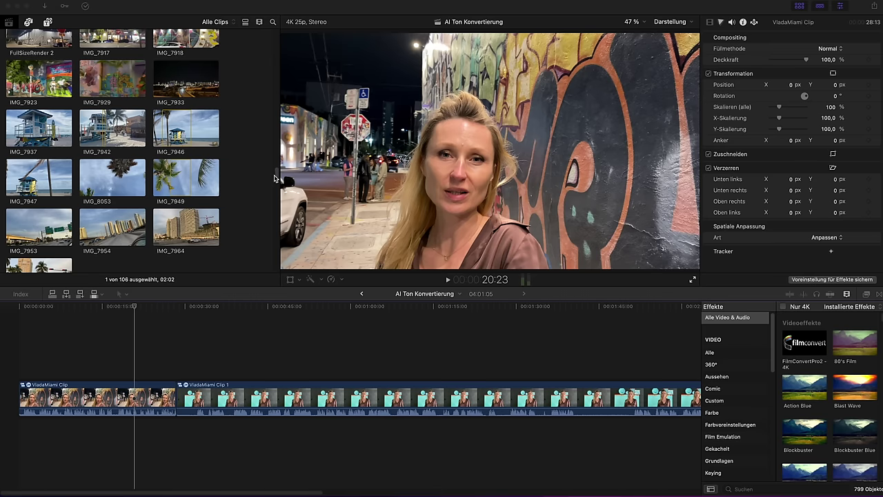
Focus the editing window and scroll up in preparation for the new 4K project
left_click(276, 176)
scroll(256, 79, "up", 15)
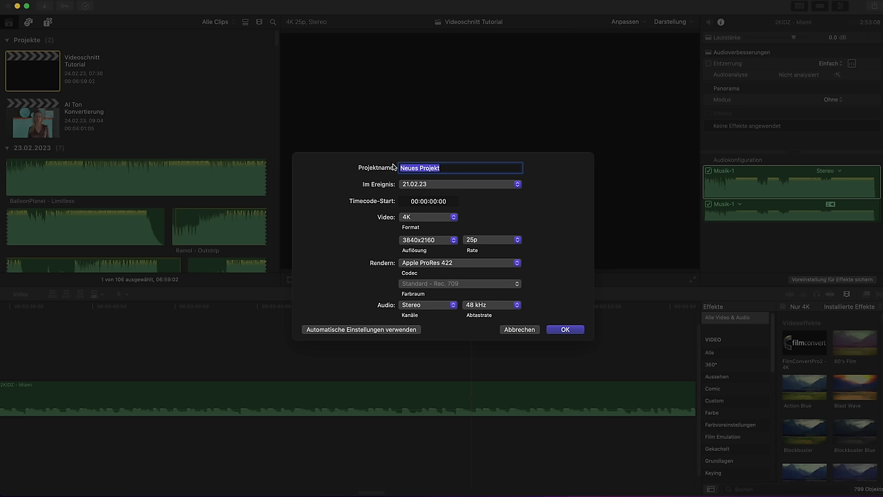
Name the project VladaInMiama, set rendering to Apple ProRes 422 HQ, and create it
type("Vid")
type("daInMiama")
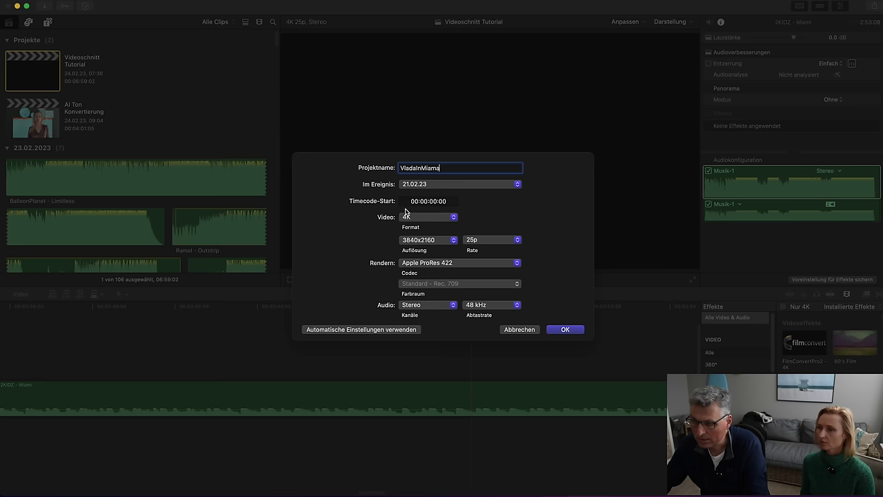
left_click(447, 265)
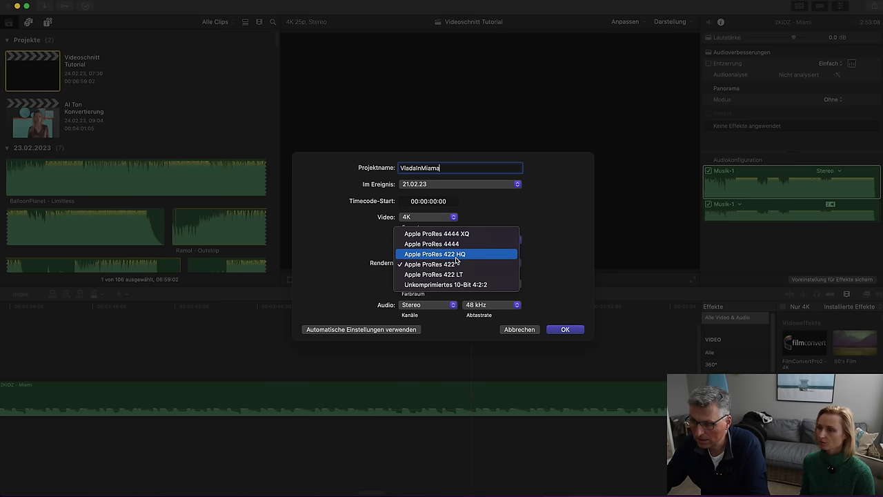
left_click(456, 255)
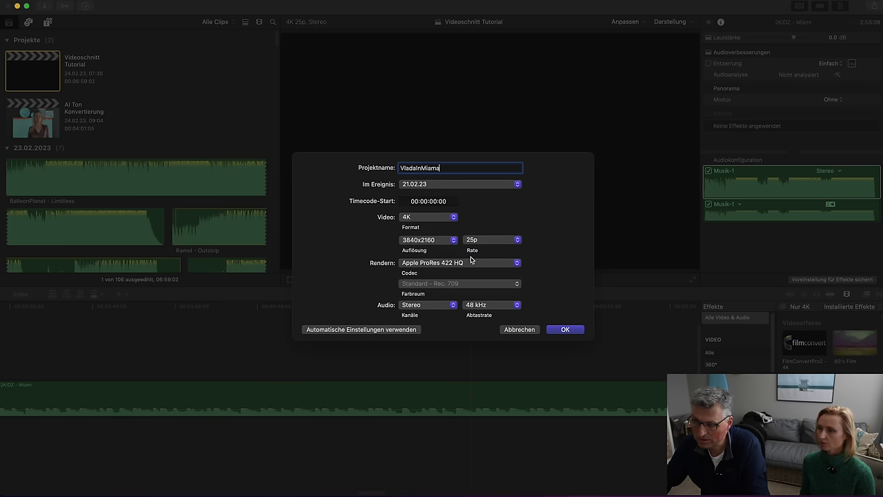
left_click(556, 329)
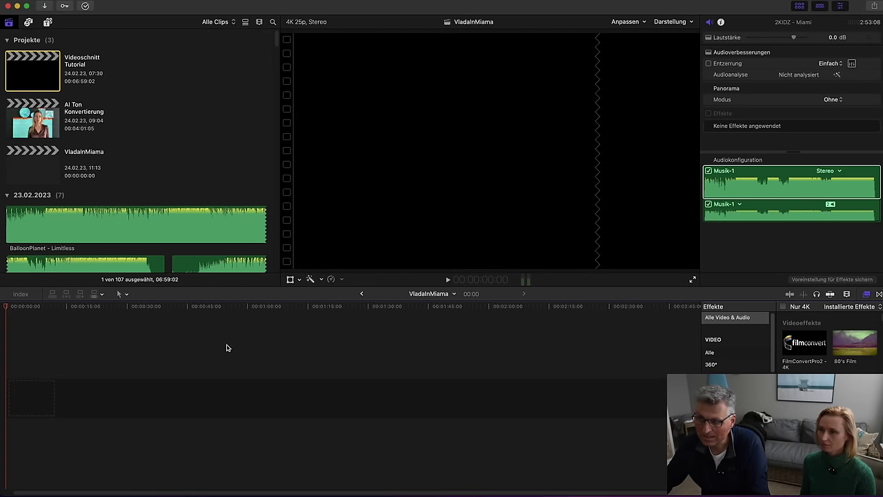
Search the browser for 'bal' and drop Kinobalken-Deakins into the empty timeline
left_click(272, 23)
type("schwar")
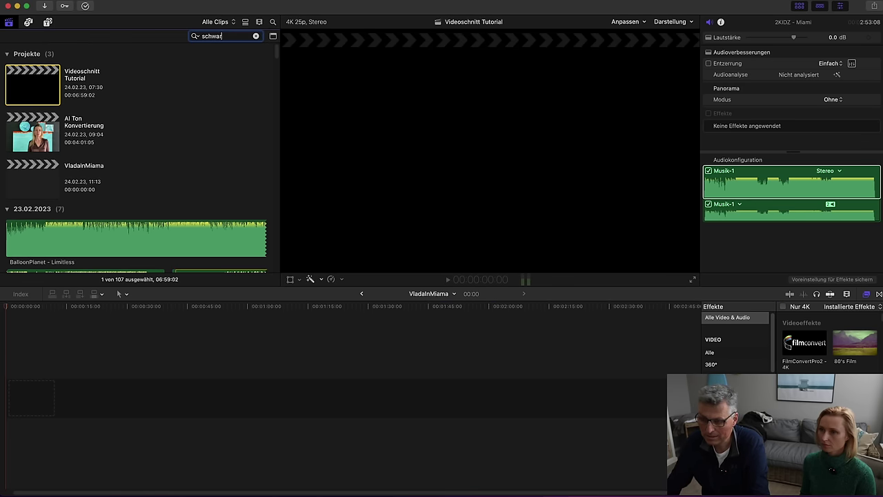
key("Return")
type("bal")
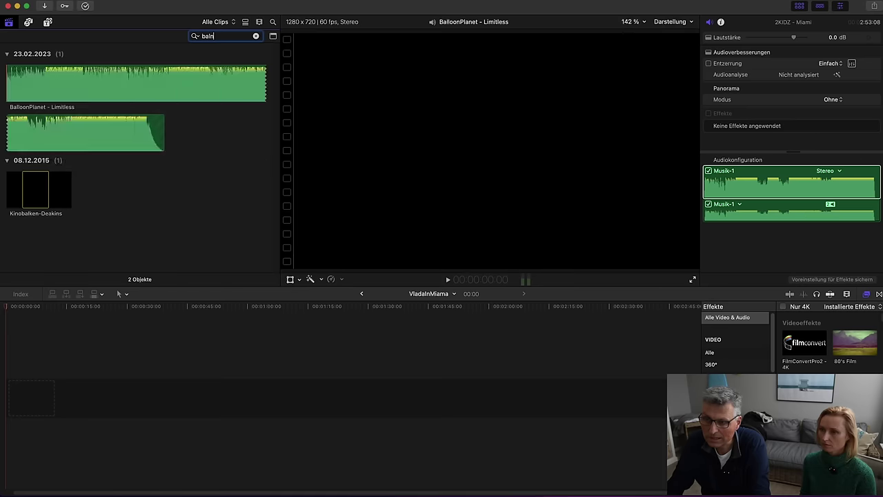
left_click(40, 189)
left_click_drag(39, 189, 625, 407)
Lengthen the letterbox clip to 2:34:08, then replace the search with 'mi'
left_click(199, 378)
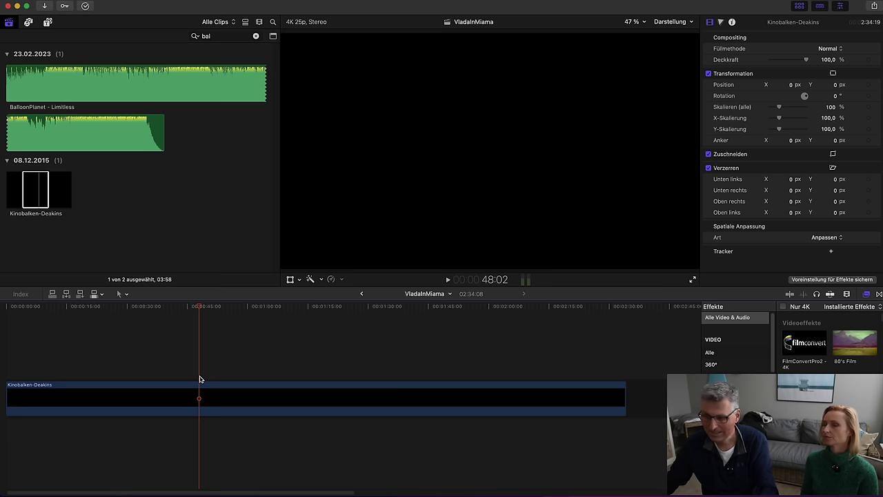
left_click(291, 406)
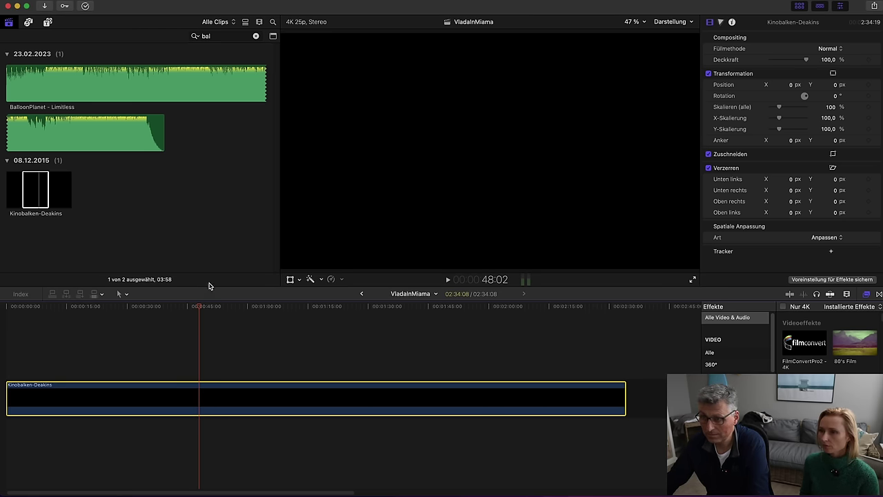
double_click(206, 35)
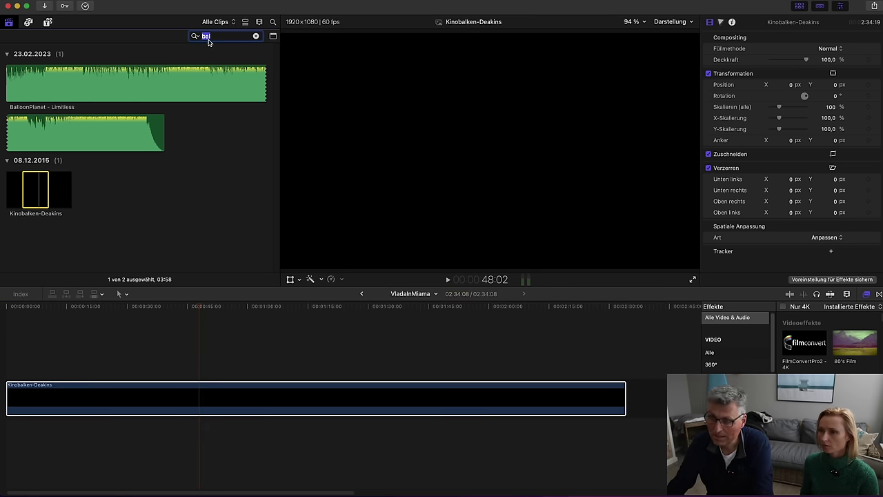
key("BackSpace")
type("miam")
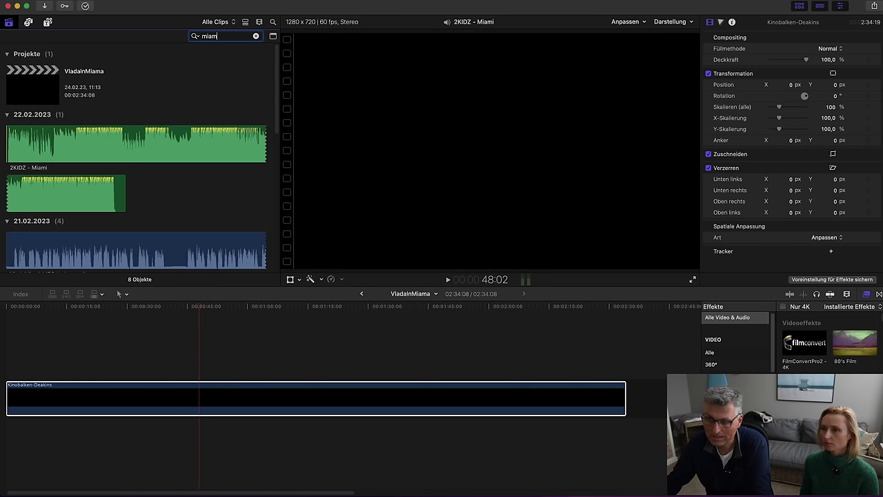
Add 2KIDZ - Miami under the letterbox and extend the letterbox to the music's end
left_click_drag(148, 130, 6, 439)
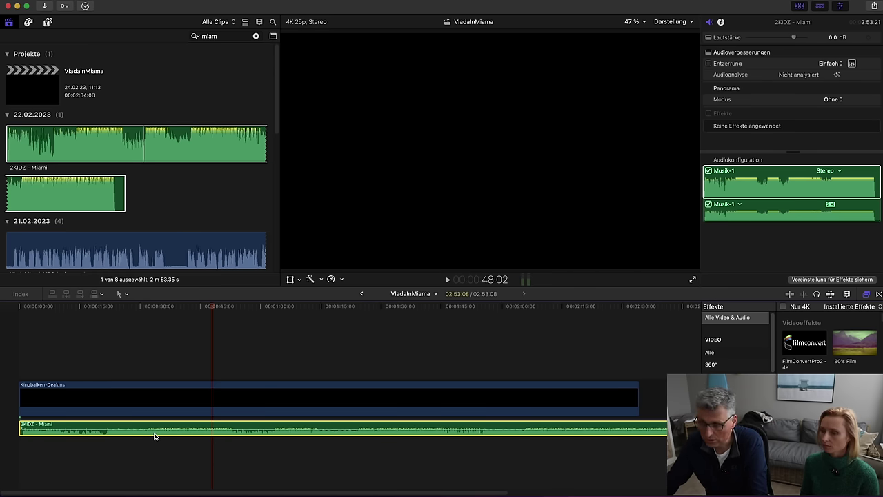
left_click_drag(347, 494, 442, 493)
left_click_drag(508, 392, 583, 399)
left_click(508, 397)
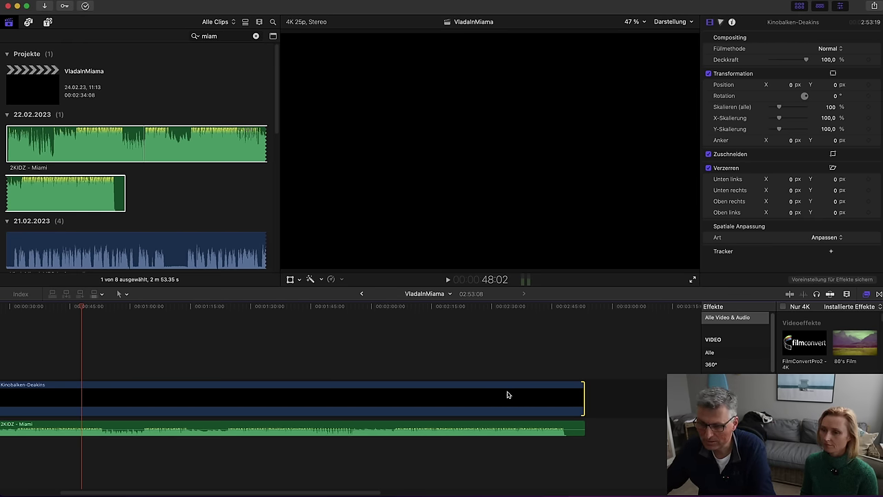
Play the project from the start to check the music and letterbox
left_click_drag(138, 488, 2, 488)
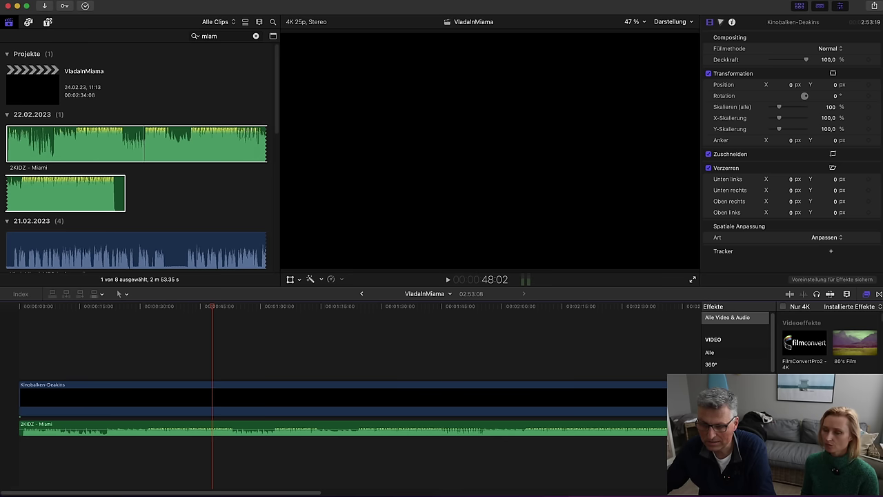
left_click(25, 360)
key("space")
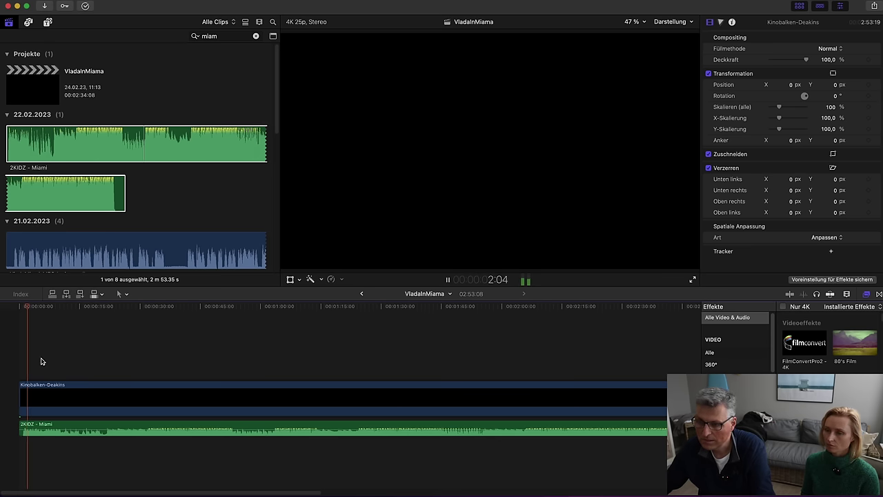
key("space")
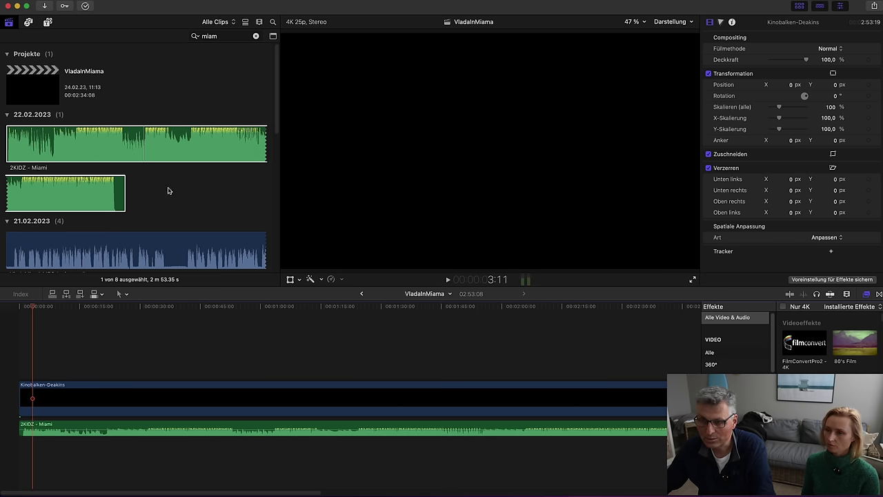
Clear the 'miam' search and browse down to the 21.01.2023 event's clips
scroll(167, 189, "down", 10)
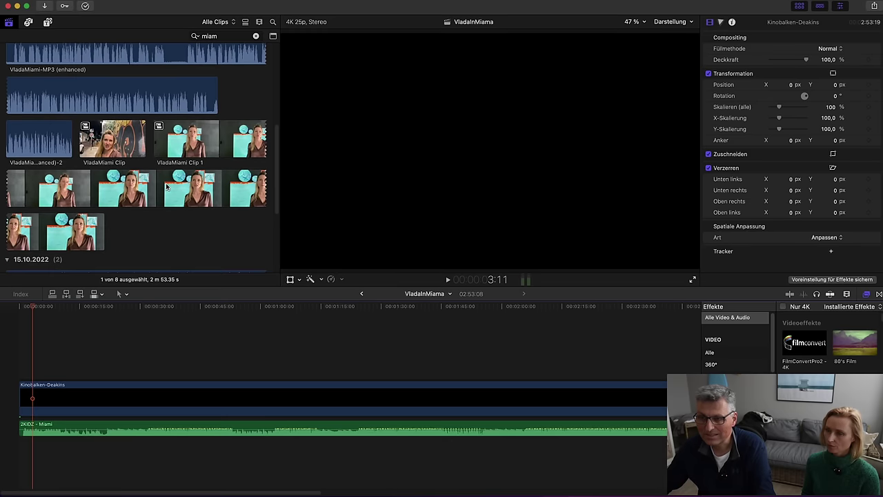
scroll(164, 184, "down", 5)
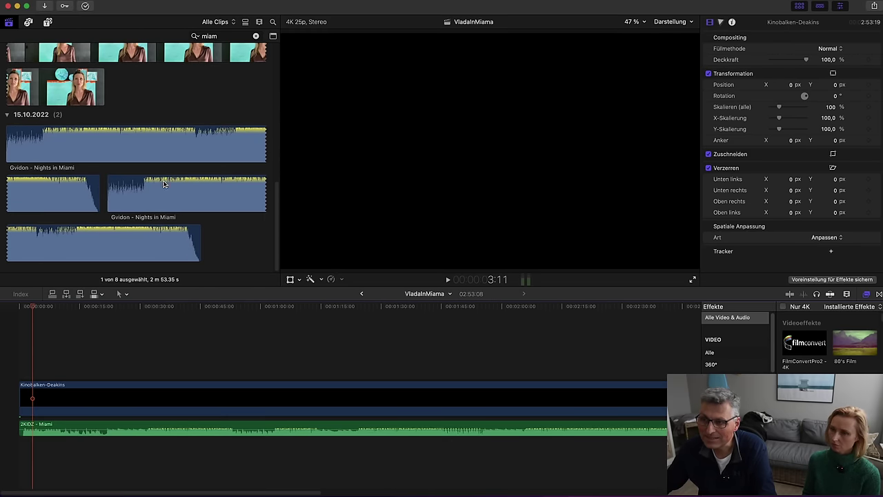
double_click(209, 35)
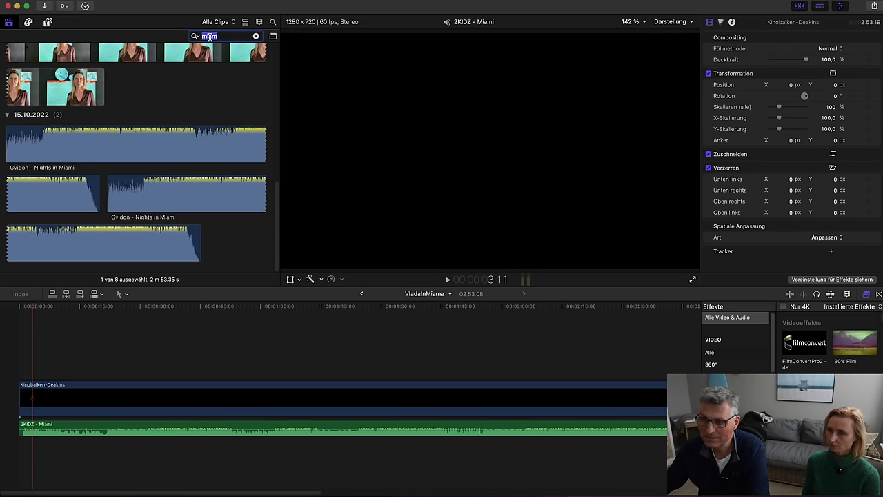
key("BackSpace")
scroll(138, 158, "up", 5)
scroll(125, 190, "up", 15)
scroll(123, 186, "up", 15)
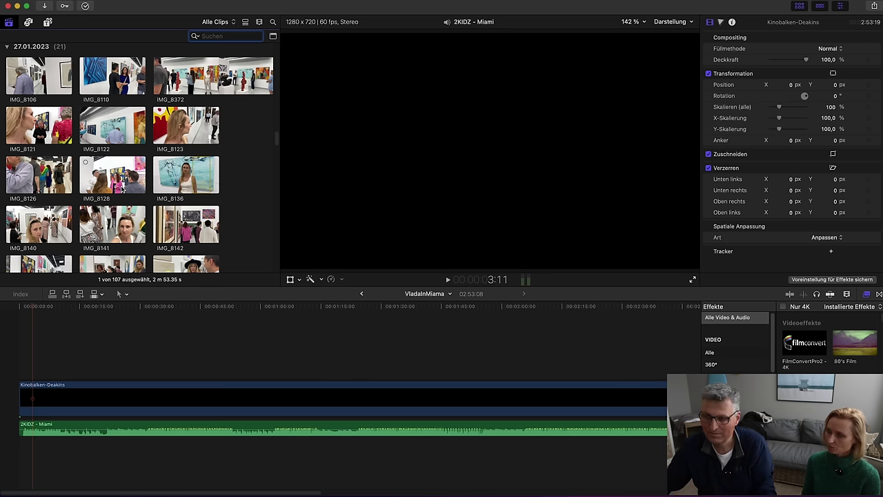
scroll(121, 169, "down", 5)
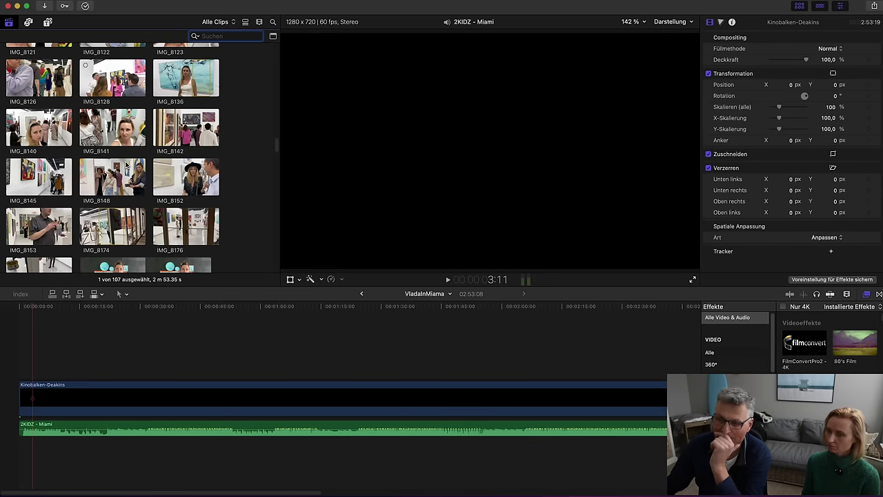
scroll(122, 160, "down", 8)
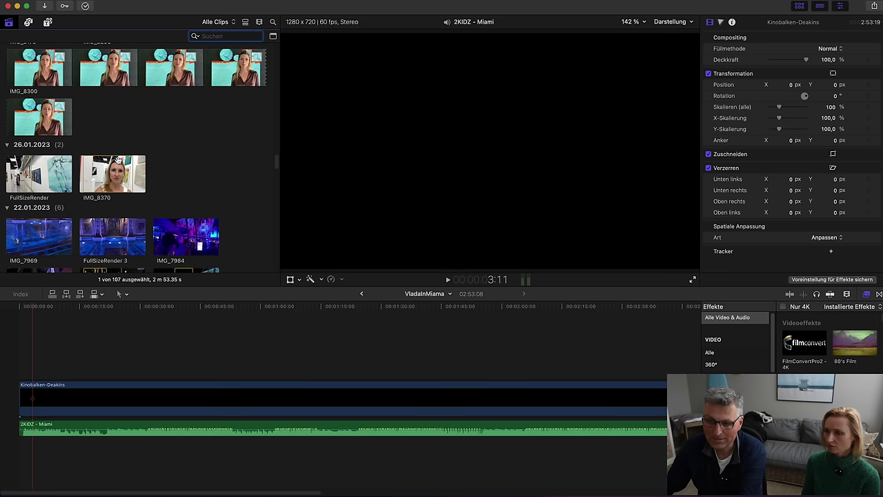
scroll(119, 160, "down", 8)
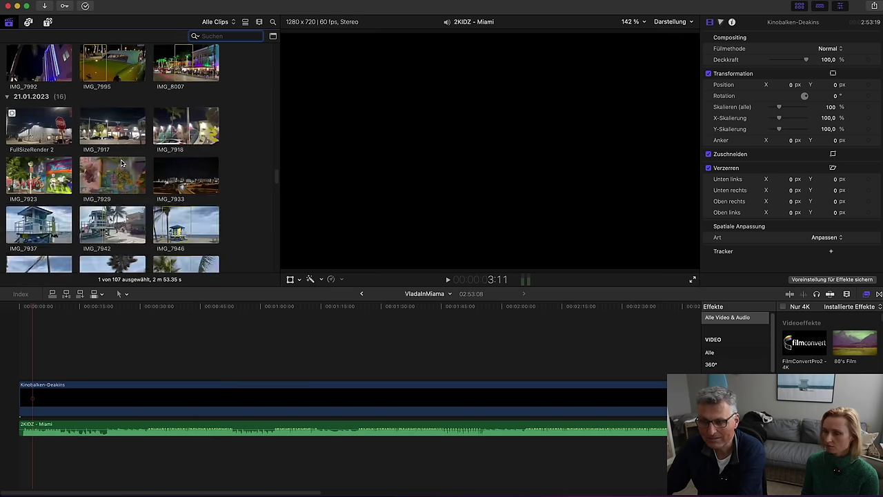
scroll(121, 163, "down", 4)
Preview highway clip IMG_7954 and place it at the timeline start above the letterbox
left_click(118, 216)
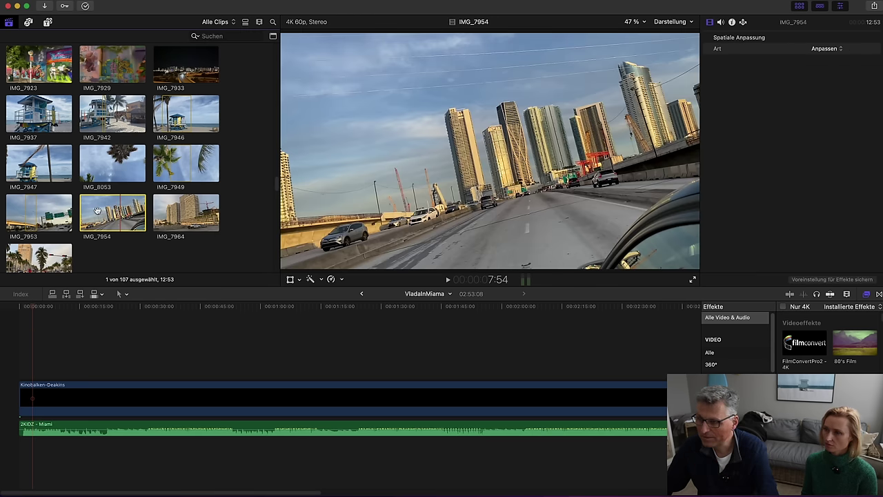
key("space")
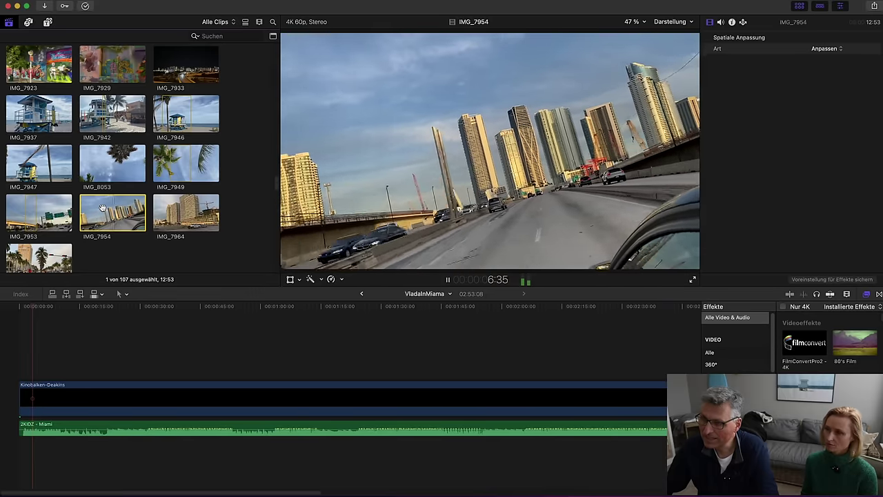
key("space")
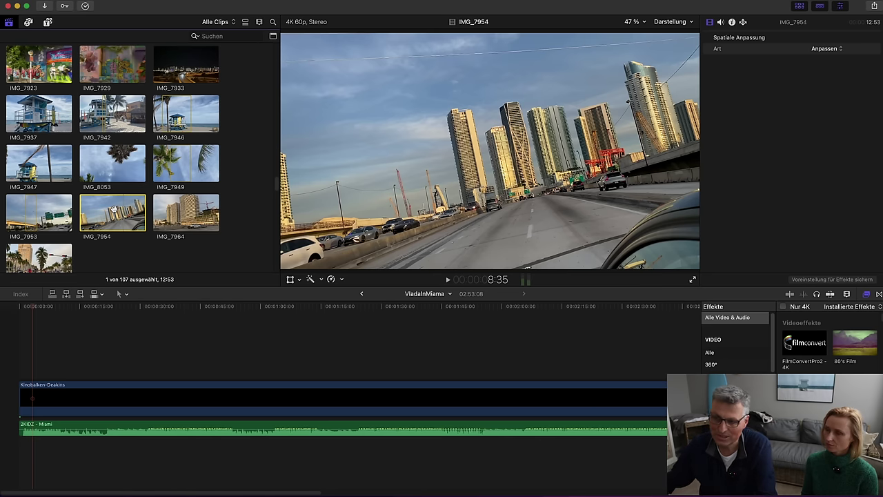
left_click_drag(115, 209, 44, 371)
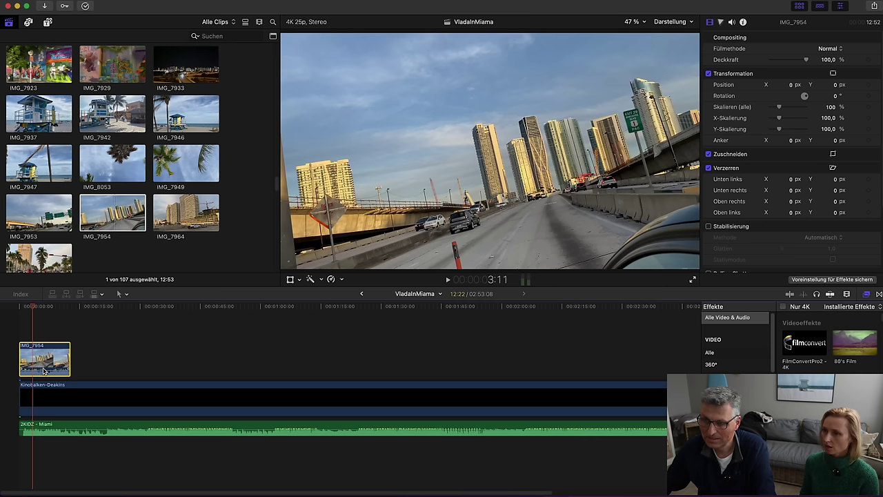
Add IMG_7953, IMG_7964 and the palm-lined IMG_7967 to the timeline after IMG_7954
left_click(22, 214)
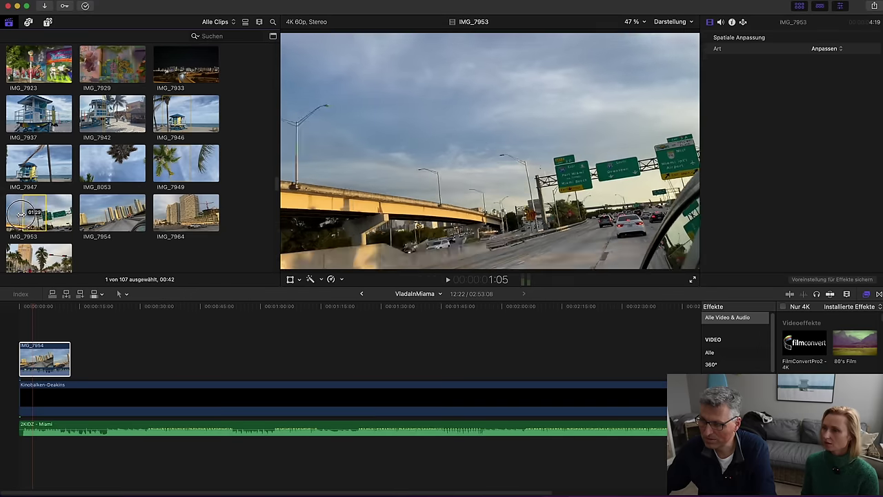
left_click_drag(10, 214, 80, 353)
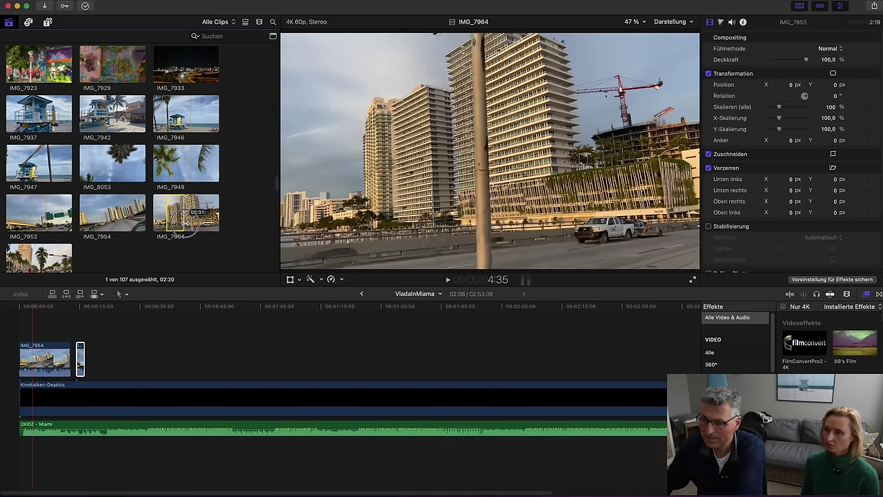
left_click_drag(186, 223, 127, 360)
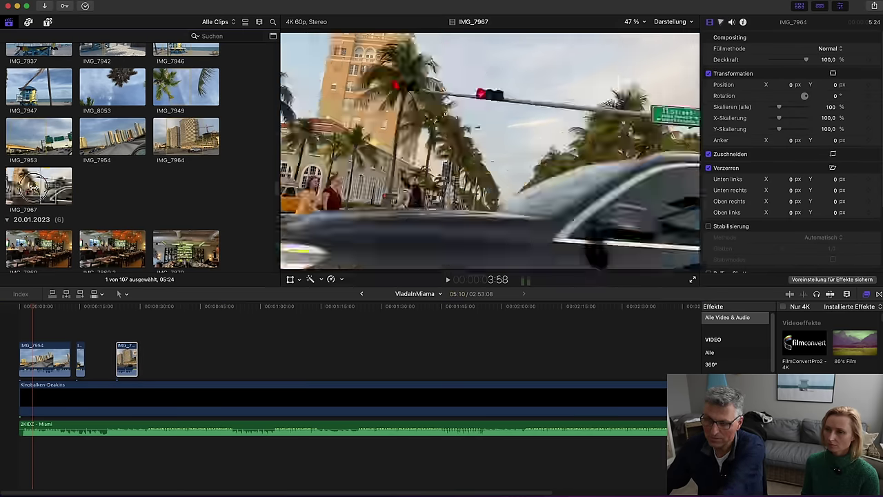
left_click(26, 187)
left_click_drag(26, 188, 169, 348)
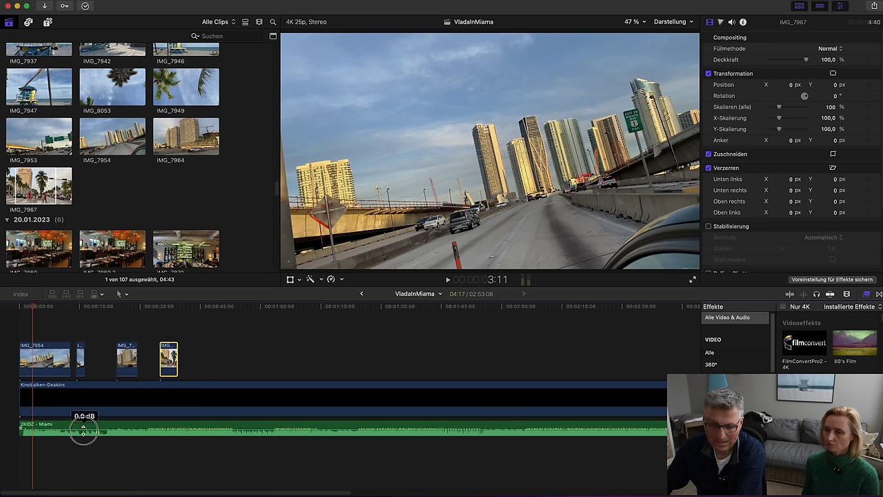
Lower the Miami music to -8 dB, play from the start, then adjust to about -6 dB
left_click_drag(83, 429, 82, 430)
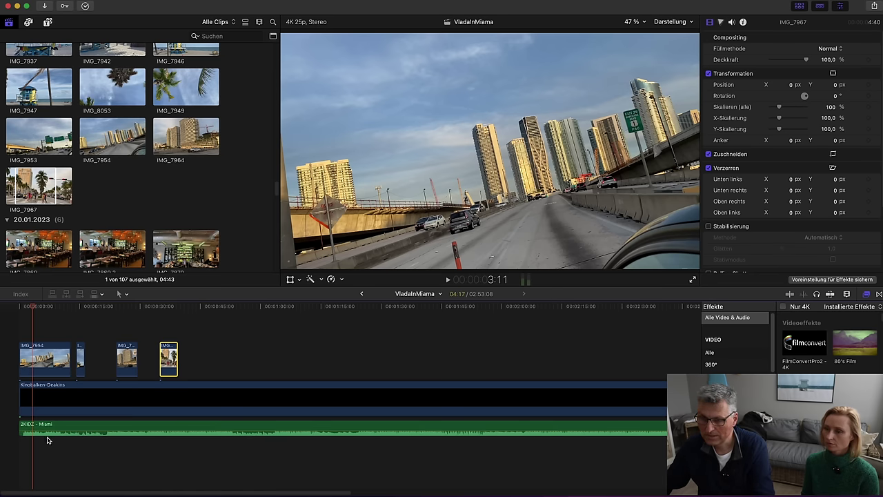
mouse_move(35, 313)
left_mouse_down()
mouse_move(16, 305)
mouse_move(26, 312)
left_mouse_up()
key("space")
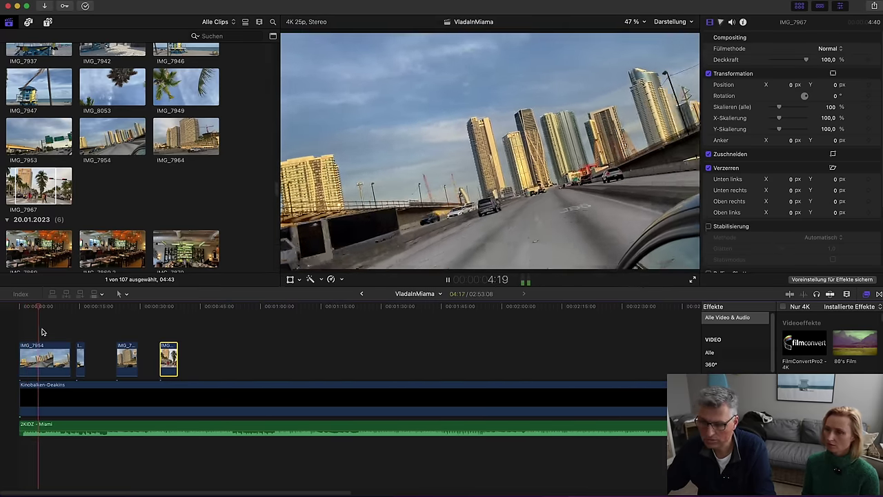
left_click(55, 424)
left_click_drag(56, 424, 57, 430)
key("space")
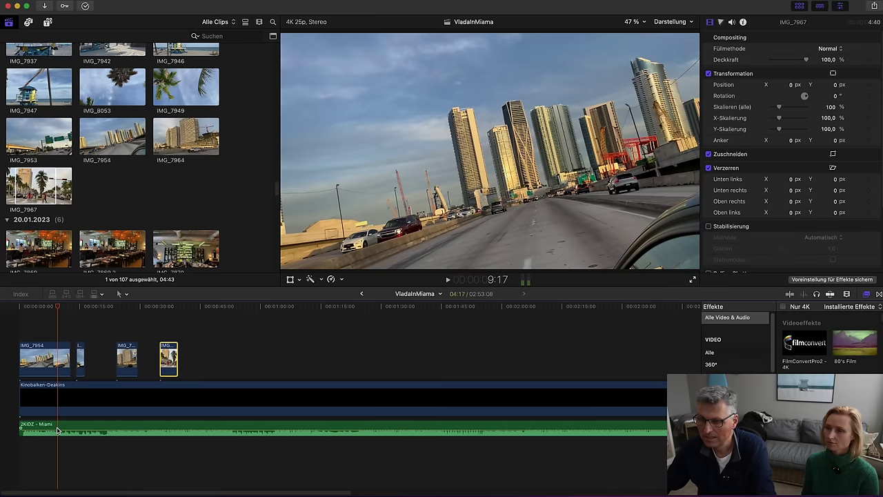
left_click(36, 332)
key("space")
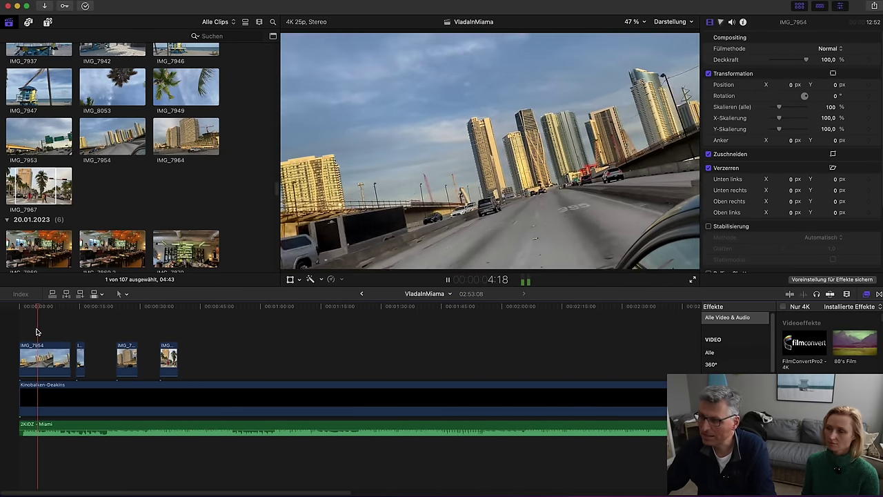
left_click(57, 355)
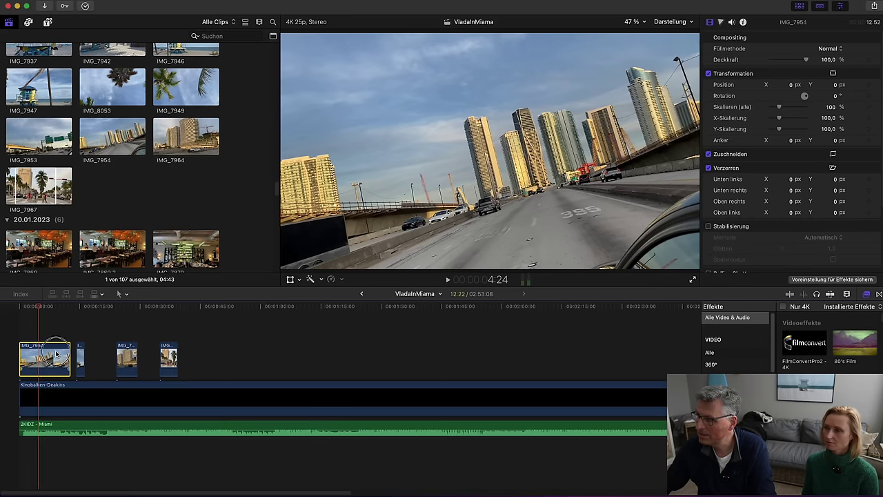
left_click(743, 22)
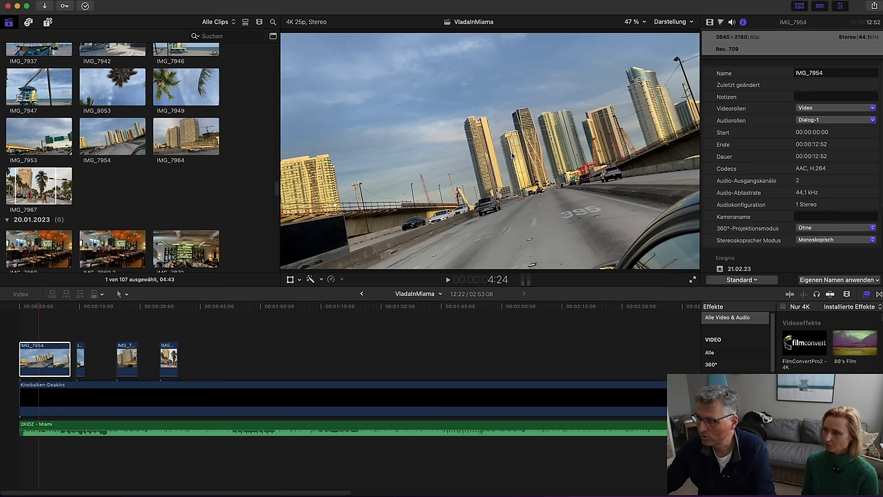
left_click(711, 22)
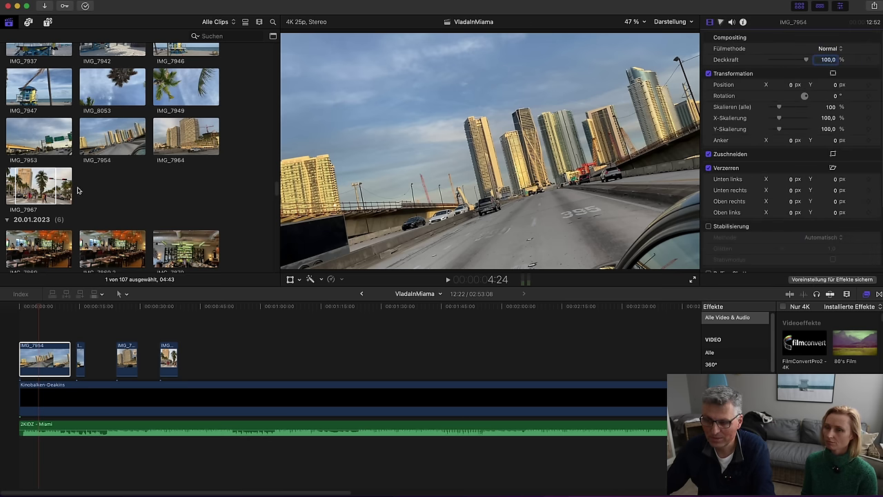
left_click_drag(31, 310, 64, 315)
left_click(81, 359)
Slide the B-roll clips left to close the gaps, play back, and select the Kinobalken-Deakins clip
left_click_drag(81, 359, 115, 358)
left_click(90, 334)
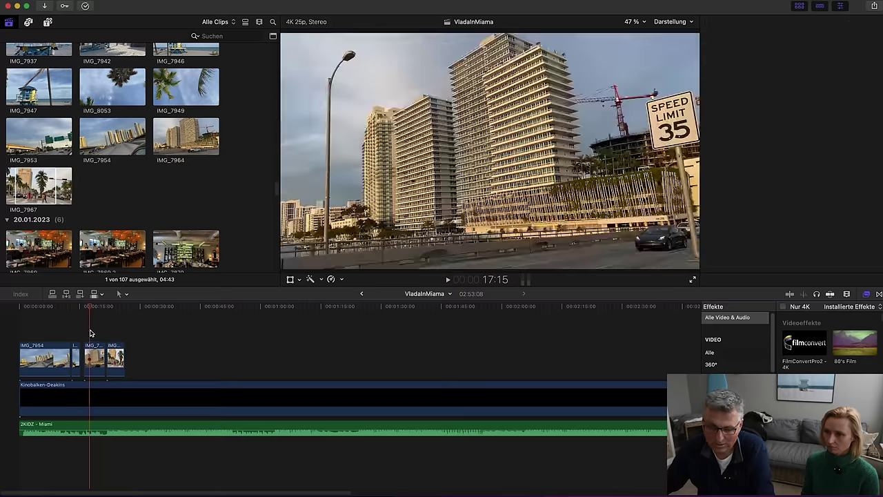
key("space")
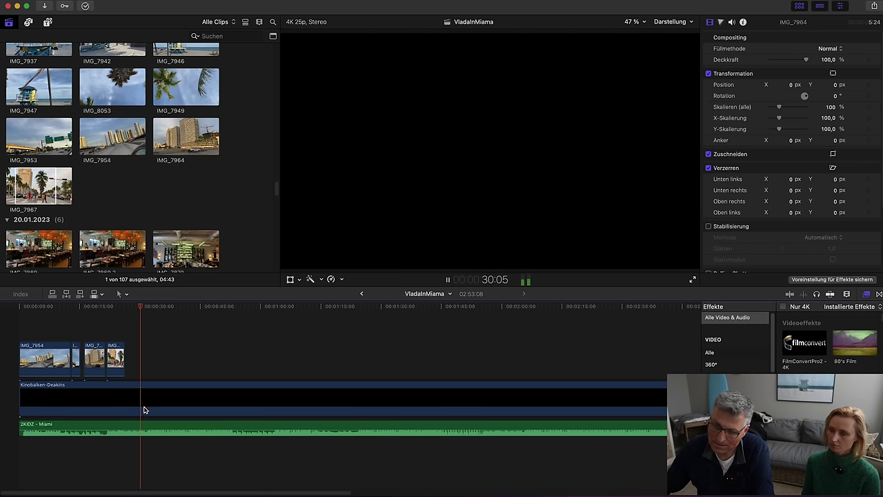
key("space")
left_click(148, 443)
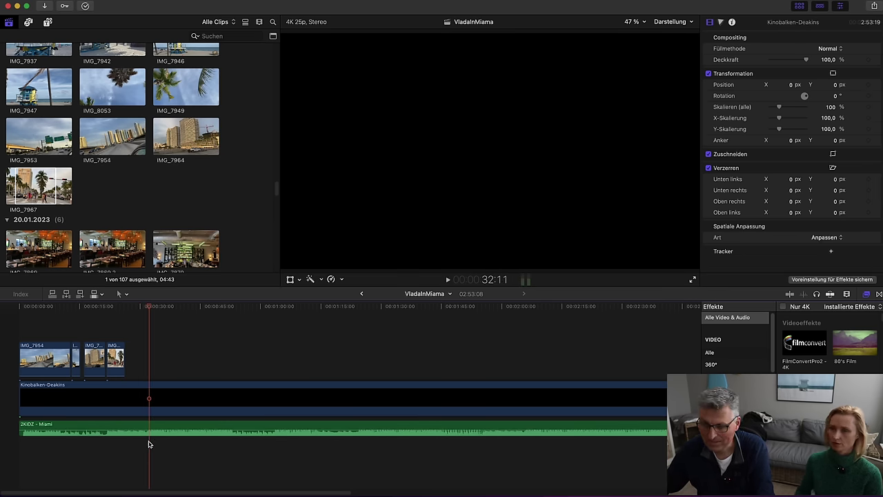
left_click(146, 443)
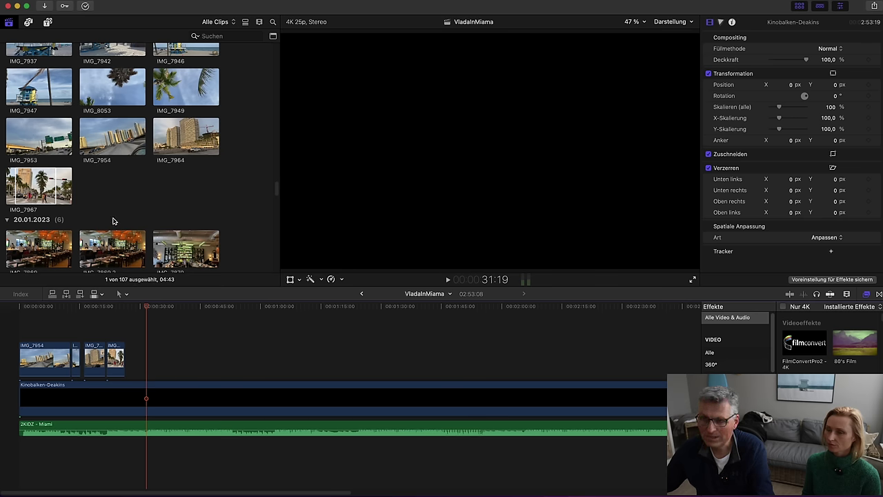
Preview graffiti-wall clip IMG_8340, then scroll the browser up to the three projects
scroll(113, 221, "down", 20)
scroll(119, 216, "down", 2)
scroll(119, 216, "up", 5)
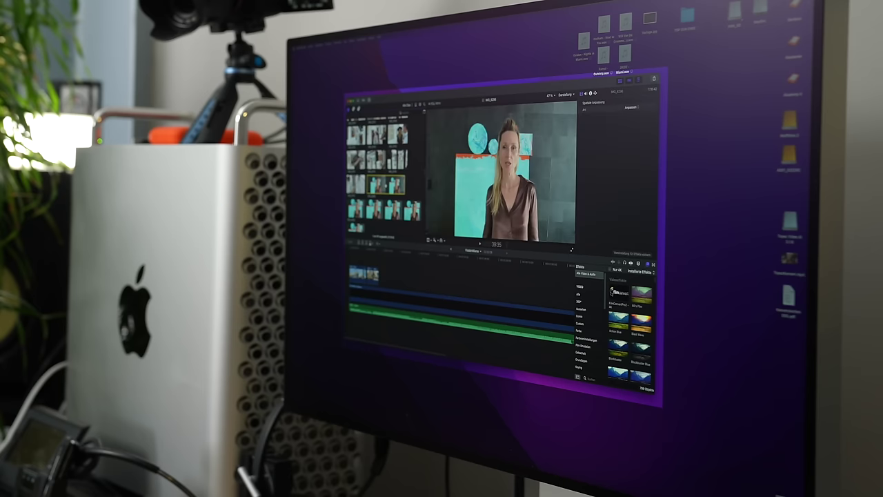
scroll(385, 175, "down", 5)
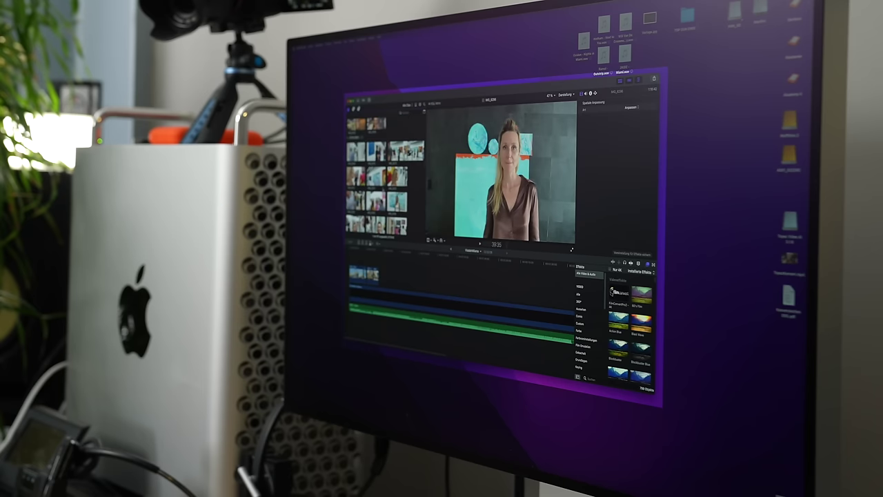
scroll(385, 176, "up", 2)
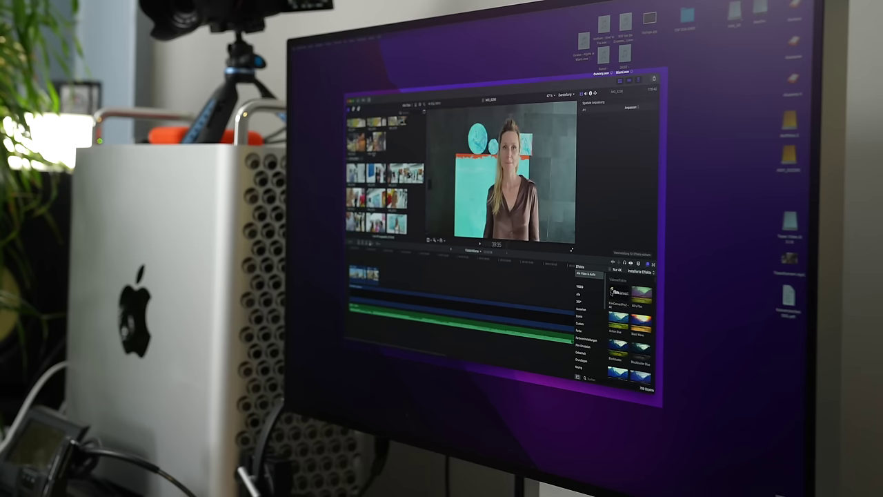
left_click(376, 142)
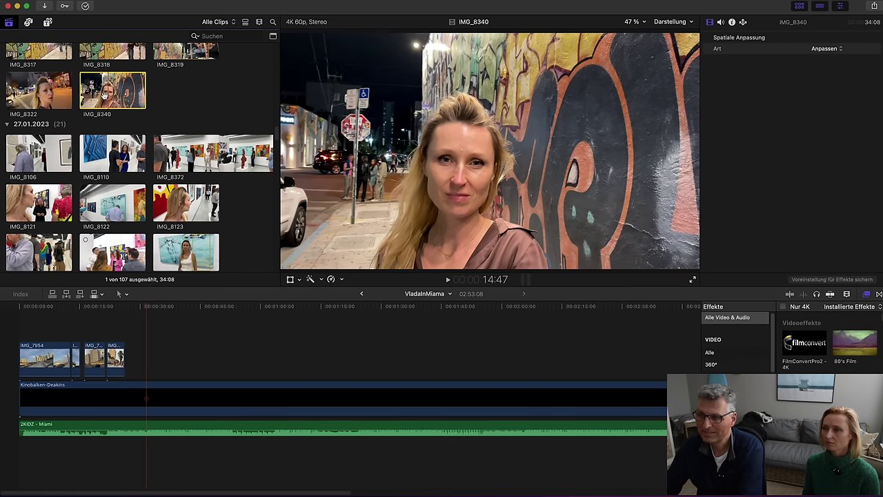
key("space")
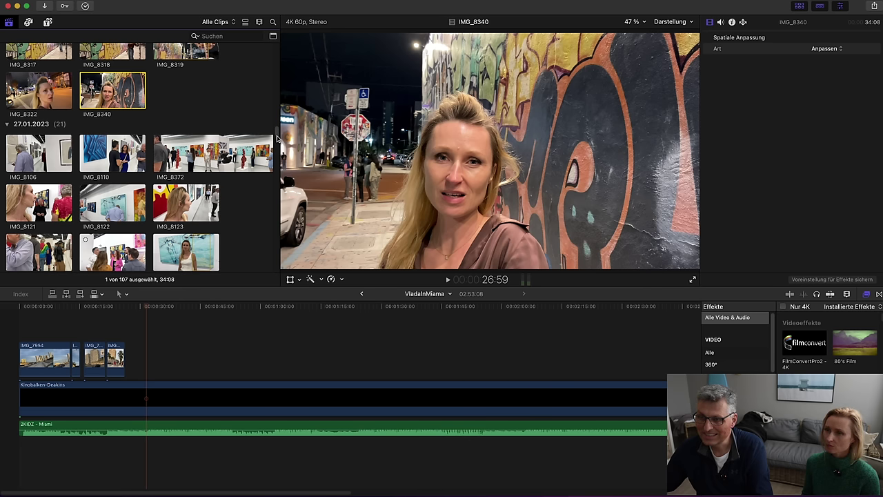
left_click_drag(277, 138, 280, 42)
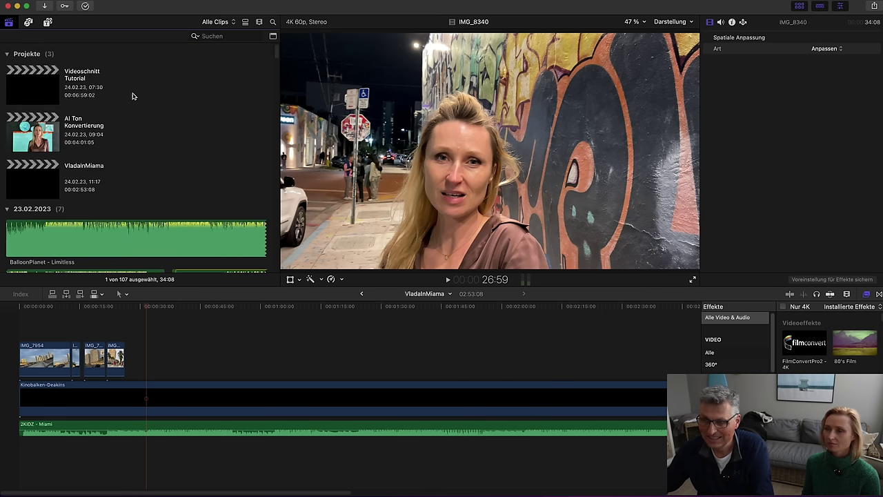
left_click(47, 87)
left_click(29, 185)
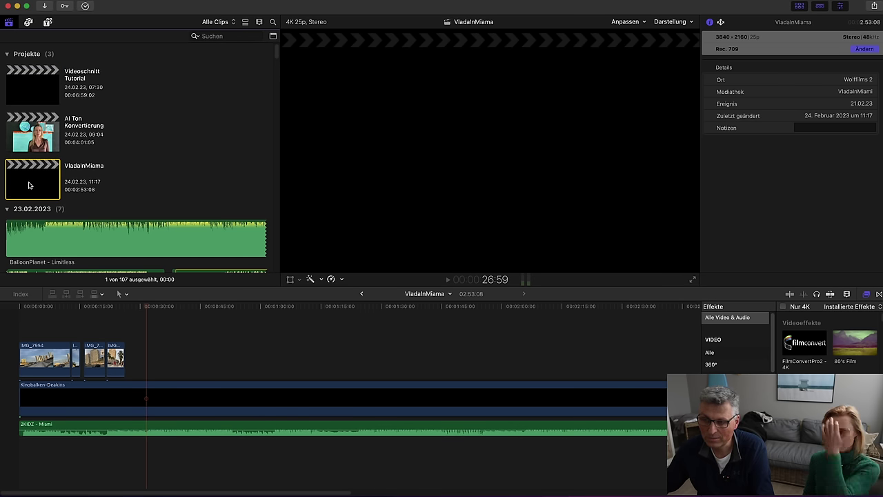
left_click(62, 297)
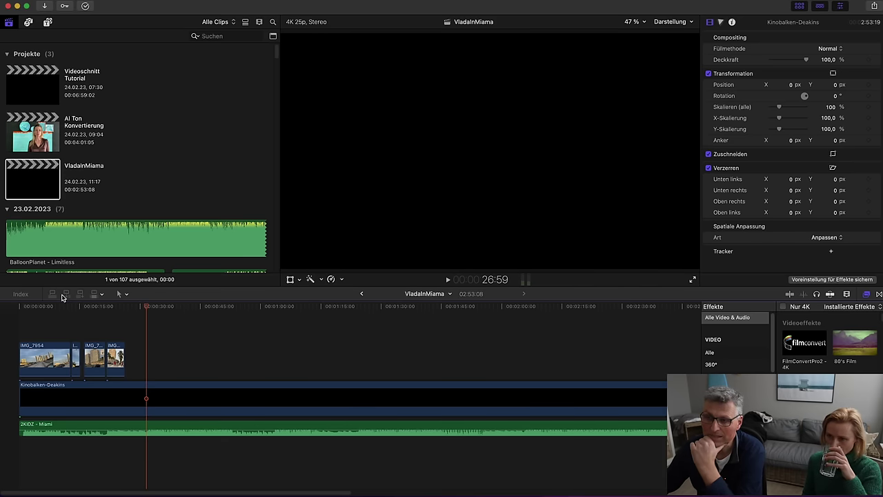
left_click(36, 159)
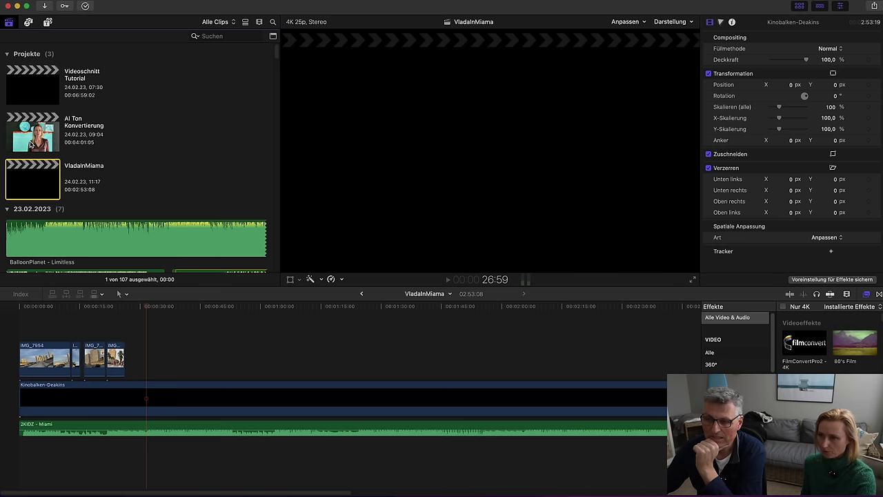
double_click(31, 143)
left_click(34, 387)
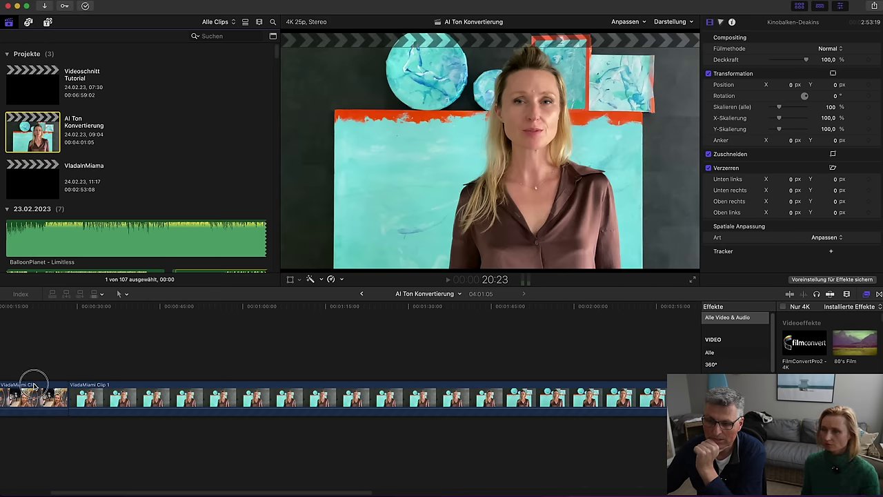
left_click(10, 343)
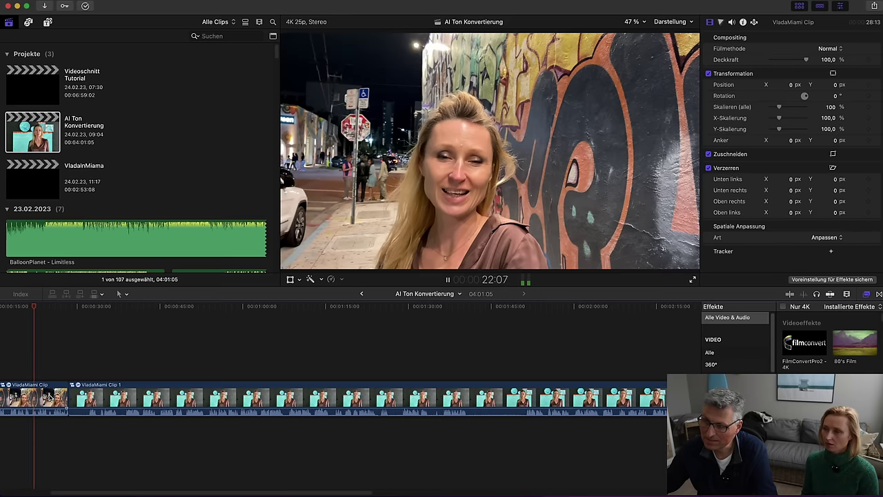
key("space")
left_click(50, 412)
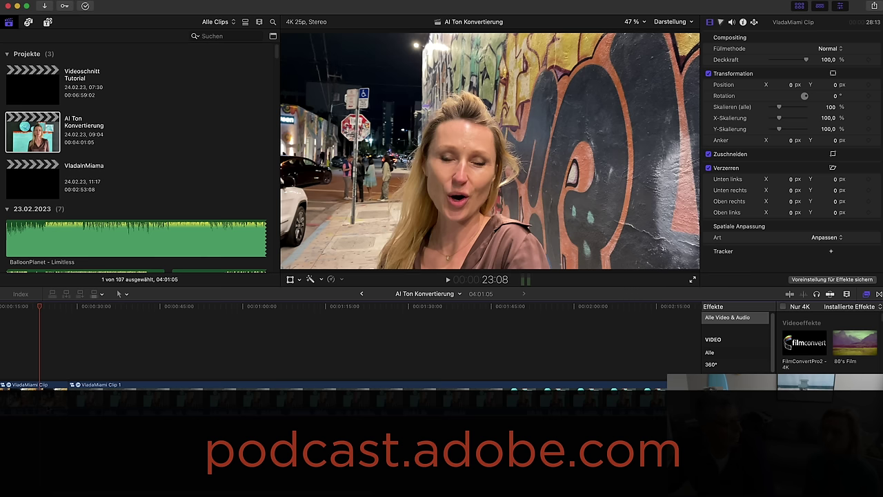
key("space")
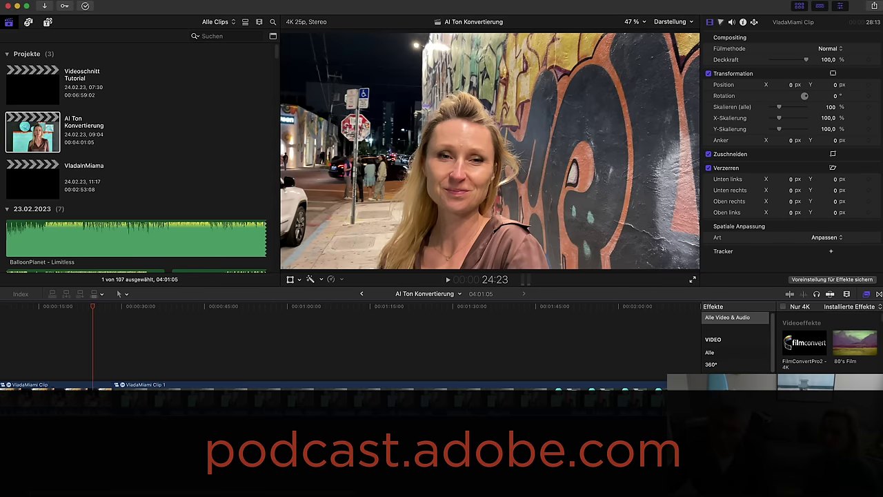
scroll(26, 376, "left", 5)
left_click(26, 375)
key("space")
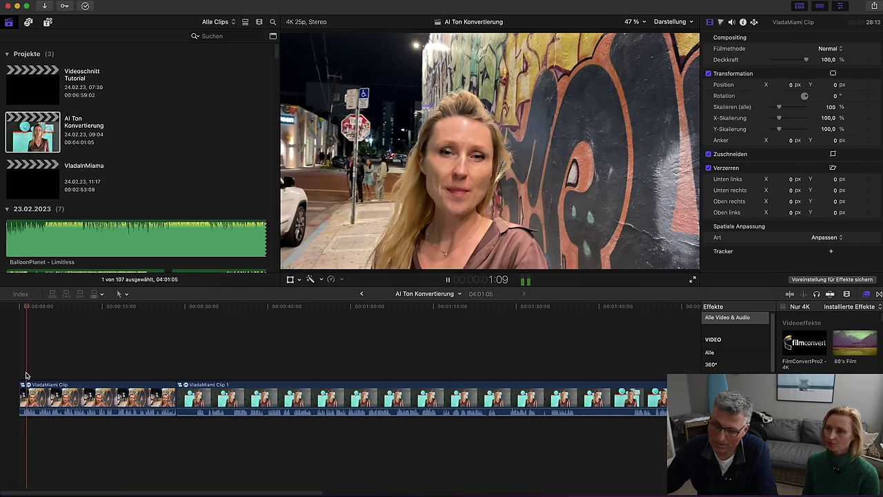
key("space")
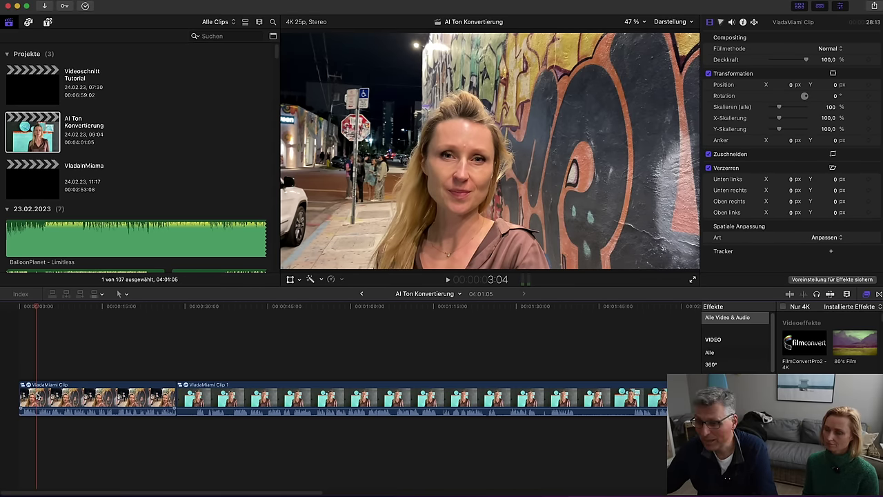
left_click(37, 397)
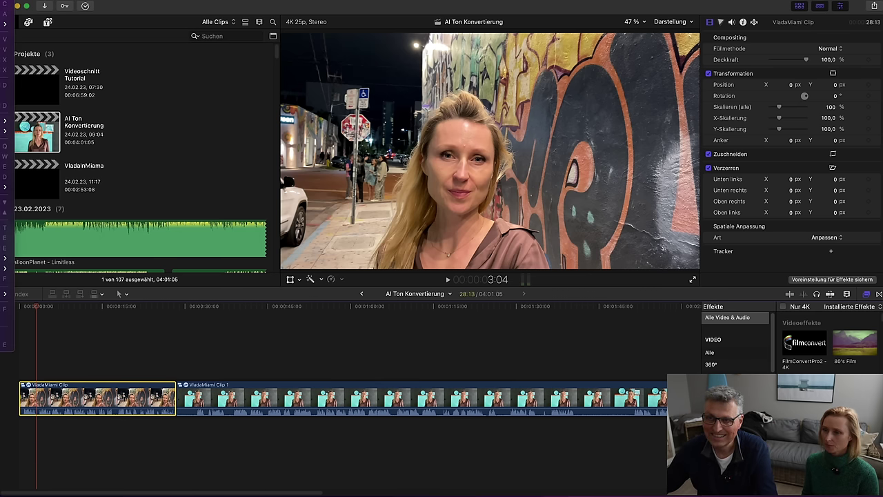
left_click(48, 179)
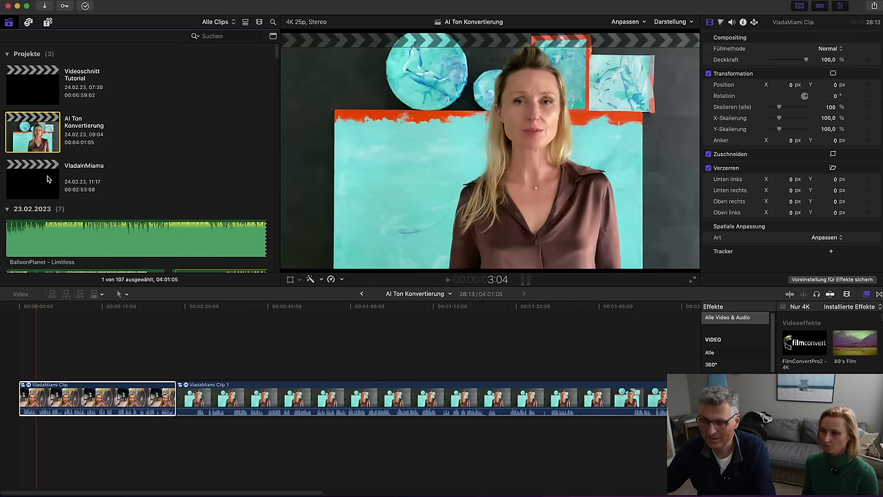
double_click(47, 178)
left_click(127, 333)
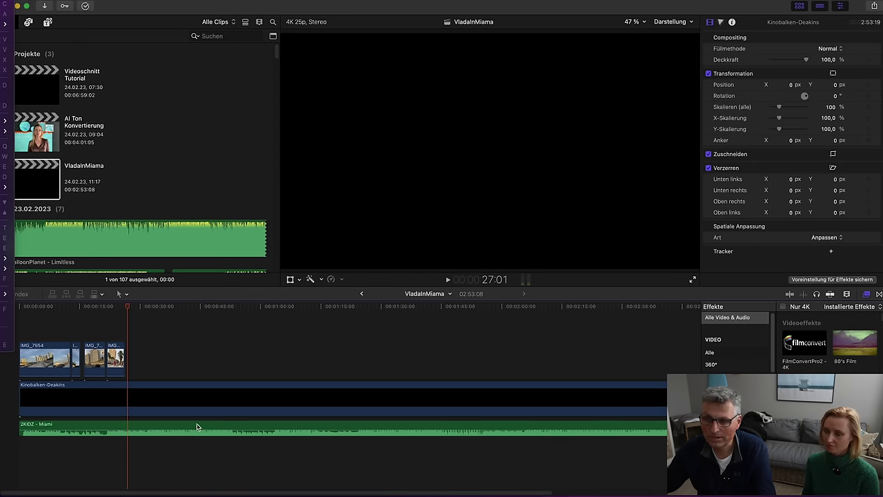
Insert the VladaMiami Clip at the playhead, shorten it from its end, and play it back
key("w")
left_click_drag(237, 395, 145, 358)
key("space")
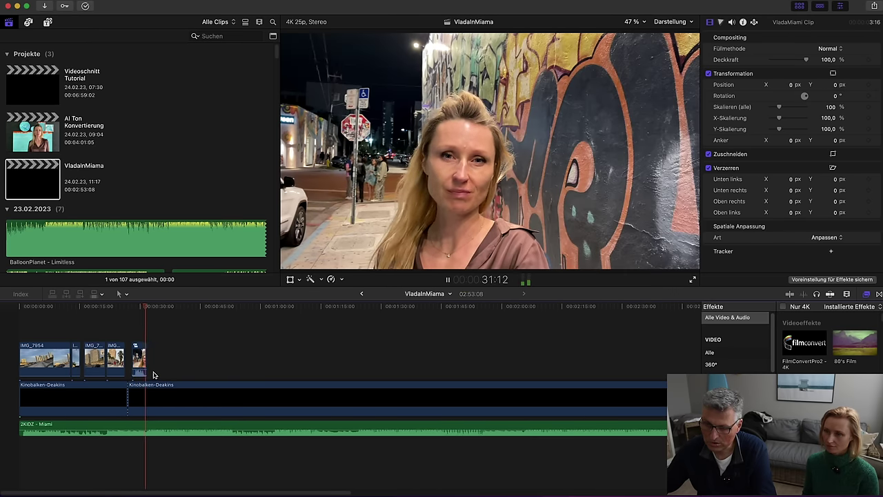
key("space")
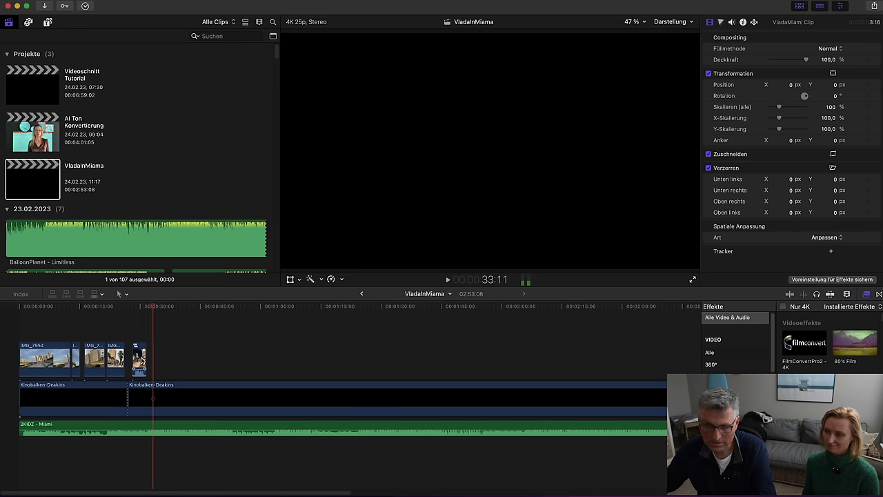
Nudge the VladaMiami Clip slightly later and replay it, then the earlier Miami footage
left_click_drag(142, 361, 145, 347)
left_click(138, 343)
key("space")
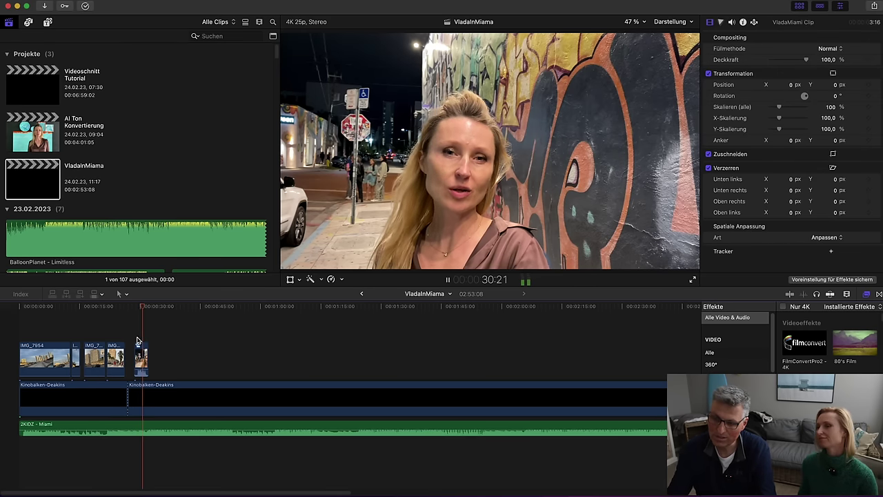
key("space")
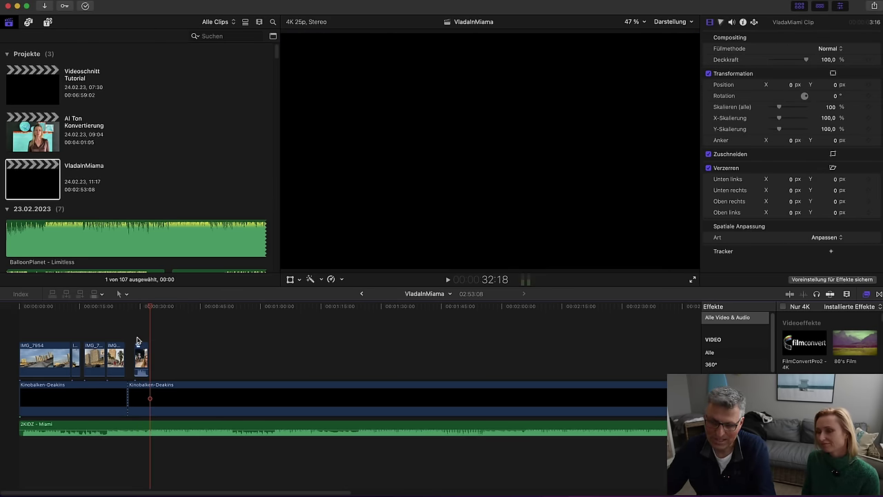
left_click_drag(69, 306, 43, 308)
key("space")
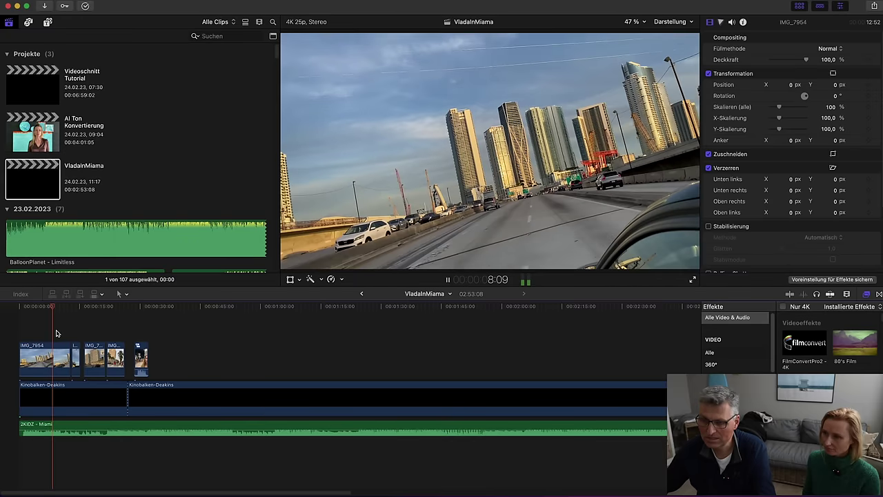
Trim the start and end of the opening highway clip IMG_7954, leaving a gap
left_click(20, 306)
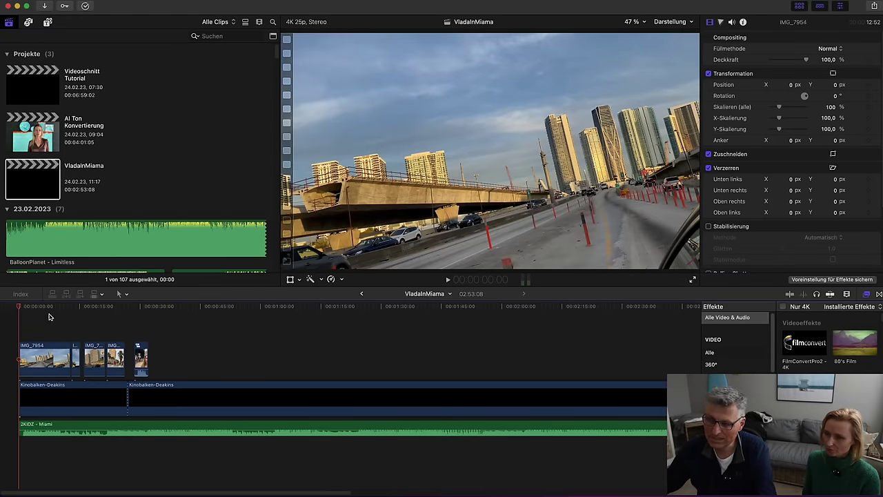
mouse_move(33, 307)
left_mouse_down()
mouse_move(17, 308)
mouse_move(28, 309)
left_mouse_up()
left_click_drag(21, 352, 28, 353)
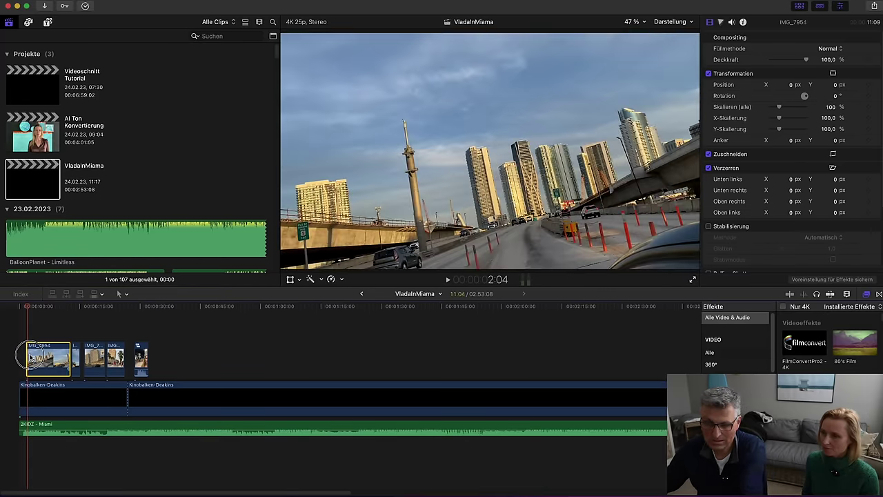
left_click(22, 311)
key("space")
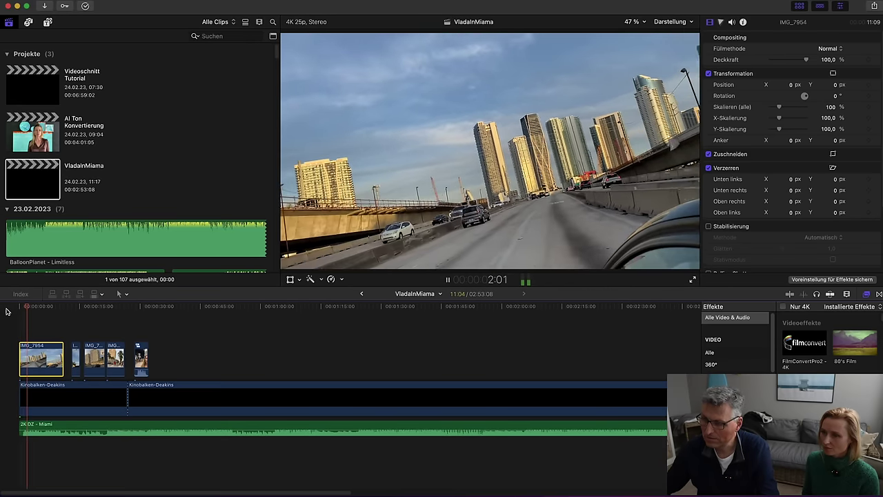
key("space")
left_click_drag(64, 353, 37, 322)
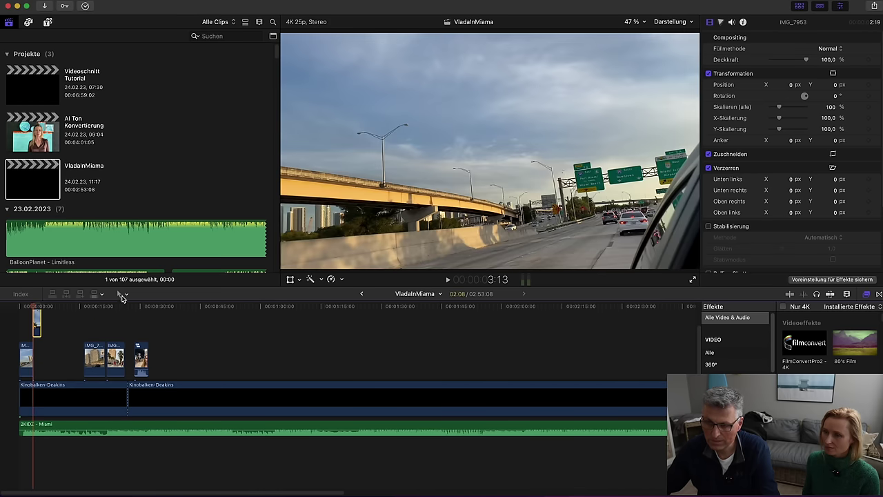
Zoom into the opening clips of the timeline with the Zoom tool
left_click(127, 294)
left_click(142, 362)
left_click_drag(173, 334, 9, 406)
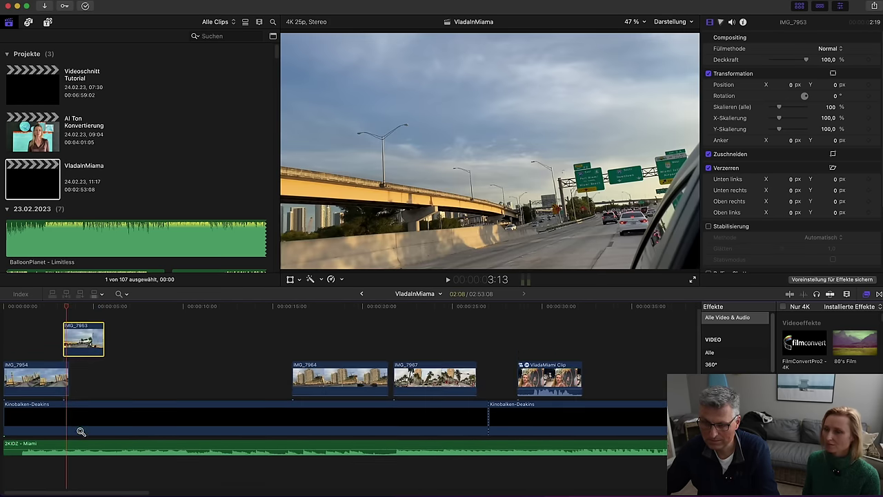
left_click(97, 370)
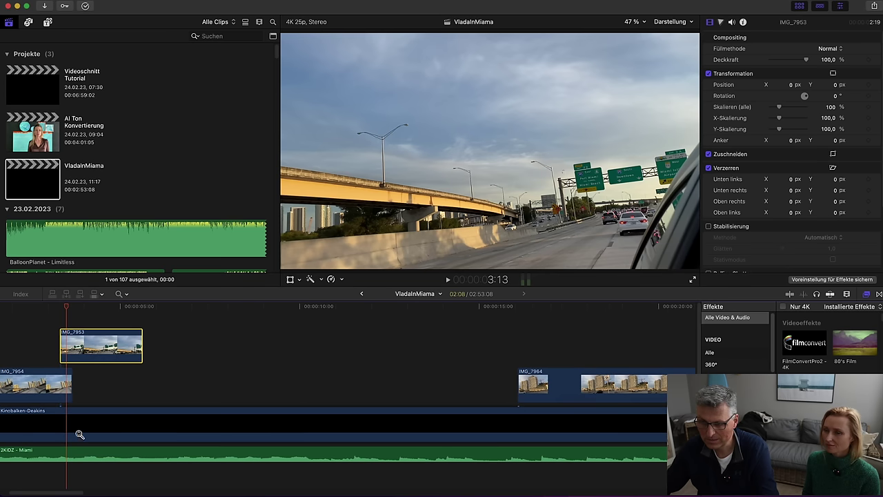
left_click_drag(64, 492, 56, 492)
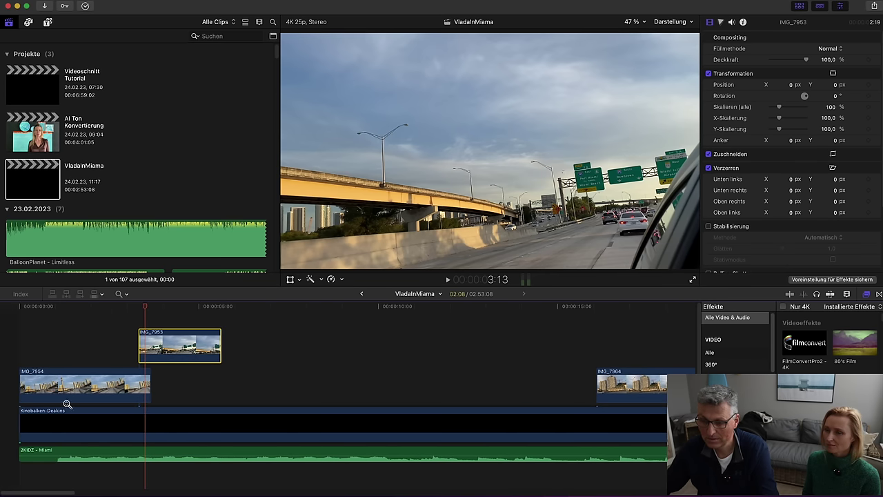
Return to the Select tool and try trimming the 2KIDZ - Miami music start, then undo it
left_click(122, 294)
left_click(154, 305)
left_click_drag(83, 311, 7, 329)
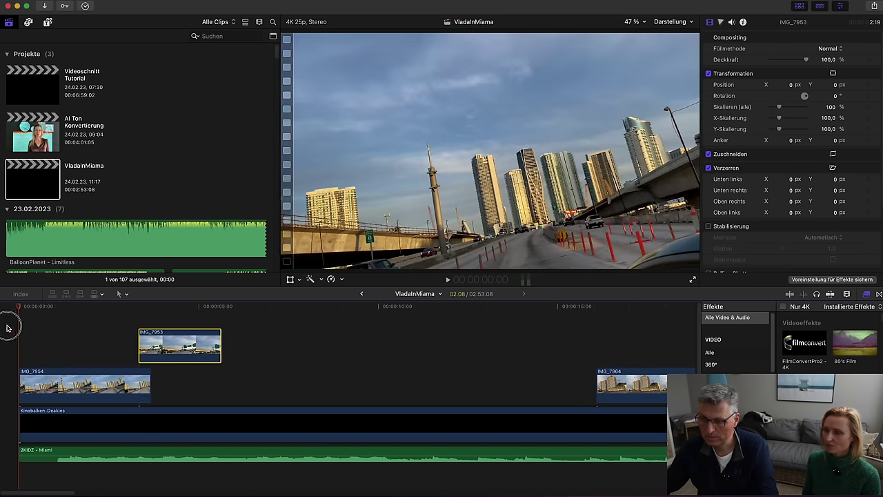
key("space")
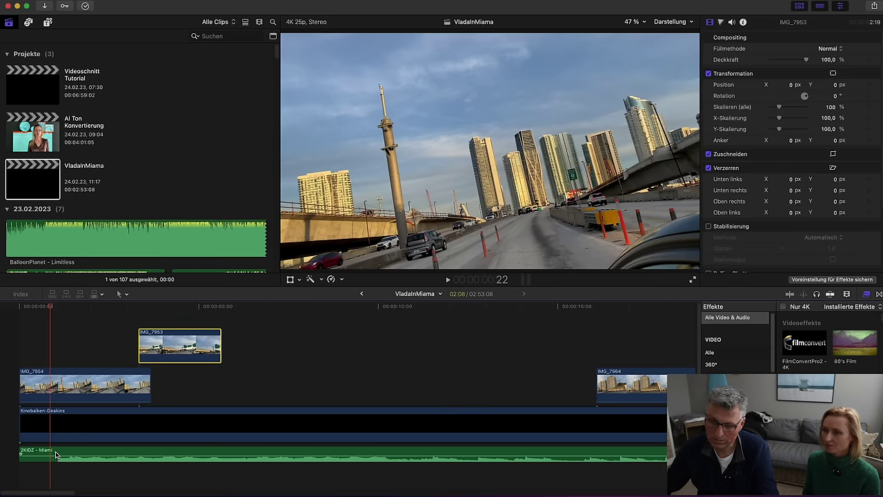
mouse_move(20, 450)
left_mouse_down()
mouse_move(49, 450)
mouse_move(21, 450)
left_mouse_up()
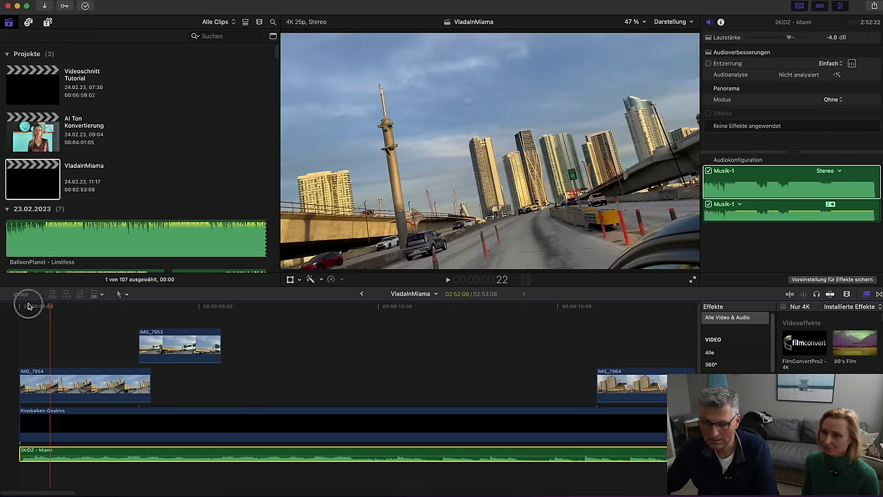
left_click(15, 308)
key("space")
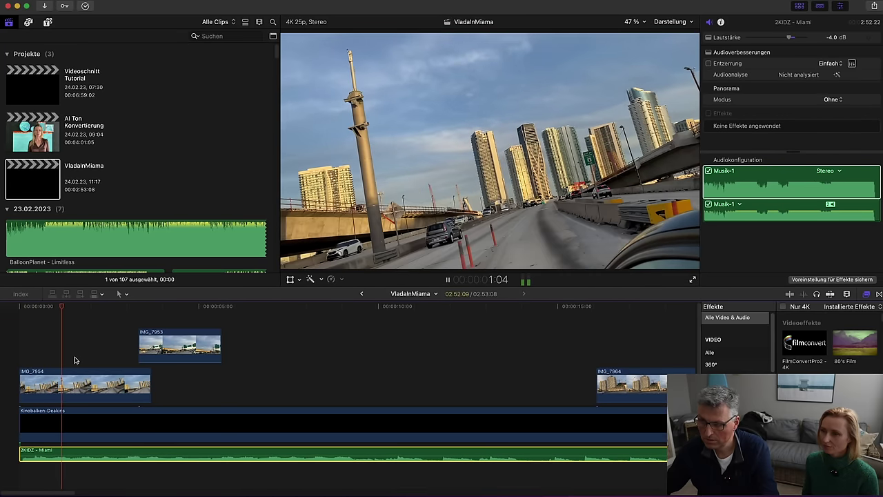
Shorten IMG_7954's end, lengthen IMG_7953, and move IMG_7953 down beside IMG_7954
left_click_drag(149, 384, 127, 367)
left_click_drag(114, 304, 185, 326)
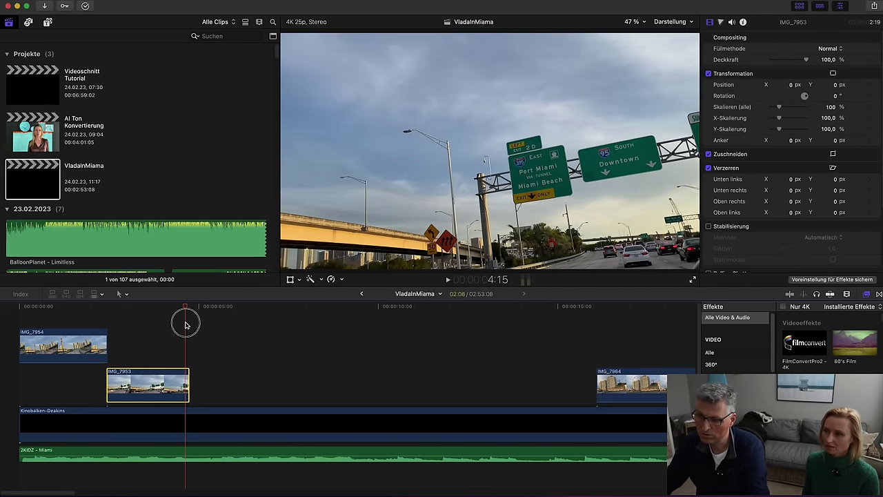
left_click_drag(189, 379, 225, 379)
left_click_drag(220, 310, 190, 310)
mouse_move(111, 387)
left_mouse_down()
mouse_move(185, 386)
mouse_move(123, 388)
left_mouse_up()
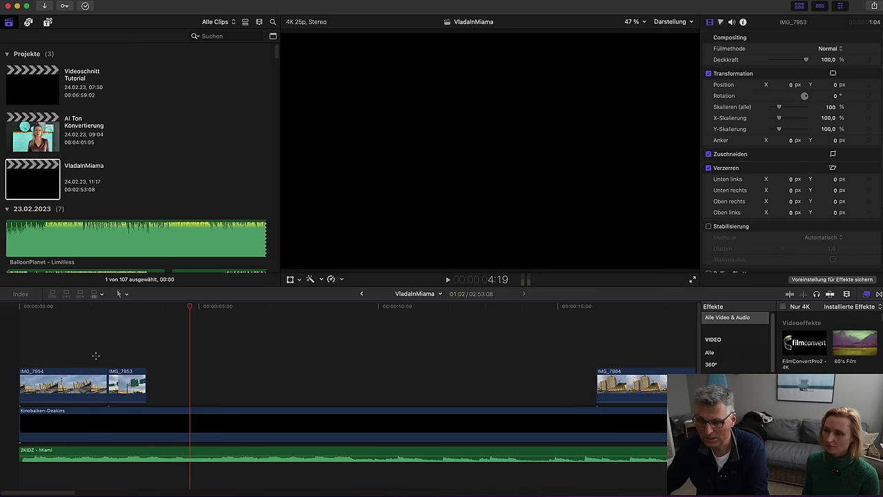
Extend IMG_7953's start, review the edit, and move IMG_7964 to follow IMG_7953 directly
left_click(97, 357)
key("space")
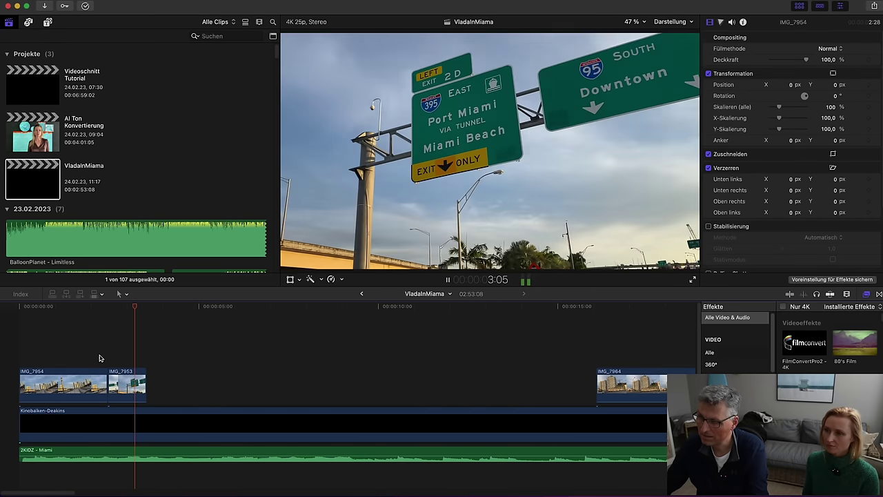
left_click_drag(109, 381, 110, 378)
left_click(85, 356)
key("space")
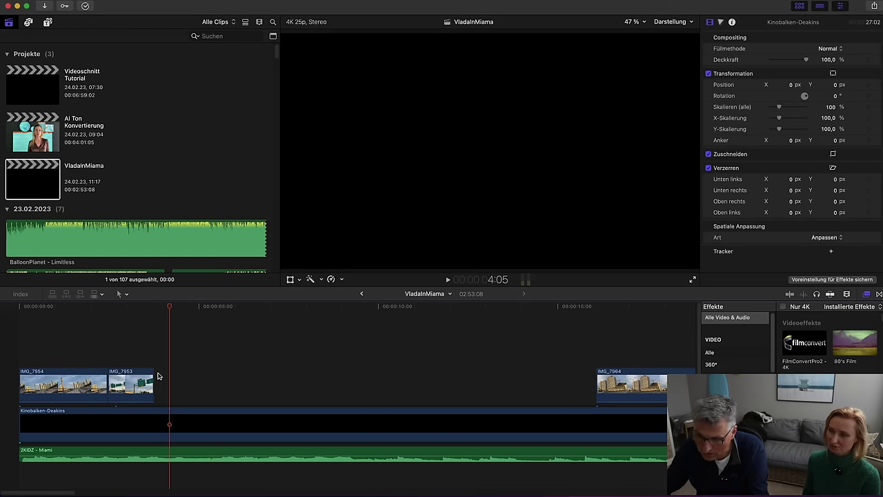
left_click(154, 306)
left_click_drag(614, 385, 173, 385)
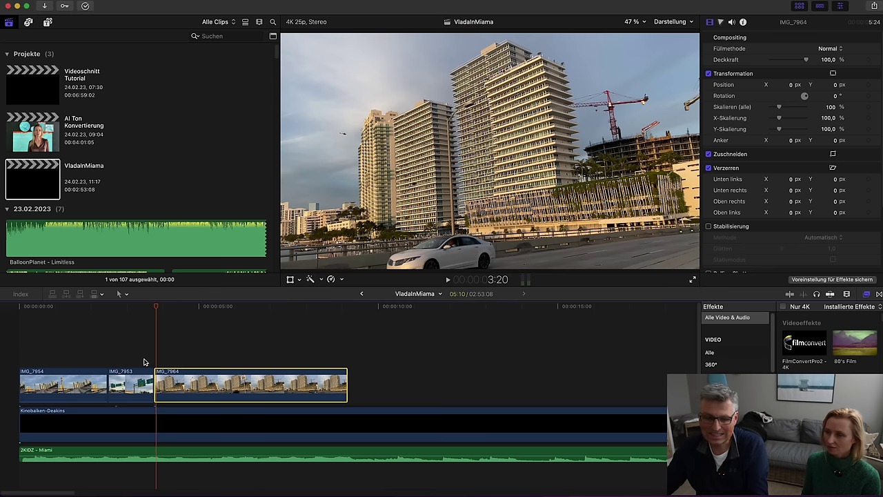
Scroll the browser to the IMG_83xx clips, then replay the highway sequence from IMG_7953
scroll(204, 217, "down", 20)
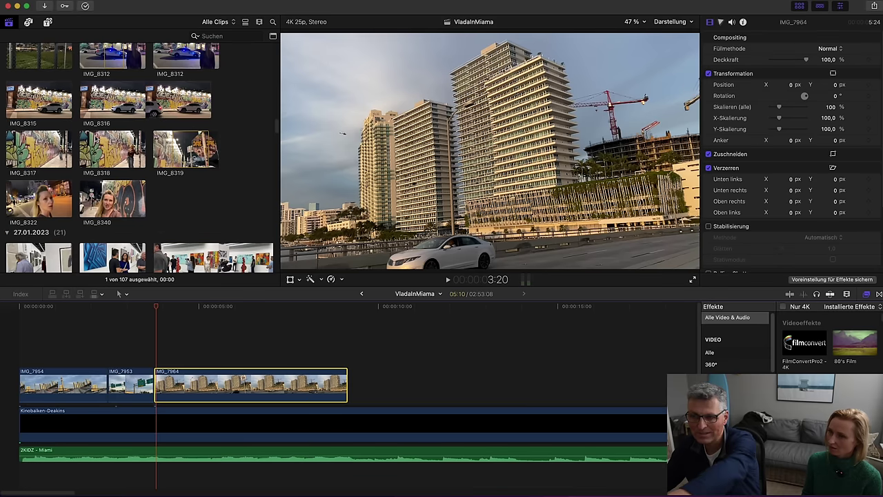
scroll(146, 223, "down", 1)
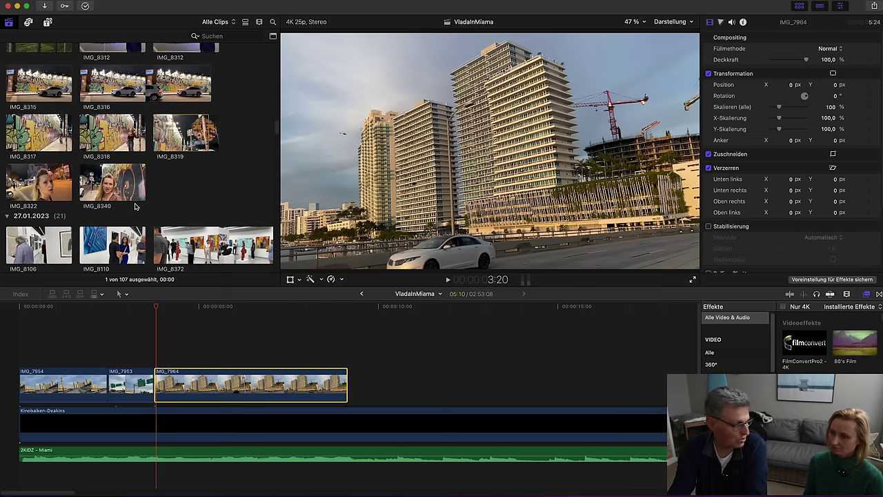
left_click_drag(130, 309, 144, 309)
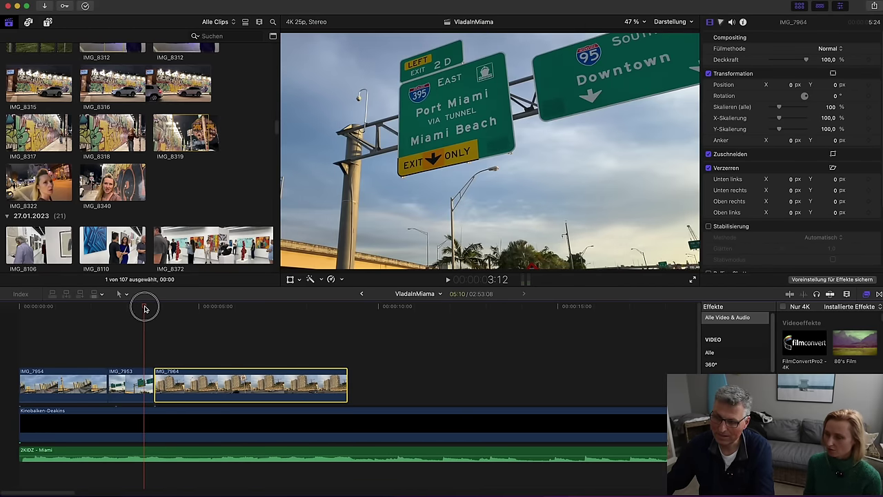
key("space")
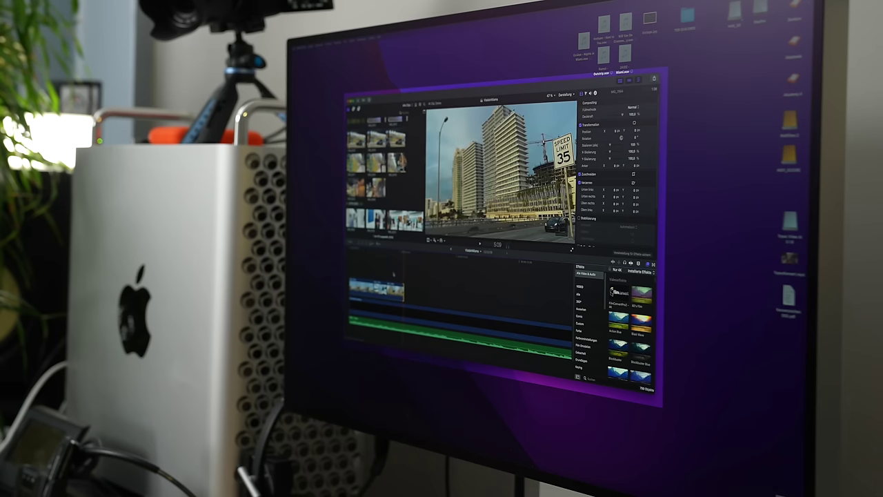
Move IMG_7967 up in the storyline after IMG_7953 and place the playhead on IMG_7964
key("super+4")
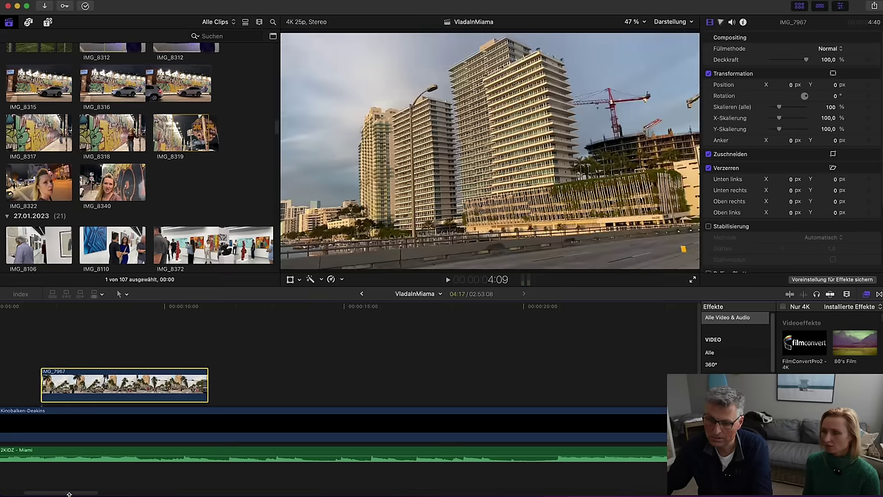
left_click_drag(69, 494, 50, 494)
left_click_drag(221, 390, 158, 391)
left_click(154, 315)
Select the palm-street clip IMG_7967 and set its Rotation to 2°
key("space")
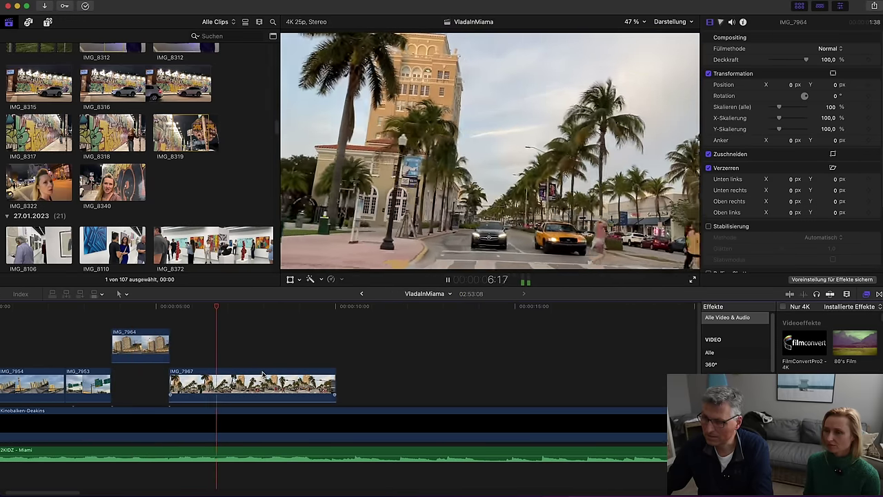
key("space")
left_click_drag(254, 308, 205, 335)
left_click(217, 380)
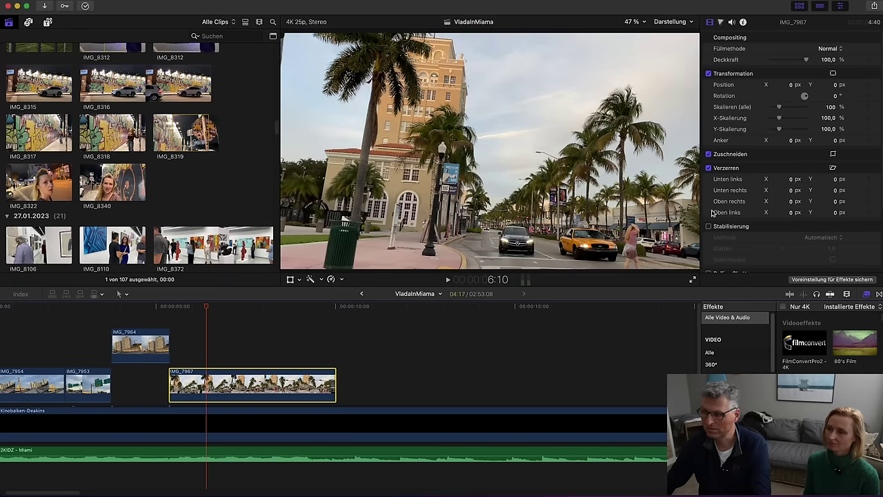
left_click(833, 98)
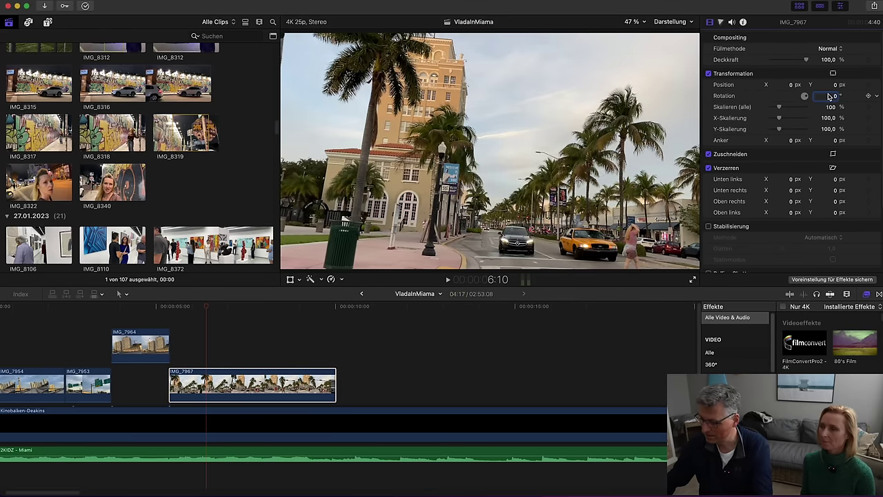
type("1")
key("Return")
type("2")
key("Return")
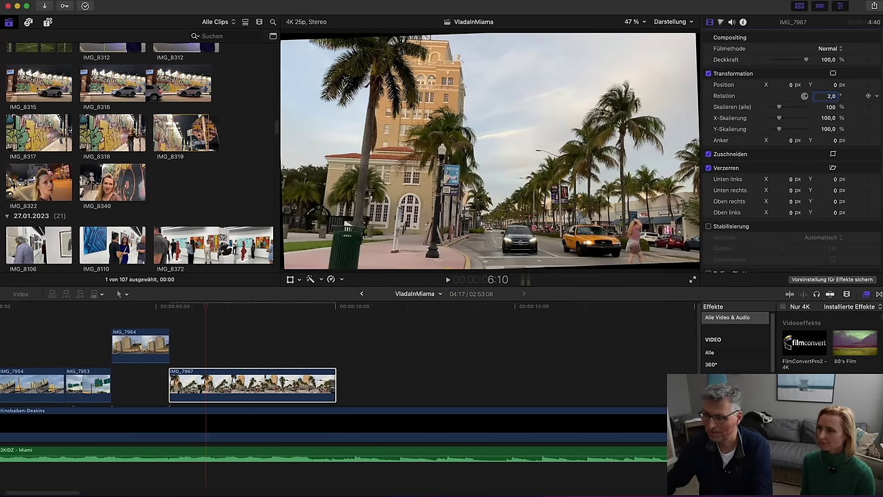
Scale IMG_7967 to 108.51% with Transform handles at 25% zoom, fit the viewer, and review
left_click(300, 280)
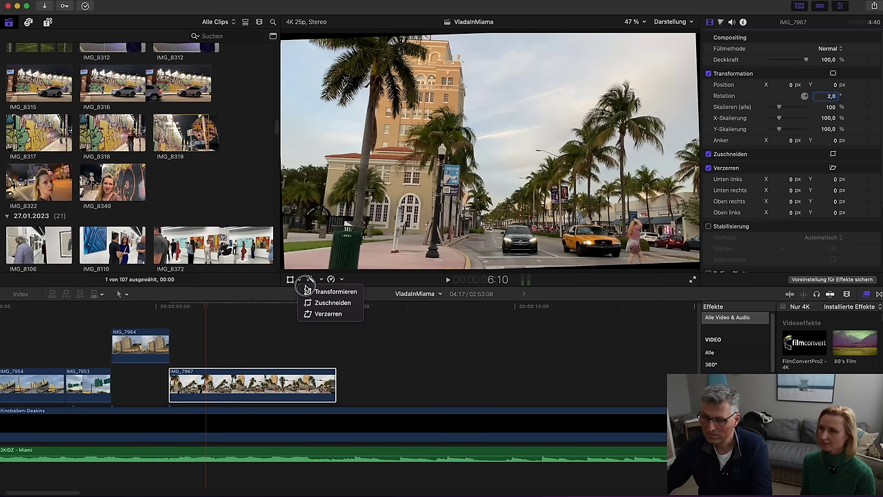
left_click(309, 292)
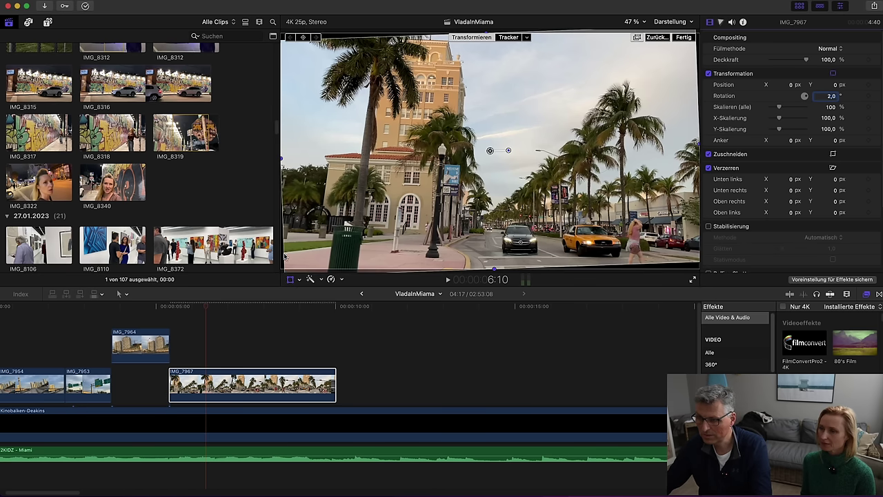
left_click(635, 21)
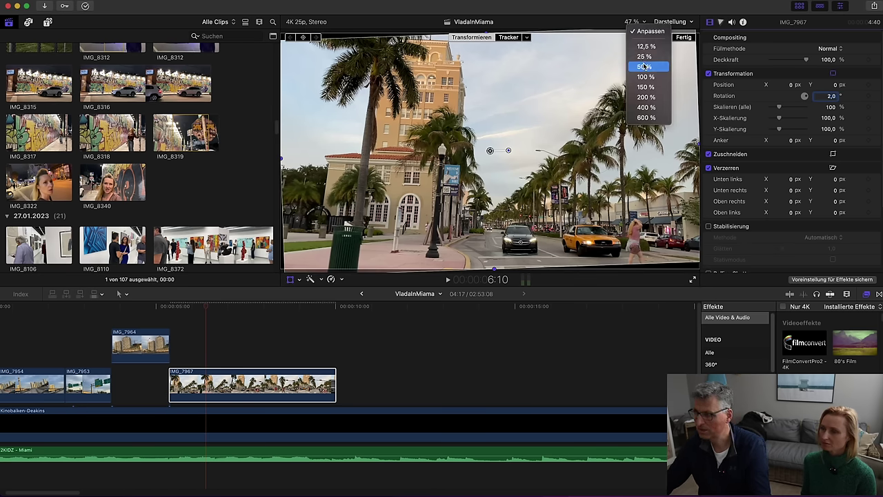
left_click(644, 57)
left_click_drag(381, 219, 374, 222)
left_click(683, 37)
left_click(632, 22)
left_click(642, 30)
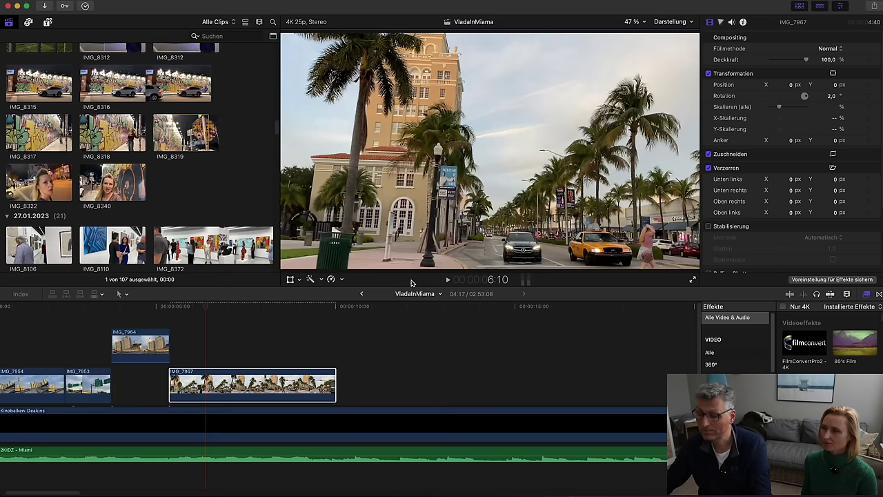
left_click(155, 320)
key("space")
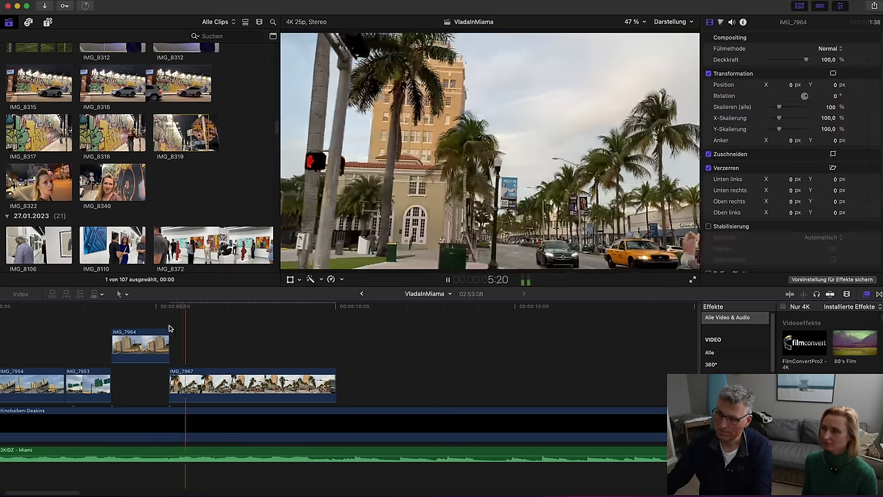
left_click(127, 309)
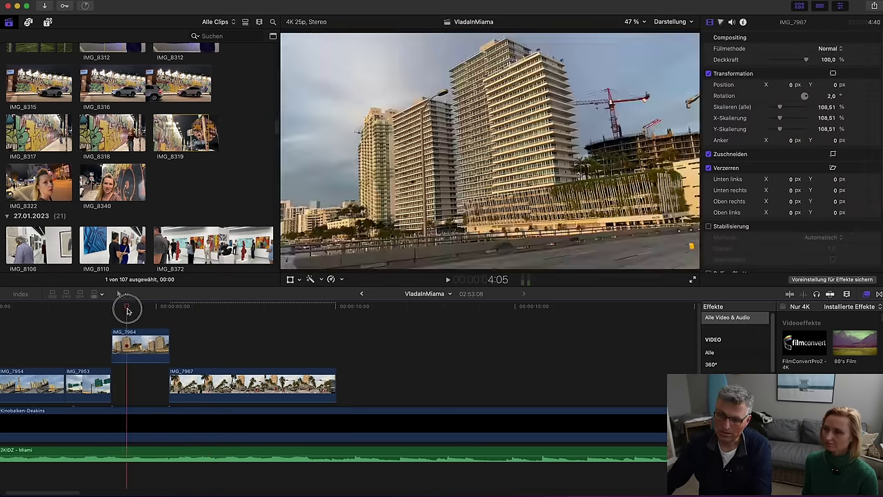
Play back the tilted clip from 4:17 to check it
key("space")
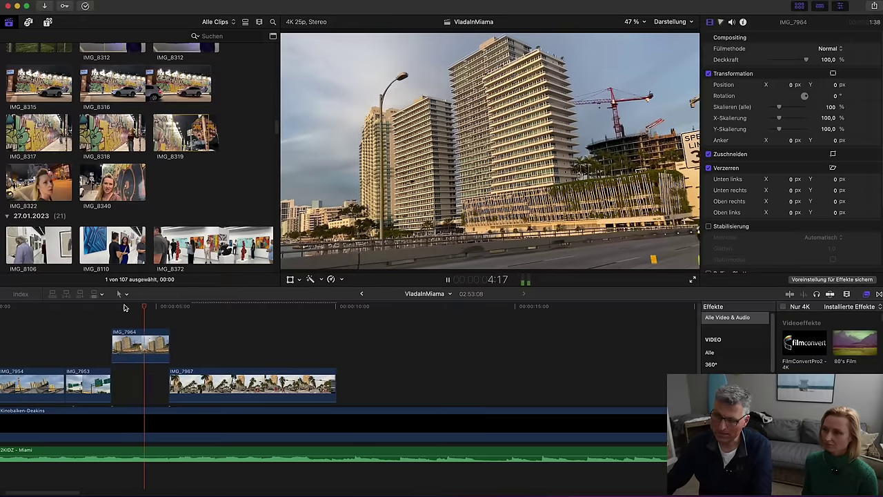
key("space")
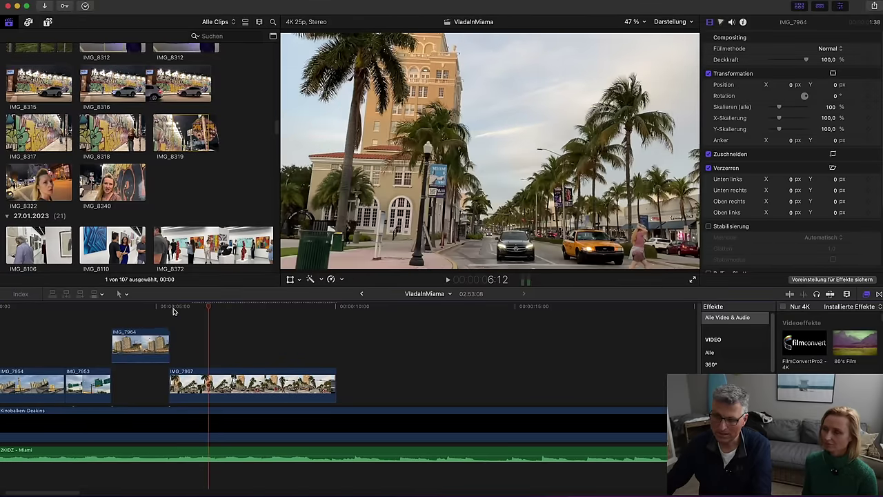
left_click(144, 309)
key("space")
key("space")
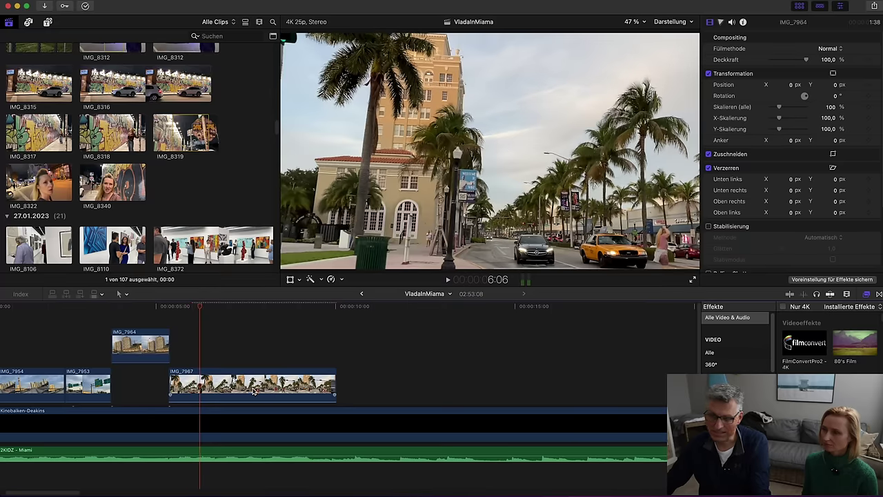
Apply Reverse Clip to IMG_7964 from the Retime menu and play it back in context
left_click(154, 341)
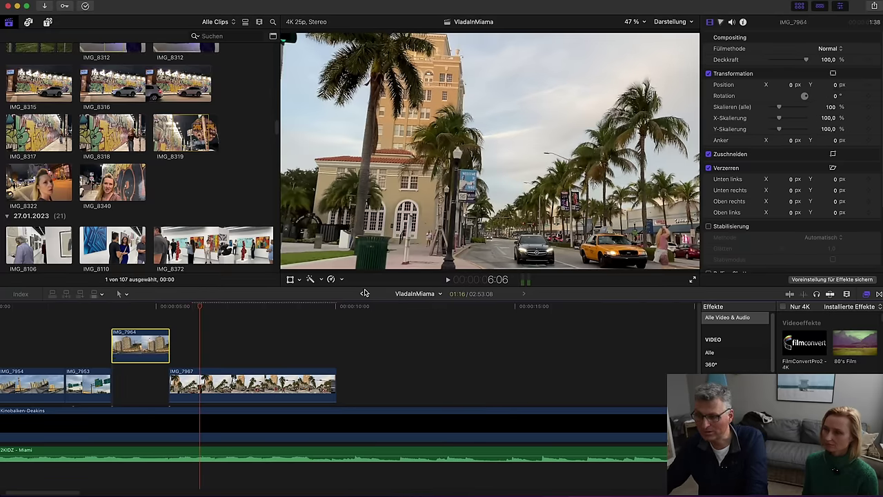
left_click(341, 279)
left_click(356, 354)
key("space")
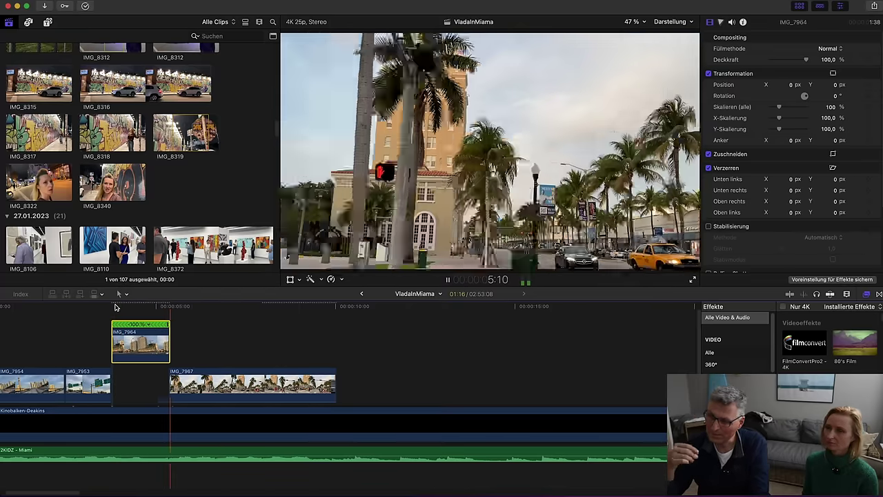
key("space")
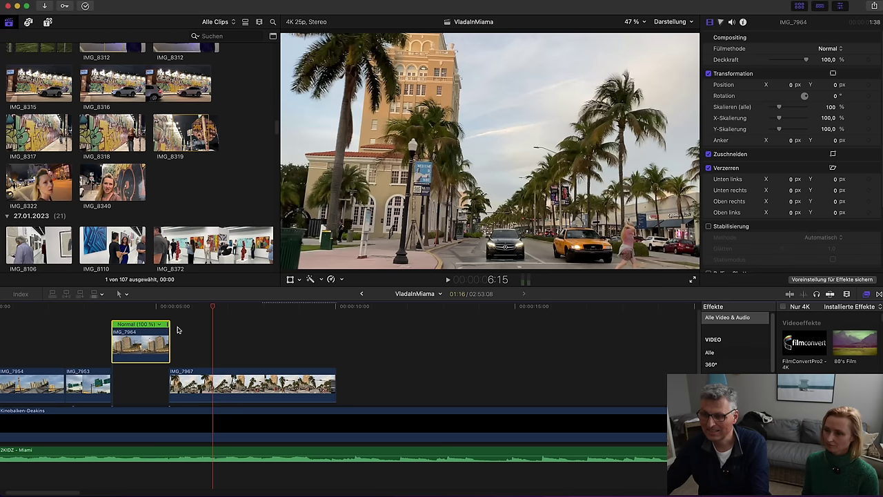
left_click(117, 307)
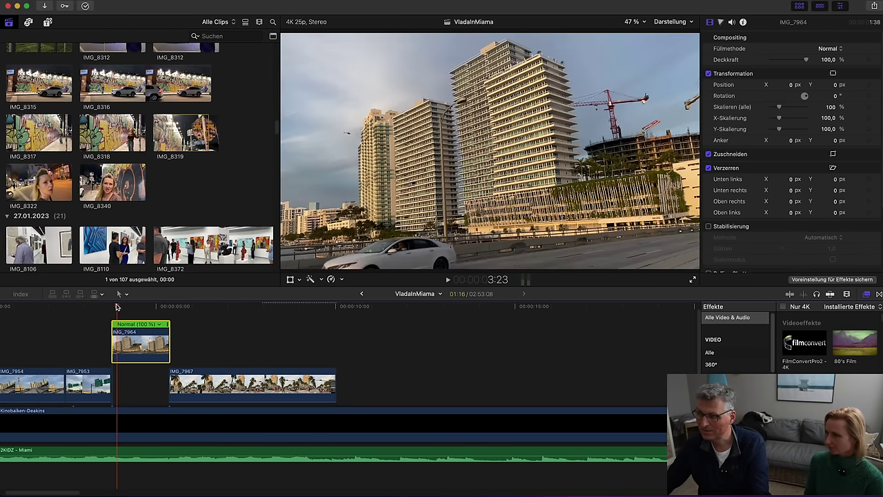
key("space")
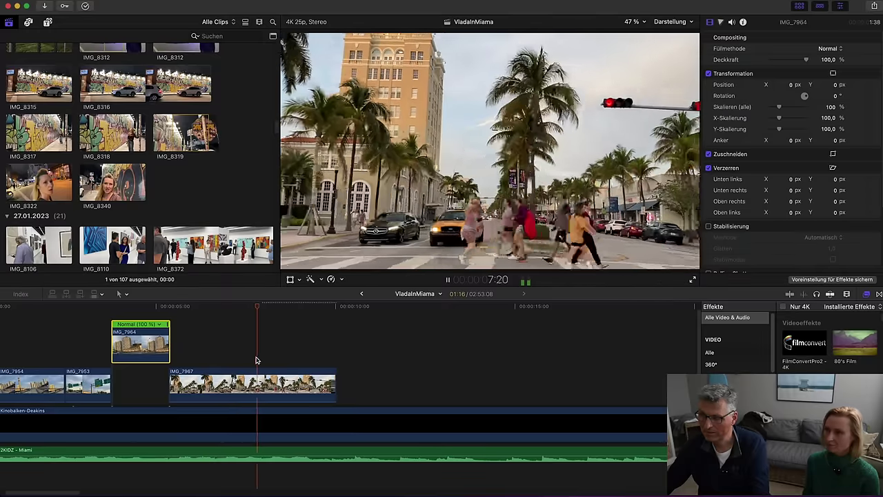
Select IMG_7967 and set its Rotation to 5°
left_click(306, 380)
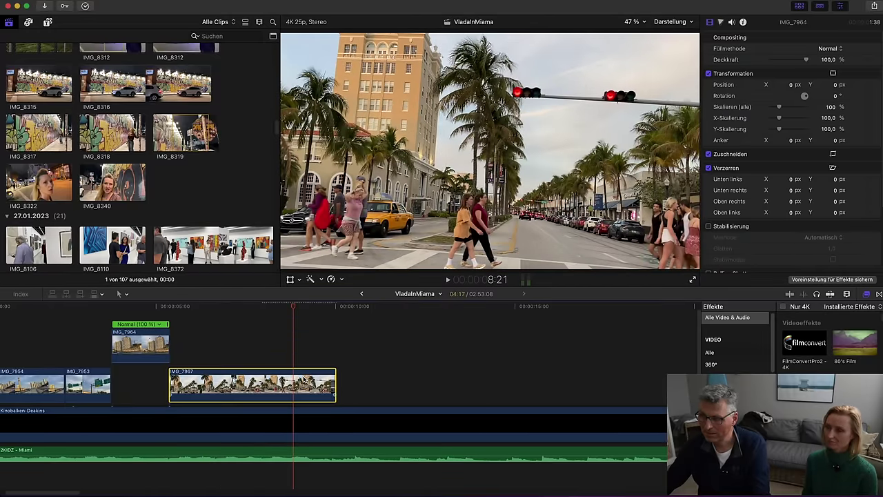
left_click(833, 97)
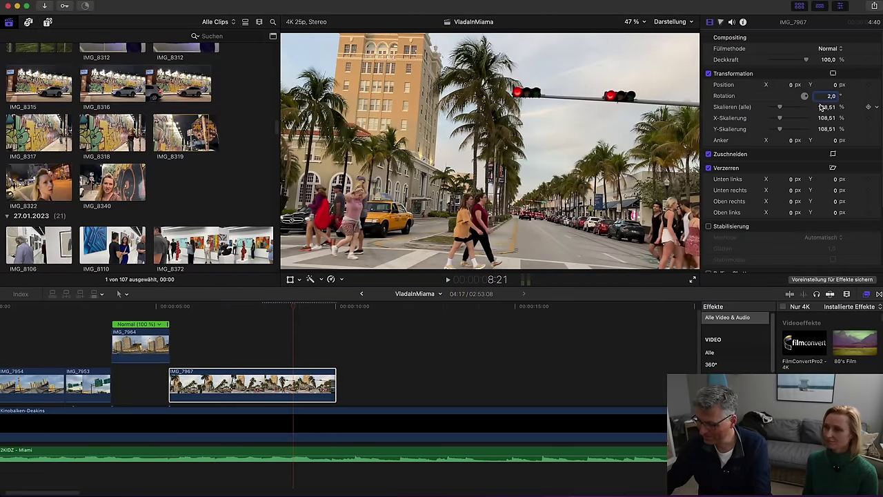
type("4")
key("Return")
type("5")
key("Return")
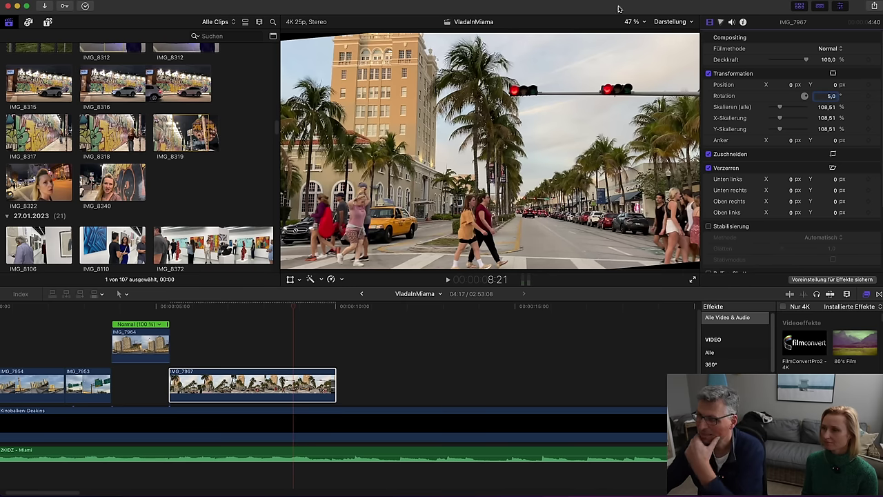
Scale IMG_7967 to 116.45% with Transform handles at 25% zoom, then fit the viewer
left_click(639, 22)
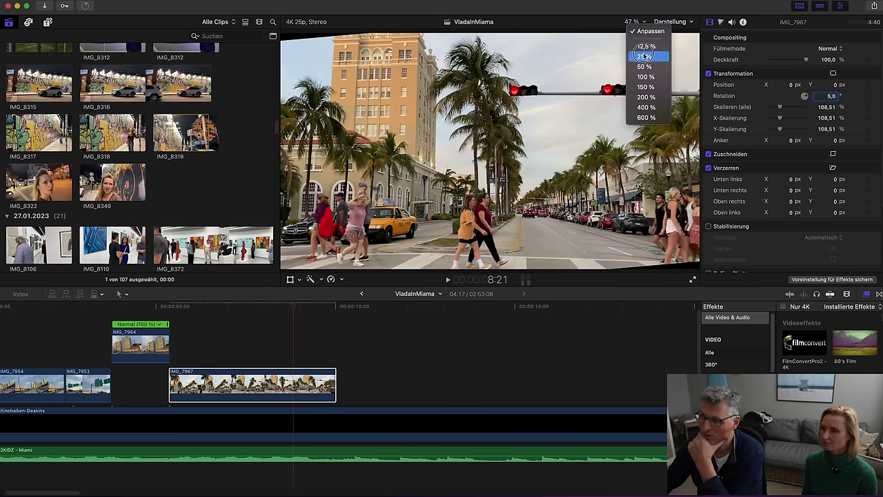
left_click(641, 55)
left_click(301, 280)
left_click(322, 290)
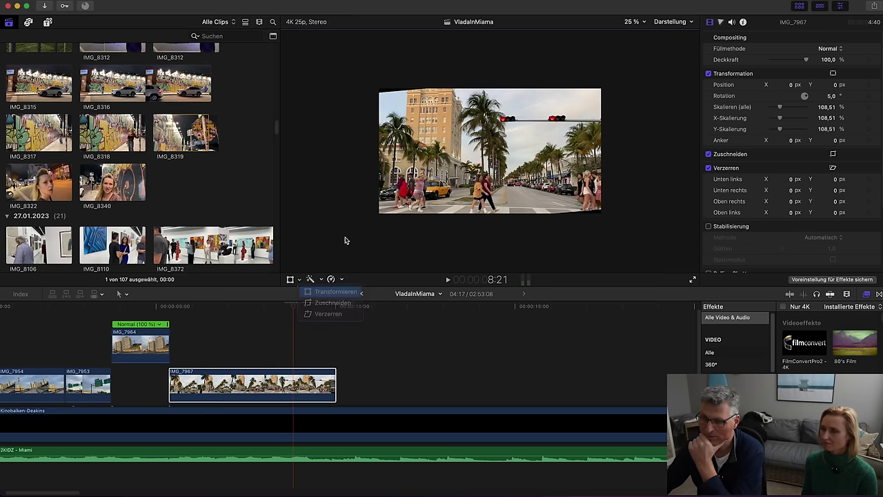
left_click_drag(378, 233, 367, 234)
left_click(683, 37)
left_click(671, 21)
left_click(634, 21)
left_click(635, 22)
left_click(645, 31)
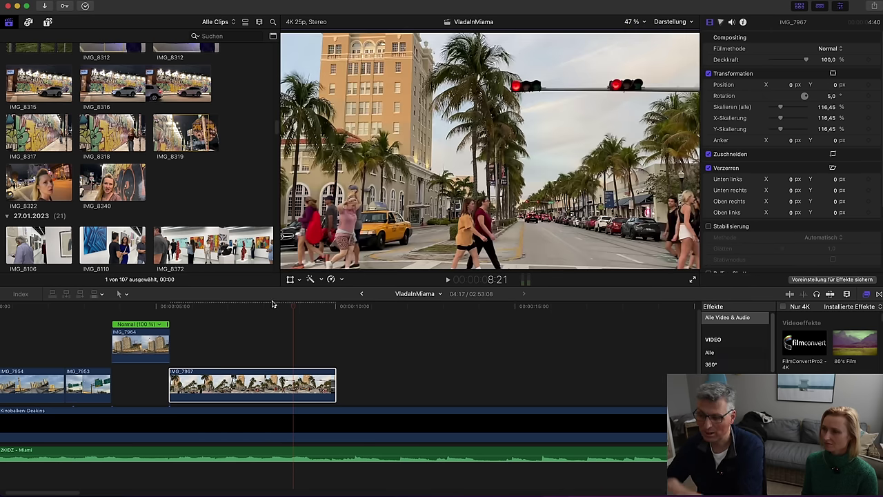
Trim the start of IMG_7967 around 5:15 and play the edited section
left_click(178, 306)
left_click_drag(183, 310, 229, 314)
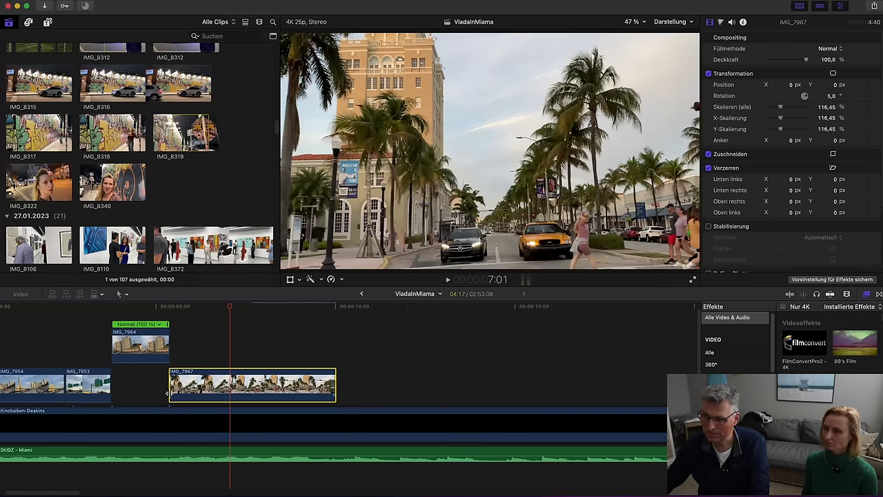
mouse_move(170, 386)
left_mouse_down()
mouse_move(232, 387)
mouse_move(173, 388)
left_mouse_up()
left_click_drag(165, 306, 163, 308)
key("space")
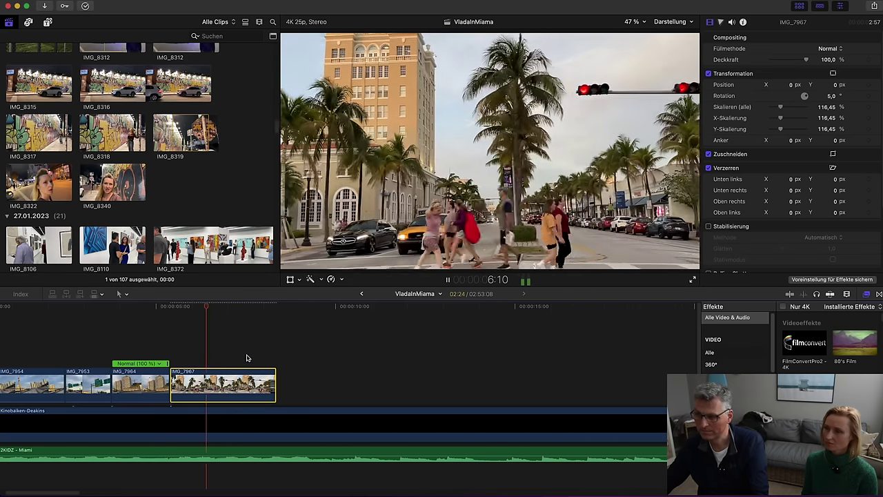
Shorten the end of IMG_7967 in the timeline
left_click_drag(275, 387, 268, 387)
left_click_drag(68, 492, 89, 493)
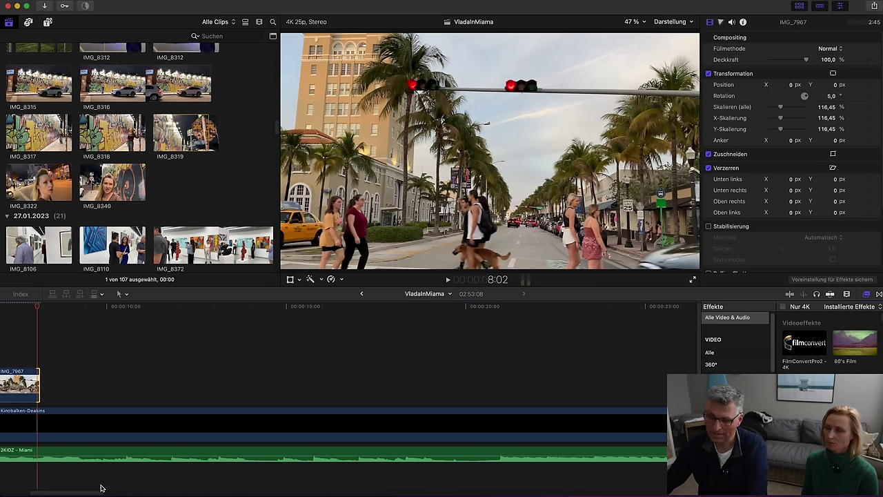
scroll(103, 487, "right", 5)
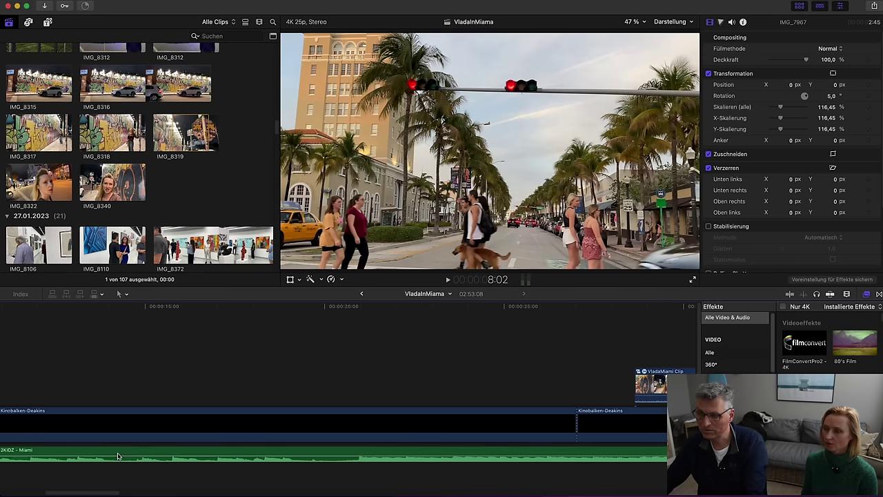
left_click_drag(78, 491, 34, 490)
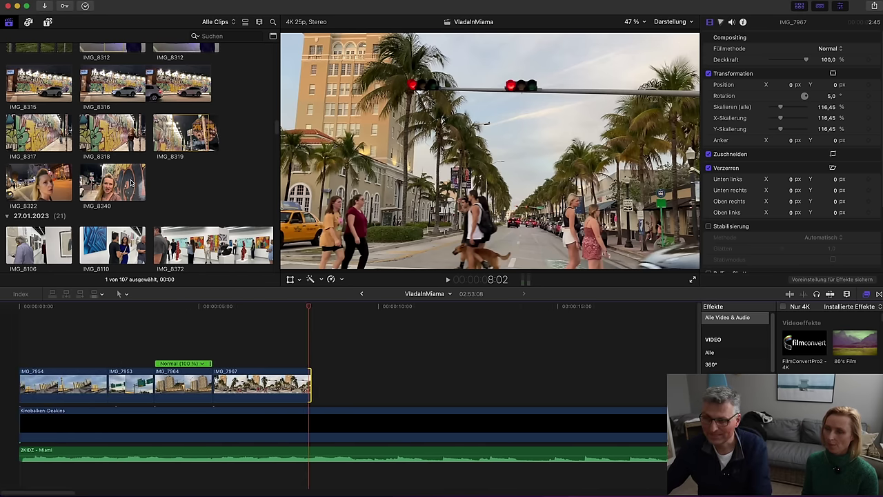
Preview the night-street FullSizeRender clip and mark a range within it
scroll(127, 172, "up", 5)
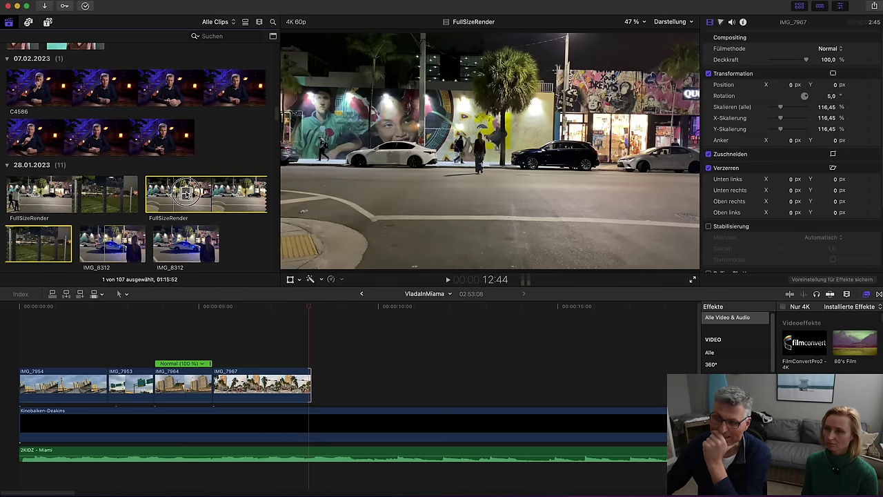
left_click(174, 192)
left_click(40, 188)
left_click_drag(36, 188, 55, 192)
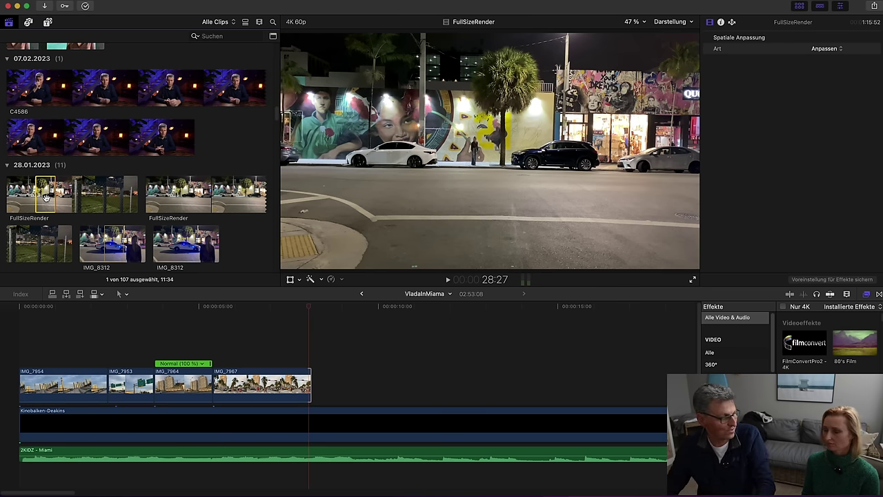
Scroll to the 20.01.2023 event and preview the bar clip IMG_7871
scroll(36, 168, "down", 15)
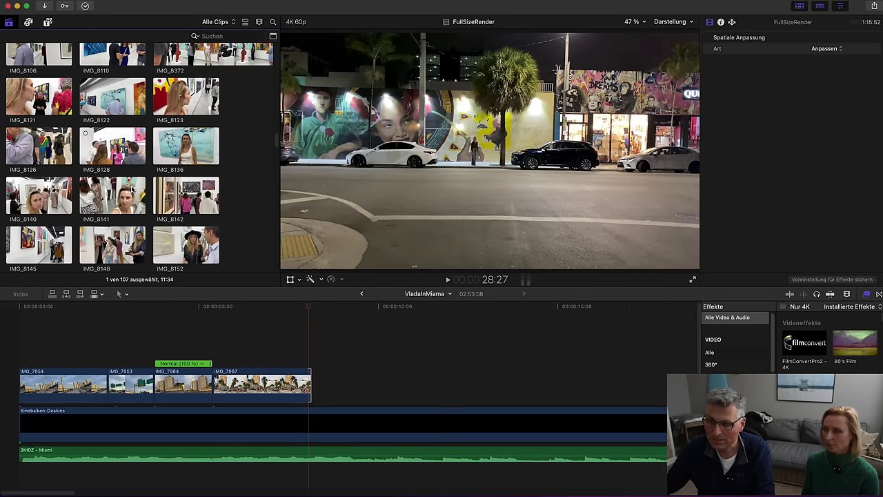
scroll(105, 197, "down", 4)
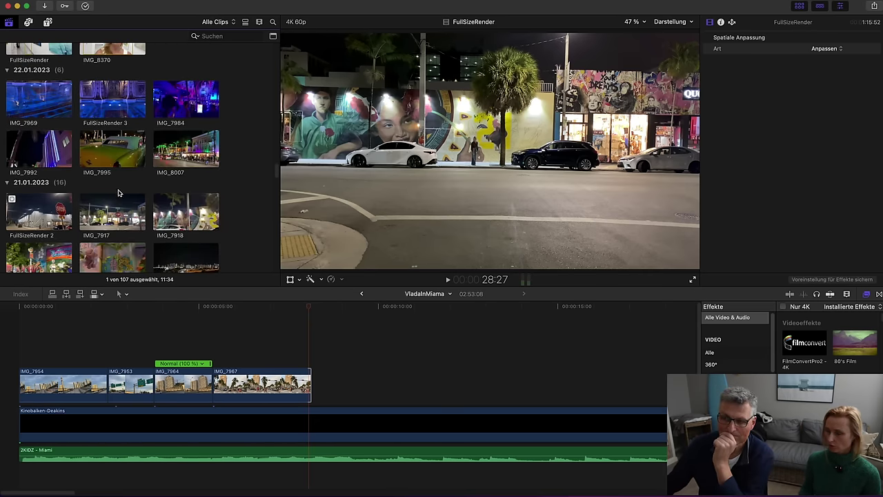
scroll(135, 188, "down", 3)
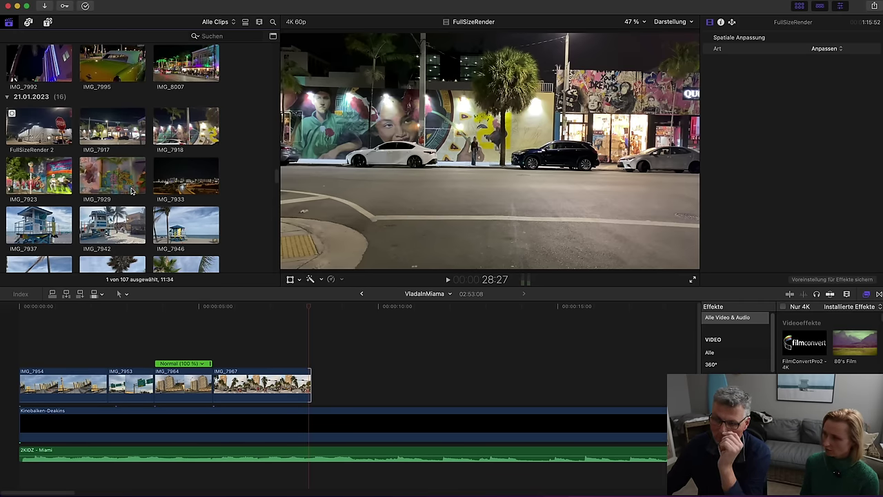
scroll(131, 191, "down", 5)
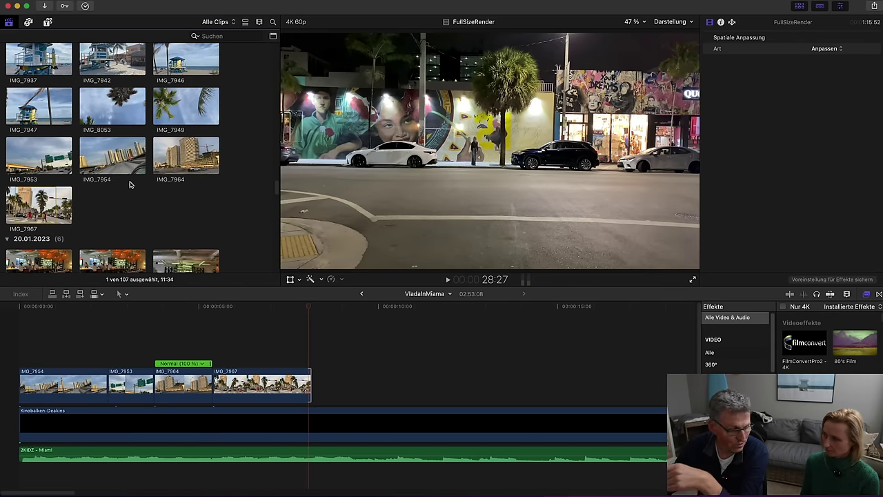
scroll(40, 180, "down", 1)
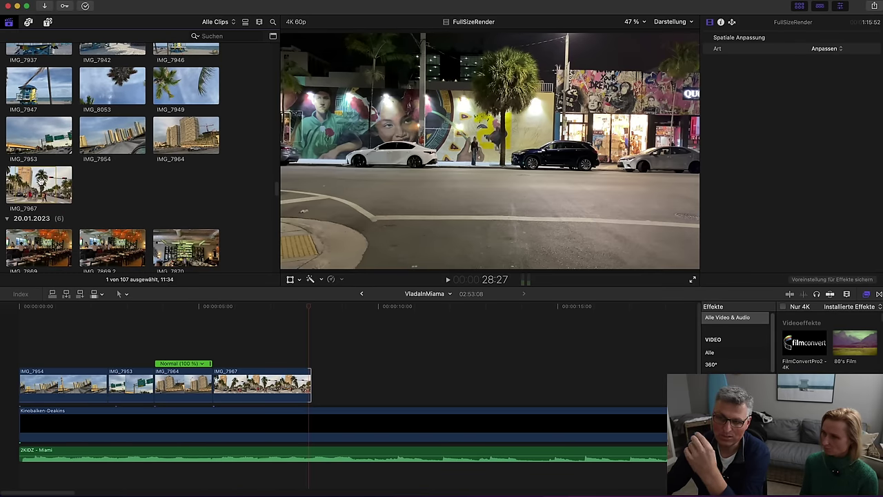
scroll(40, 181, "down", 6)
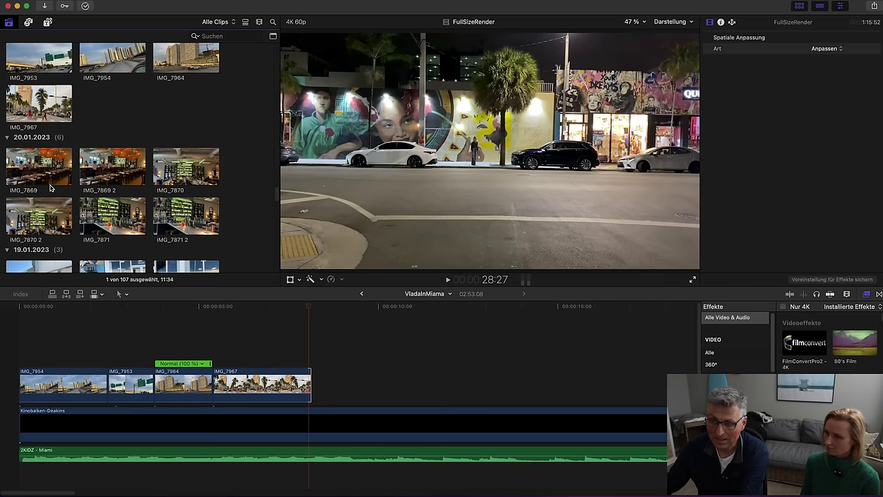
scroll(98, 178, "up", 2)
left_click(102, 150)
scroll(102, 161, "up", 10)
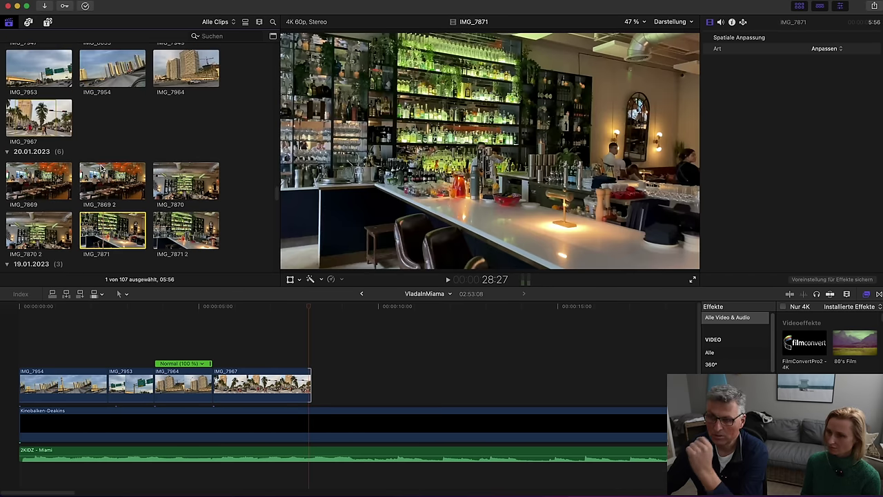
scroll(99, 150, "up", 10)
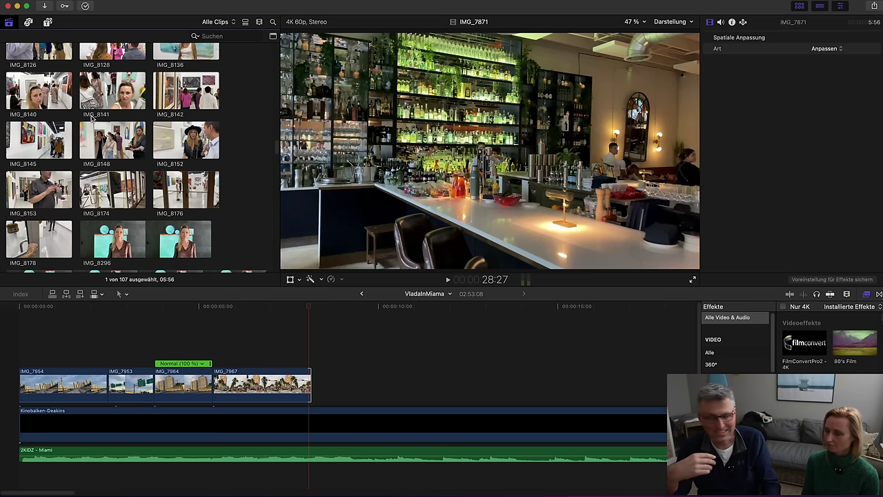
Preview IMG_7729, IMG_7759 and IMG_7674, then play the lowrider clip IMG_7673
scroll(131, 111, "down", 15)
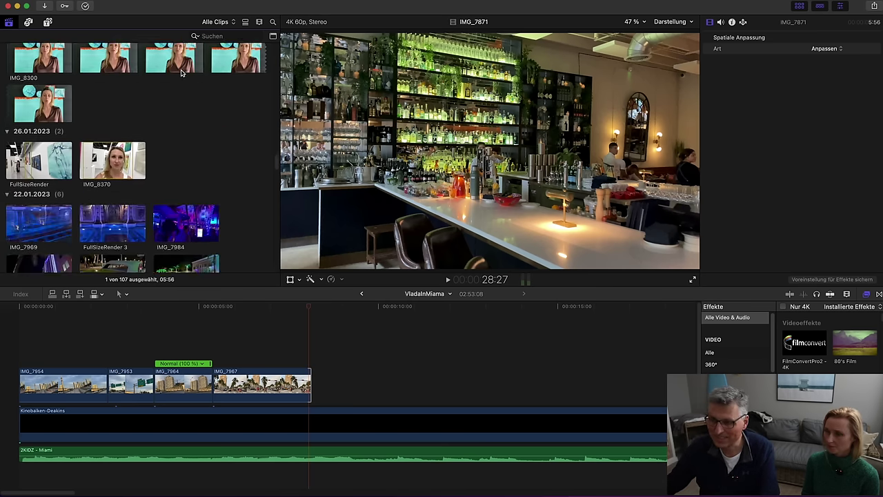
scroll(169, 102, "down", 5)
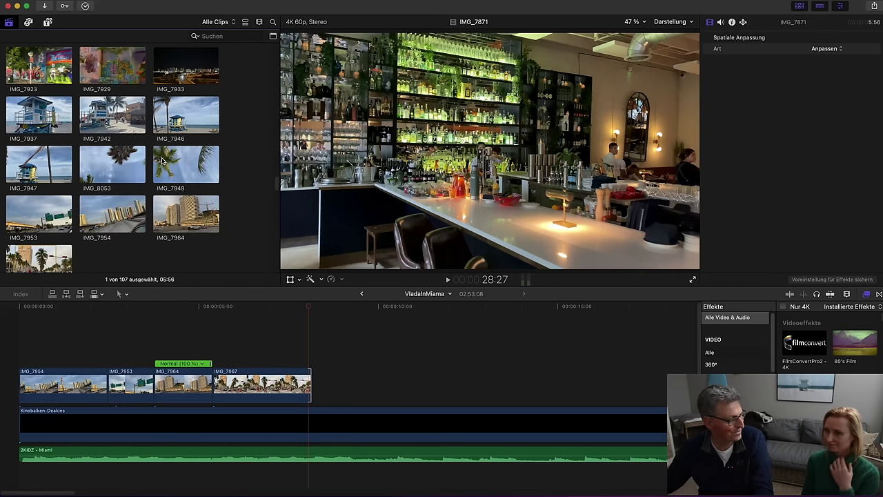
scroll(109, 155, "down", 2)
scroll(67, 192, "down", 12)
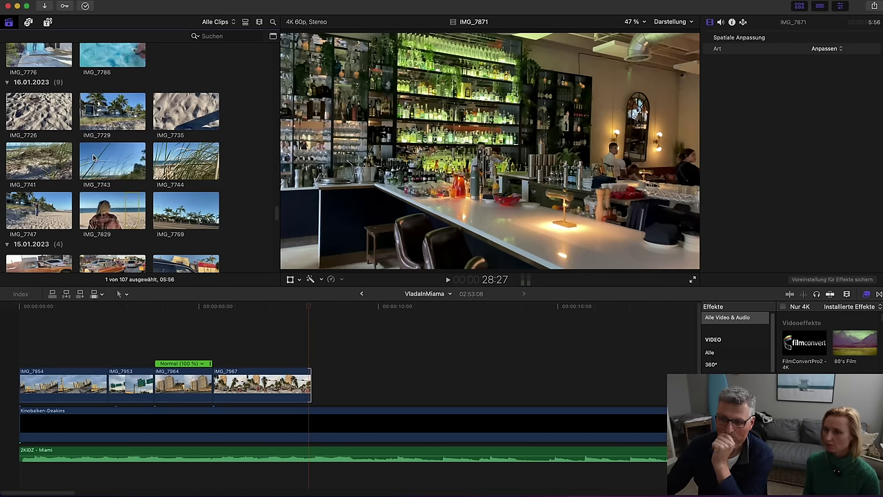
left_click(102, 116)
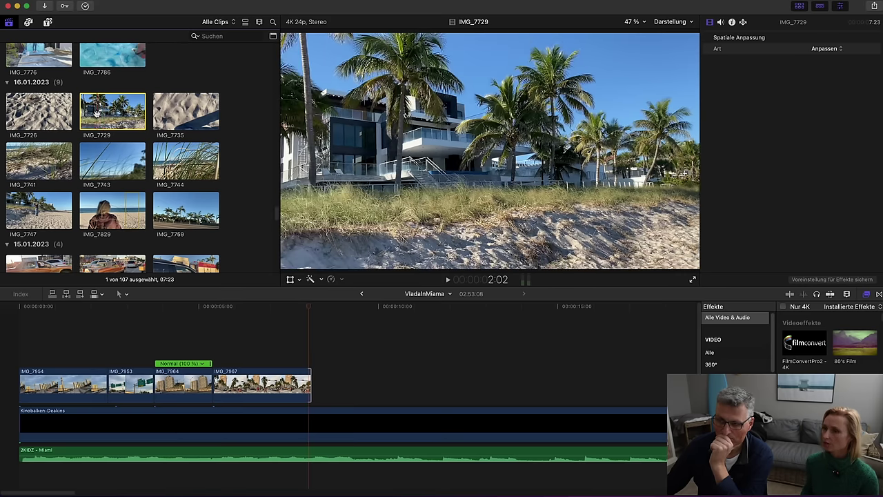
scroll(136, 224, "down", 3)
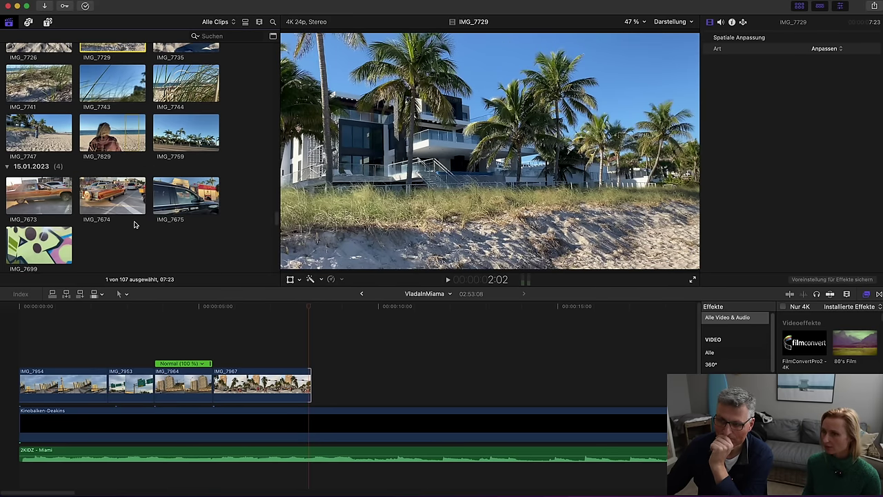
left_click(178, 145)
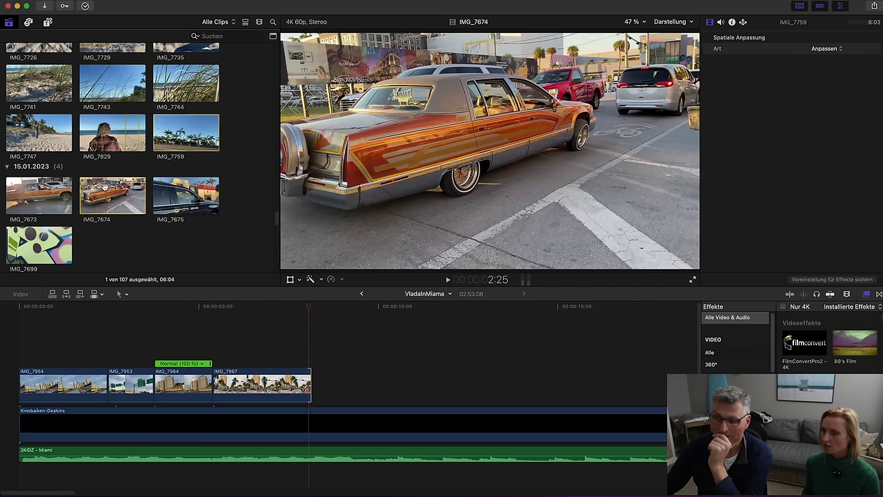
left_click(95, 188)
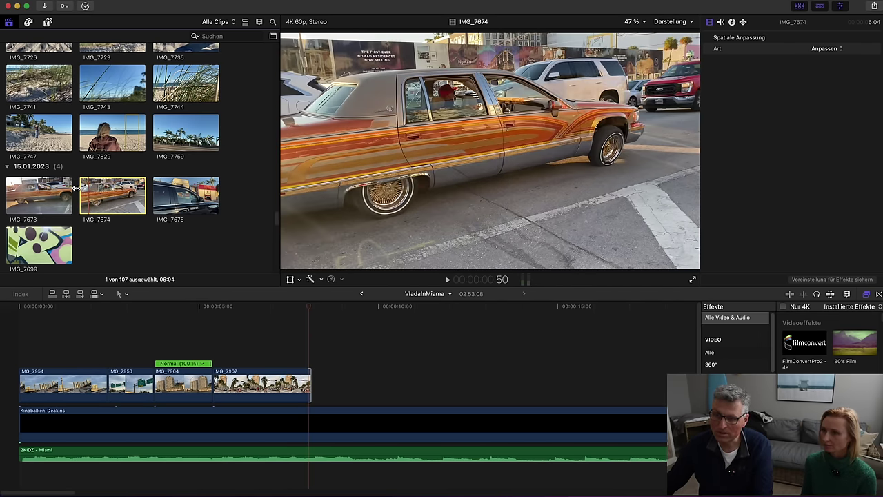
left_click(12, 194)
key("space")
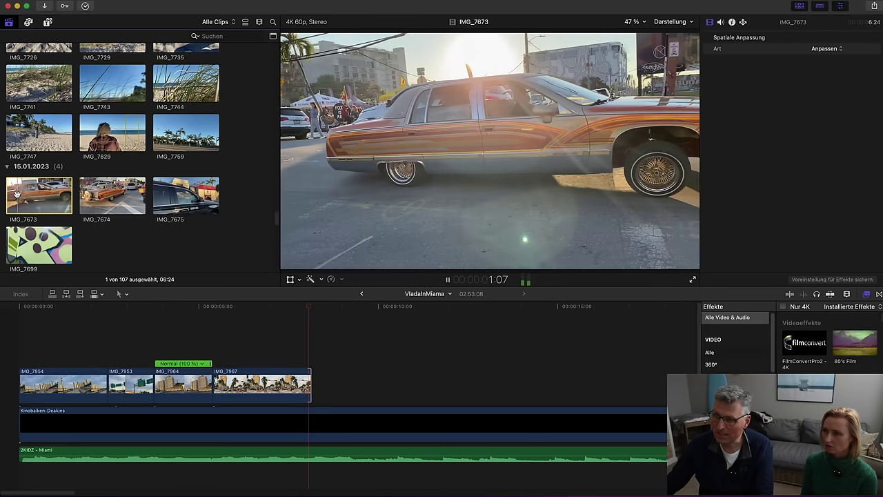
Place lowrider clip IMG_7673 after IMG_7967 and pull its volume to the bottom to mute it
left_click_drag(17, 196, 300, 383)
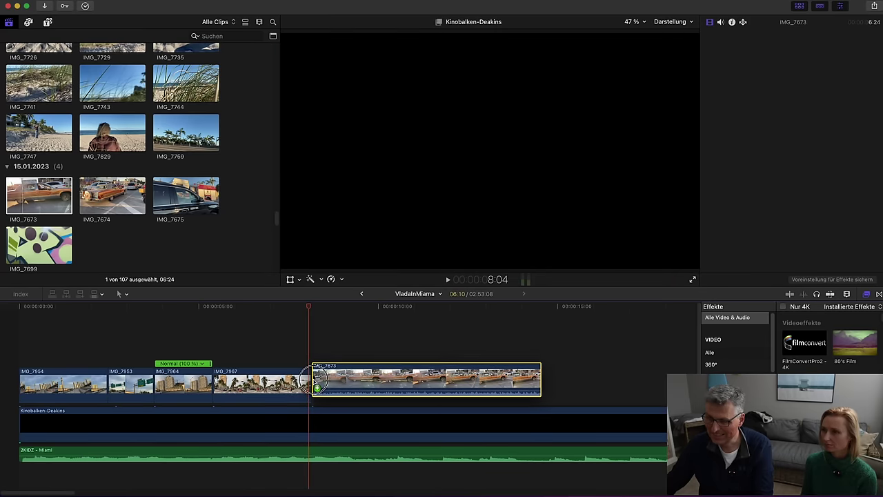
left_click(301, 348)
left_click(328, 398)
left_click_drag(328, 397, 329, 407)
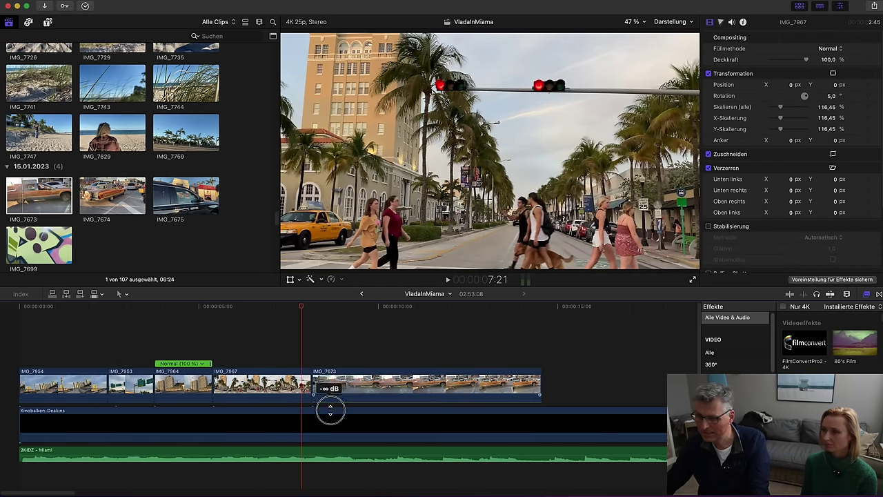
key("space")
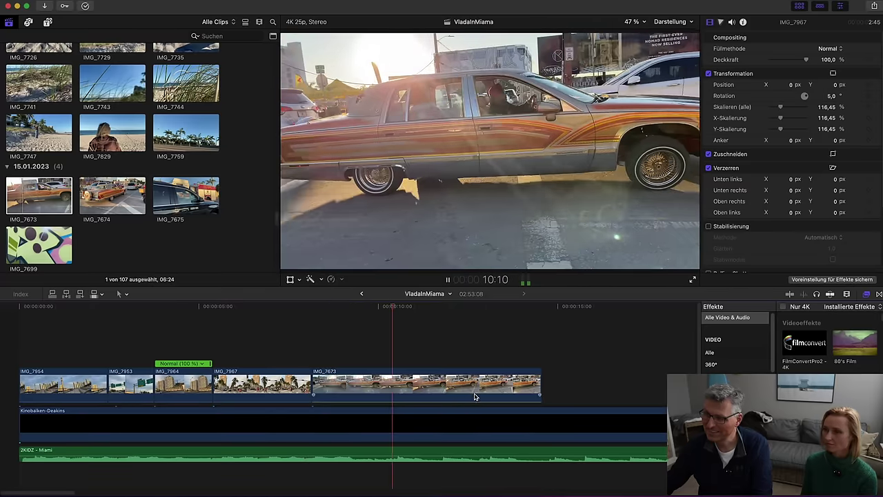
key("space")
Move IMG_7673 later, leaving a gap before it, and trim its end to the playhead
left_click_drag(347, 382, 421, 382)
left_click(390, 355)
key("space")
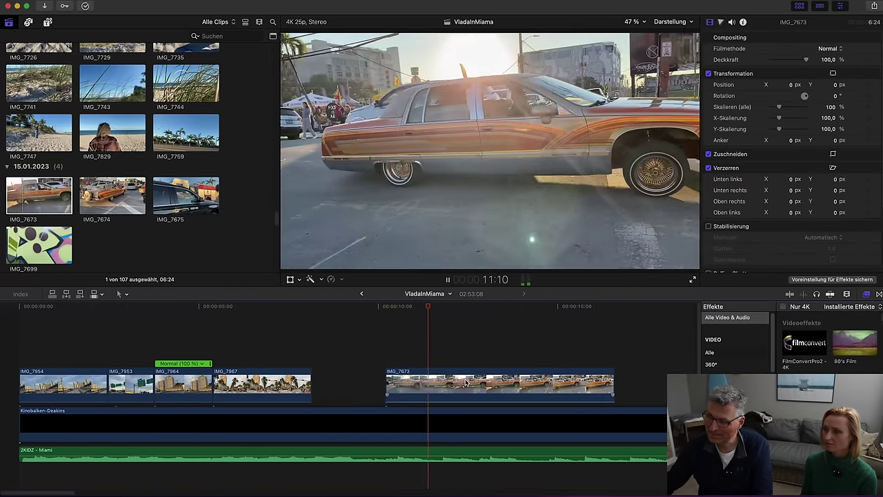
left_click_drag(609, 381, 462, 382)
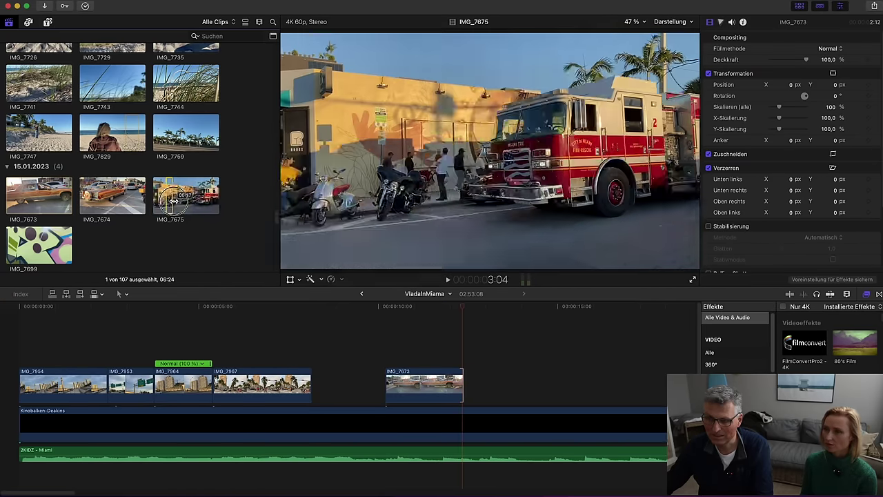
Add fire-truck clip IMG_7675 right after IMG_7673 and replay the cut between them
left_click(173, 197)
left_click_drag(174, 197, 473, 390)
key("space")
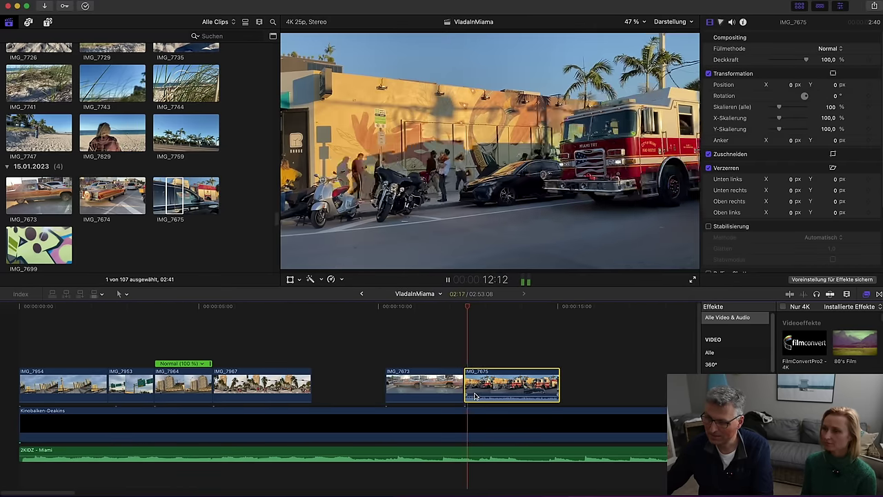
key("space")
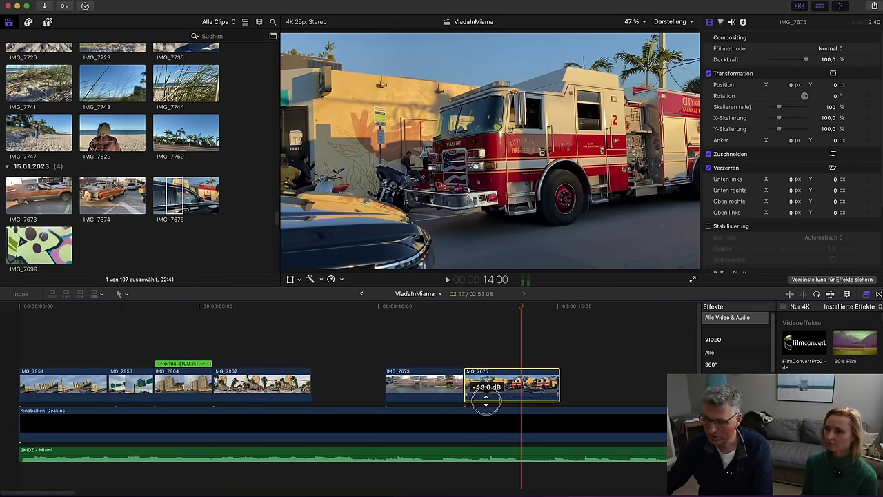
left_click(459, 355)
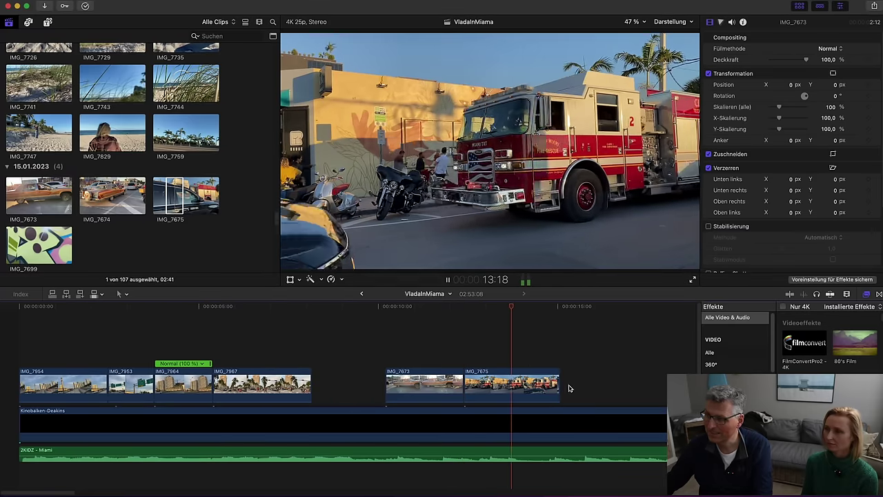
key("space")
key("space")
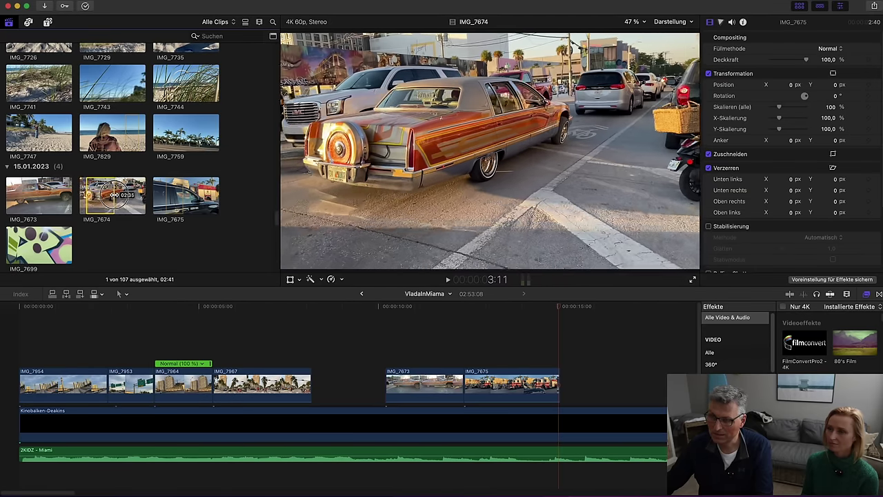
Connect a short range of lowrider clip IMG_7674 and trim it into the storyline gap
left_click(102, 194)
left_click_drag(103, 194, 441, 345)
left_click_drag(419, 383, 371, 382)
left_click_drag(460, 348, 444, 374)
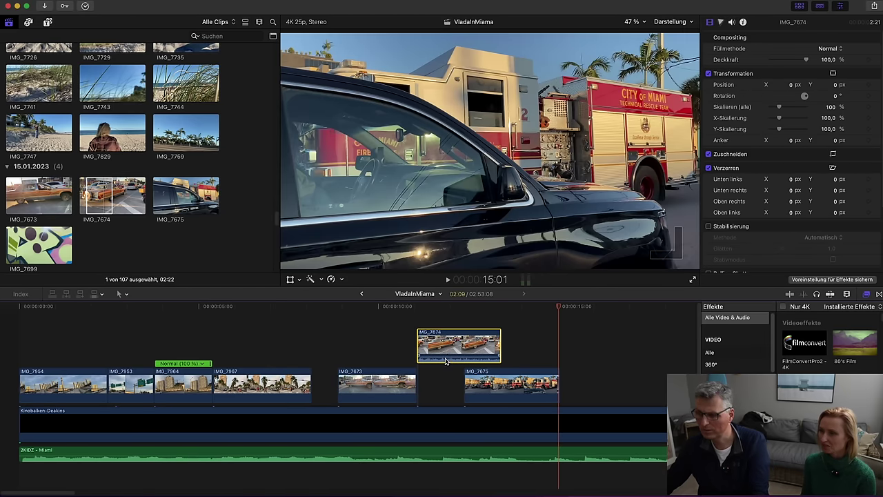
left_click(410, 350)
key("super+4")
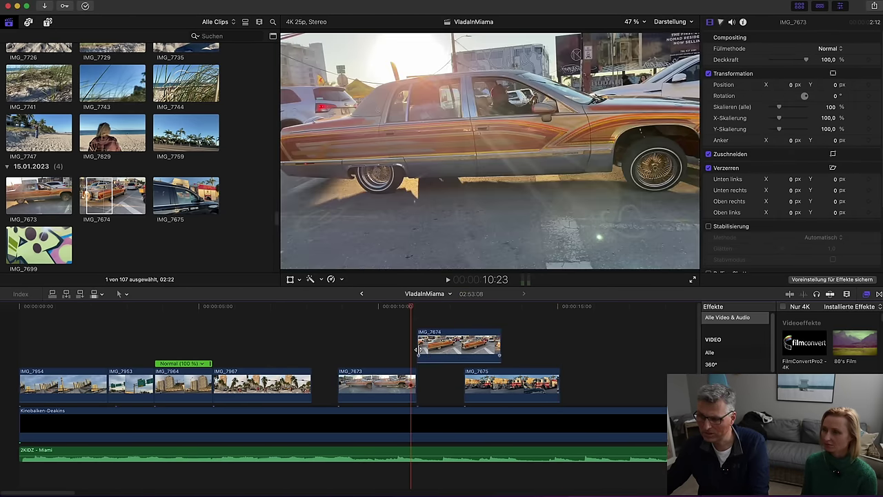
key("space")
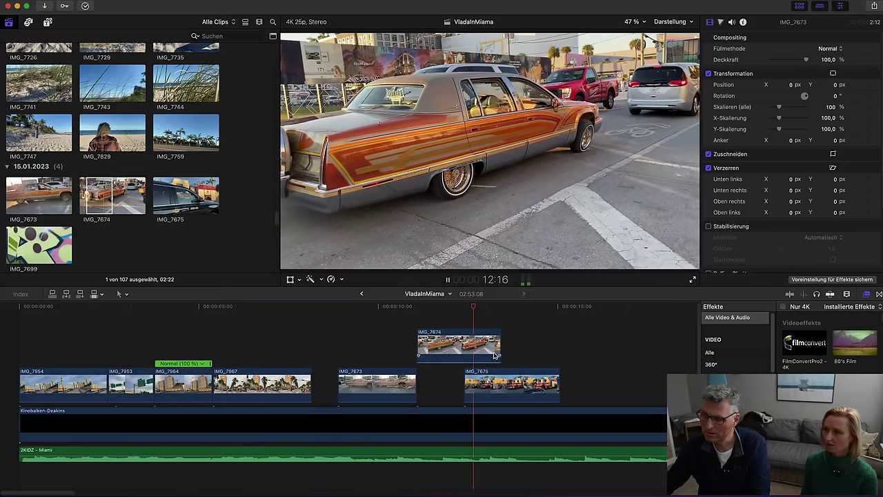
left_click_drag(500, 353, 461, 352)
key("alt+super+Down")
Fine-tune the positions of IMG_7674 and IMG_7673, lengthening IMG_7674's end slightly
left_click(380, 345)
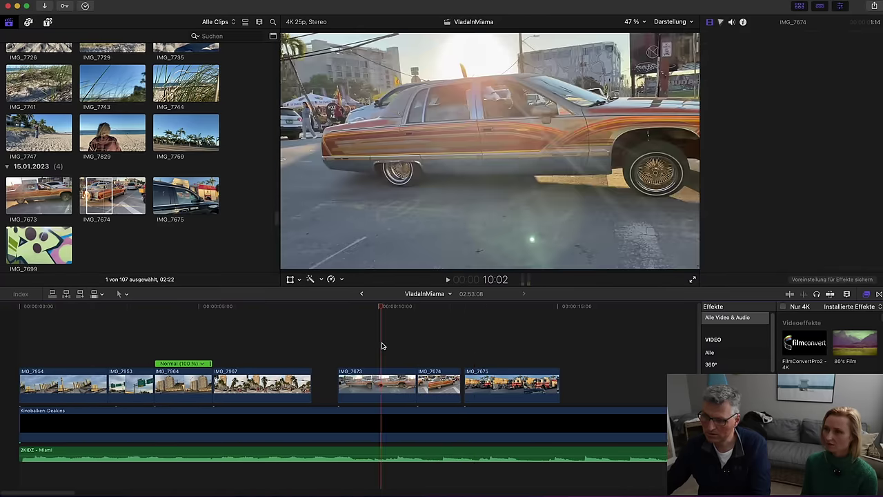
key("space")
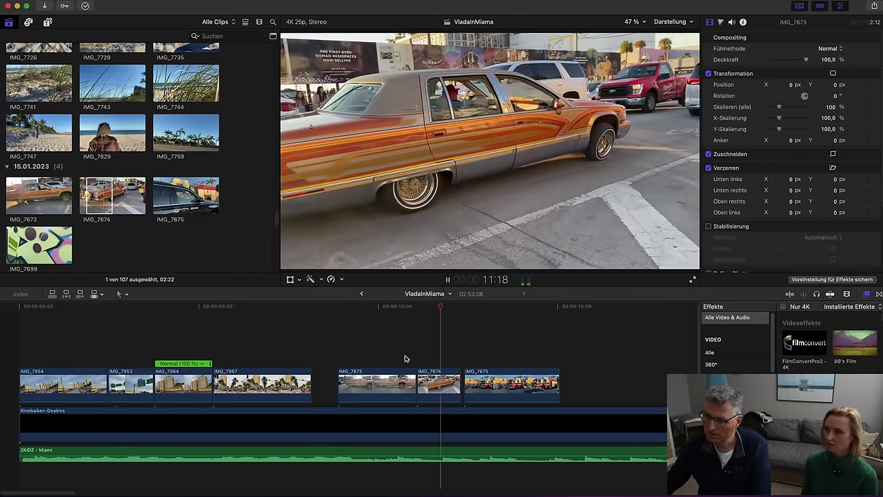
left_click(395, 348)
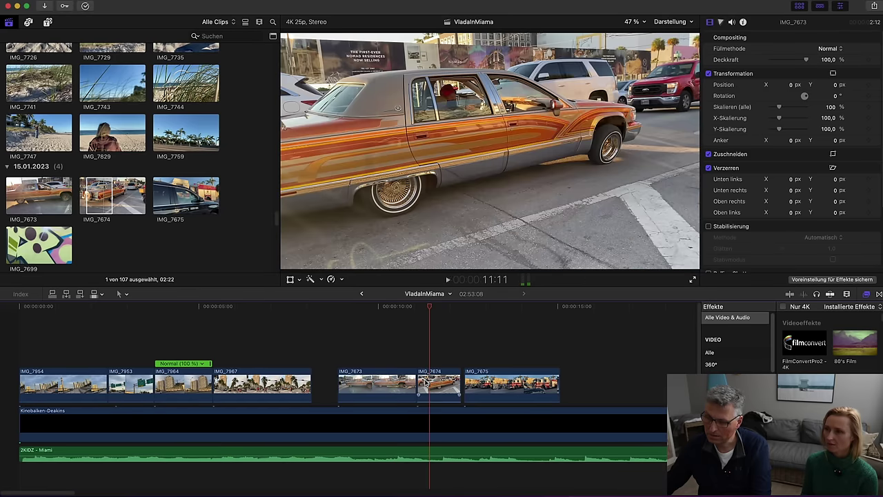
left_click_drag(442, 388, 460, 345)
left_click_drag(409, 388, 429, 383)
key("space")
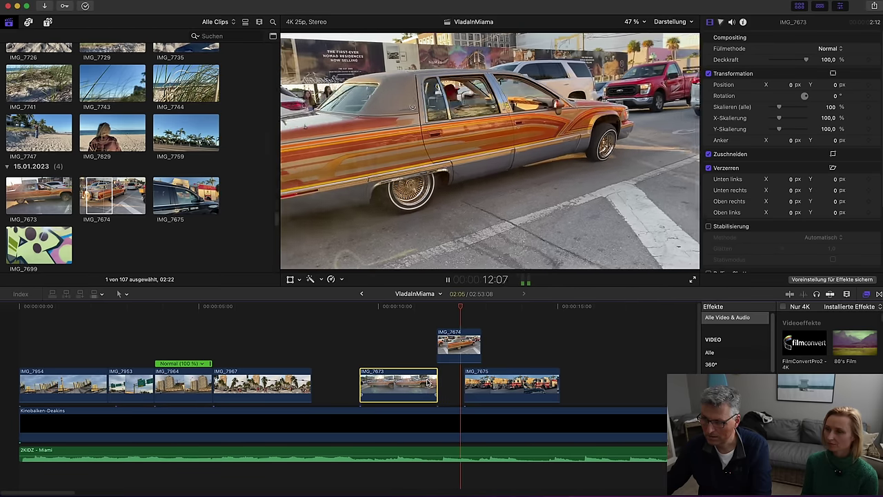
key("space")
left_click_drag(481, 346, 483, 347)
Review the sequence from IMG_7673 and shorten the end of fire-truck clip IMG_7675
key("space")
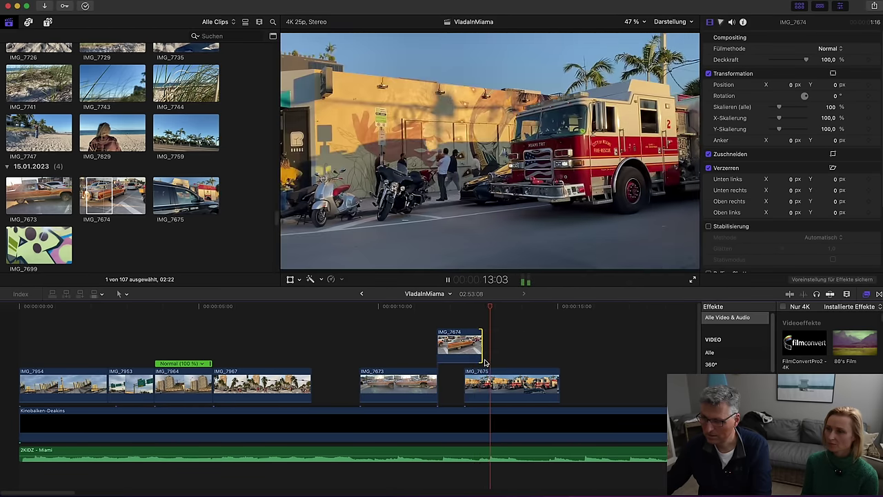
left_click(361, 339)
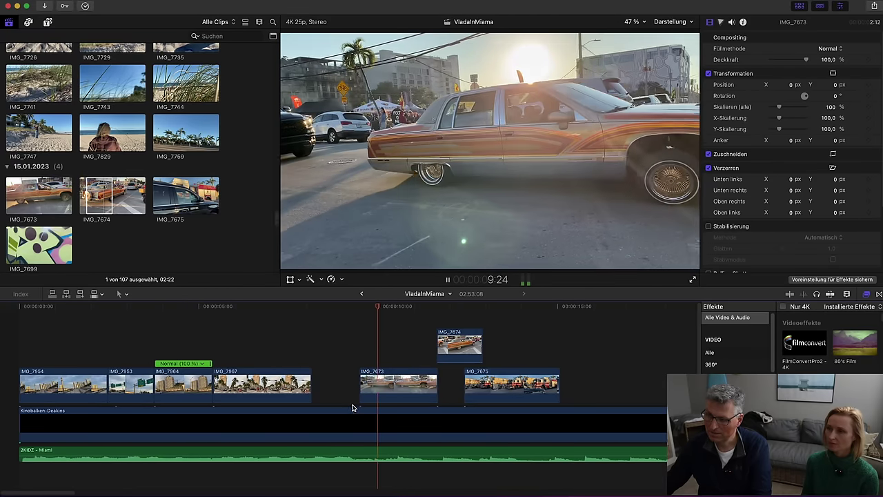
left_click(364, 363)
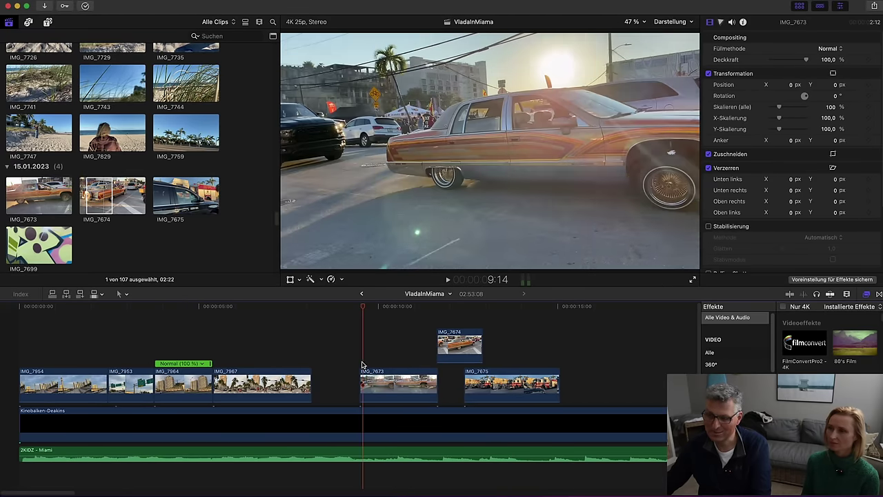
key("space")
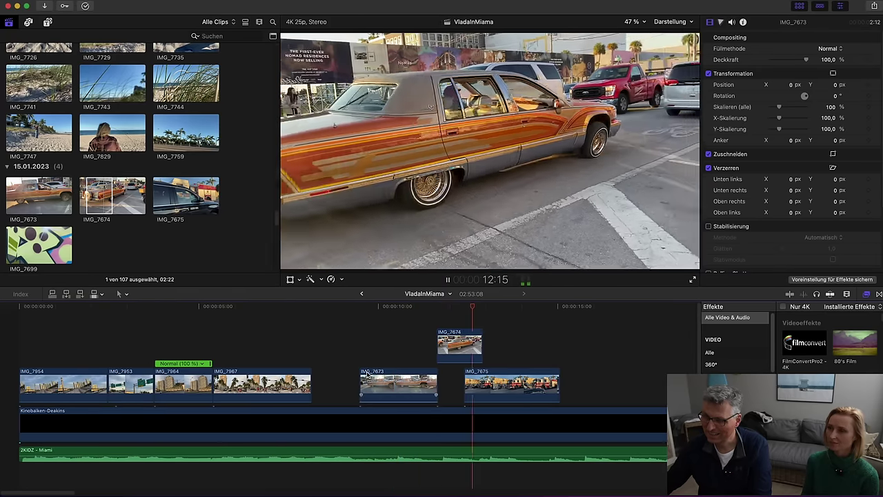
key("space")
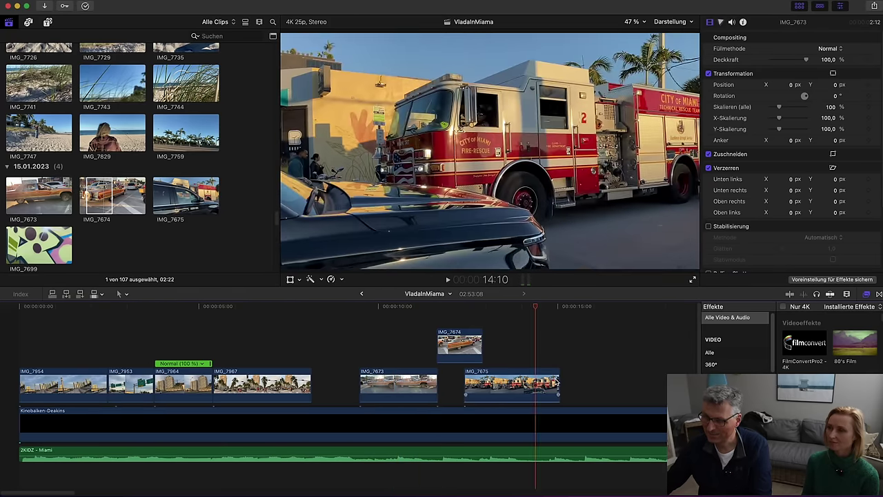
left_click_drag(560, 380, 539, 378)
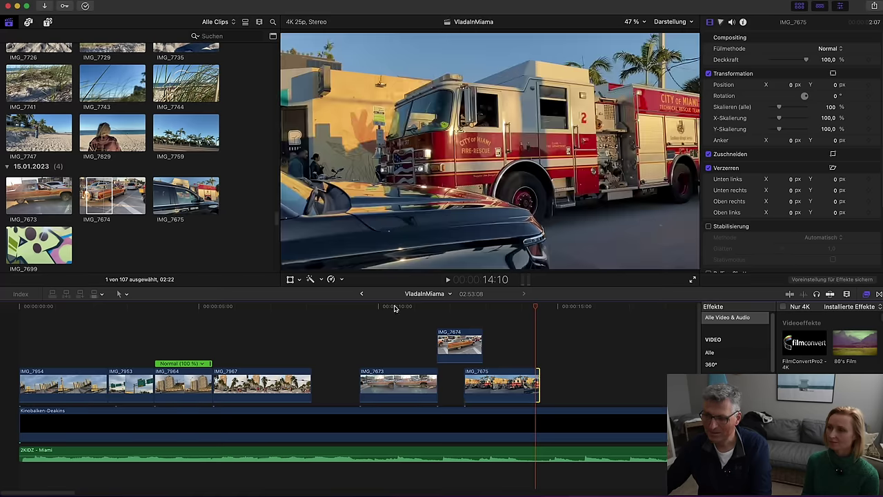
scroll(73, 182, "up", 15)
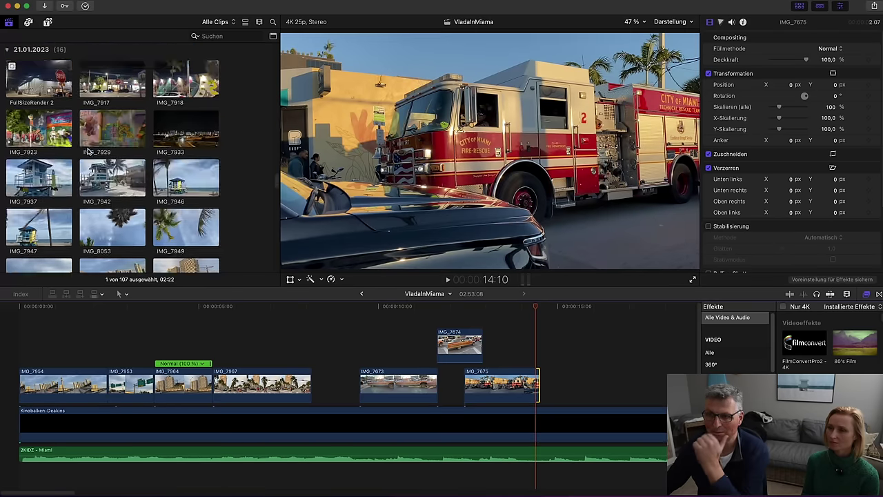
Preview IMG_7917 and FullSizeRender 2, then scroll up to the 27.01.2023 clip group
scroll(88, 158, "down", 3)
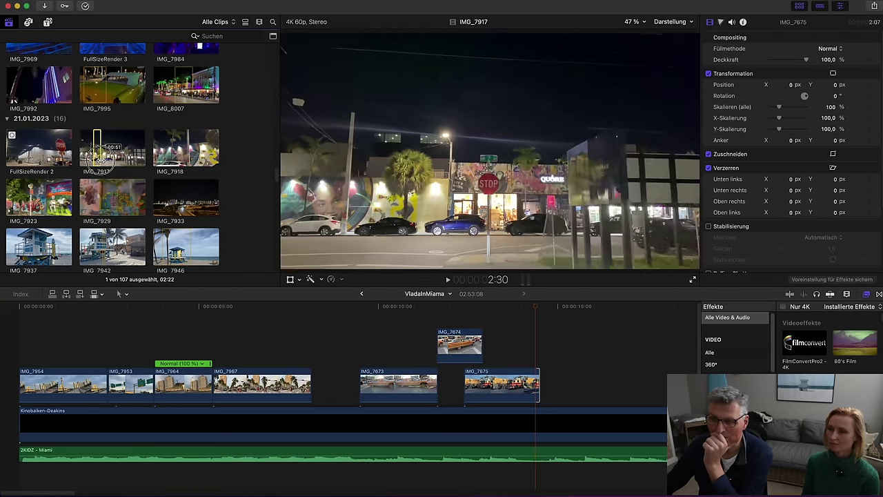
left_click(90, 159)
left_click(37, 158)
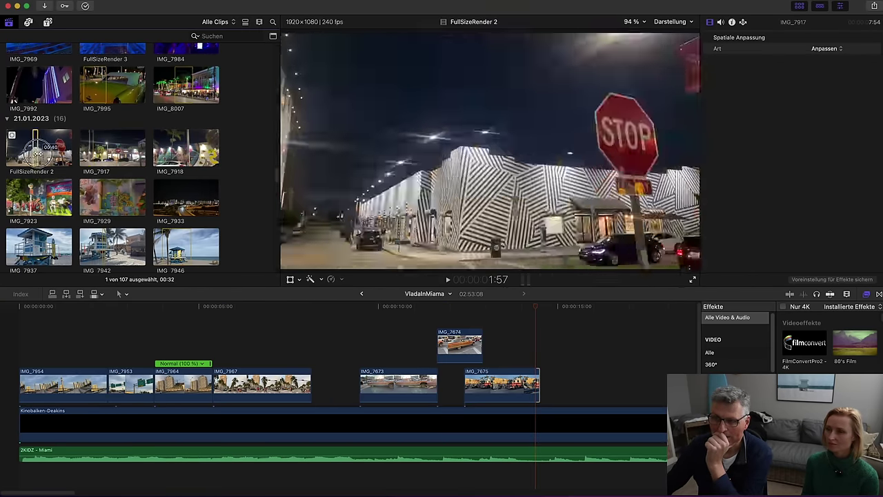
scroll(51, 169, "up", 5)
scroll(58, 174, "up", 15)
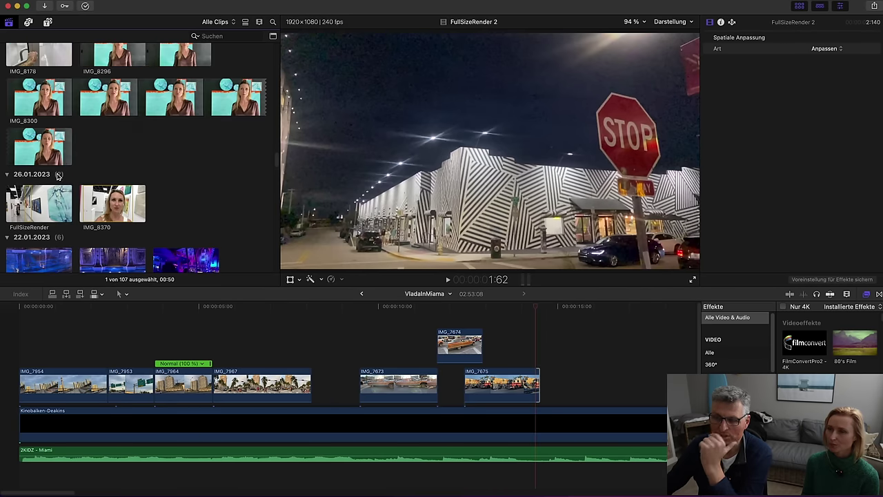
scroll(69, 169, "up", 3)
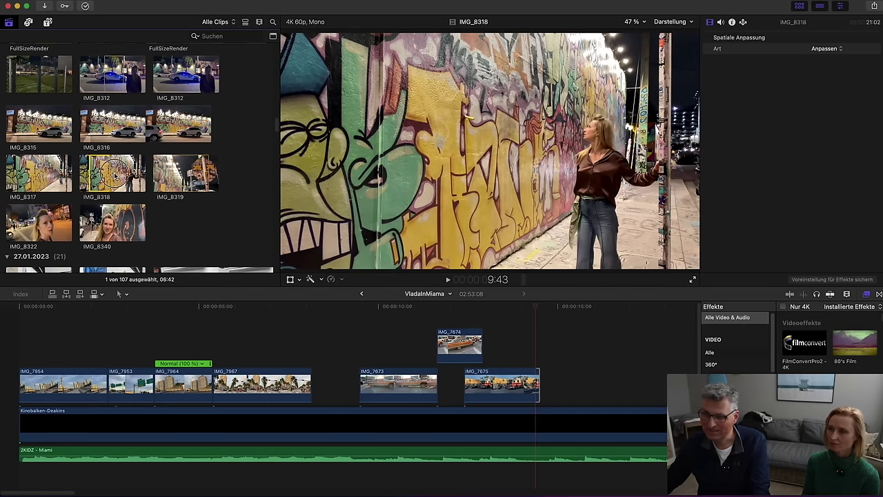
Play graffiti clips IMG_8318 and IMG_8317 in the viewer and select IMG_8315
left_click_drag(96, 175, 88, 175)
key("space")
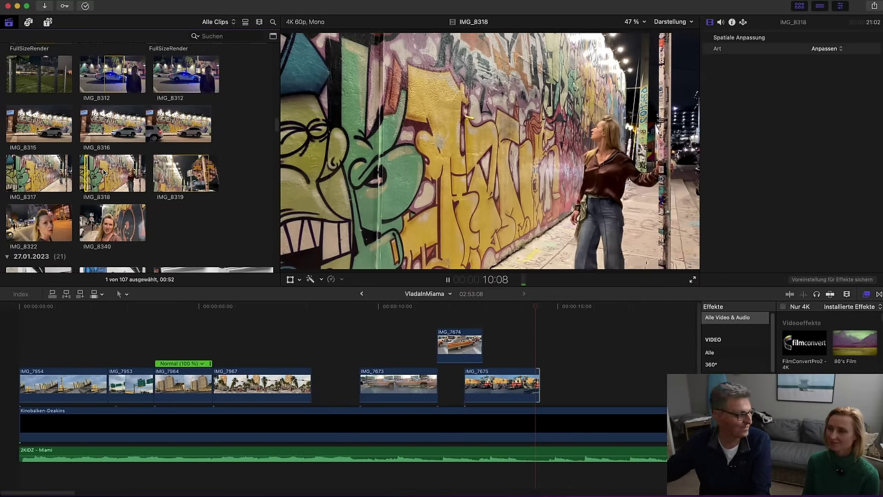
left_click(25, 176)
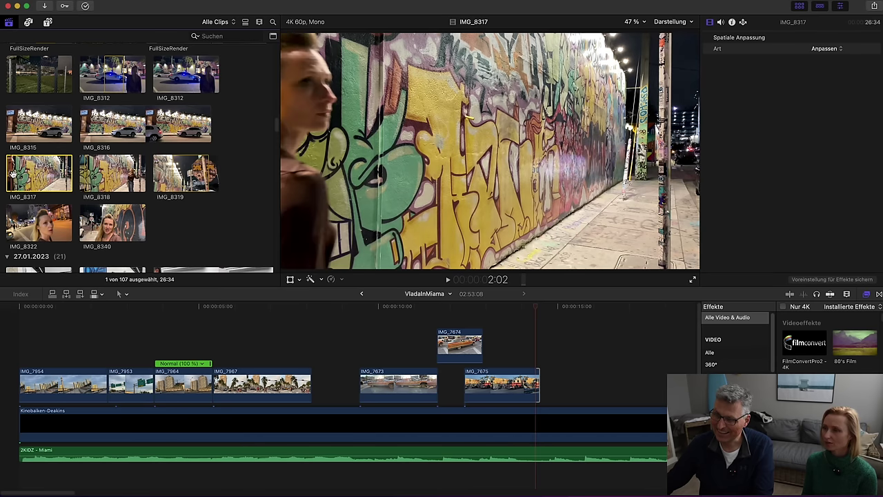
key("space")
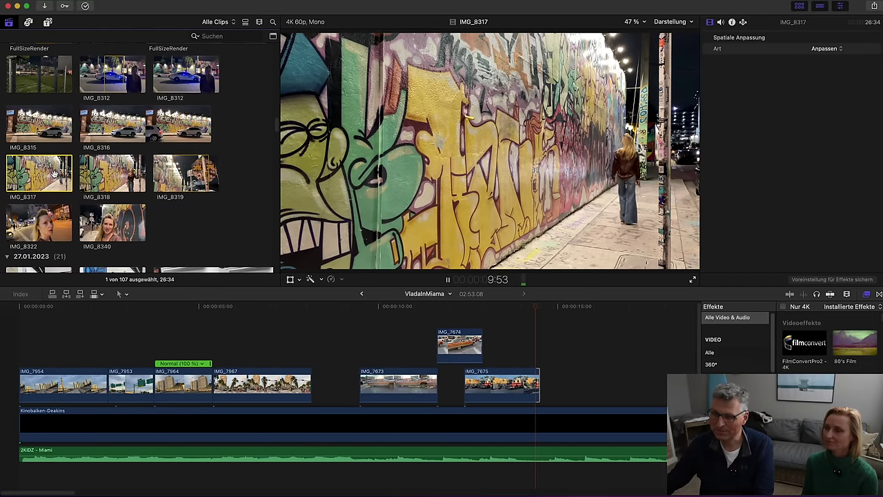
left_click(55, 132)
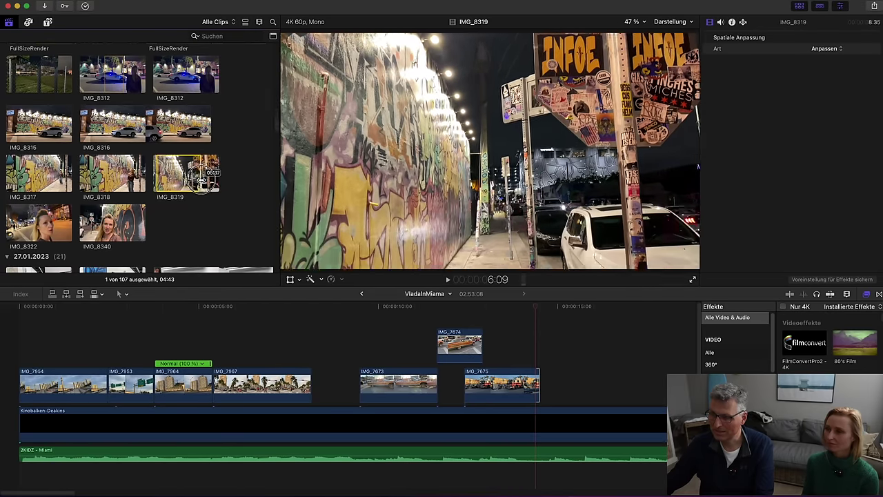
Add IMG_8319 after IMG_7675, try double speed on it, then undo that change
left_click_drag(192, 177, 547, 392)
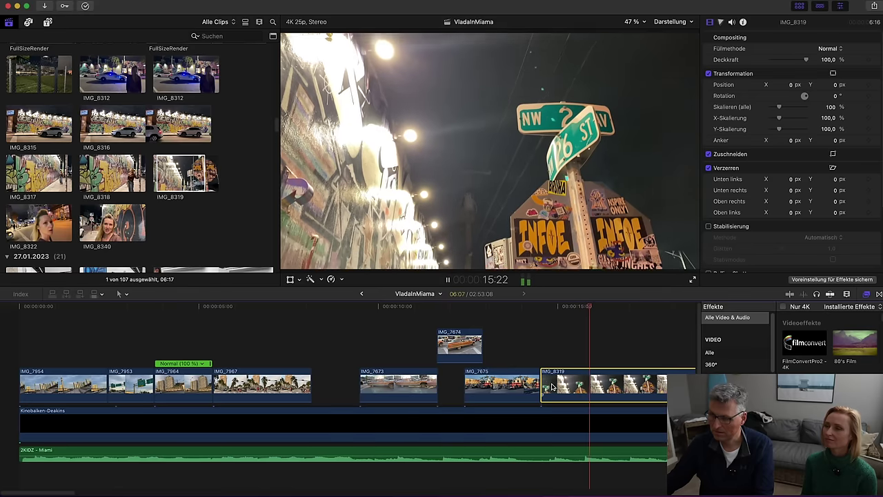
key("space")
left_click_drag(618, 315, 447, 360)
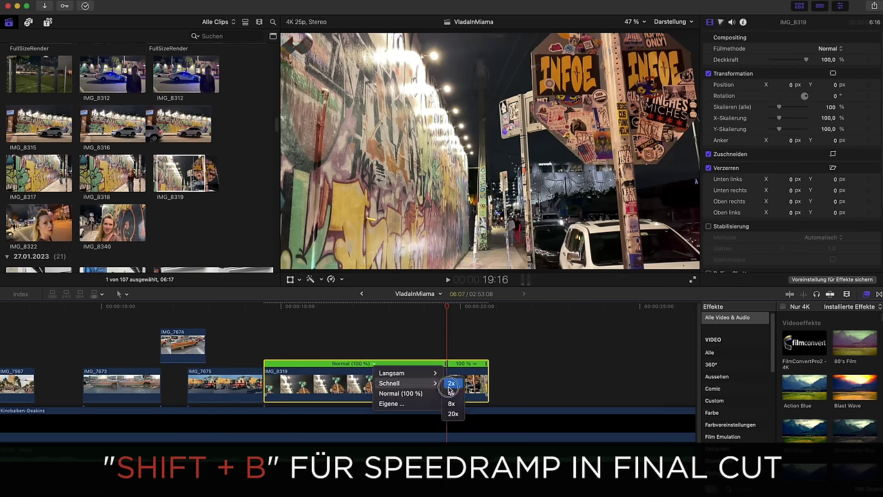
key("Return")
key("space")
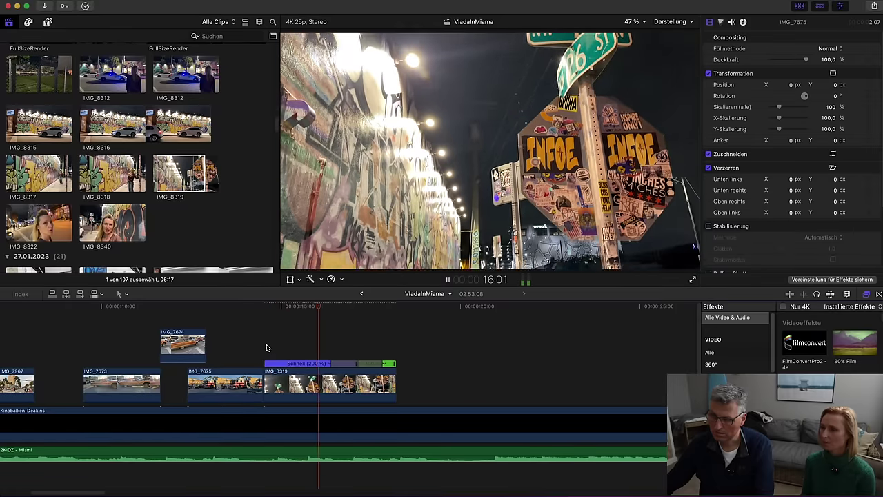
key("space")
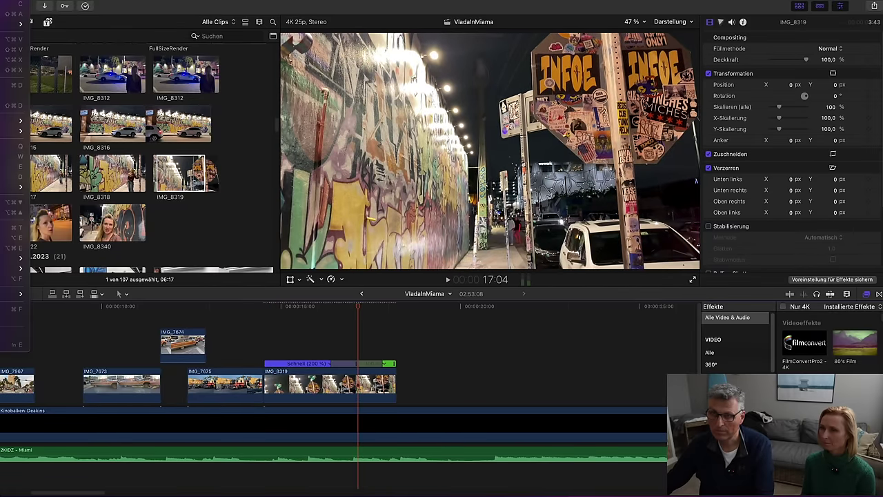
key("super+z")
Apply 4x speed to IMG_8319 and play it back from its start
left_click(373, 363)
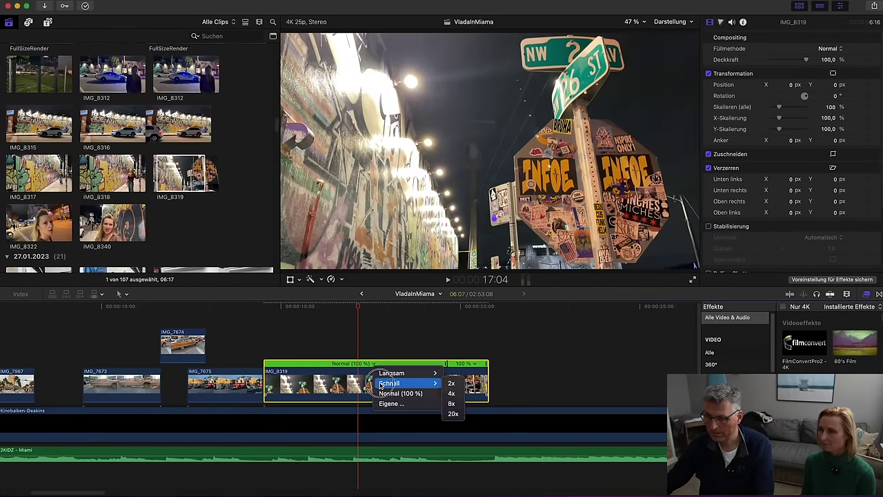
key("Return")
left_click(266, 335)
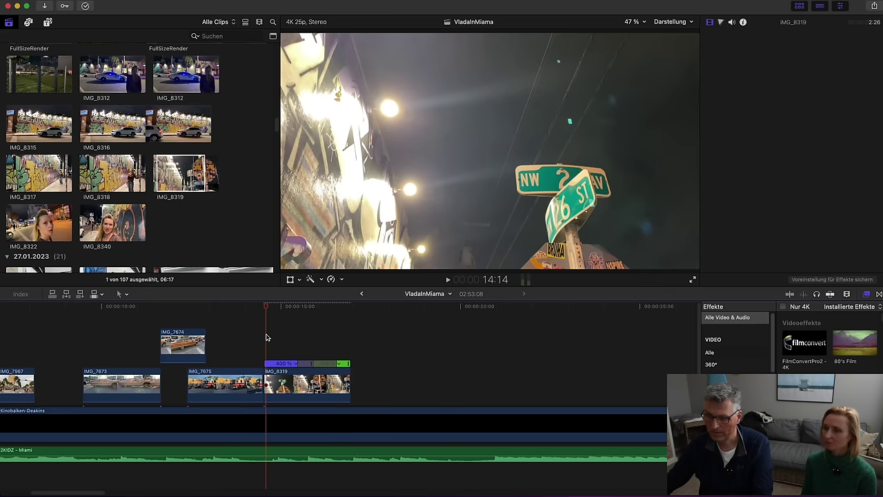
key("space")
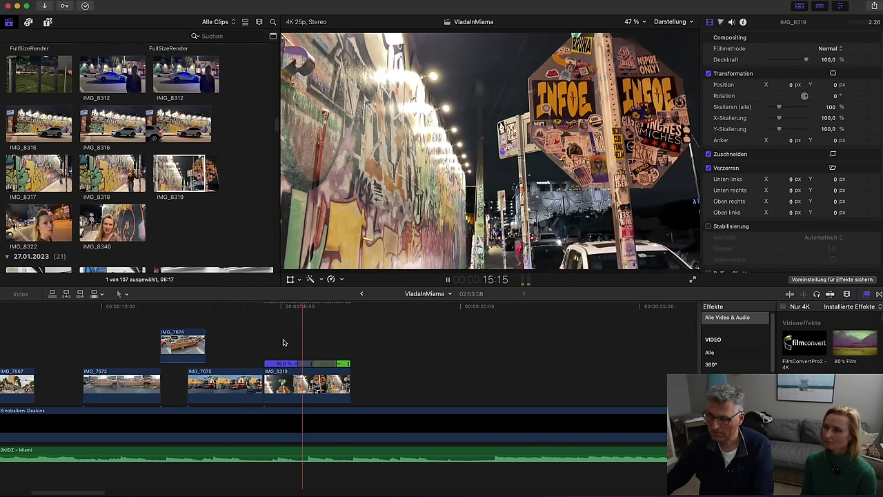
key("space")
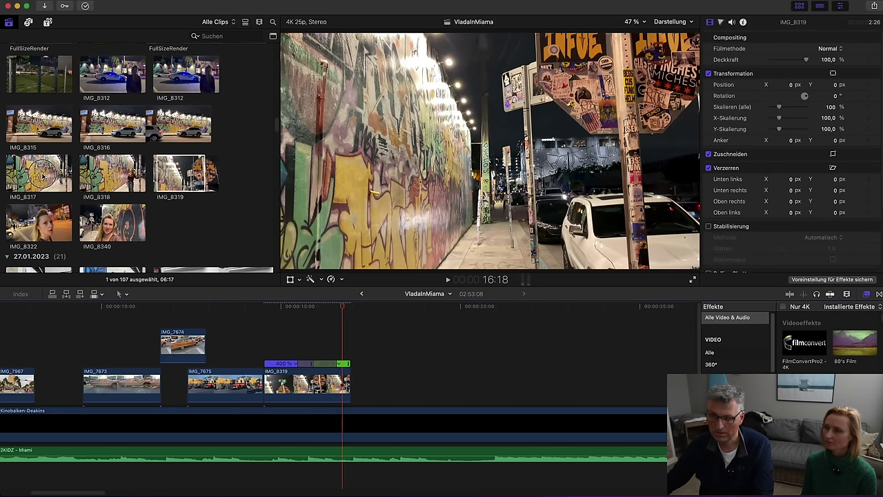
Add graffiti clip IMG_8317 after IMG_8319 and shorten its end
left_click_drag(47, 173, 356, 386)
key("space")
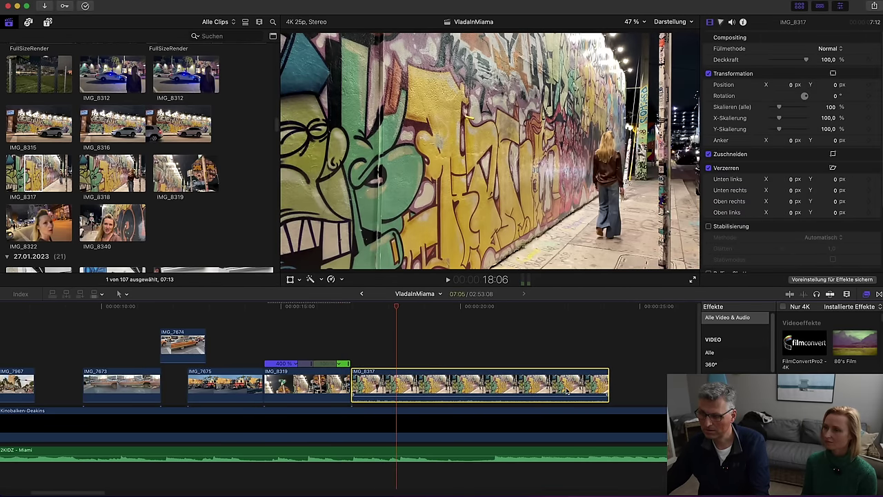
left_click_drag(605, 381, 429, 373)
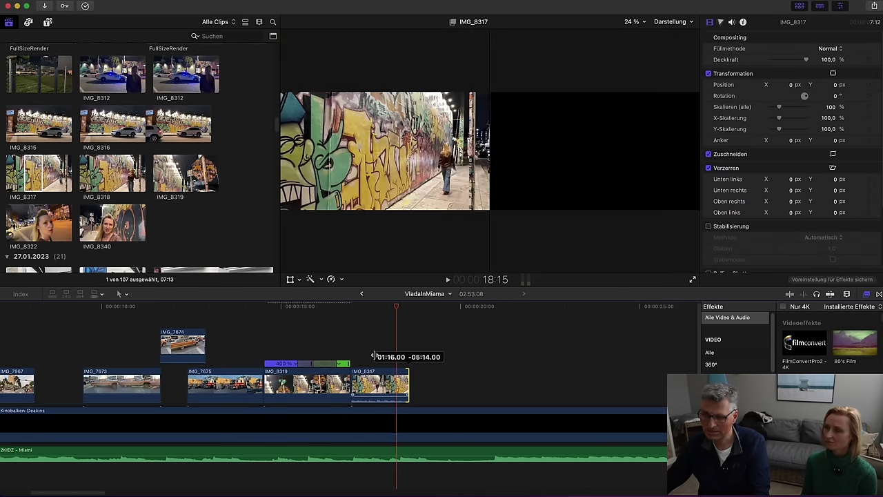
left_click_drag(373, 356, 372, 356)
Add IMG_8318 after IMG_8317 and adjust its start and position
left_click_drag(122, 168, 419, 381)
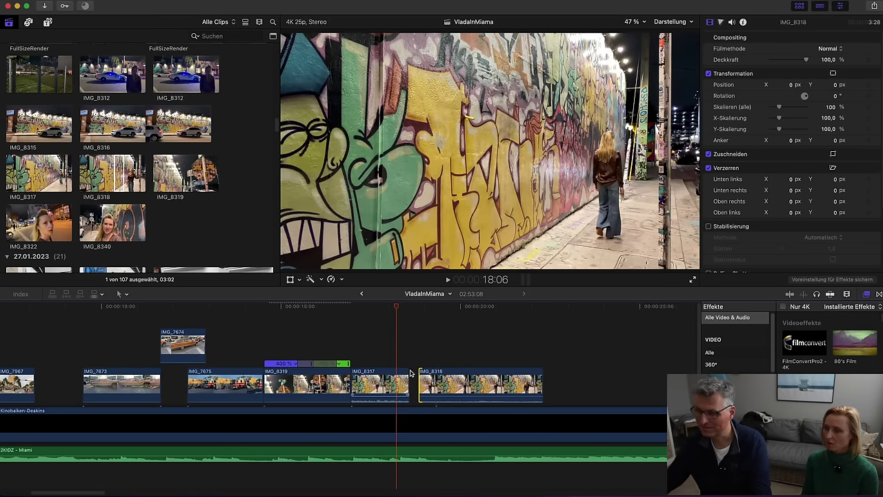
left_click_drag(420, 375, 412, 377)
key("space")
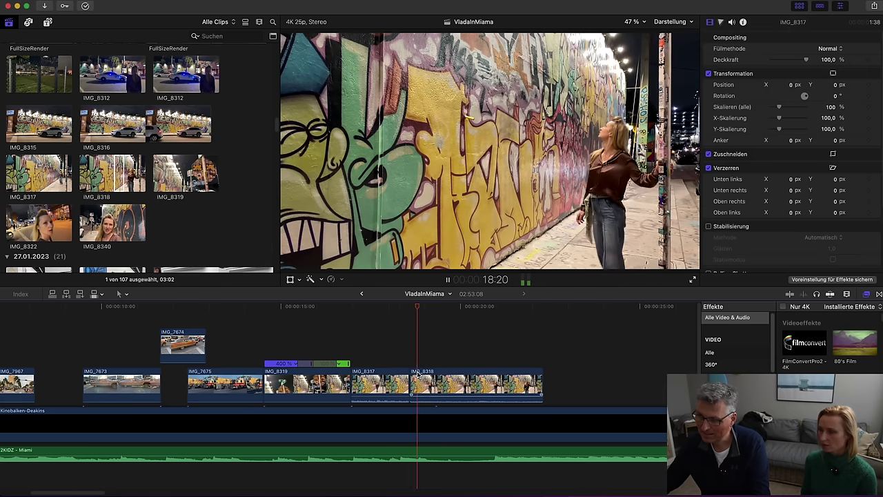
left_click_drag(464, 385, 411, 387)
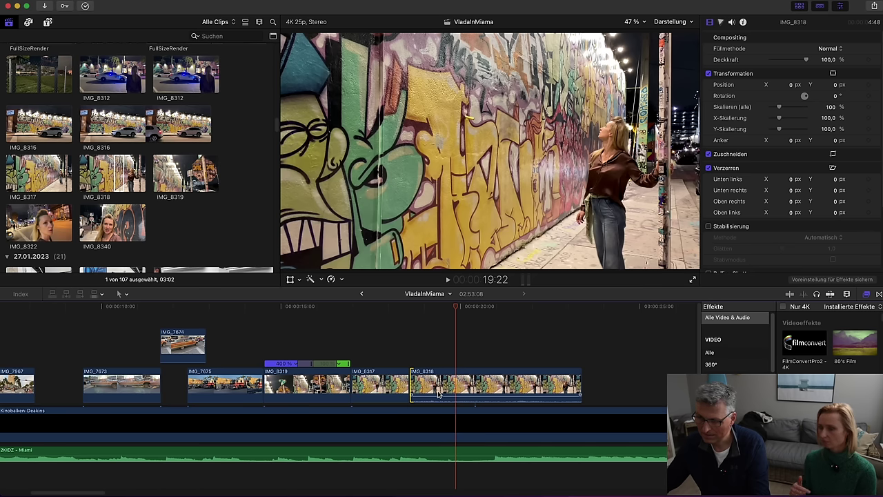
key("space")
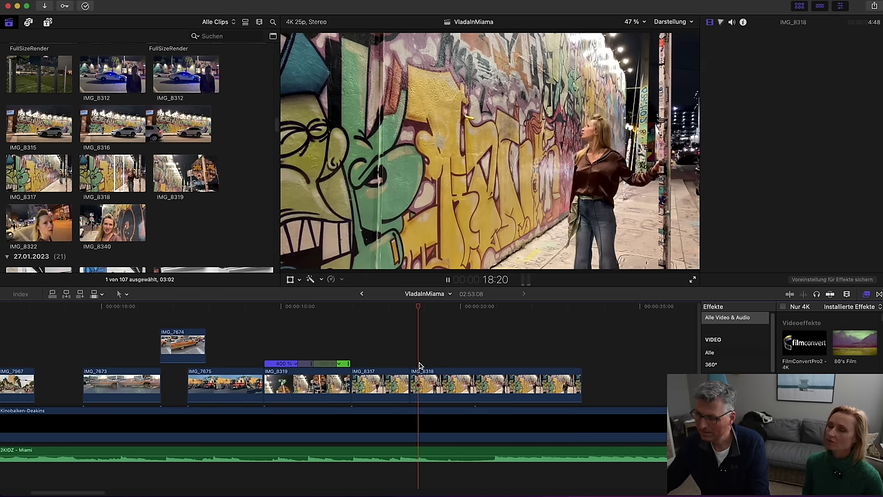
mouse_move(413, 384)
left_mouse_down()
mouse_move(425, 385)
mouse_move(411, 384)
left_mouse_up()
key("space")
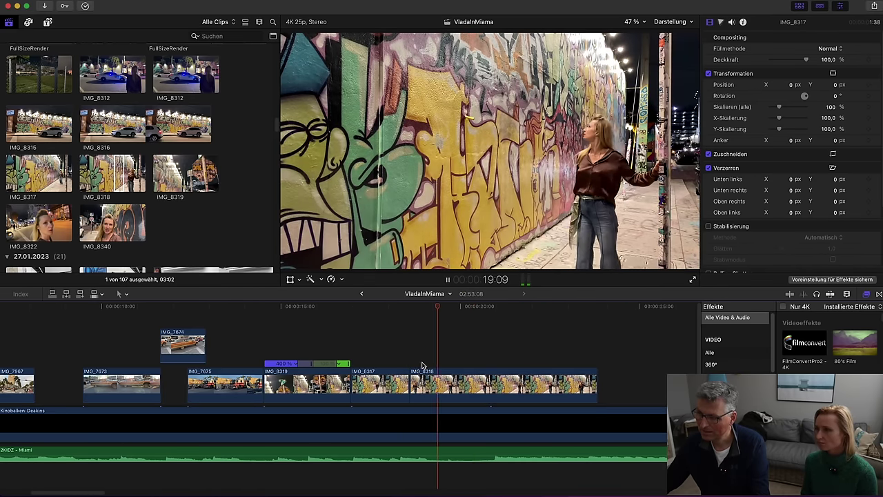
Review the graffiti shot from about 18:05 and trim IMG_8318's end shorter
left_click(397, 357)
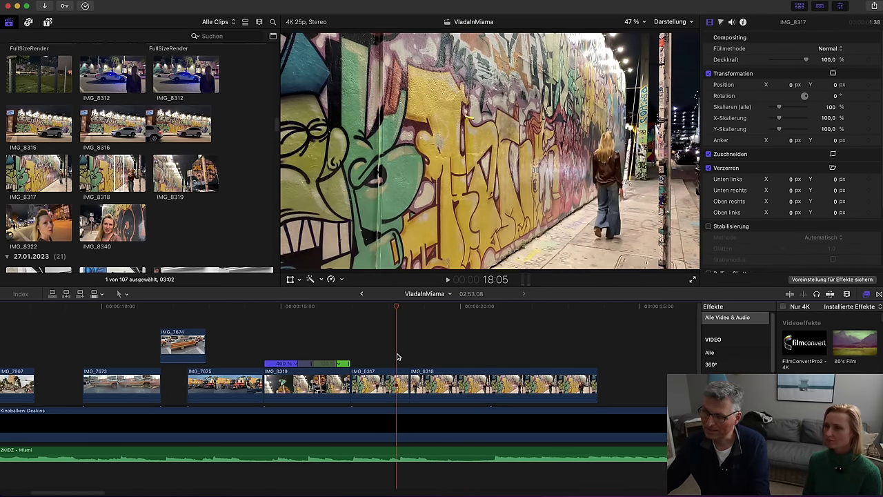
left_click(401, 351)
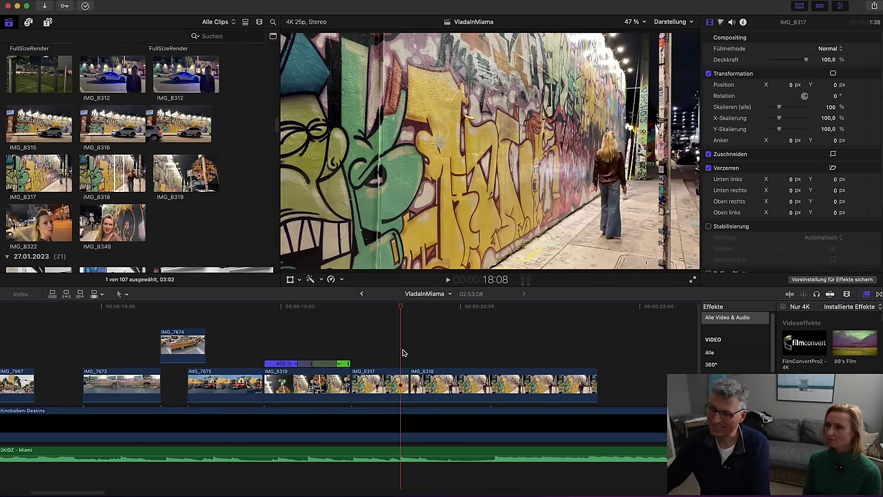
key("space")
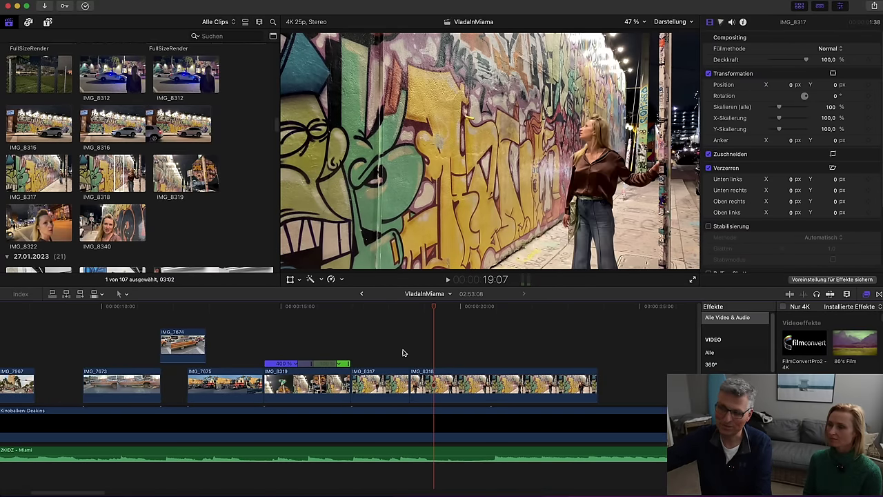
key("space")
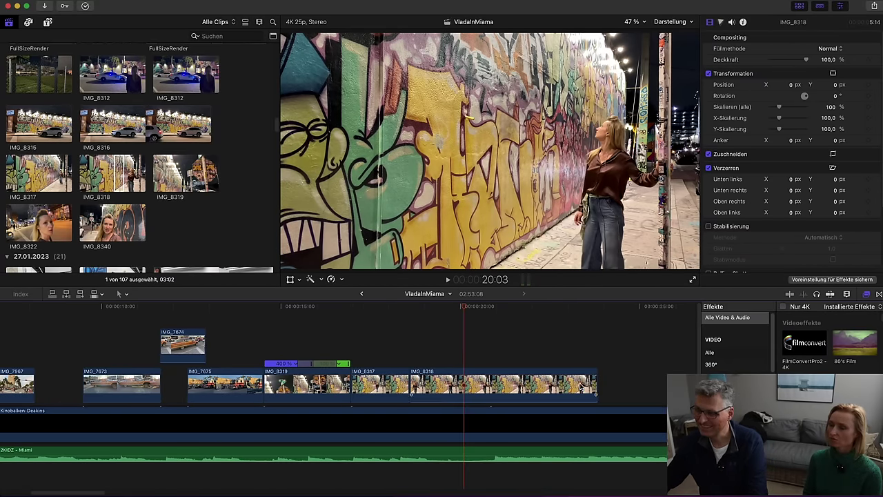
left_click_drag(594, 384, 472, 384)
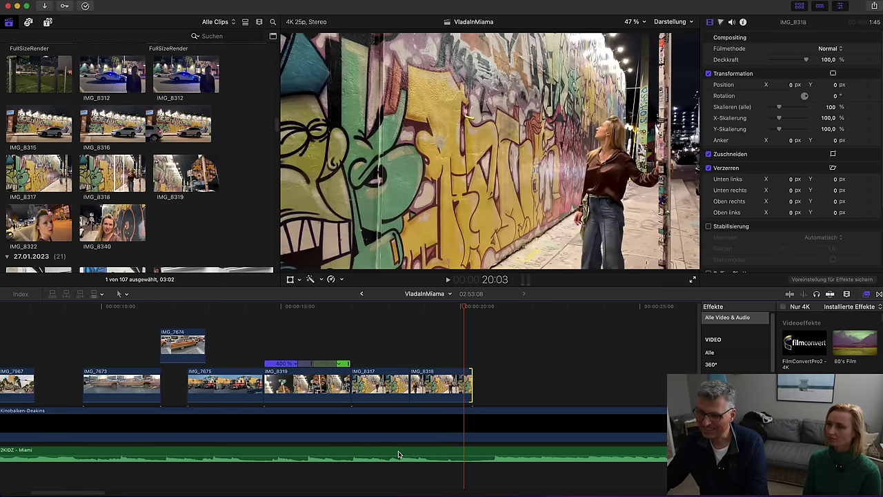
left_click_drag(85, 494, 105, 493)
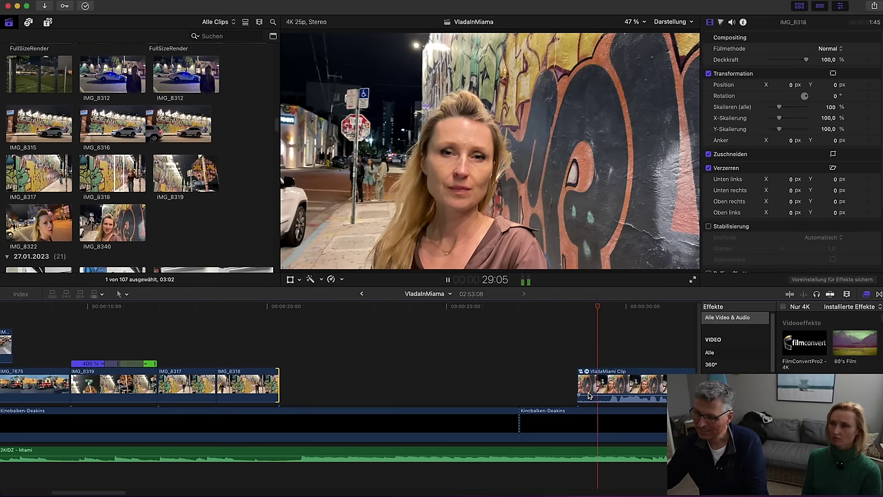
Trim the beginning off the VladaInMiami clip and review the edit after IMG_8318
key("space")
left_click_drag(585, 387, 603, 386)
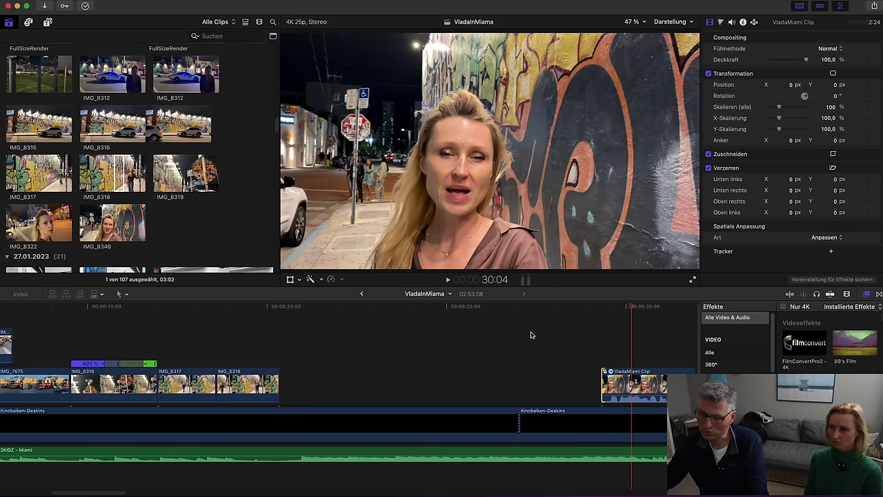
left_click(282, 340)
key("space")
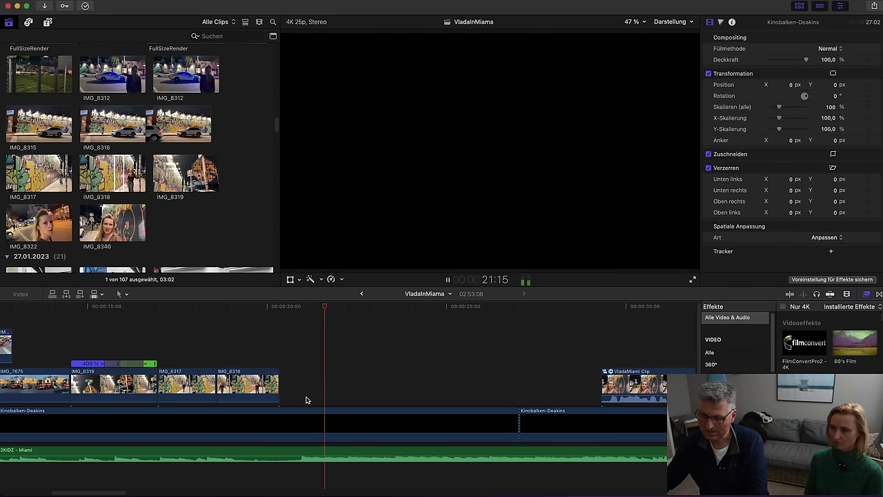
left_click(230, 477)
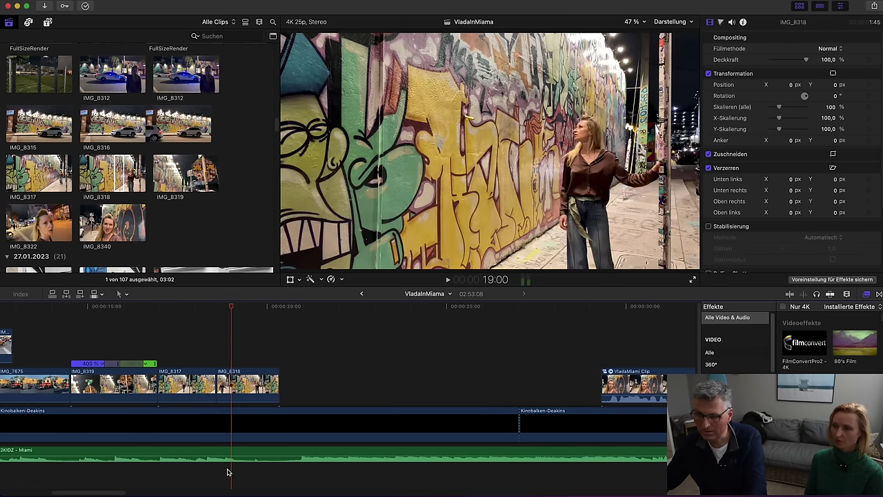
key("space")
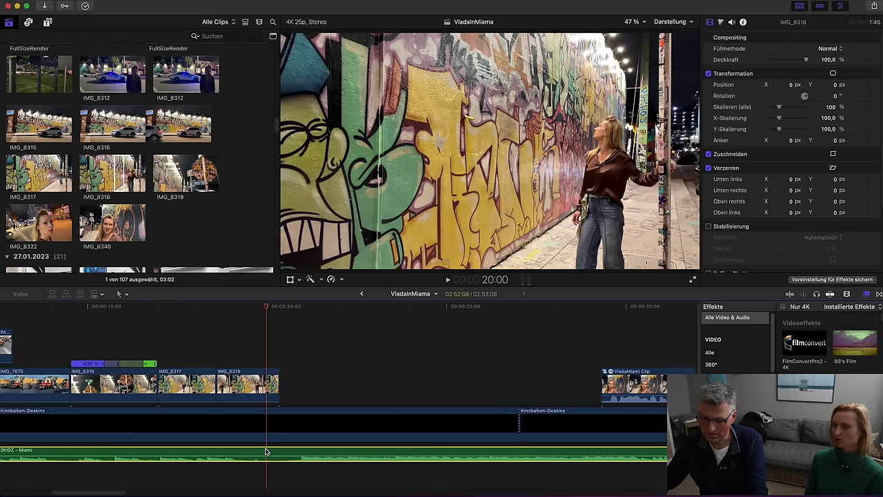
Split the 2KIDZ - Miami music at the playhead and place VladaInMiami right after IMG_8318
left_click(265, 452)
key("super+b")
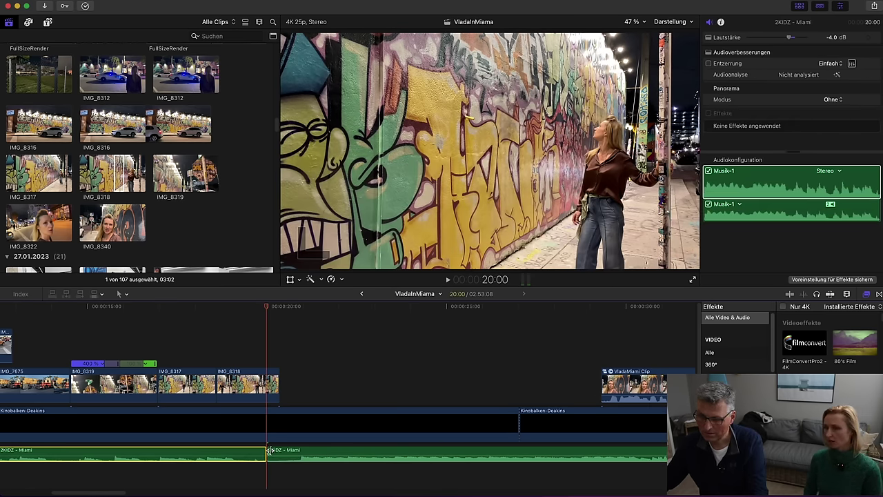
left_click_drag(268, 452, 518, 452)
left_click_drag(652, 456, 653, 455)
left_click_drag(635, 383, 276, 373)
left_click_drag(658, 452, 352, 452)
Extend the first music section to the talk clip, push the second slightly later, and review
left_click(233, 350)
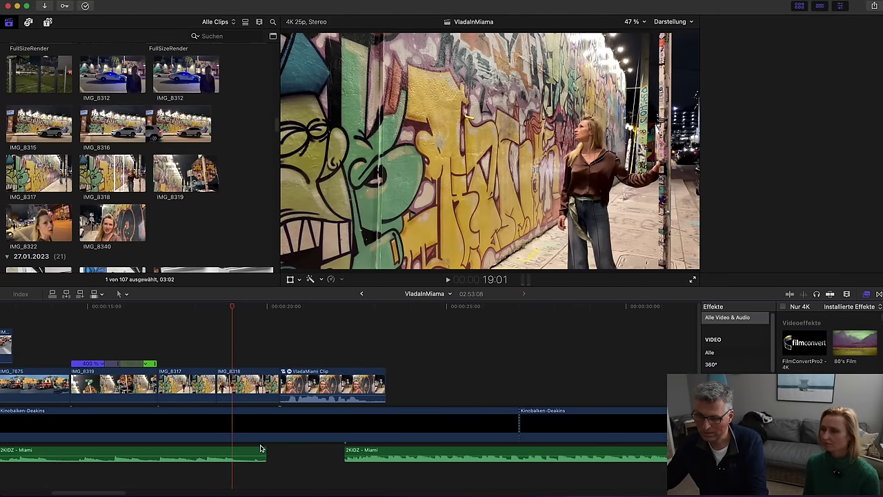
left_click_drag(264, 449, 284, 450)
key("space")
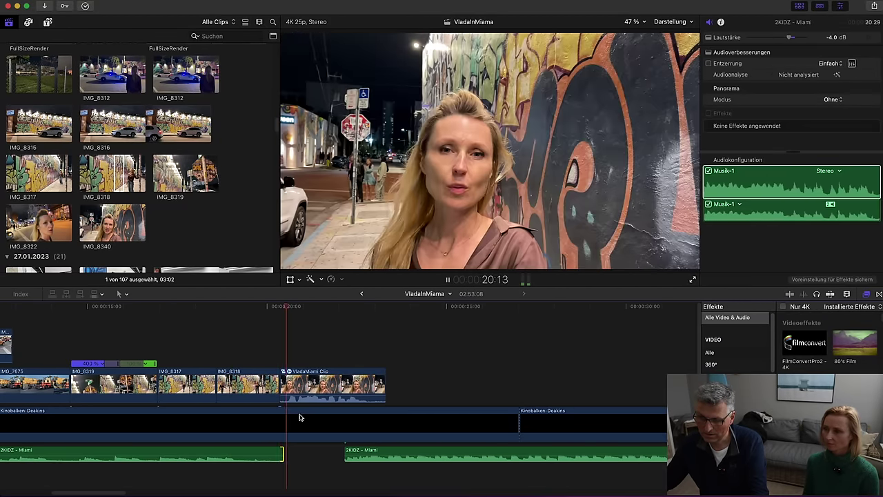
left_click(374, 452)
left_click_drag(374, 452, 379, 451)
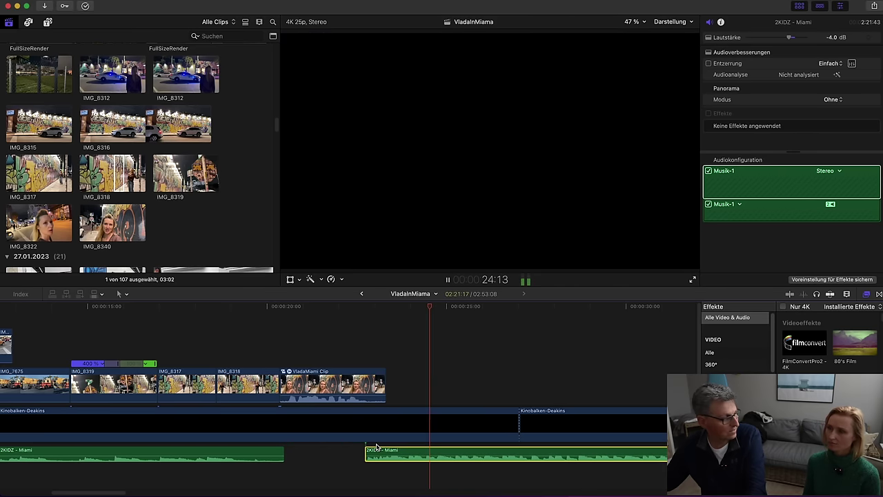
key("space")
left_click(170, 336)
key("space")
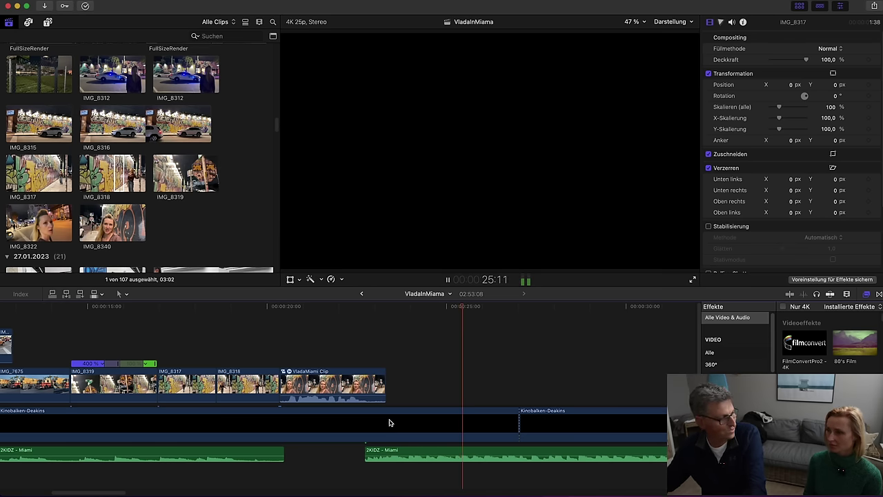
Play the timeline from the start and slow the IMG_7953 highway clip to 42 %
left_click_drag(373, 312, 379, 311)
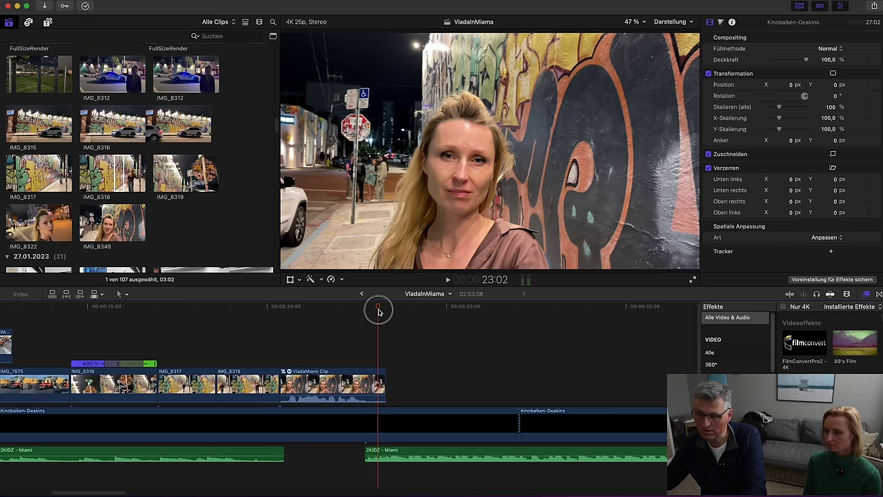
key("Home")
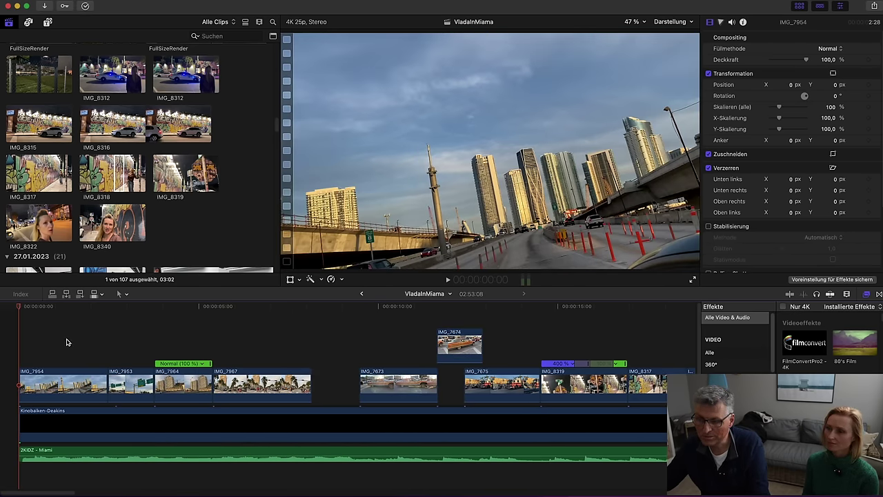
key("space")
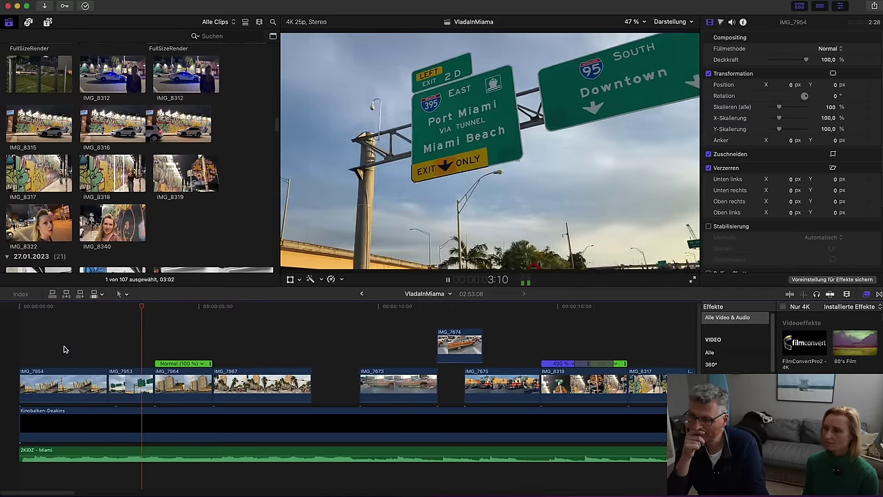
left_click(114, 351)
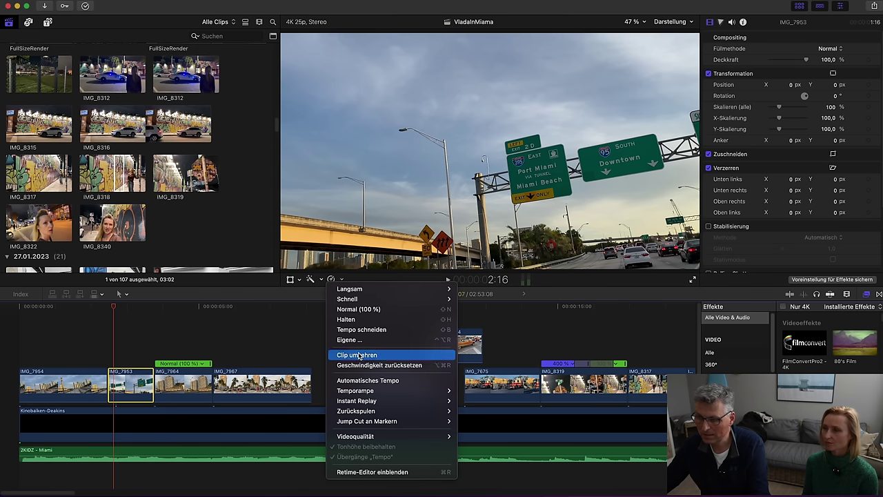
left_click(367, 380)
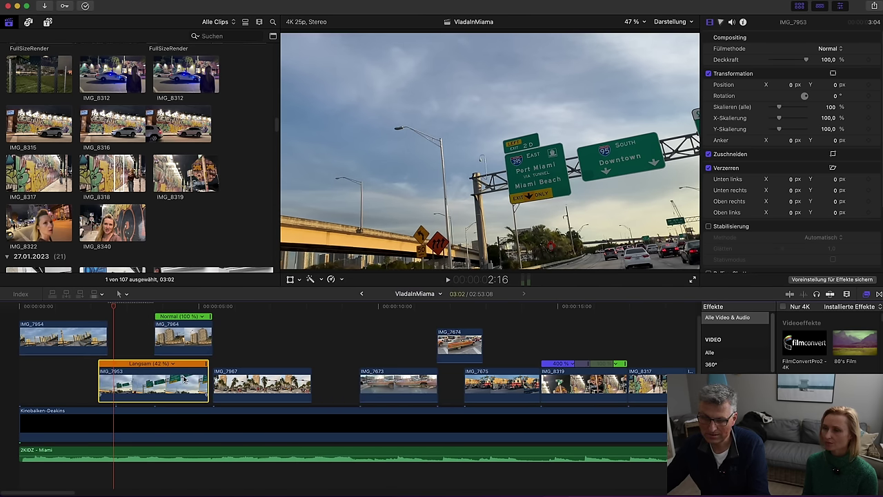
Reposition IMG_7953 and move the connected IMG_7964 and IMG_7967 after it
left_click_drag(142, 382, 150, 382)
left_click(200, 336)
left_click_drag(200, 336, 240, 343)
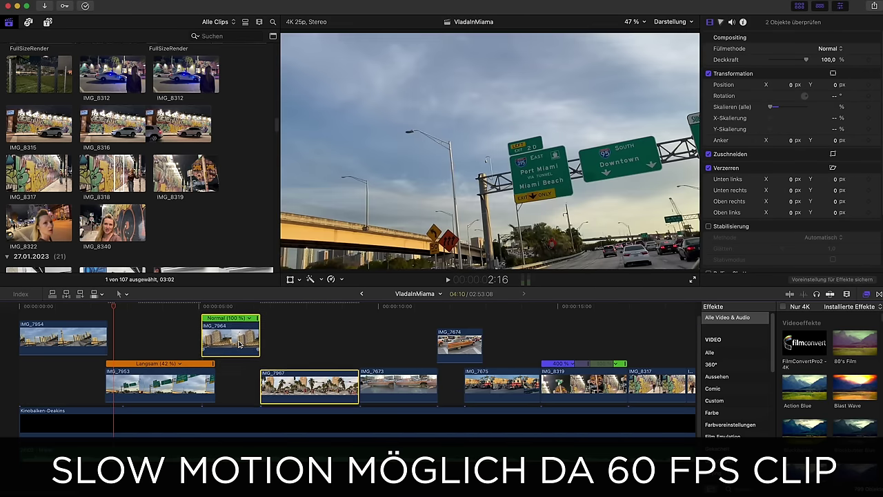
left_click(158, 383)
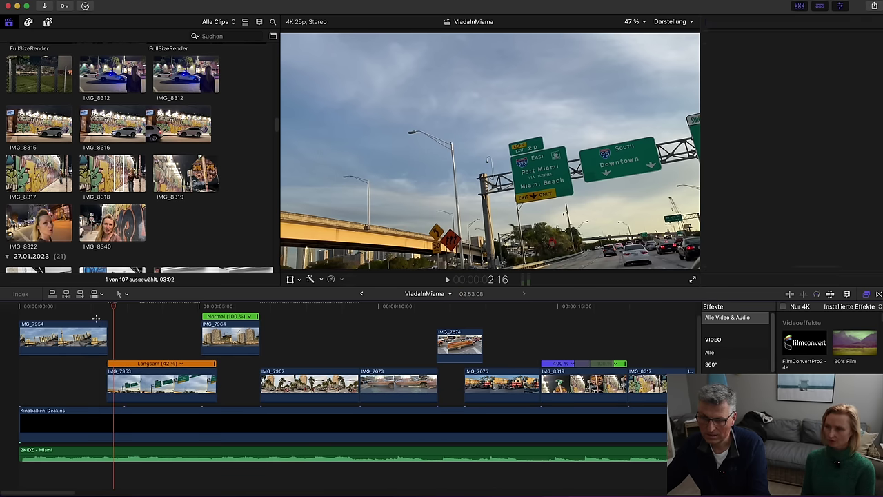
Play back the opening clips from IMG_7954 and again from the timeline start
left_click(96, 321)
key("space")
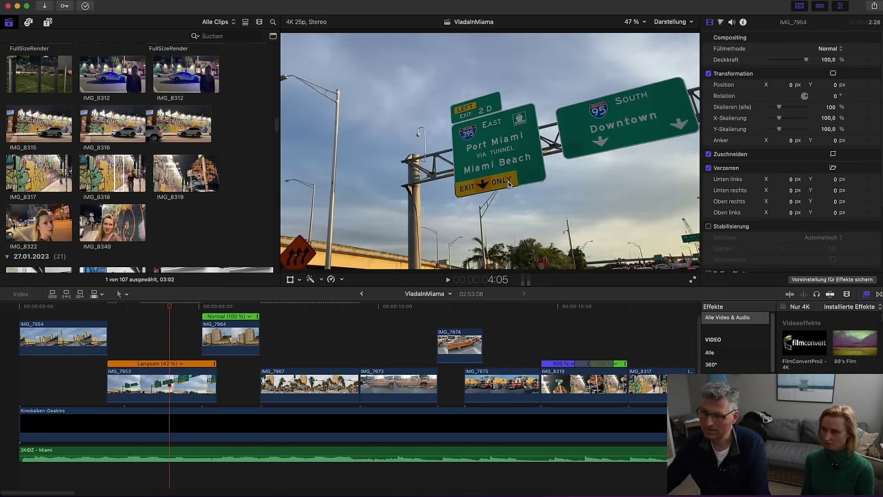
key("space")
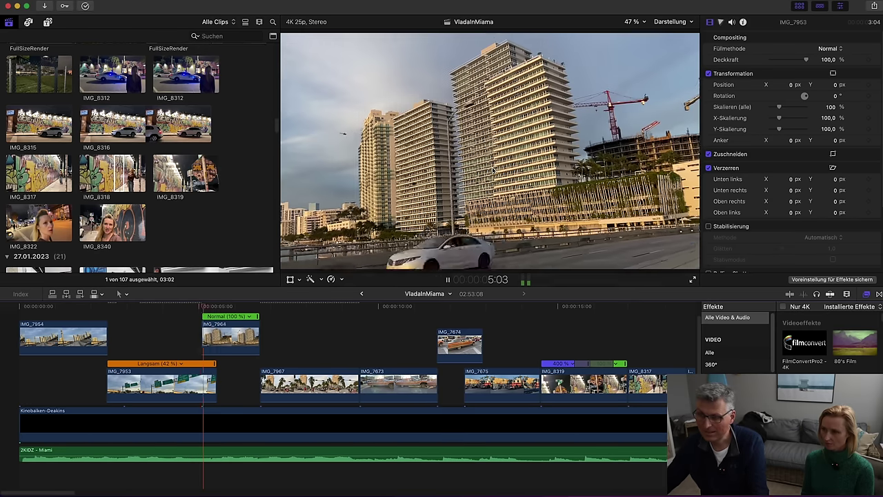
key("space")
key("Home")
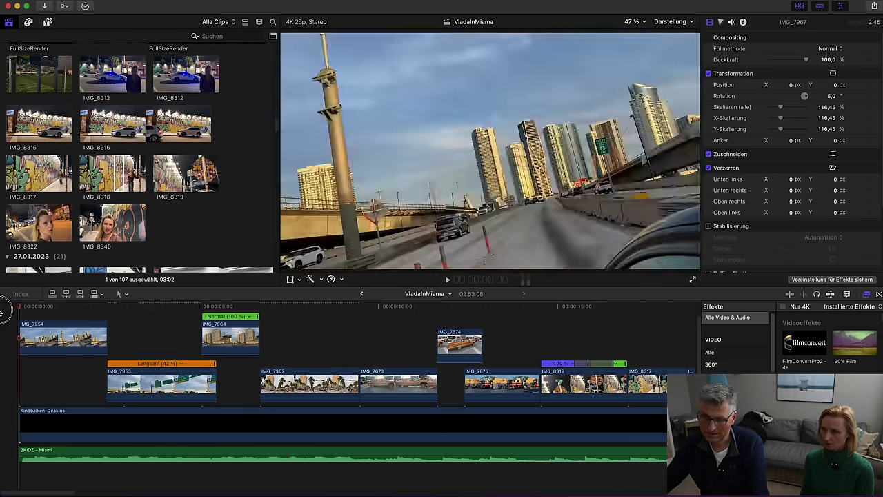
key("space")
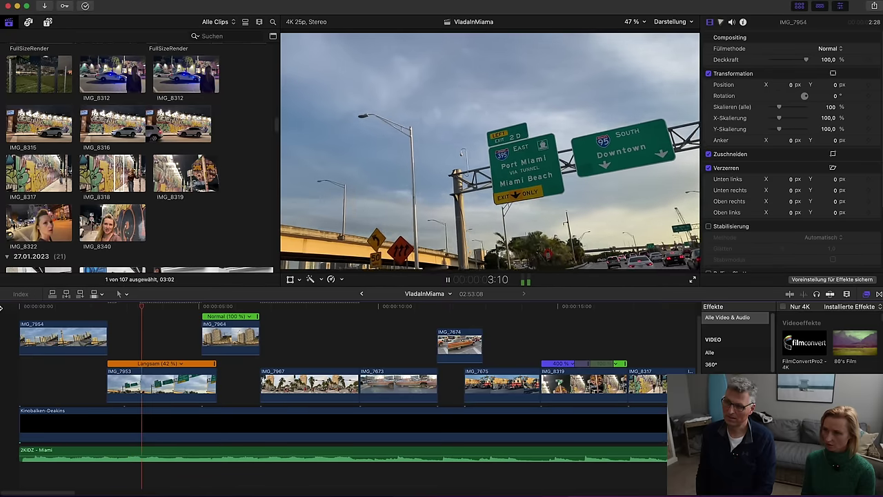
Reset IMG_7953 to normal 100 % speed and play to check the change
key("space")
left_click(133, 378)
left_click(340, 280)
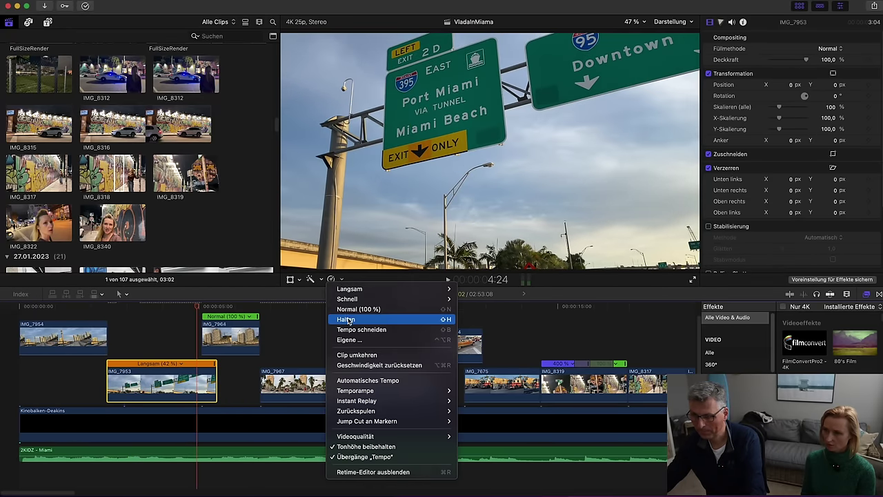
left_click(327, 309)
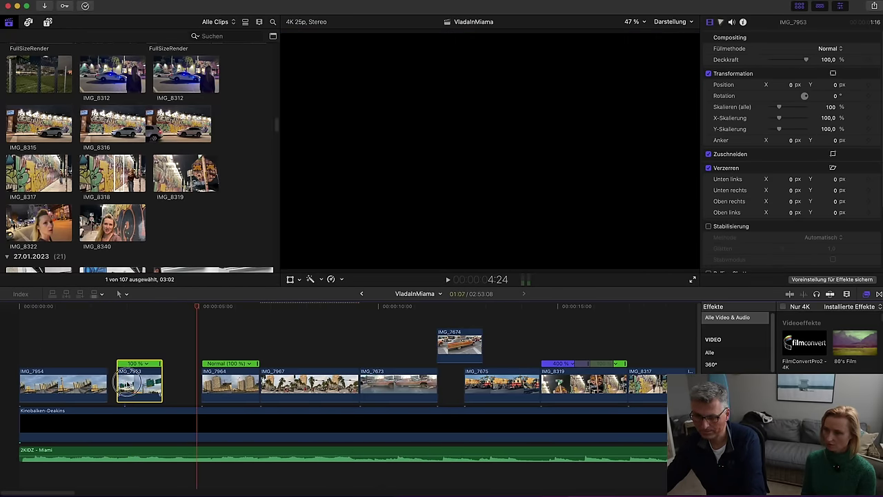
left_click(85, 349)
key("space")
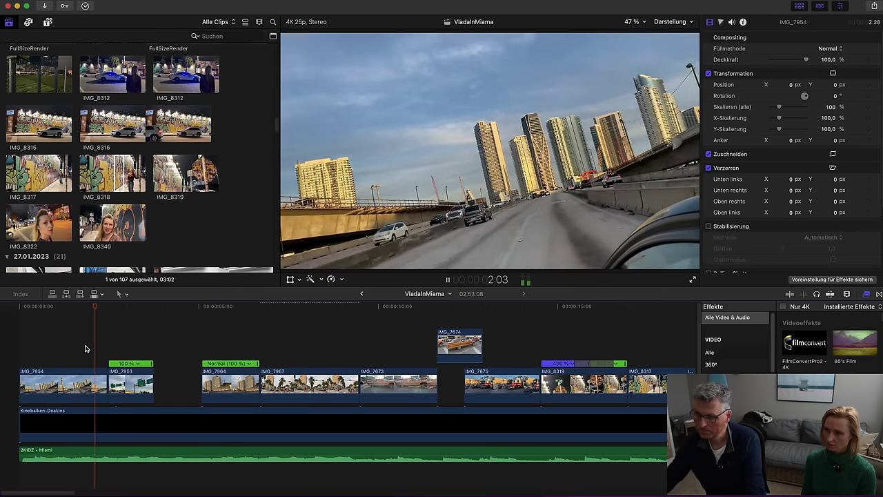
key("space")
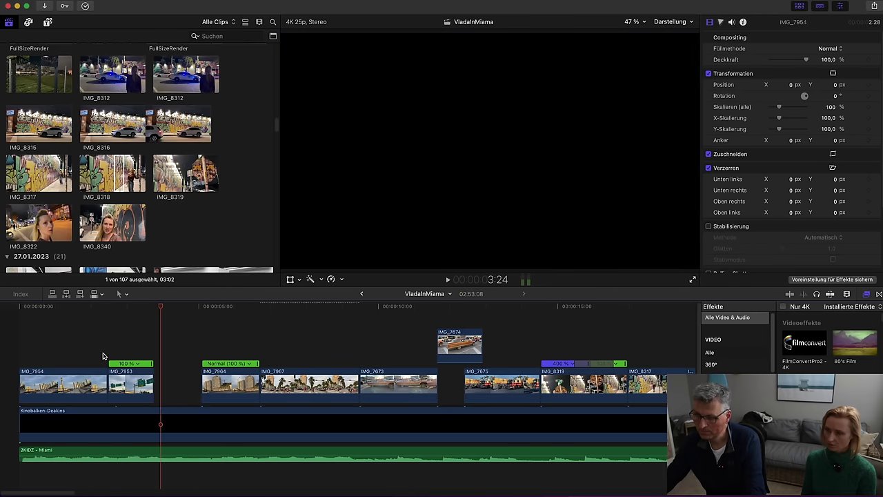
Apply Automatisches Tempo to IMG_7953, slowing it to 42 %, and nudge it slightly later
left_click(342, 280)
left_click(340, 280)
left_click(299, 280)
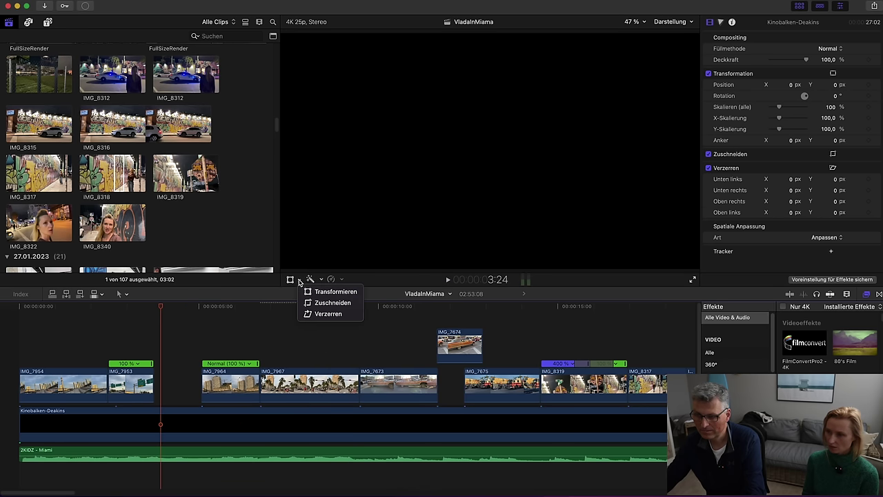
left_click(301, 280)
left_click(342, 280)
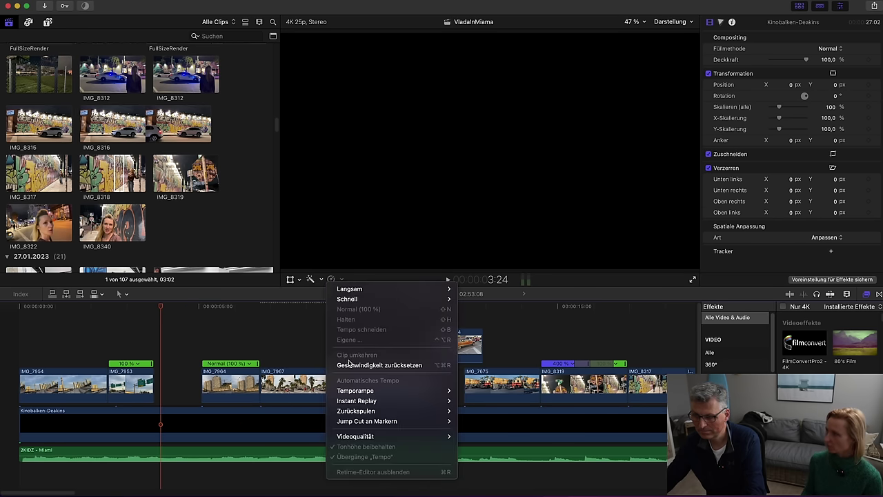
left_click(215, 336)
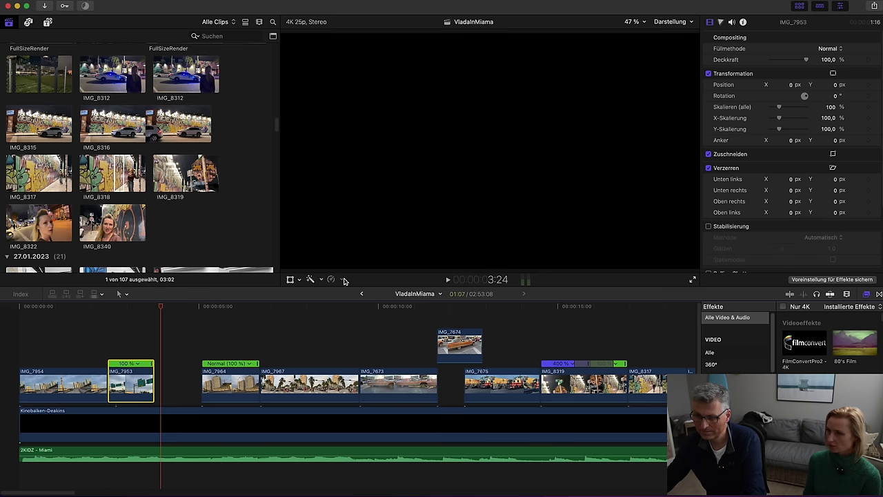
left_click(345, 281)
left_click(358, 378)
left_click_drag(151, 393, 158, 392)
left_click(89, 371)
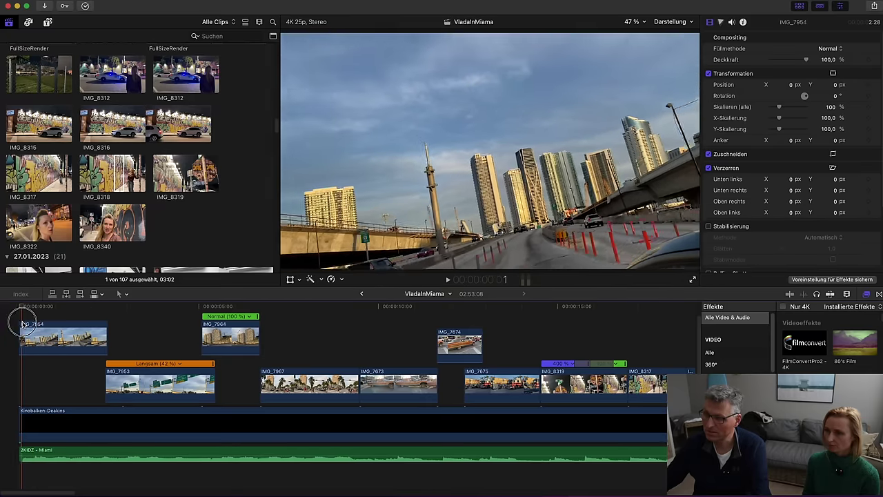
Scroll to the 21.01.2023 clips and connect a marked range of IMG_8053 above IMG_7967
scroll(145, 169, "down", 15)
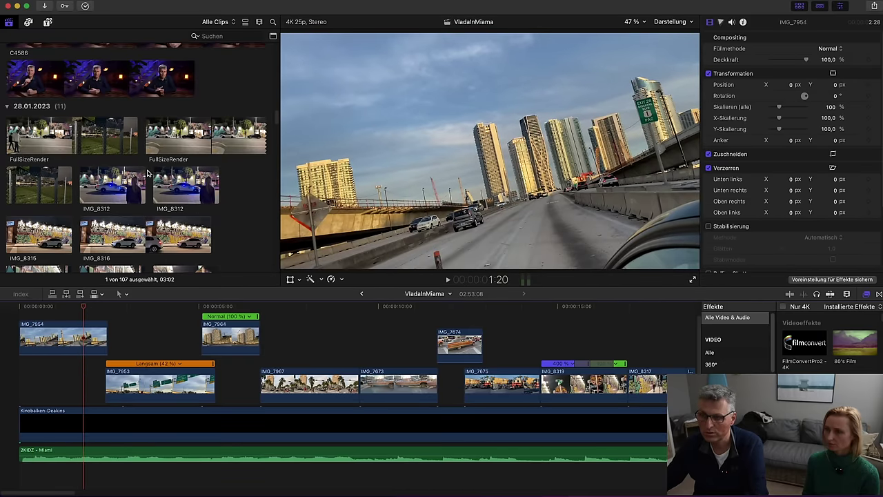
scroll(142, 183, "down", 10)
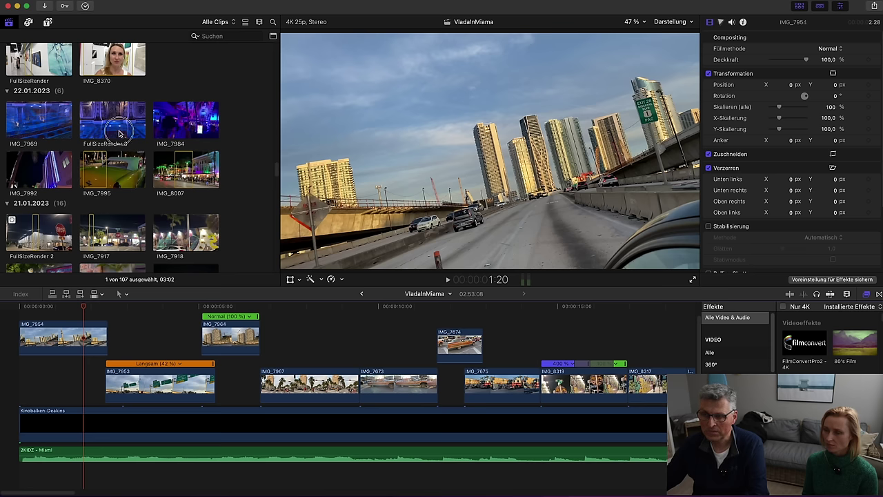
left_click(118, 133)
scroll(119, 192, "down", 2)
left_click(116, 172)
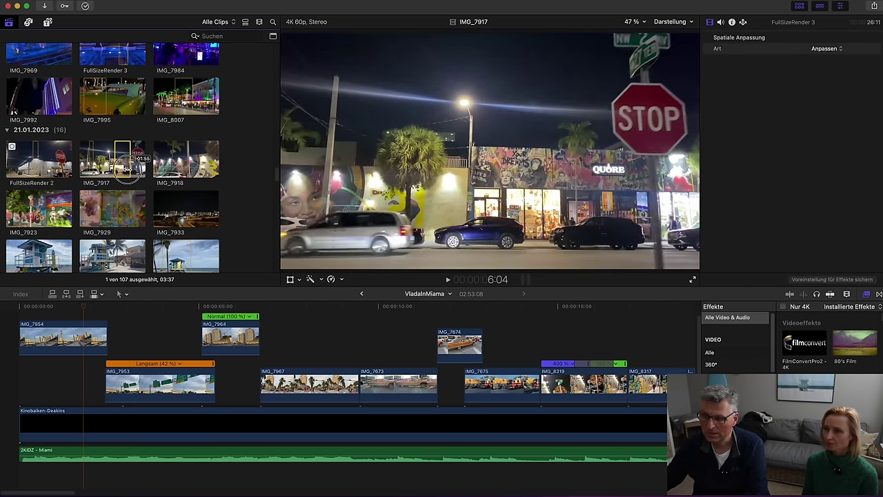
scroll(80, 216, "down", 4)
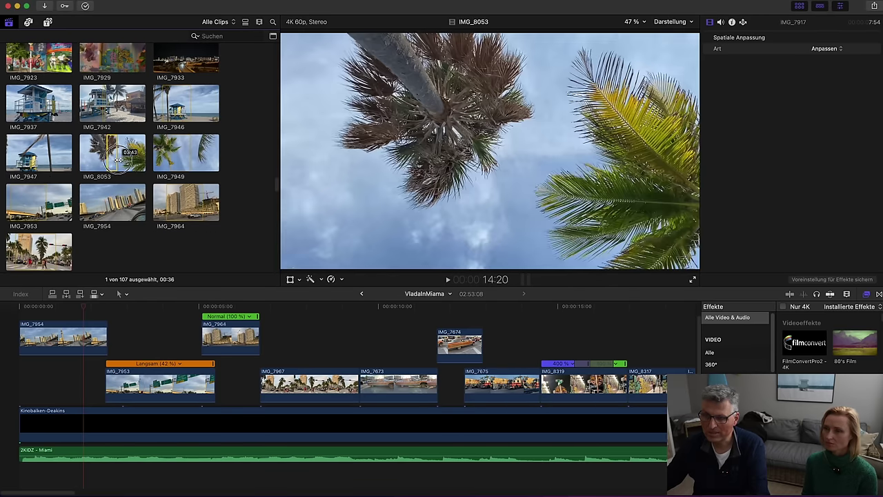
left_click_drag(107, 160, 304, 324)
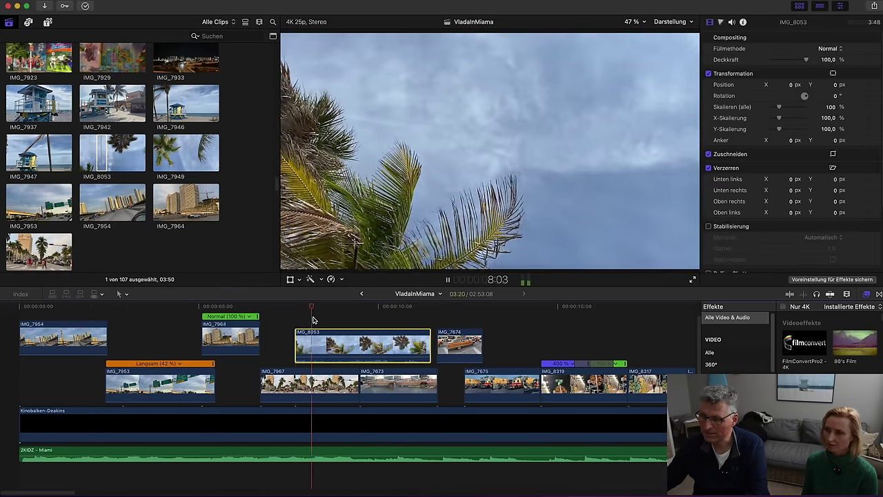
Speed the palm-tree clip IMG_8053 up to 4x (400 %) and play it back
left_click(342, 279)
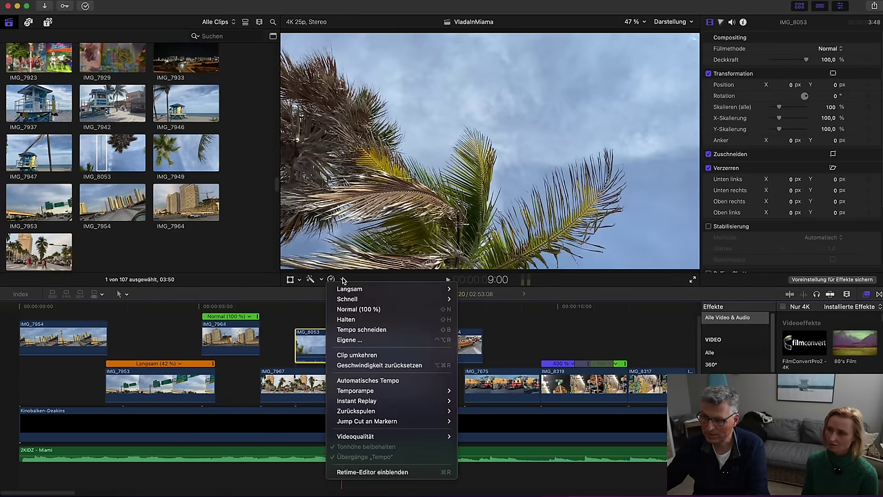
mouse_move(358, 302)
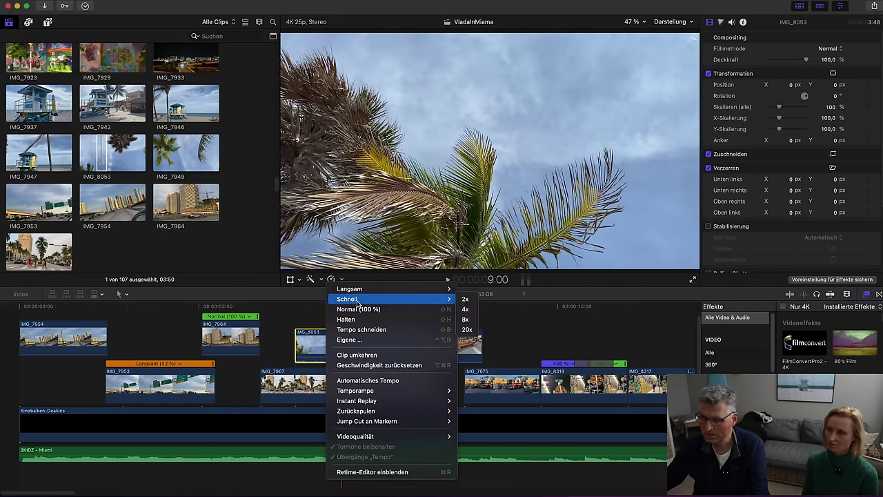
left_click(463, 309)
left_click(301, 306)
key("space")
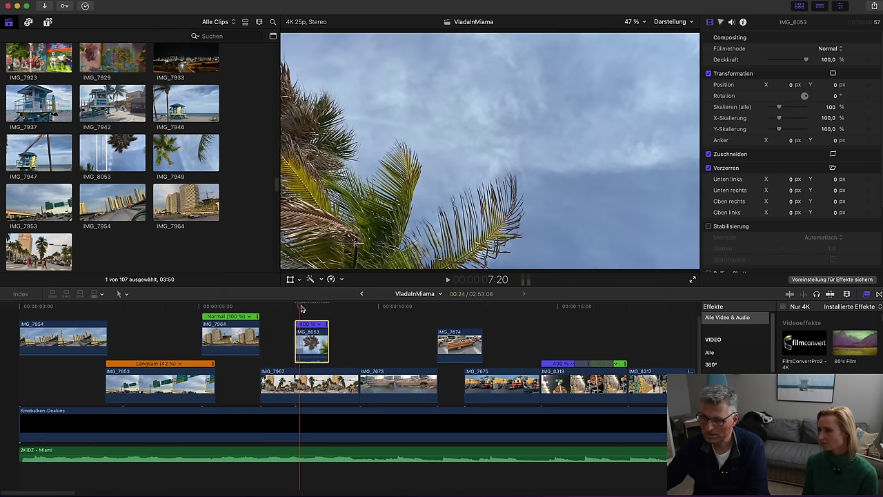
Trim the end of the sped-up palm clip shorter and shift it earlier
left_click_drag(327, 330, 376, 341)
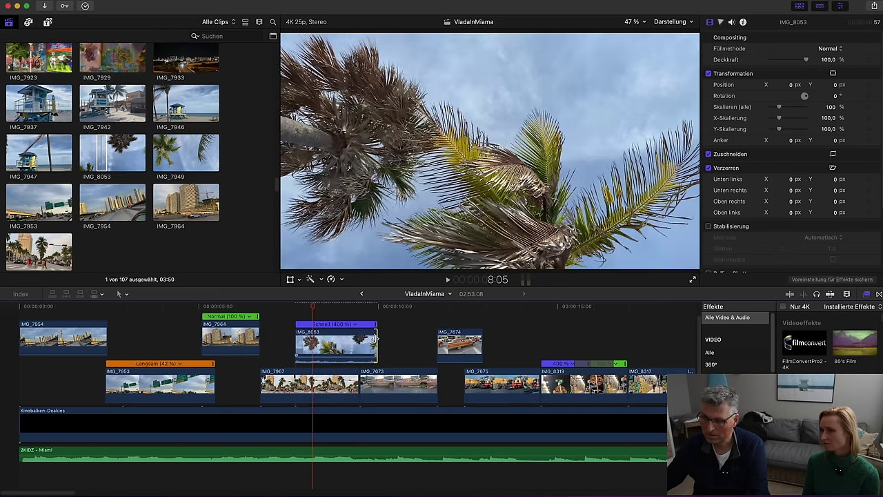
key("space")
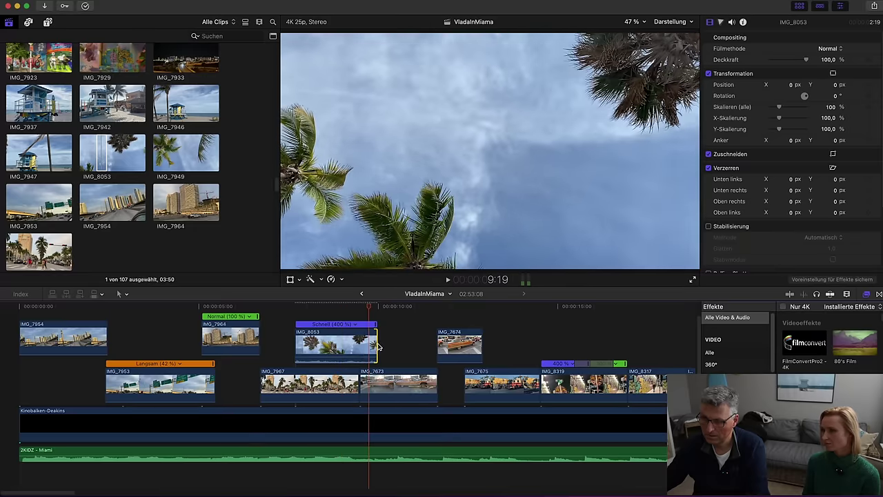
left_click_drag(372, 342, 365, 344)
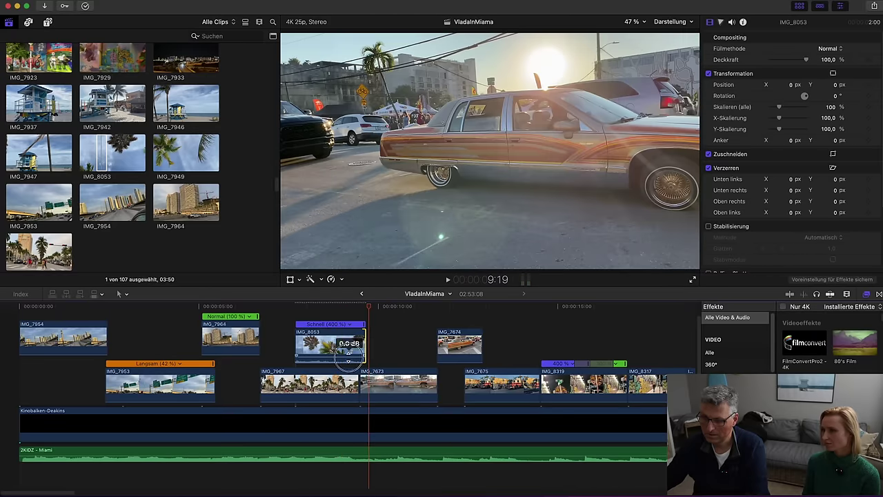
left_click(300, 305)
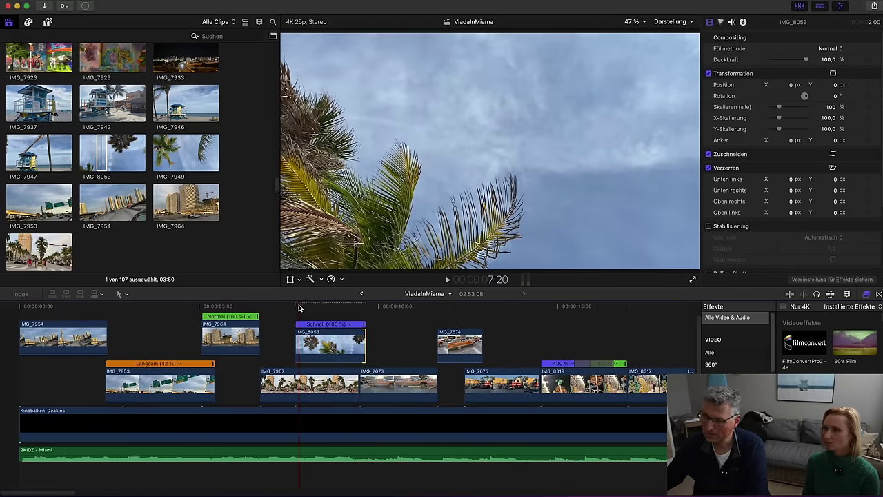
left_click_drag(363, 338, 281, 339)
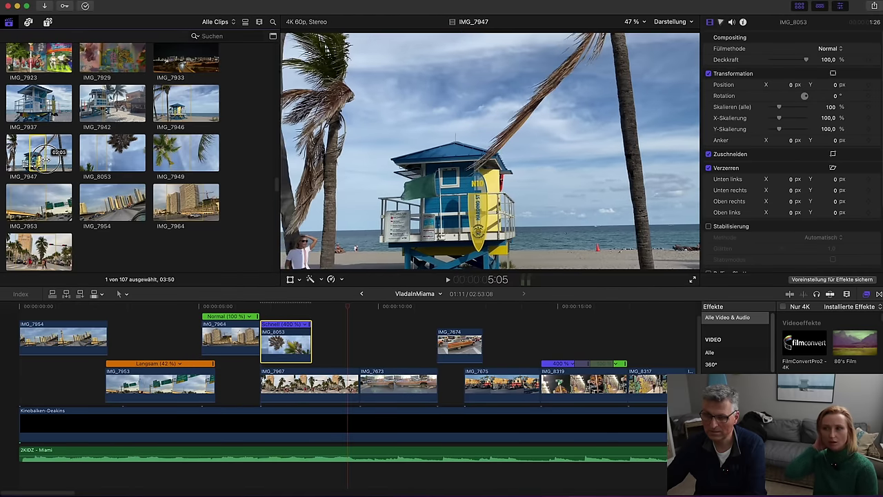
Preview the IMG_7953 highway clip and play back the edited section around the palm clip
left_click(31, 207)
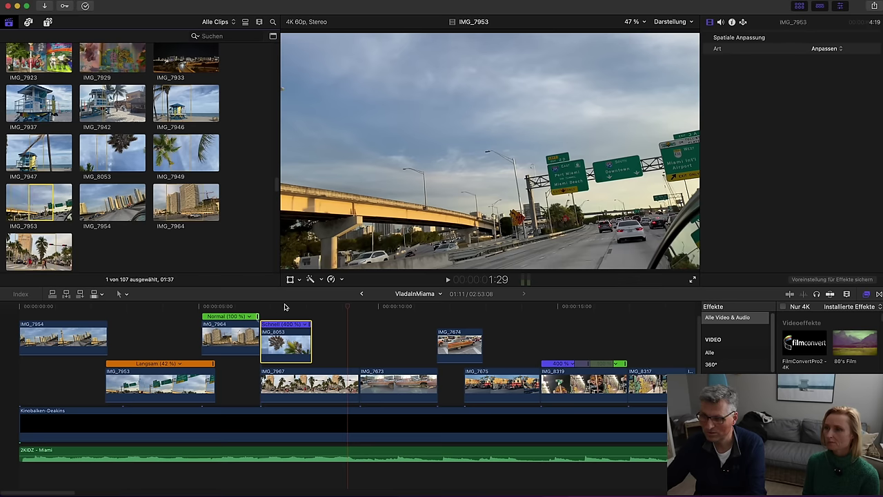
left_click(308, 306)
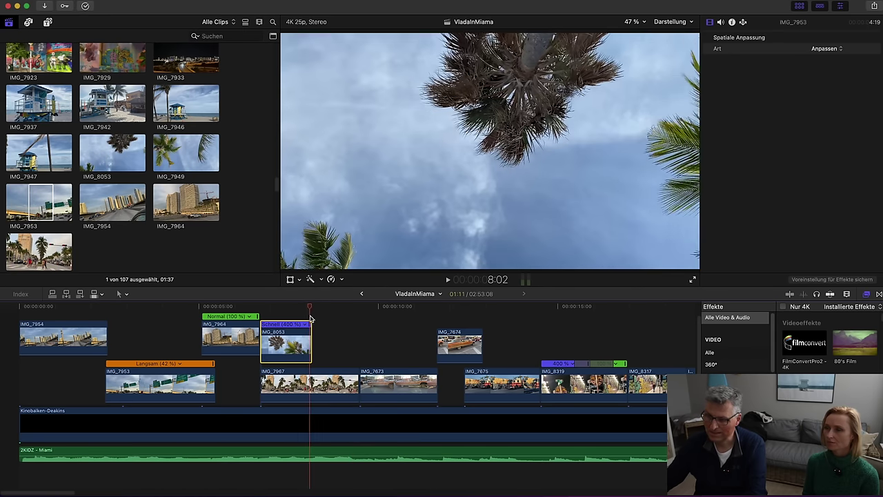
key("space")
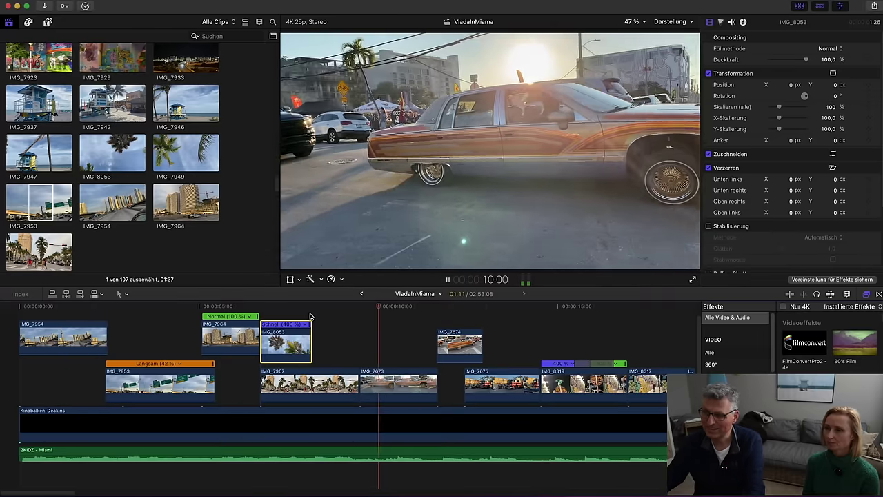
key("space")
left_click_drag(305, 307, 239, 311)
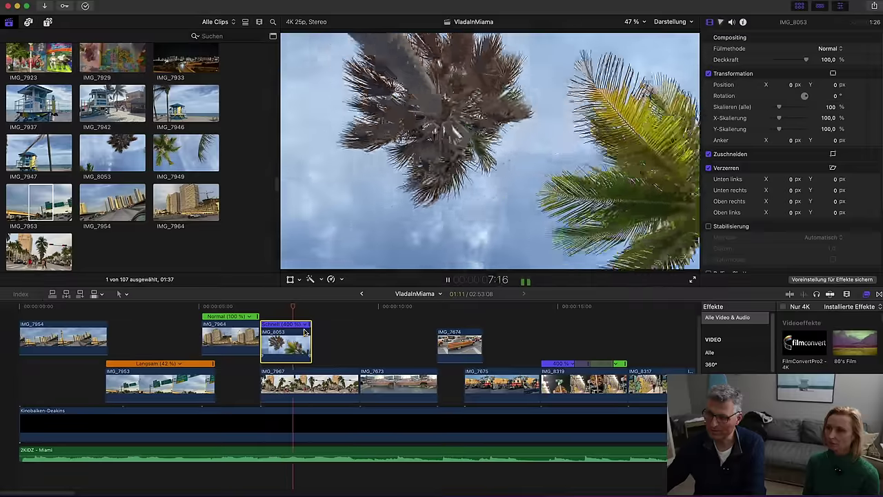
left_click_drag(291, 306, 267, 308)
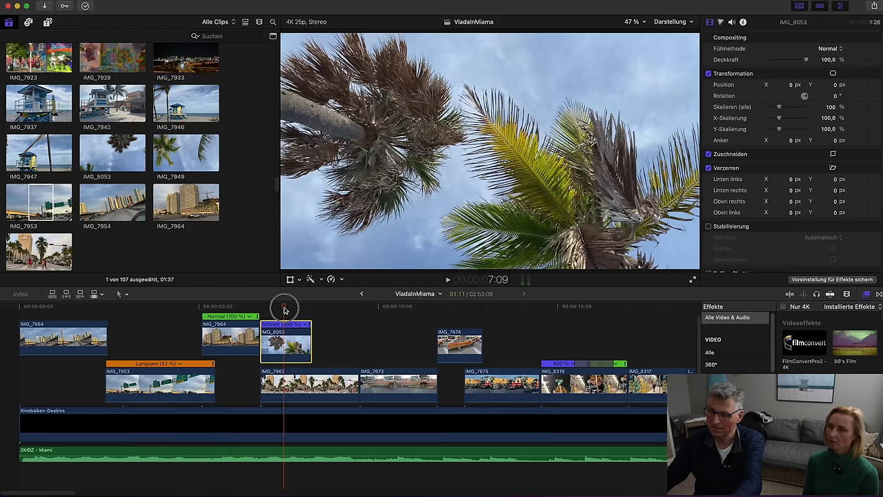
Make IMG_8053 play in reverse with the Clip umkehren retime option
left_click(340, 279)
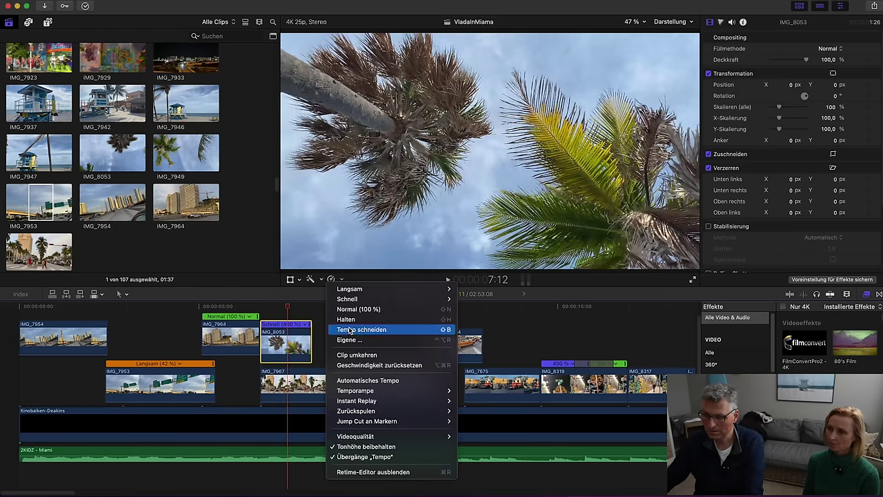
left_click(354, 354)
left_click_drag(258, 305, 262, 306)
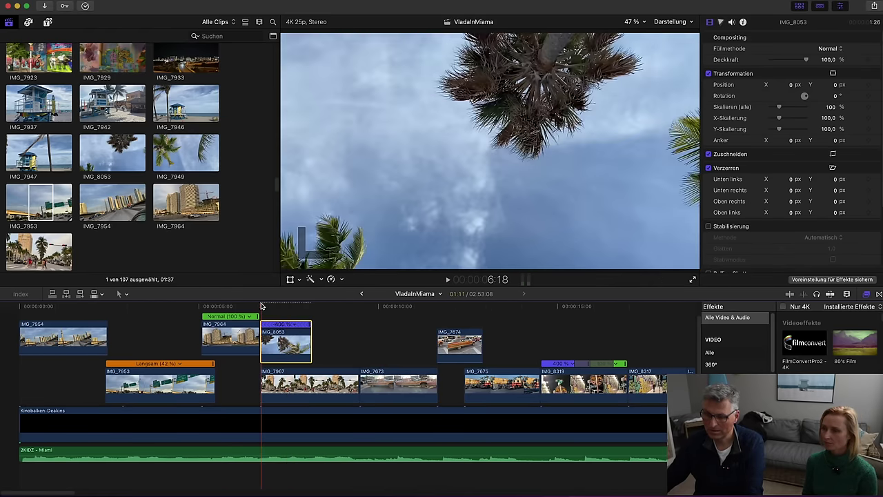
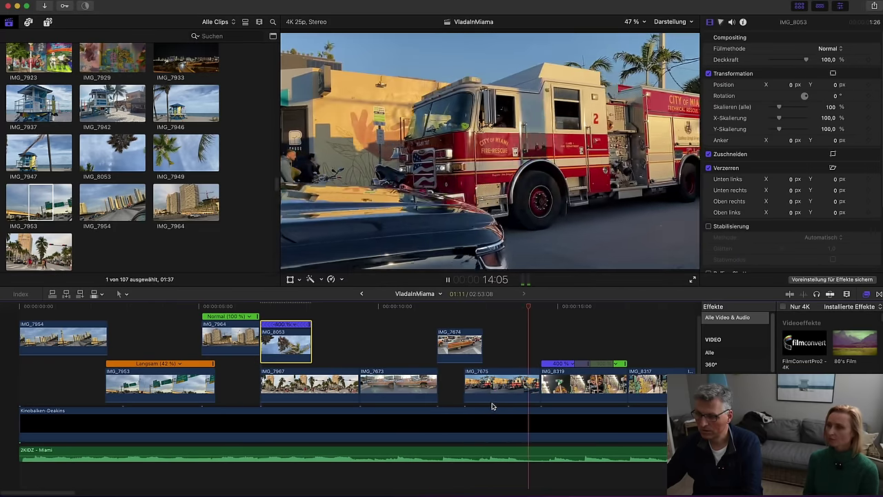
Try shortening the 2KIDZ - Miami music end, undo it, and play from IMG_7675
left_click_drag(64, 492, 84, 492)
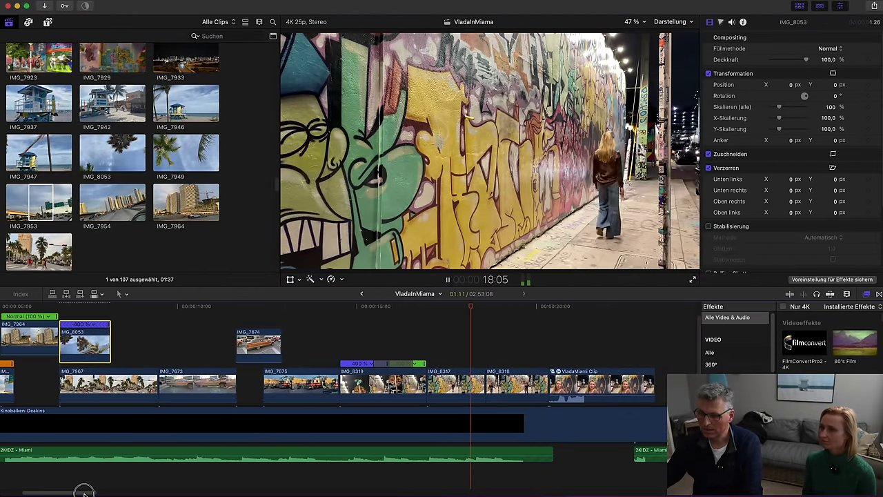
left_click(303, 354)
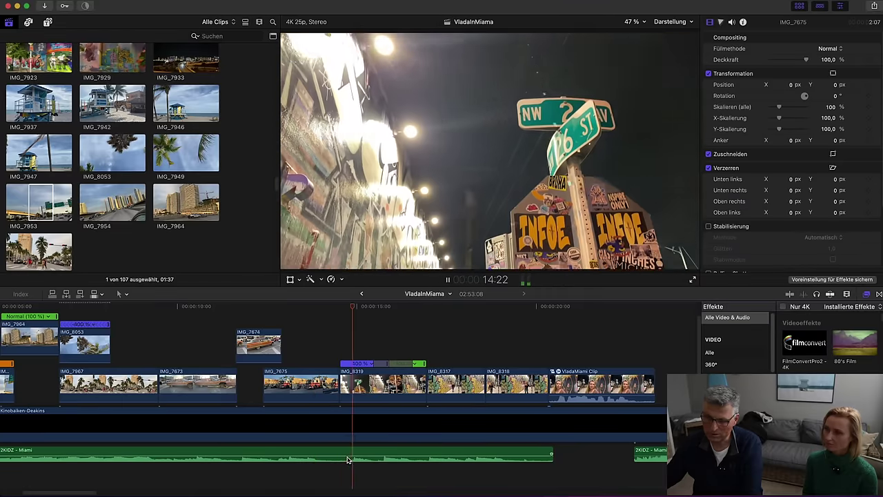
left_click_drag(549, 452, 344, 447)
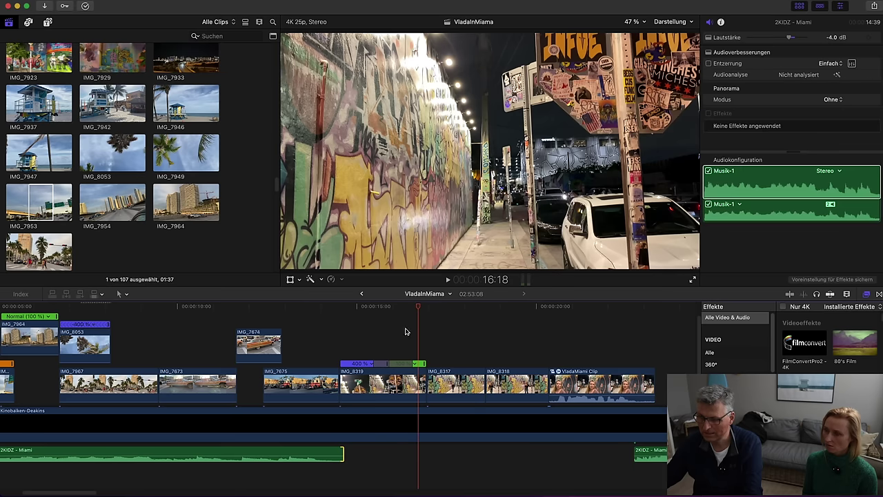
left_click_drag(374, 310, 382, 331)
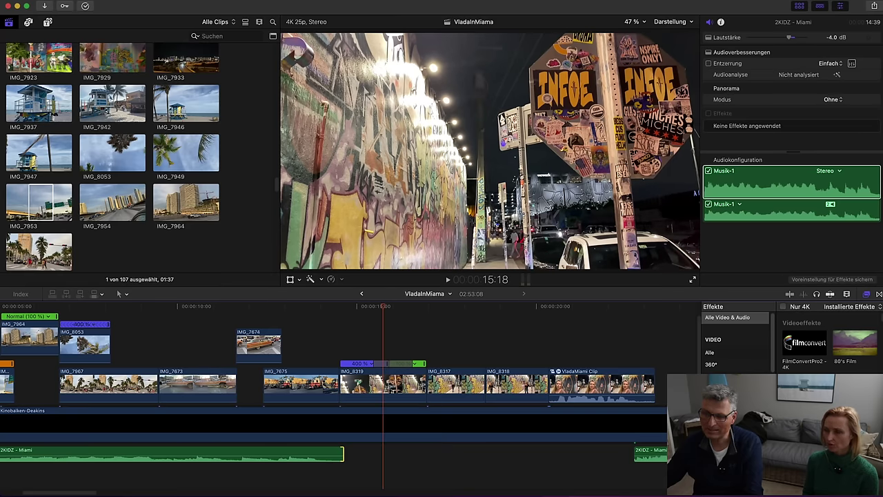
key("super+z")
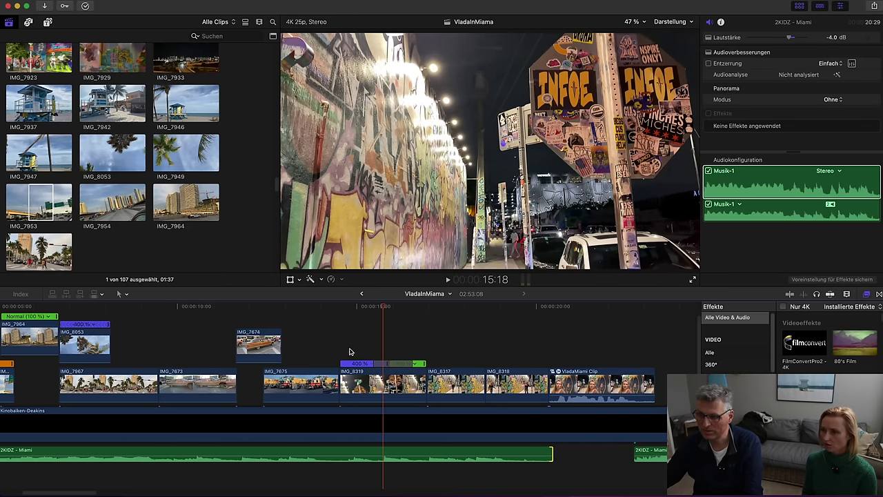
left_click(332, 328)
key("space")
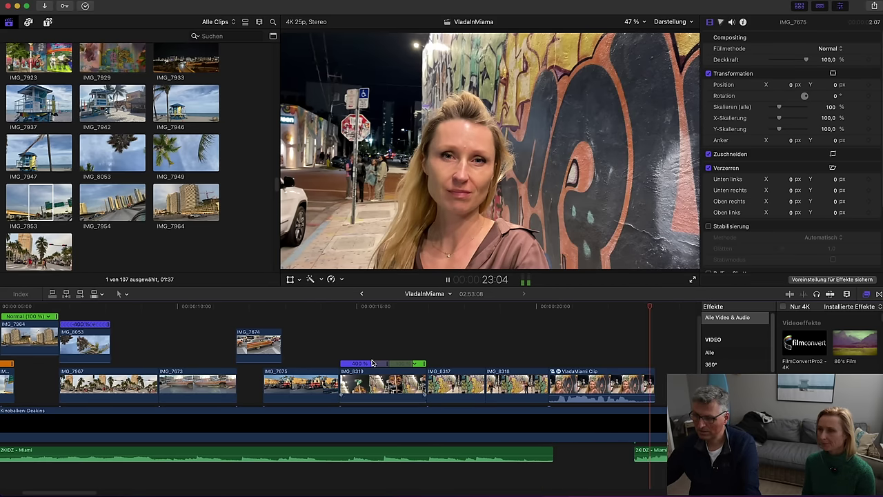
left_click(583, 376)
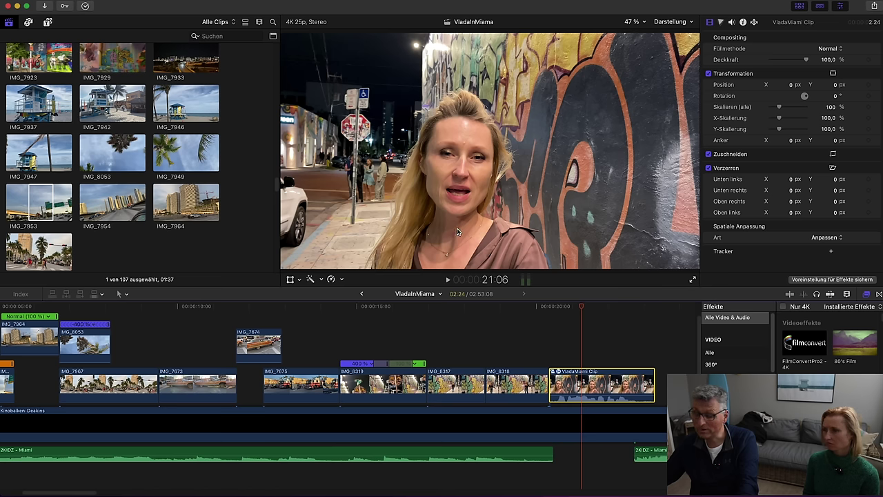
Scale the VladaMiami speaker clip to about 115% and shift it to X 210, Y 161.9
left_click(299, 279)
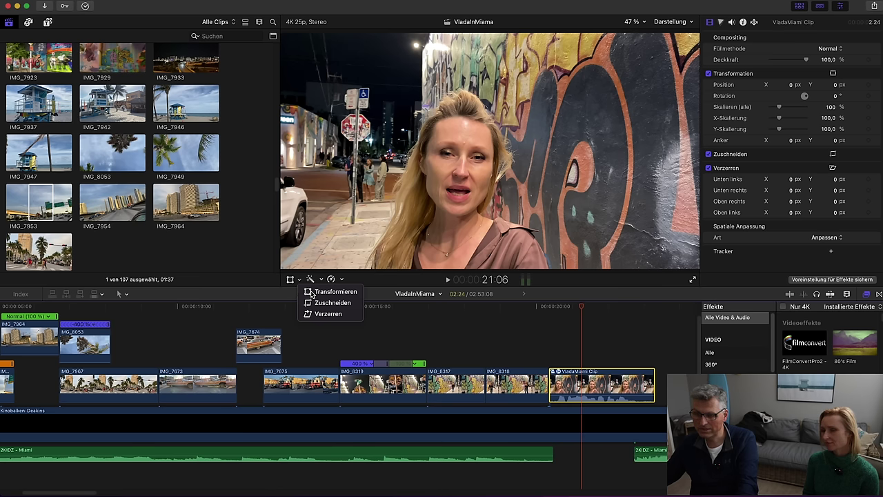
left_click_drag(361, 233, 387, 207)
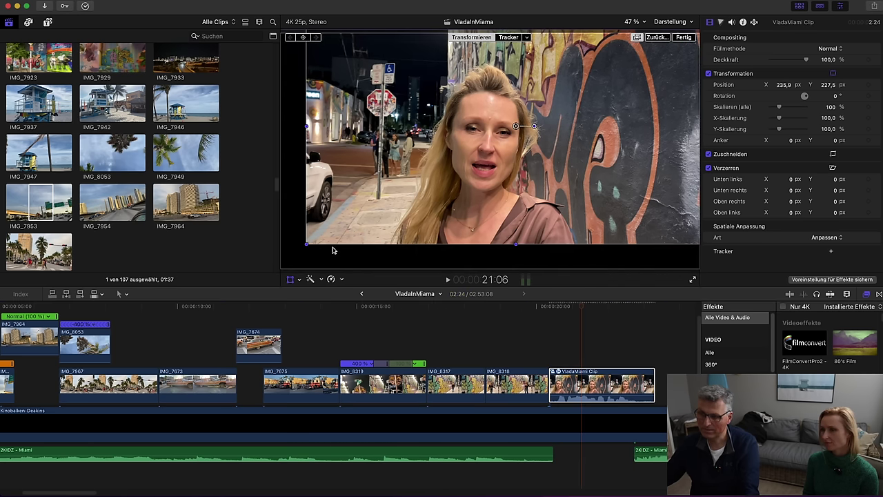
mouse_move(310, 245)
left_mouse_down()
mouse_move(283, 262)
mouse_move(302, 261)
left_mouse_up()
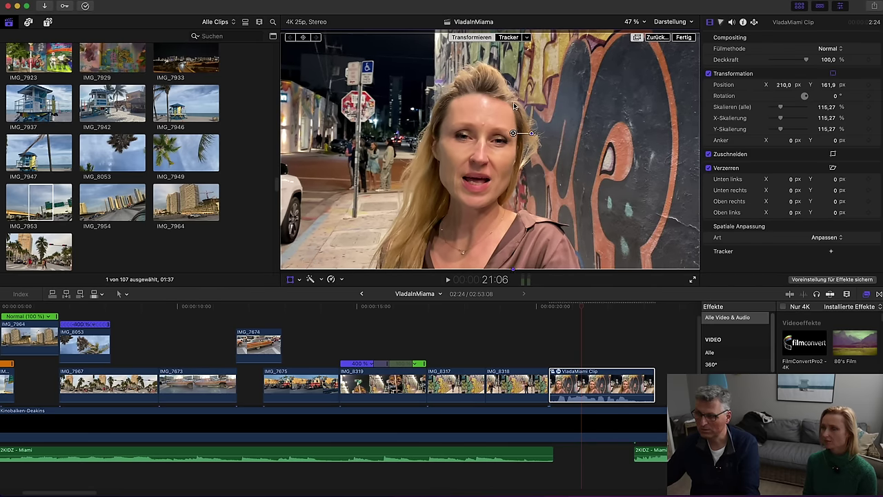
left_click(679, 38)
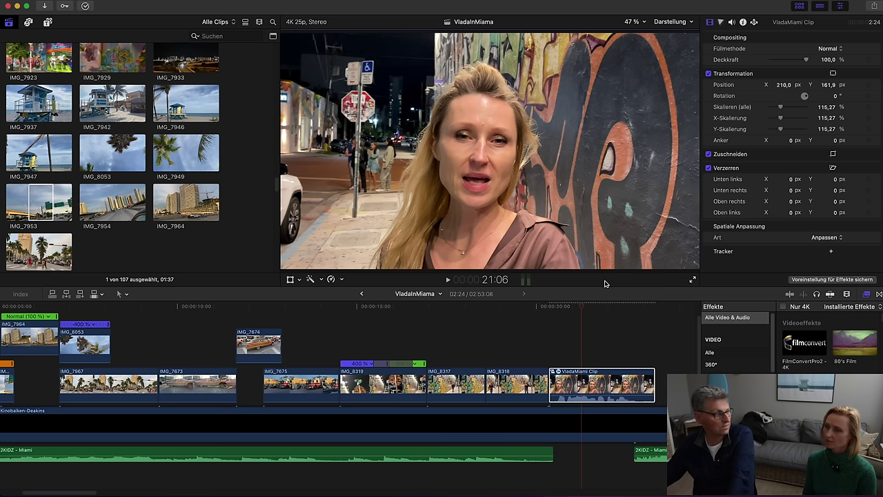
left_click(542, 330)
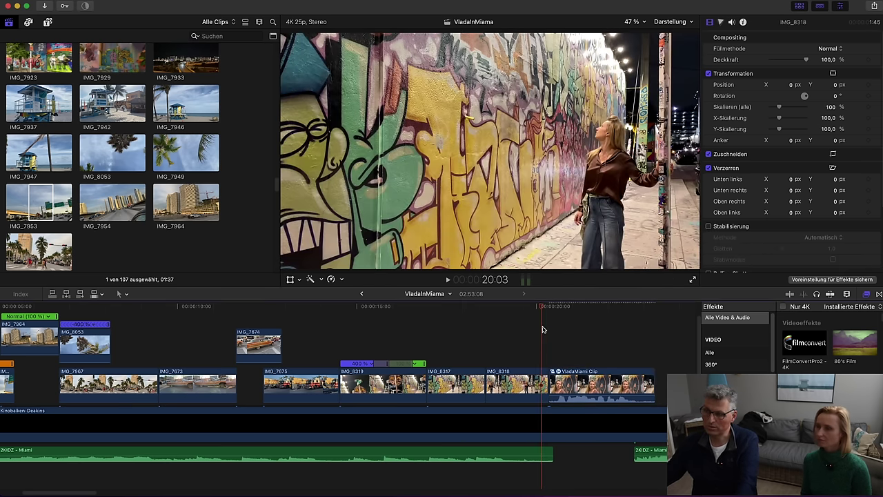
key("space")
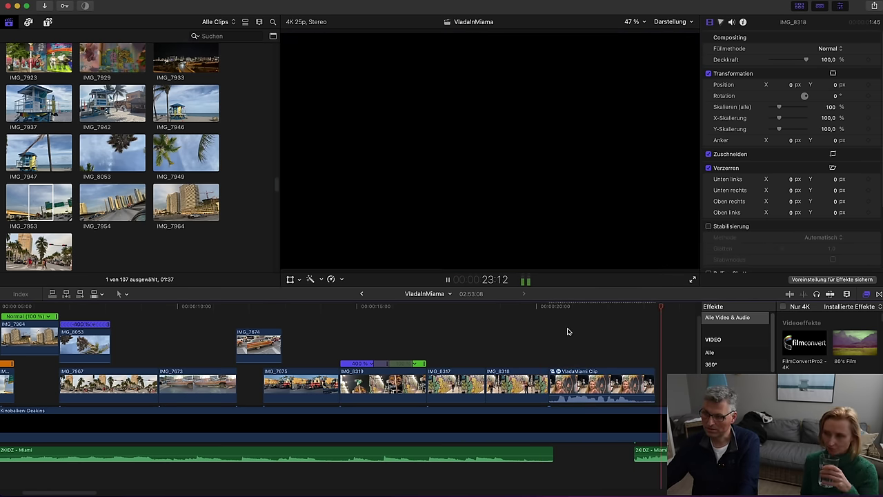
key("space")
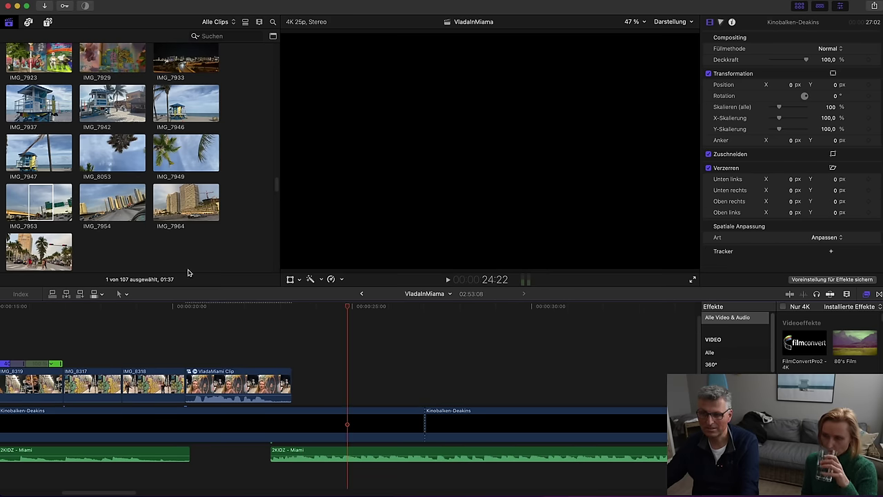
left_click(290, 307)
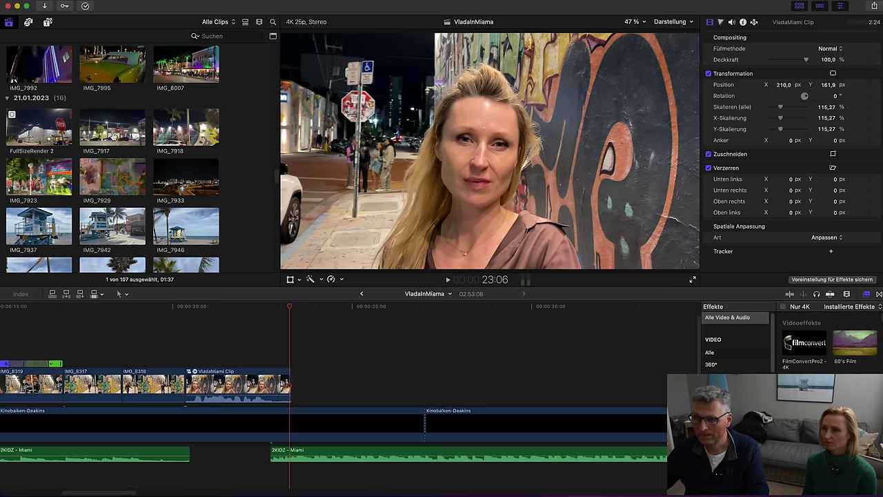
Place IMG_7917 after the speaker clip, then add a marked range of IMG_7918
left_click(113, 131)
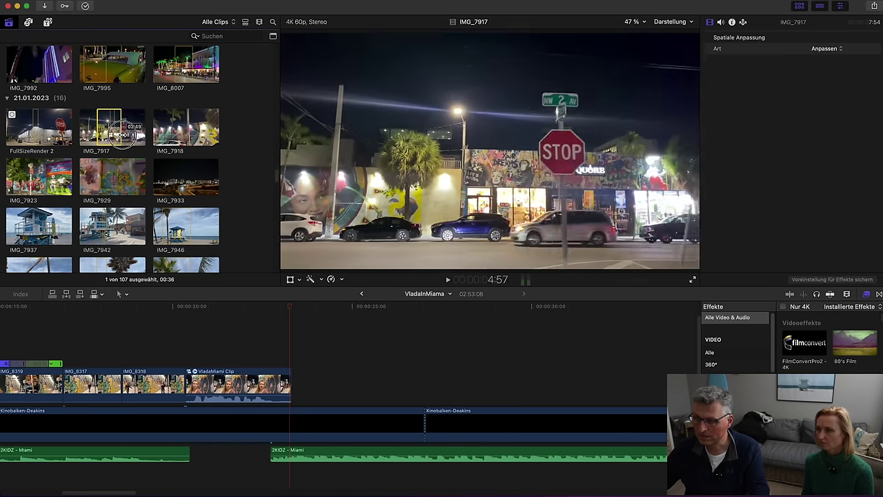
left_click_drag(113, 131, 330, 384)
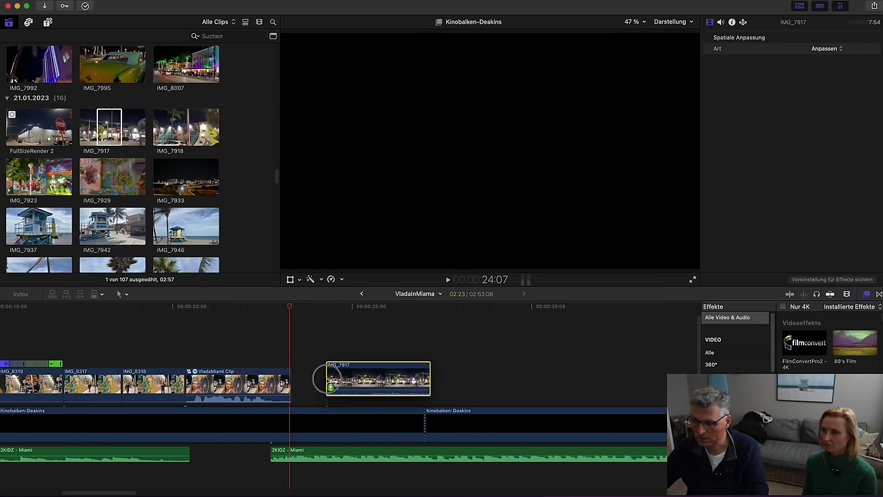
left_click(33, 135)
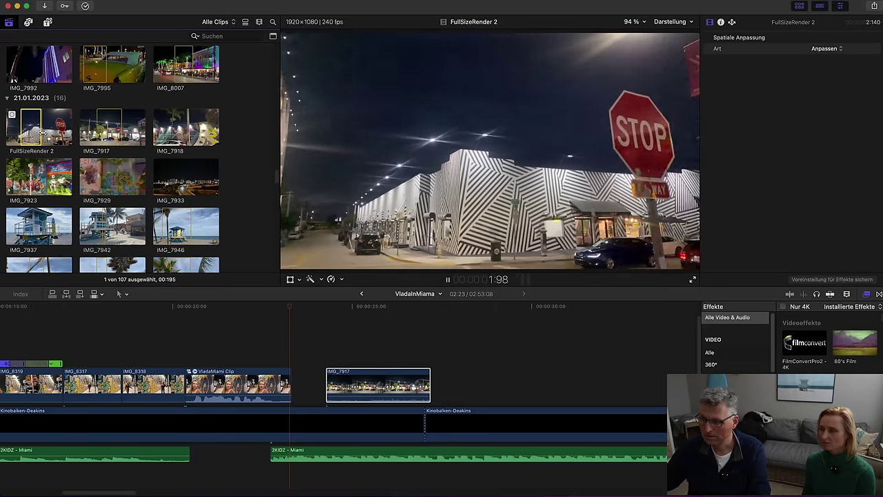
left_click_drag(165, 129, 491, 373)
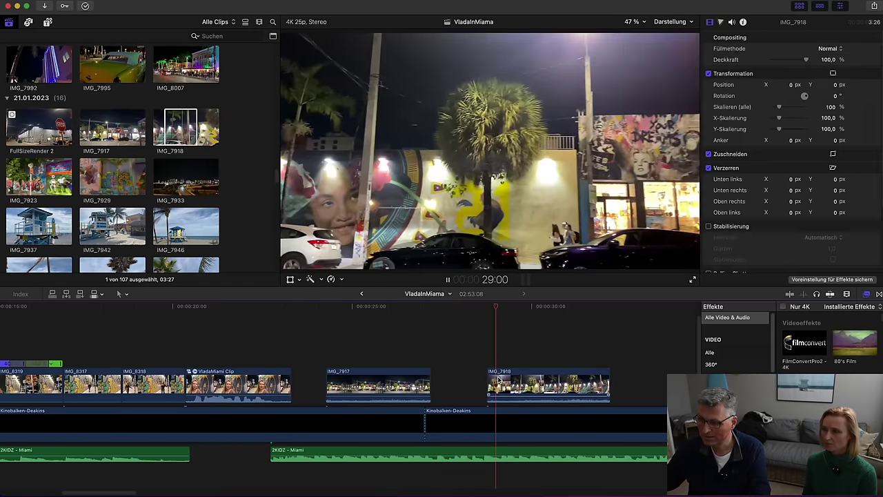
key("space")
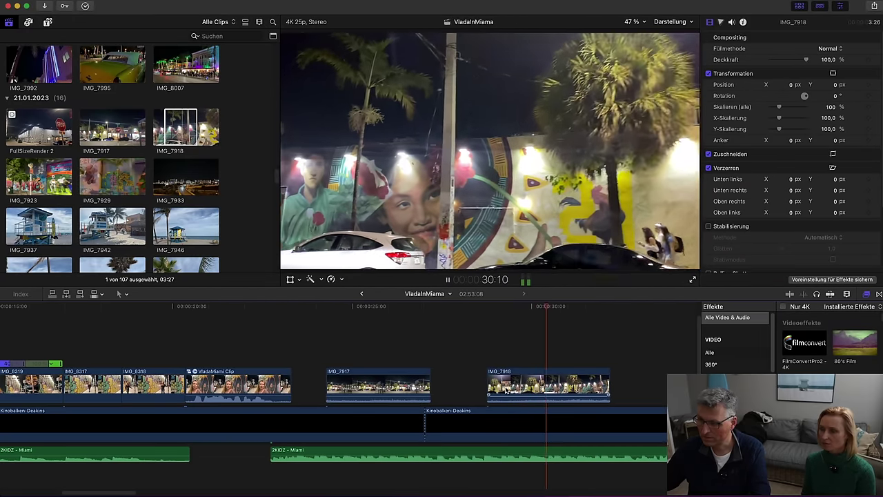
key("space")
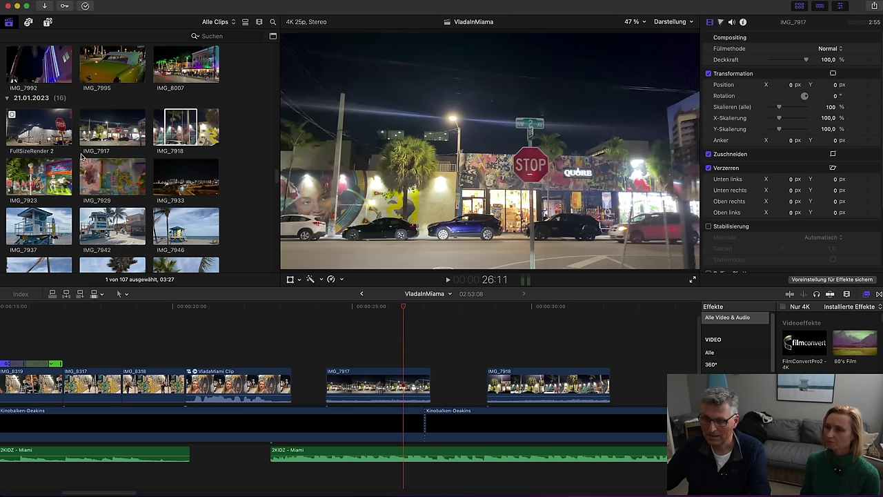
Add IMG_7923 and IMG_7929 as connected clips and move IMG_7929 earlier
left_click(48, 178)
left_click_drag(152, 234, 443, 338)
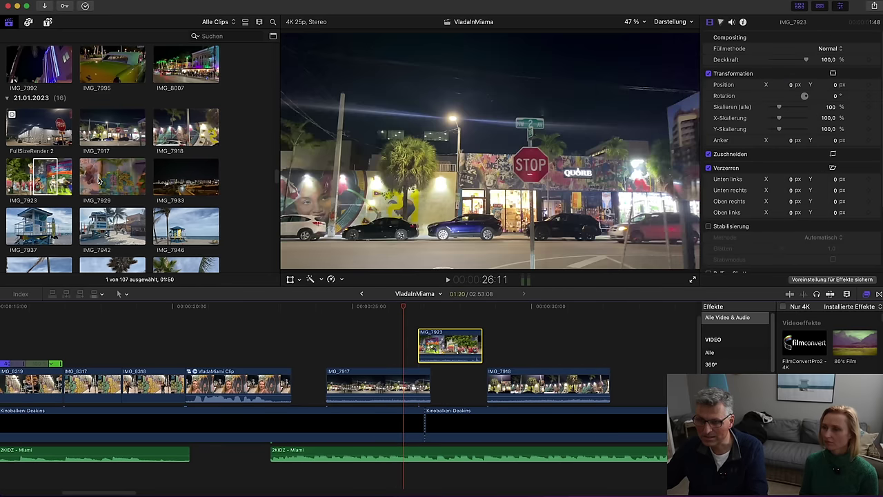
left_click_drag(111, 178, 558, 349)
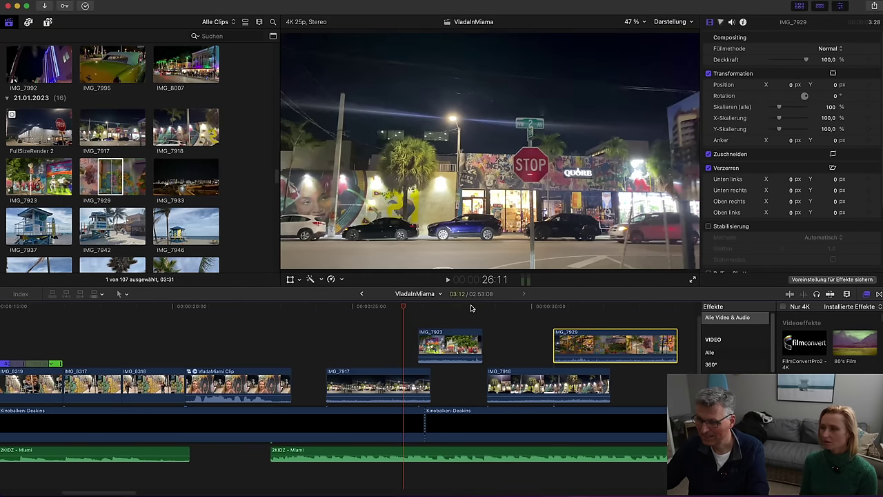
key("space")
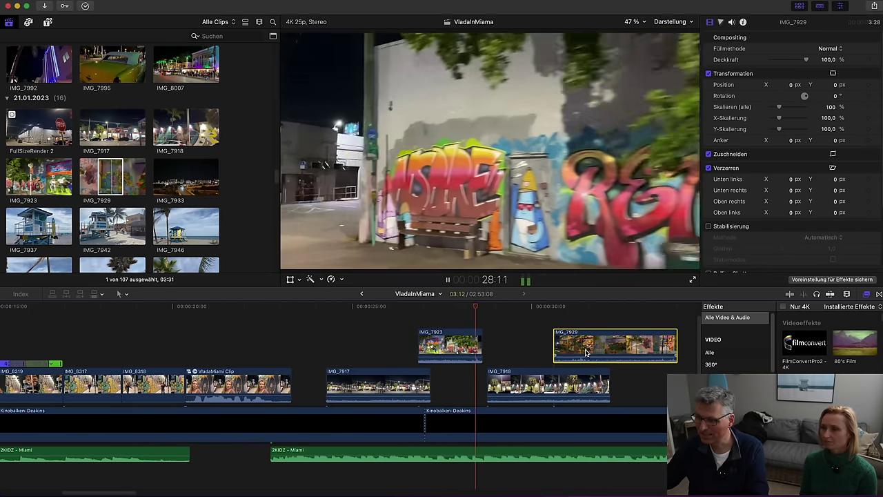
left_click_drag(586, 352, 317, 372)
key("space")
Raise IMG_7929 into a higher lane and move IMG_7917 right after IMG_8318
left_click(301, 306)
left_click(250, 306)
key("space")
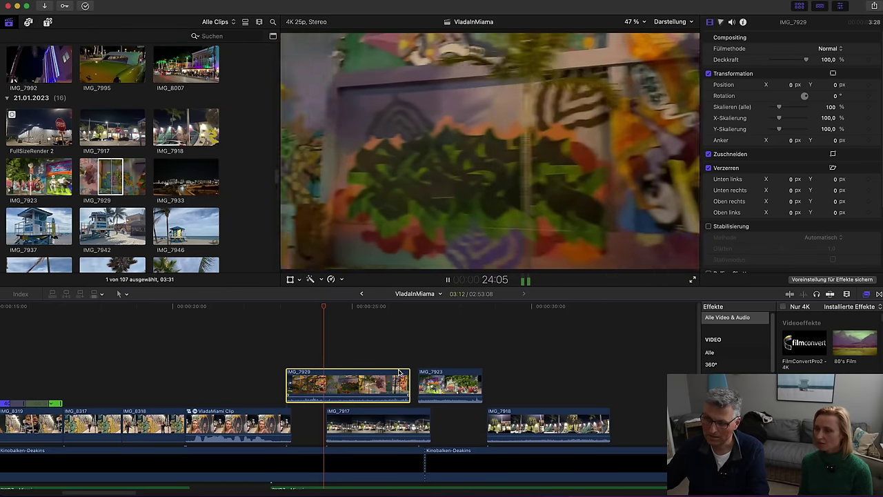
key("space")
left_click_drag(394, 383, 452, 344)
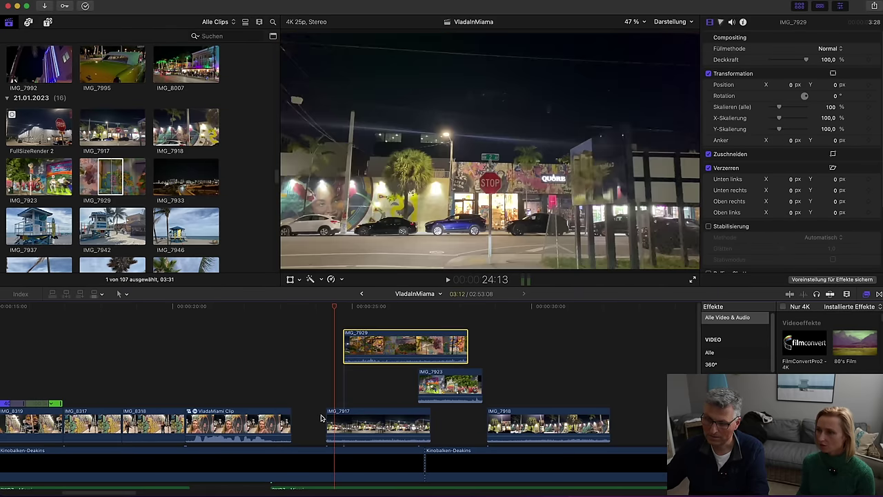
left_click_drag(341, 425, 309, 419)
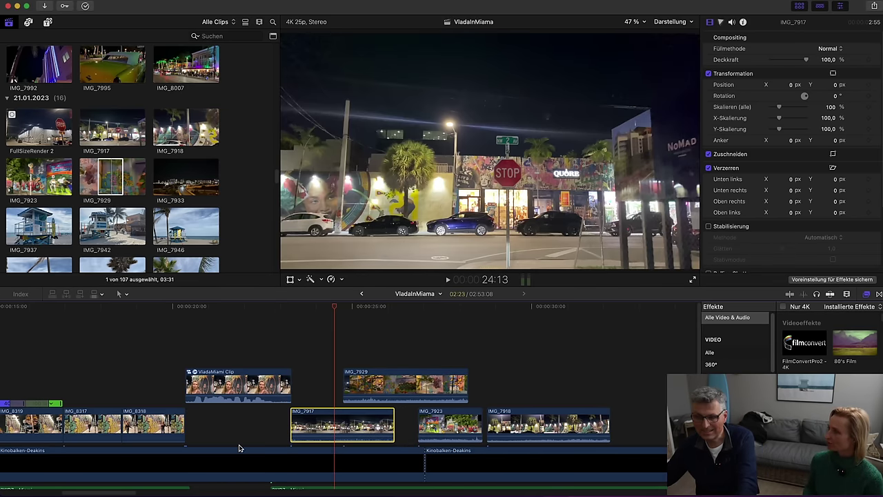
Scroll the browser to the IMG_8140–IMG_8178 gallery clips
scroll(117, 494, "right", 5)
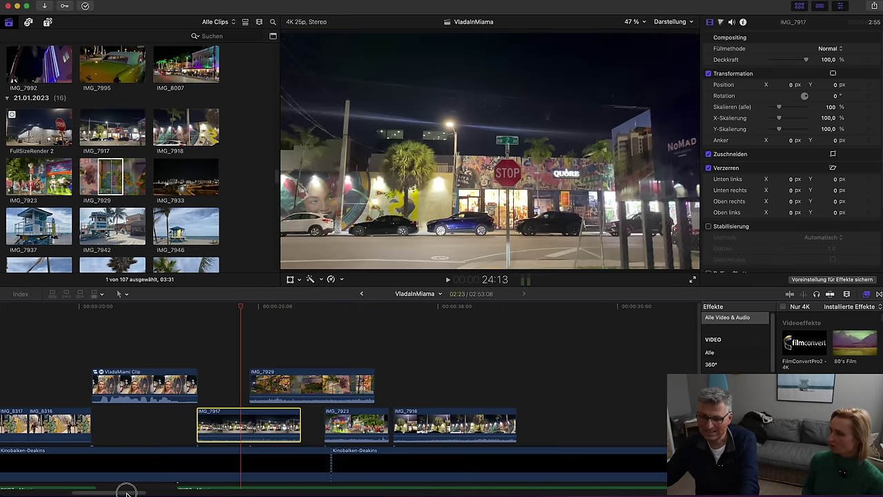
scroll(122, 488, "down", 2)
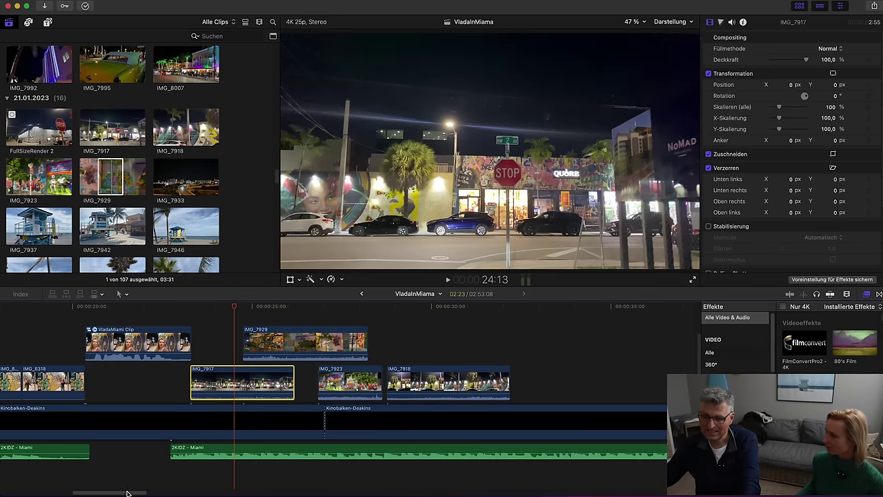
left_click_drag(127, 492, 124, 491)
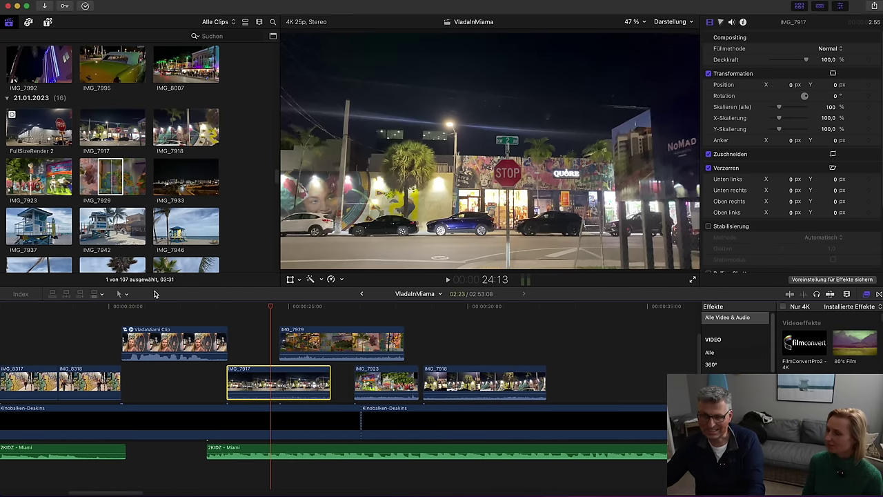
scroll(135, 215, "down", 15)
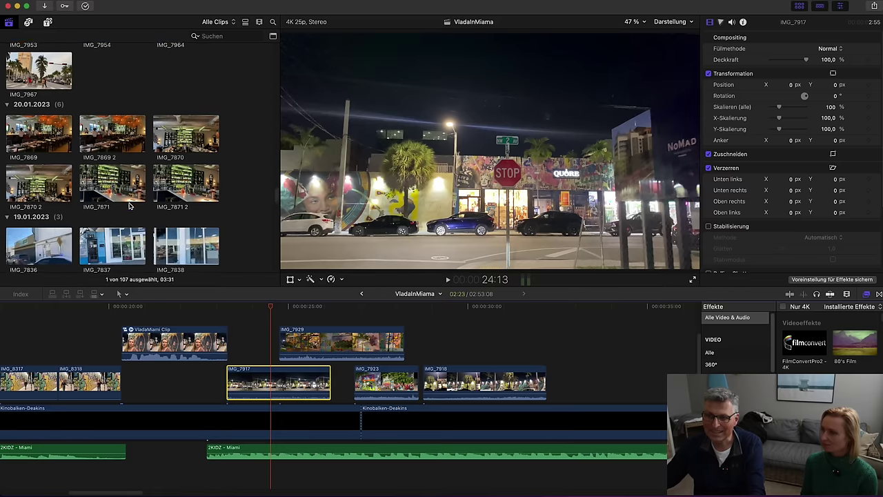
scroll(132, 204, "up", 20)
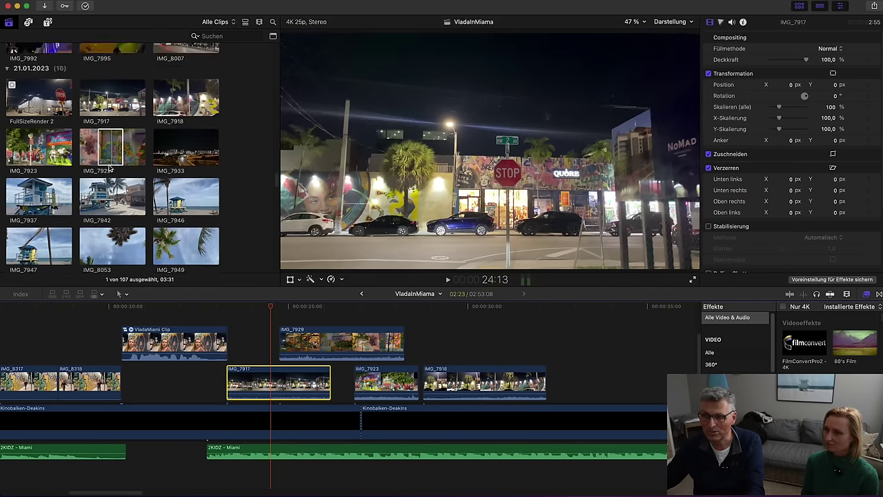
scroll(126, 167, "up", 4)
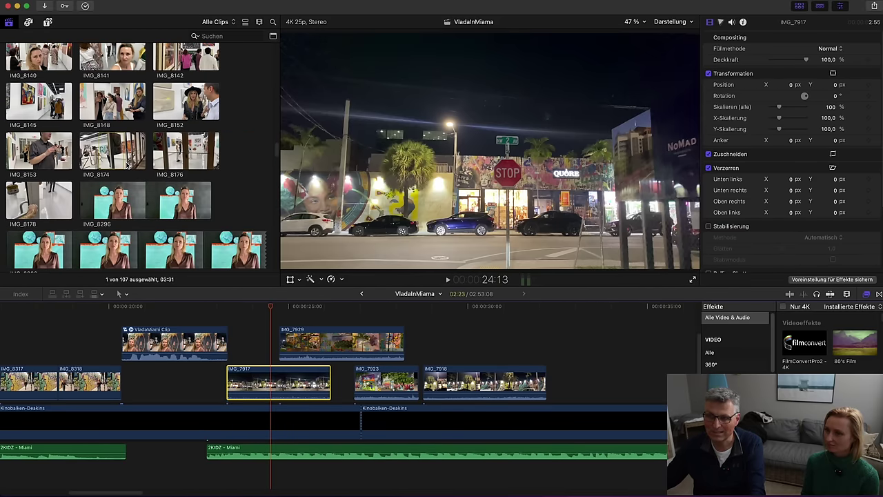
Place IMG_8178 in the timeline, move it right, and trim its start to the playhead
left_click(171, 159)
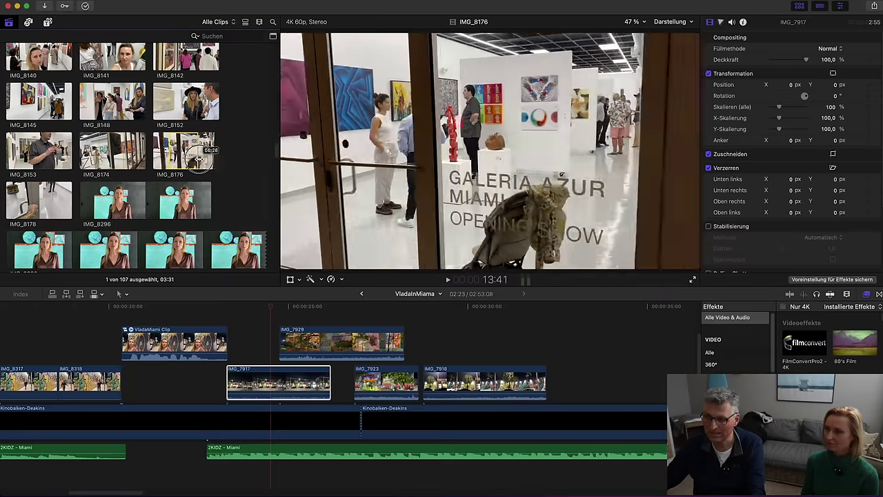
left_click(27, 200)
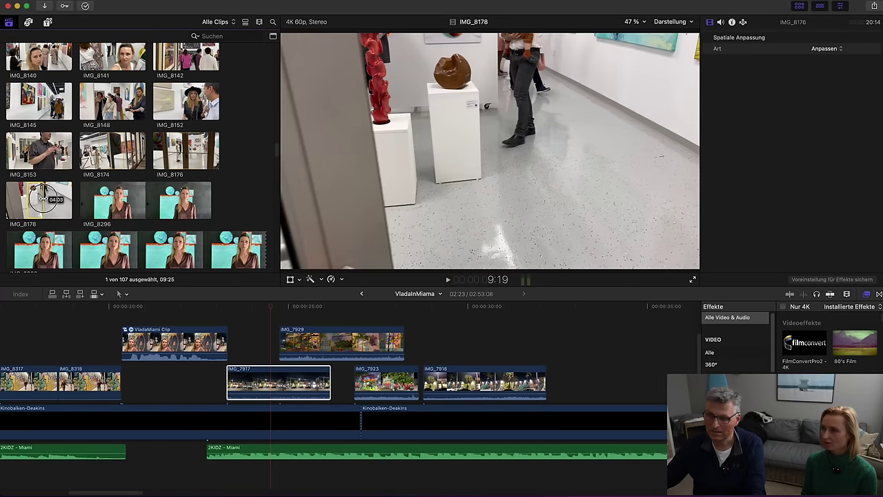
left_click_drag(40, 200, 598, 388)
left_click_drag(125, 492, 157, 492)
left_click_drag(388, 376, 621, 376)
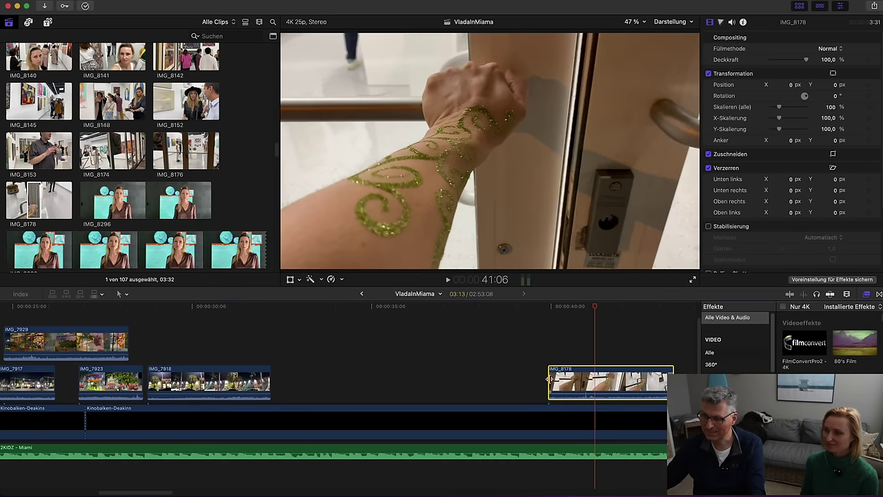
left_click_drag(550, 379, 594, 380)
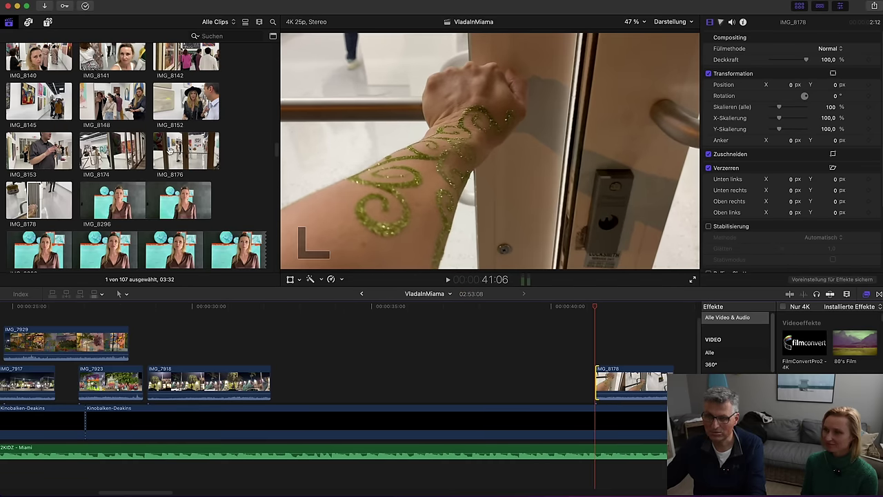
Drop IMG_8174 into the storyline gap and connect IMG_8176 above it
left_click(174, 150)
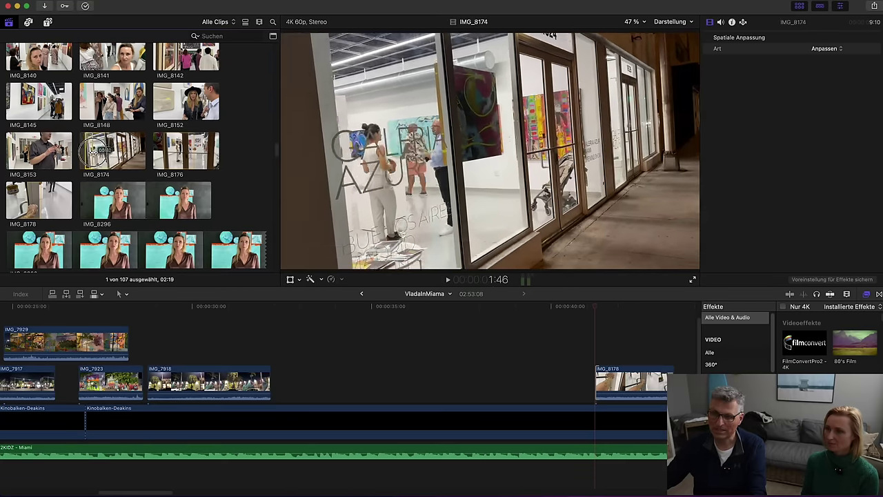
left_click_drag(93, 150, 428, 380)
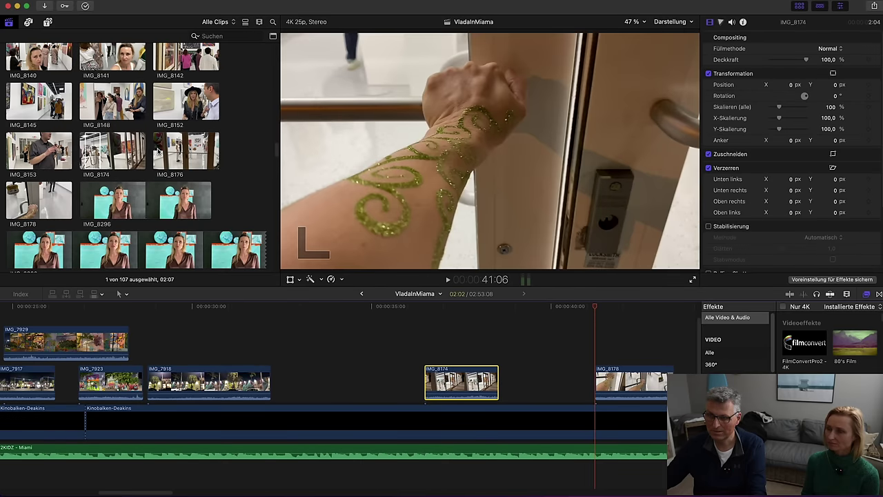
left_click_drag(176, 150, 485, 340)
Set IMG_8174's Transform Rotation to -4° in the Video Inspector
left_click(464, 372)
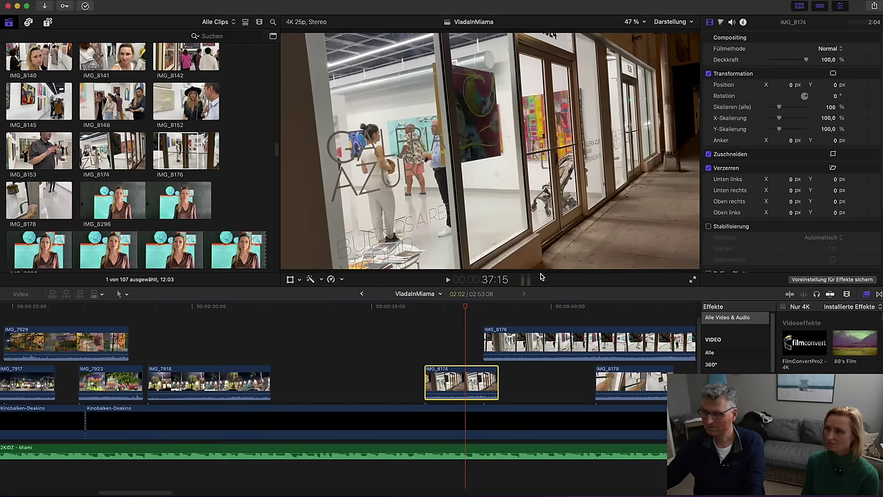
left_click(791, 84)
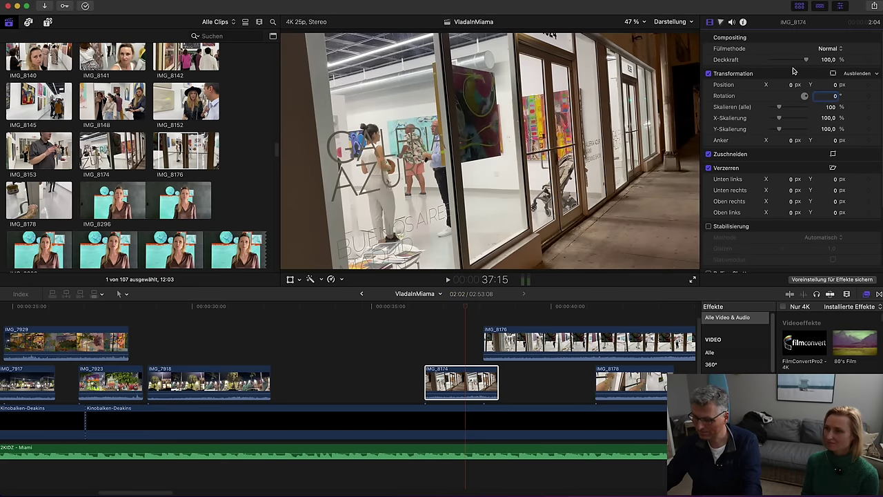
type("4")
key("Return")
type("-4")
key("Return")
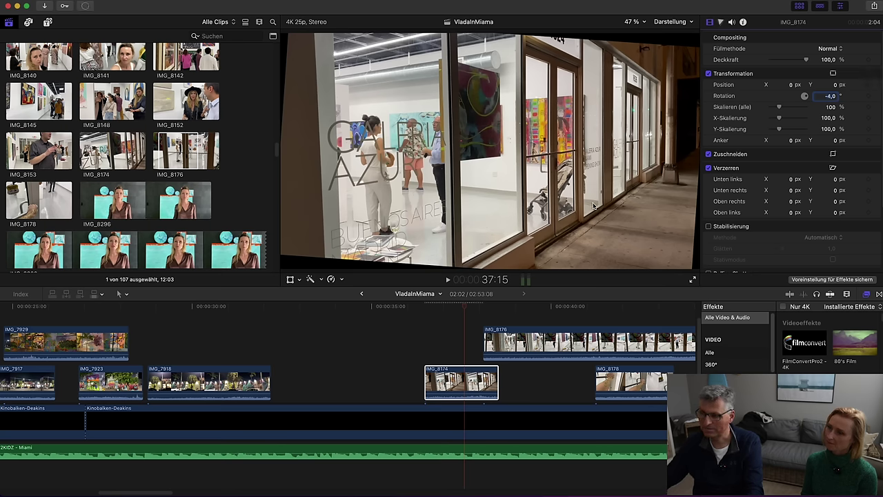
left_click(635, 23)
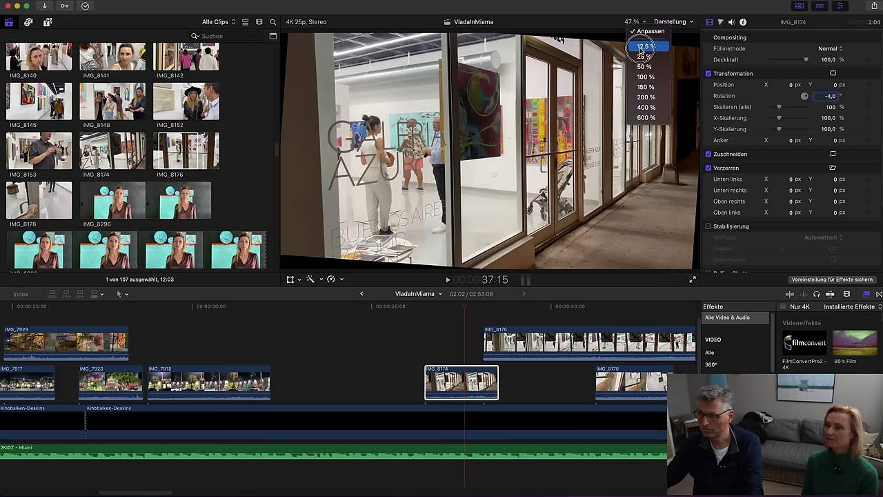
Scale IMG_8174 up to 113.32% with the viewer zoomed to 12.5%, then refit the viewer
left_click(642, 47)
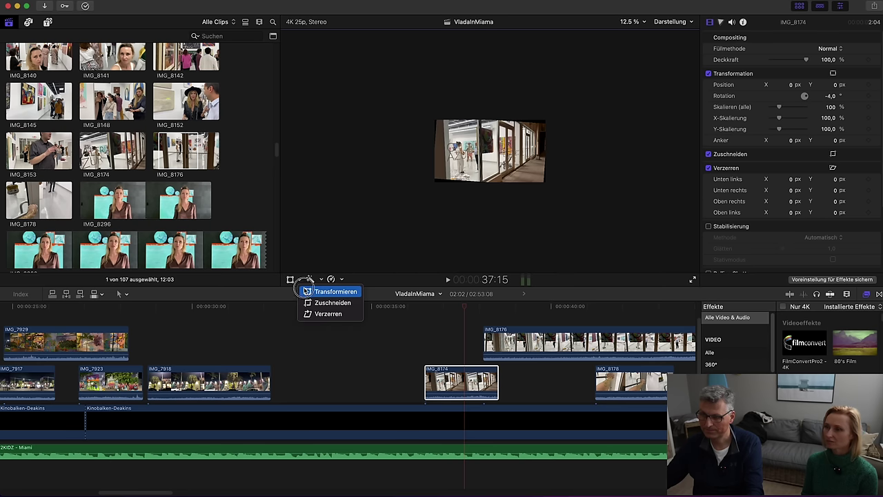
key("shift+t")
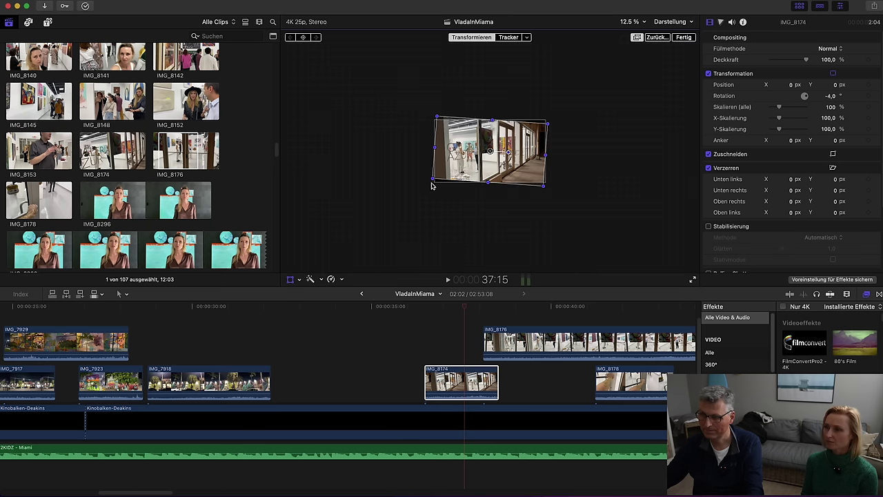
left_click_drag(432, 185, 425, 181)
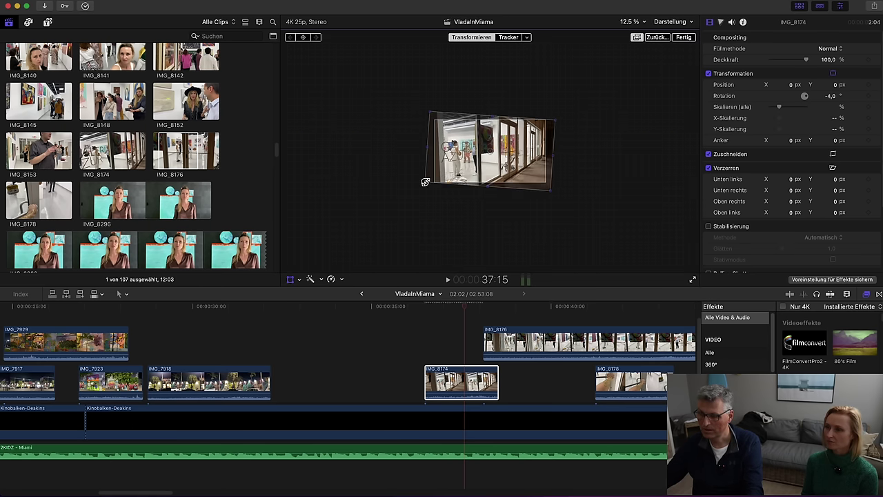
left_click(684, 37)
left_click(640, 22)
left_click(647, 31)
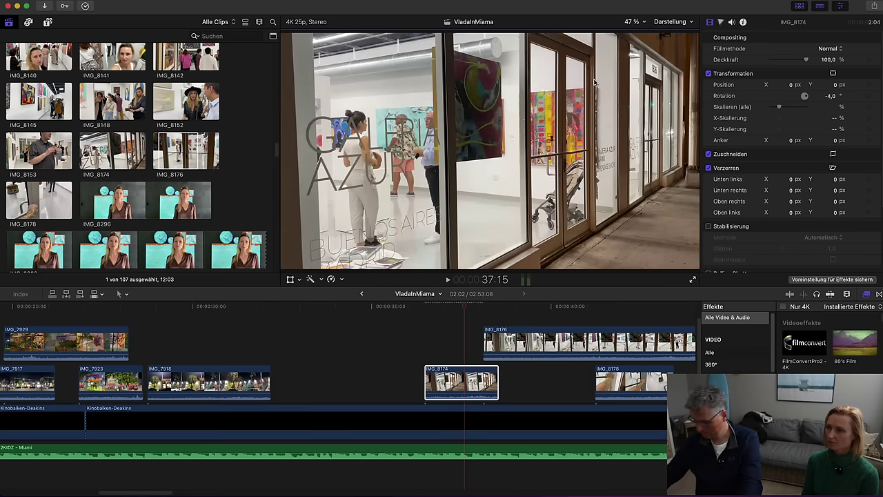
Slide IMG_8176 earlier so it starts at the playhead and check the timing
left_click(431, 348)
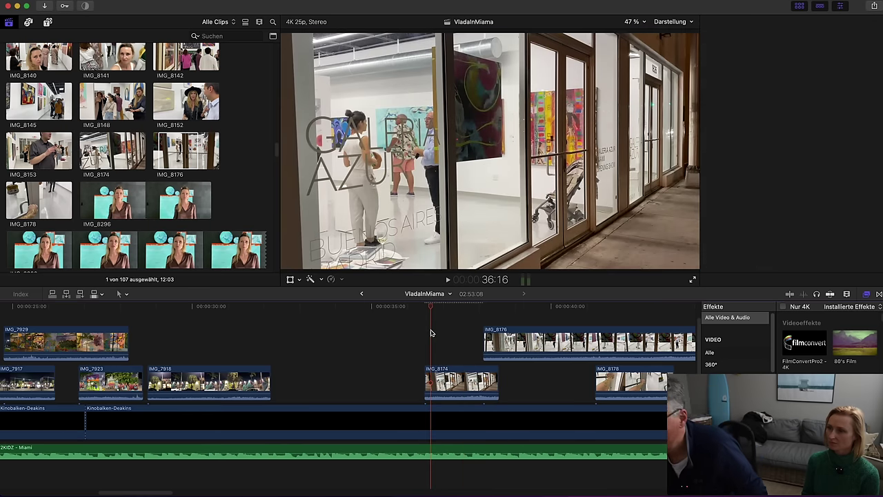
key("space")
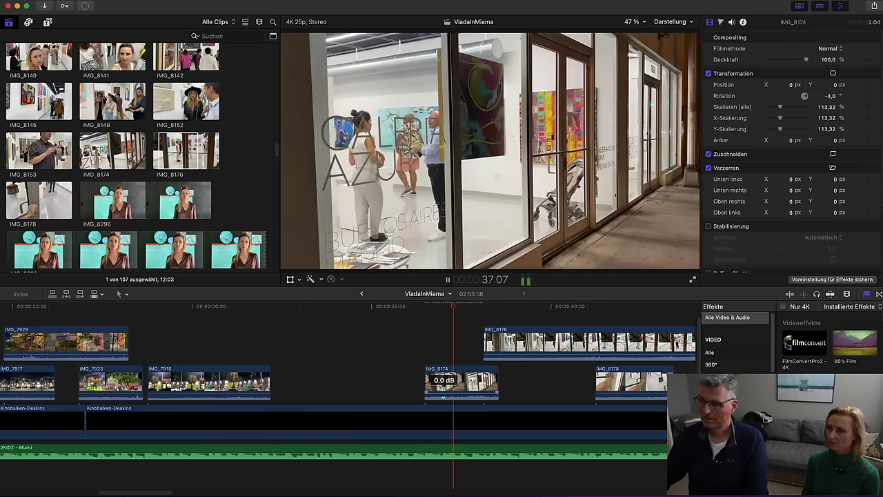
left_click_drag(502, 348, 487, 348)
key("space")
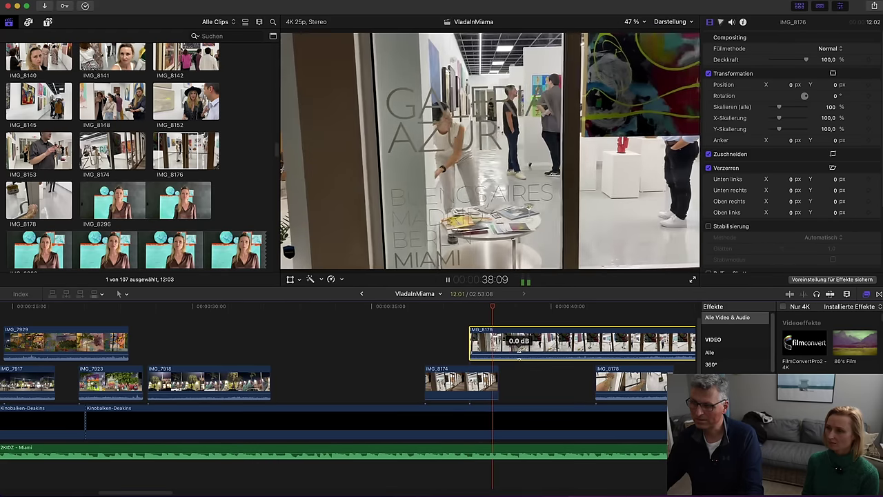
Review from 36:15 and retime IMG_8176 to Fast 8x speed
key("space")
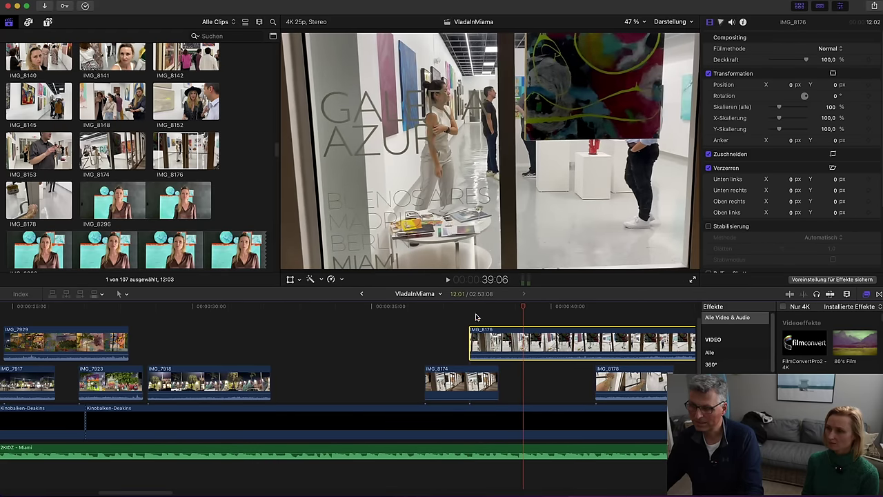
left_click(430, 312)
key("space")
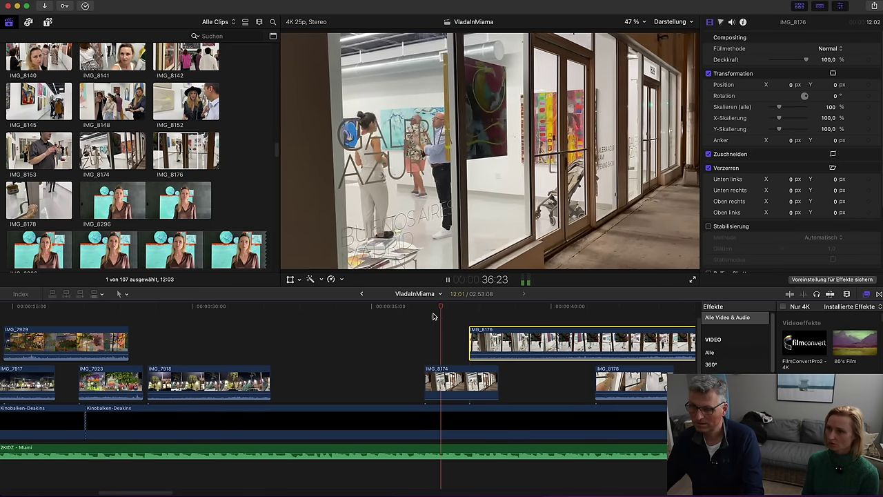
key("space")
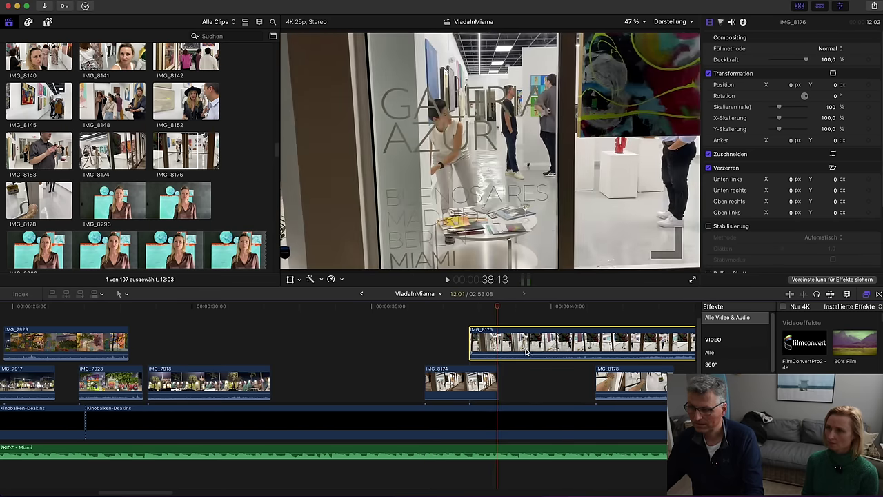
key("super+r")
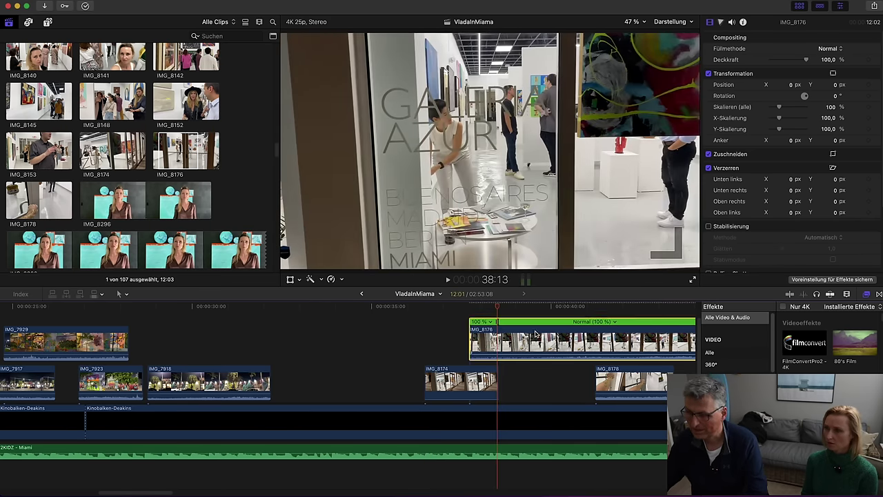
left_click(614, 323)
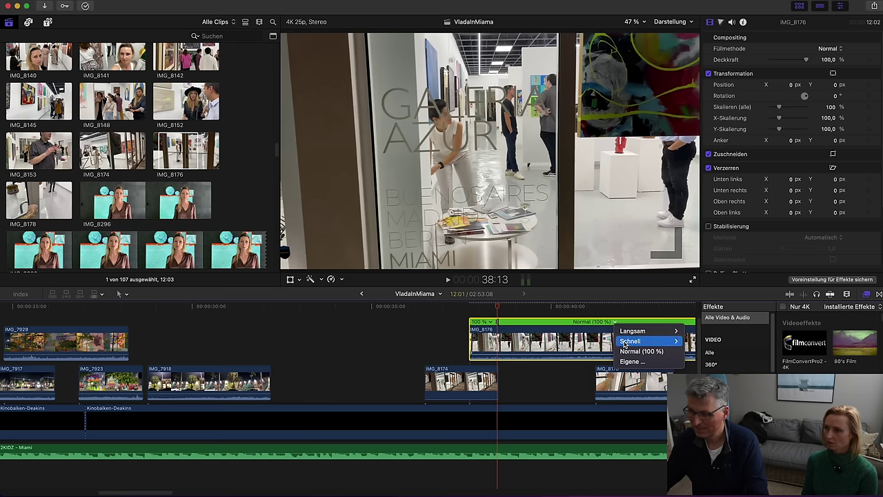
left_click(692, 353)
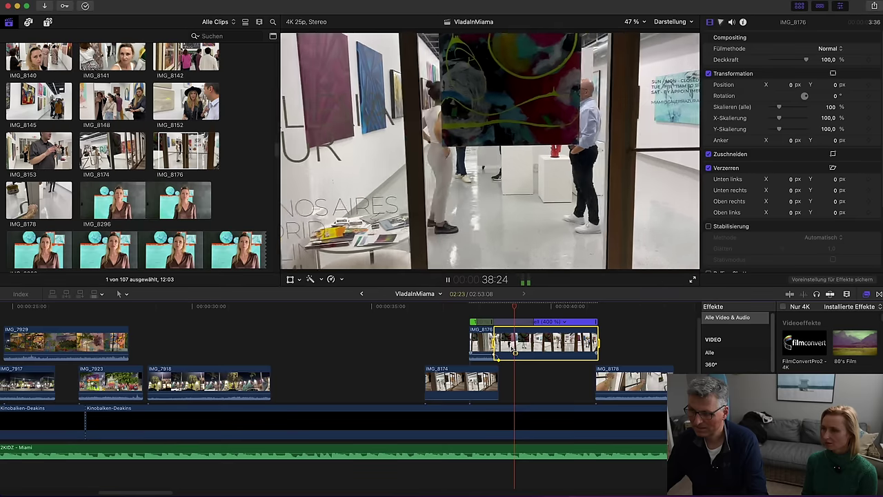
left_click(564, 323)
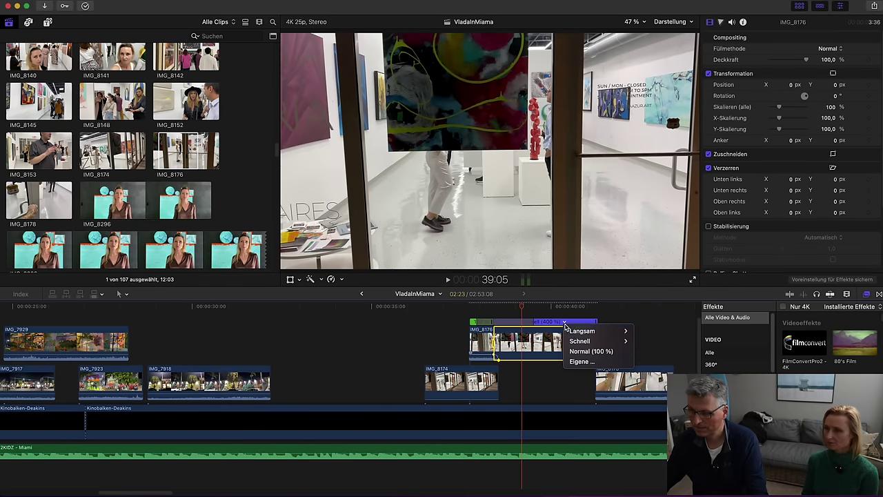
left_click(642, 360)
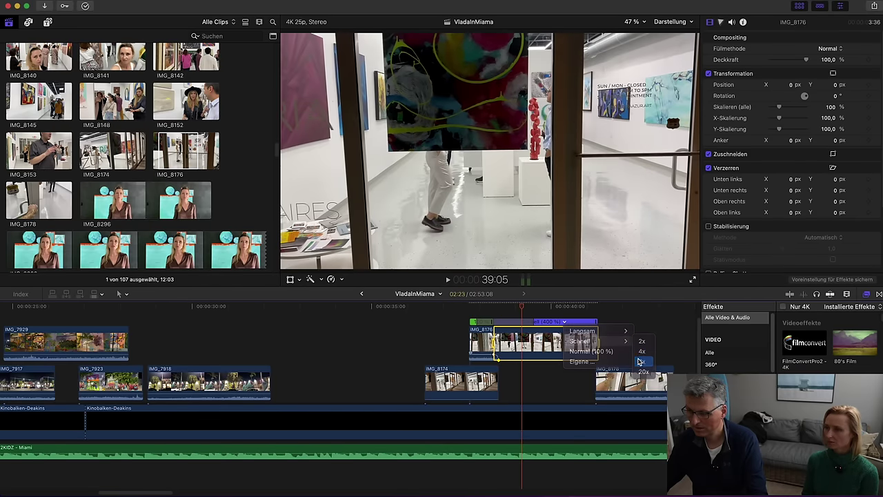
key("space")
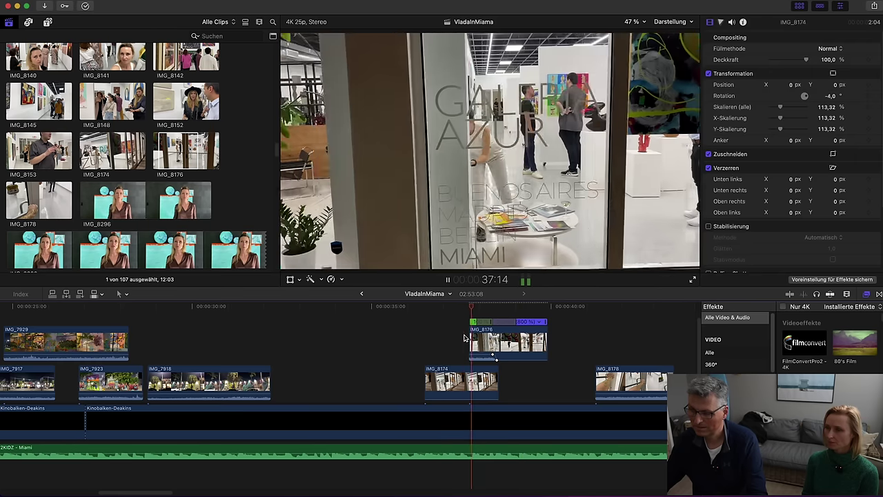
key("space")
Trim IMG_8176's end shorter and move IMG_8178 earlier in the storyline
left_click_drag(547, 339, 522, 339)
left_click_drag(605, 383, 538, 378)
key("space")
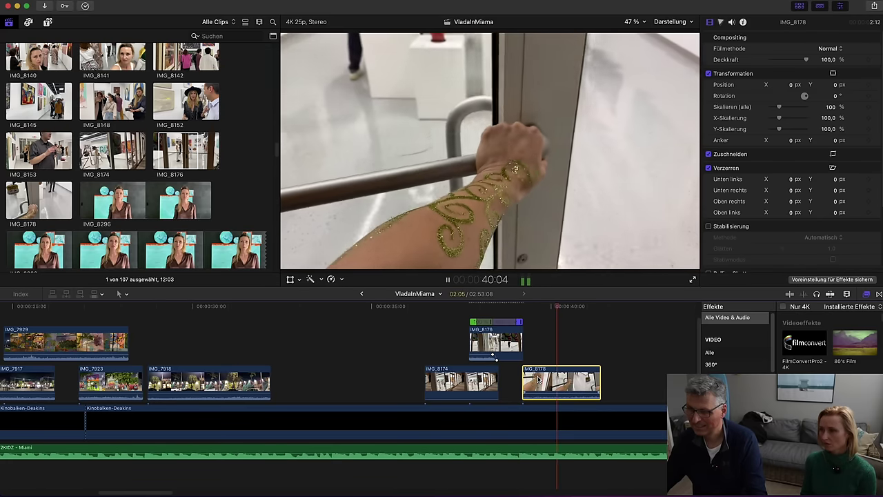
Review around 39:07–40:02 and set IMG_8178 to Fast 4x speed
key("space")
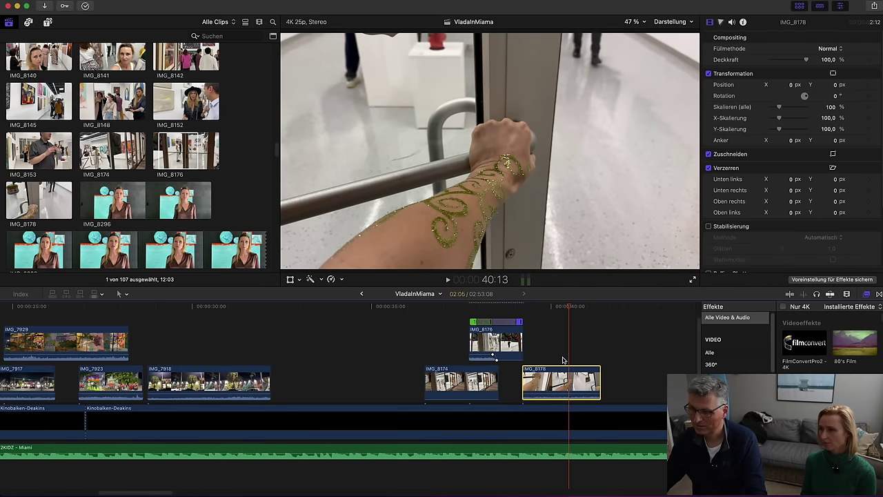
key("space")
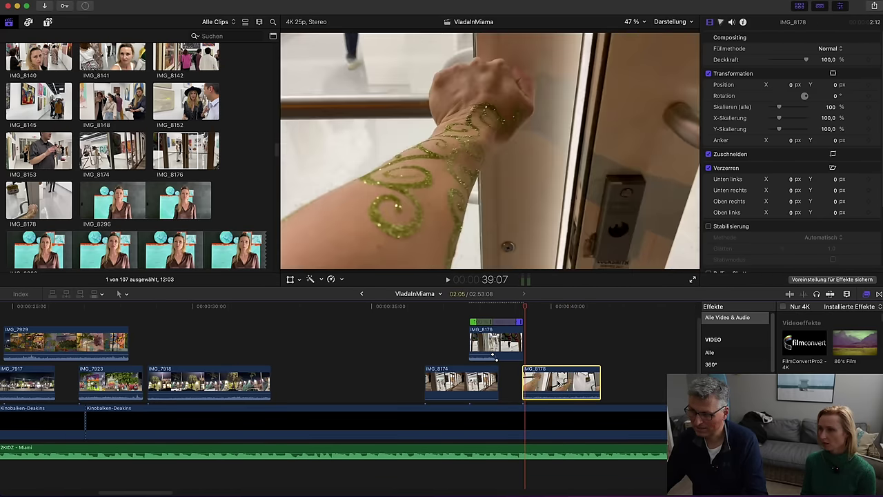
key("space")
left_click_drag(532, 308, 551, 318)
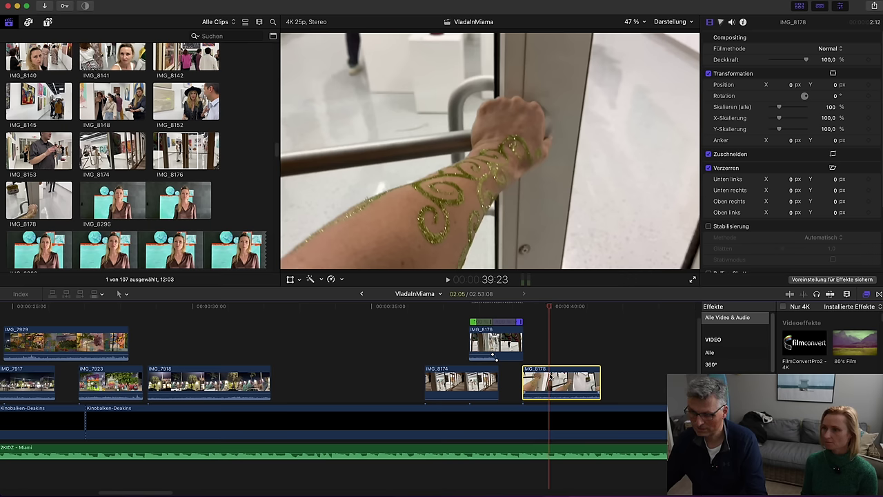
key("ctrl+v")
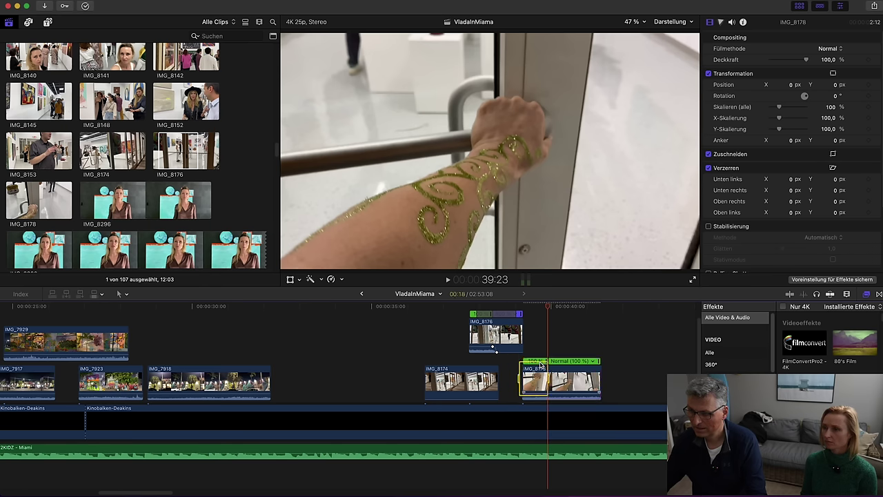
left_click(342, 280)
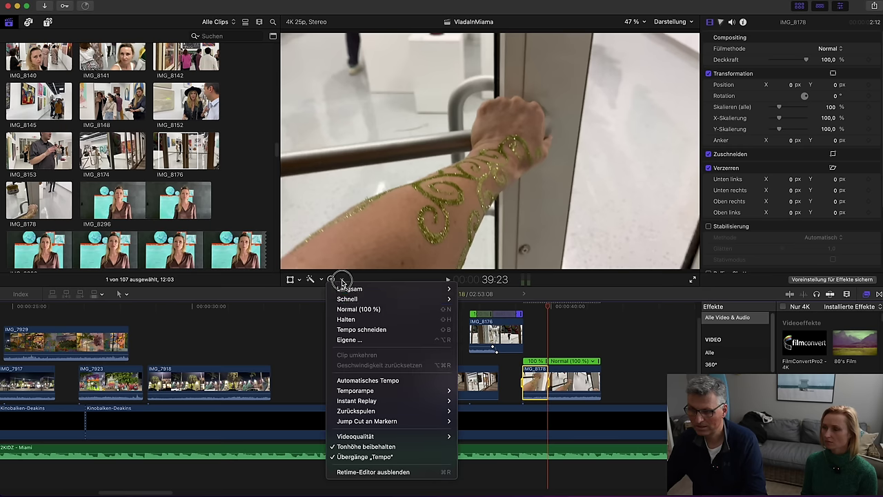
left_click(465, 309)
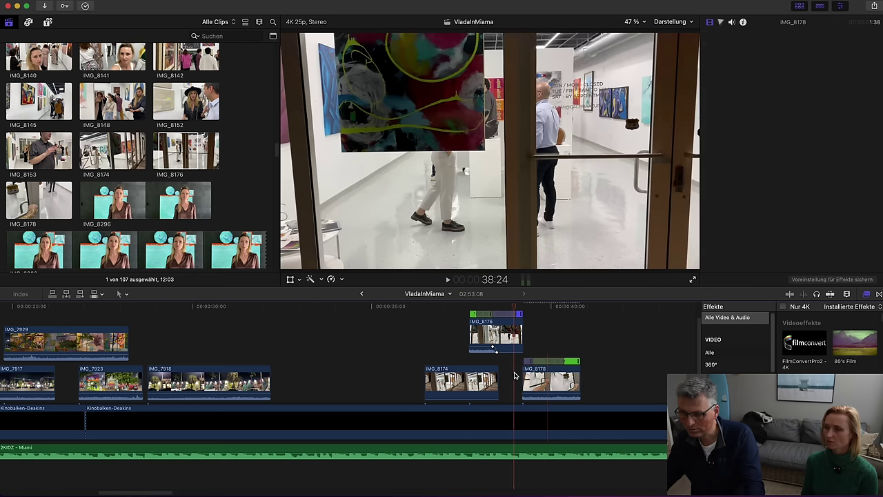
key("space")
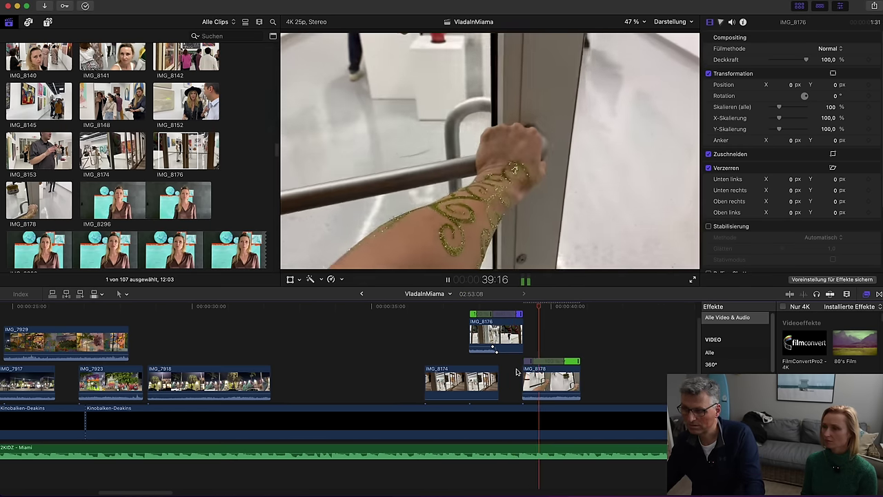
Extend IMG_8178's end by about 1:22 and replay it
key("space")
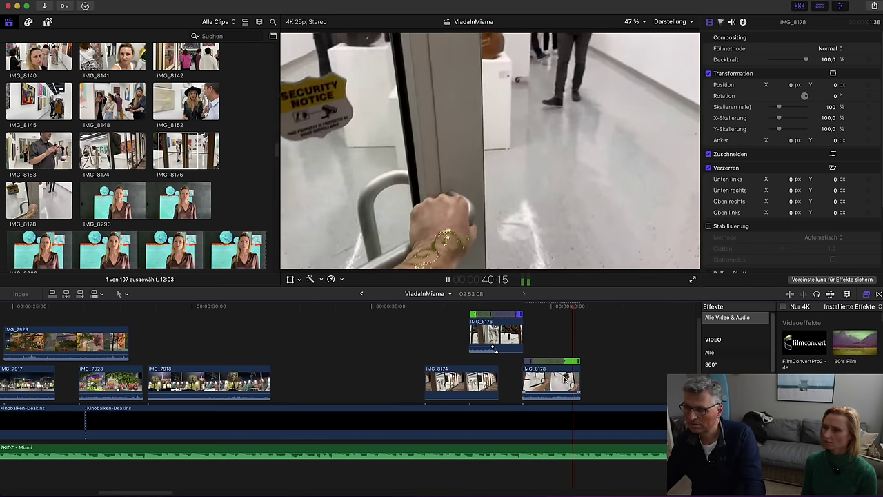
left_click_drag(577, 380, 649, 387)
left_click_drag(566, 312, 604, 309)
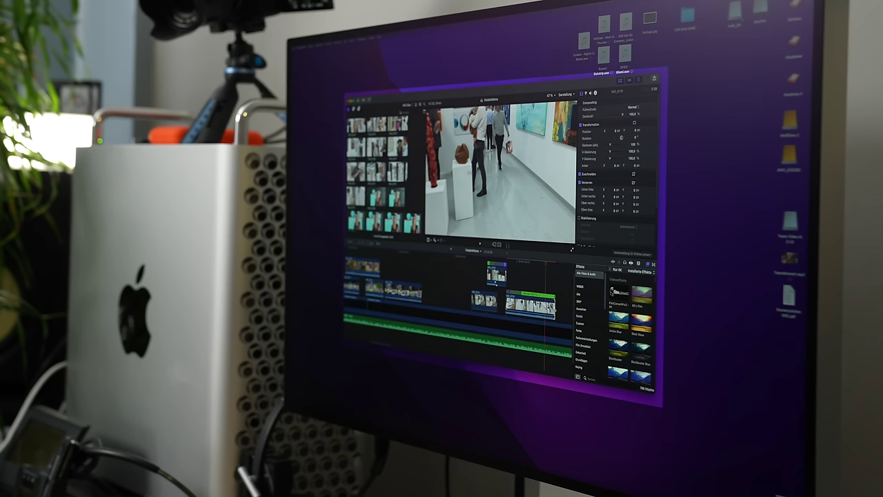
left_click(524, 286)
key("space")
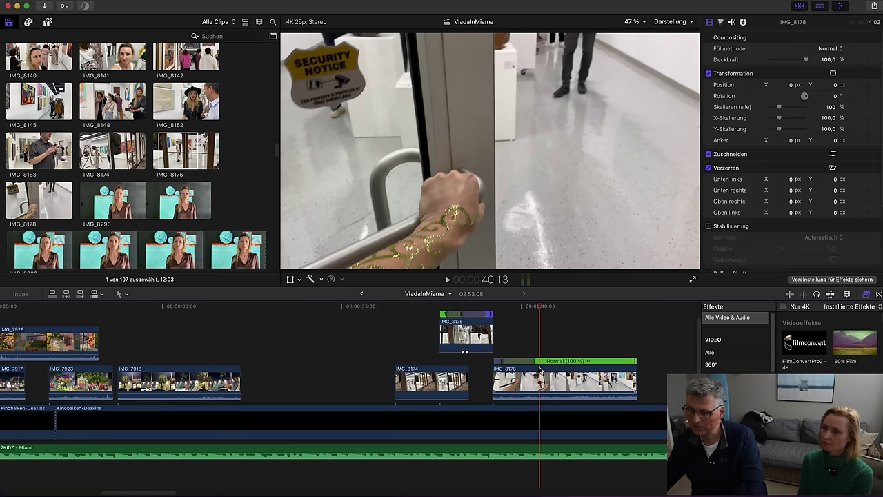
left_click(541, 371)
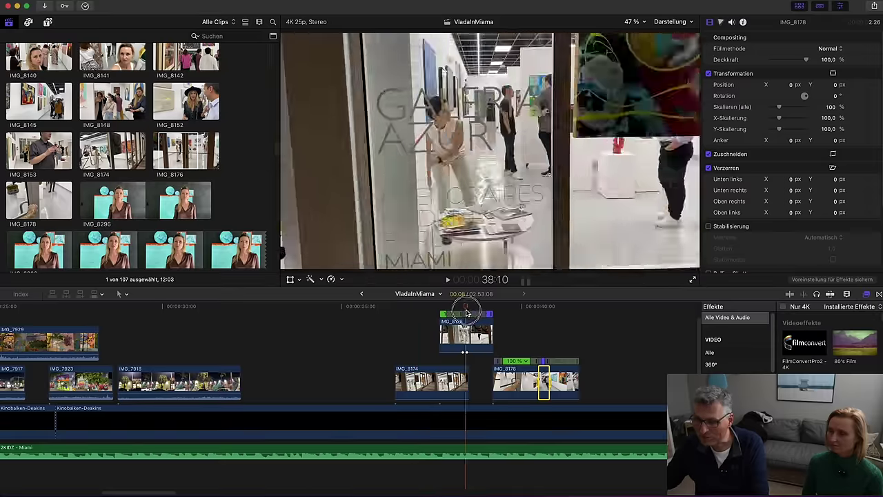
left_click_drag(465, 311, 99, 327)
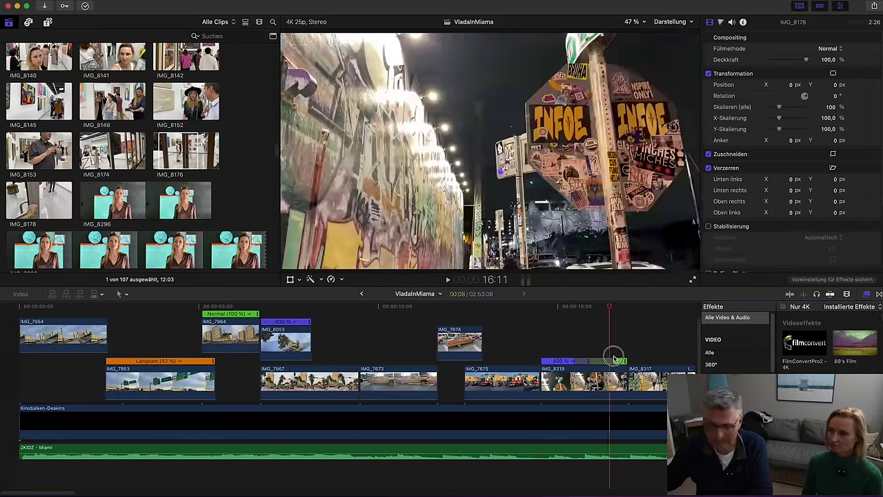
Move IMG_7929 later in the timeline and shorten its end
scroll(614, 357, "right", 10)
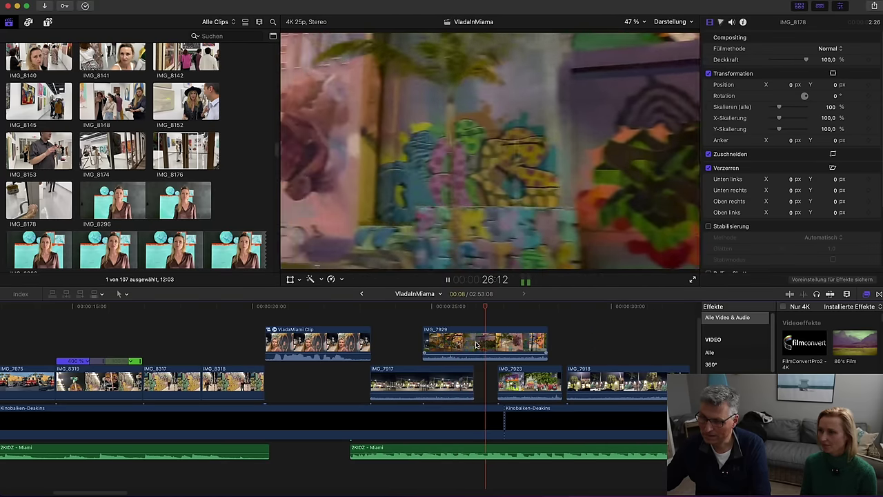
left_click_drag(458, 345, 568, 349)
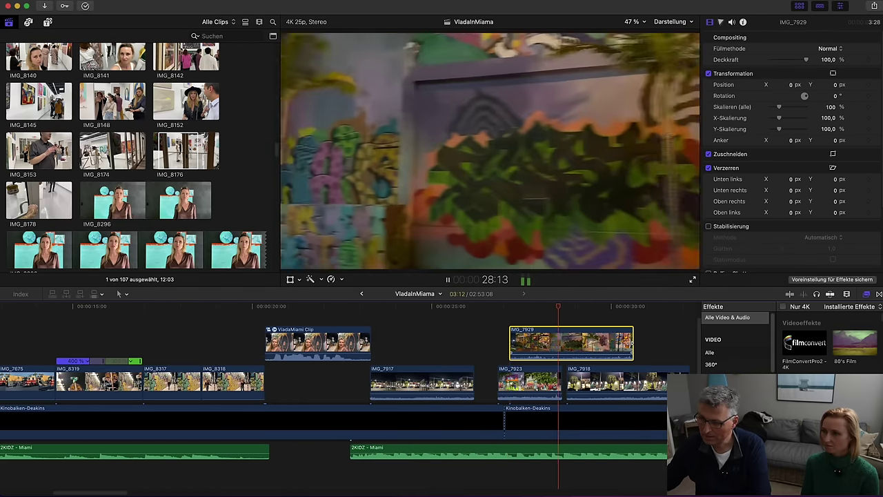
key("space")
left_click_drag(633, 341, 584, 342)
key("space")
key("space")
Shift IMG_7923 and IMG_7918 later and marquee-select the group of clips
left_click_drag(487, 378, 597, 393)
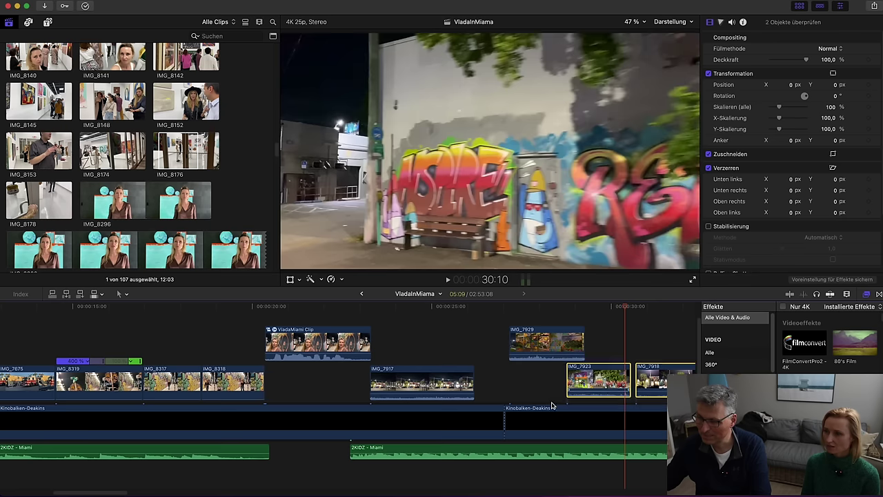
left_click_drag(113, 494, 137, 494)
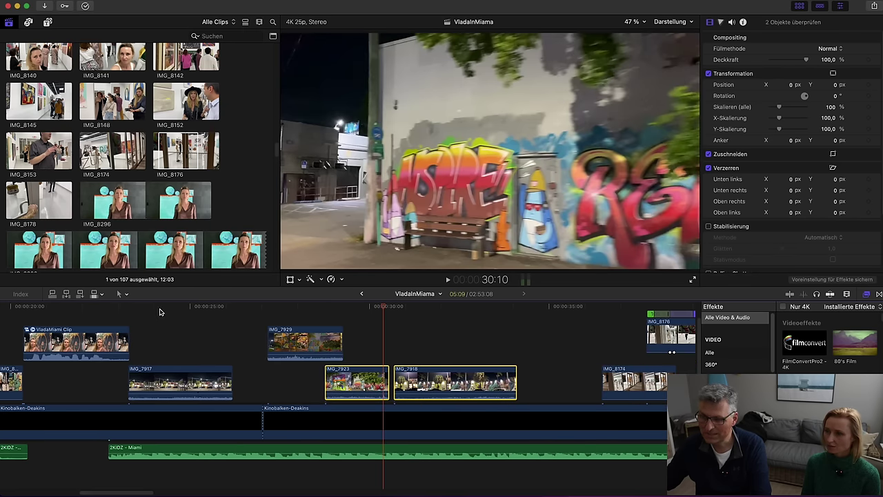
left_click(152, 308)
left_click_drag(147, 319, 597, 418)
left_click_drag(612, 310, 671, 338)
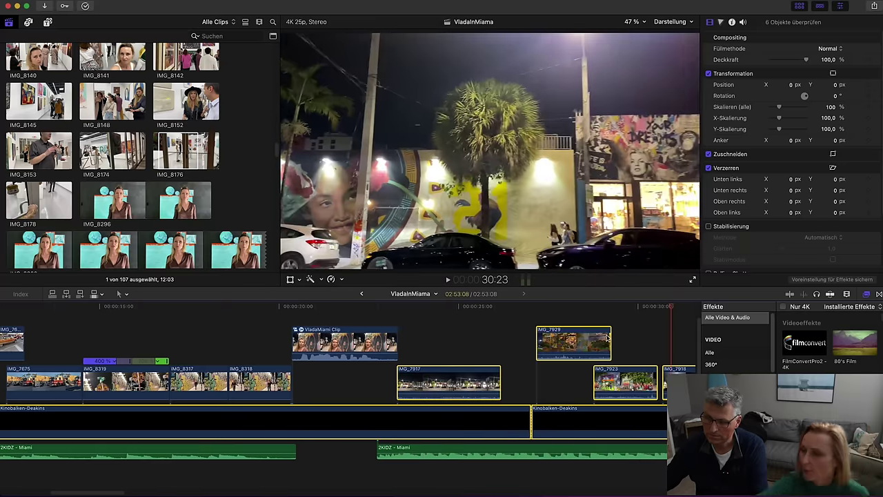
Overwrite the VladaMiami Clip into the storyline gap at 20:01 and extend its end
left_click(280, 338)
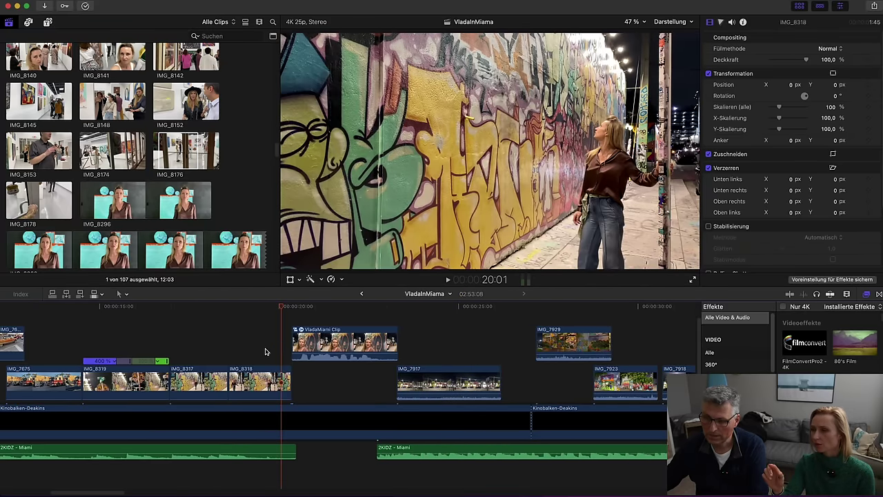
left_click(395, 340)
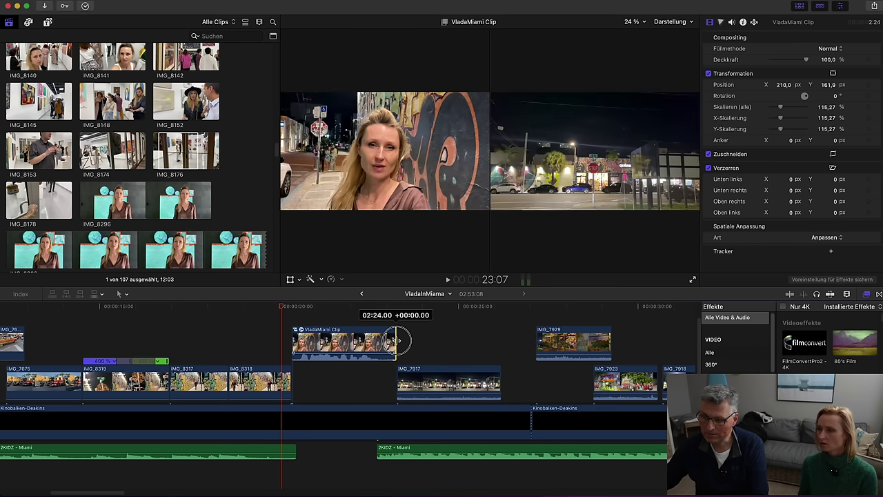
key("alt+super+Down")
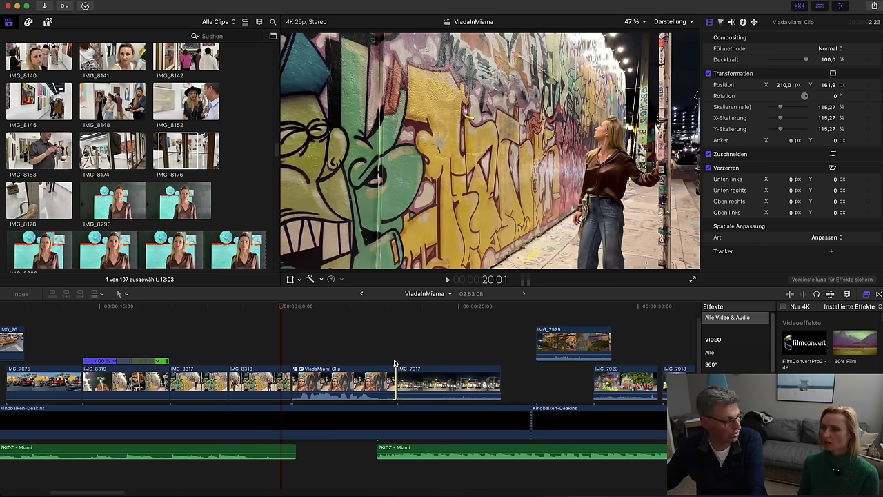
left_click_drag(395, 380, 400, 381)
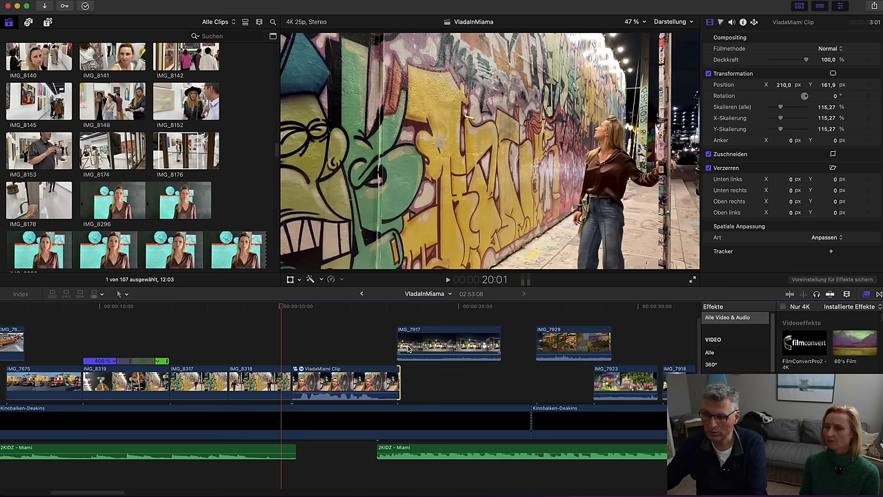
left_click_drag(401, 371, 447, 376)
Shorten the VladaMiami Clip's end again and review the cut into IMG_7917
left_click(409, 316)
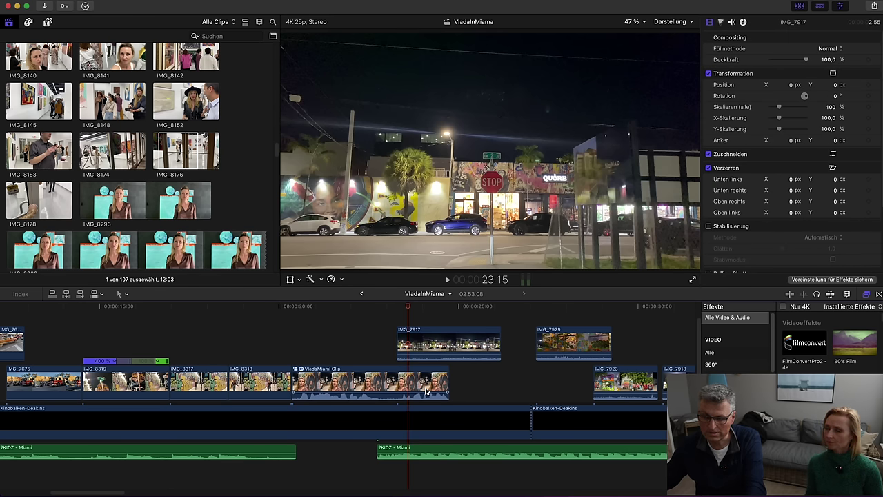
key("space")
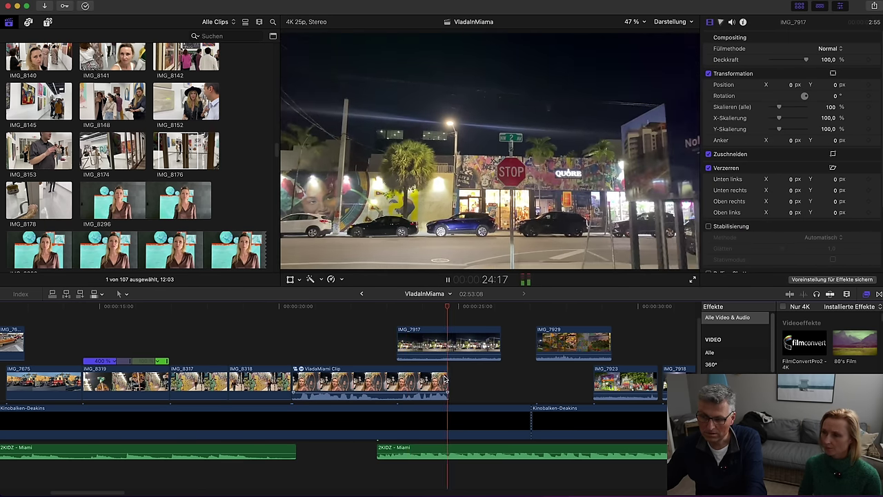
left_click_drag(446, 376, 397, 370)
left_click_drag(369, 306, 329, 329)
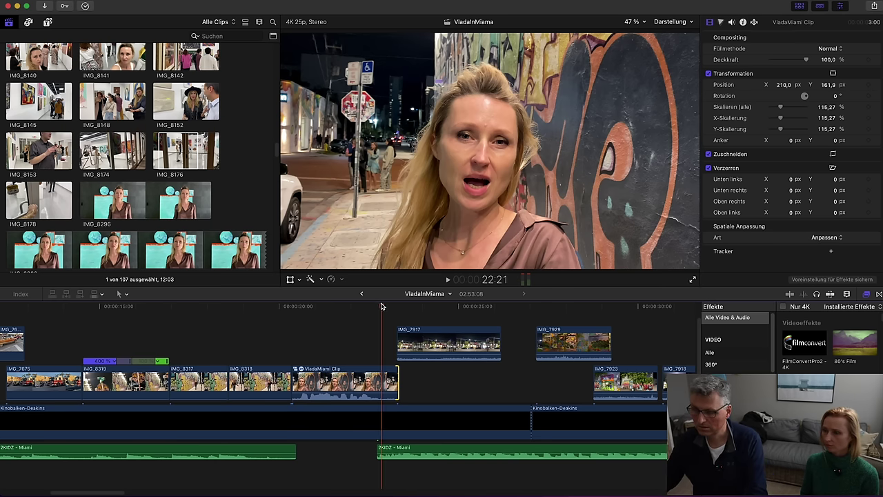
key("space")
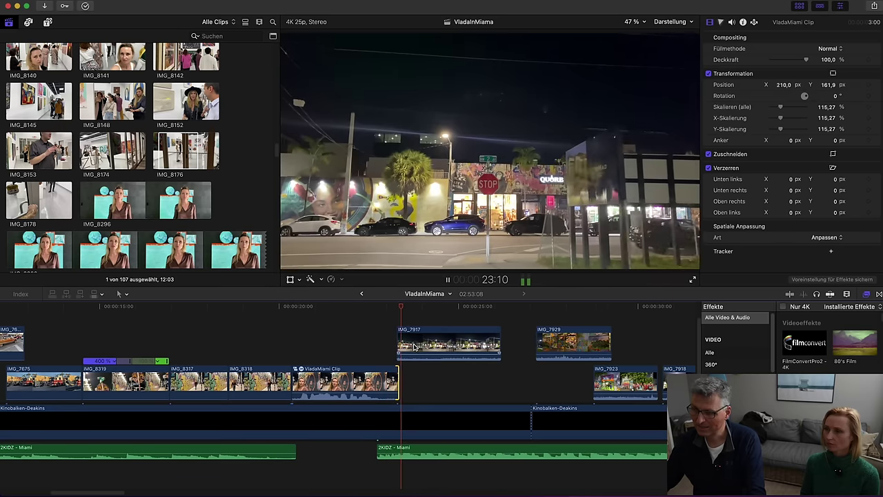
key("space")
Trim IMG_7917's end so it finishes well before IMG_7929
left_click_drag(495, 343, 452, 343)
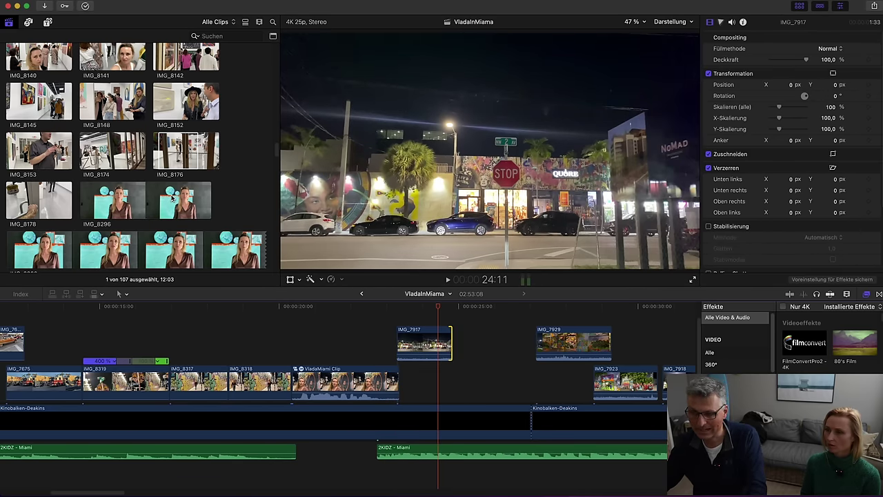
scroll(172, 198, "down", 5)
left_click(326, 341)
Preview clips and drop IMG_8007 onto the timeline above IMG_7917
key("space")
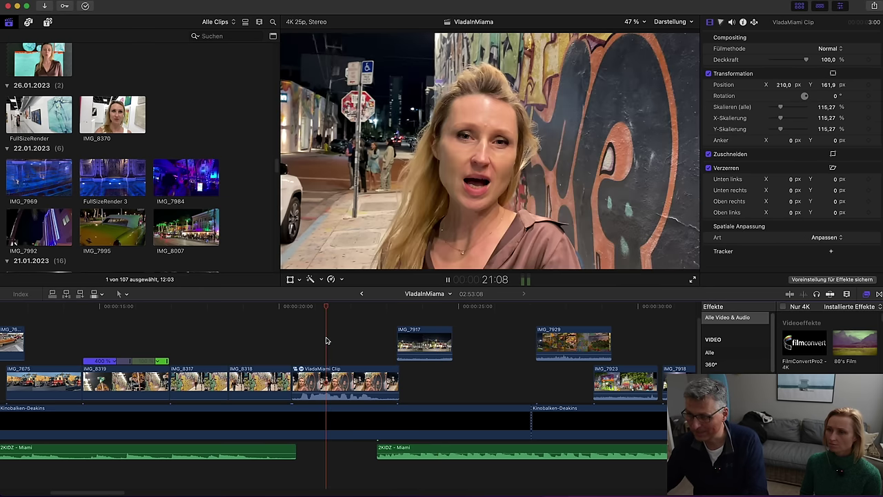
key("space")
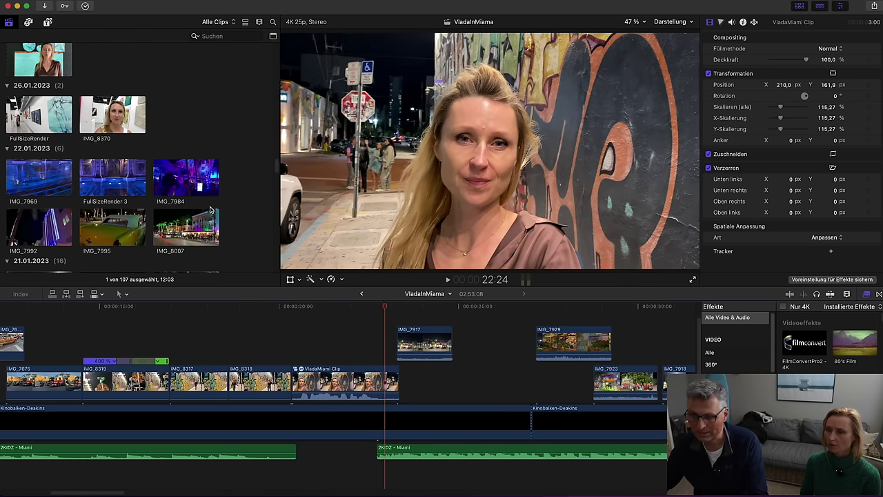
left_click(120, 177)
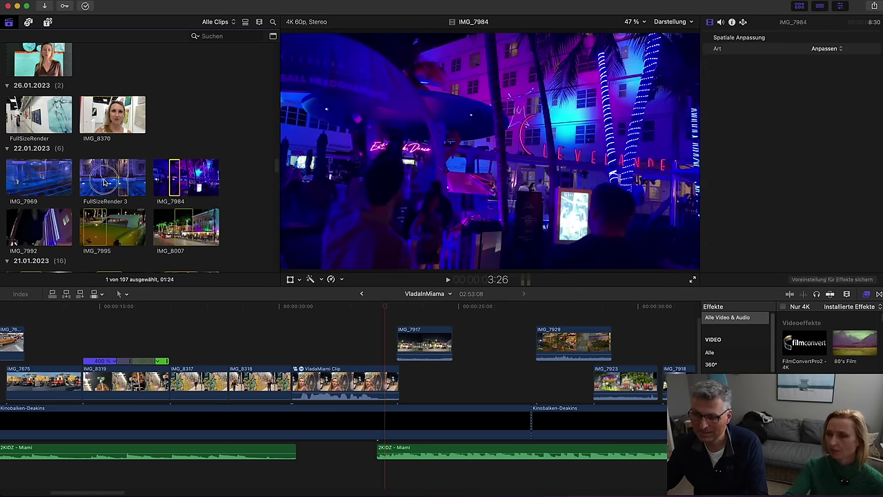
left_click(165, 222)
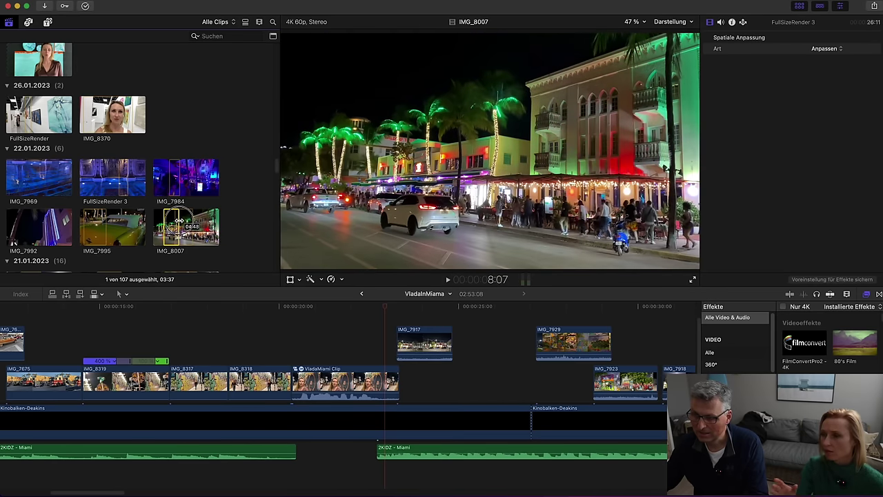
left_click_drag(165, 225, 383, 314)
Lift IMG_7917 up a lane and slot IMG_8007 directly after the VladaMiami Clip
left_click_drag(426, 366, 584, 349)
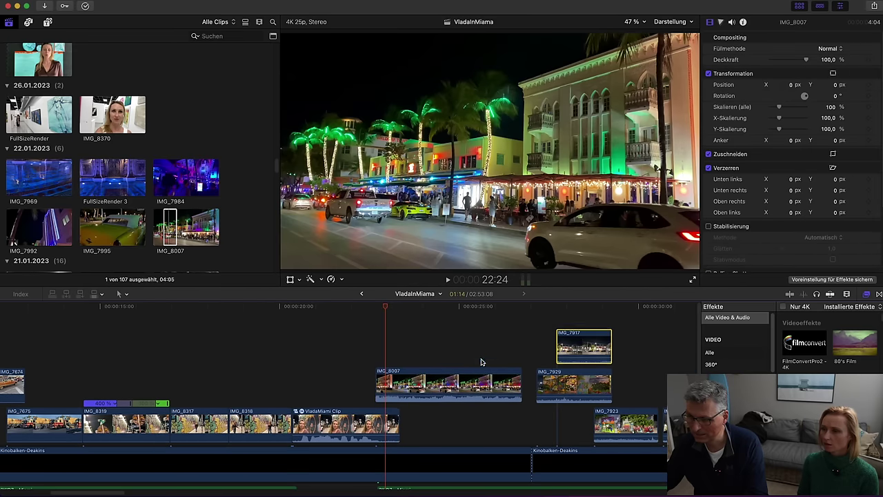
left_click(377, 306)
key("space")
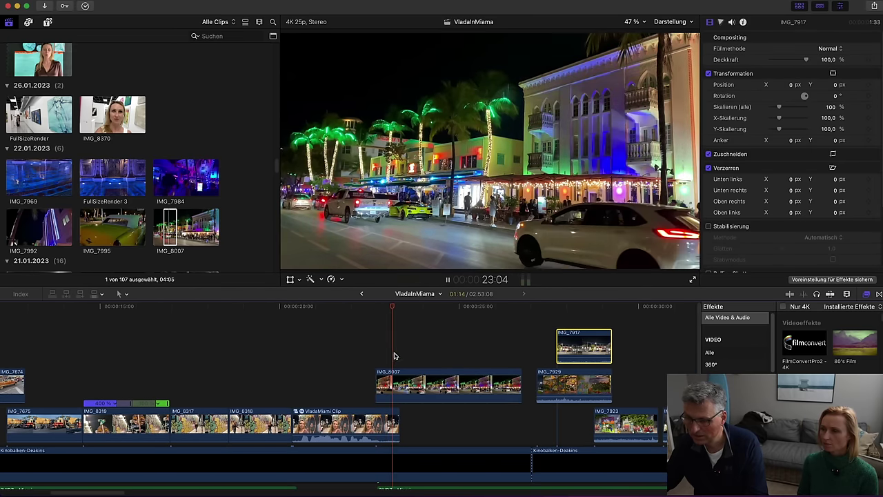
key("space")
scroll(408, 326, "down", 3)
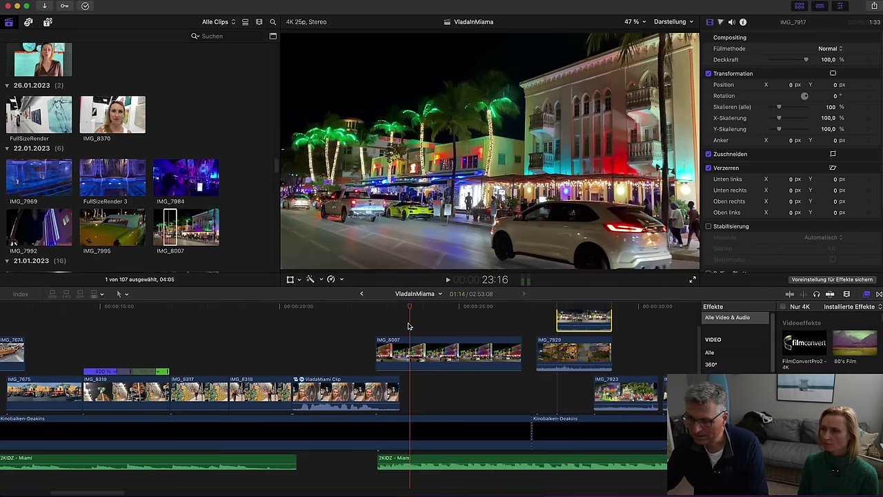
left_click(406, 304)
left_click_drag(377, 340, 408, 381)
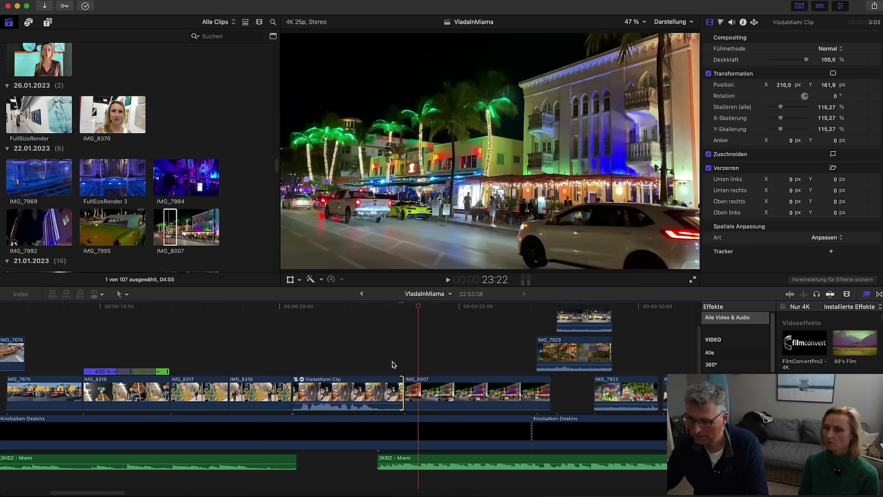
Shorten the VladaMiami Clip's end by one frame, undoing a trial lift out of the storyline
left_click_drag(388, 460, 390, 460)
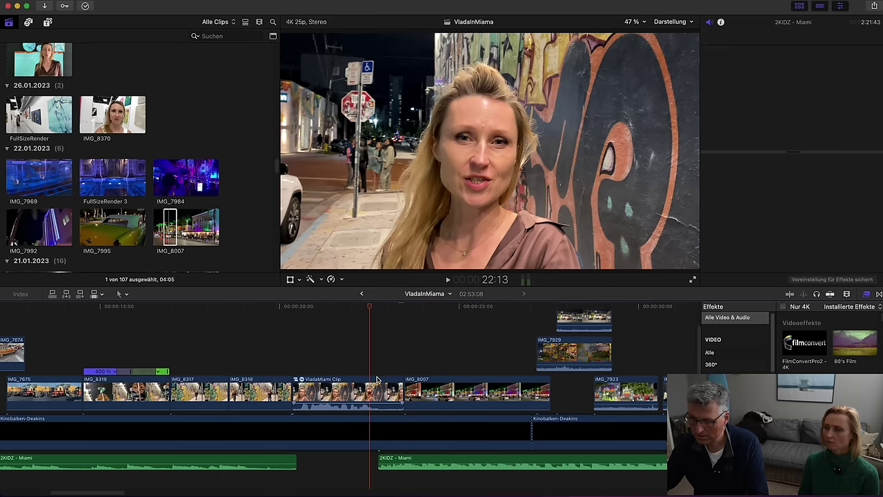
left_click_drag(402, 388, 399, 389)
key("space")
left_click_drag(412, 402, 396, 371)
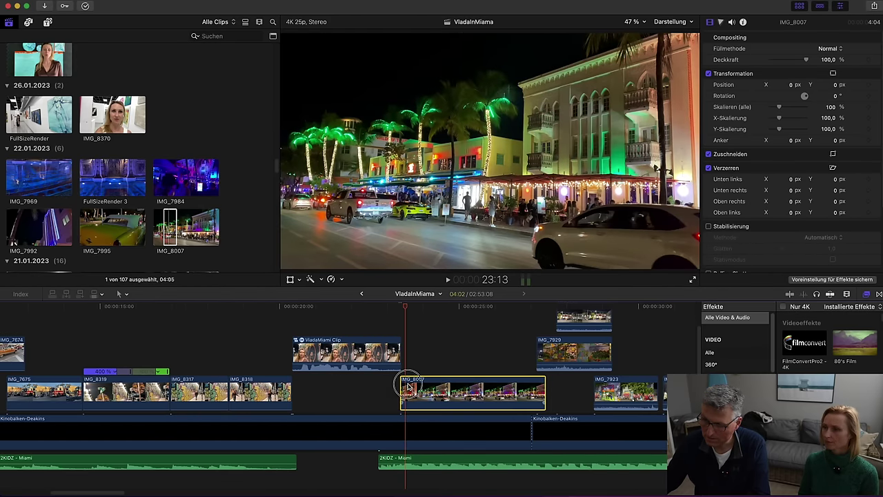
key("super+z")
Review from 22:22 and trim IMG_8007's end shorter, undoing the trial IMG_7929 move
left_click(388, 356)
key("space")
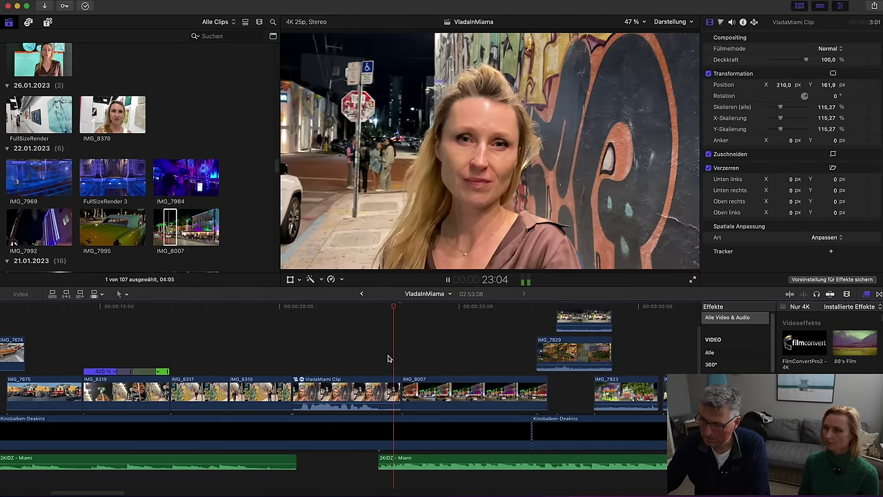
left_click(384, 354)
key("space")
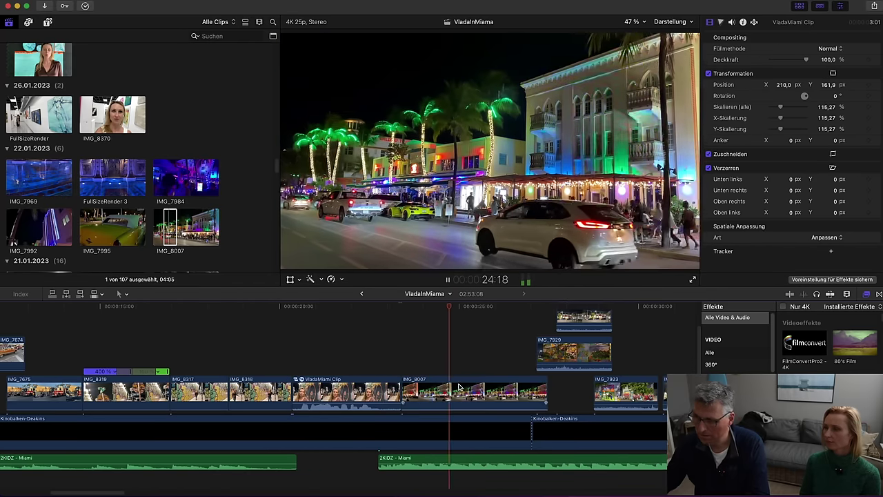
key("space")
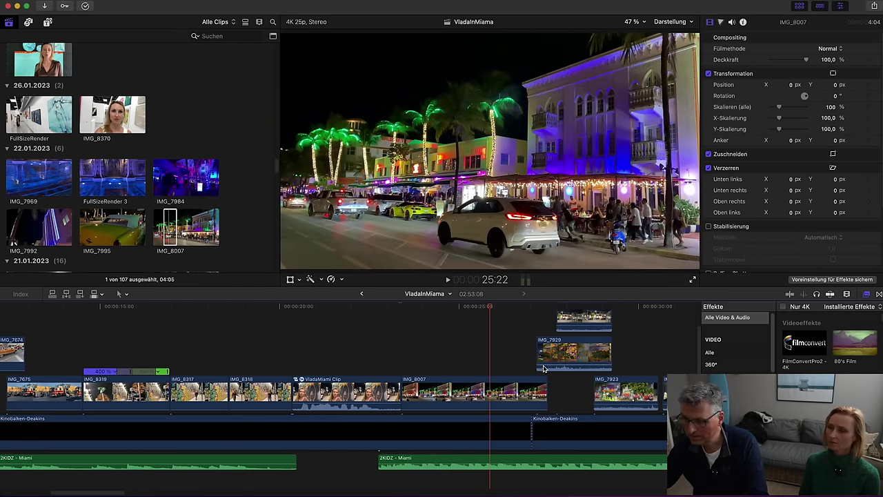
left_click_drag(547, 379, 512, 381)
key("space")
key("space")
key("super+z")
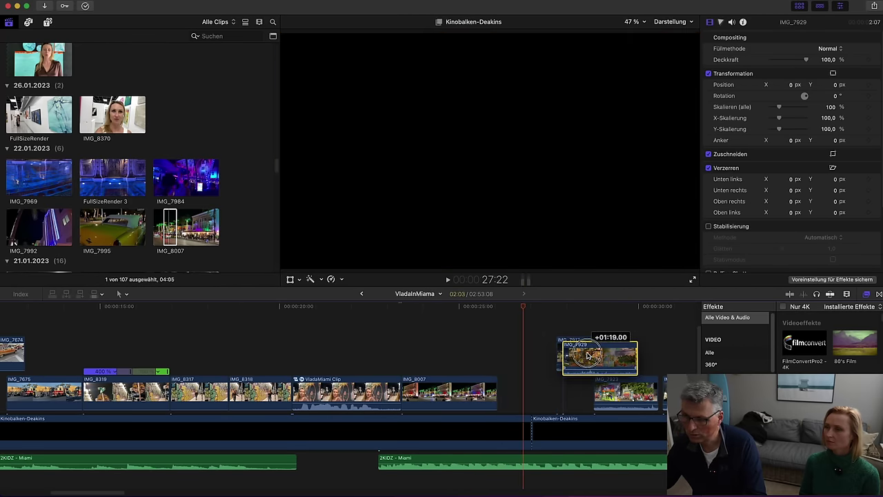
left_click(478, 305)
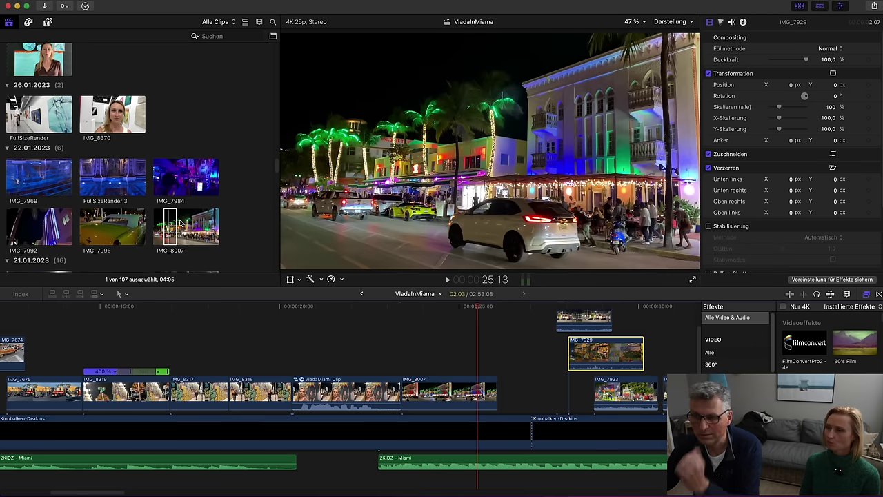
scroll(115, 185, "down", 2)
Connect a marked range of the IMG_7995 car clip and extend its start earlier
left_click_drag(109, 183, 508, 371)
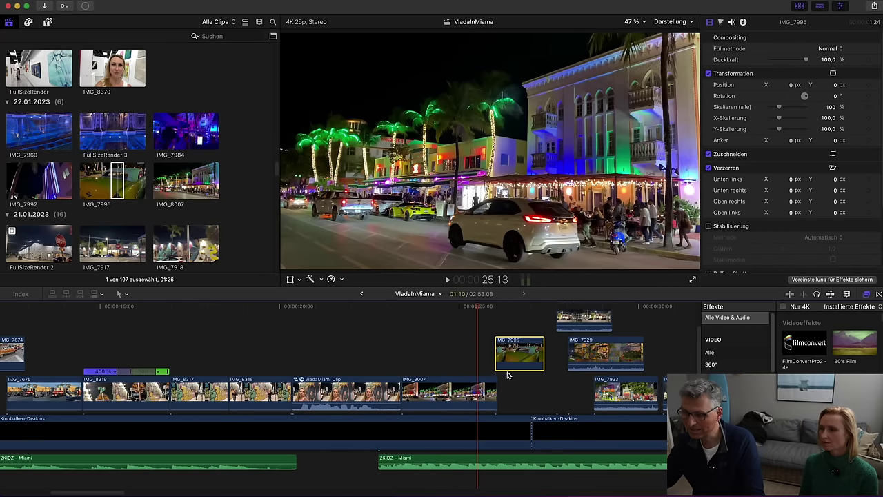
key("space")
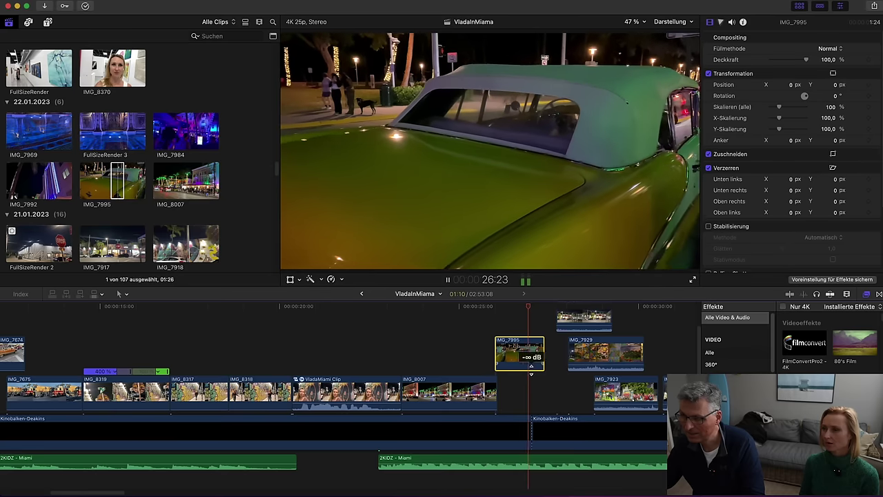
left_click_drag(542, 357, 581, 355)
left_click_drag(532, 312, 470, 311)
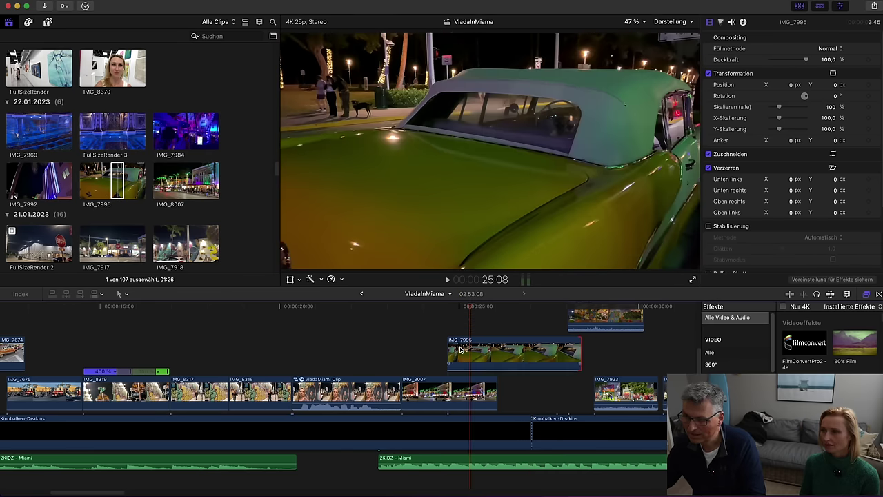
left_click_drag(451, 351, 336, 352)
left_click(343, 309)
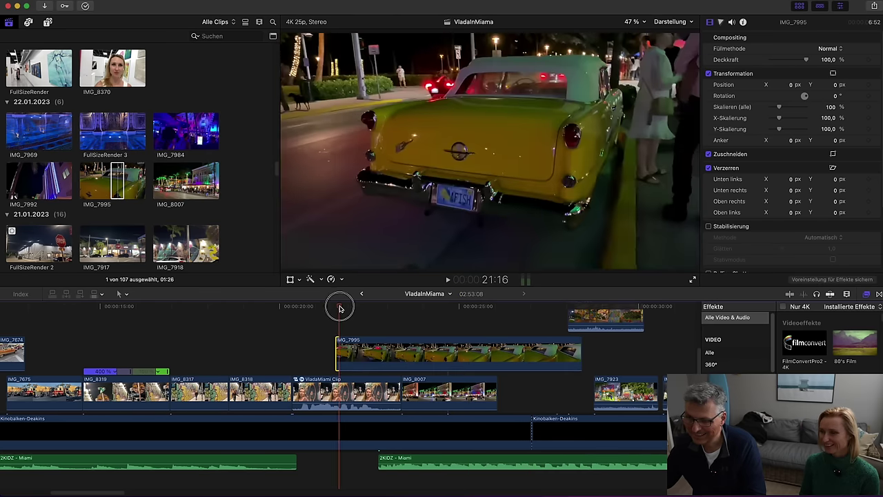
left_click_drag(342, 308, 399, 311)
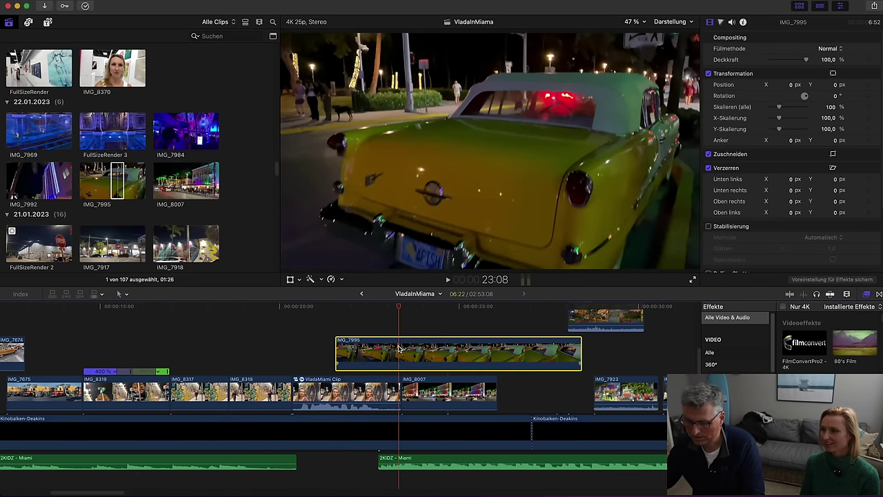
Blade IMG_7995, delete the right piece, move it above the gap and trim it to 1:21
key("super+b")
key("Delete")
left_click_drag(374, 355, 530, 358)
key("space")
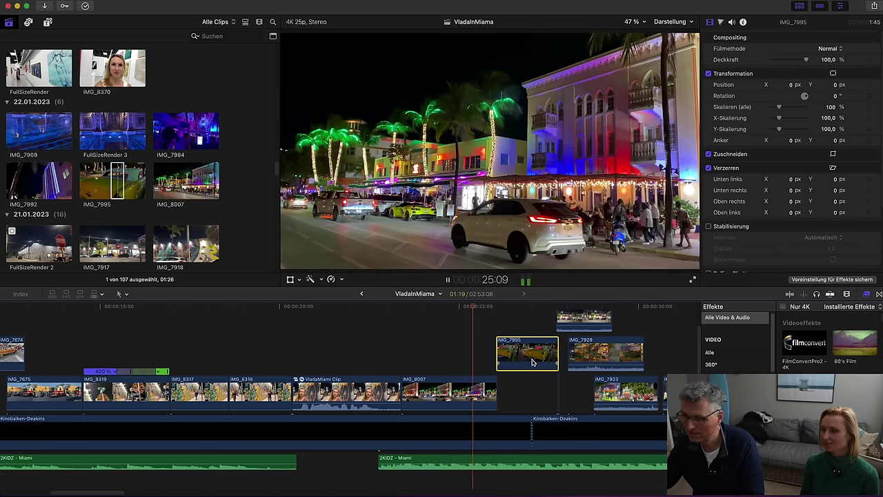
key("space")
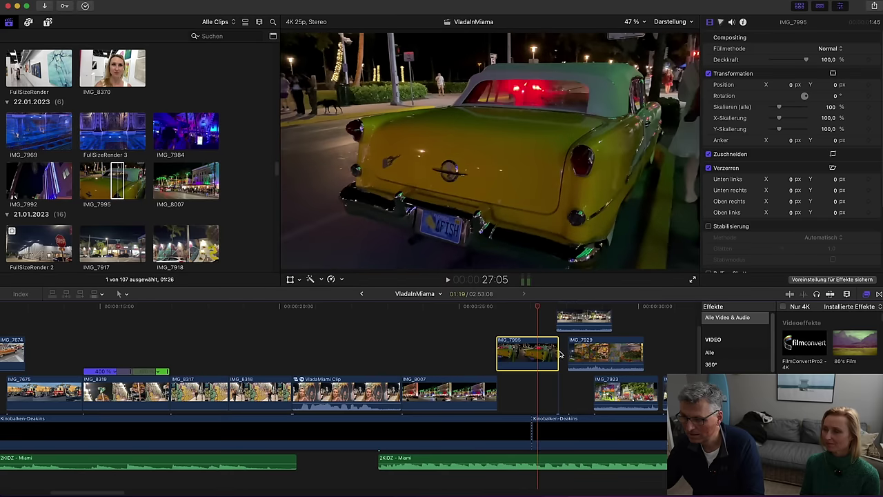
left_click_drag(554, 349, 544, 355)
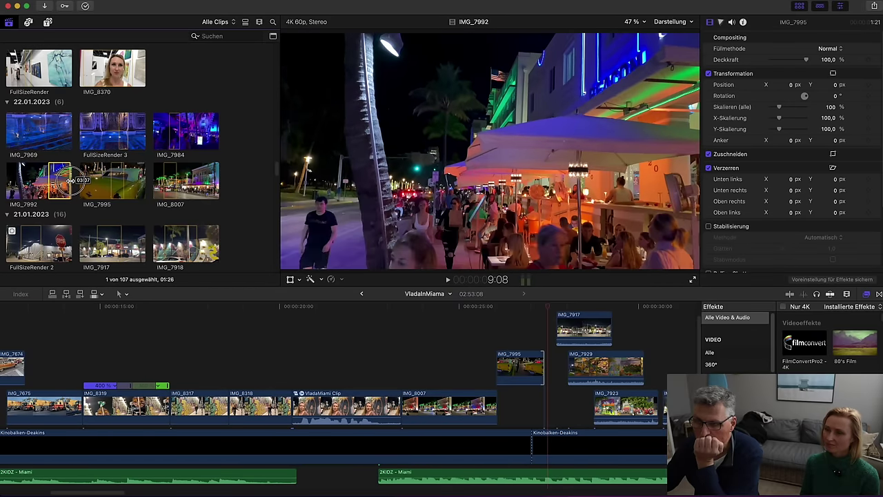
Connect IMG_7992 near 25 seconds, shifting IMG_7917 later and IMG_7992 earlier
left_click(62, 182)
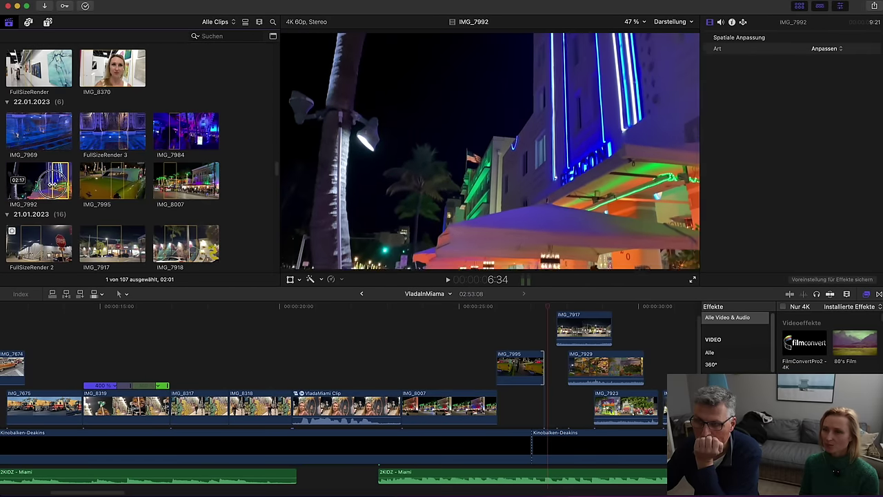
left_click_drag(43, 183, 506, 341)
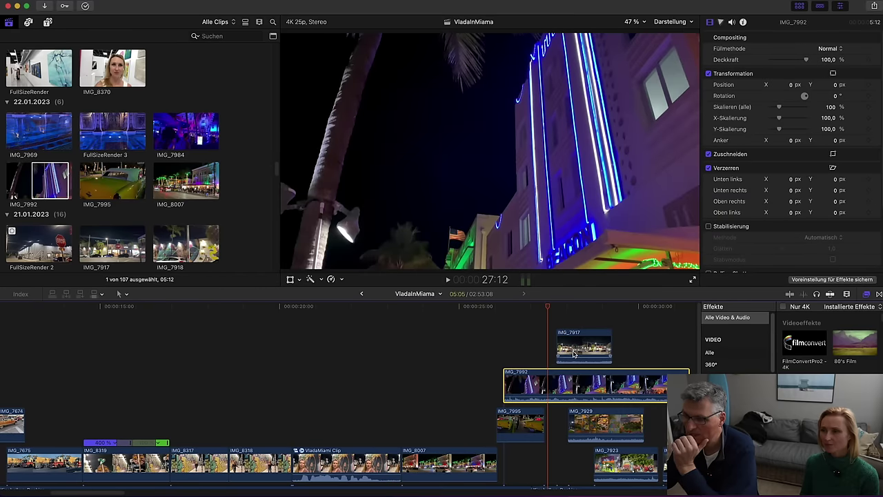
left_click_drag(574, 353, 643, 354)
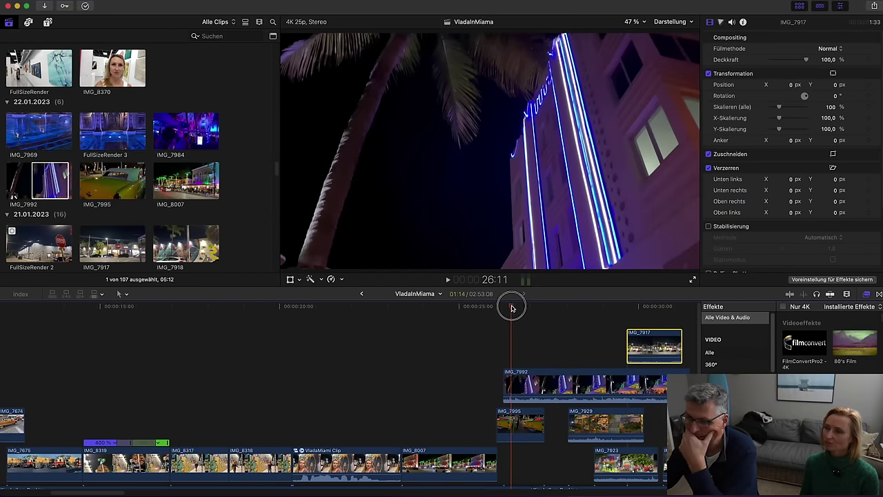
left_click_drag(610, 382, 541, 382)
left_click_drag(565, 307, 607, 364)
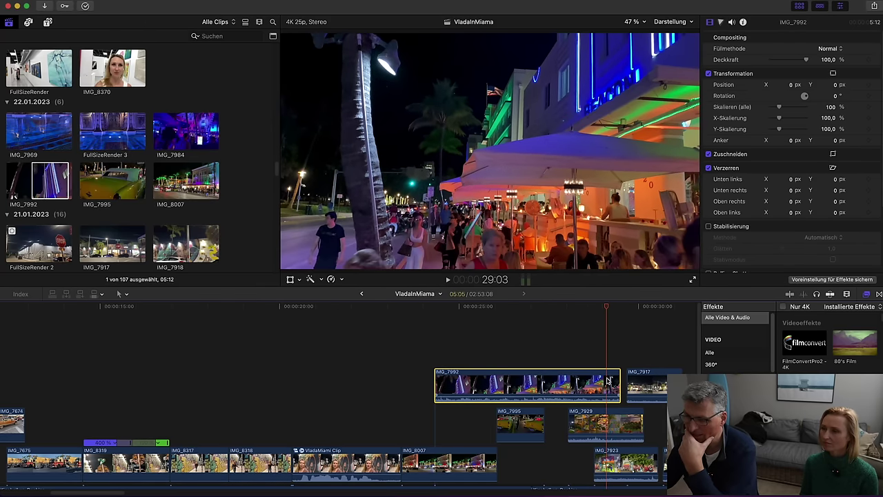
Speed up IMG_7992 with a Schnell speed and drop it into the storyline gap before IMG_7923
key("ctrl+v")
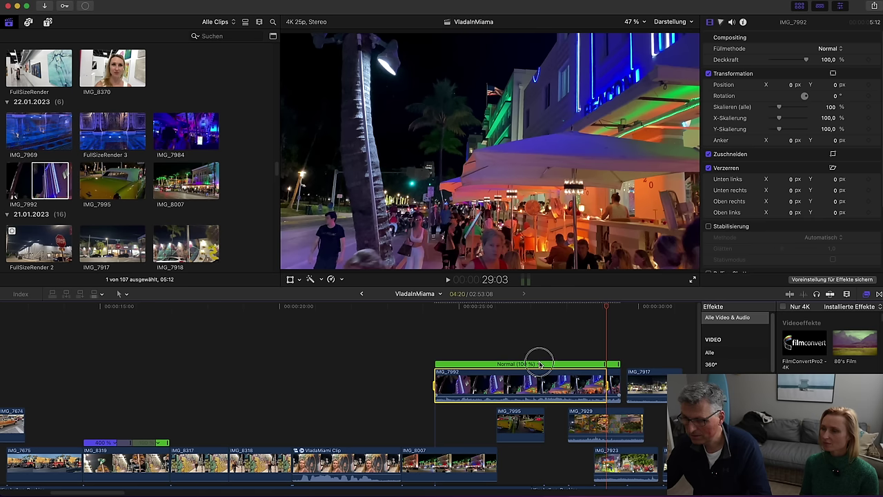
left_click(540, 365)
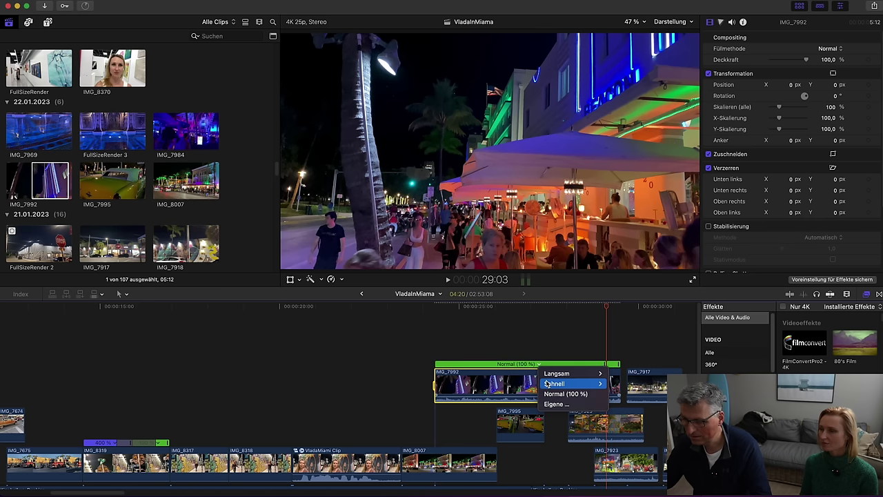
left_click(616, 404)
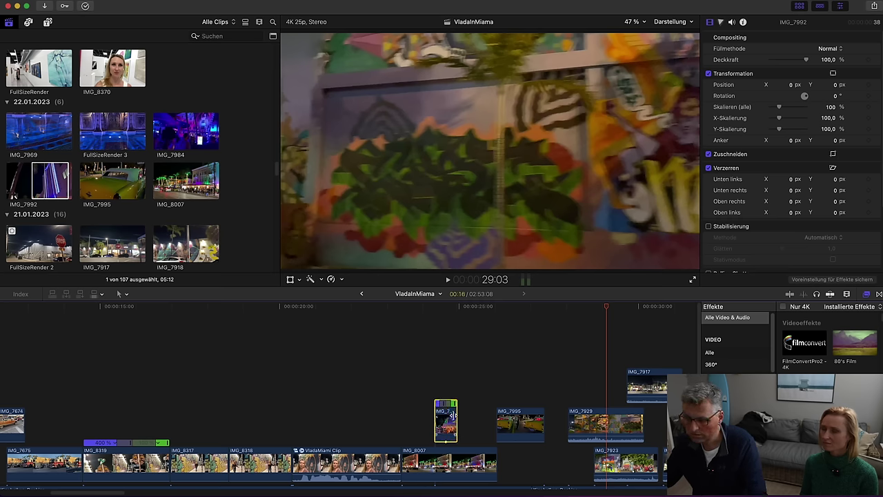
left_click_drag(448, 420, 542, 357)
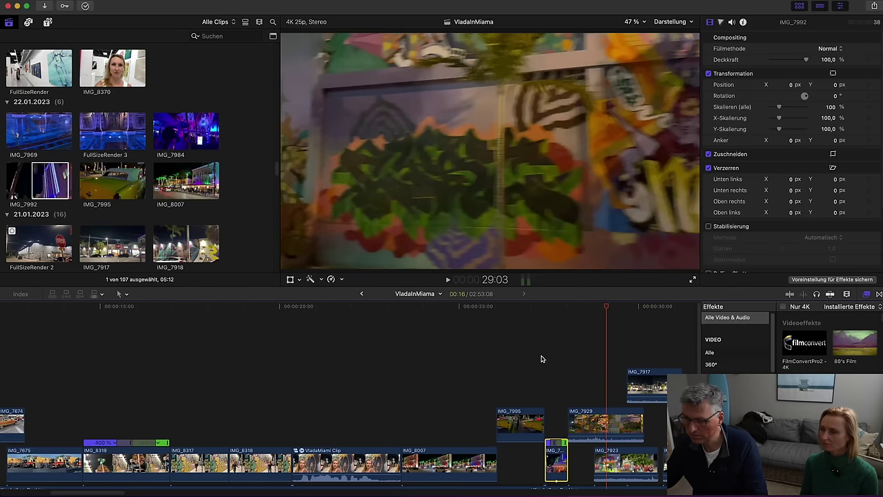
key("space")
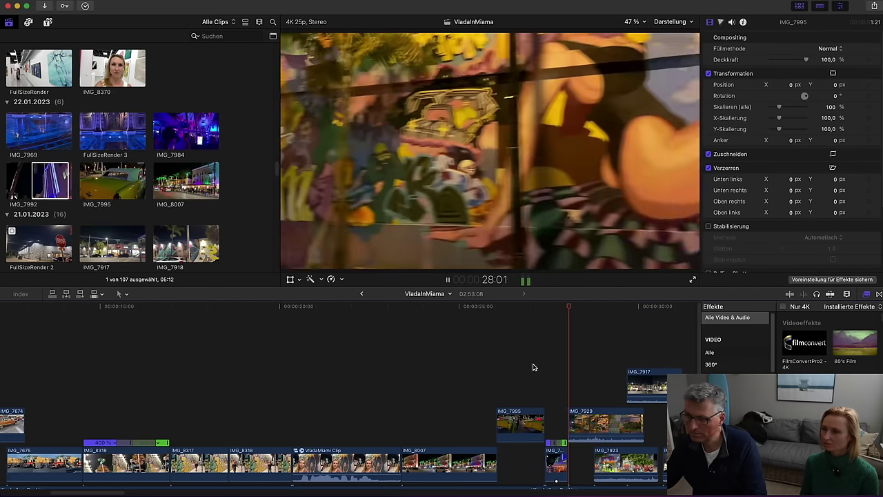
key("space")
scroll(124, 487, "right", 5)
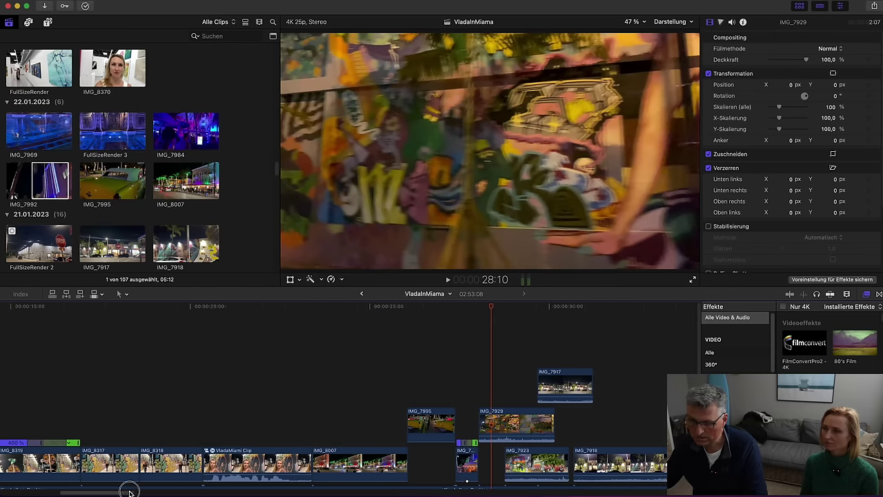
scroll(314, 431, "down", 2)
key("super+z")
key("super+z")
key("super+z")
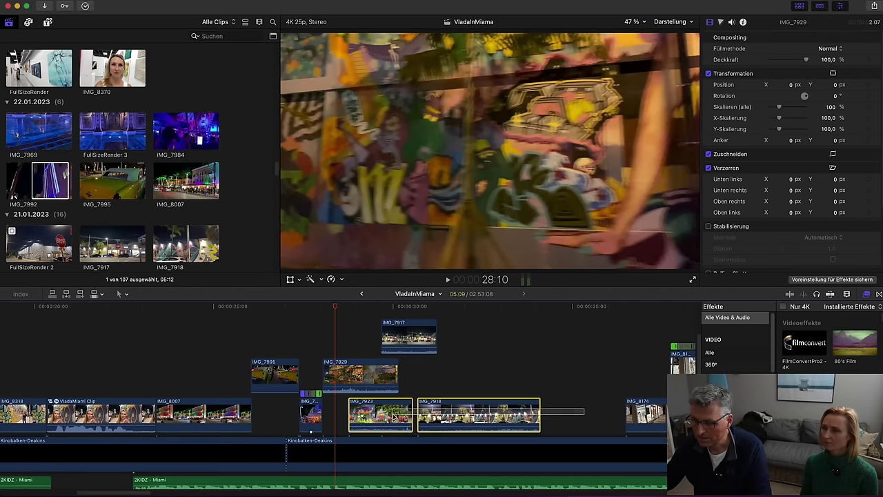
left_click(292, 362)
key("space")
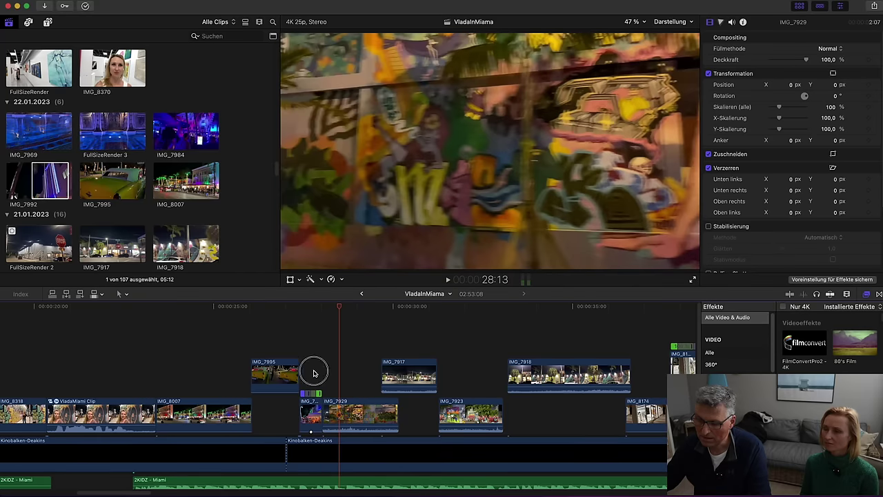
key("space")
key("super+z")
left_click_drag(321, 411, 338, 412)
left_click(334, 394)
mouse_move(342, 412)
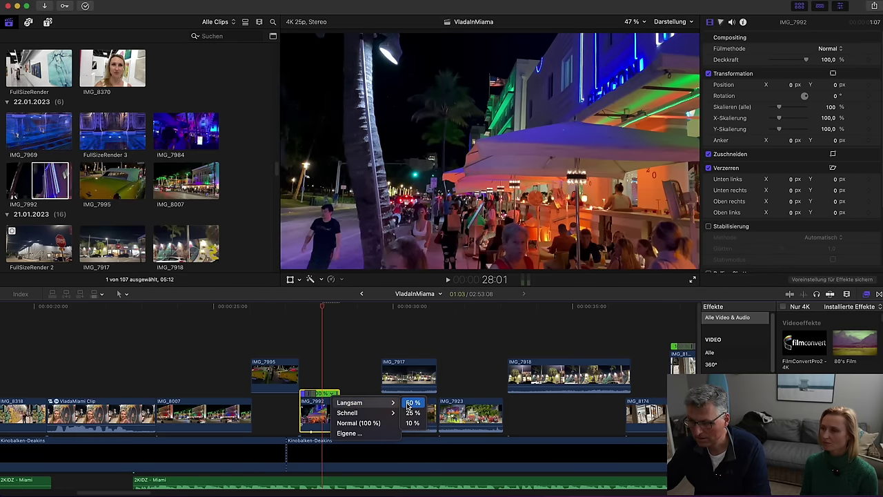
left_click(412, 403)
key("space")
key("space")
mouse_move(370, 409)
left_mouse_down()
mouse_move(347, 412)
mouse_move(385, 414)
left_mouse_up()
left_click(263, 331)
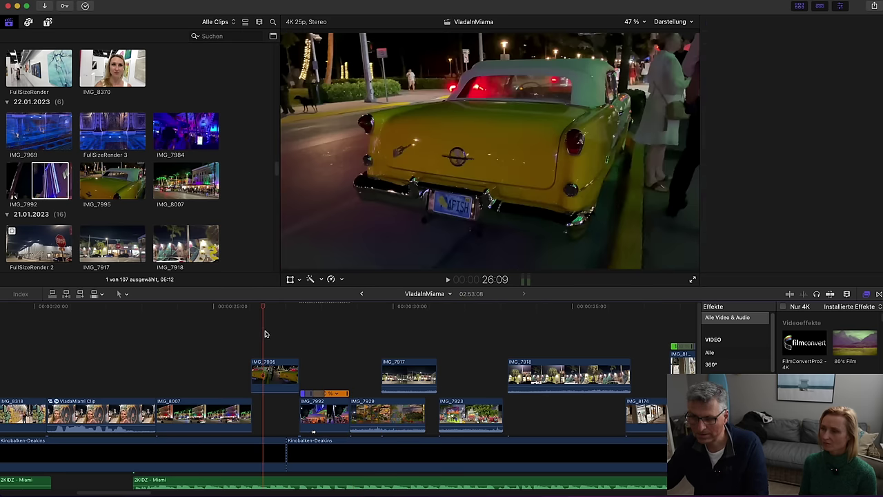
key("space")
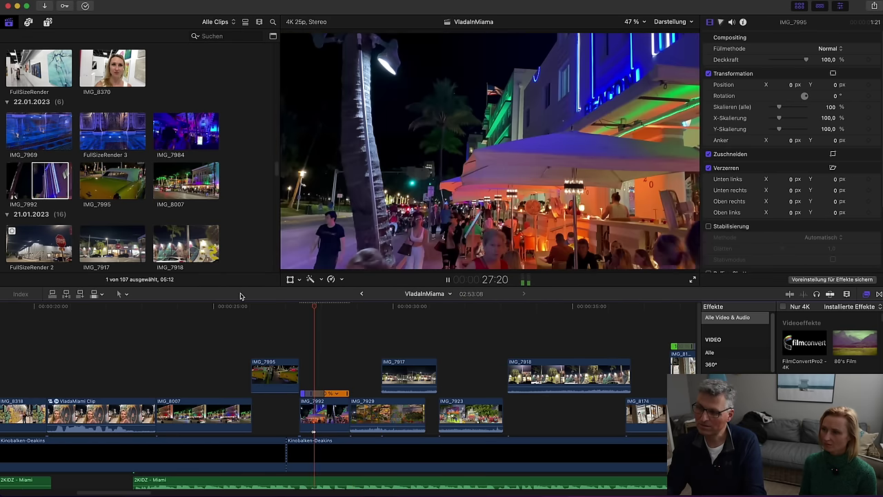
key("space")
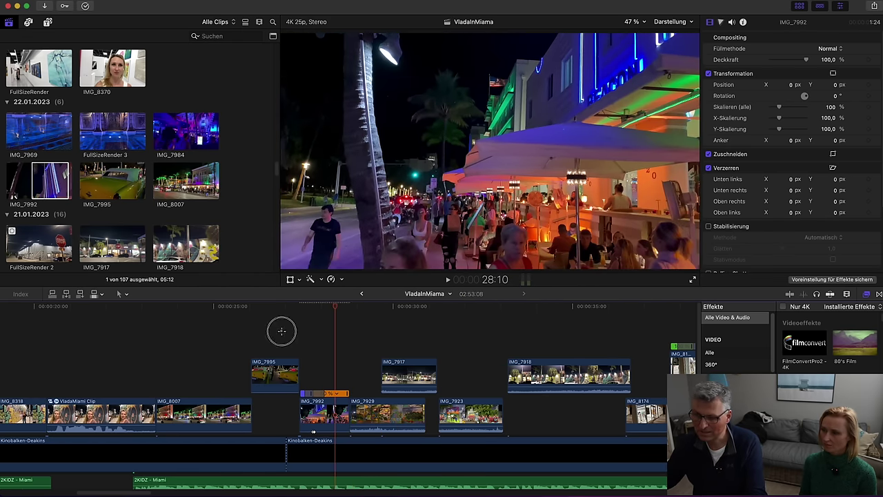
left_click(281, 332)
key("space")
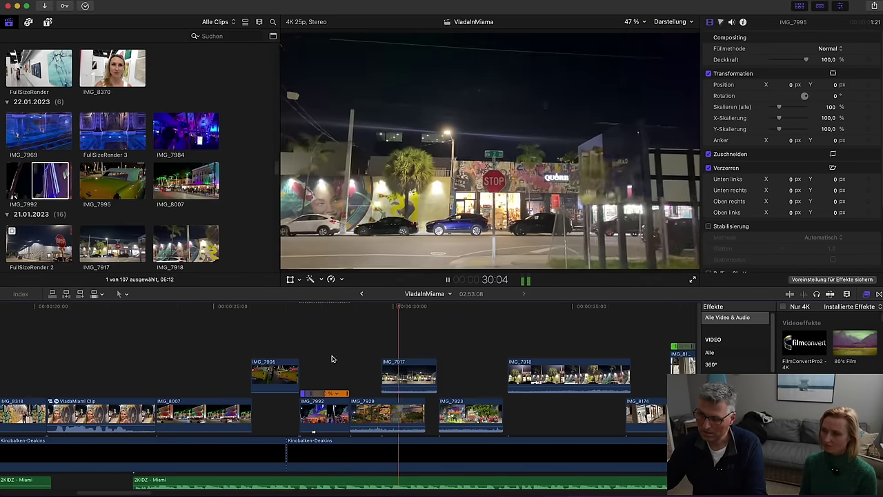
left_click_drag(324, 418, 462, 378)
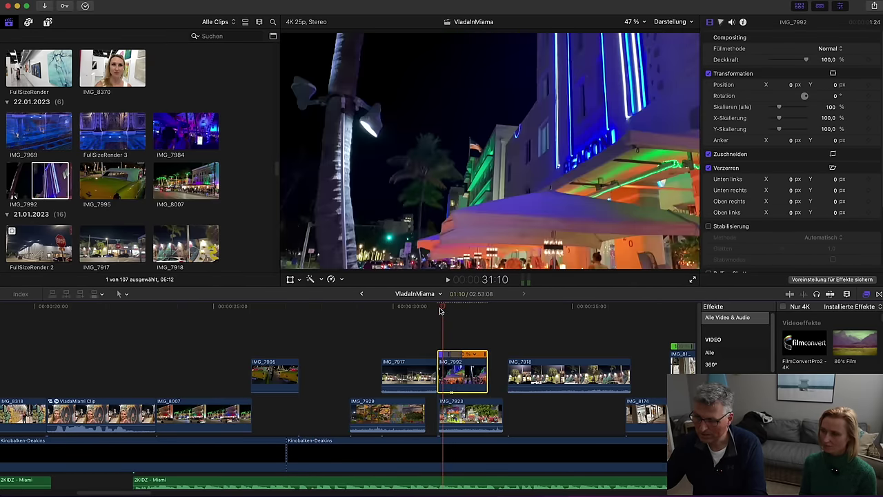
left_click(428, 308)
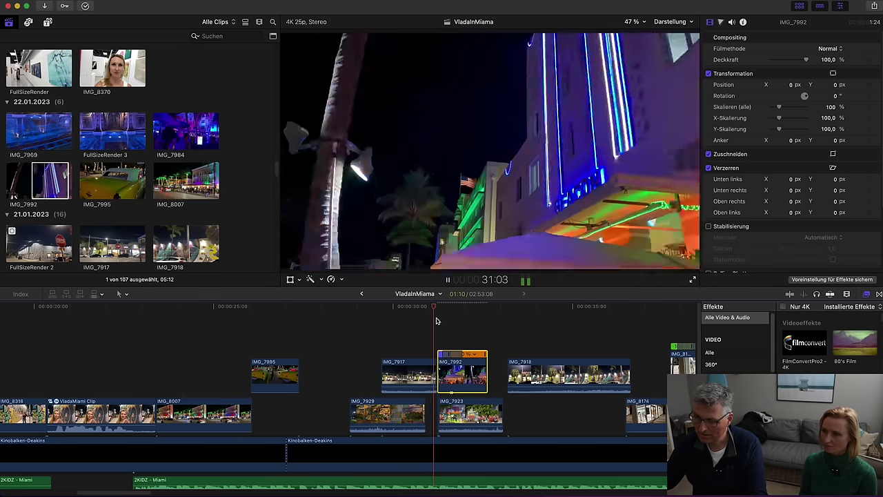
key("space")
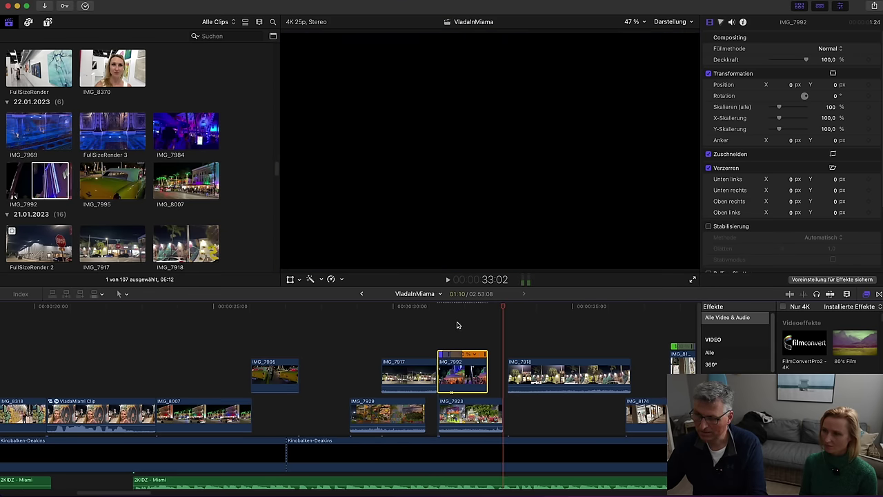
left_click(440, 308)
key("space")
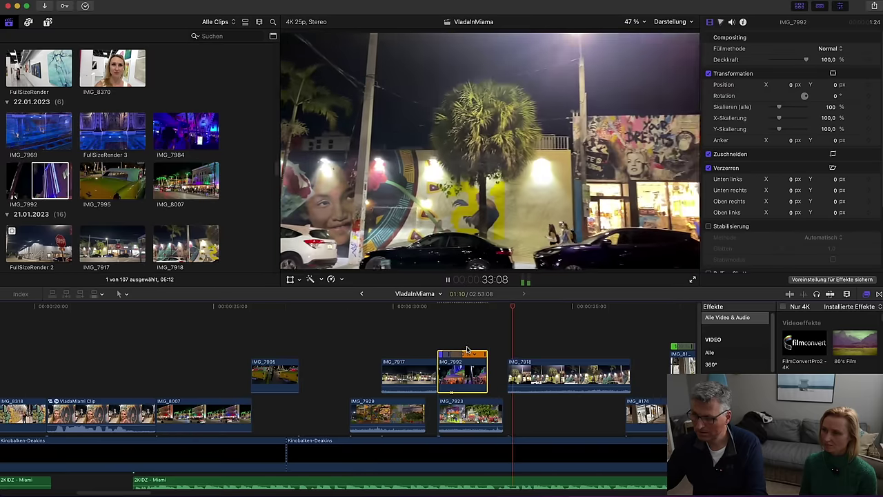
key("space")
scroll(522, 378, "down", 2)
key("space")
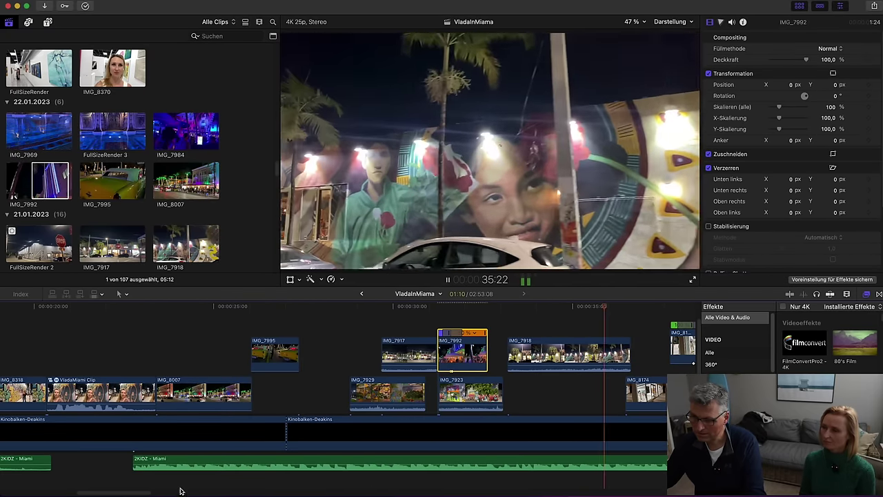
left_click_drag(137, 492, 173, 493)
key("space")
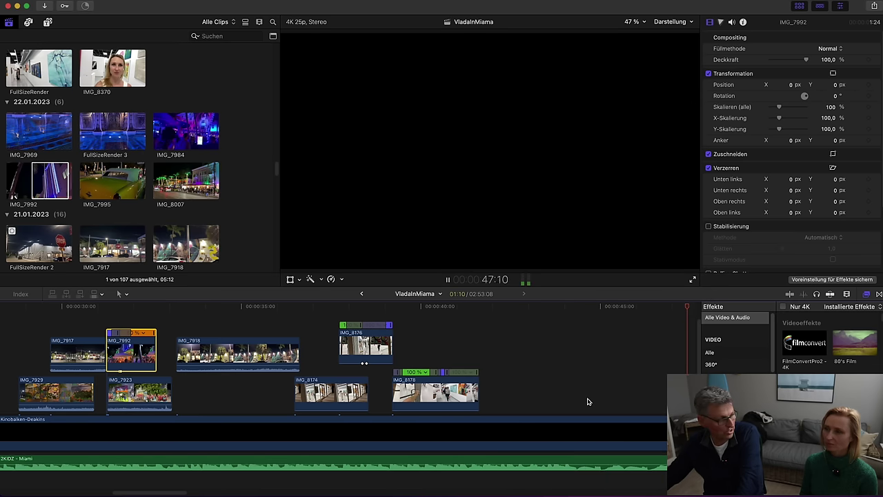
scroll(587, 401, "right", 10)
key("space")
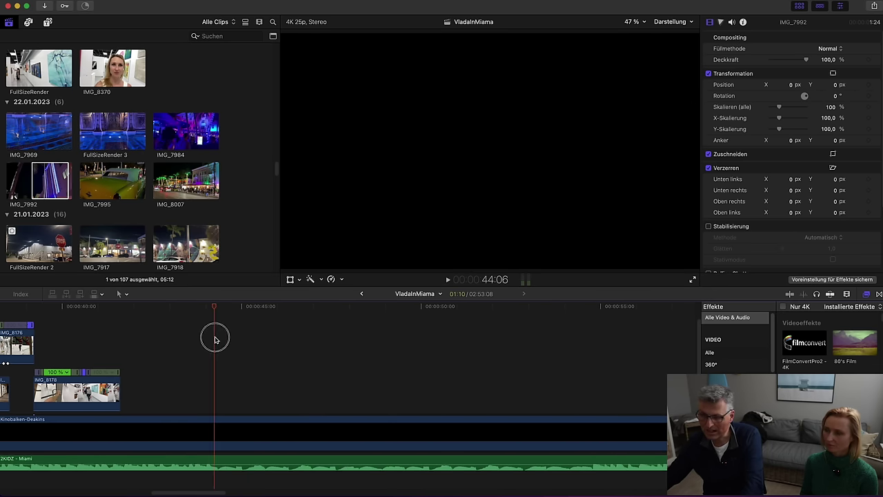
Select gallery clips IMG_8174, IMG_8176 and IMG_8178 and shift them later
left_click_drag(233, 392, 558, 352)
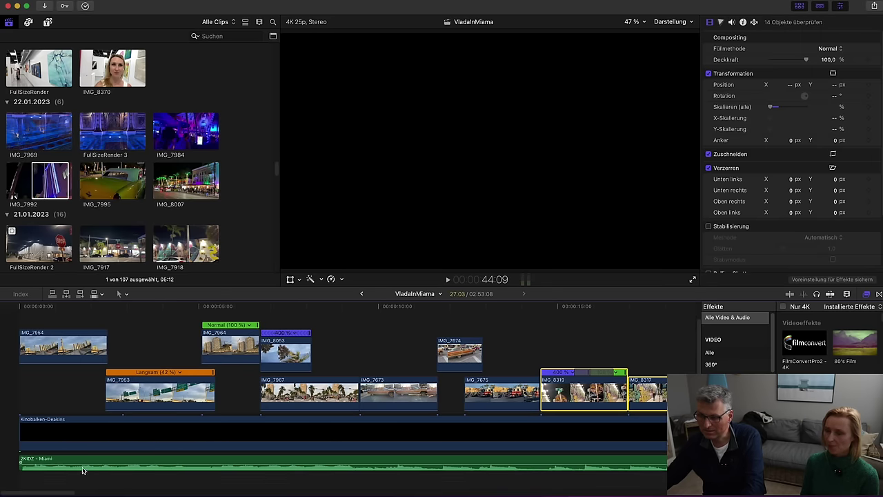
left_click_drag(63, 492, 178, 495)
left_click(550, 403)
left_click_drag(500, 390, 316, 305)
left_click_drag(338, 345, 413, 345)
left_click(450, 331)
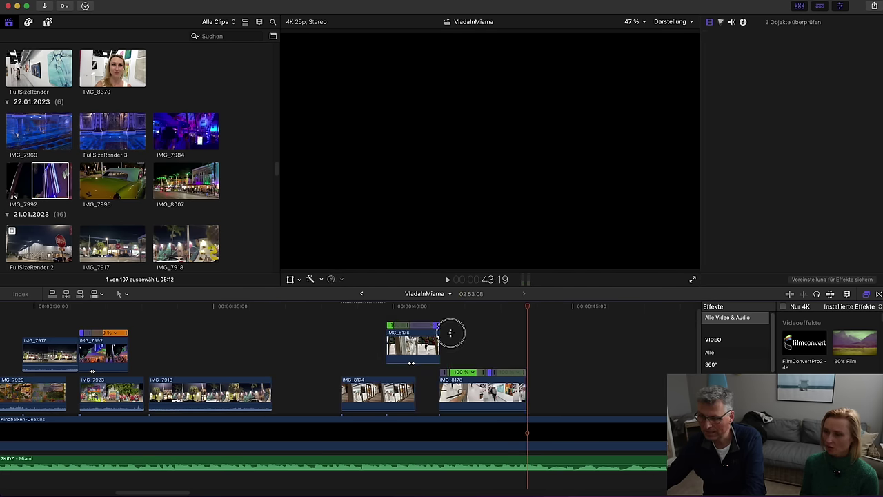
Push the gallery clips further right, review playback and zoom out the timeline
key("space")
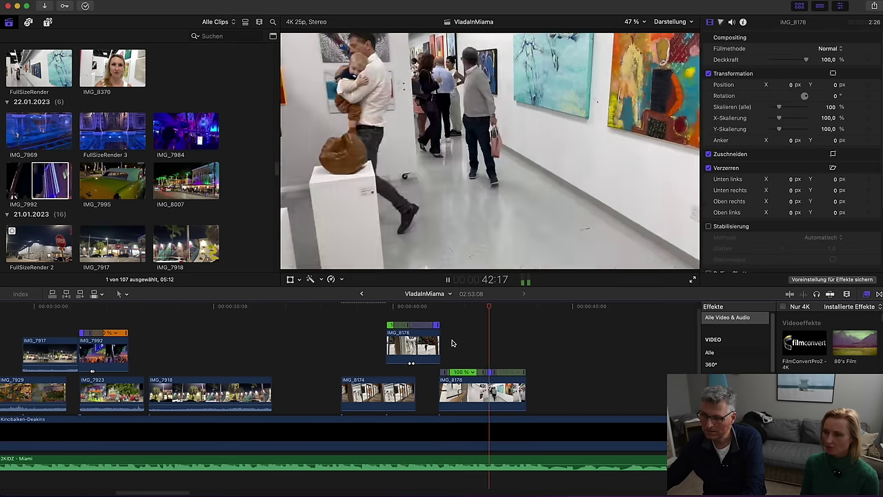
mouse_move(332, 308)
left_mouse_down()
mouse_move(337, 303)
mouse_move(296, 309)
mouse_move(511, 355)
mouse_move(342, 311)
left_mouse_up()
left_click_drag(356, 395, 554, 394)
key("space")
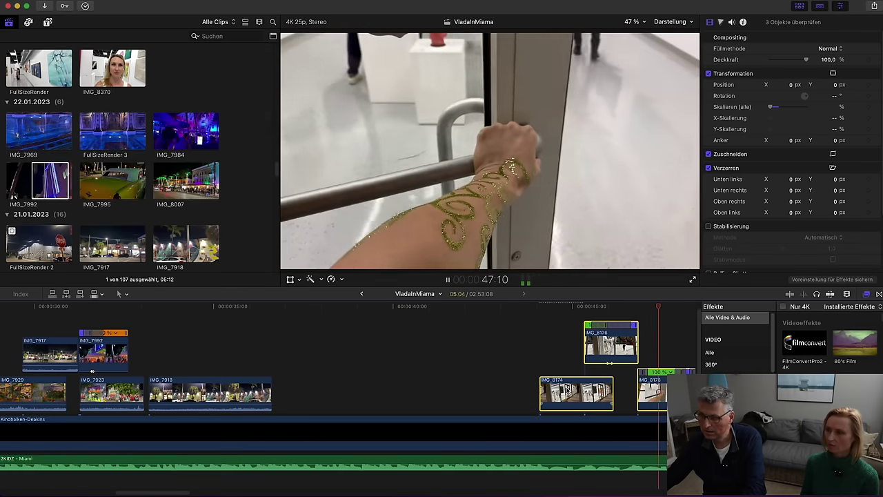
key("space")
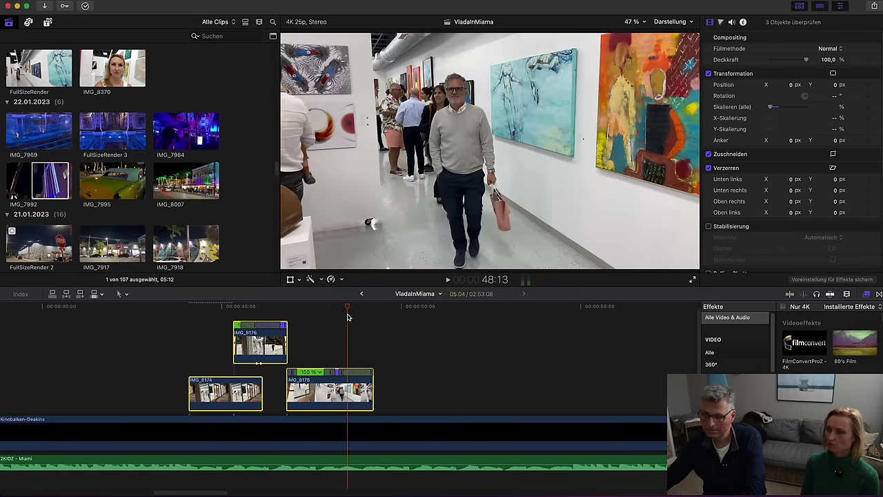
key("super+minus")
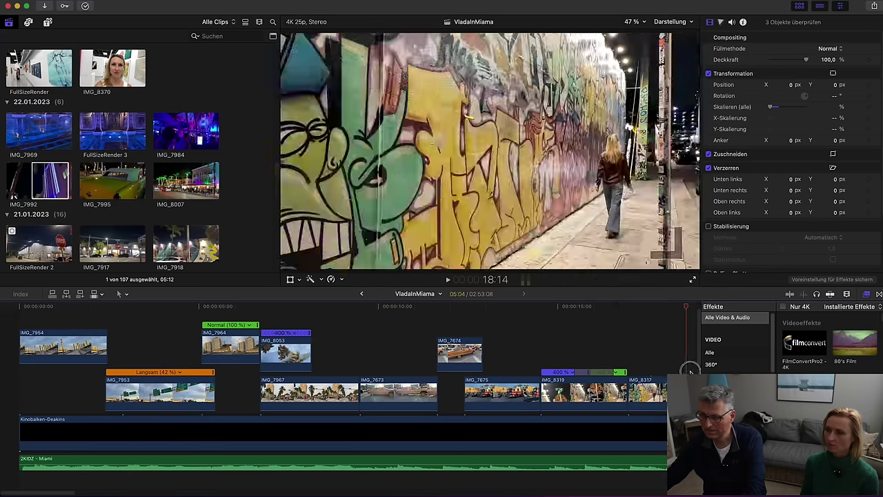
scroll(618, 371, "left", 3)
scroll(697, 370, "right", 5)
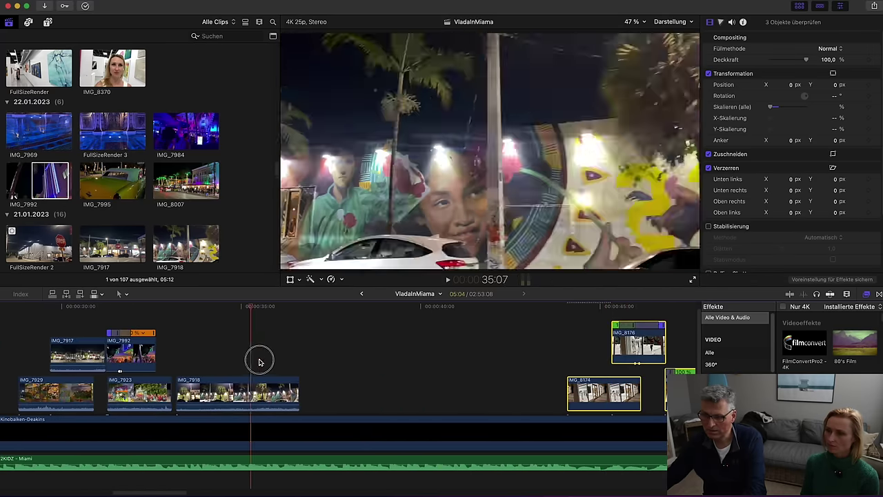
scroll(212, 365, "left", 6)
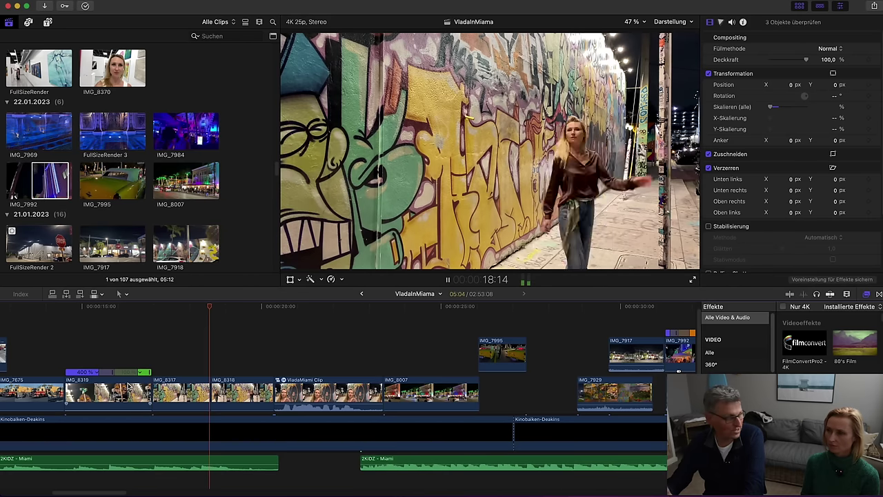
Move connected clip IMG_7995 1:06 earlier over the end of IMG_8007 and replay the cut
key("space")
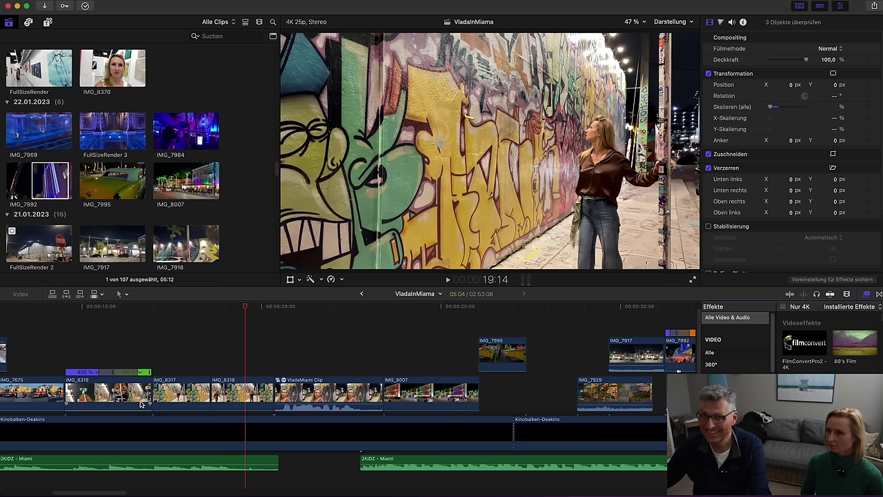
key("space")
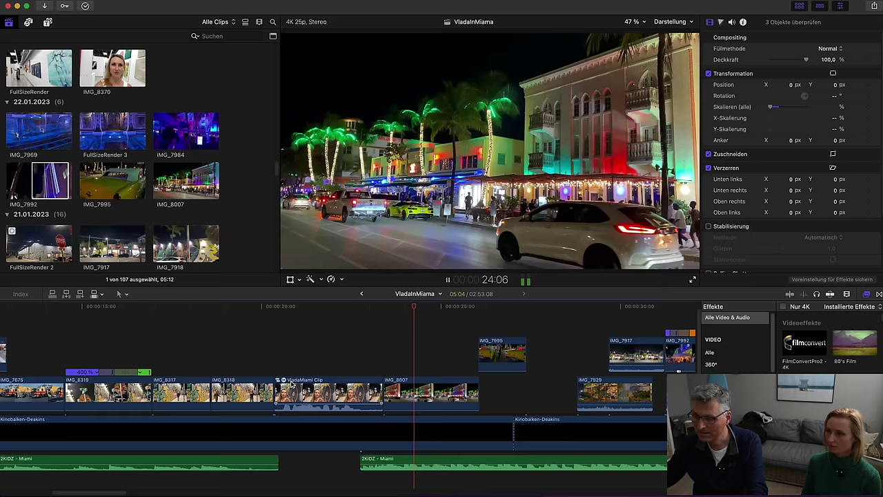
key("space")
left_click_drag(436, 307, 393, 307)
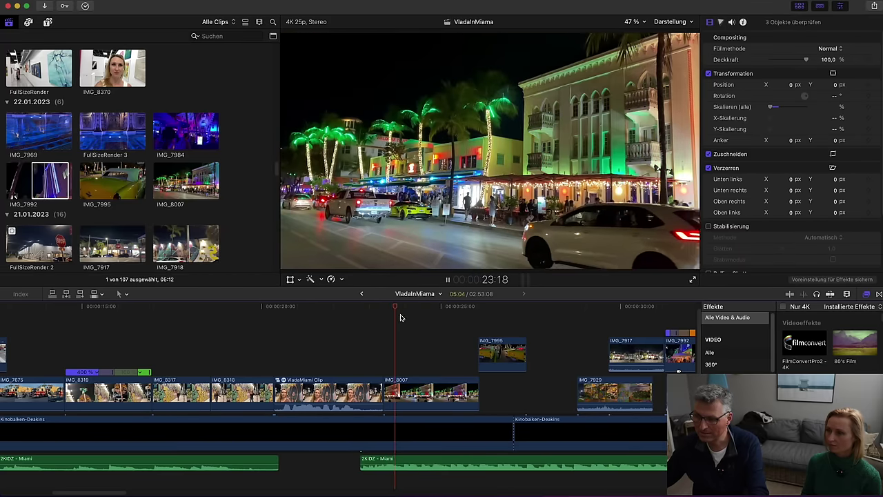
key("space")
left_click_drag(491, 358, 448, 356)
key("space")
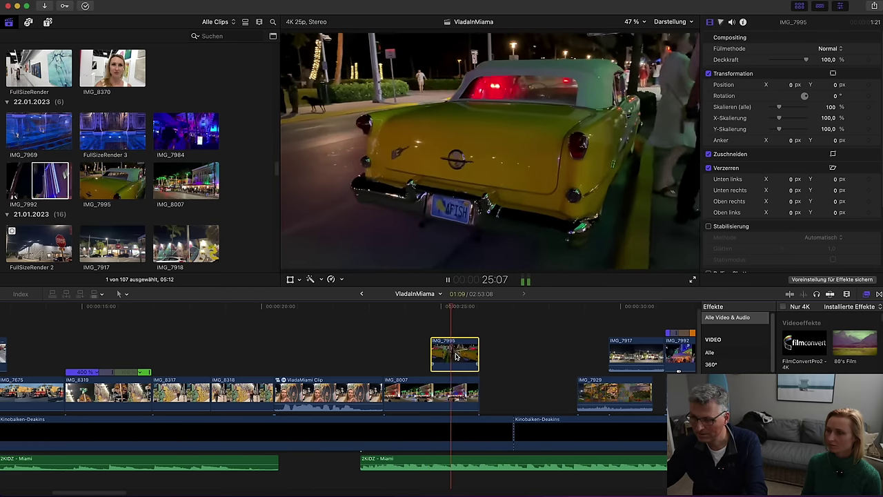
left_click(385, 336)
key("space")
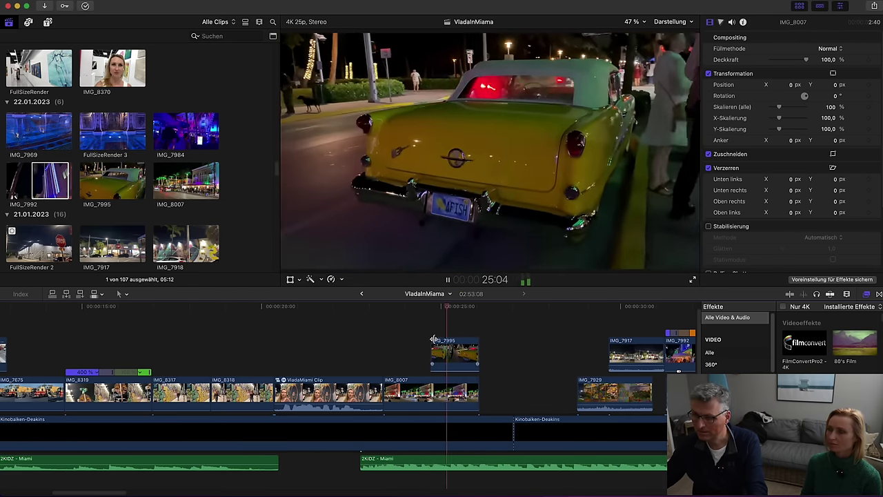
left_click(588, 363)
scroll(153, 180, "down", 2)
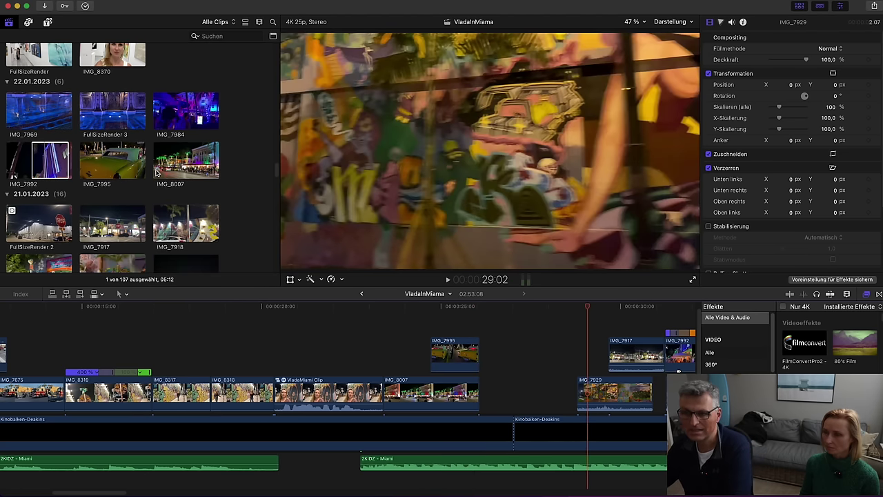
left_click(165, 111)
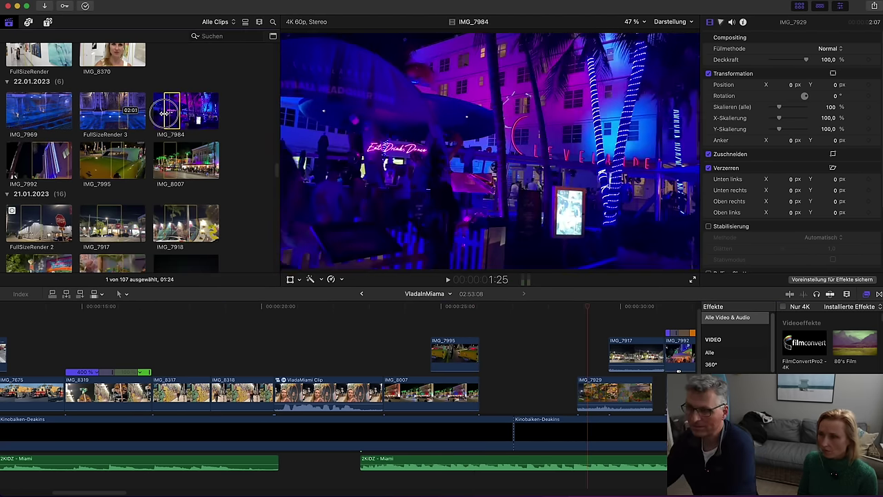
left_click(114, 110)
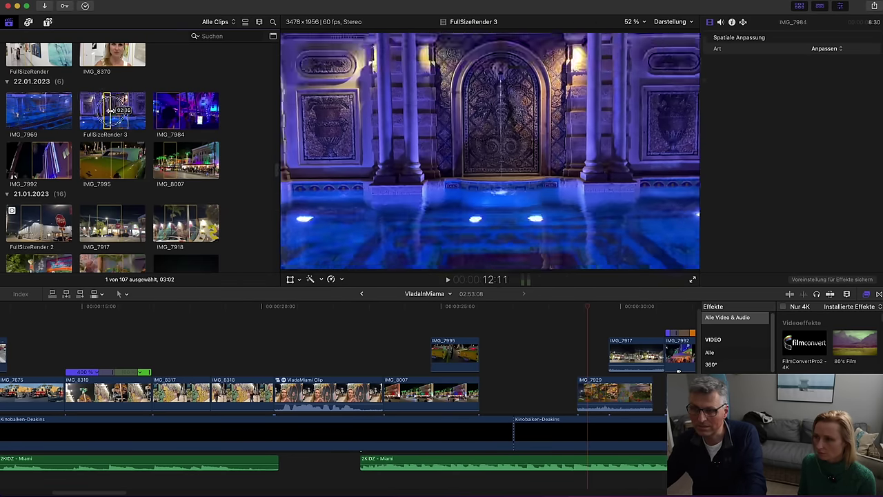
scroll(136, 195, "down", 4)
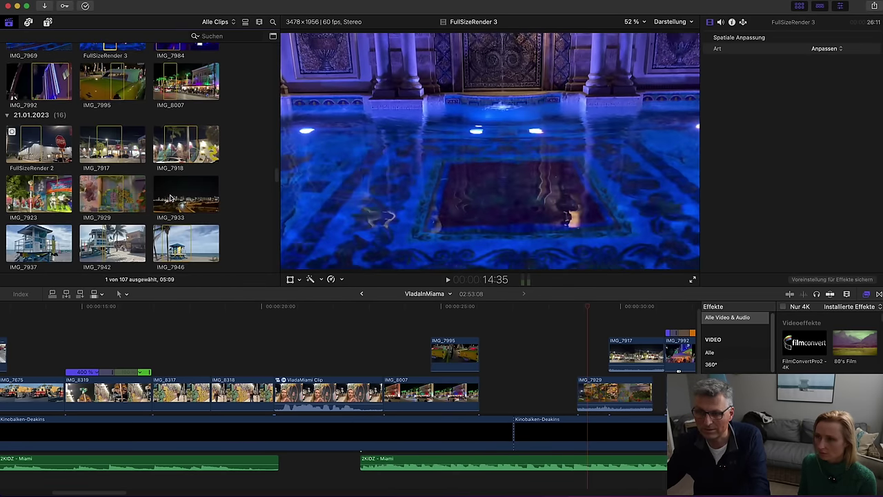
left_click(182, 195)
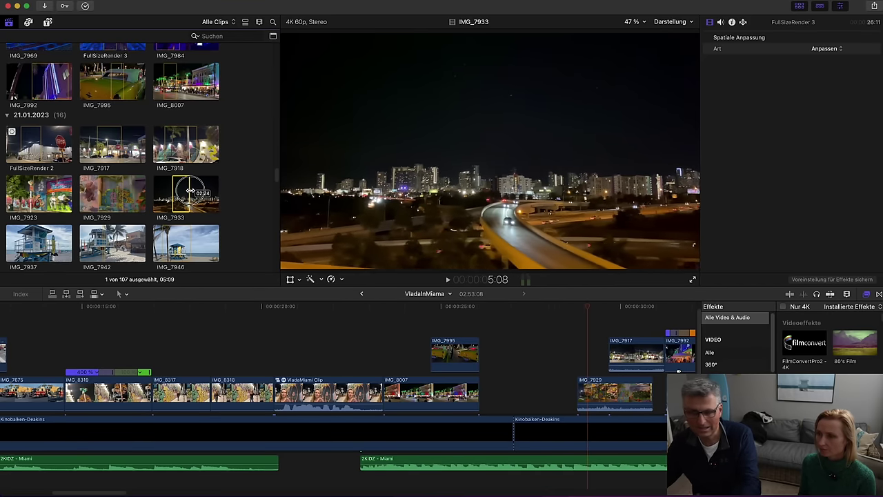
key("o")
key("q")
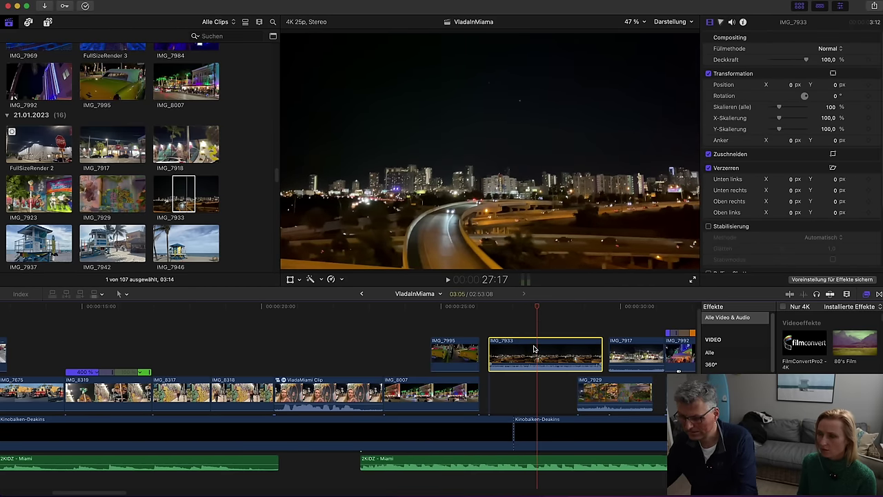
key("Delete")
left_click(90, 199)
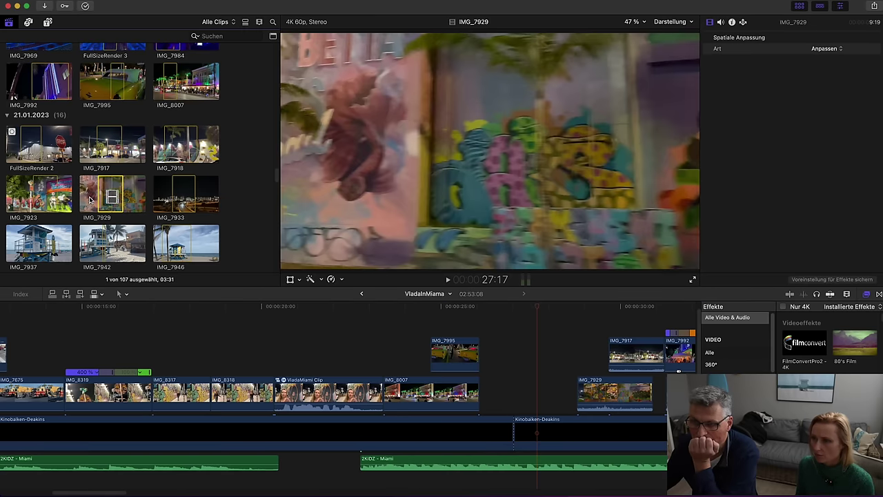
scroll(68, 201, "down", 10)
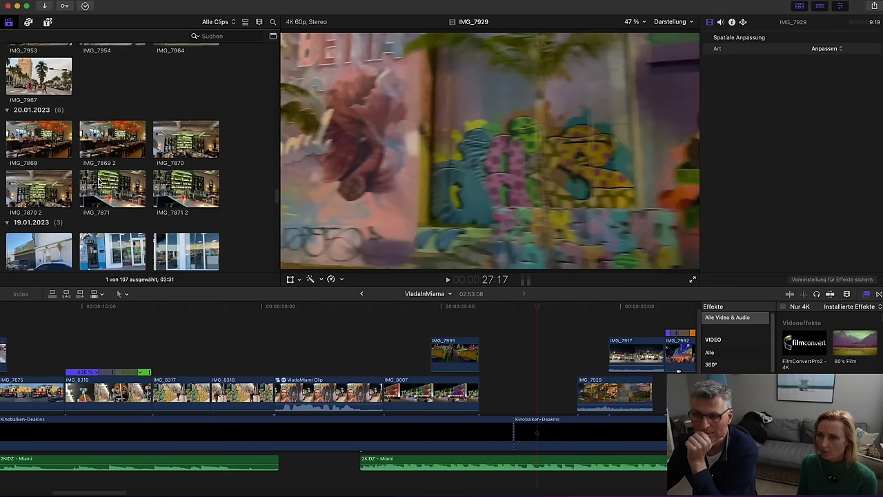
left_click(130, 146)
scroll(95, 191, "down", 5)
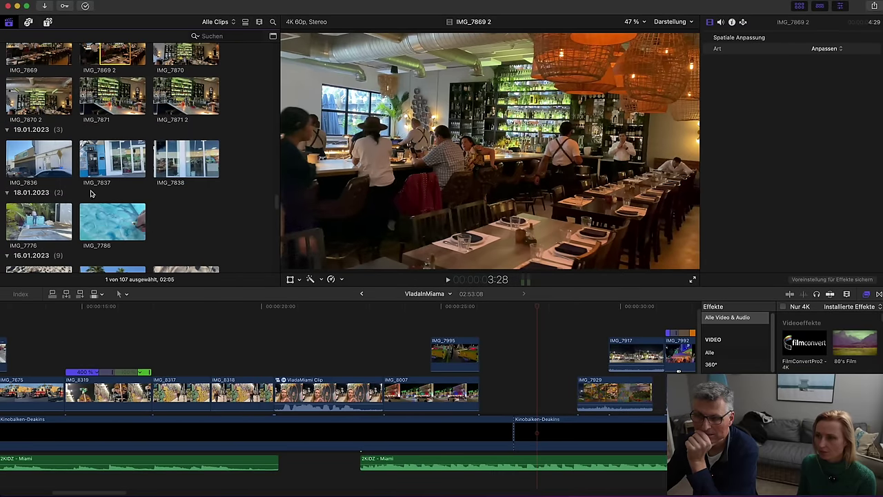
scroll(116, 164, "down", 15)
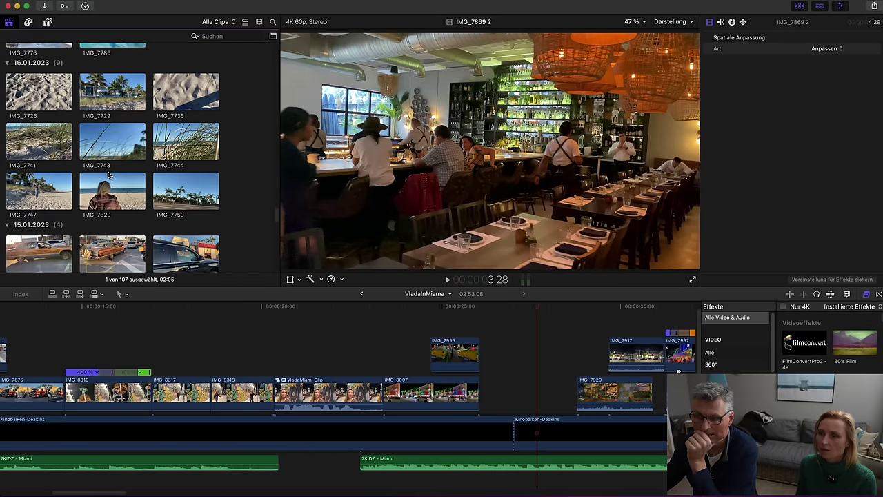
scroll(52, 131, "up", 1)
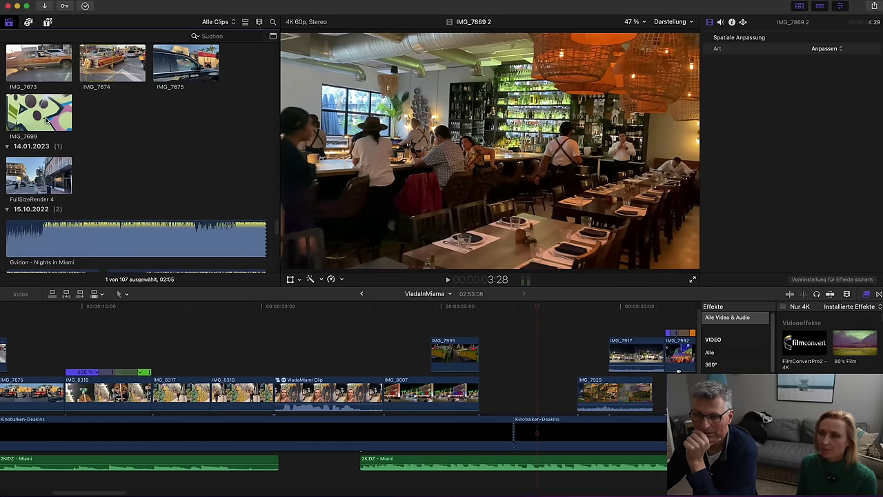
left_click(29, 113)
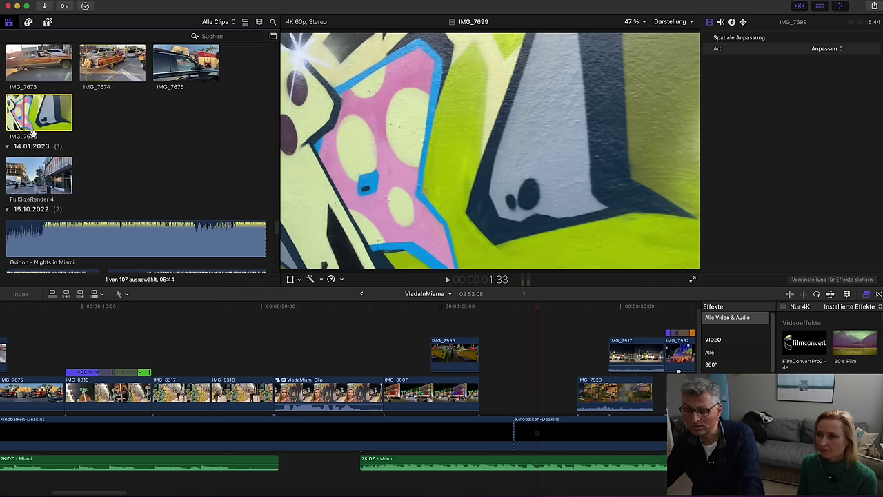
scroll(58, 178, "down", 5)
scroll(59, 147, "up", 15)
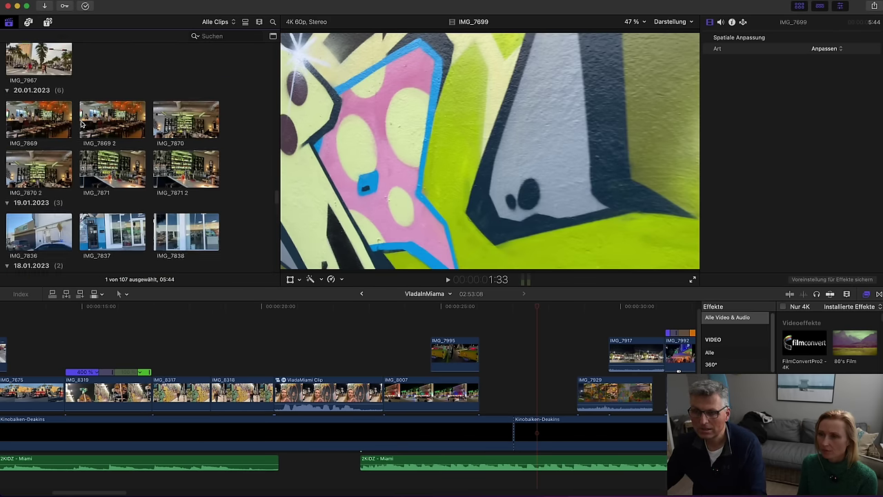
scroll(83, 127, "up", 10)
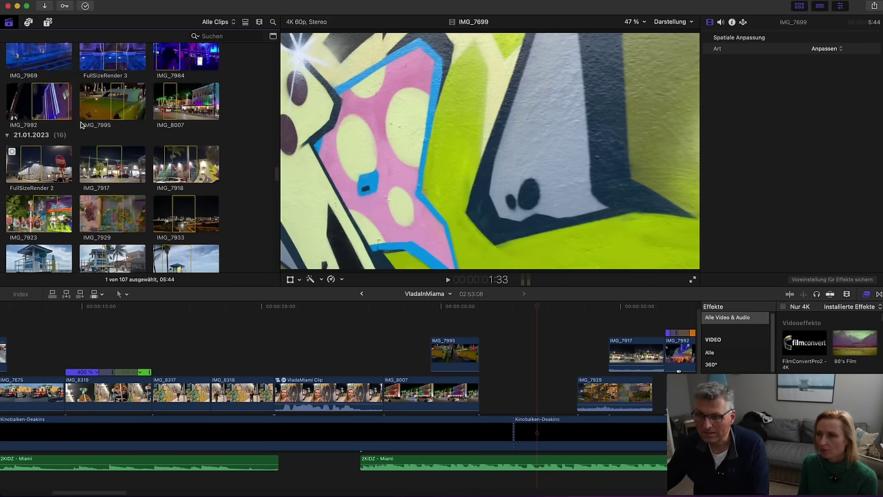
left_click(34, 200)
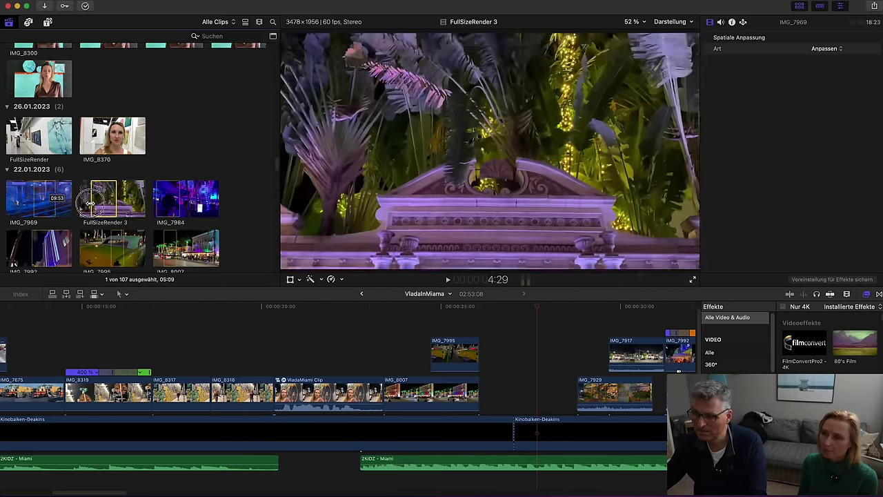
Connect FullSizeRender 3 above the storyline and retime it to Fast 2x
left_click(103, 201)
left_click_drag(423, 304, 496, 332)
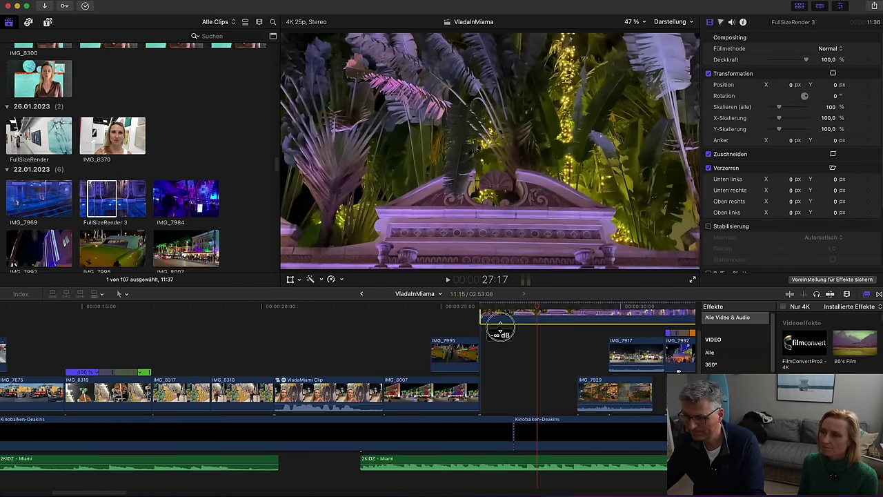
left_click(497, 340)
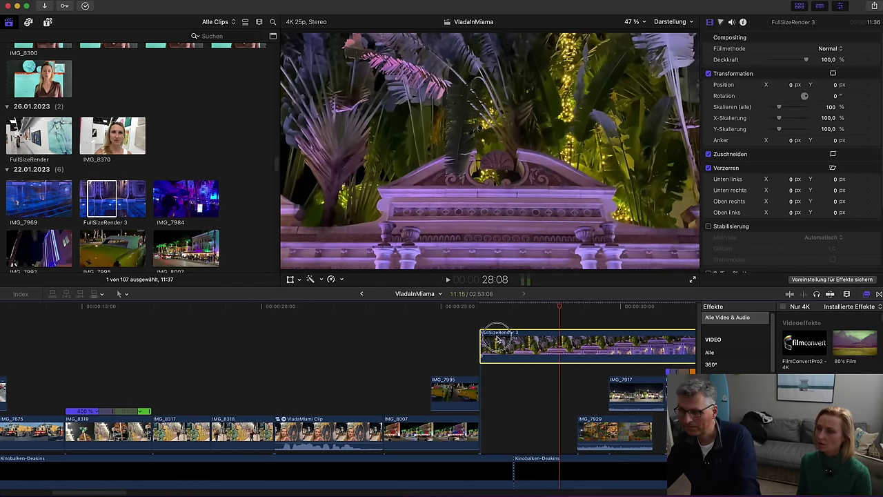
left_click(343, 280)
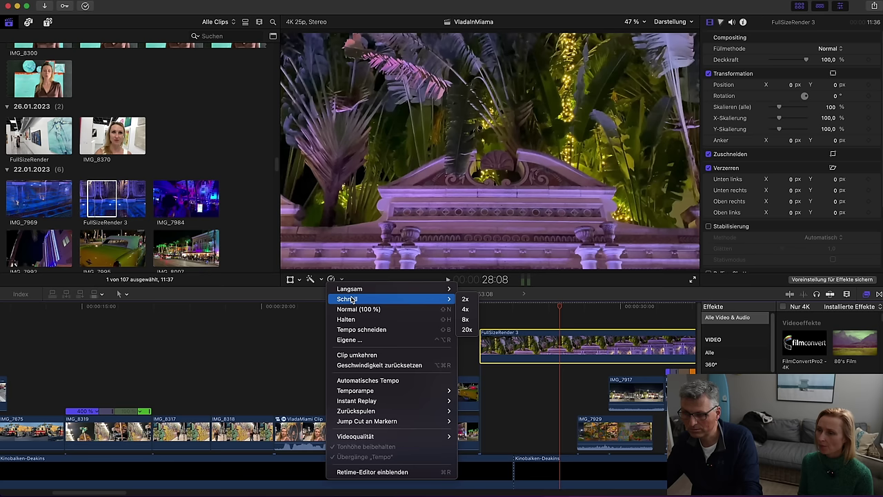
left_click(465, 299)
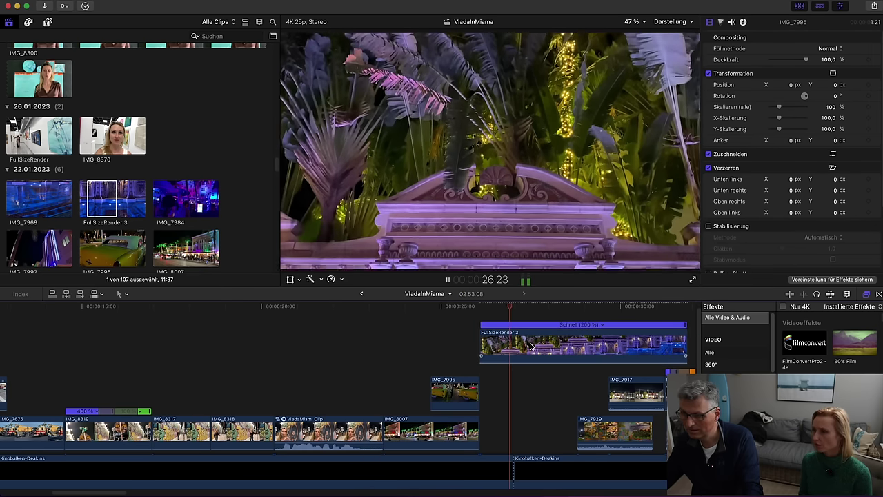
key("space")
left_click_drag(562, 309, 488, 306)
key("space")
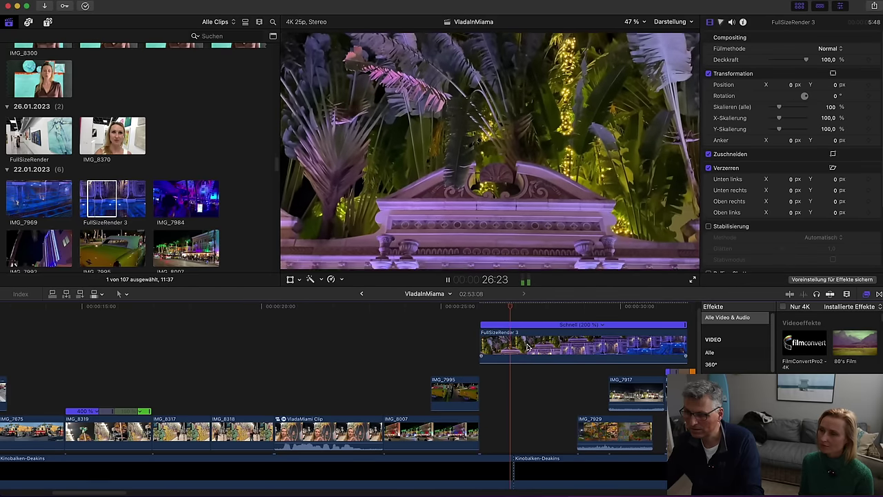
key("space")
Blade the speed at the fountain scene and make the later part Fast 8x
left_click(521, 336)
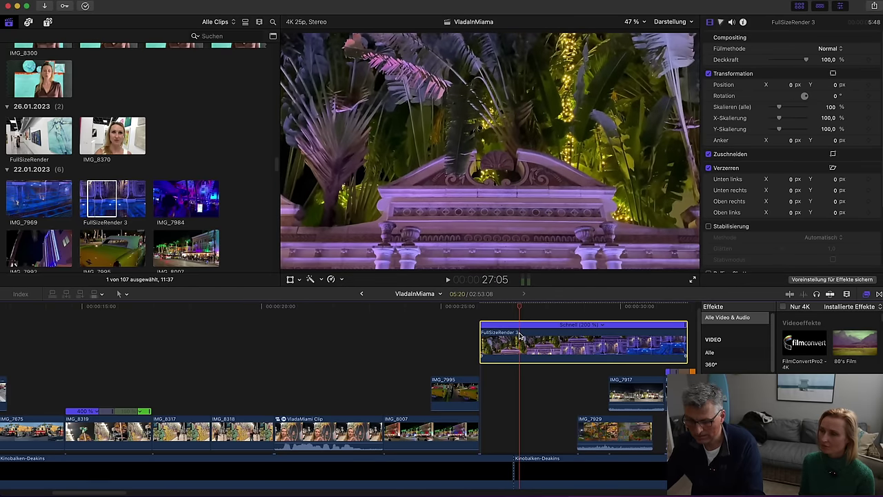
left_click_drag(521, 310, 639, 332)
key("shift+b")
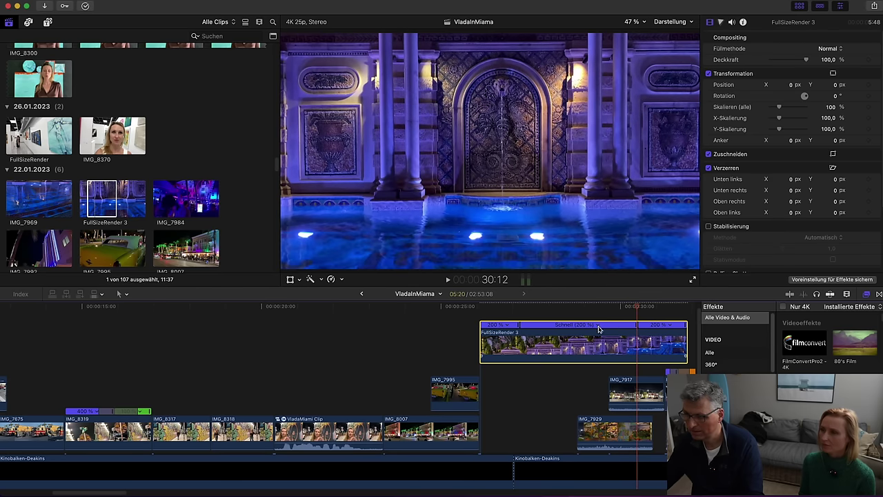
left_click(597, 326)
mouse_move(643, 350)
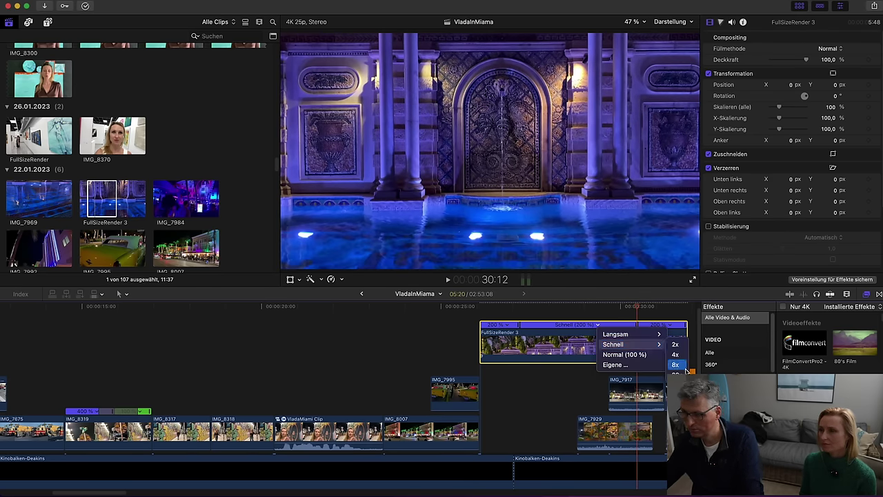
key("space")
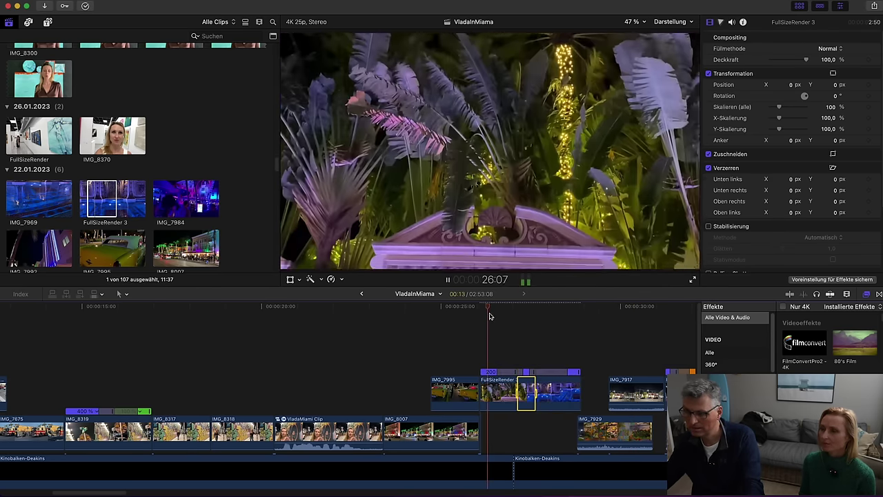
key("space")
left_click_drag(547, 307, 557, 328)
Preview IMG_7969 and mark a range of IMG_7984 for the timeline
left_click(40, 197)
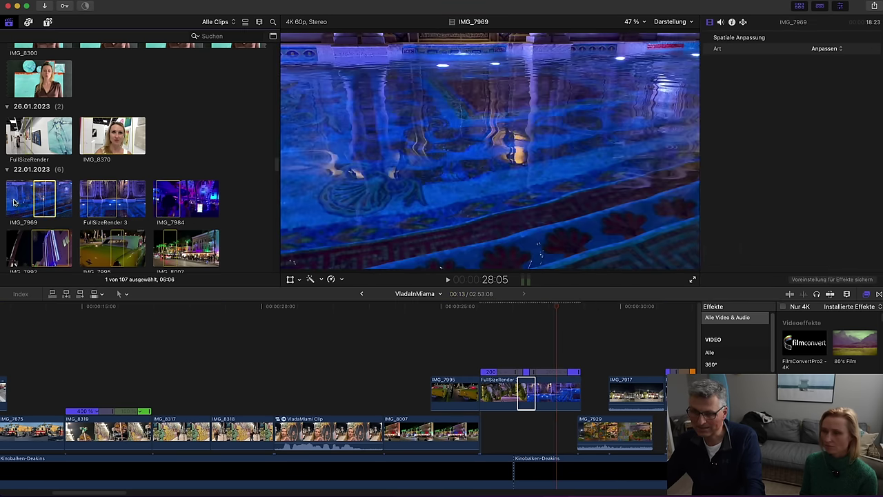
left_click(28, 195)
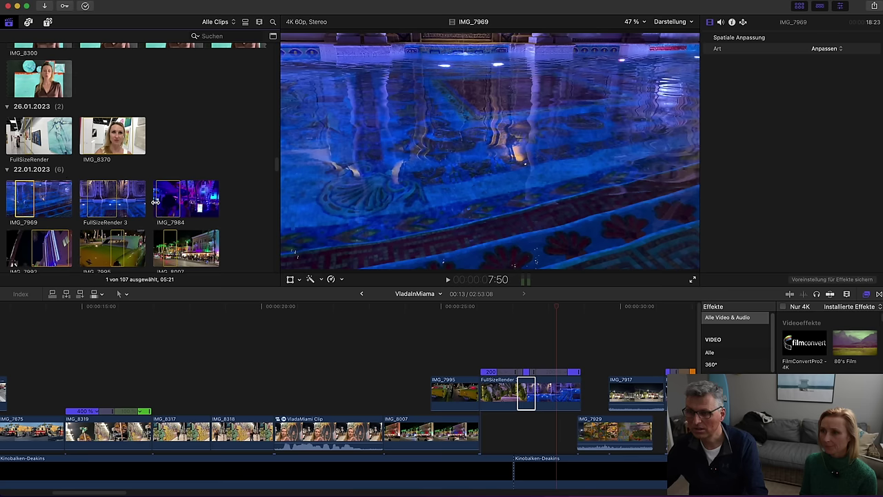
left_click_drag(187, 202, 567, 345)
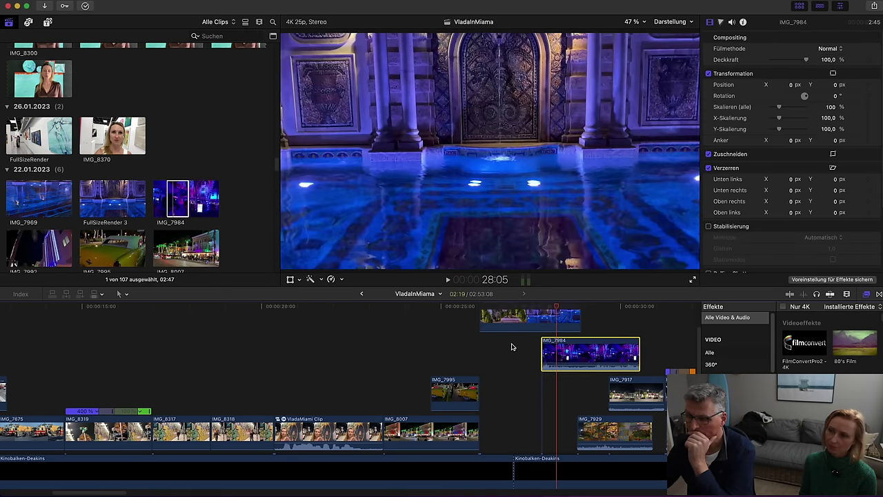
Nudge IMG_7984 earlier and push the five later storyline clips further right
left_click_drag(591, 405, 586, 407)
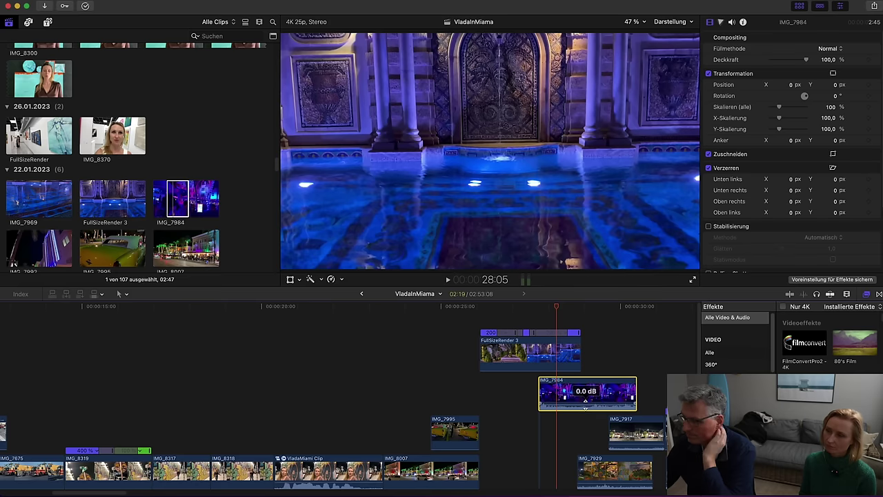
scroll(371, 444, "down", 2)
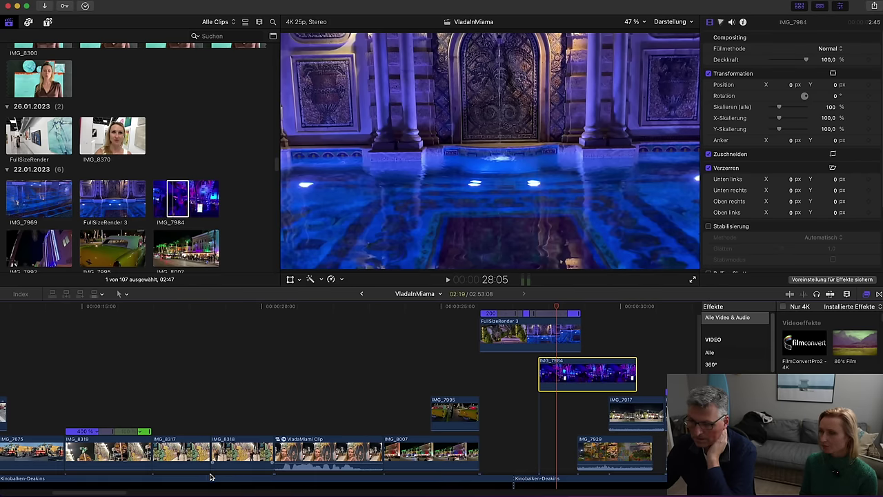
left_click_drag(128, 492, 185, 492)
left_click_drag(348, 446, 62, 385)
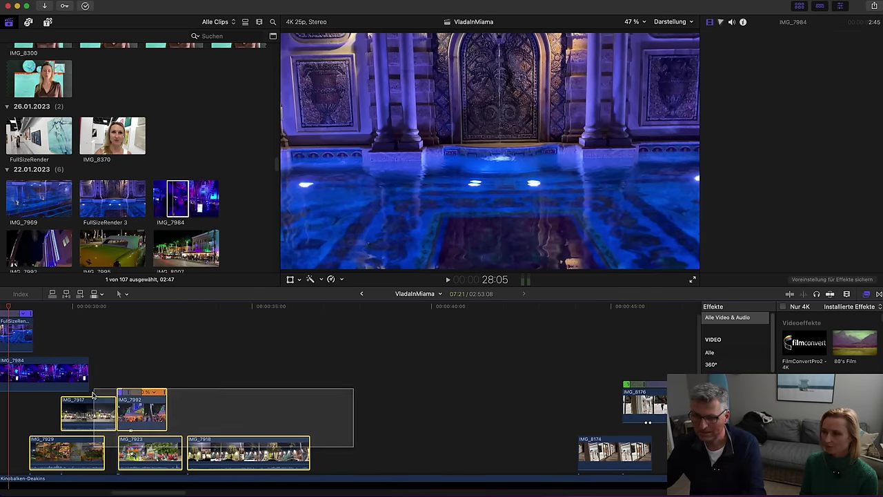
left_click_drag(105, 442, 330, 442)
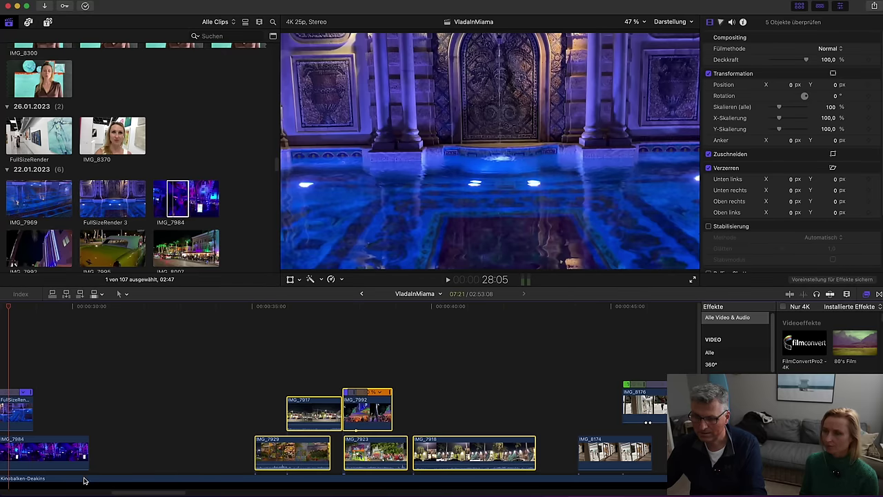
left_click_drag(132, 494, 104, 494)
left_click_drag(271, 446, 301, 447)
scroll(42, 200, "down", 3)
Add IMG_7992 and position it just above the storyline near IMG_7984
left_click(31, 204)
left_click_drag(50, 200, 296, 351)
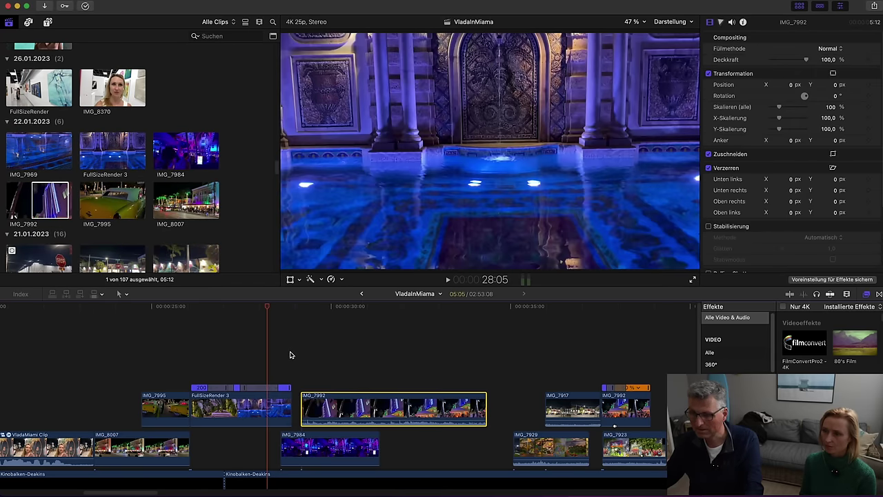
left_click_drag(330, 406, 221, 359)
left_click_drag(230, 310, 331, 316)
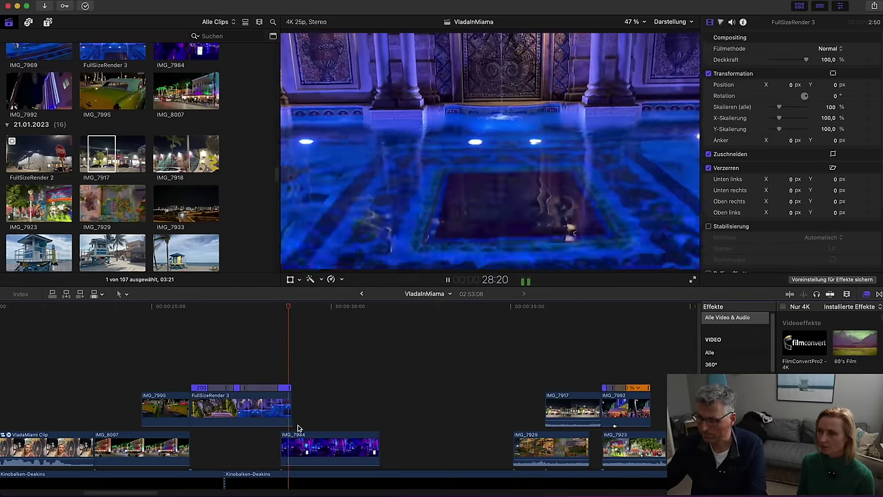
Rotate IMG_7984 by 2° in the inspector
key("space")
left_click(338, 447)
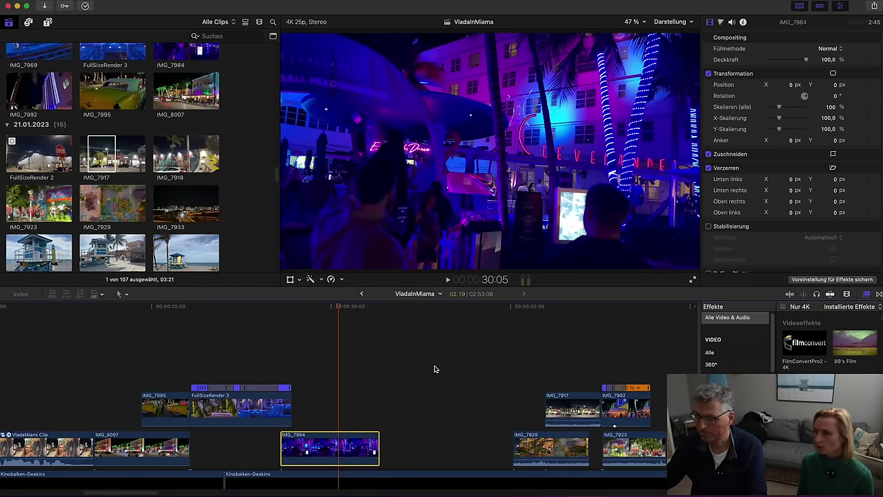
left_click(835, 96)
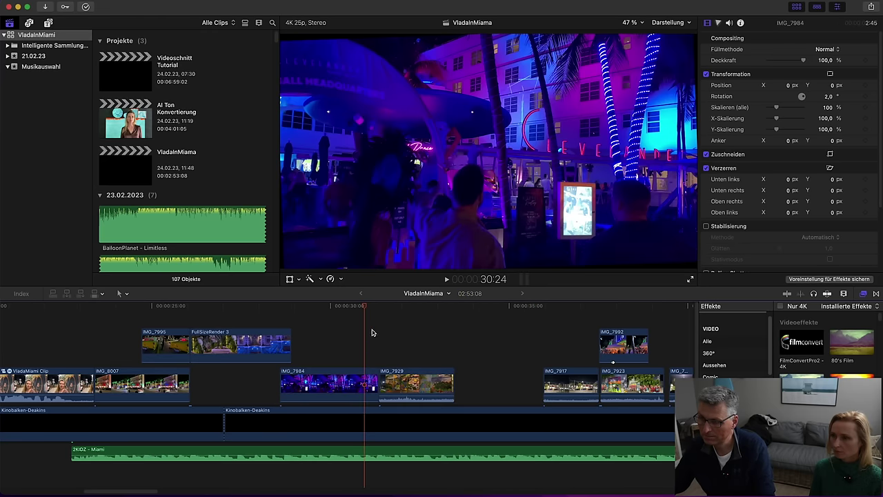
Blade IMG_7929's speed, set its later part to Fast 8x, and pull IMG_7917 into the gap
left_click(426, 380)
key("shift+b")
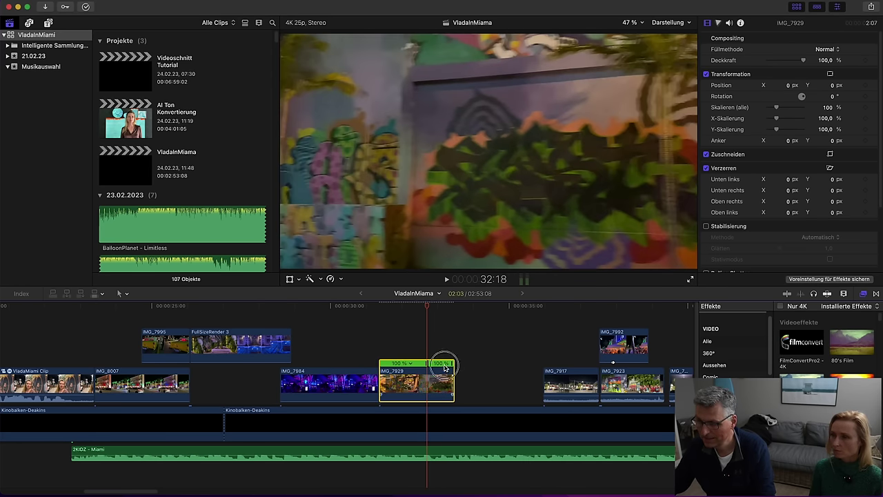
left_click(338, 279)
mouse_move(352, 298)
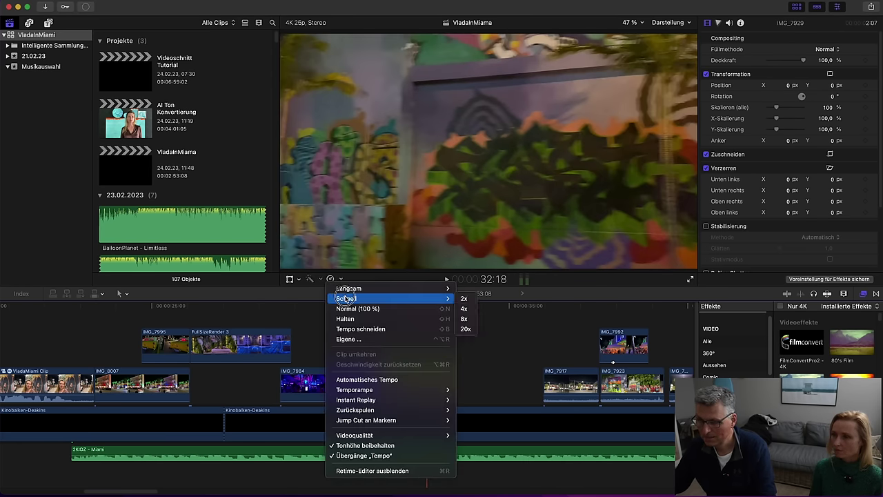
left_click(464, 319)
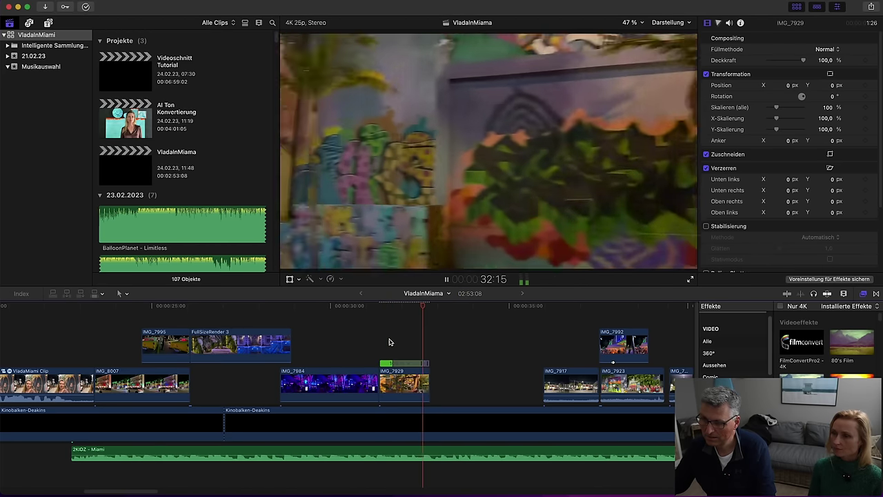
left_click_drag(560, 380, 456, 383)
Slide IMG_7992, IMG_7923 and IMG_7918 left so each butts against the previous clip
key("space")
left_click_drag(621, 349, 509, 376)
left_click_drag(154, 489, 177, 492)
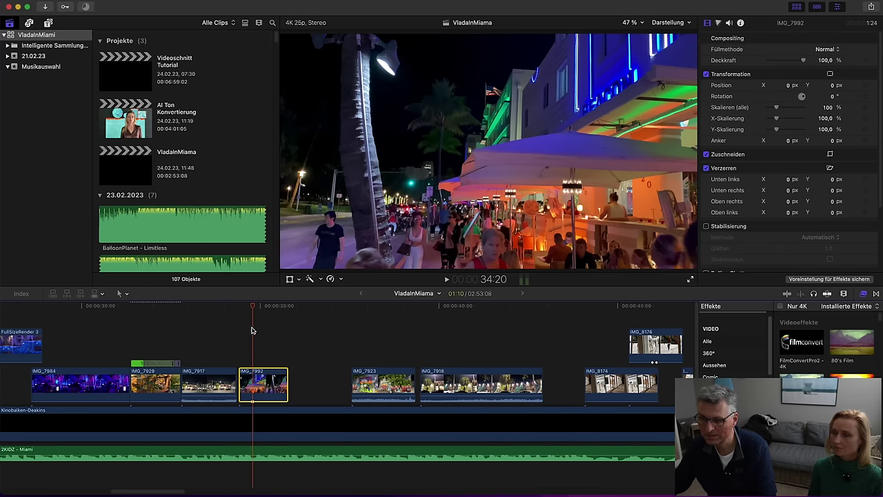
left_click(259, 305)
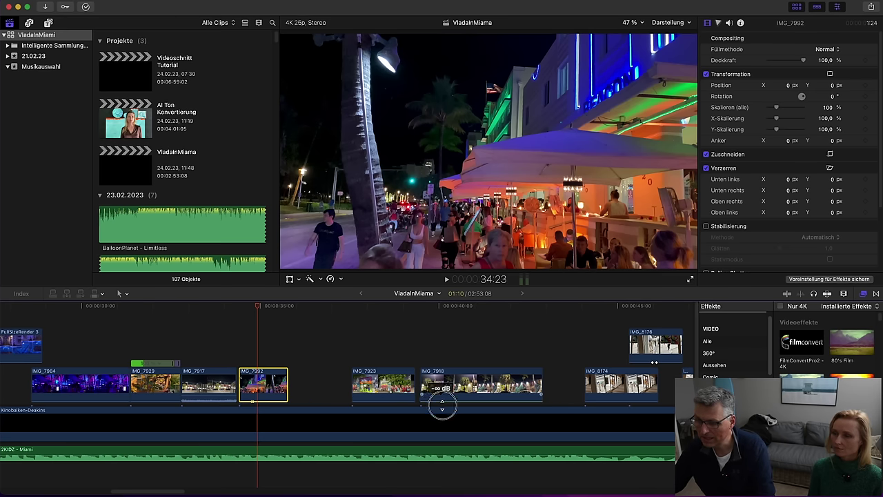
left_click_drag(384, 388, 302, 384)
key("super+4")
left_click_drag(446, 384, 376, 385)
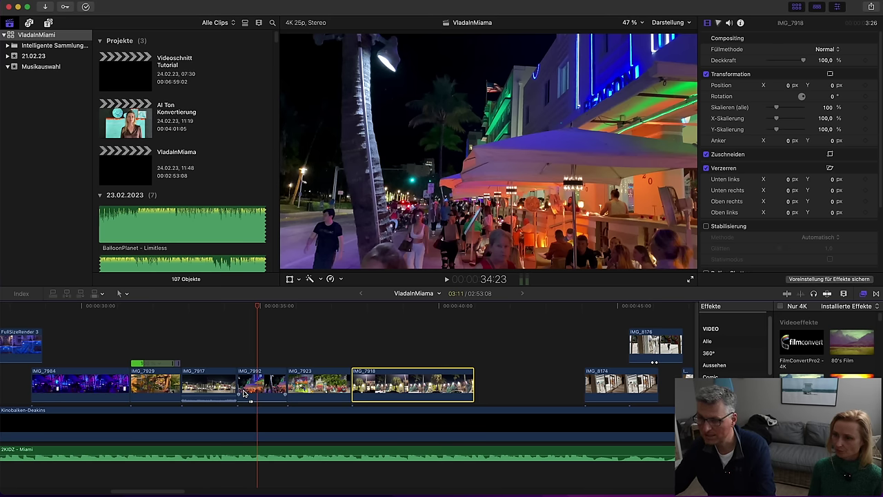
Hide the library list, select VladaMiami Clip 1 and show its audio settings
scroll(252, 194, "down", 10)
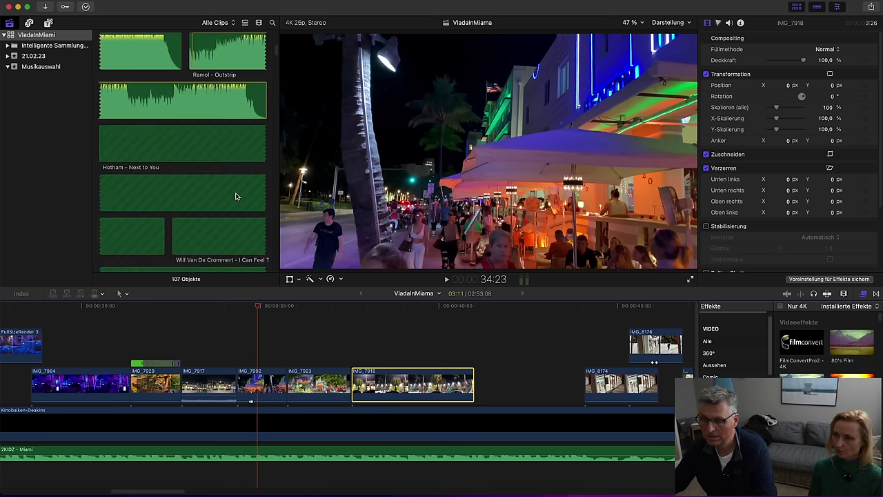
left_click(14, 24)
scroll(147, 164, "down", 6)
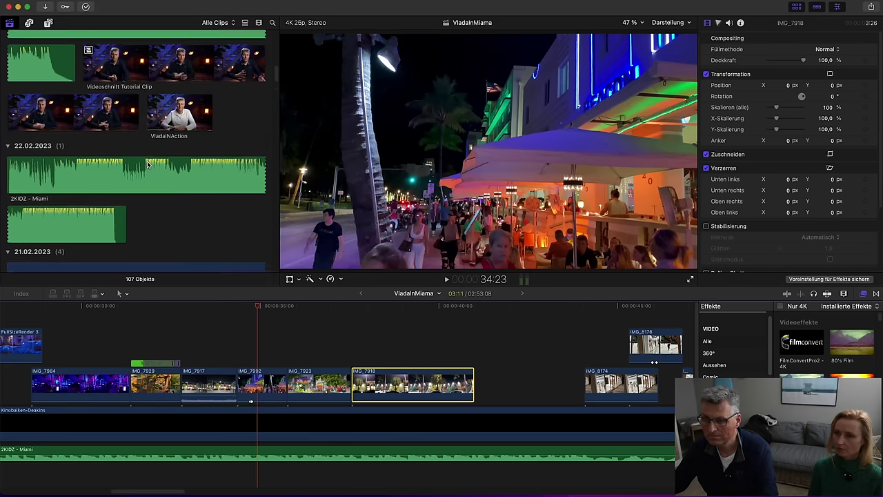
scroll(147, 165, "down", 6)
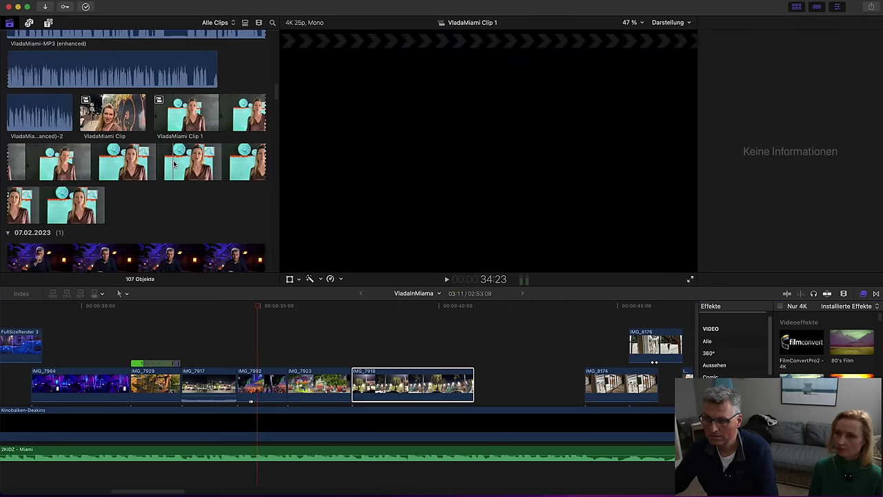
left_click(173, 162)
key("super+4")
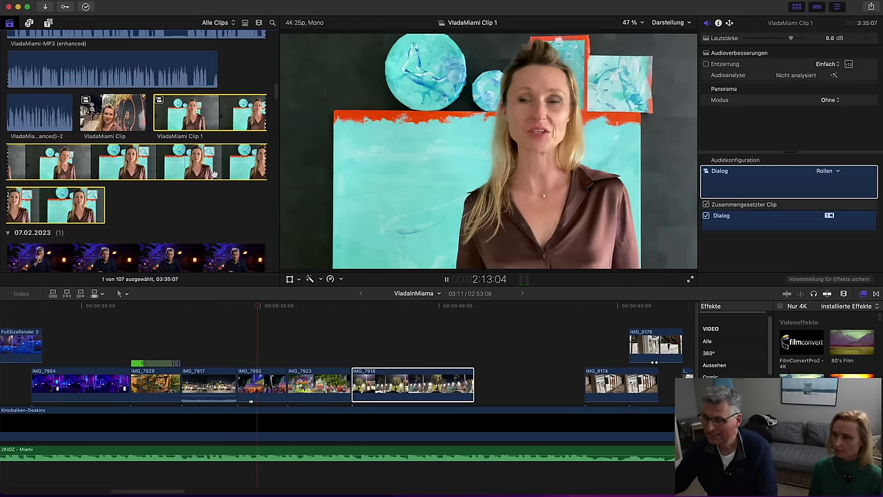
Stop playback and move the playhead to the graffiti clip IMG_7923
key("space")
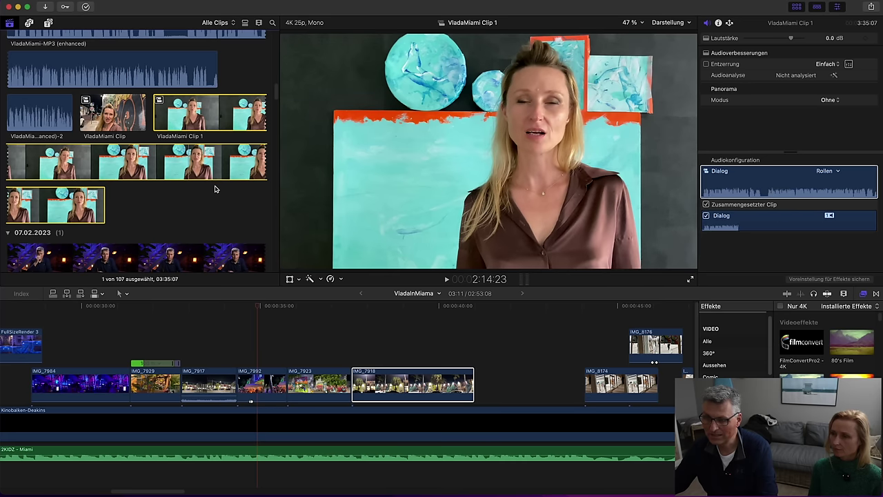
scroll(212, 187, "up", 1)
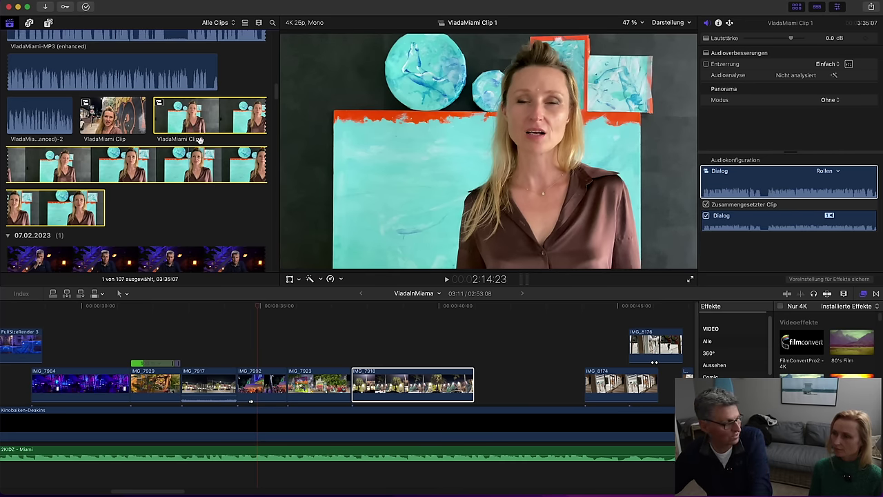
left_click(314, 330)
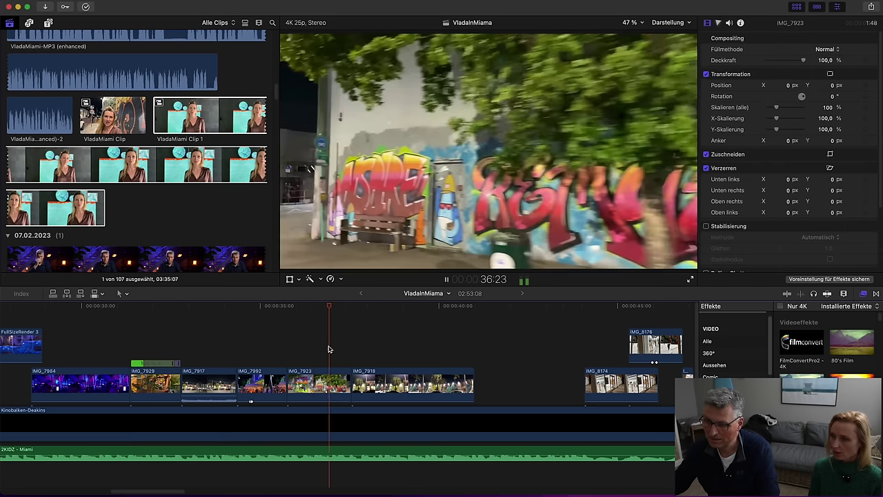
Stop timeline playback and preview browser clips IMG_8318 and IMG_8315
key("space")
key("shift+Right")
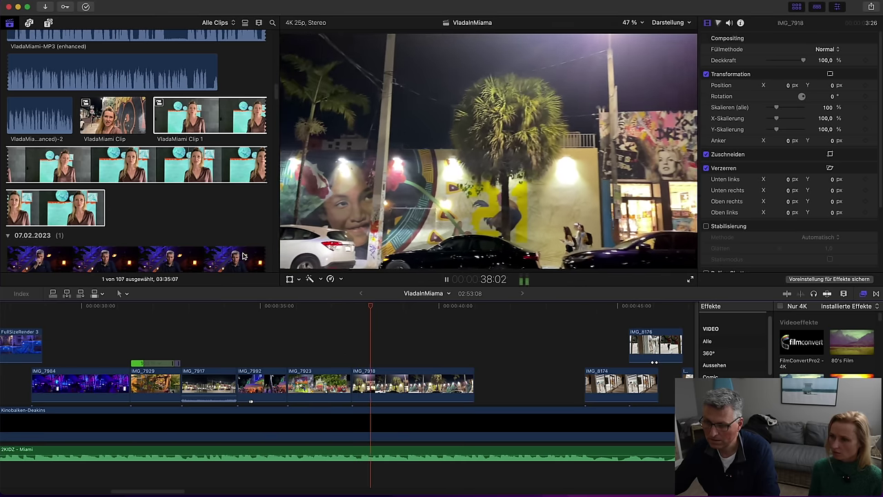
scroll(161, 207, "down", 5)
left_click(120, 232)
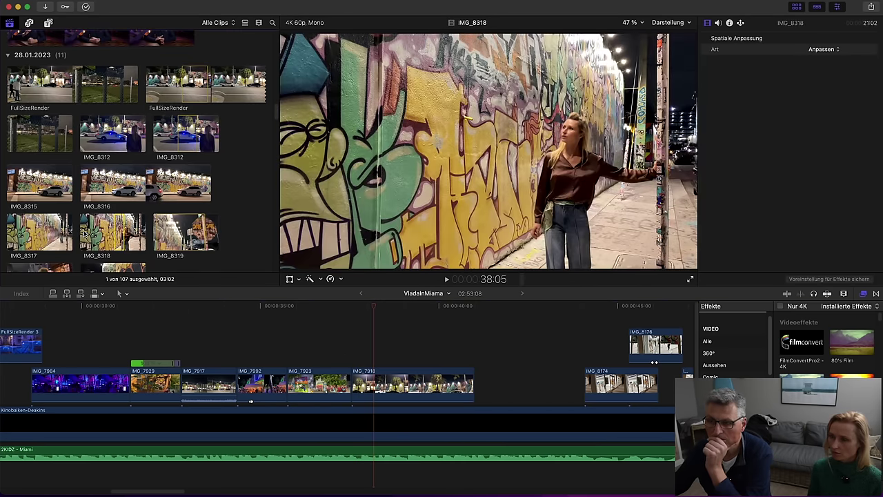
left_click(38, 184)
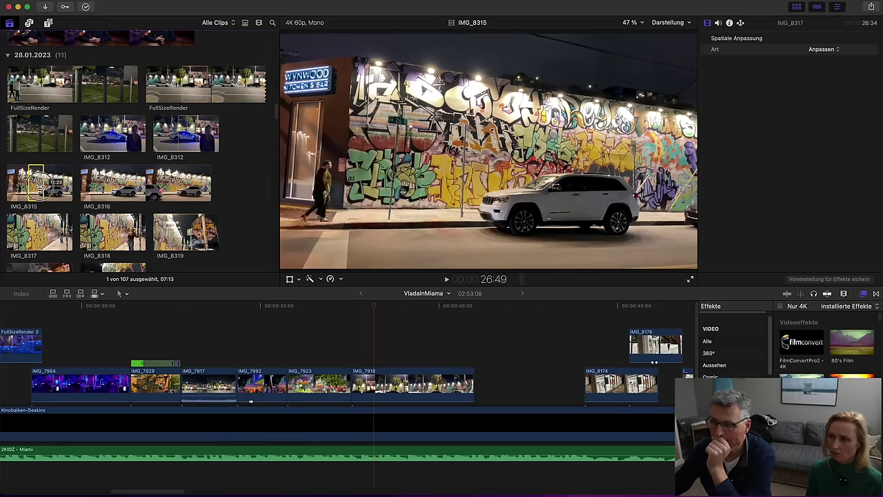
Set a range start in IMG_8315 and extend the marked range
key("i")
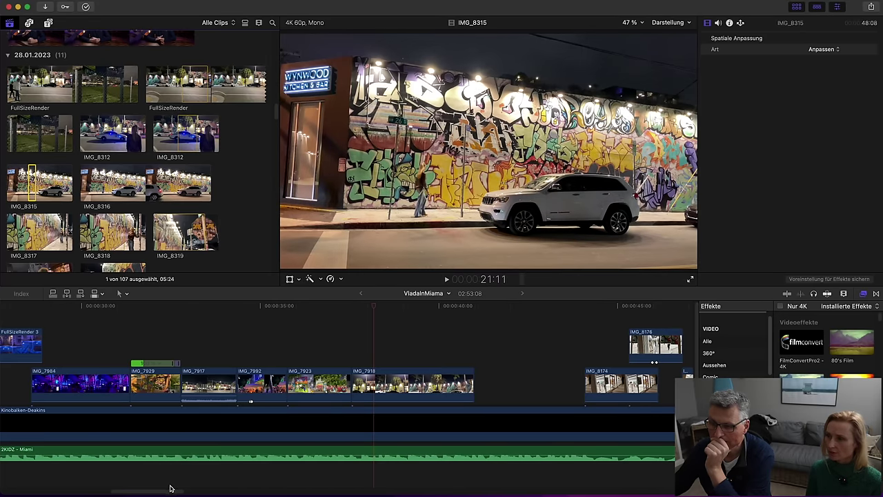
left_click_drag(169, 490, 77, 483)
left_click_drag(266, 319, 545, 352)
left_click_drag(67, 491, 181, 493)
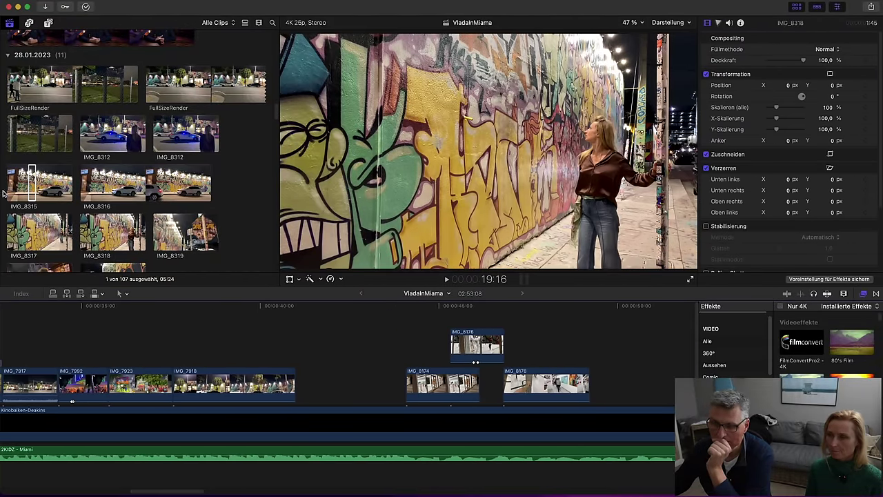
left_click(40, 189)
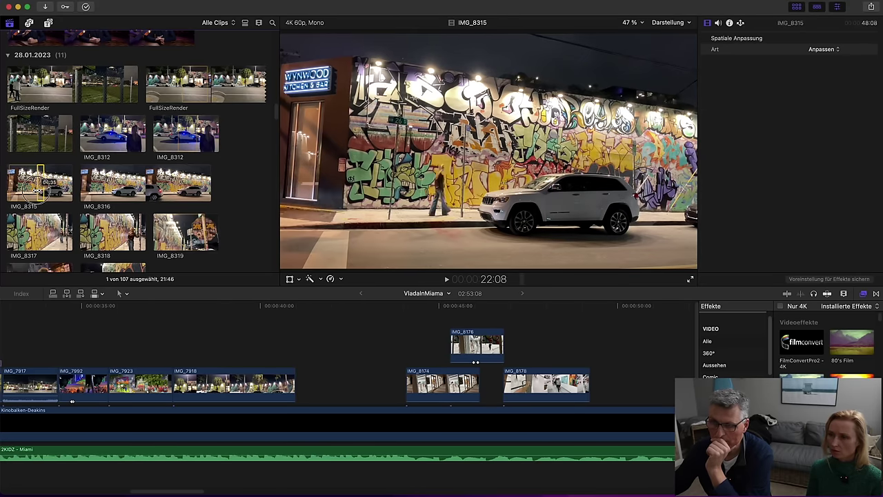
Connect IMG_8315 above the storyline before IMG_8174 and trim its end much shorter
left_click_drag(35, 189, 298, 348)
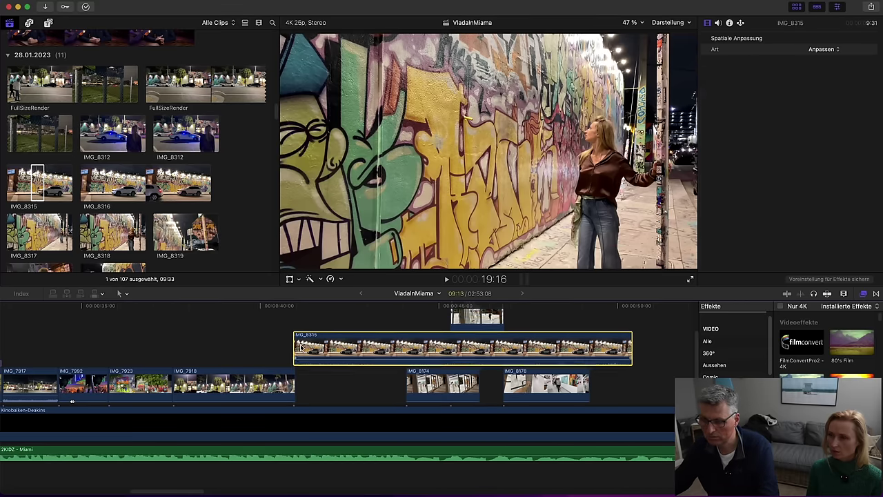
left_click(298, 305)
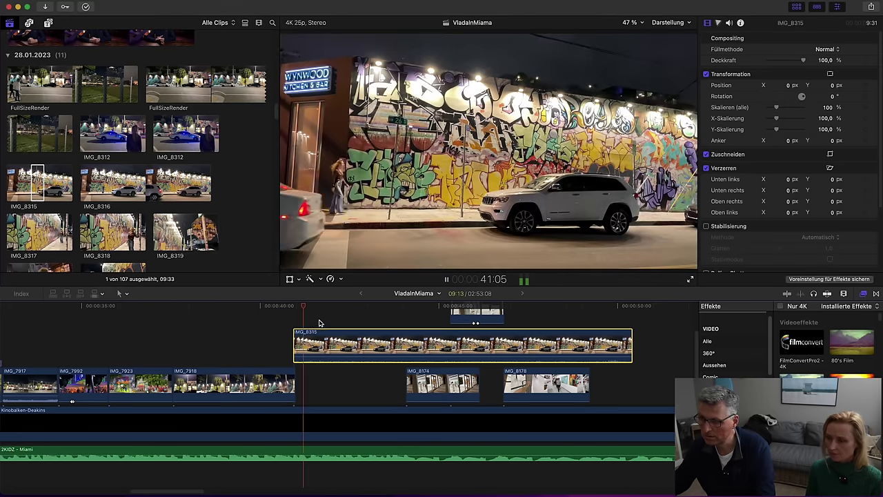
left_click_drag(636, 349, 354, 355)
left_click_drag(324, 305, 414, 308)
left_click_drag(346, 345, 361, 318)
left_click(361, 315)
Play back the new IMG_8315 graffiti insert from its start
key("space")
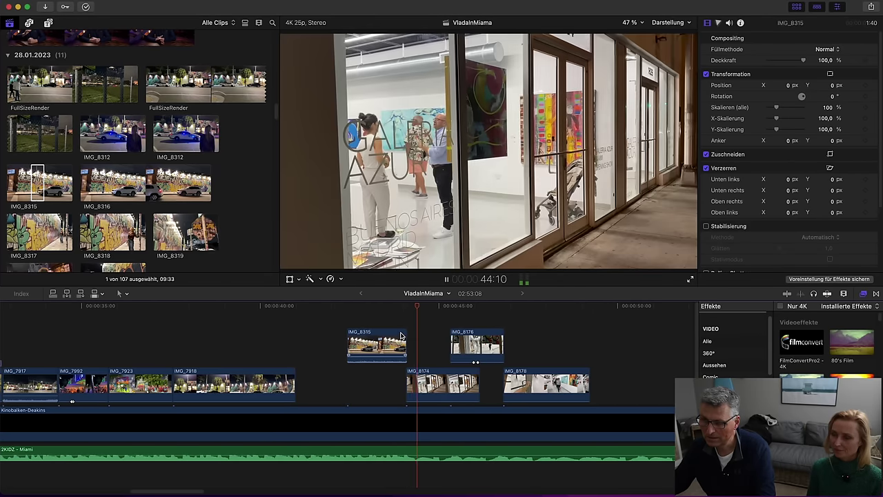
left_click(397, 358)
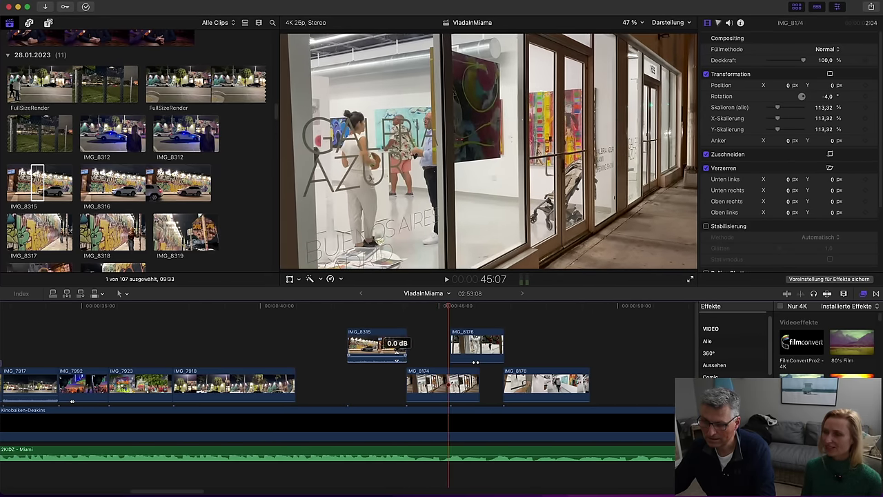
left_click(364, 331)
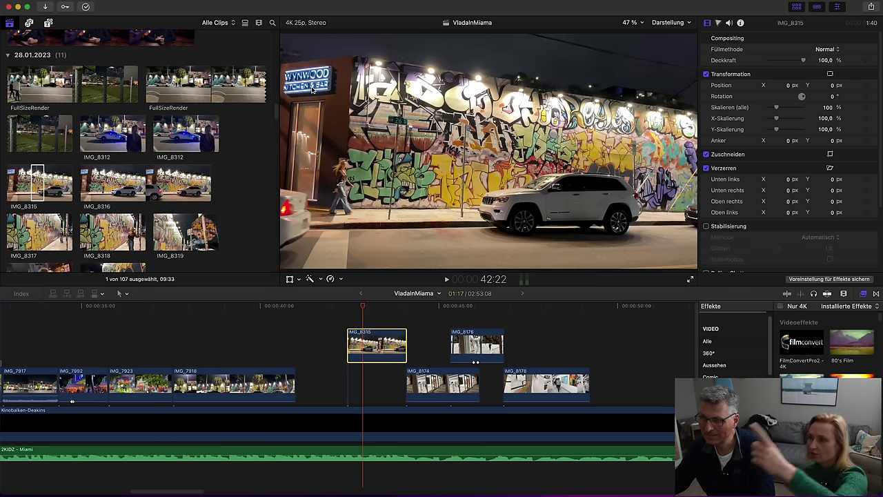
key("space")
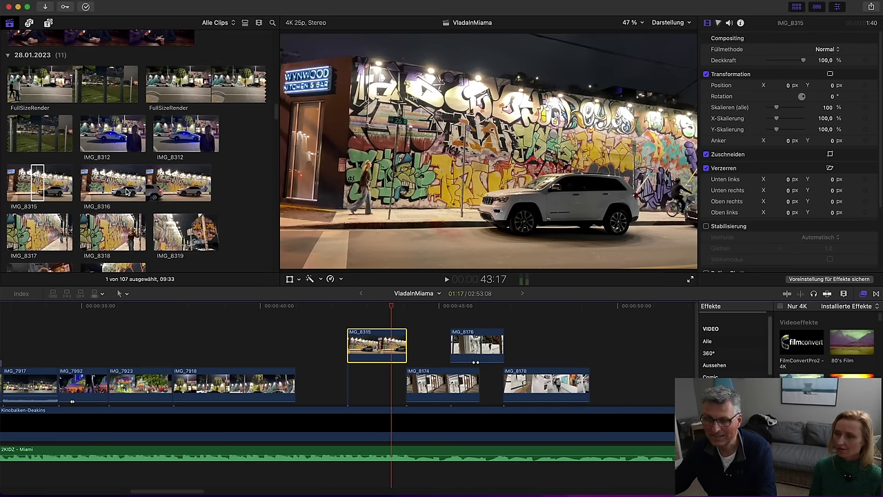
Connect IMG_8312 above the storyline near 00:37 and trim its start so it runs 1:55
left_click(110, 141)
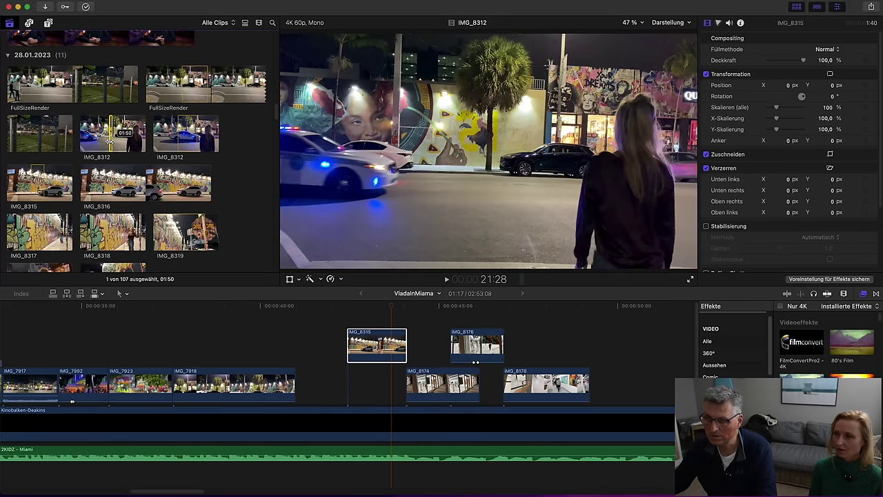
left_click_drag(109, 142, 280, 323)
left_click_drag(374, 352, 317, 357)
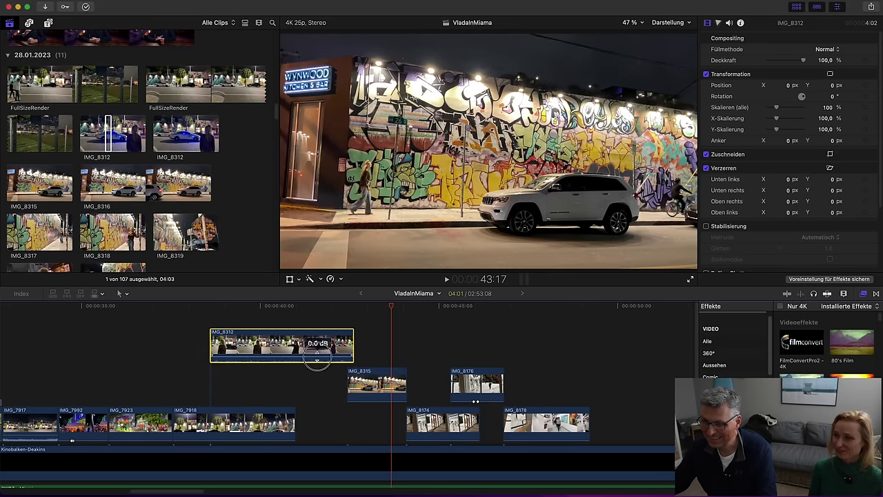
left_click_drag(348, 304, 295, 306)
left_click_drag(213, 342, 287, 349)
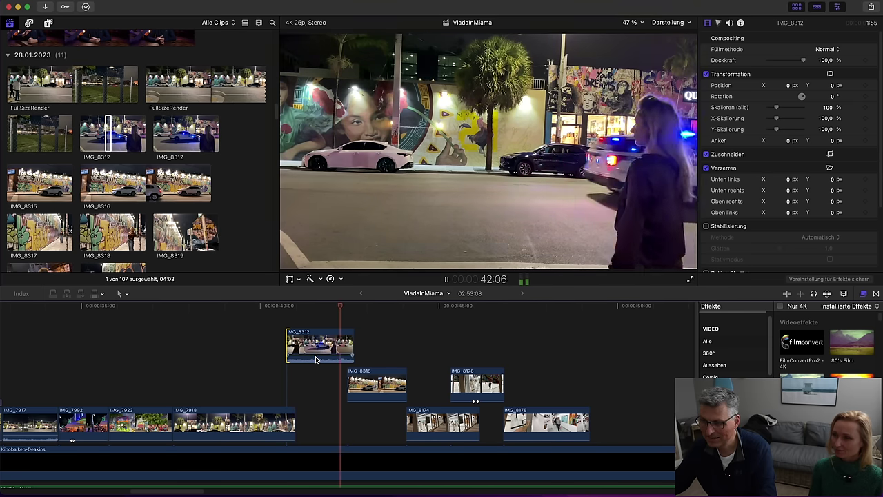
Replay the IMG_8312 edit from around 41:11 to review it
key("space")
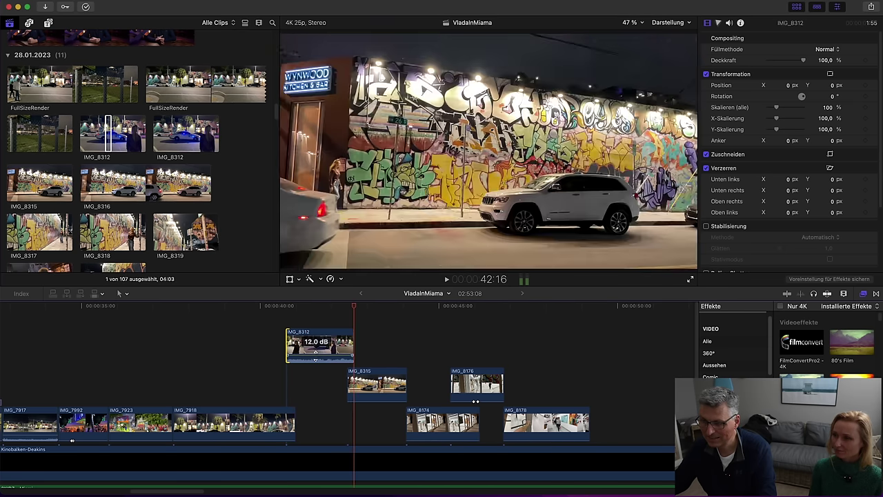
left_click(317, 306)
key("space")
left_click(309, 306)
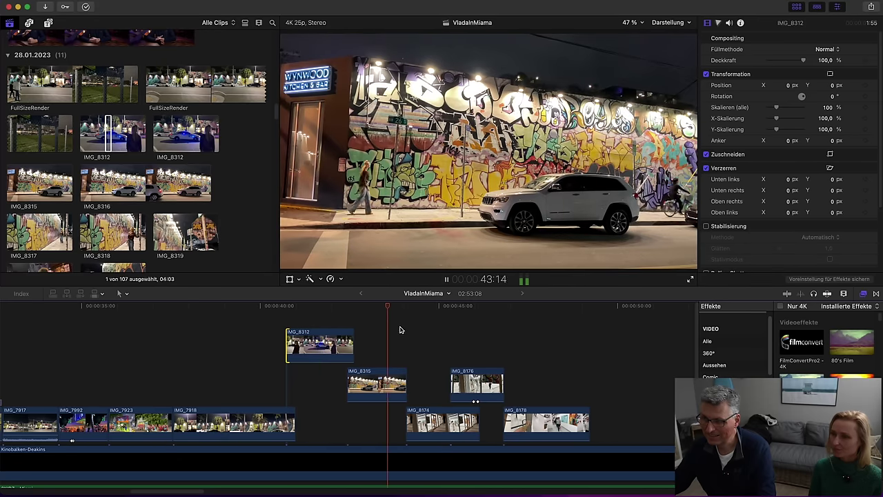
left_click(316, 306)
key("space")
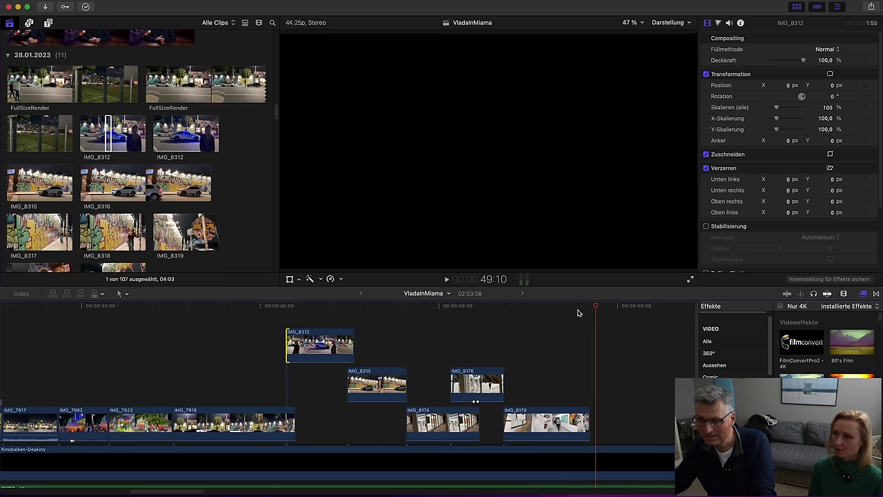
scroll(92, 218, "down", 2)
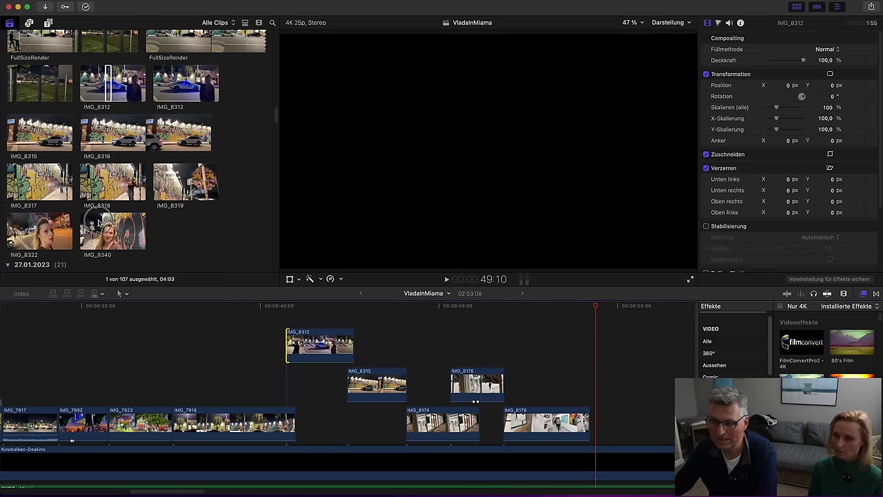
Connect selfie clip IMG_8322 above the end of IMG_7918, nudged slightly later
left_click(105, 221)
left_click(38, 230)
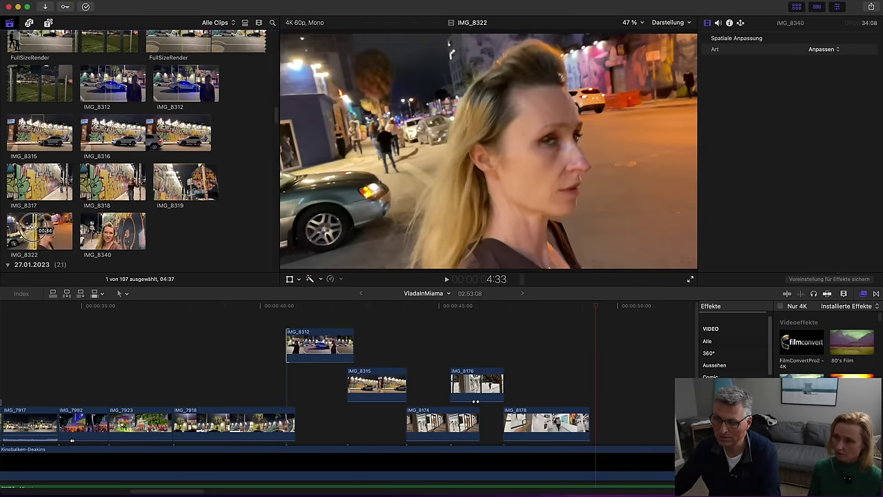
left_click_drag(29, 228, 206, 343)
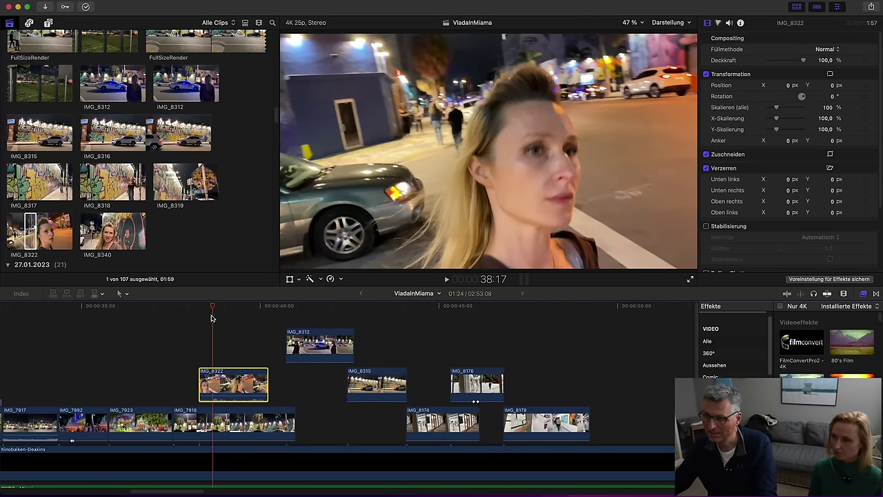
mouse_move(253, 371)
left_mouse_down()
mouse_move(261, 362)
mouse_move(253, 371)
left_mouse_up()
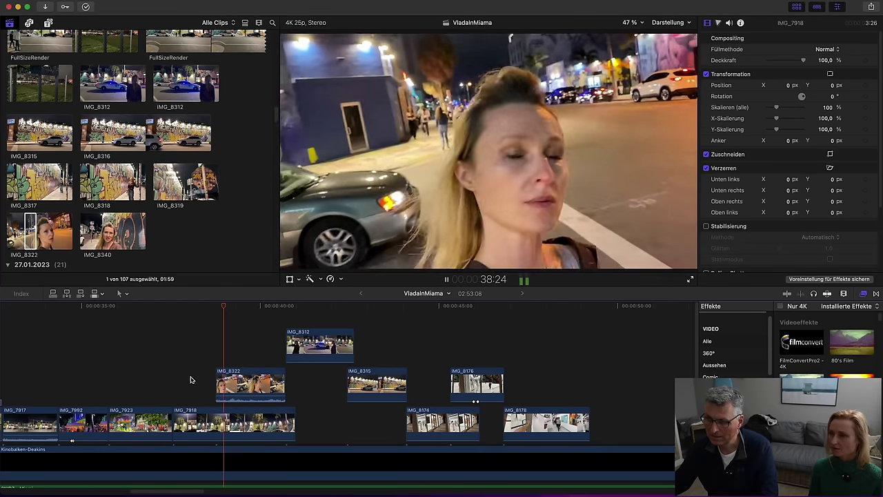
Move IMG_8322 earlier, shorten its end, and slide IMG_7918 earlier to open a gap
left_click_drag(233, 392, 252, 418)
left_click_drag(211, 309, 135, 324)
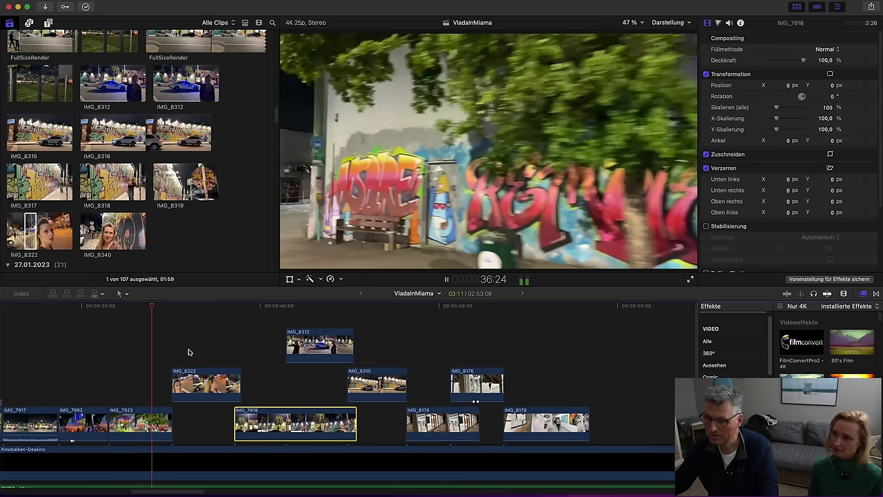
left_click_drag(240, 383, 219, 384)
left_click_drag(242, 413, 225, 413)
key("space")
Fine-tune the end of IMG_8322 and review the edit with playback
left_click(204, 357)
left_click(204, 381)
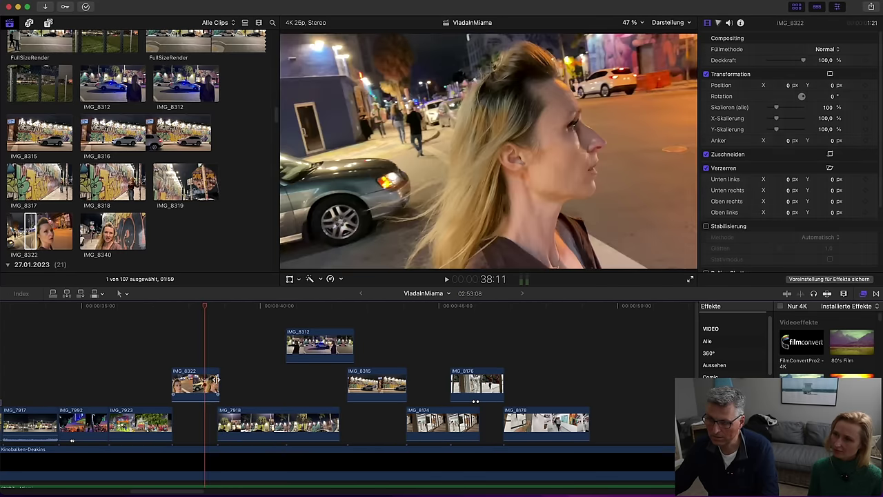
left_click_drag(216, 380, 207, 379)
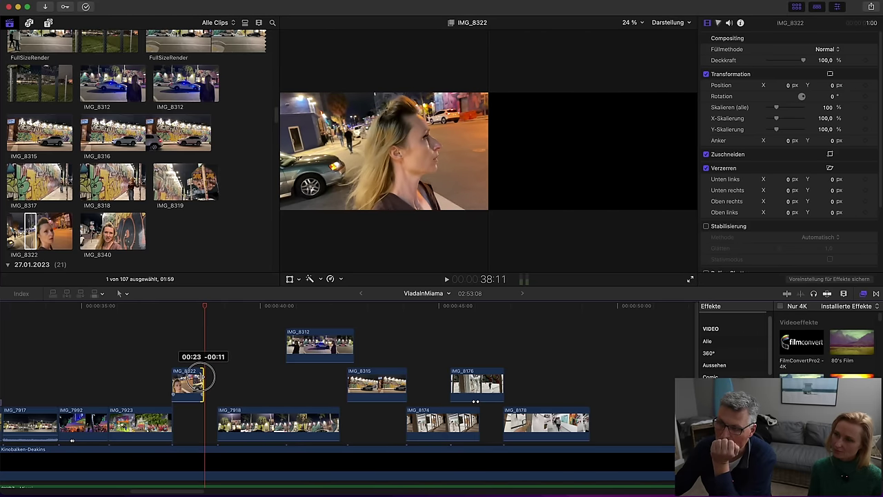
left_click_drag(201, 378, 203, 378)
key("space")
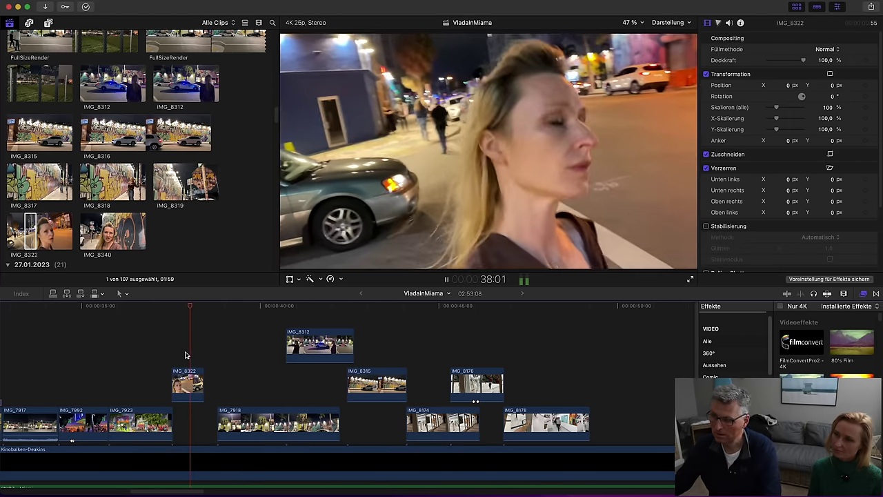
left_click_drag(205, 393, 235, 388)
key("space")
key("space")
key("space")
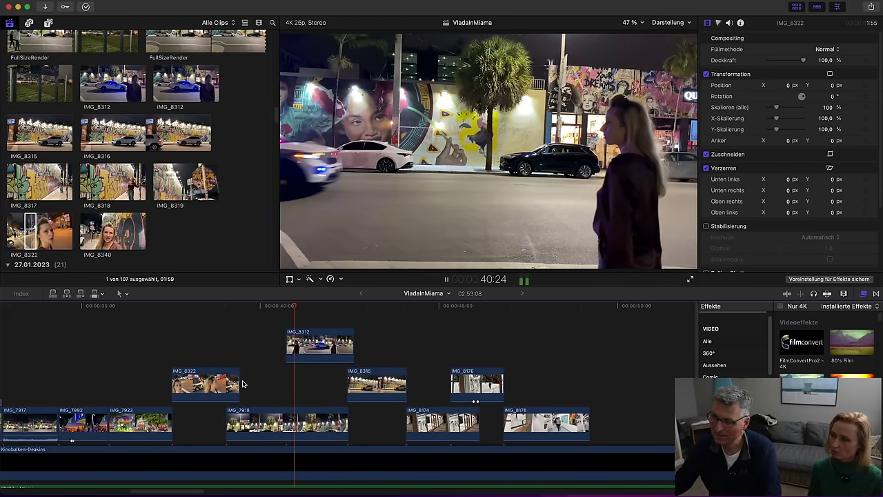
Trim a little off IMG_8312's start and play back the result
left_click_drag(289, 347, 293, 341)
key("space")
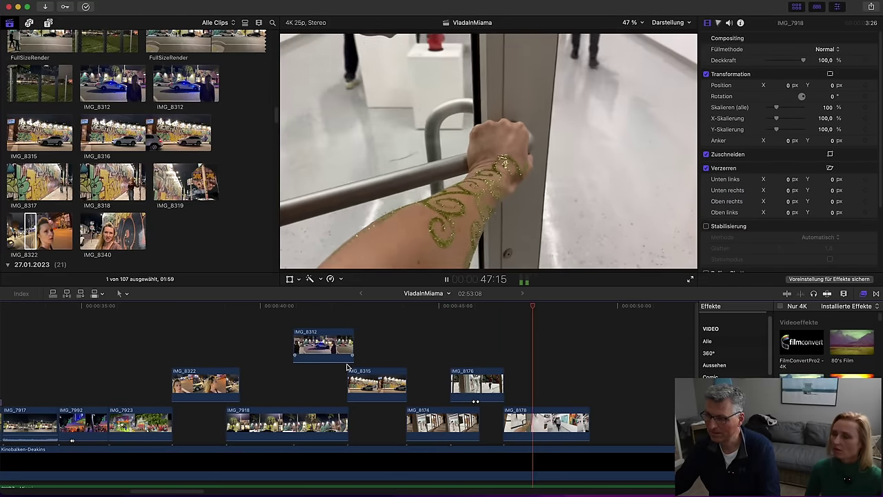
key("space")
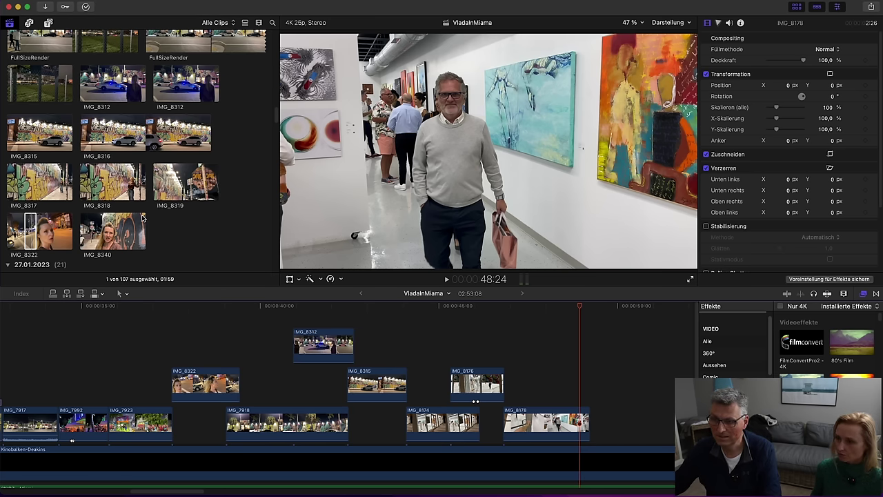
scroll(138, 219, "down", 10)
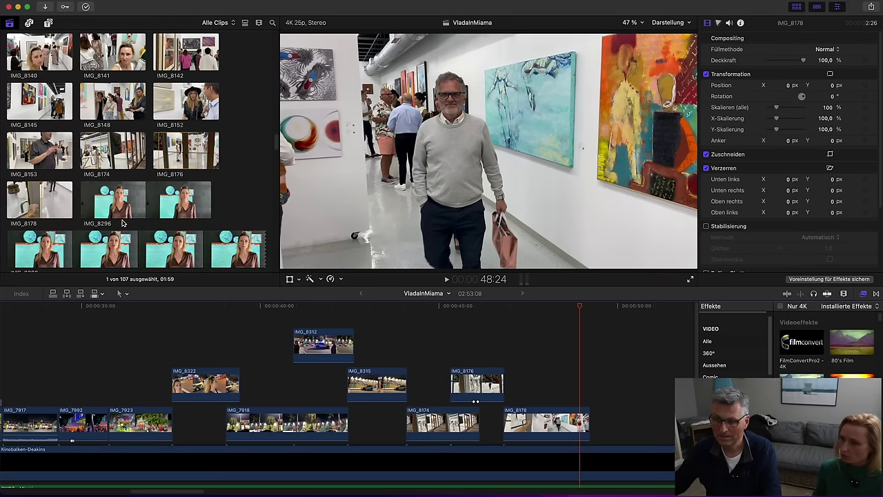
scroll(123, 220, "down", 3)
scroll(124, 220, "down", 15)
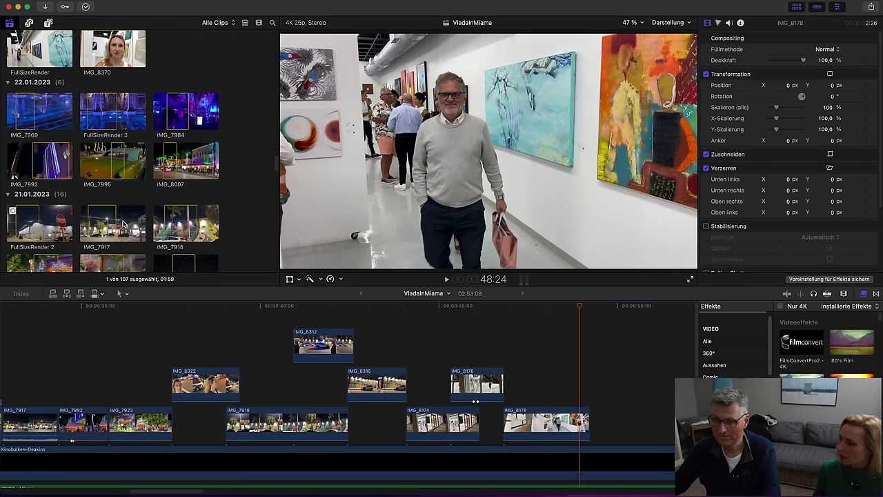
scroll(126, 223, "down", 2)
scroll(131, 219, "down", 3)
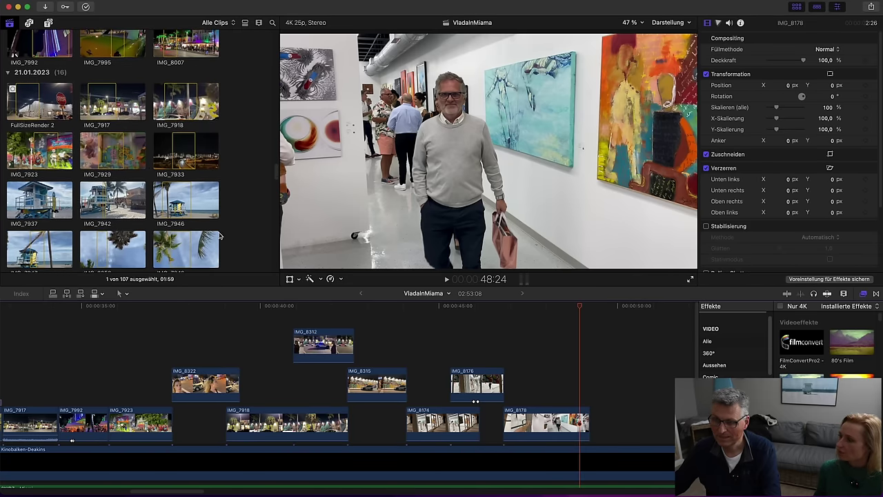
left_click(442, 309)
left_click_drag(442, 309, 418, 312)
scroll(204, 196, "down", 8)
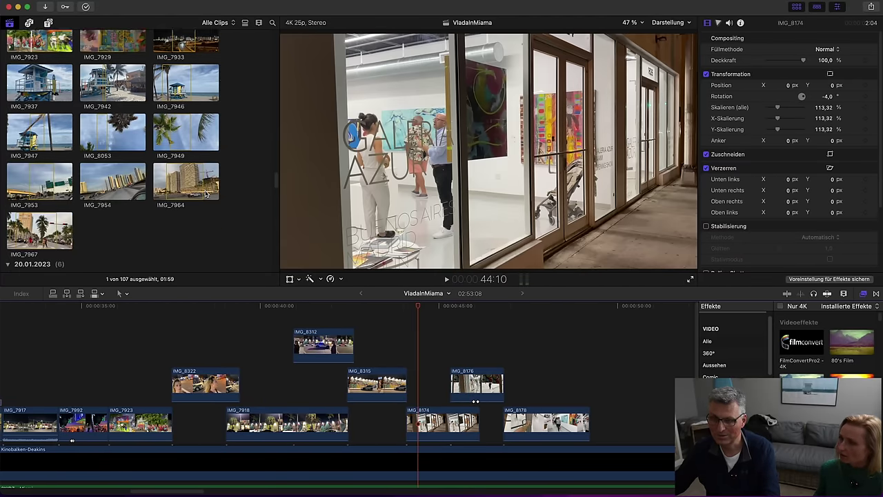
scroll(202, 198, "down", 10)
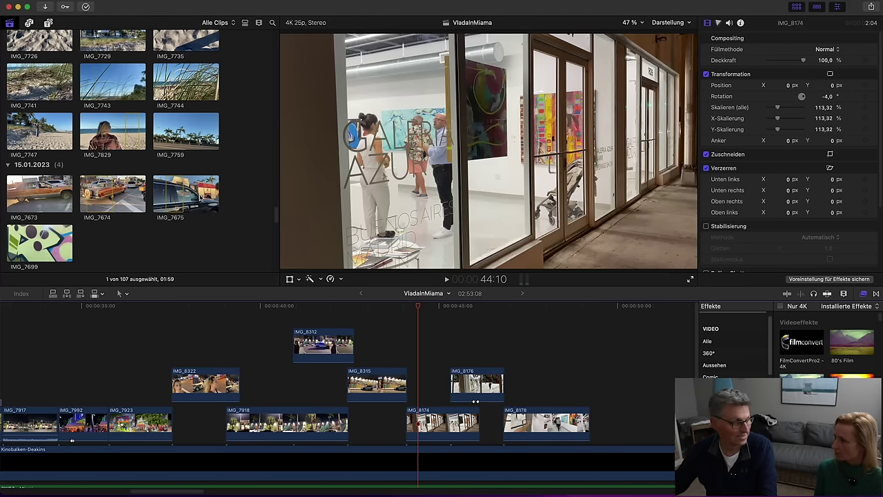
scroll(416, 379, "down", 3)
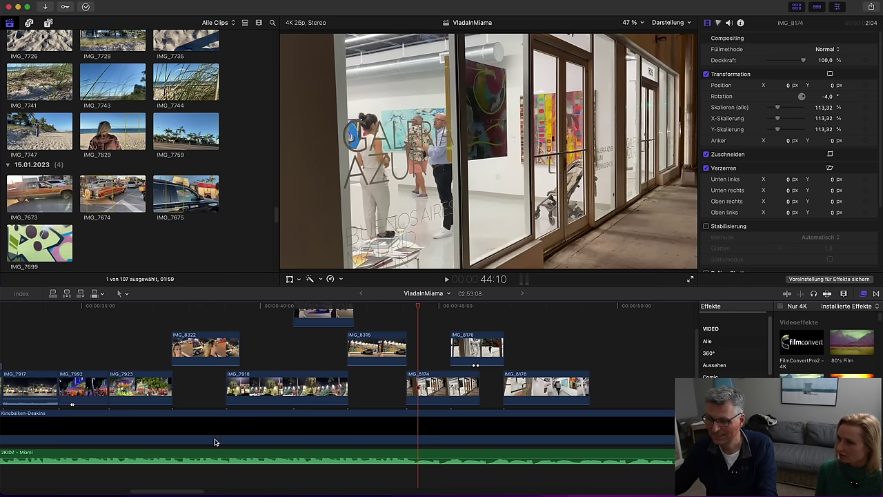
mouse_move(184, 492)
left_mouse_down()
mouse_move(228, 491)
mouse_move(173, 491)
left_mouse_up()
left_click_drag(296, 307, 135, 342)
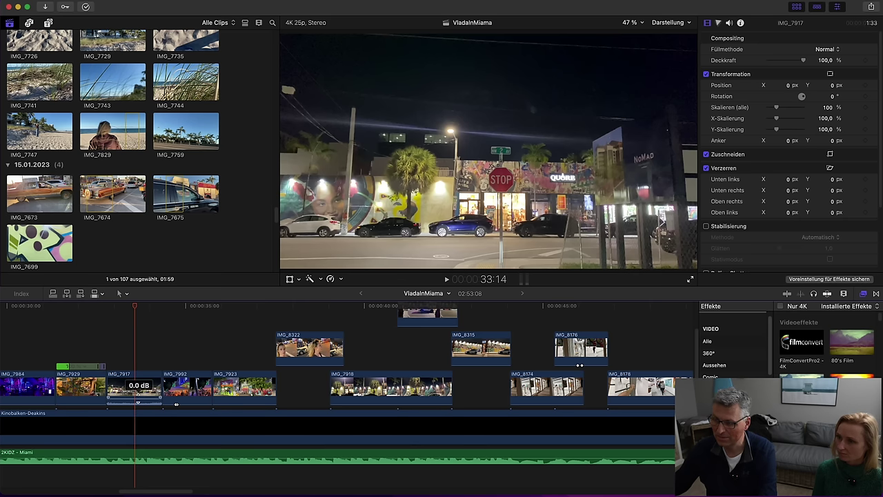
left_click_drag(111, 310, 152, 350)
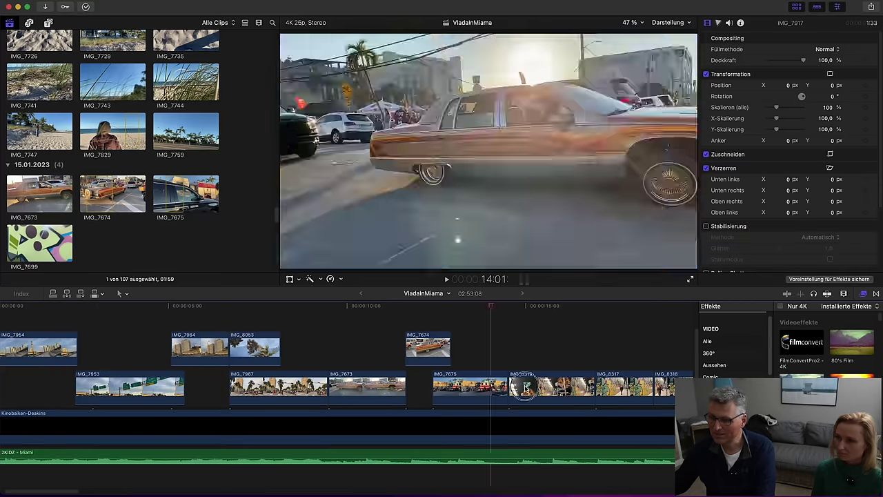
left_click_drag(68, 489, 207, 490)
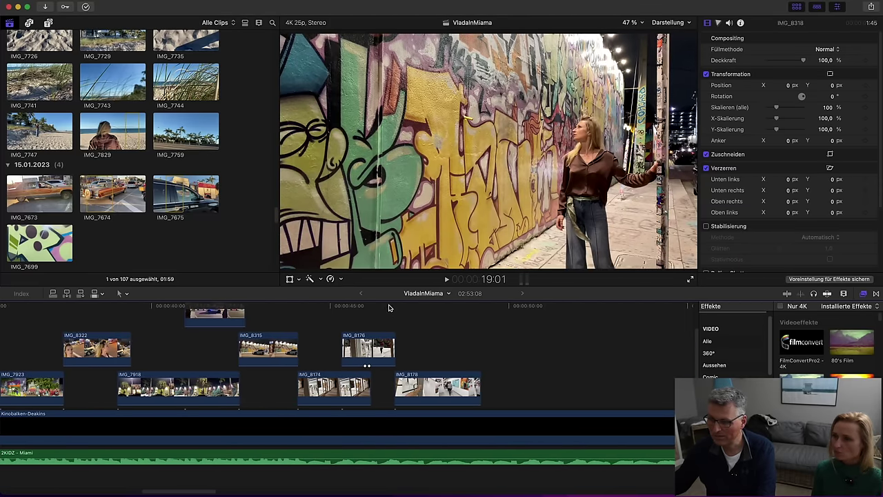
left_click_drag(455, 315, 466, 315)
left_click_drag(198, 489, 221, 489)
scroll(165, 174, "up", 5)
scroll(158, 174, "up", 15)
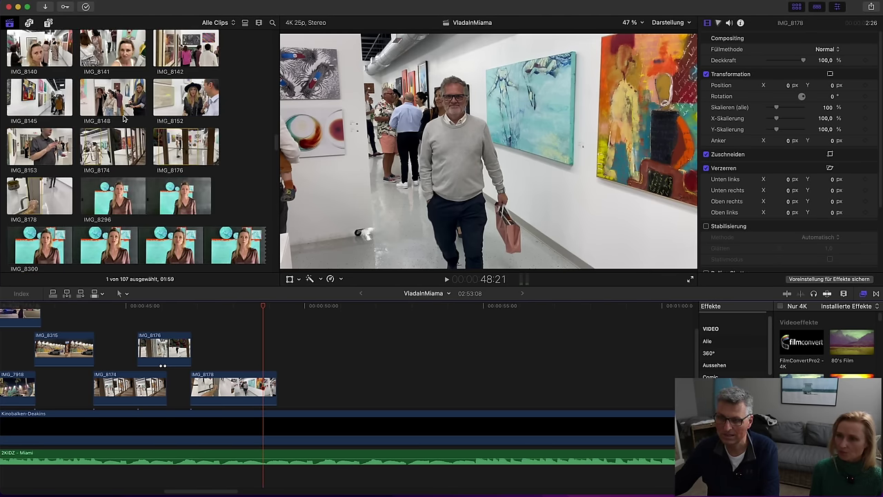
Add a short marked section of IMG_8145 to the storyline right after IMG_8178
left_click(107, 107)
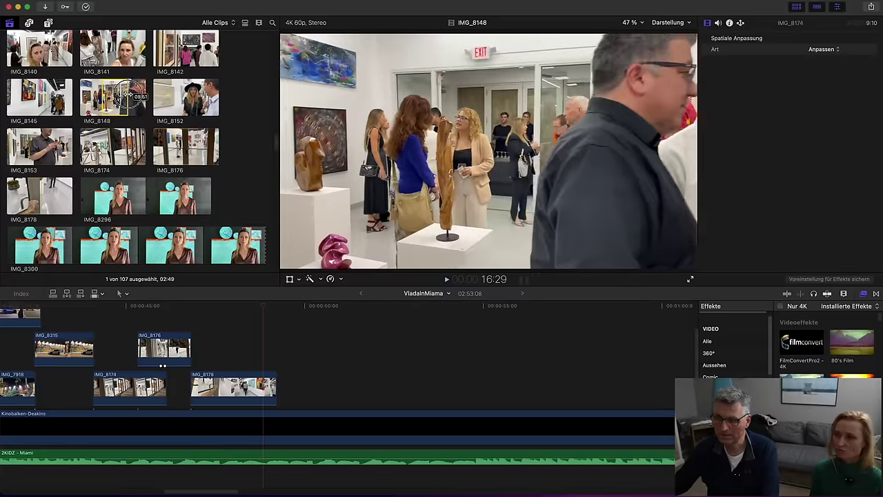
left_click(35, 94)
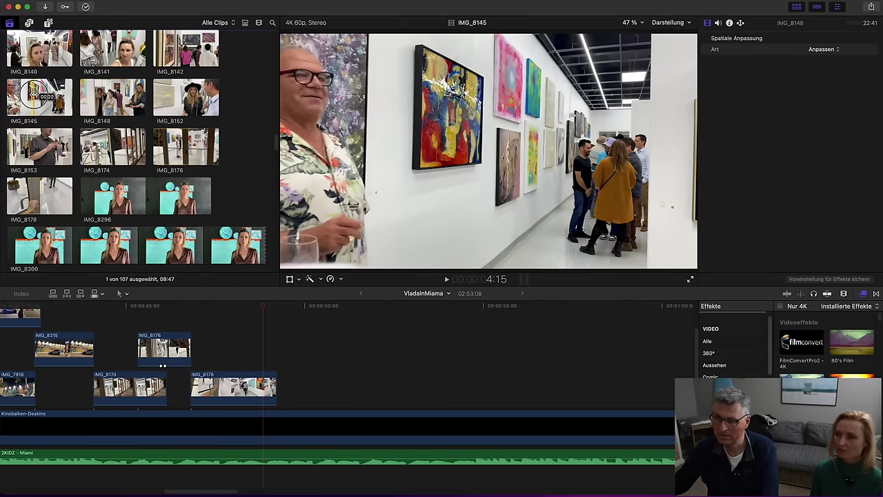
left_click_drag(18, 97, 273, 373)
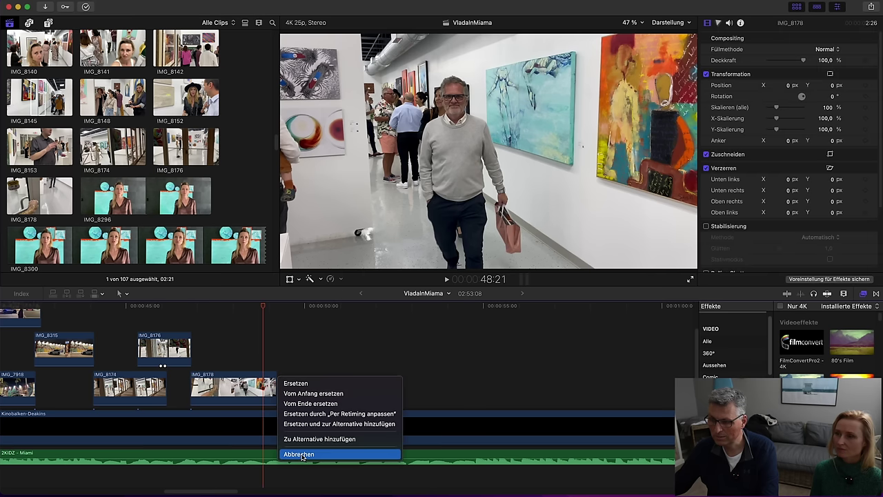
key("Escape")
left_click_drag(238, 308, 279, 390)
Review the new edit, then connect IMG_8141 above the storyline at the playhead
left_click(288, 369)
key("space")
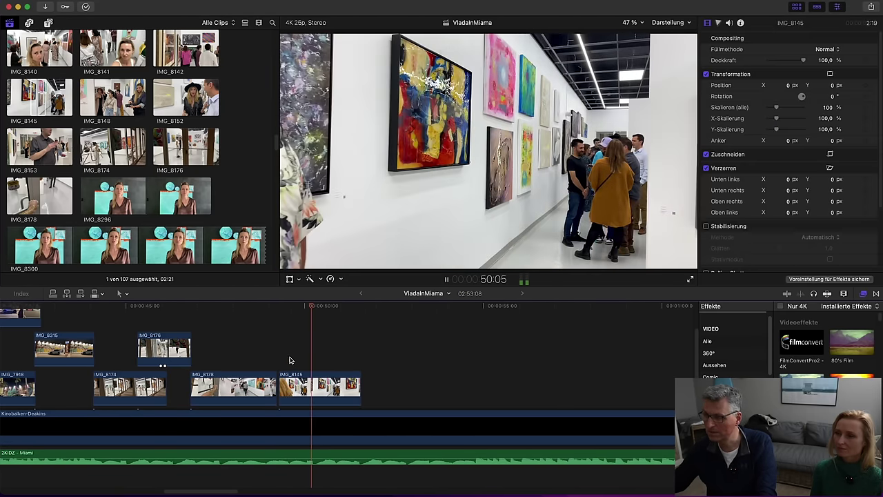
key("space")
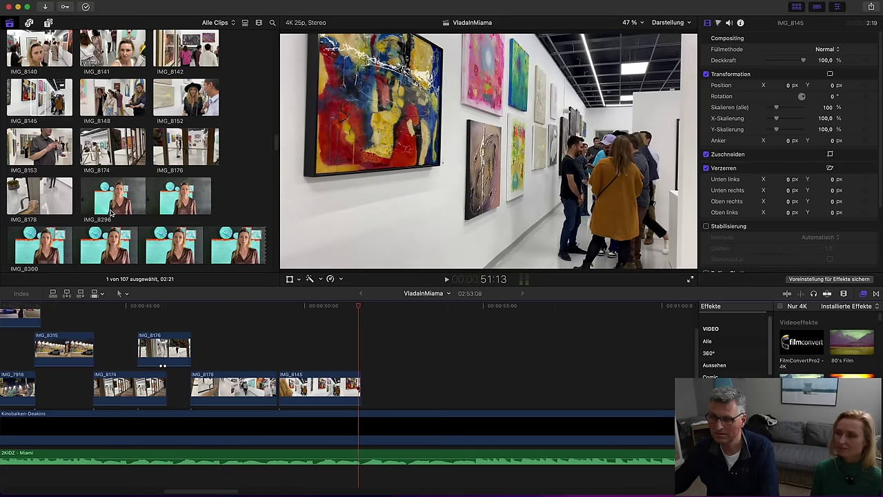
scroll(92, 83, "up", 1)
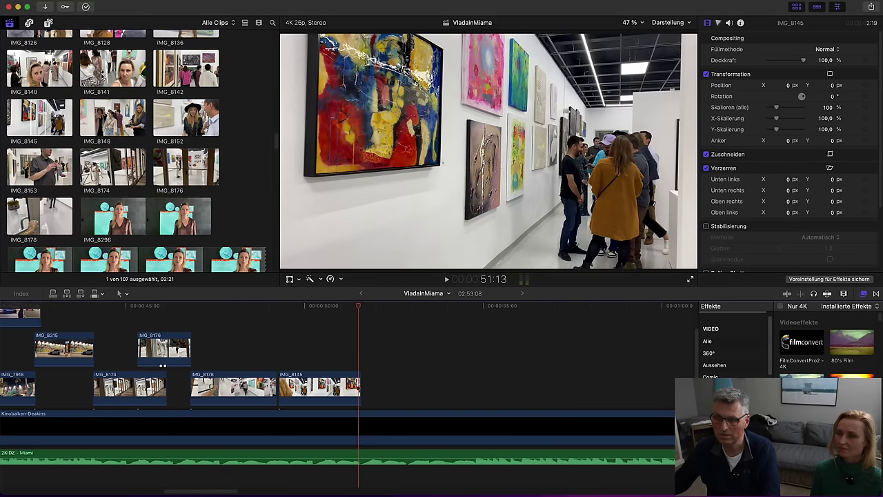
left_click_drag(124, 69, 354, 334)
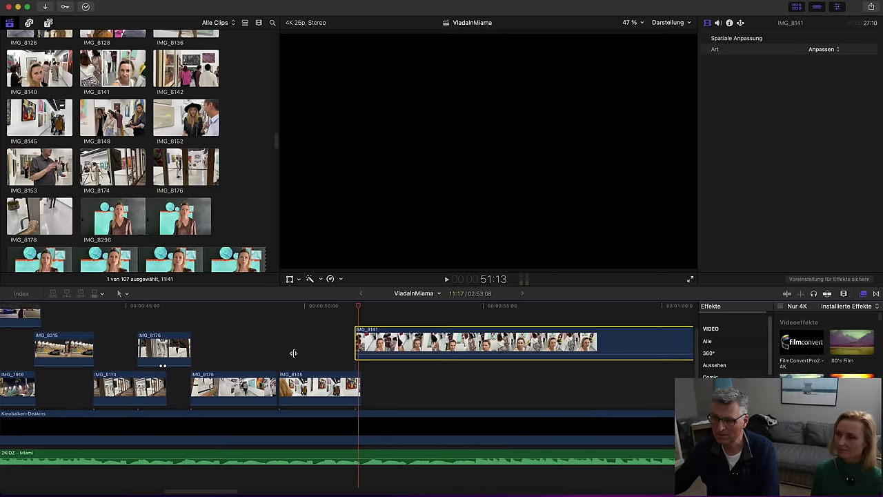
Snap IMG_8141 to the playhead and trim its beginning, reviewing with playback
left_click(229, 352)
key("space")
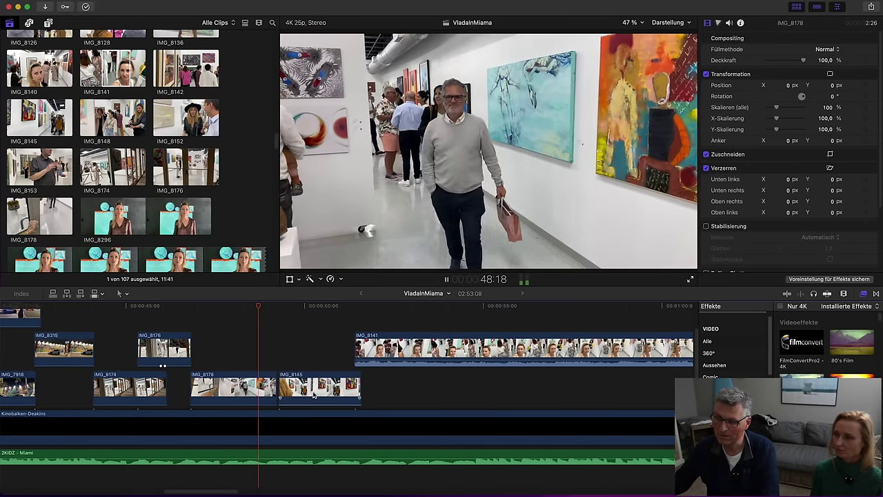
left_click_drag(383, 355, 360, 356)
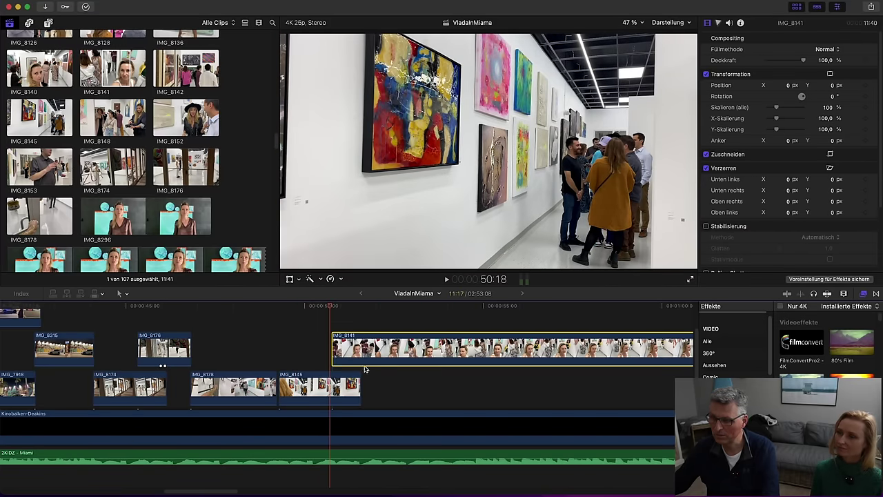
key("space")
left_click_drag(334, 347, 362, 345)
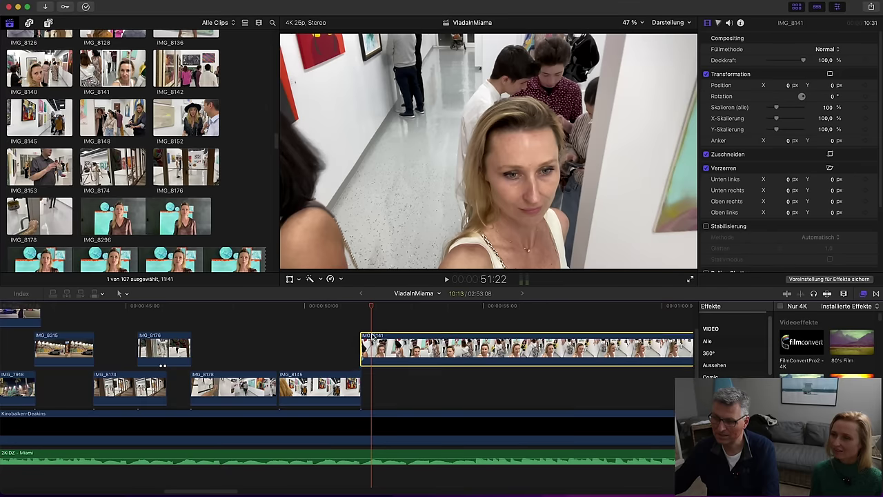
key("space")
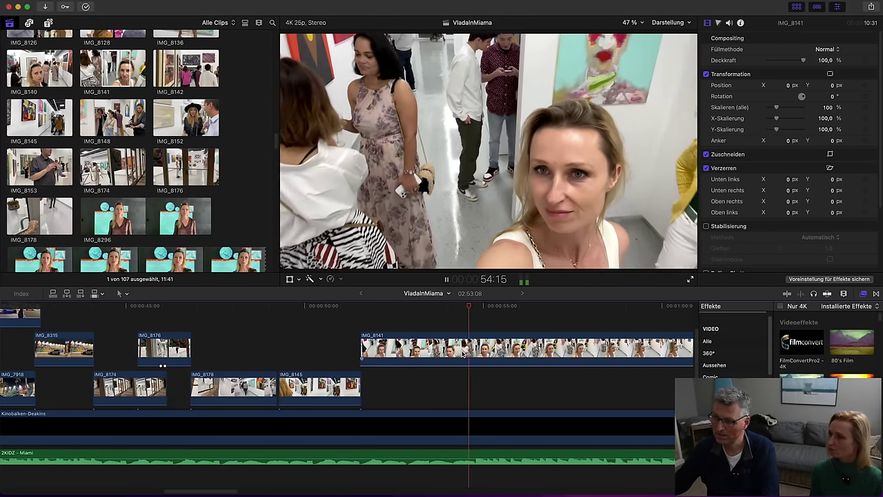
Blade IMG_8141 at 57:05 and delete the unwanted tail
left_click(524, 354)
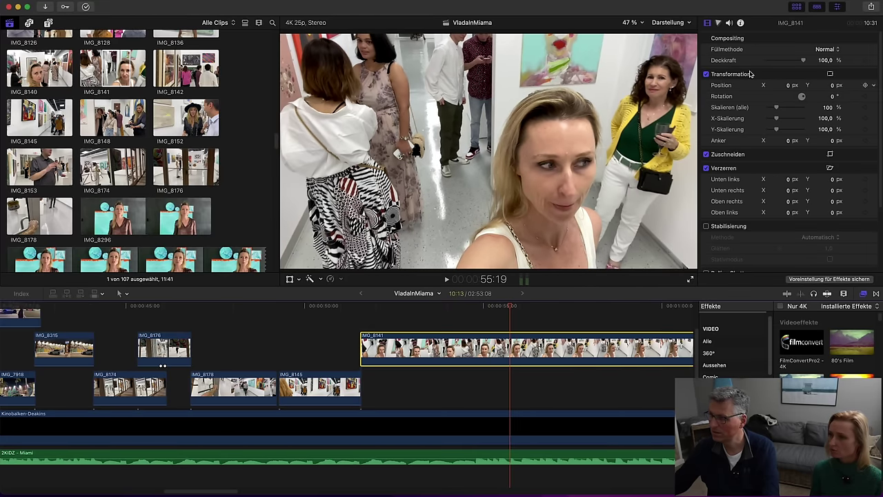
left_click(741, 23)
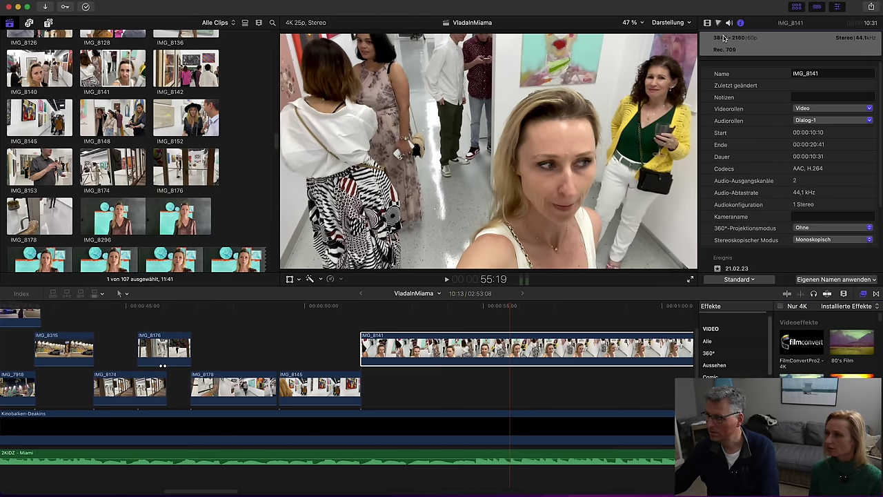
left_click(709, 24)
key("space")
key("space")
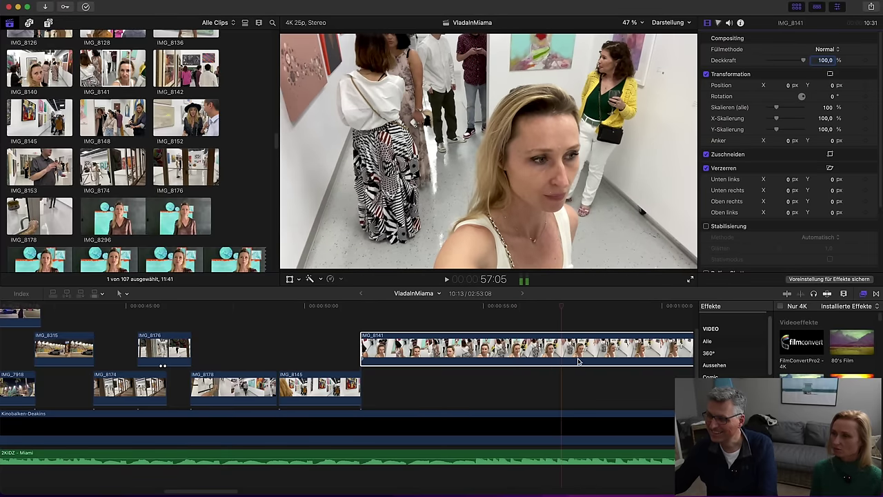
key("super+b")
left_click_drag(566, 343, 588, 393)
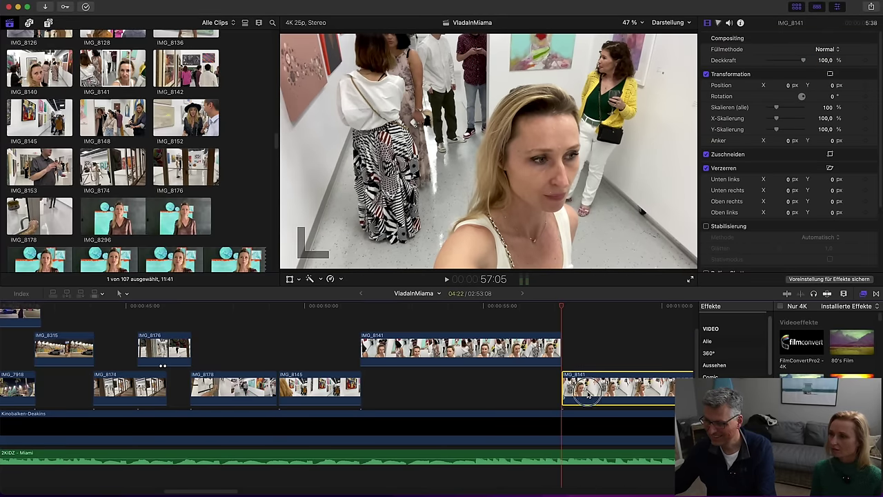
key("Delete")
Add gallery clip IMG_8136 after IMG_8141 and shift it slightly later
scroll(100, 105, "up", 3)
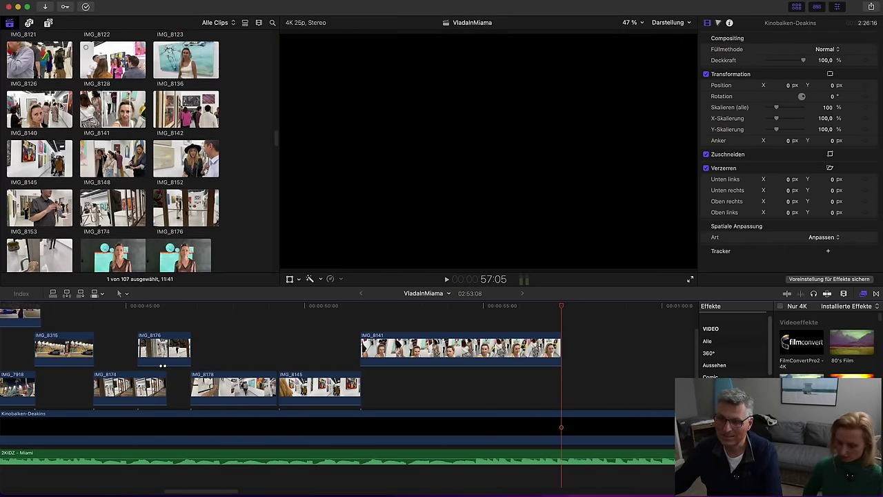
left_click(104, 105)
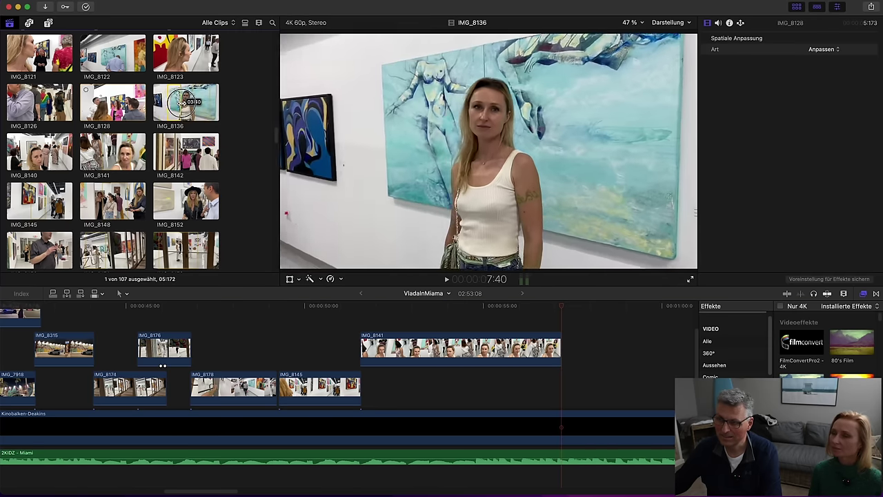
left_click_drag(185, 102, 585, 387)
left_click_drag(199, 491, 237, 491)
left_click(238, 304)
key("space")
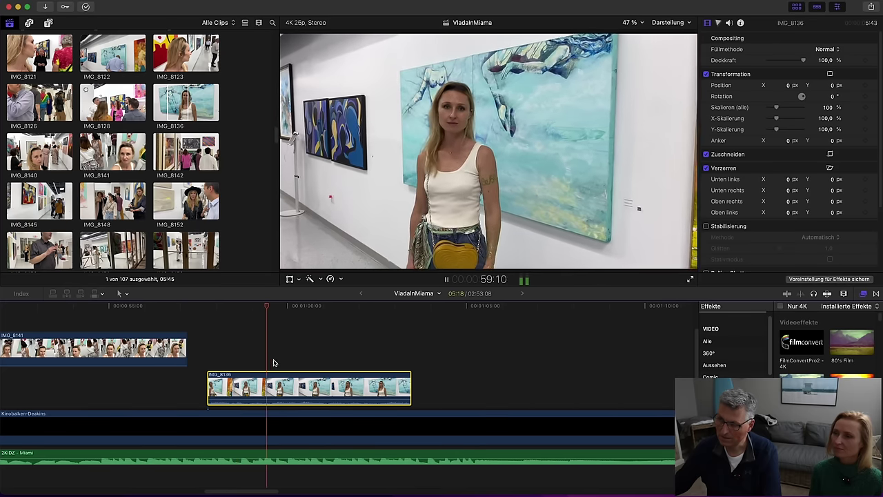
left_click_drag(281, 388, 290, 399)
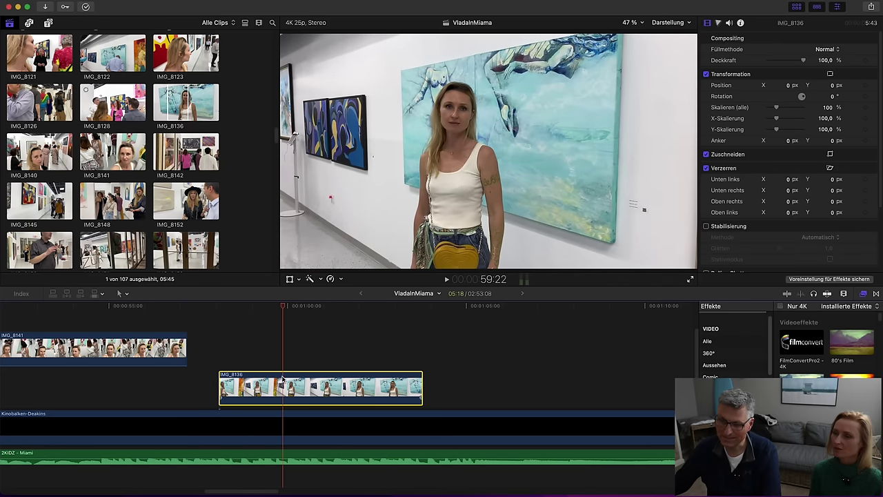
scroll(162, 241, "up", 10)
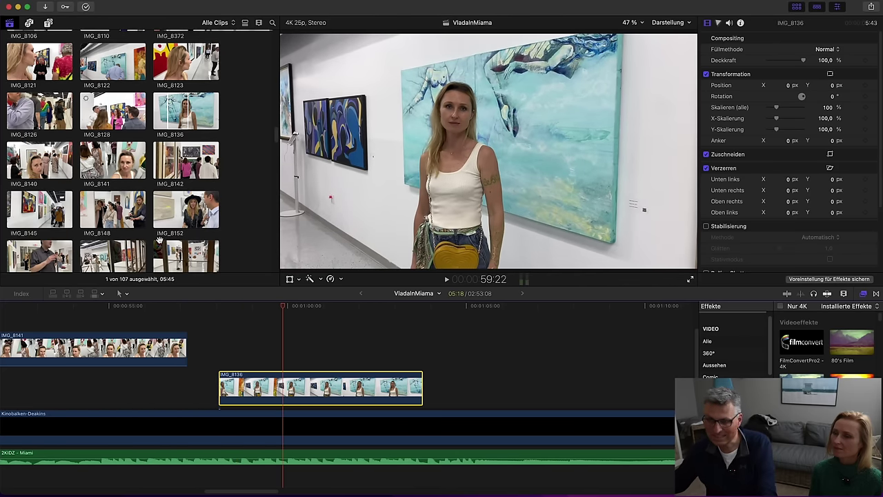
scroll(112, 175, "up", 3)
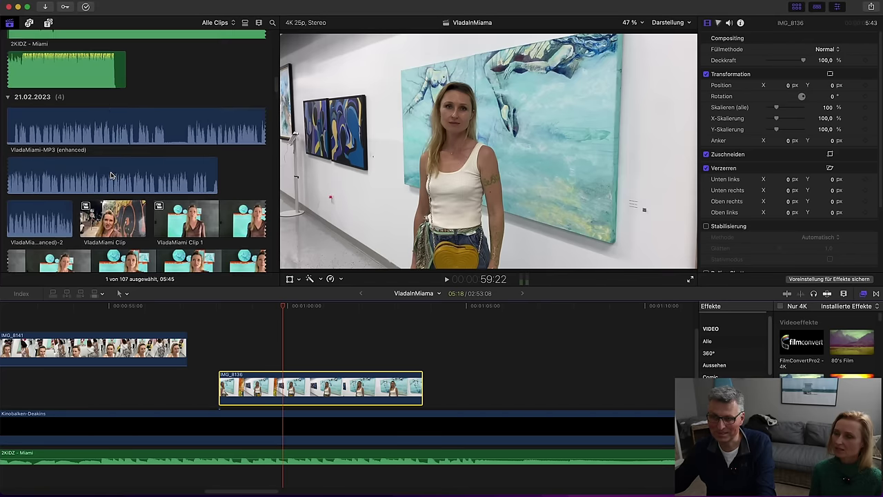
Open the AI Ton Konvertierung project from Projekte and place the playhead in VladaMiami Clip 1
left_click(11, 23)
scroll(186, 83, "up", 15)
double_click(147, 118)
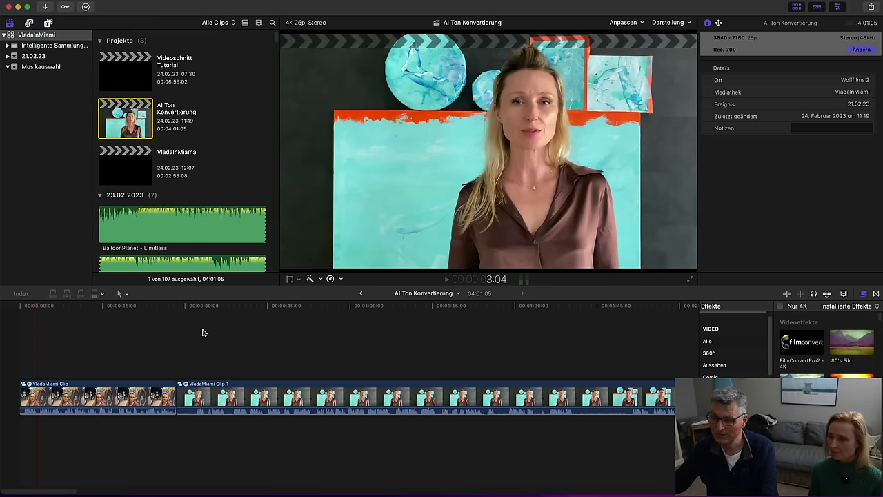
left_click(199, 336)
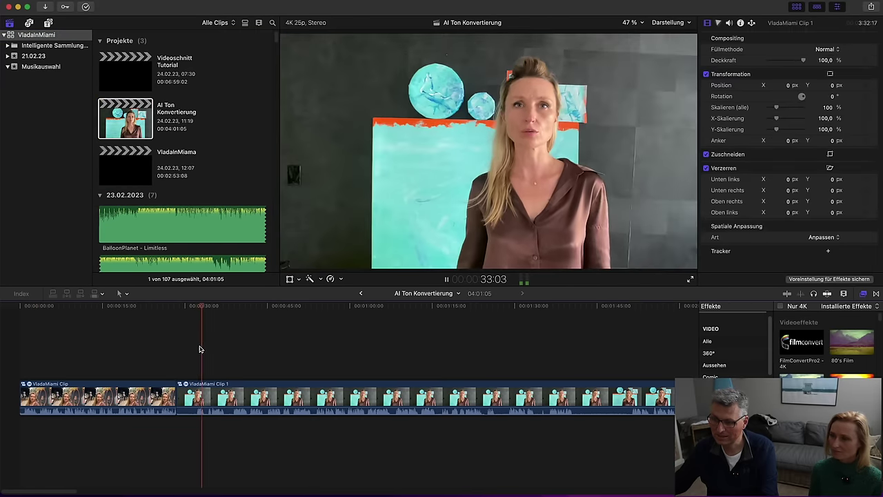
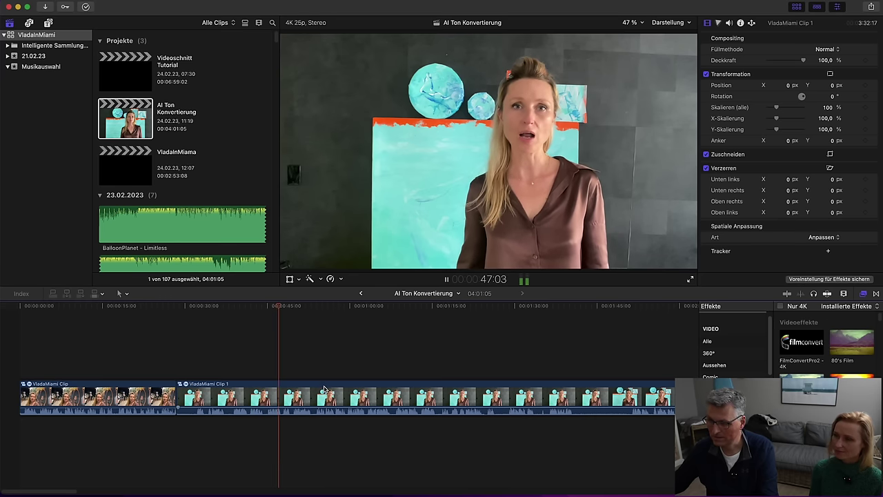
Replay the end of the talking clip from about 3:37 in the current project
left_click(189, 453)
left_click_drag(65, 488, 171, 492)
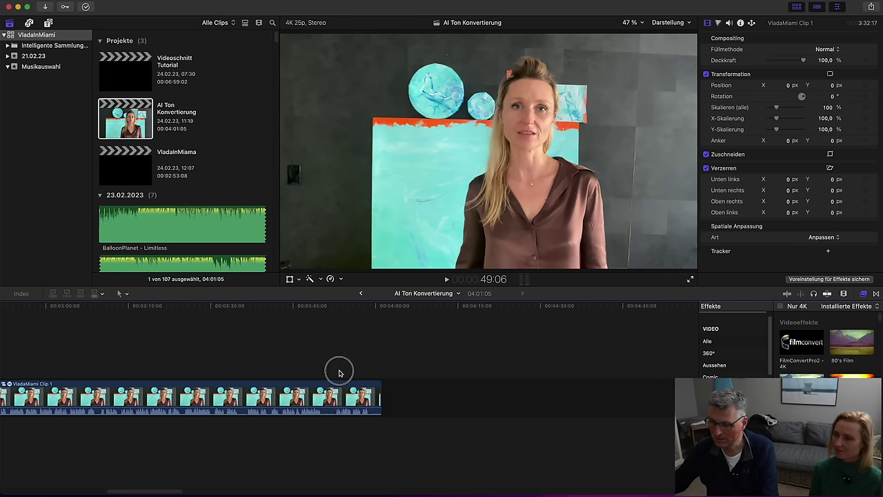
left_click(339, 373)
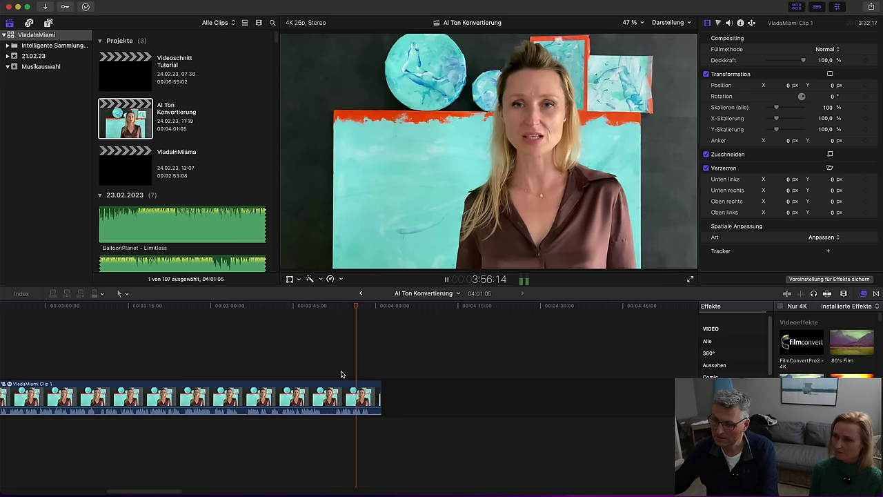
left_click(249, 363)
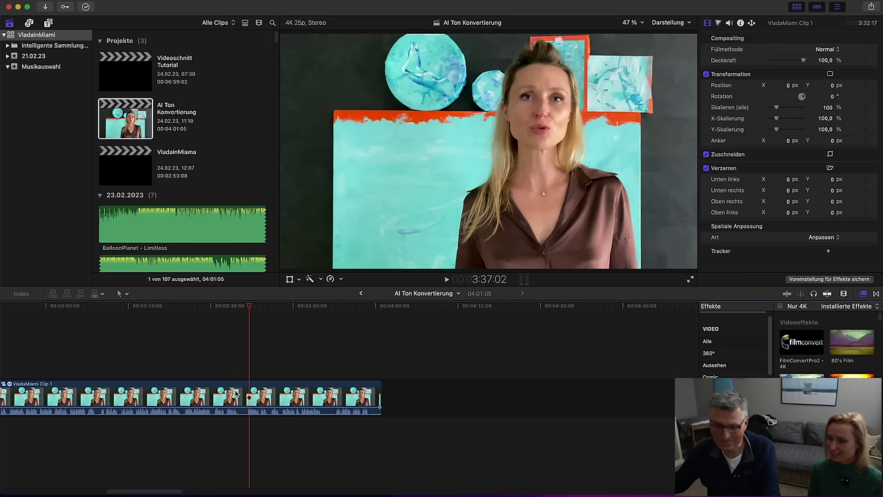
key("space")
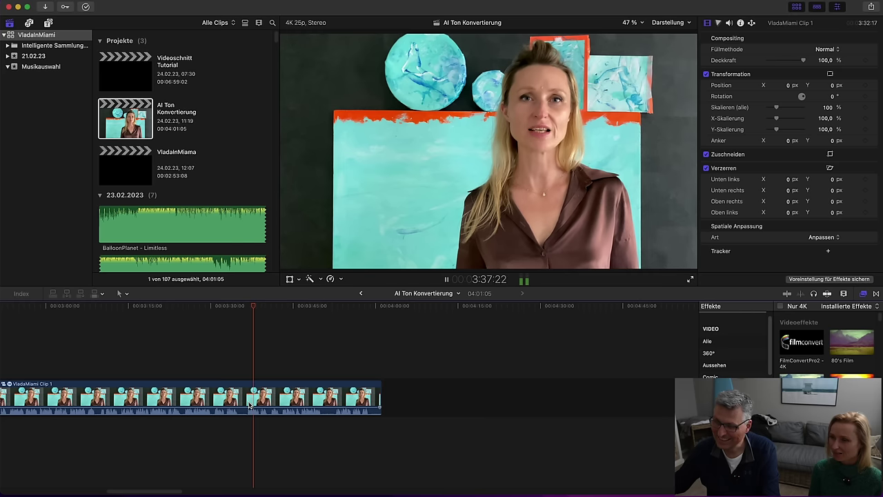
left_click(243, 377)
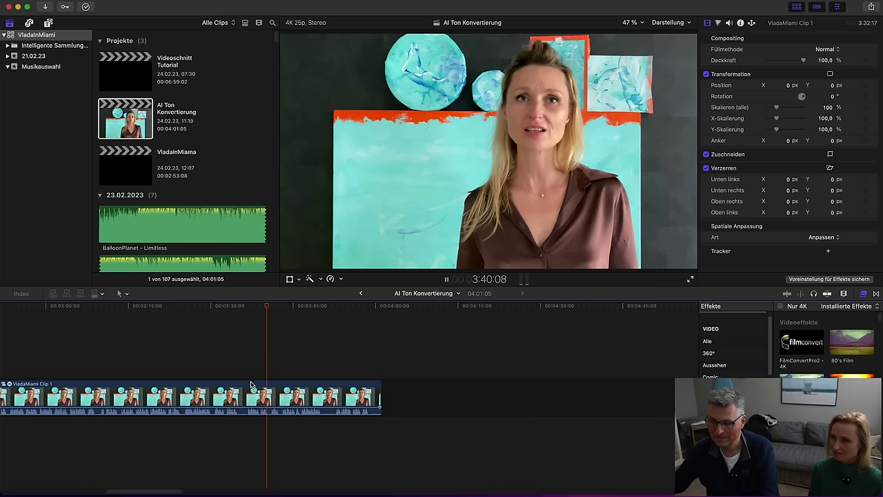
key("space")
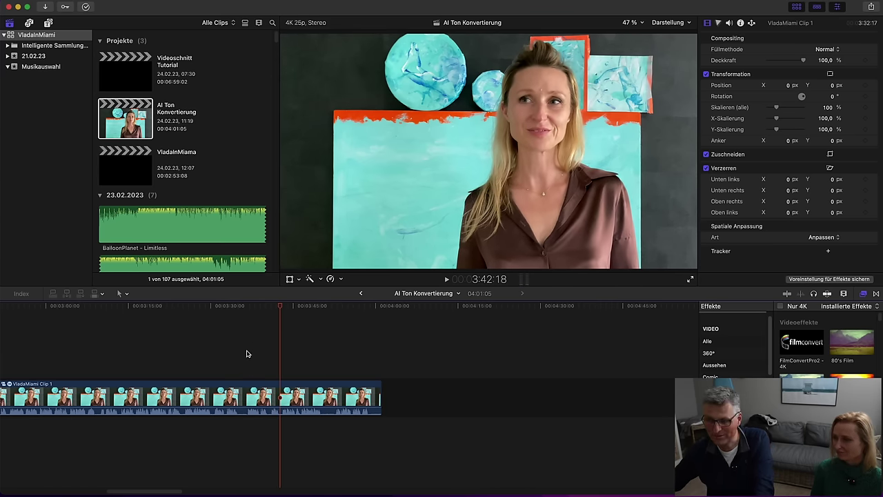
left_click(238, 401)
Open the VladaInMiama project and place the playhead on its final talking clip
mouse_move(6, 106)
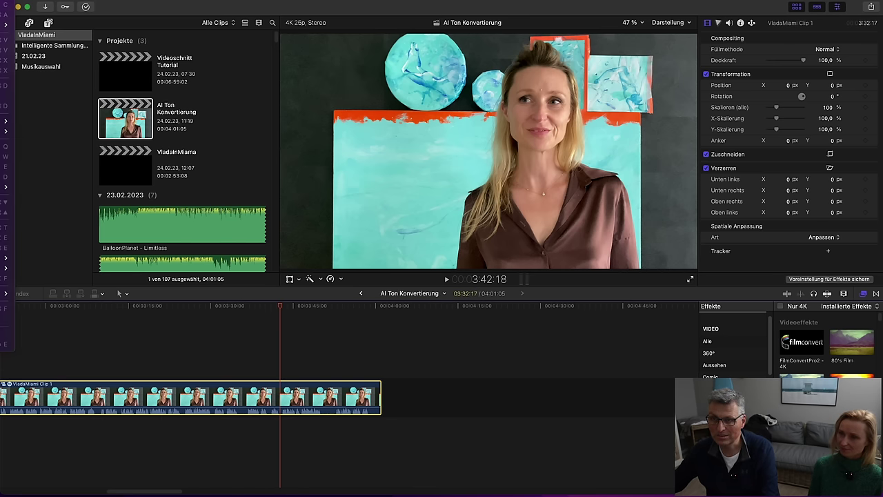
double_click(124, 167)
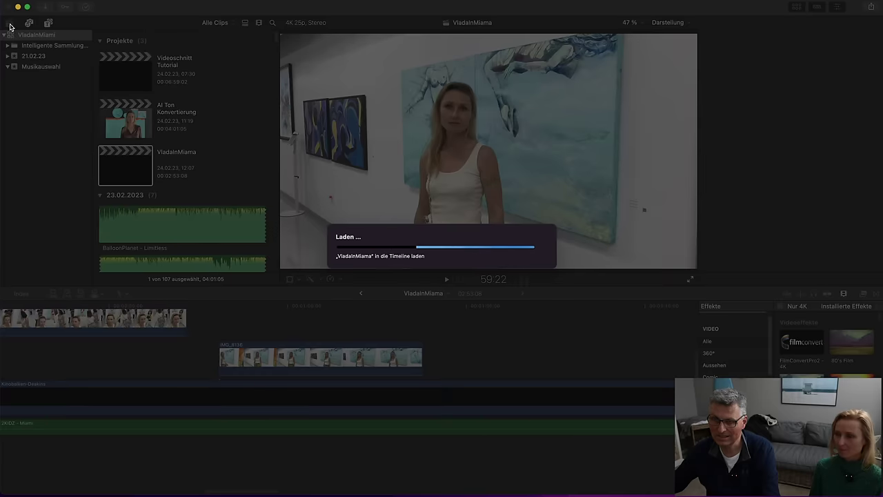
left_click(9, 25)
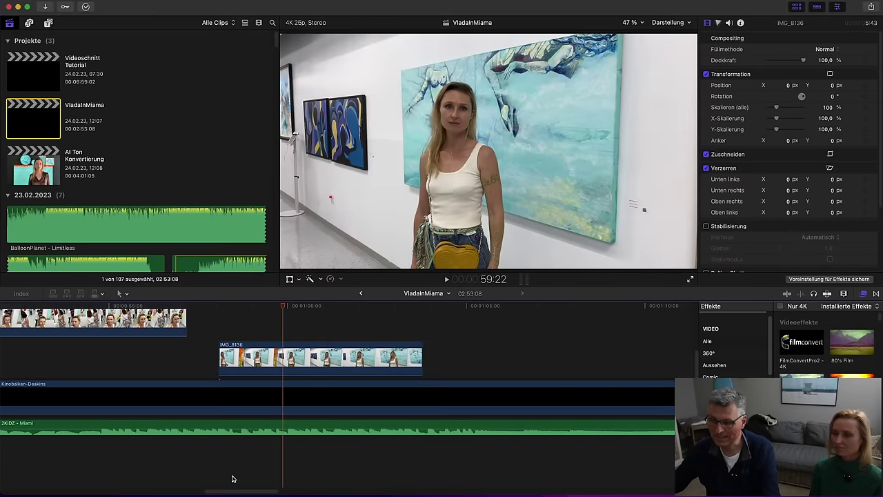
left_click_drag(233, 490, 618, 458)
left_click(619, 343)
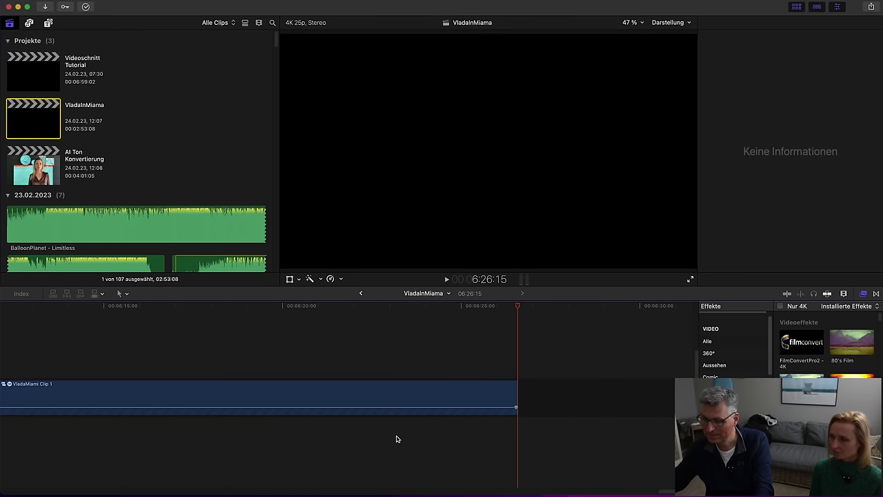
left_click(385, 363)
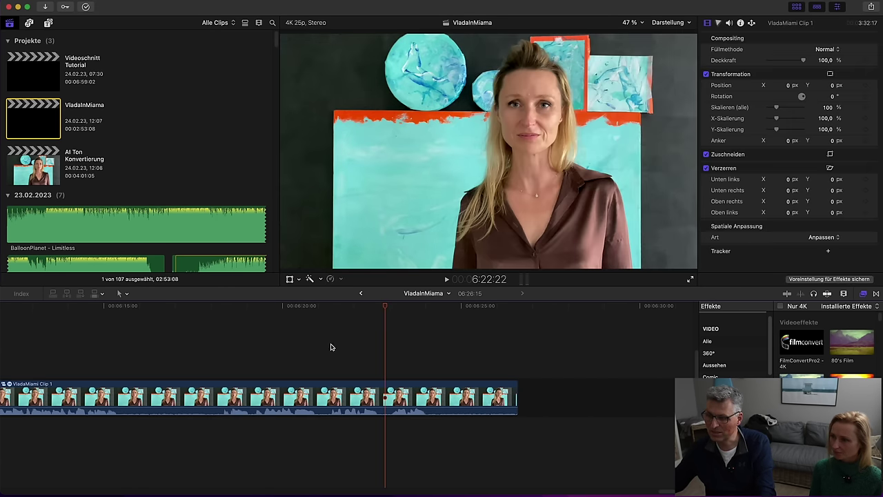
Scrub and play through the talking clip to find the cut points
left_click_drag(339, 307, 253, 331)
key("space")
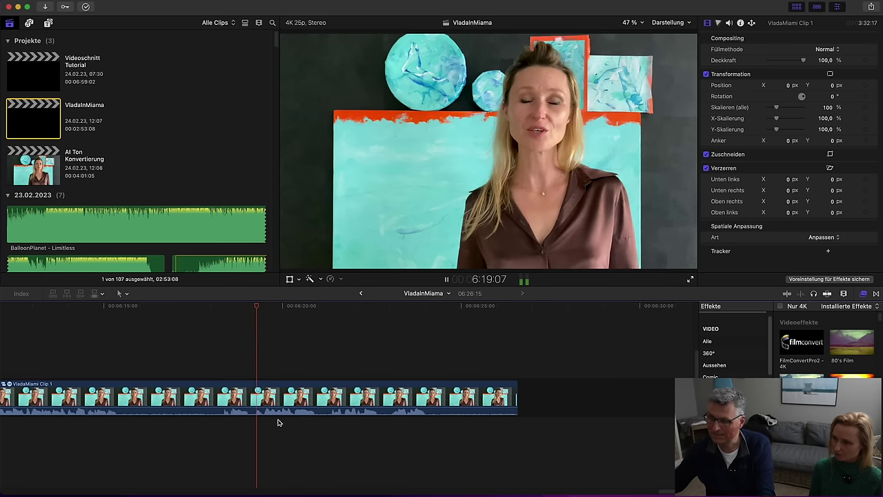
left_click_drag(148, 312, 495, 384)
key("space")
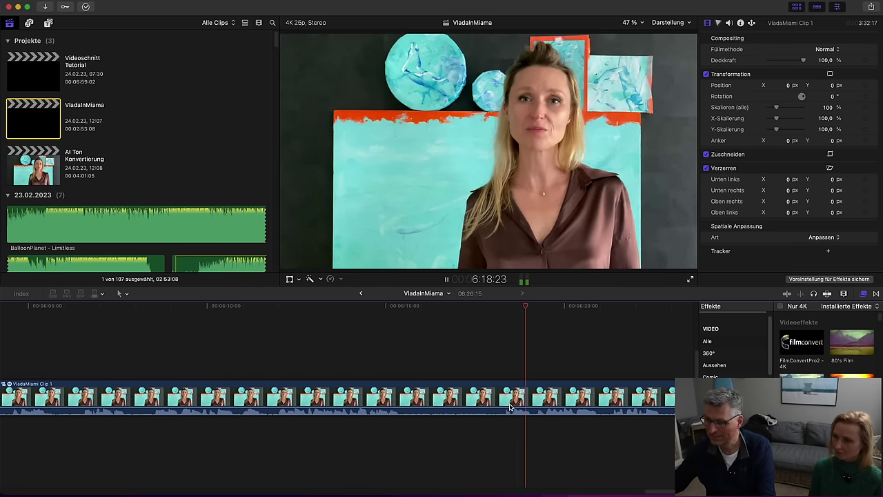
key("space")
key("space")
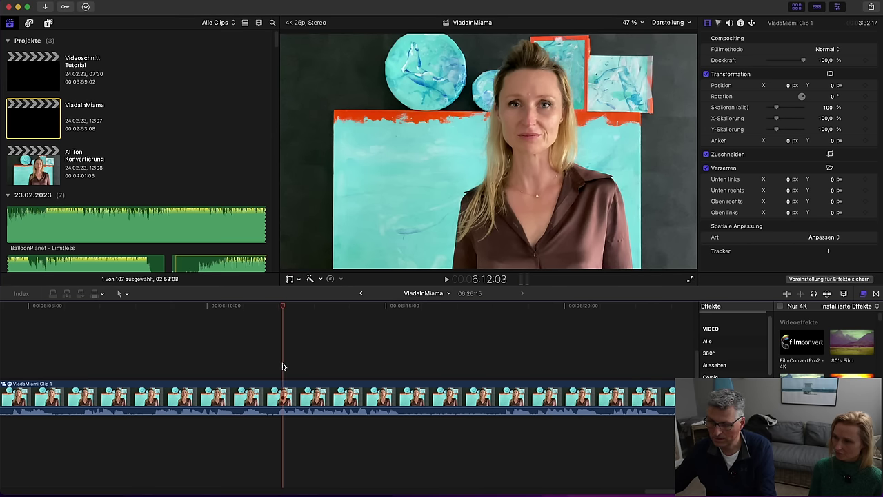
key("space")
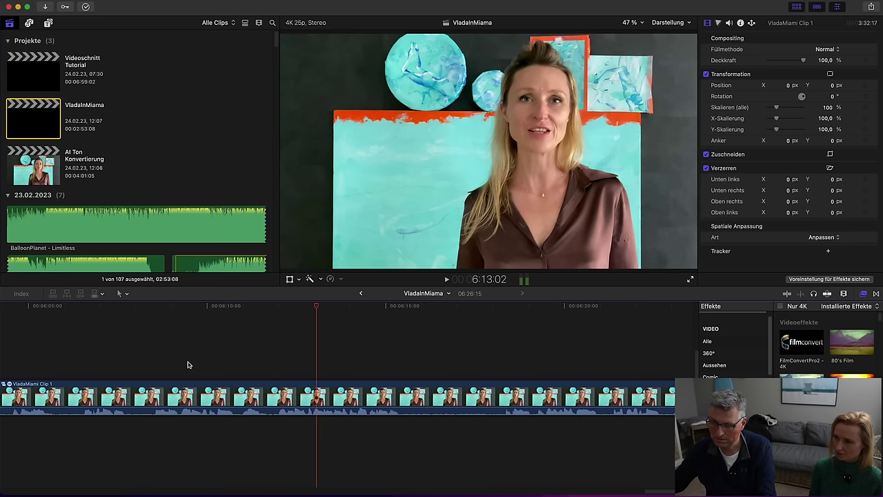
left_click(152, 352)
key("space")
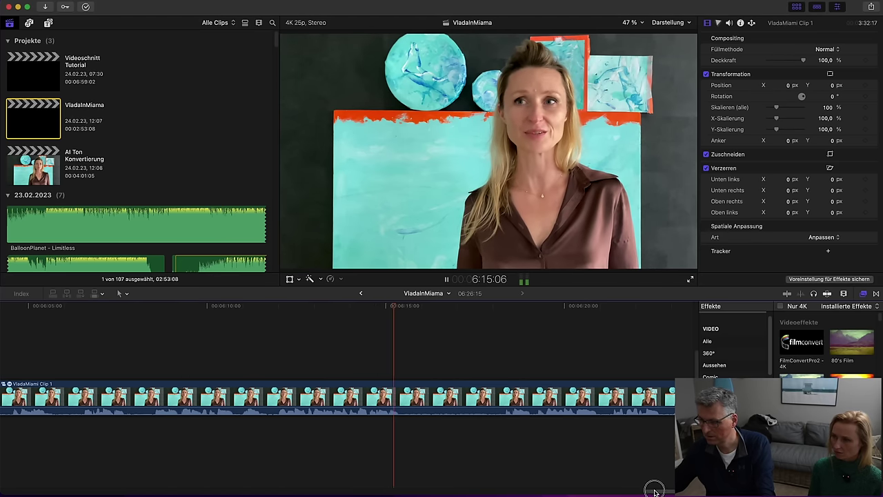
left_click_drag(655, 489, 663, 491)
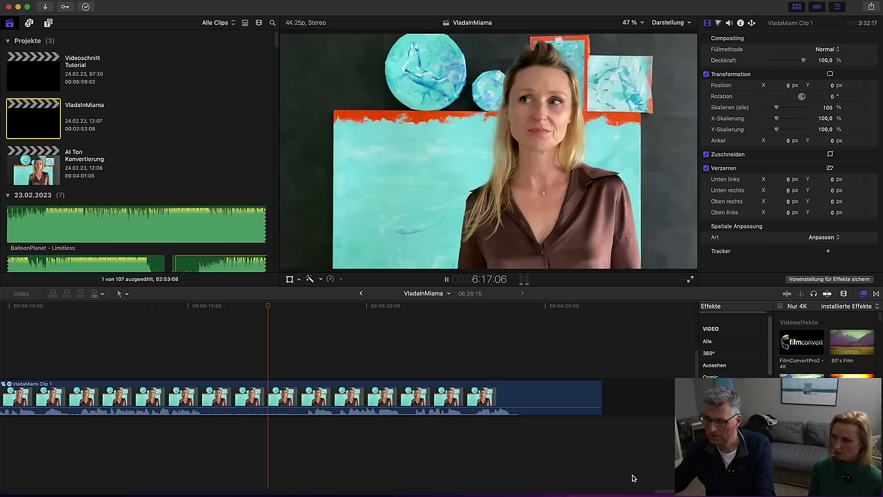
key("space")
left_click_drag(661, 491, 634, 487)
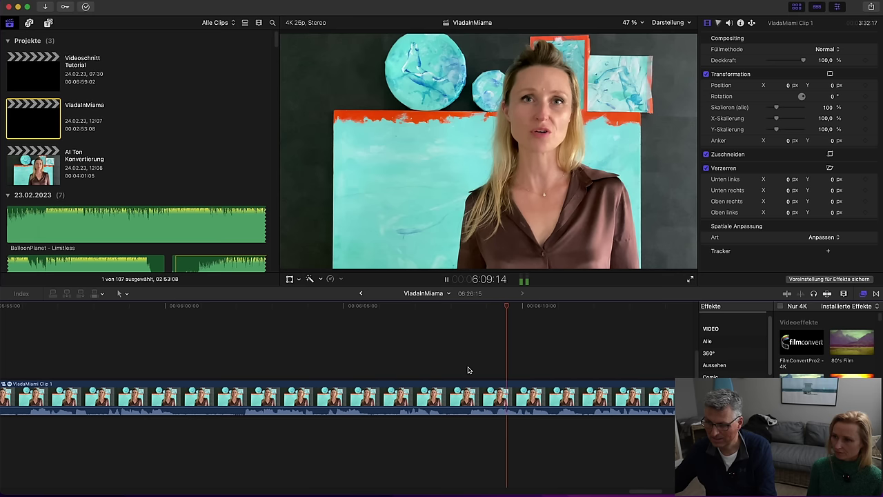
Blade the talking clip at two playhead points, leaving a 5:22 middle part
left_click(237, 365)
key("space")
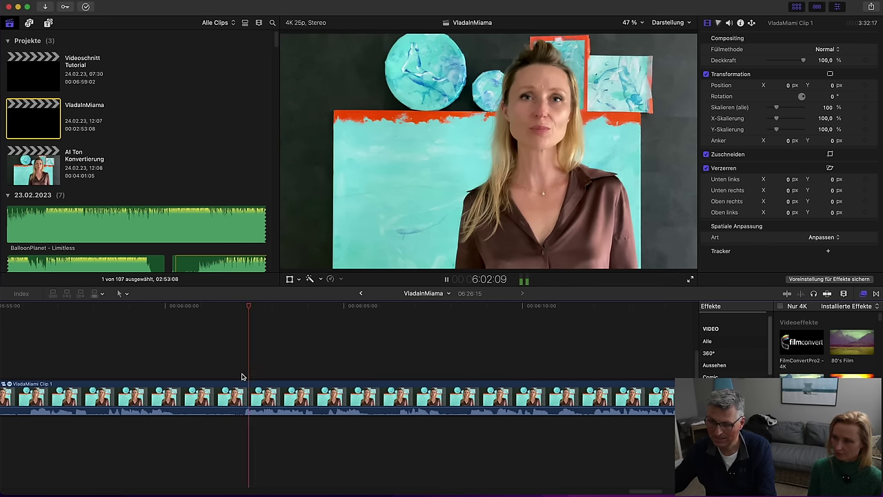
left_click(240, 388)
key("super+b")
key("space")
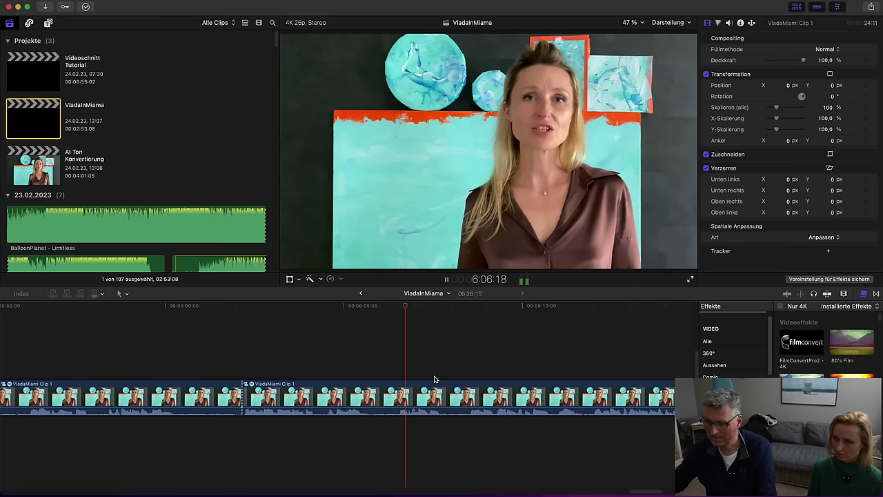
key("space")
left_click(450, 393)
key("super+b")
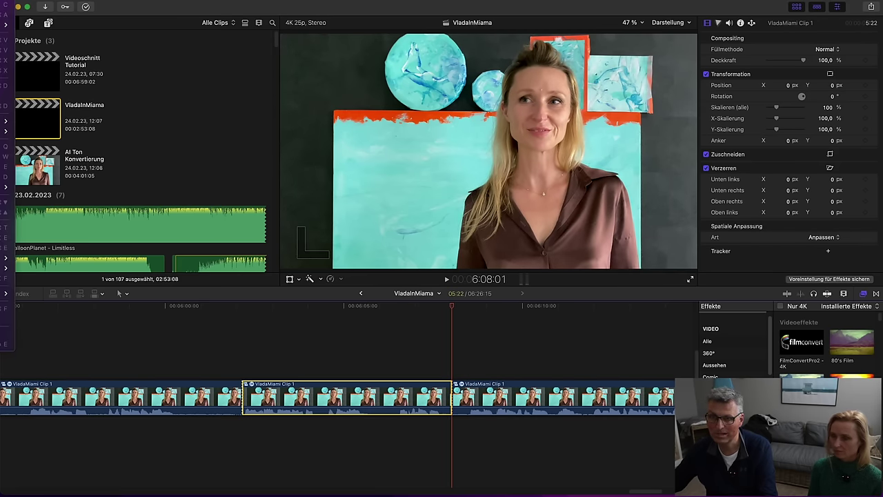
Connect the talking part at about 35 seconds, placed beneath the B-roll tracks
left_click_drag(637, 494, 76, 486)
left_click(256, 306)
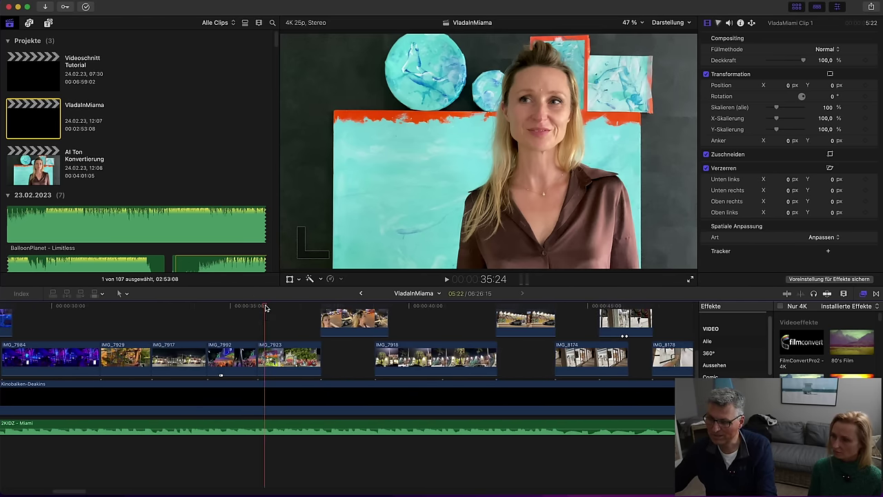
key("space")
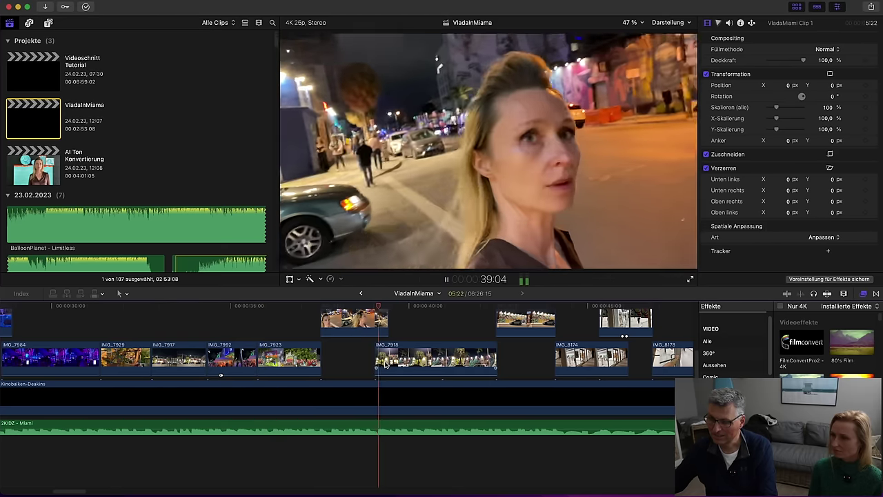
key("space")
mouse_move(2, 22)
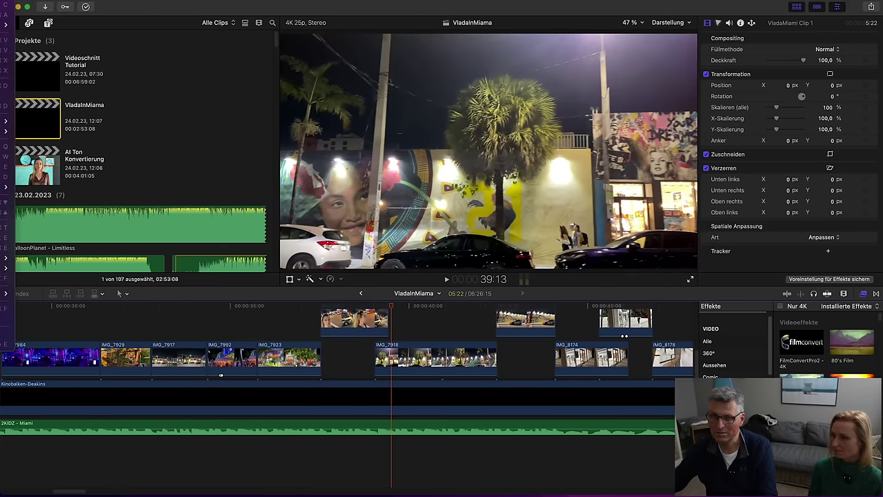
key("alt+v")
left_click_drag(434, 401, 421, 435)
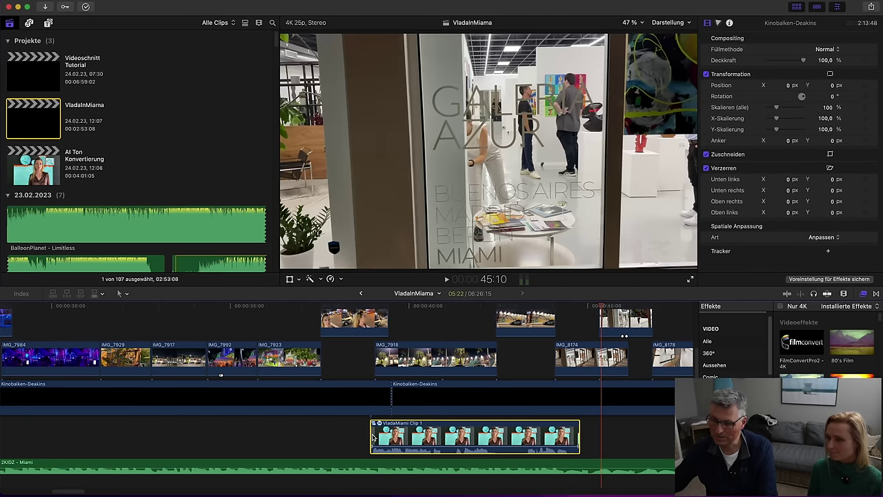
Disable the 2KIDZ - Miami music clip and listen to the talking part alone
left_click(394, 469)
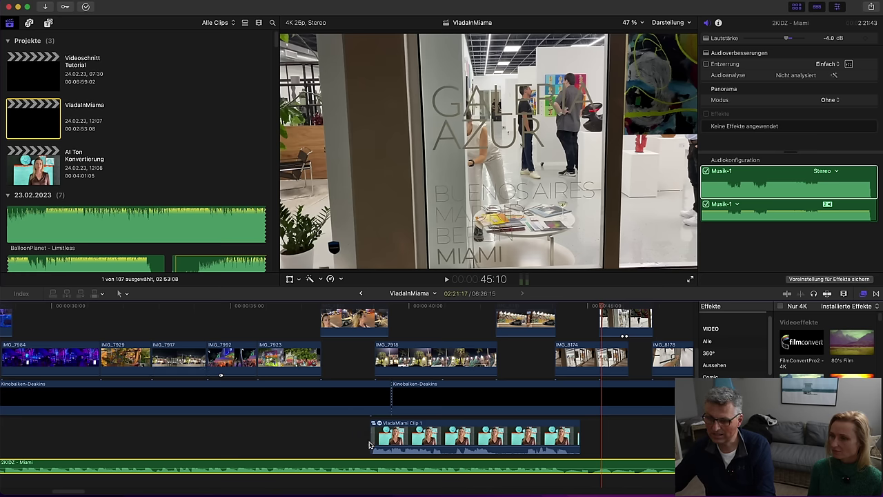
right_click(372, 465)
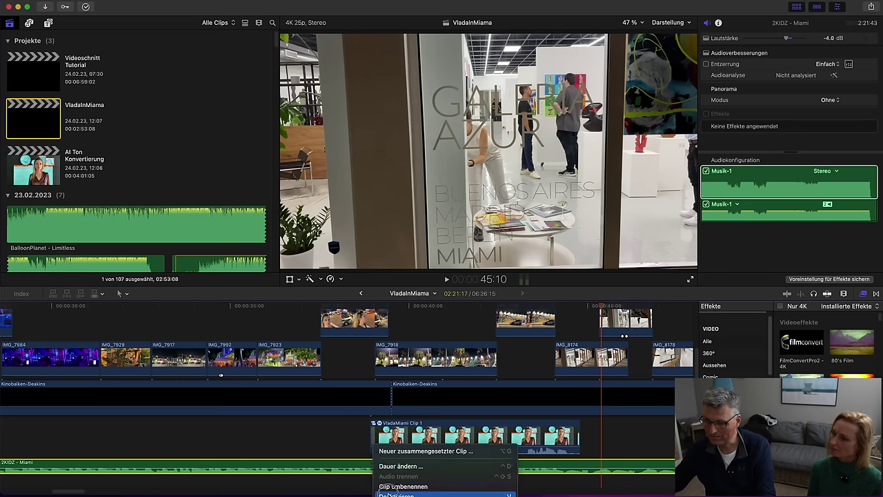
left_click(390, 485)
left_click(353, 434)
key("space")
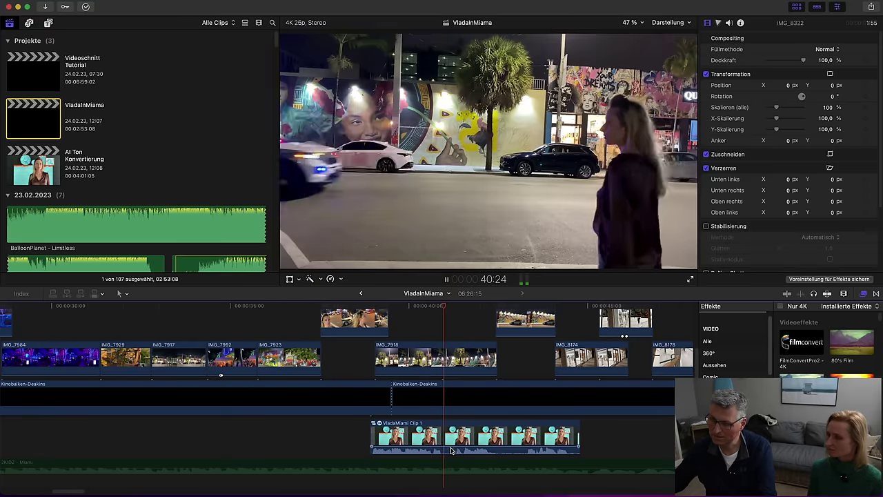
key("space")
Split the talking part and start its second piece slightly later
left_click(506, 436)
key("super+b")
mouse_move(505, 436)
left_mouse_down()
mouse_move(523, 436)
mouse_move(515, 442)
left_mouse_up()
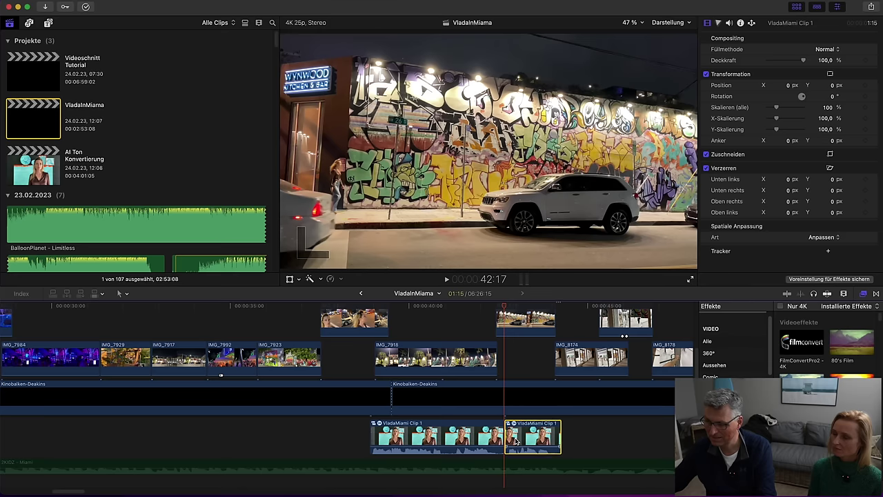
left_click(482, 487)
key("space")
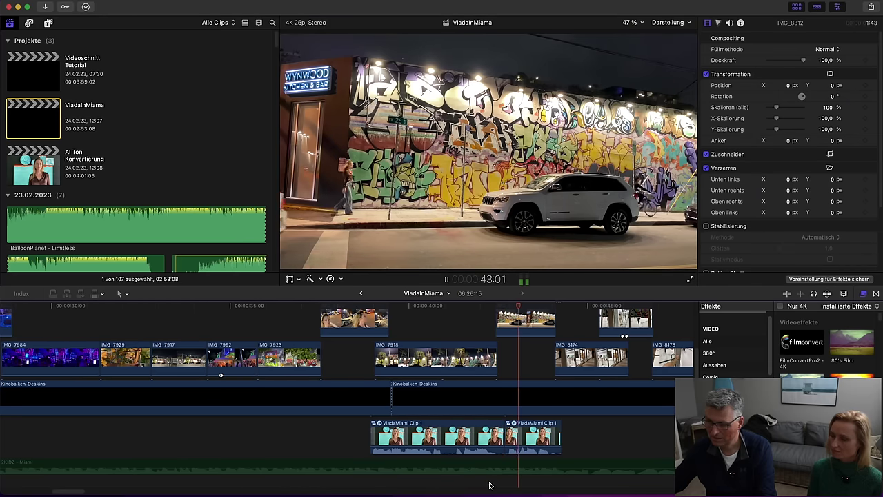
key("space")
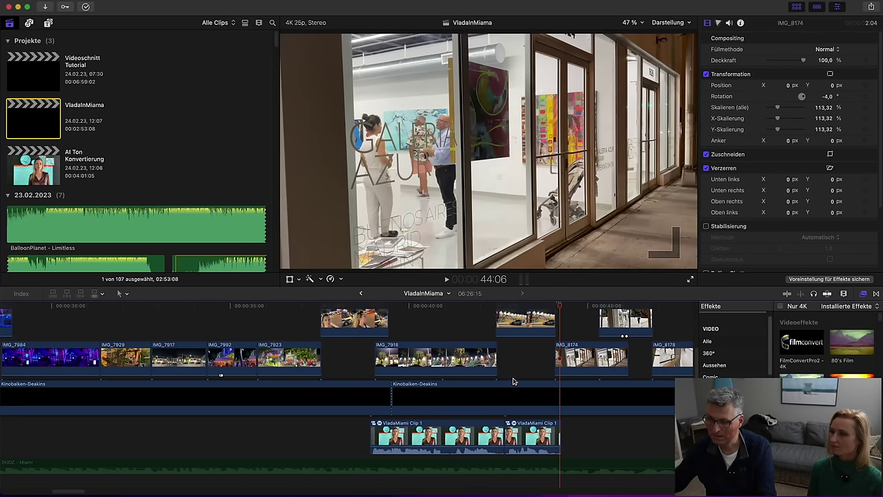
Replay from the graffiti wall shot at about 42:22, then re-enable the music clip
left_click(511, 365)
key("space")
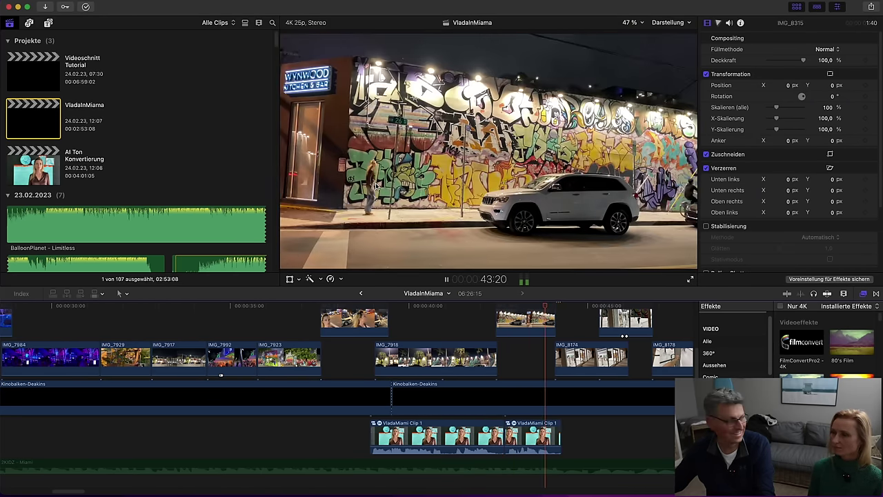
key("space")
left_click(348, 466)
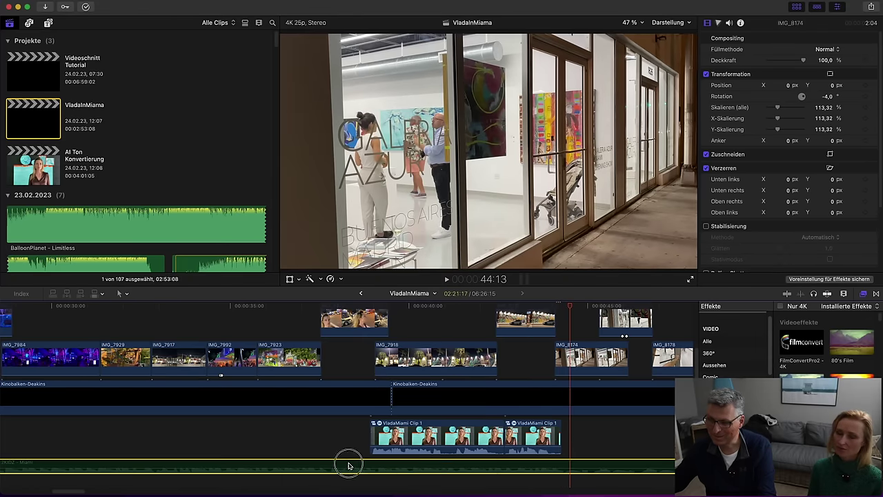
right_click(352, 464)
left_click(360, 493)
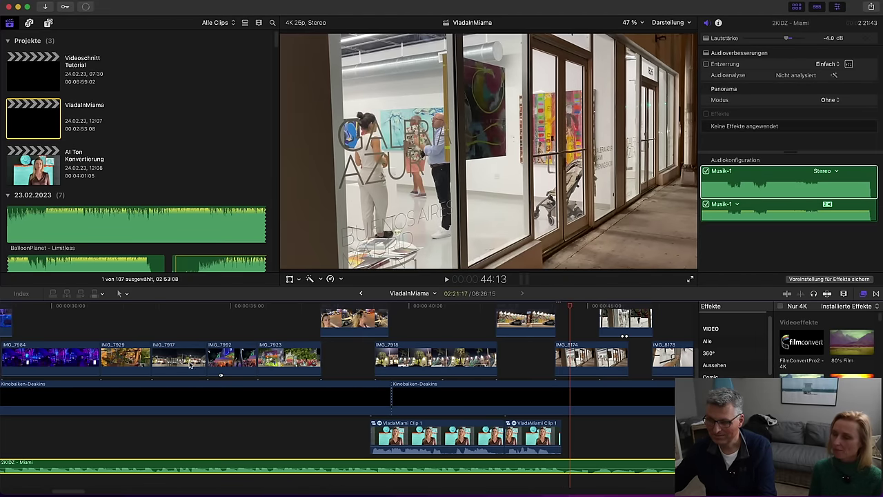
Range-select the music under the talking clips and lower its volume
left_click(127, 295)
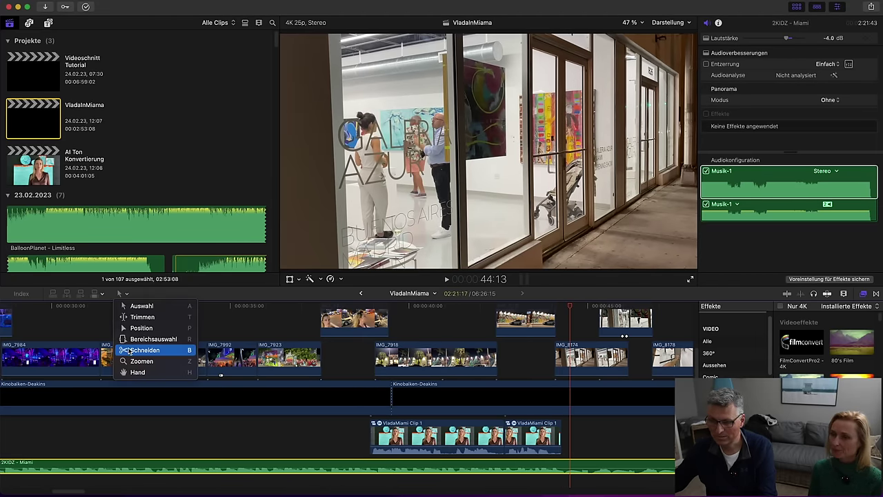
key("b")
left_click_drag(373, 465, 503, 467)
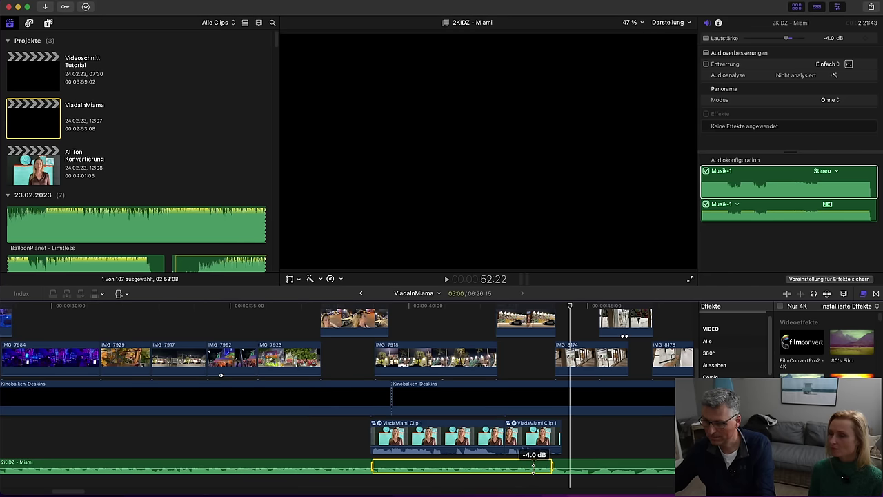
left_click(533, 467)
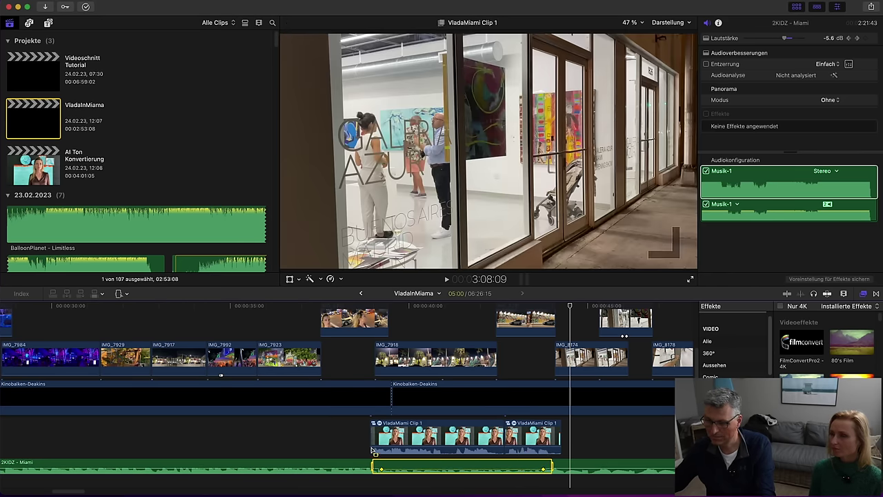
left_click(355, 475)
key("space")
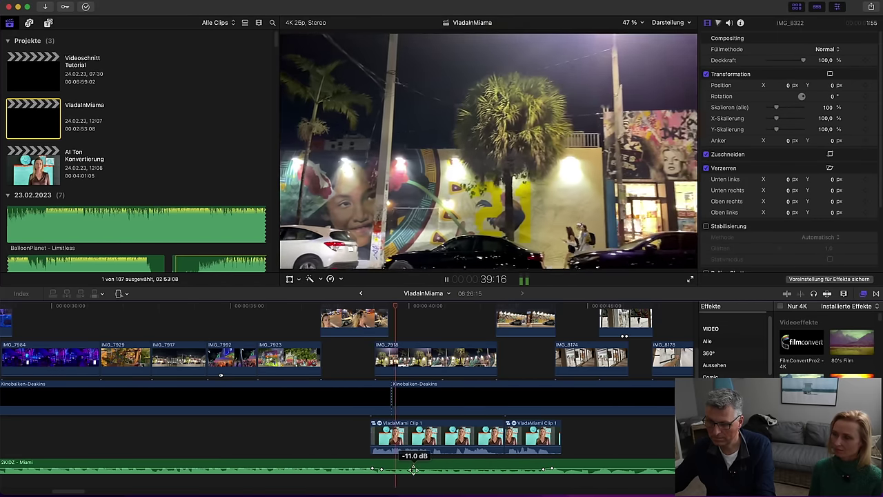
left_click_drag(442, 471, 442, 471)
key("space")
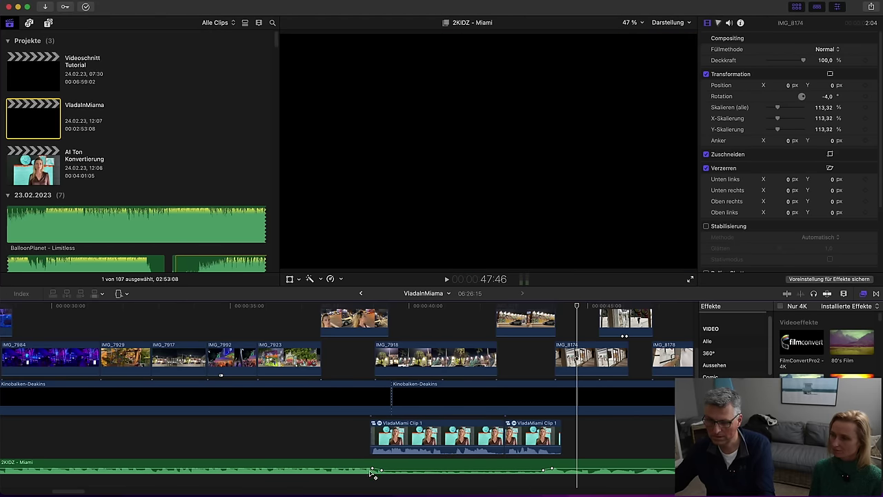
Widen the music dip by moving the fade-down keyframe earlier and fade-up later
left_click_drag(374, 469, 359, 469)
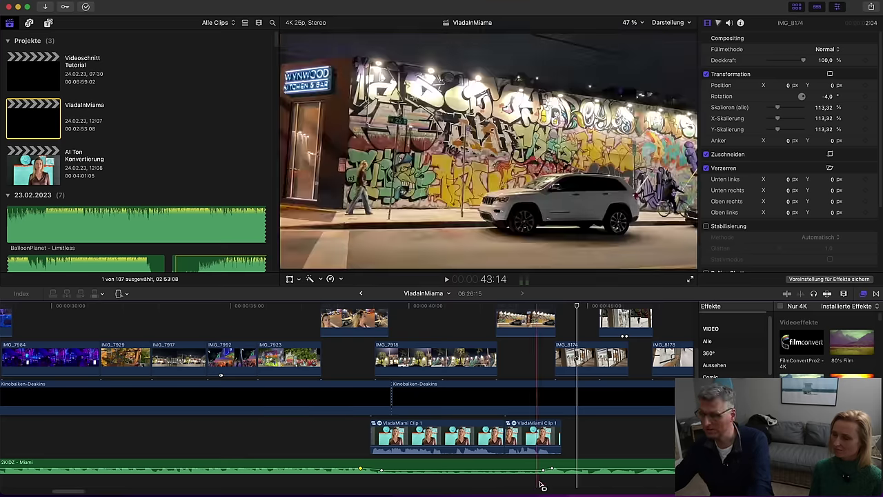
left_click(552, 471)
left_click_drag(552, 471, 566, 472)
left_click(335, 449)
key("space")
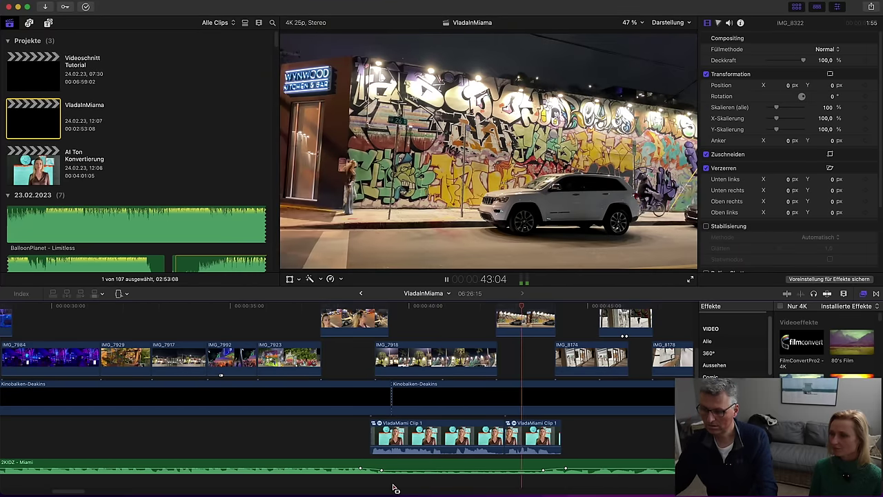
key("space")
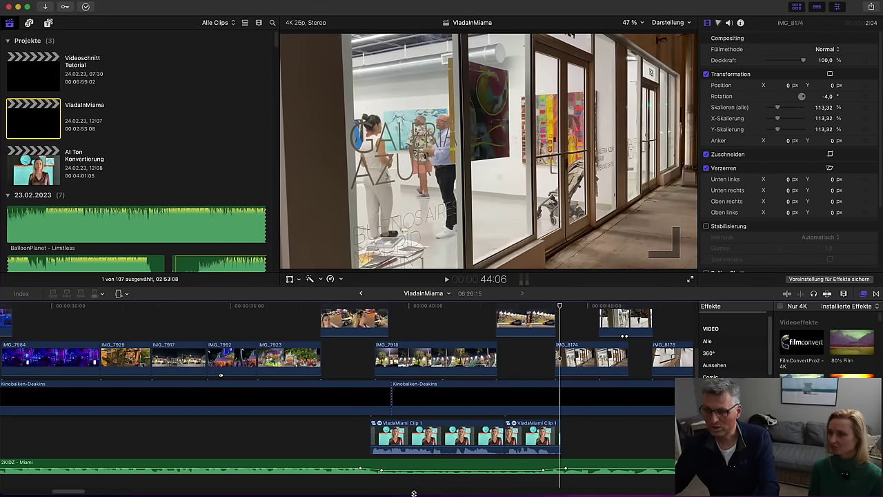
Scroll the timeline and set the playhead at about 56 seconds
left_click_drag(72, 492, 110, 486)
left_click(332, 306)
left_click_drag(332, 306, 336, 306)
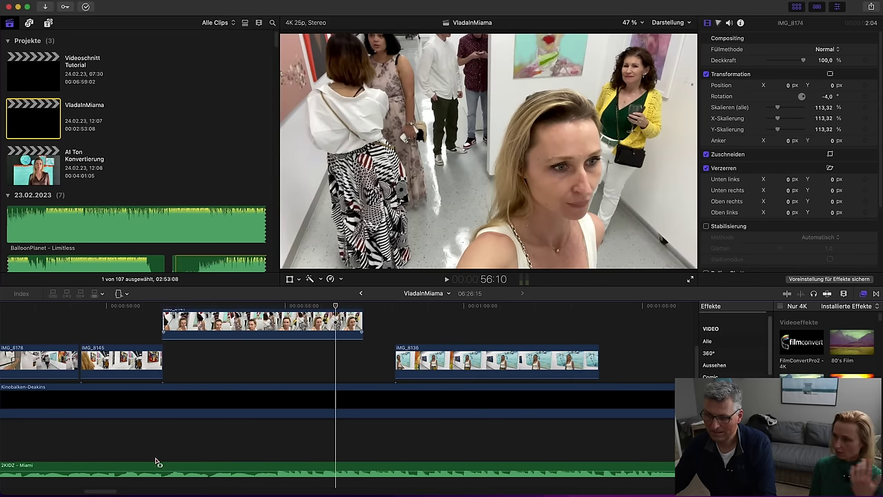
left_click_drag(101, 491, 111, 488)
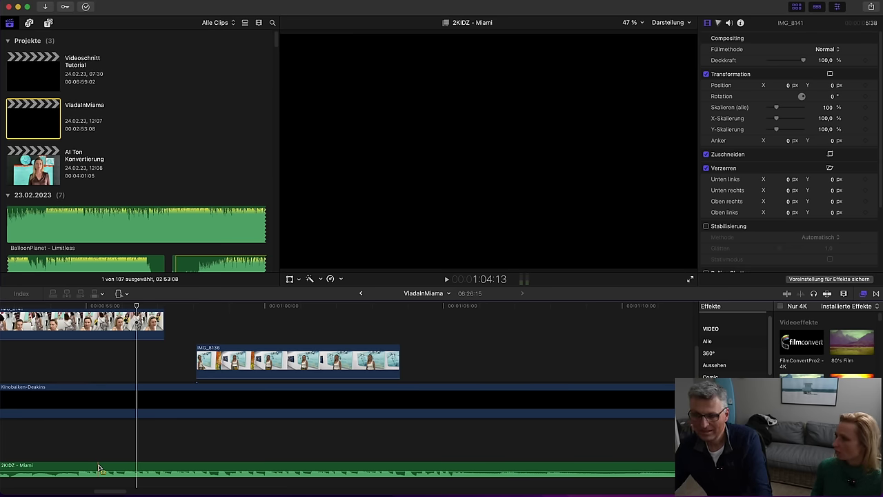
left_click_drag(111, 489, 100, 489)
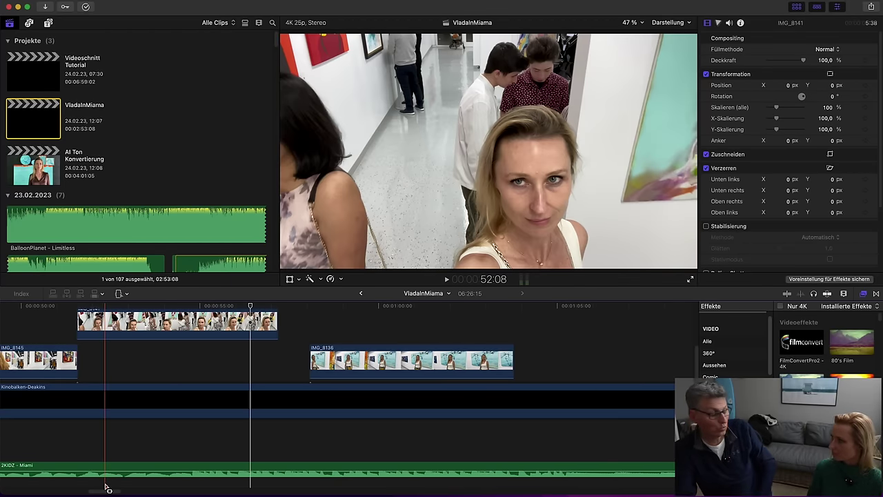
left_click_drag(107, 488, 69, 493)
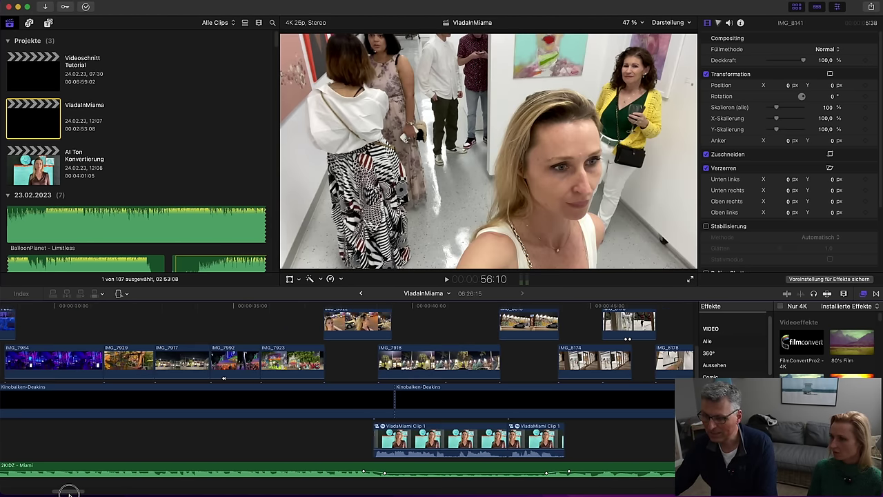
left_click(409, 330)
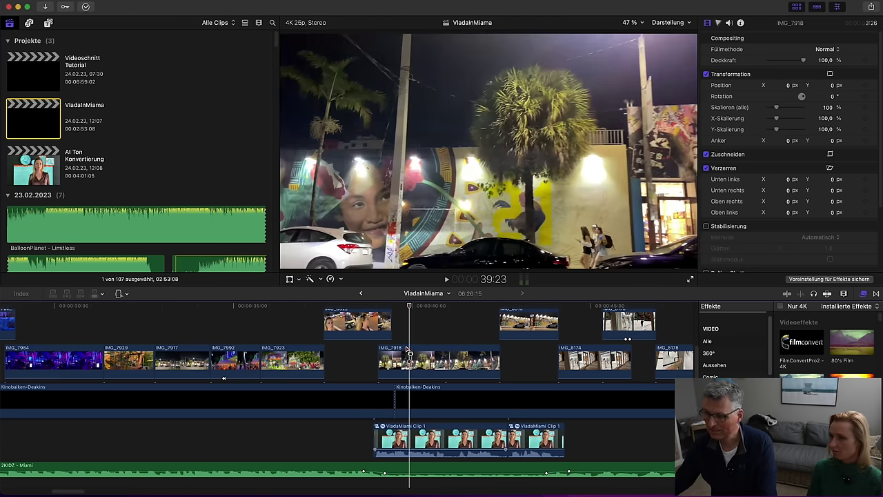
left_click_drag(411, 358, 449, 357)
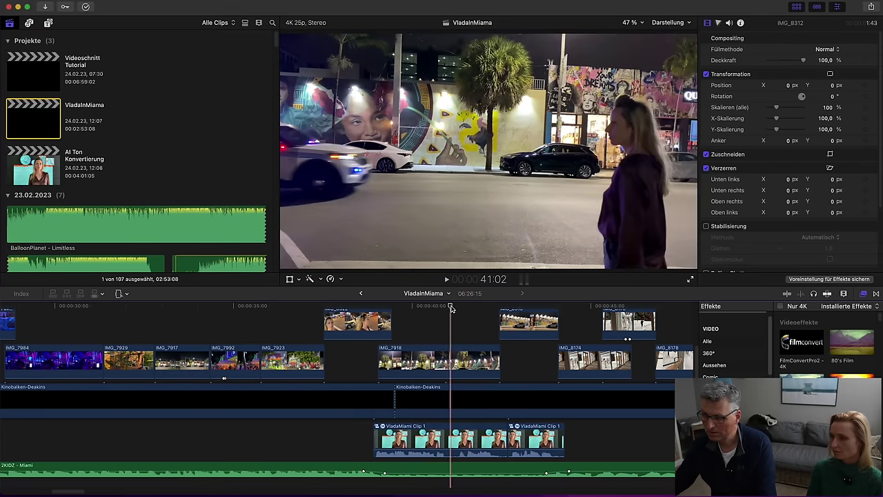
scroll(450, 310, "up", 2)
scroll(450, 309, "up", 3)
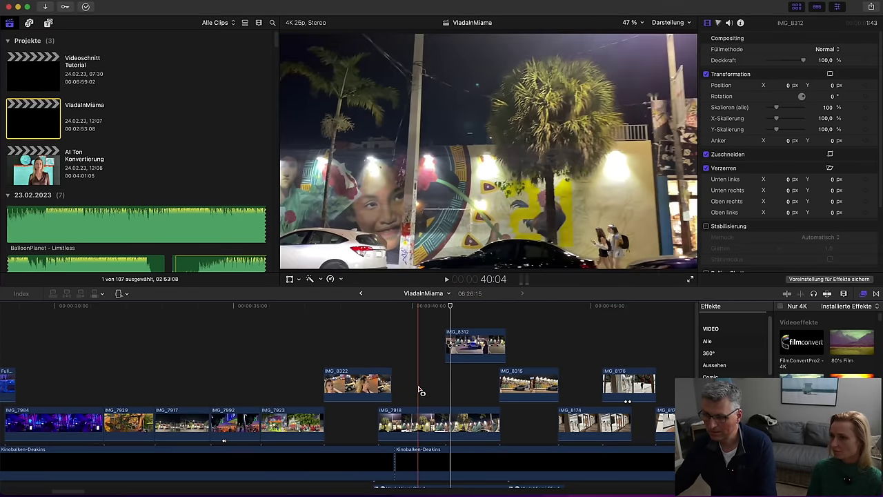
left_click(146, 345)
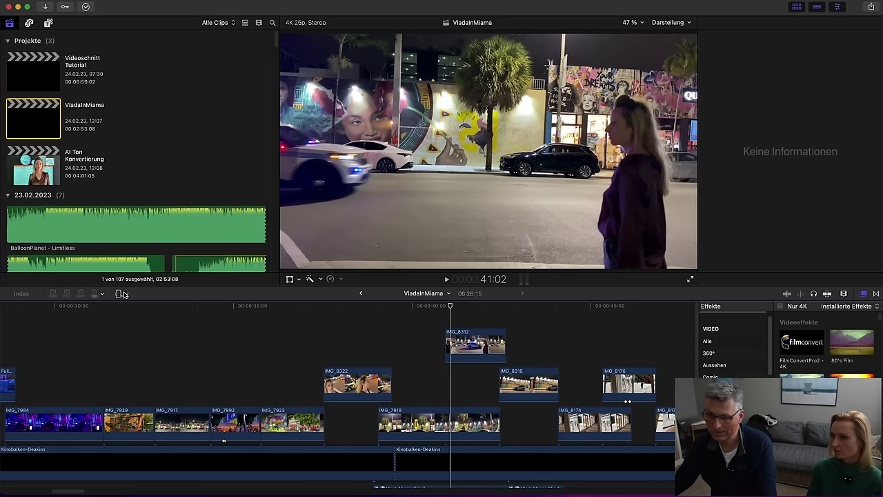
left_click(418, 424)
right_click(393, 425)
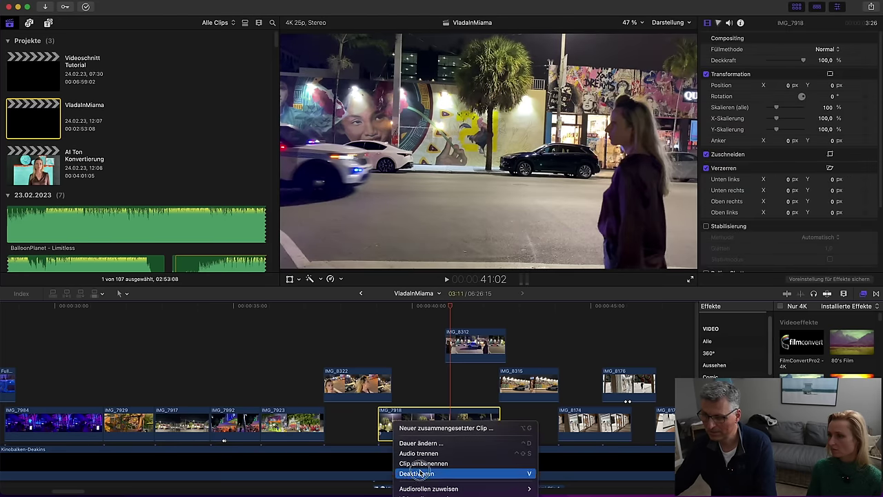
left_click(418, 473)
left_click(338, 345)
key("space")
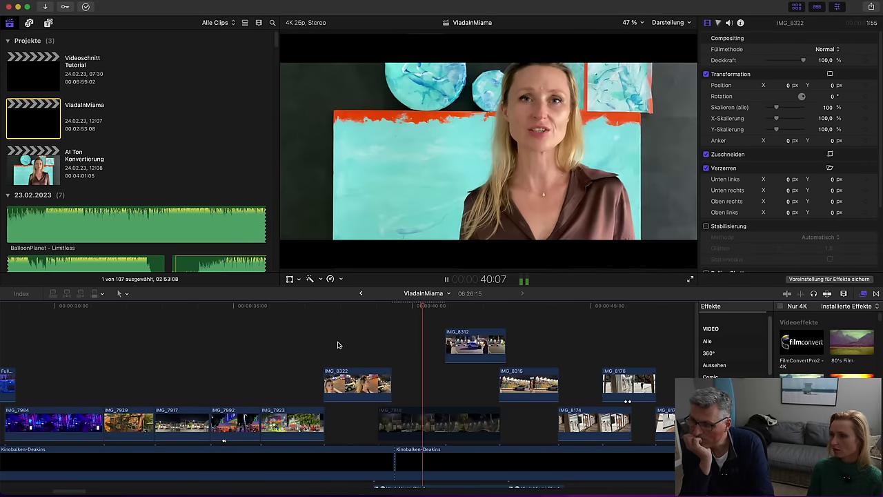
key("space")
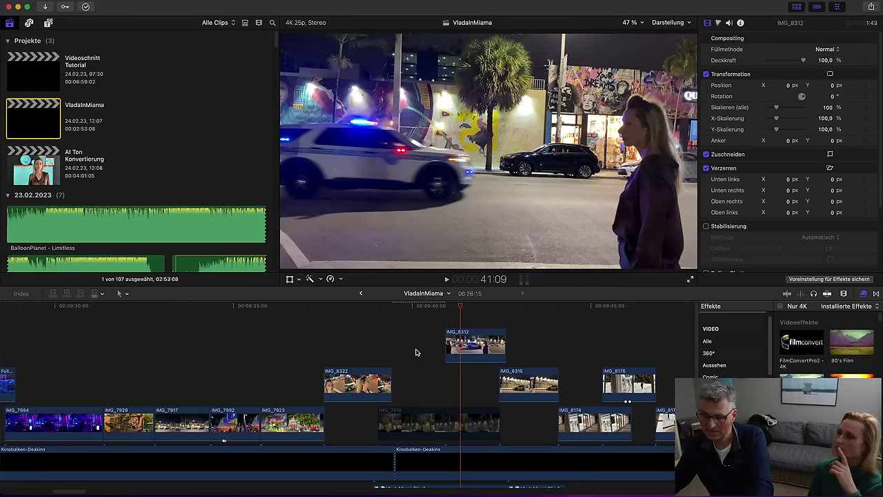
right_click(423, 416)
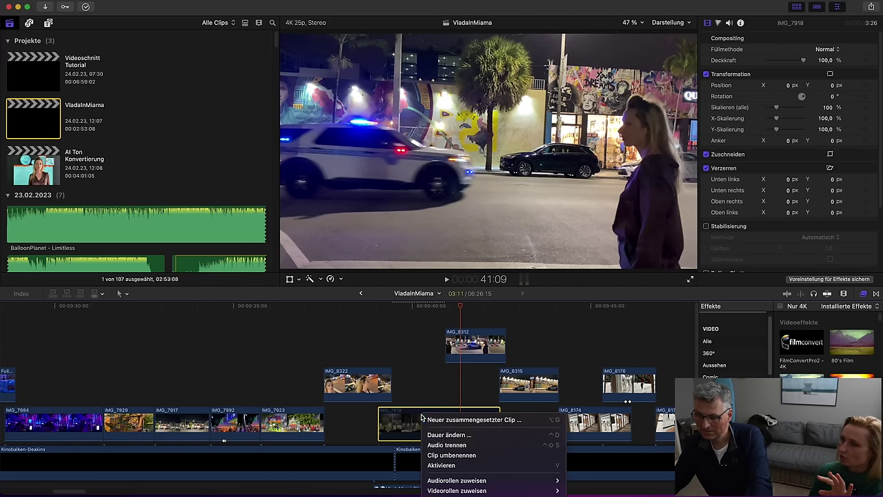
left_click(442, 465)
key("space")
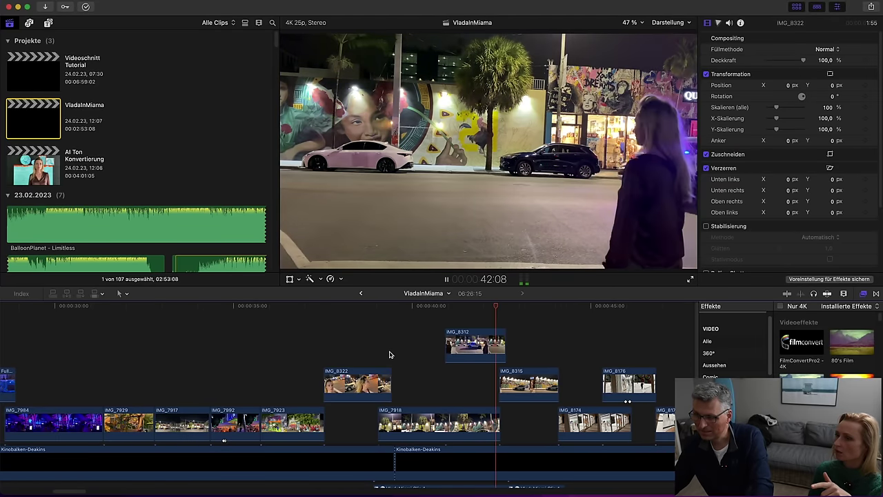
key("space")
scroll(417, 373, "down", 3)
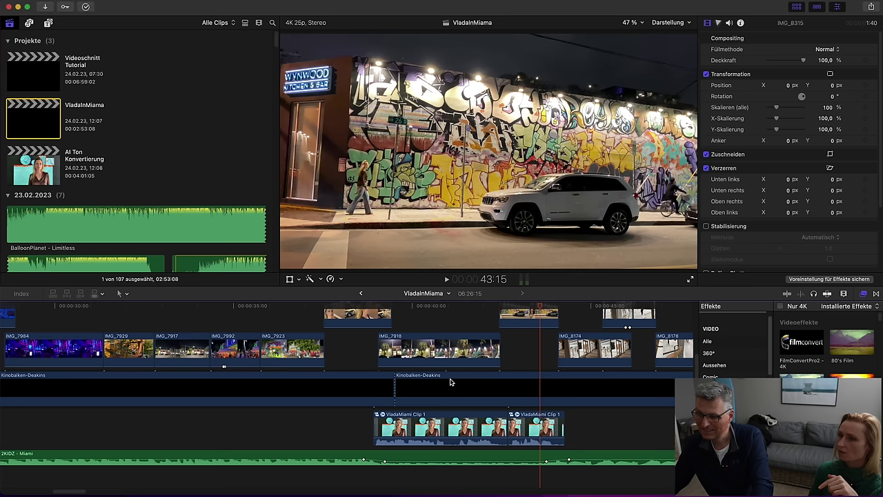
scroll(451, 384, "up", 2)
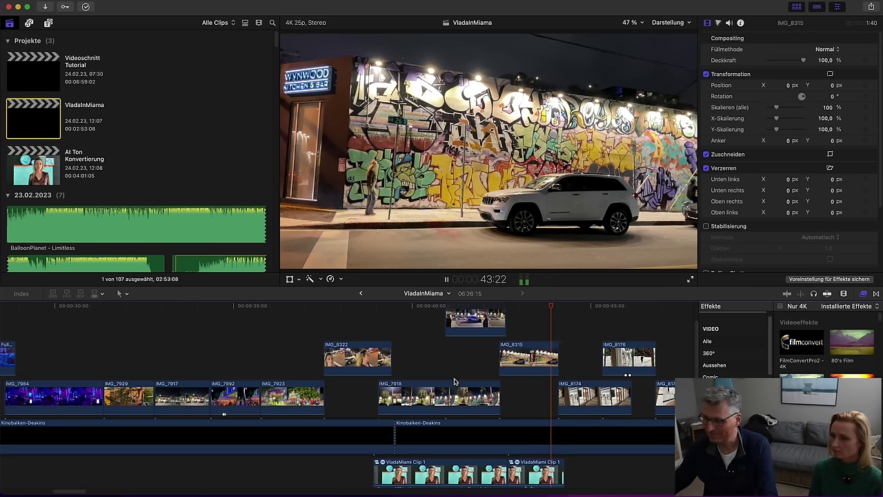
Shift IMG_8145 slightly earlier, speed it up to 4x, and close the gap with IMG_8141
left_click_drag(78, 491, 102, 493)
left_click(339, 390)
left_click_drag(338, 390, 336, 389)
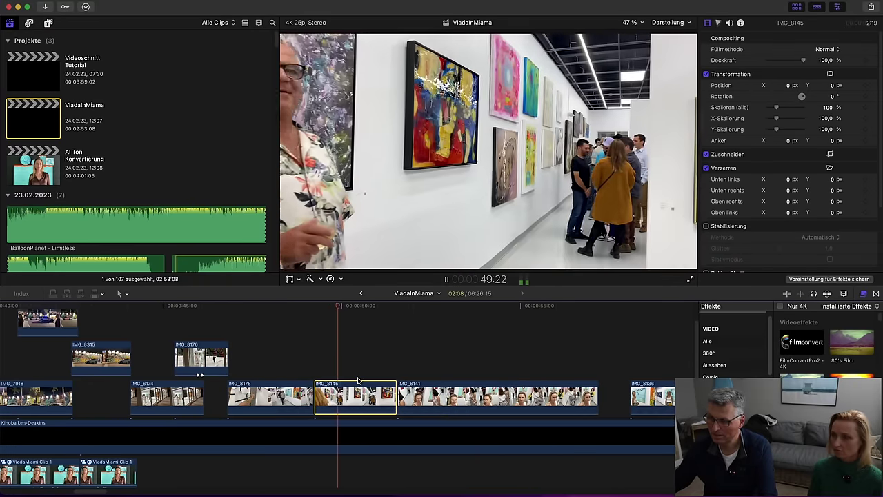
key("space")
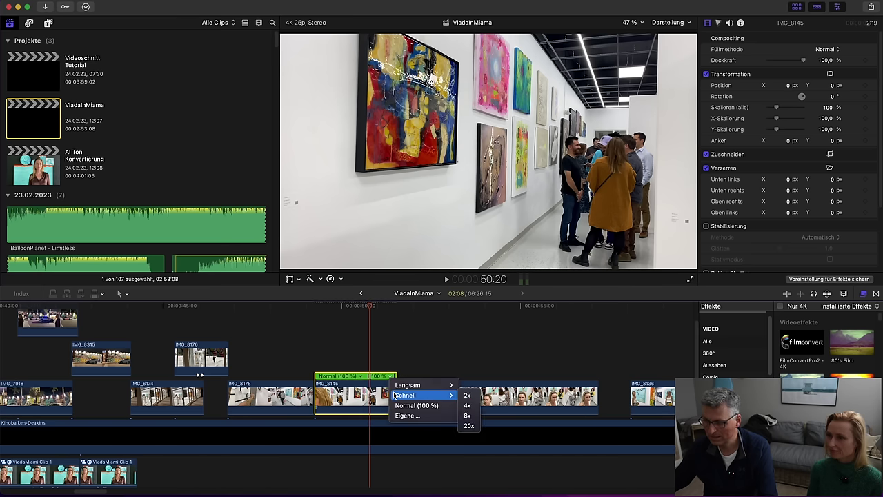
left_click(468, 406)
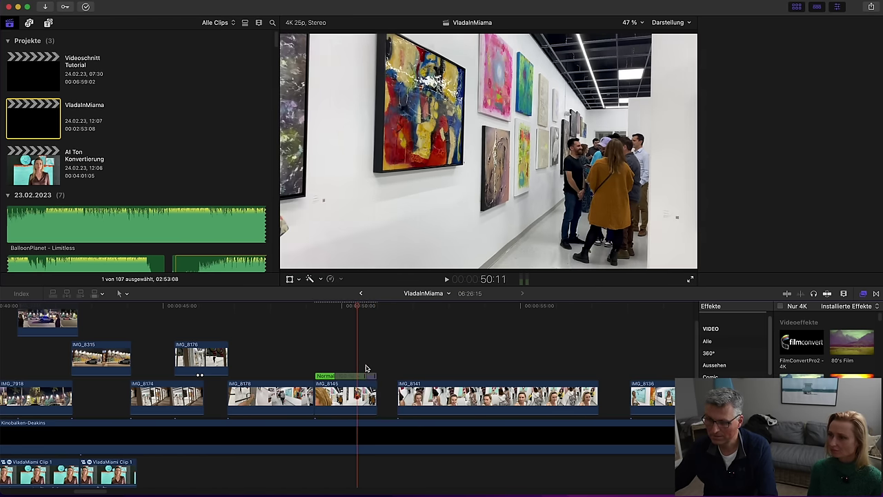
left_click_drag(409, 393, 389, 392)
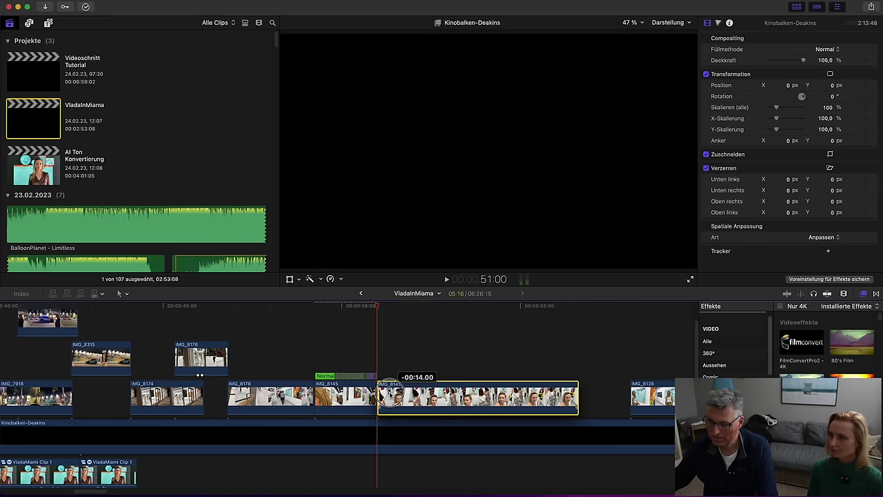
key("space")
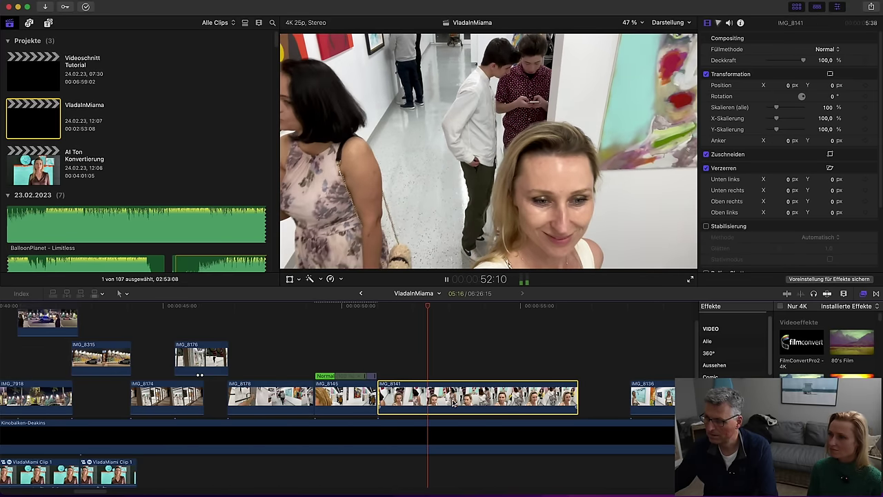
Trim IMG_8141 at both ends from 5:38 down to 3:52
mouse_move(381, 398)
left_mouse_down()
mouse_move(414, 394)
mouse_move(386, 396)
left_mouse_up()
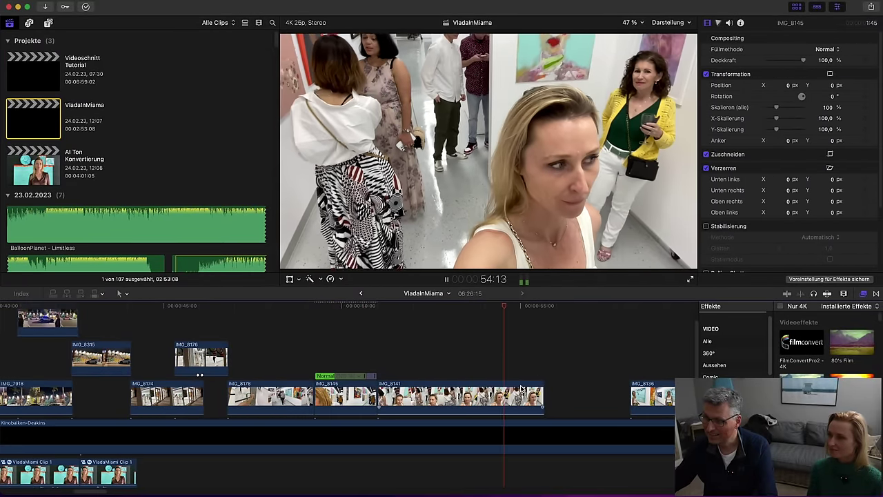
key("space")
left_click_drag(543, 397, 515, 397)
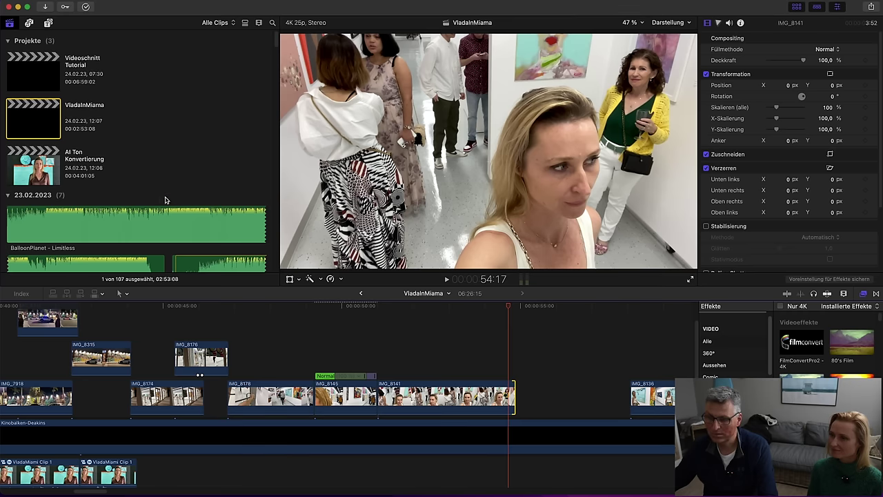
scroll(131, 202, "down", 10)
scroll(131, 201, "down", 15)
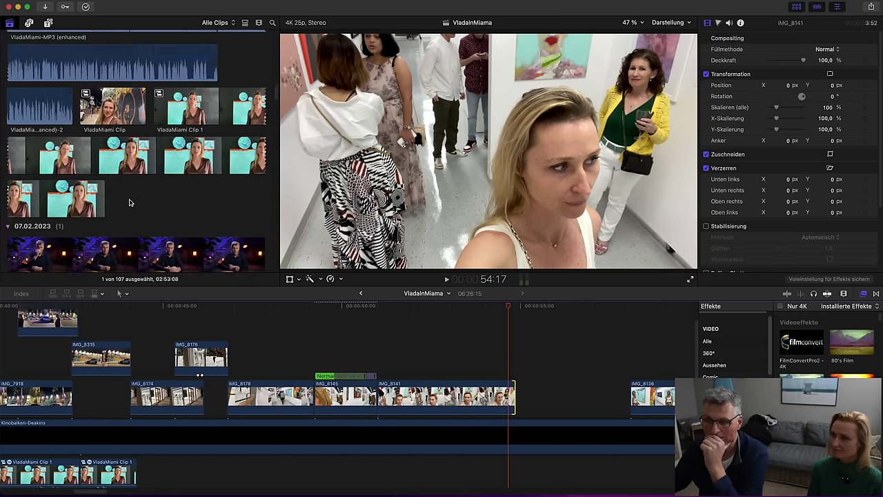
Add IMG_8110 right after IMG_8141 and lengthen its end
scroll(130, 200, "down", 5)
left_click(118, 167)
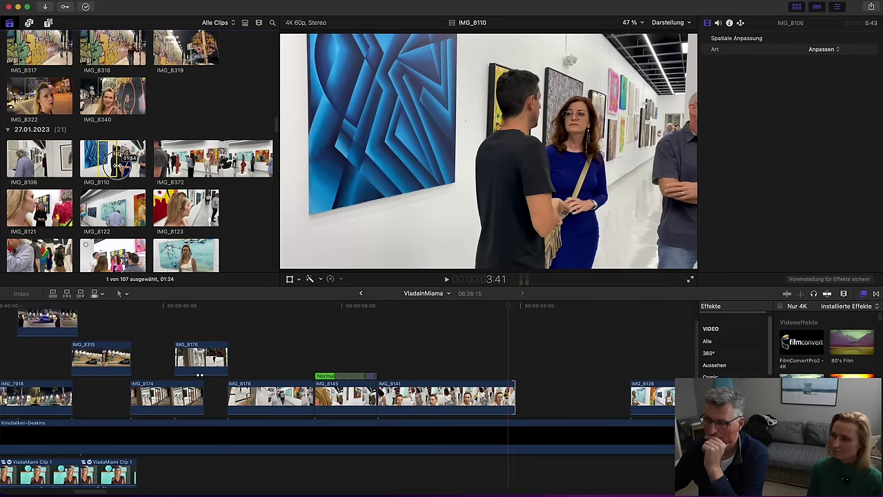
left_click(105, 158)
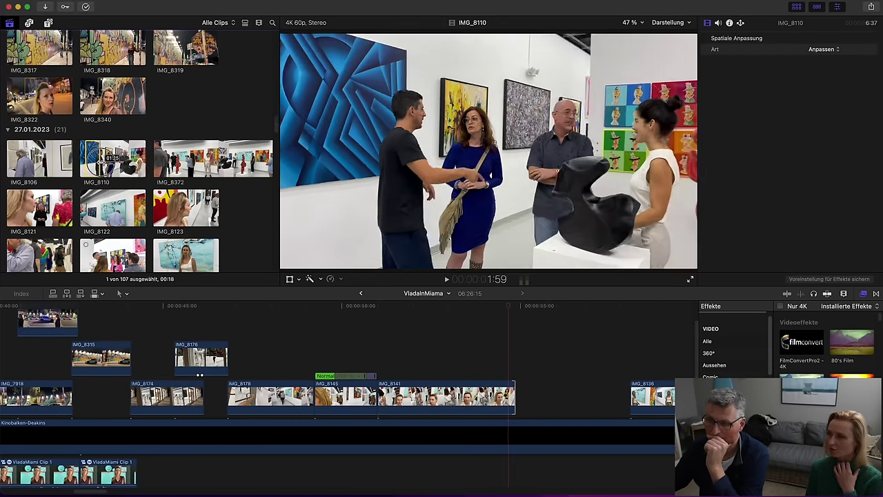
left_click_drag(96, 163, 519, 393)
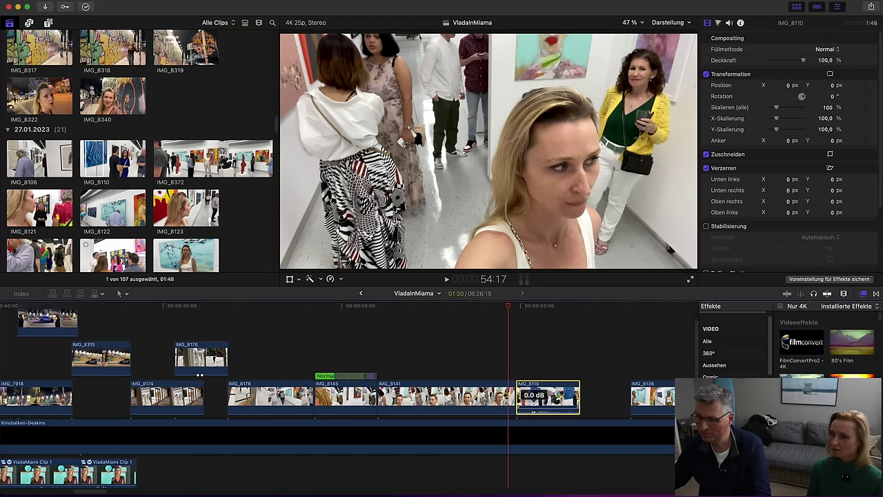
key("space")
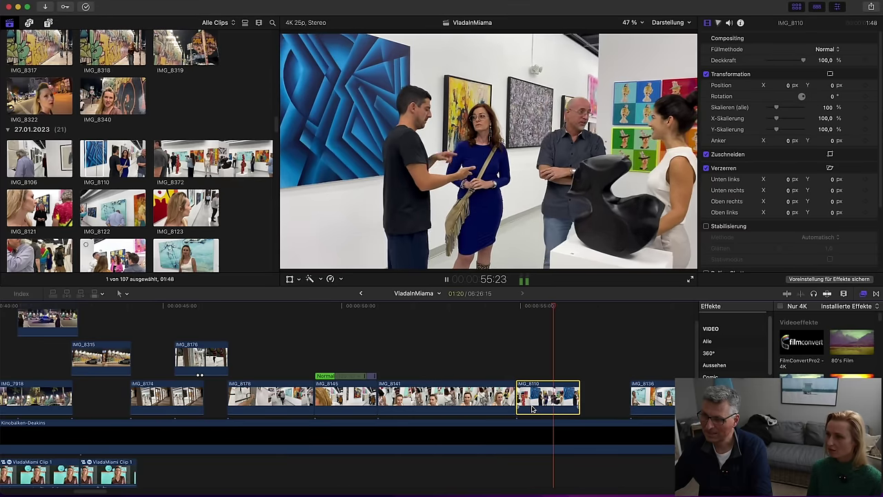
left_click_drag(581, 398, 602, 398)
key("space")
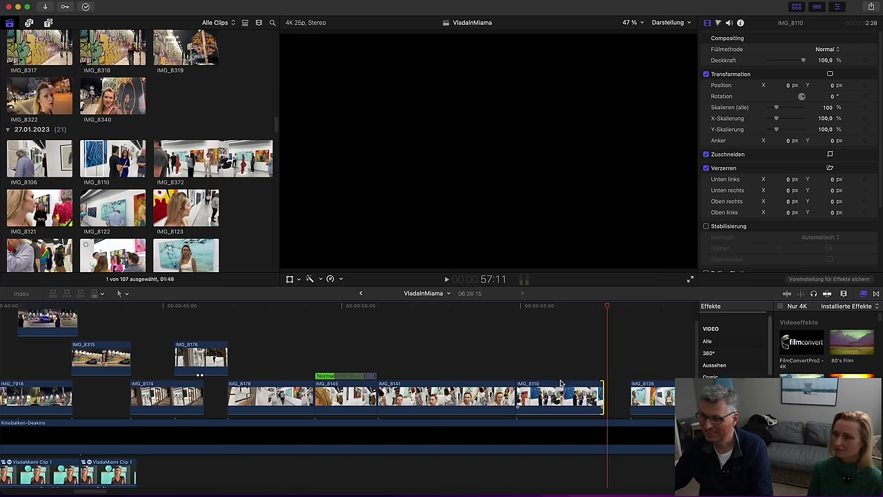
Connect a marked part of IMG_8372 above IMG_8136, nudge it earlier, and shorten its end
left_click(220, 160)
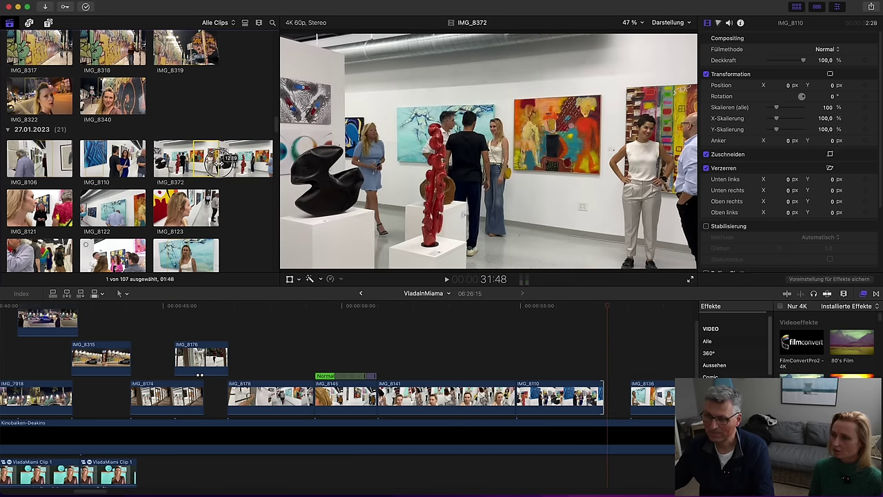
left_click(230, 166)
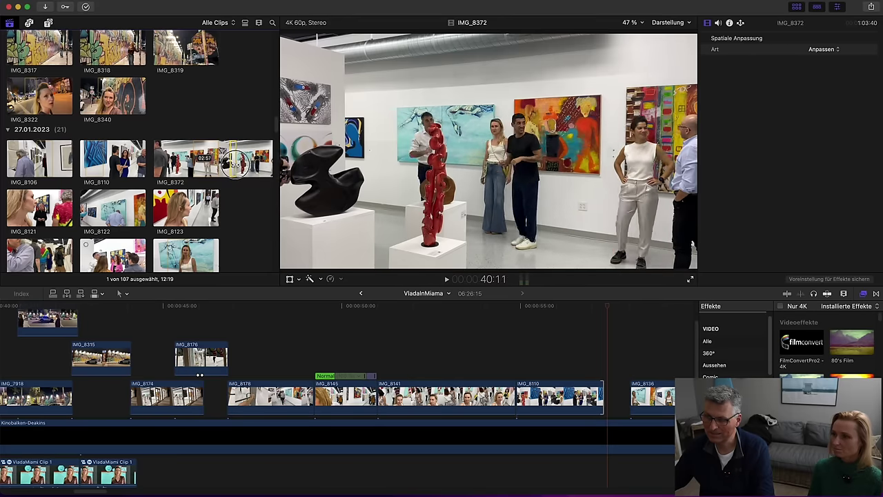
left_click(240, 164)
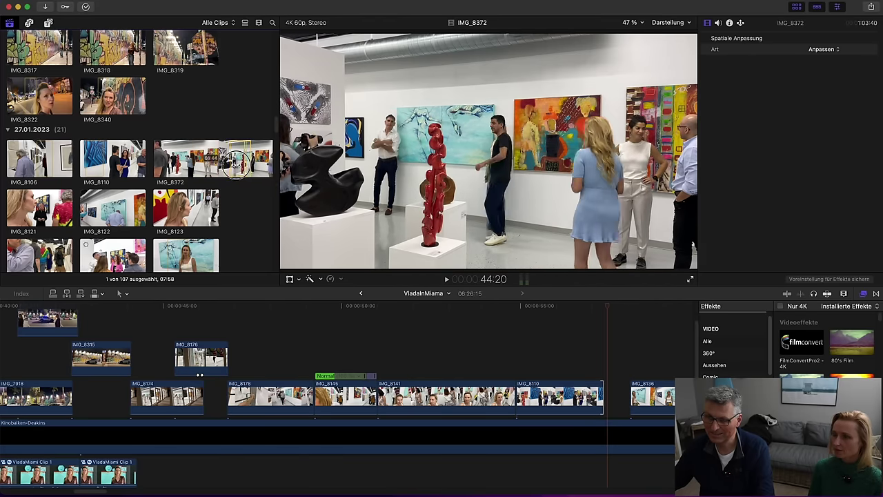
left_click_drag(235, 164, 619, 362)
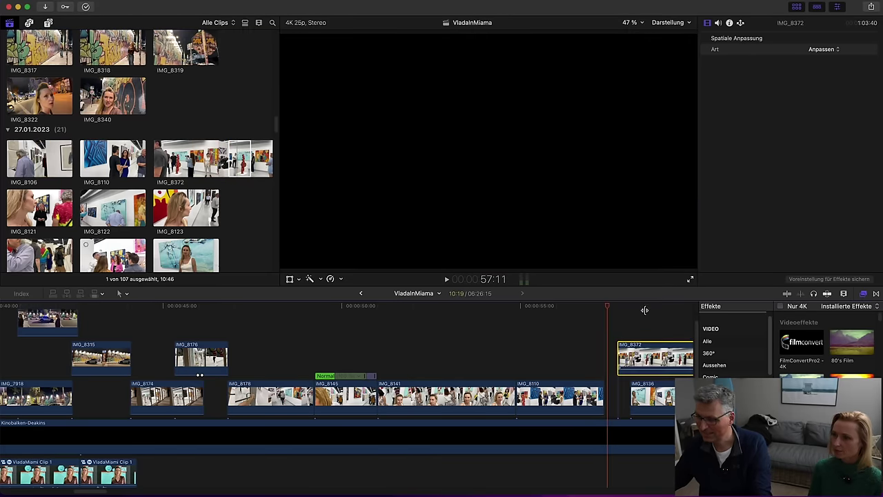
left_click(633, 345)
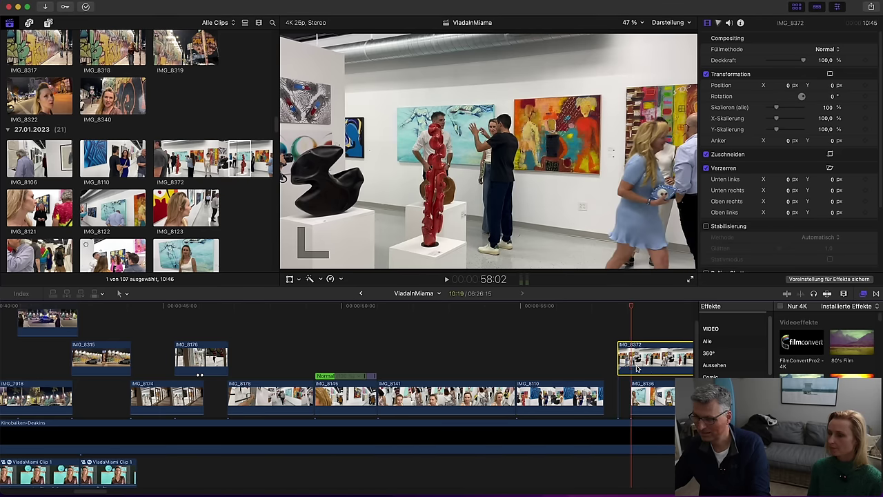
left_click_drag(638, 369, 621, 369)
left_click_drag(685, 310, 284, 333)
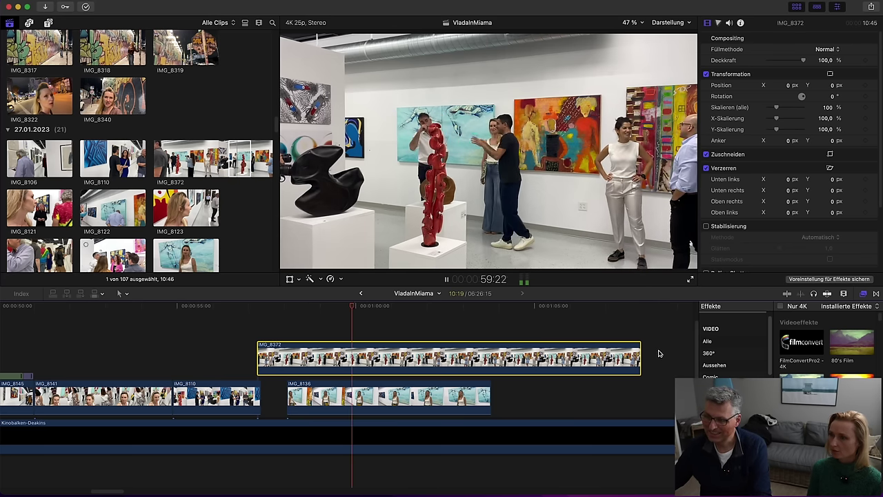
left_click_drag(642, 354, 373, 354)
Move IMG_8136 about two seconds later and trim IMG_8372 to end at the playhead
left_click_drag(346, 393, 427, 392)
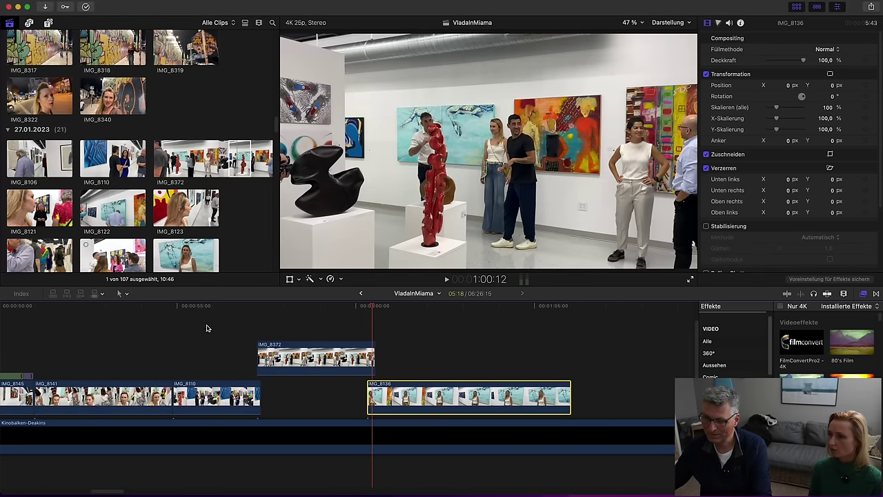
left_click(236, 335)
key("space")
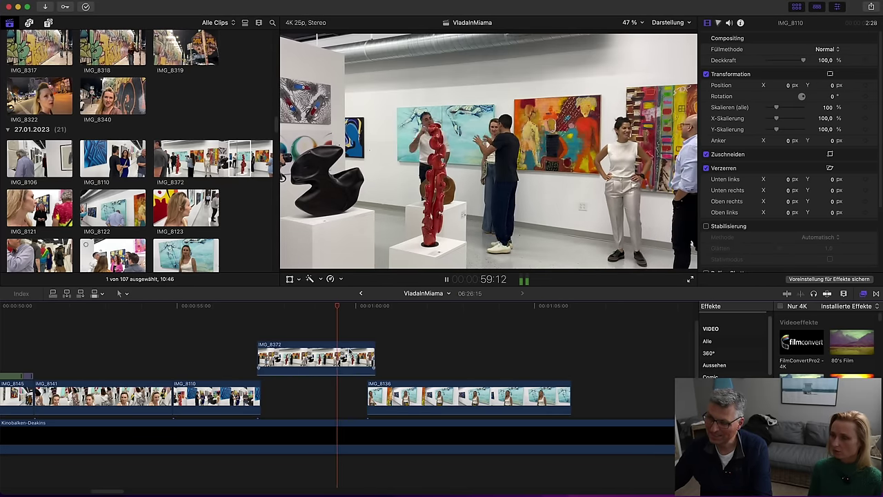
left_click_drag(366, 355, 355, 355)
left_click_drag(382, 396, 370, 395)
key("space")
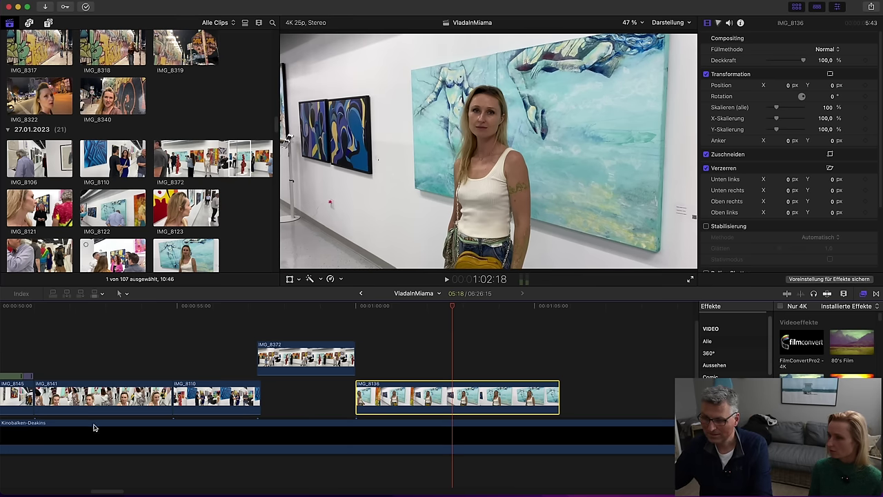
Play through IMG_8136 to check the new timing
scroll(109, 483, "right", 6)
key("space")
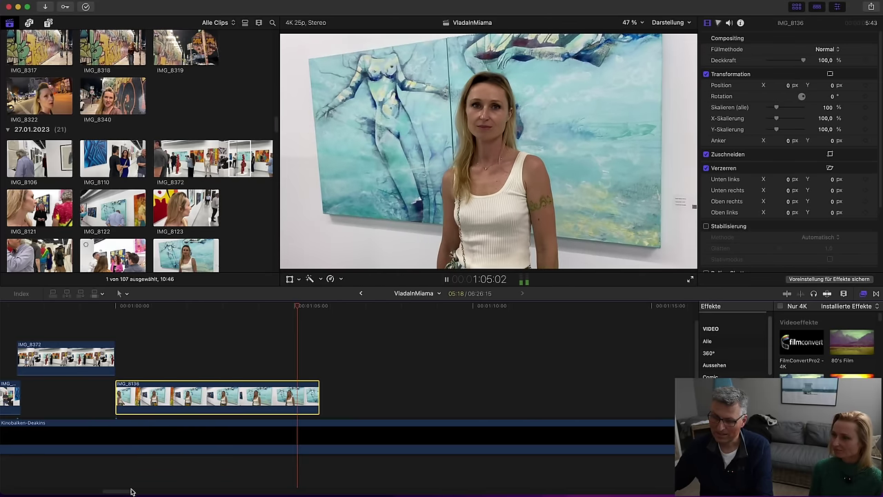
scroll(134, 490, "right", 4)
key("space")
Drag IMG_8136 about +06:01 later so it starts near the 1:19 mark
left_click_drag(193, 397, 609, 396)
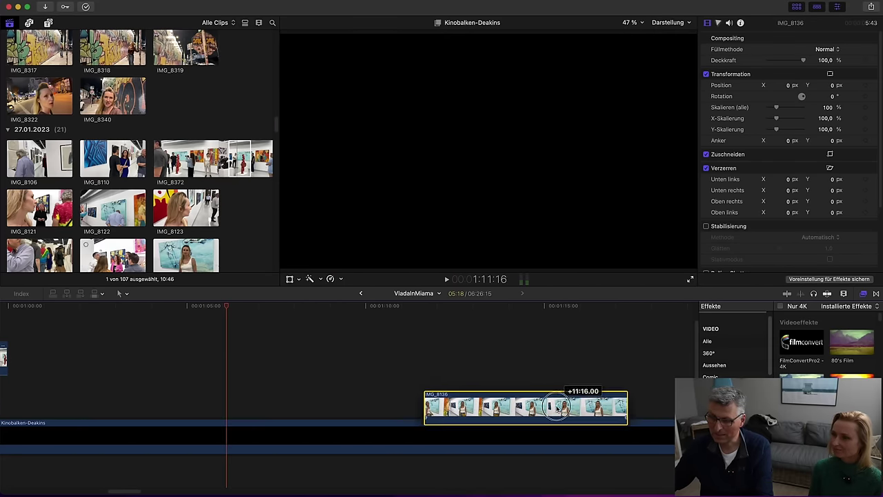
left_click(479, 355)
left_click_drag(117, 492, 141, 492)
scroll(144, 471, "down", 2)
left_click_drag(181, 364, 443, 351)
left_click_drag(157, 492, 138, 492)
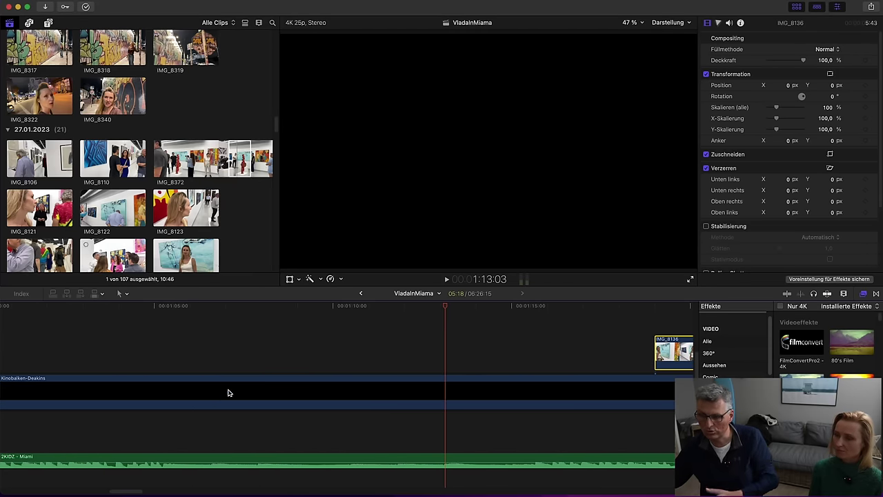
Play through the long VladaMiami Clip 1 talking clip to find the cut point
left_click_drag(126, 490, 424, 489)
left_click(405, 345)
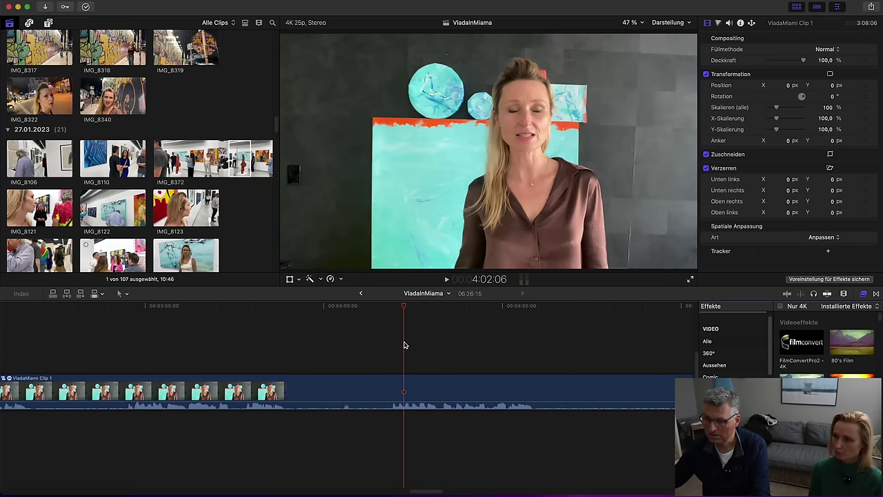
key("space")
key("space")
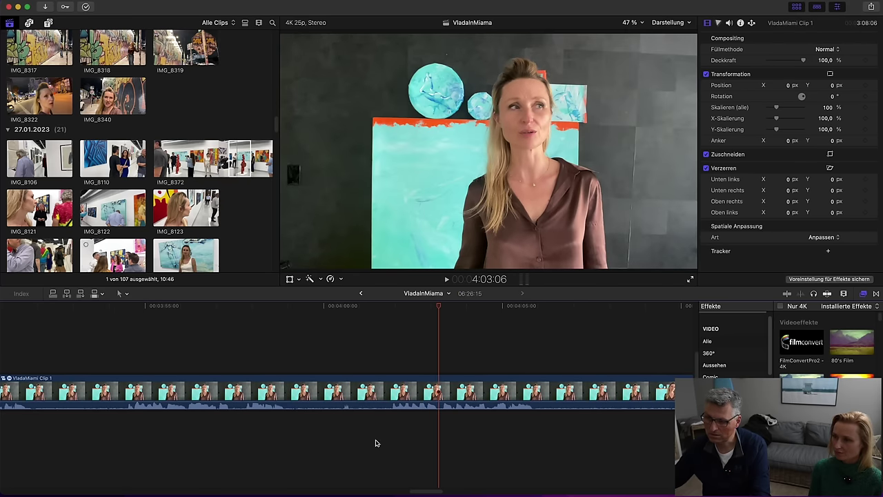
left_click_drag(416, 489, 307, 489)
key("space")
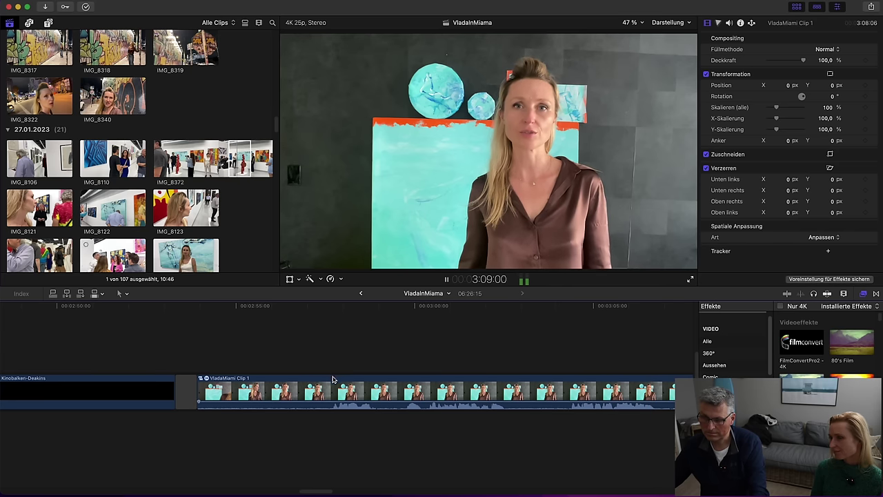
key("space")
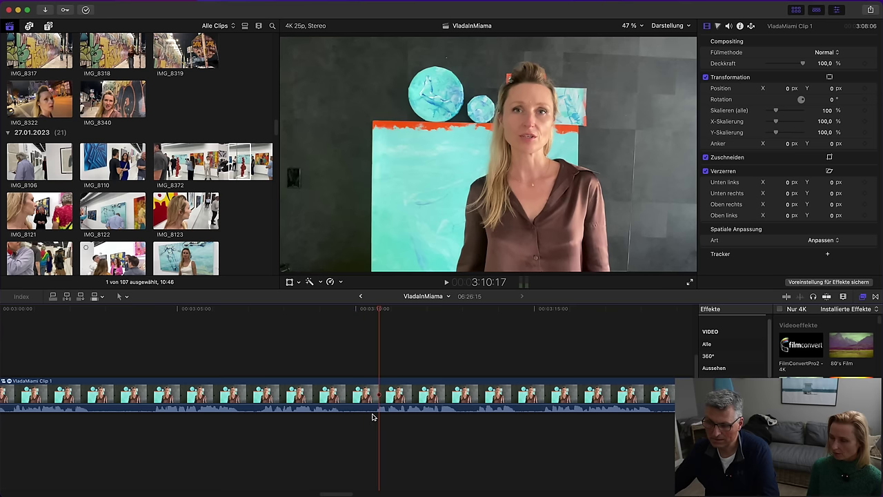
Split the talking clip at the playhead and attach the split part below the gallery clips
left_click(360, 422)
left_click(360, 393)
key("super+b")
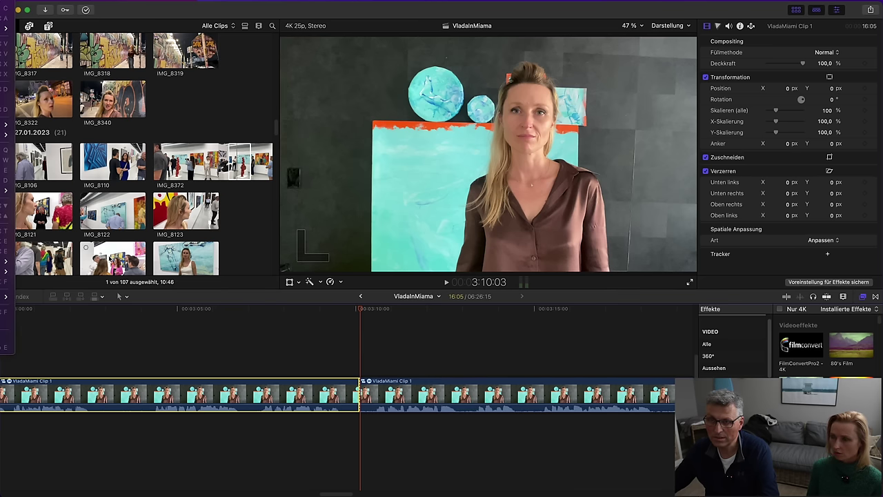
left_click_drag(332, 492, 97, 493)
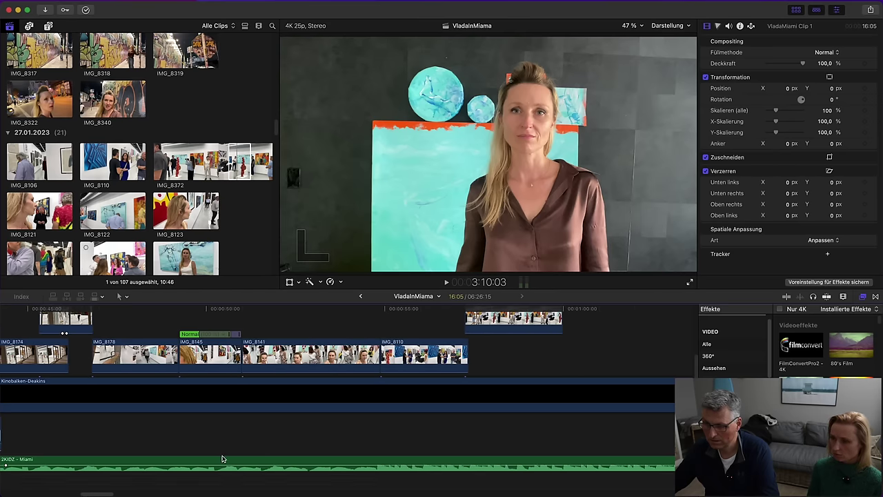
left_click_drag(54, 308, 137, 309)
key("alt+v")
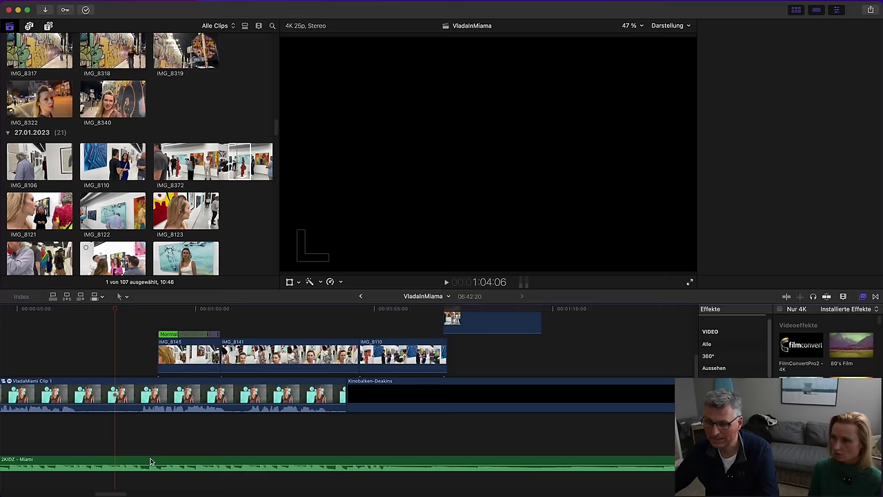
Disable the earlier Kinobalken-Deakins black clip
left_click_drag(114, 493, 90, 491)
left_click(343, 394)
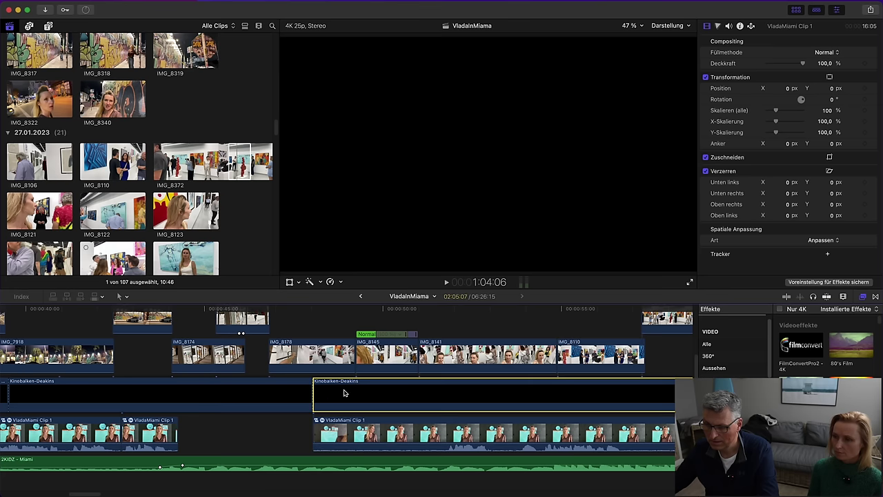
right_click(345, 393)
left_click(265, 398)
right_click(267, 395)
left_click(318, 432)
Move the second talking clip earlier and trim its start to begin under IMG_8145
left_click(317, 432)
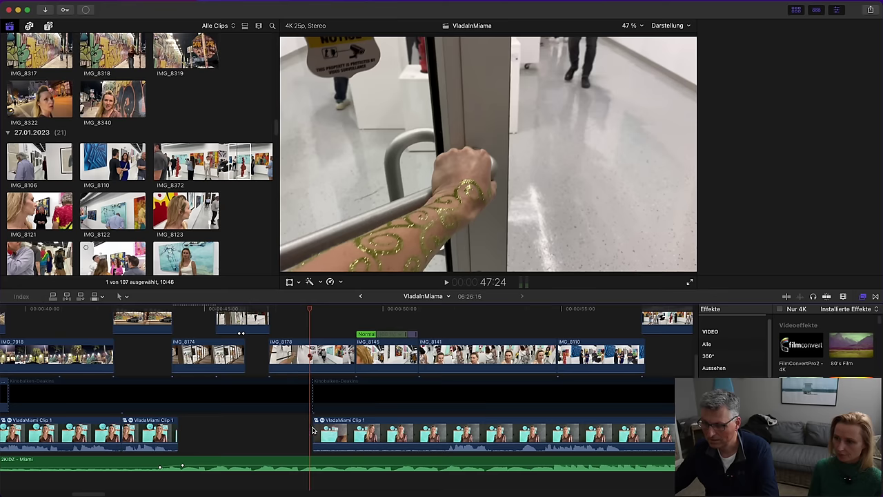
key("space")
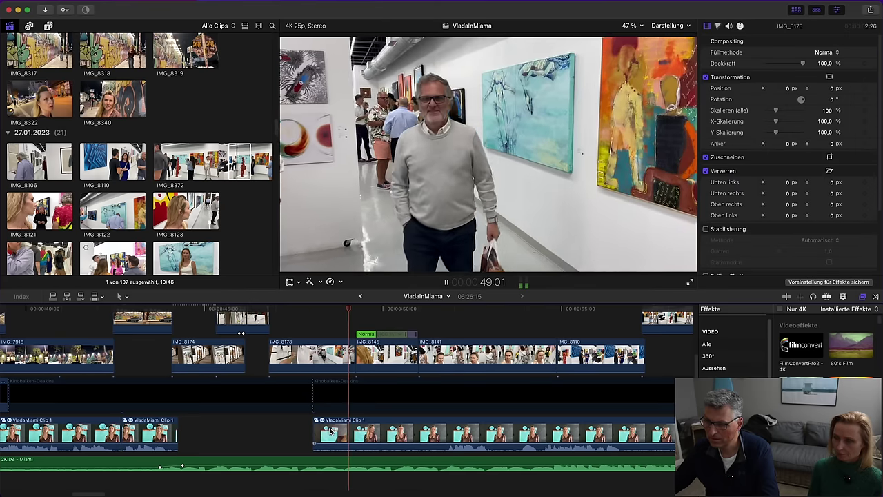
left_click_drag(388, 434, 312, 434)
key("space")
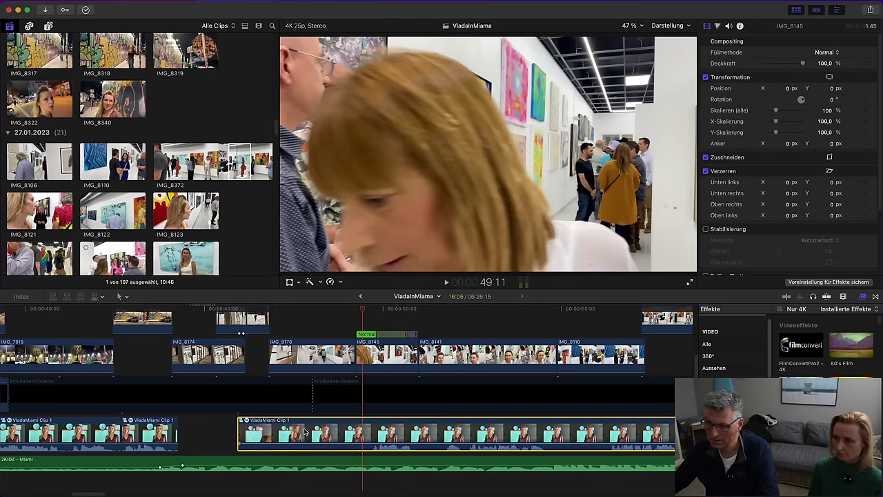
left_click_drag(240, 432, 355, 431)
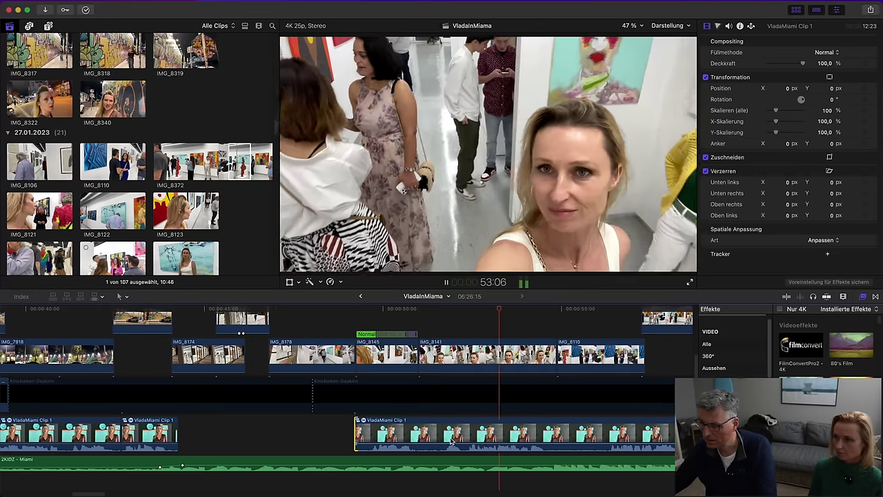
key("space")
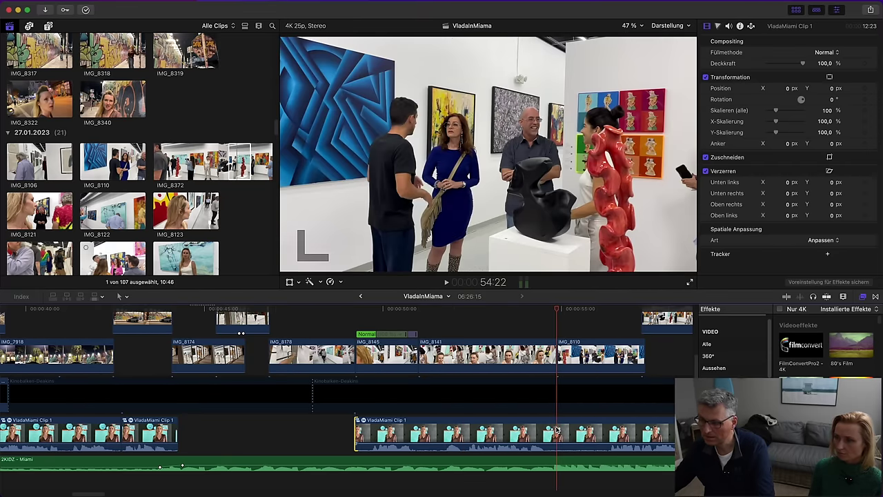
Select the 2KIDZ - Miami music clip and play back the edit
left_click(554, 464)
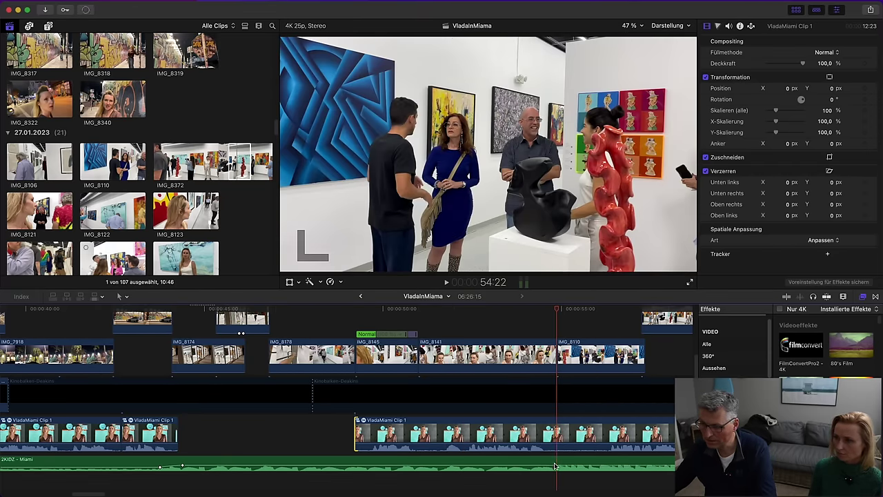
left_click(555, 467)
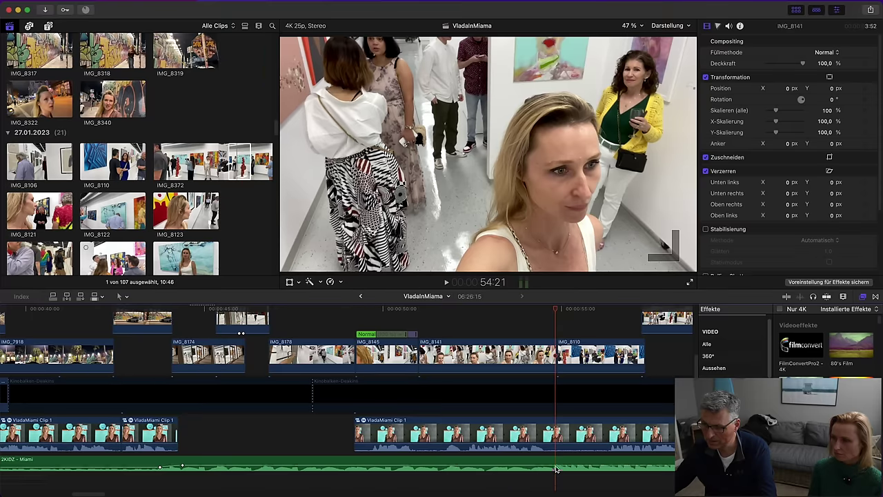
left_click(554, 462)
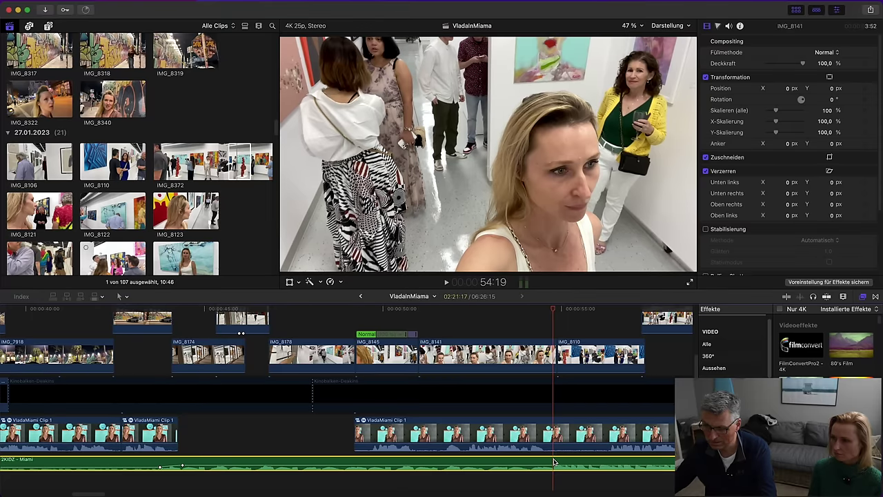
key("space")
Split the talking clip with Cmd+B and raise its second half one lane
left_click_drag(103, 492, 114, 492)
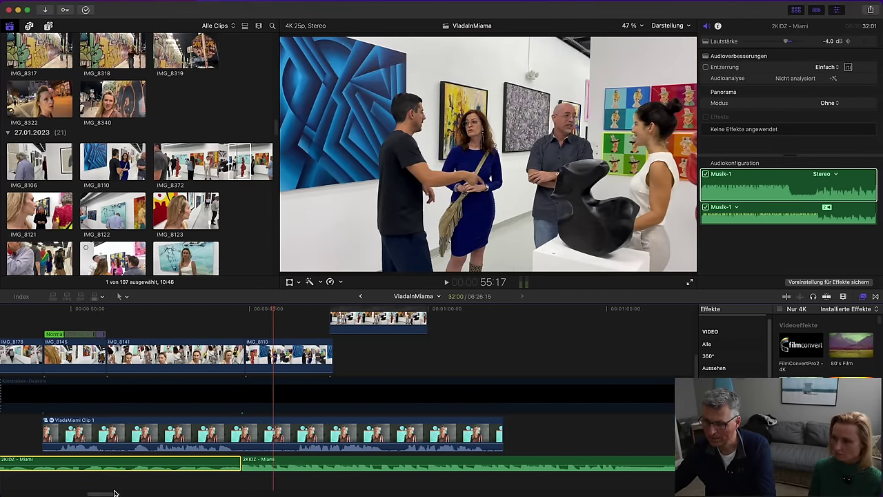
left_click(272, 432)
key("super+b")
left_click_drag(274, 432, 250, 433)
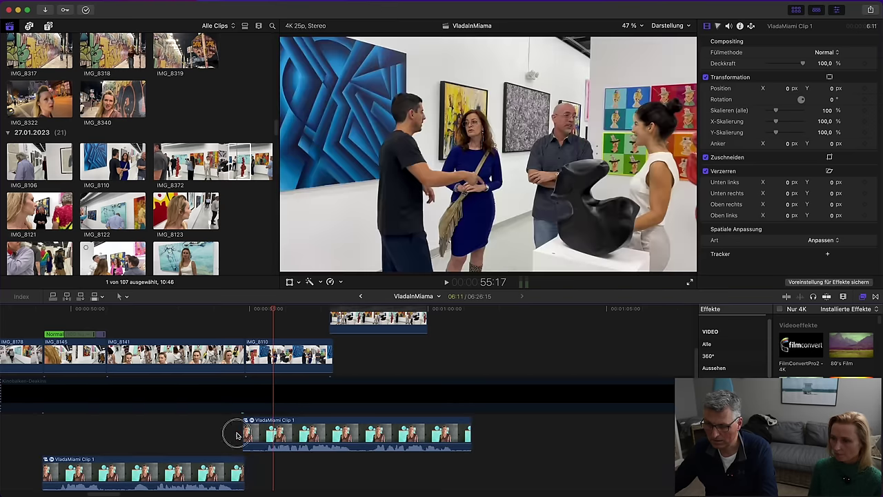
left_click(236, 435)
key("space")
Disable the later 2KIDZ - Miami music section with Clip deaktivieren
scroll(315, 461, "down", 2)
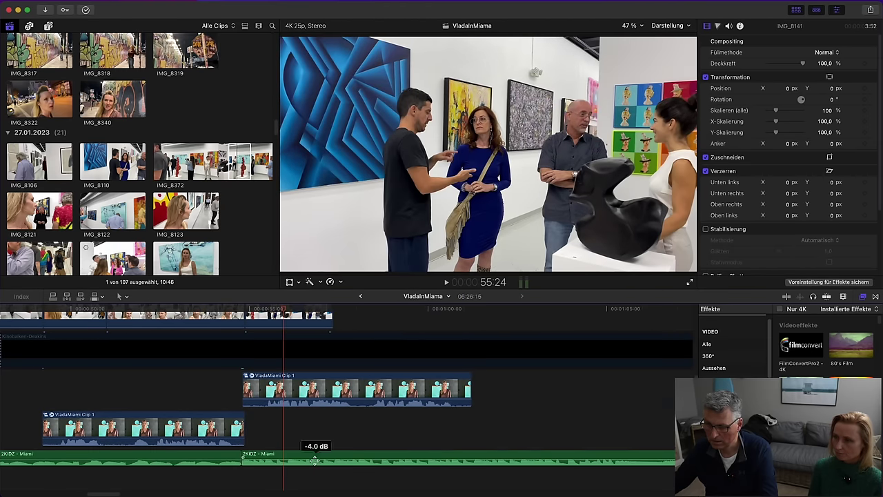
right_click(316, 455)
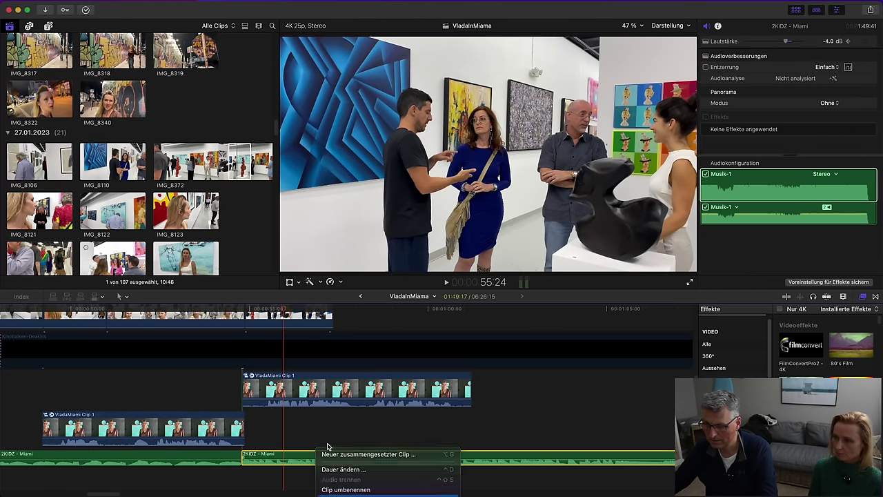
left_click(336, 488)
key("space")
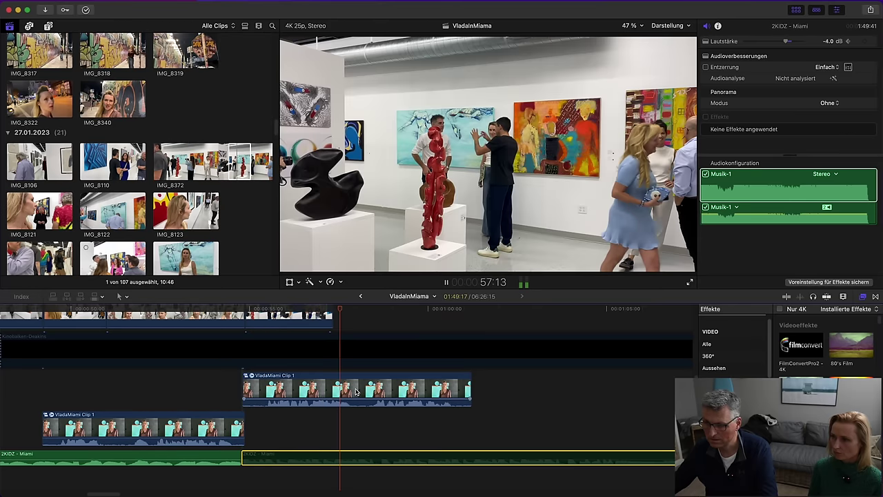
Trim the raised VladaMiami Clip 1 end 2:24 shorter
scroll(389, 397, "up", 1)
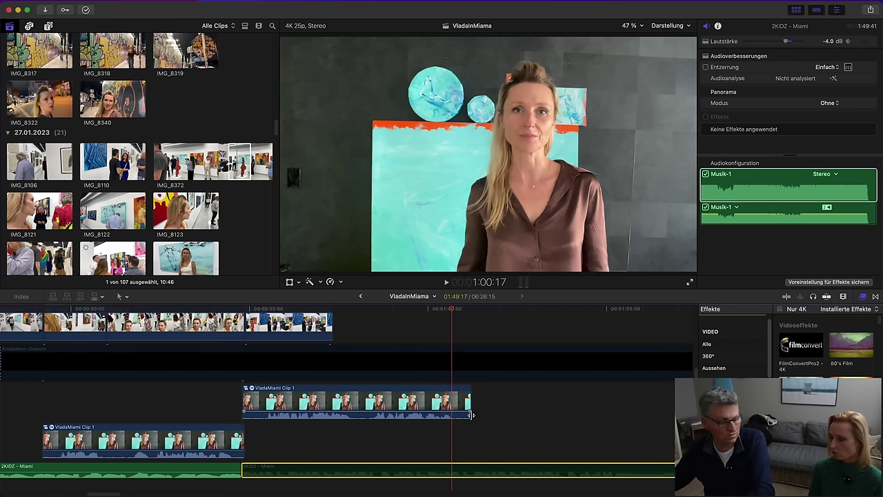
left_click_drag(468, 404, 365, 405)
left_click(166, 394)
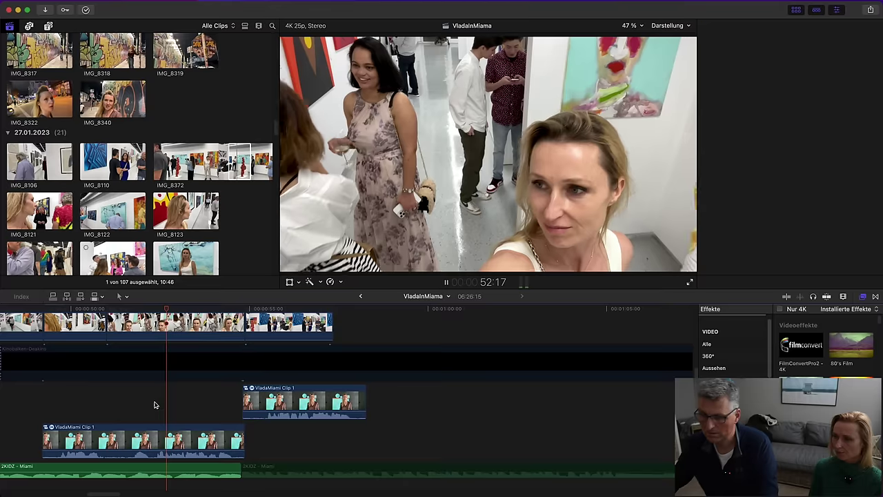
key("space")
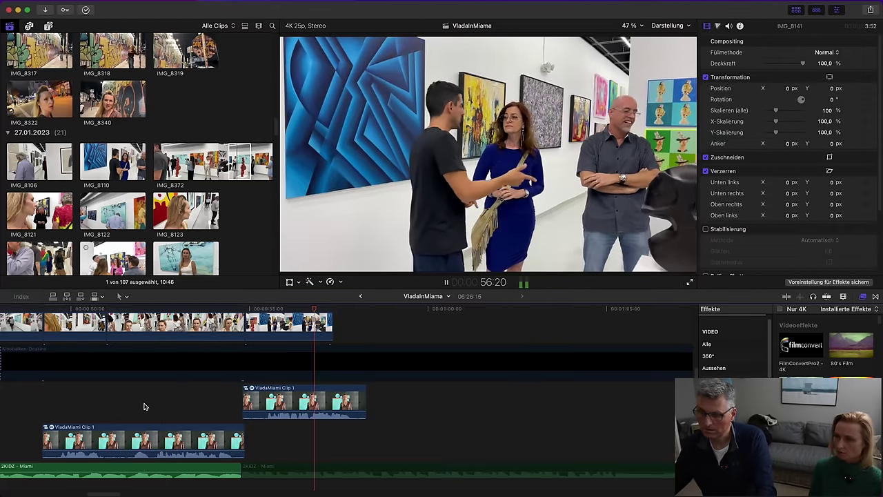
left_click(78, 408)
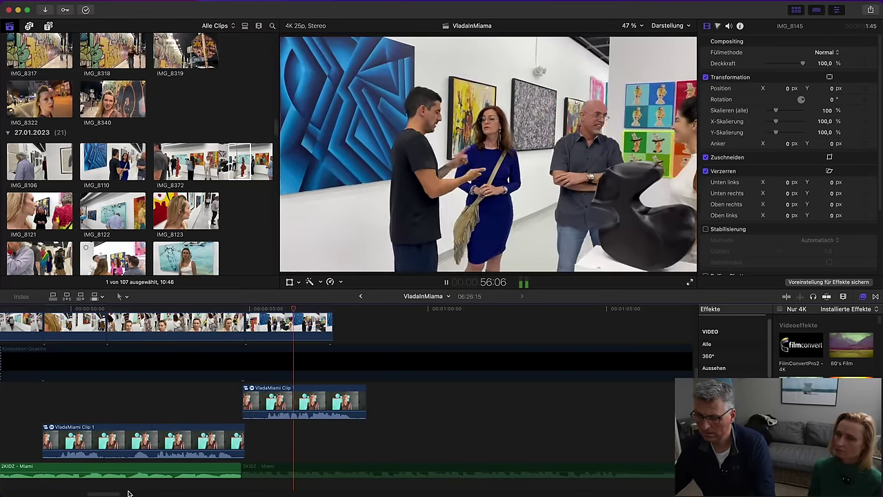
Find the first unwanted talking-clip segment near 2:55 and ripple-delete it
key("space")
left_click_drag(103, 492, 313, 491)
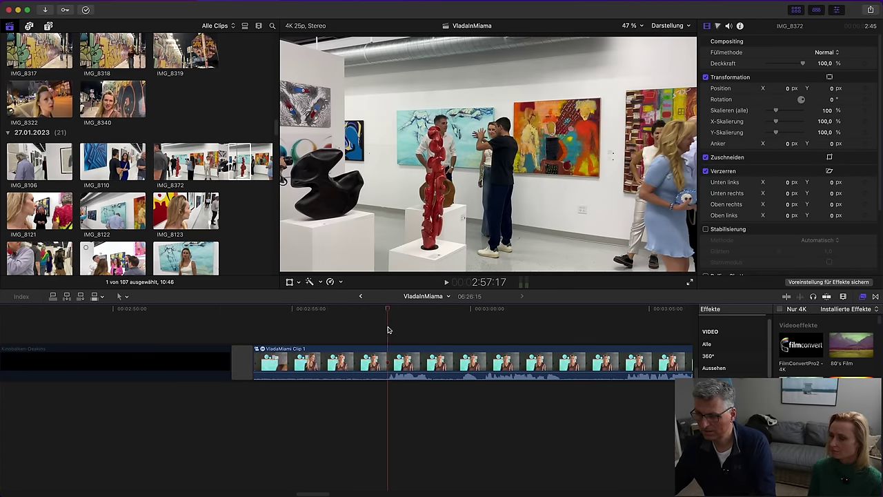
key("space")
left_click_drag(322, 492, 333, 491)
key("space")
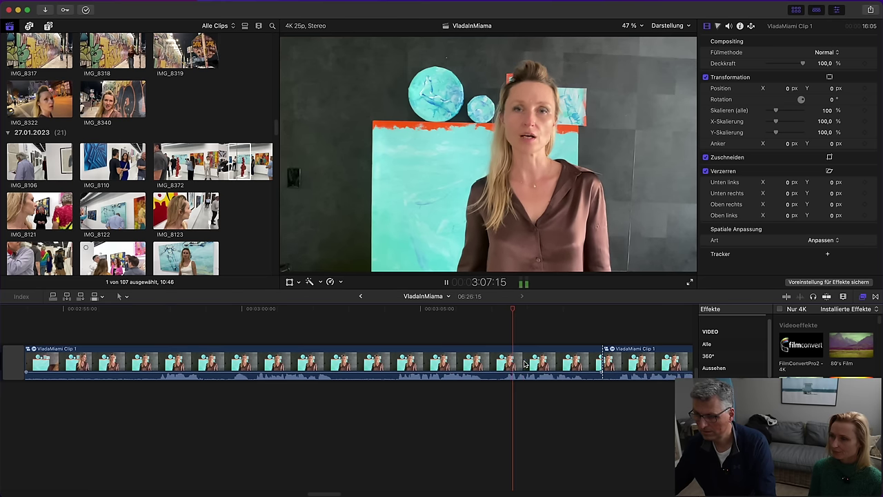
left_click(524, 361)
key("Delete")
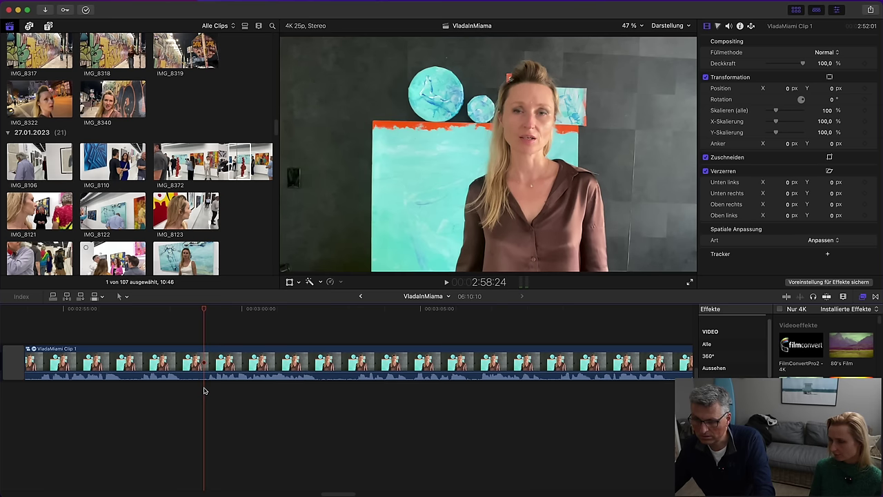
Blade the talking clip at the playhead and ripple-delete the part before the cut
left_click(204, 364)
key("super+b")
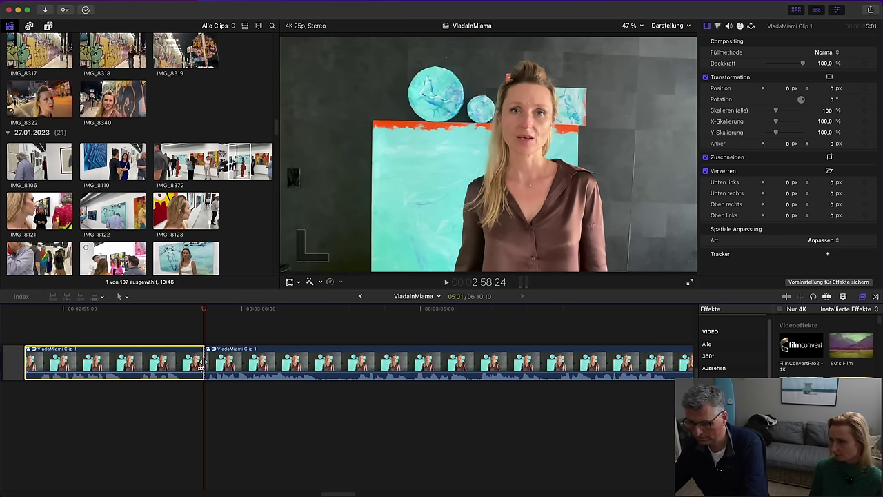
key("Delete")
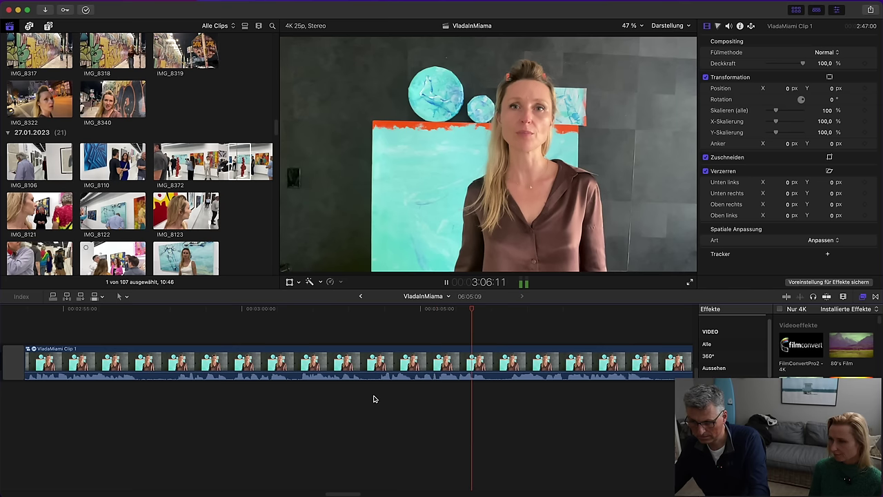
Play through the talking clip and set the playhead on the cut frame at 3:21:08
left_click_drag(351, 493, 365, 482)
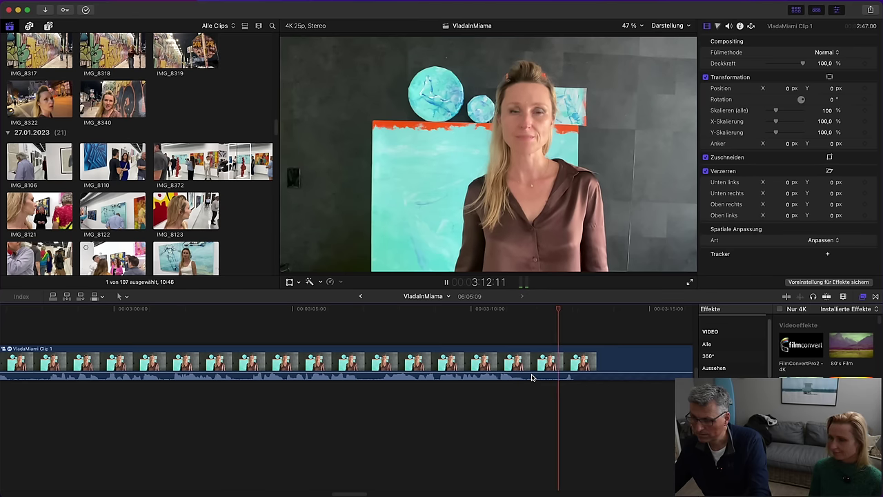
left_click_drag(359, 493, 369, 492)
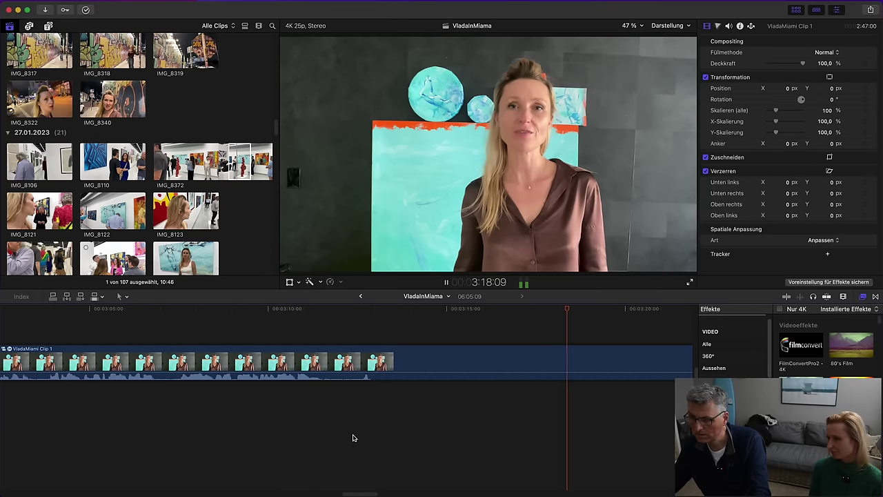
left_click_drag(365, 491, 386, 480)
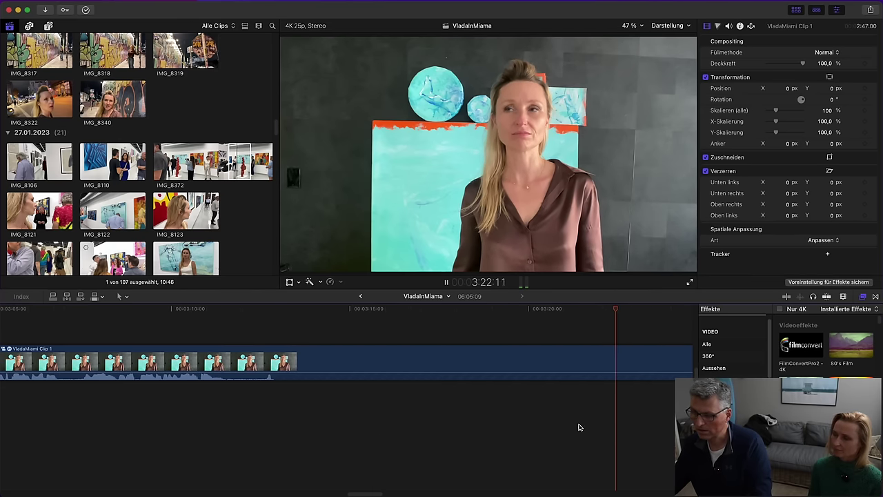
key("space")
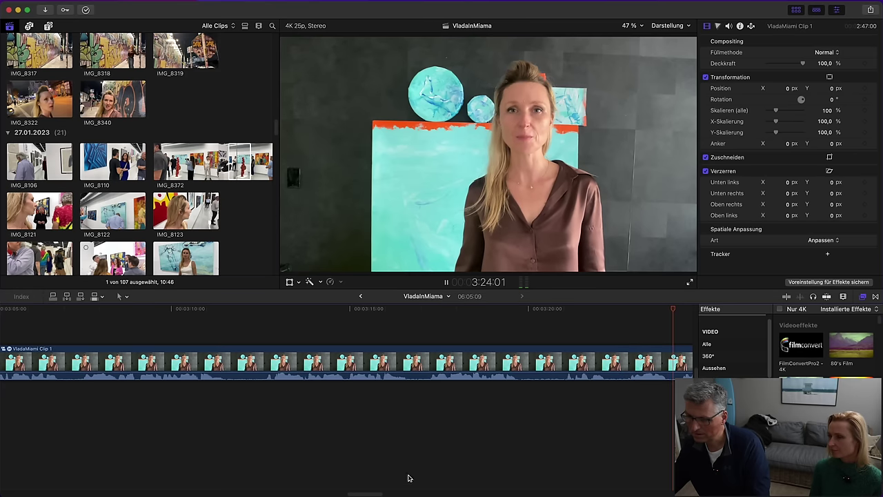
left_click_drag(375, 494, 392, 490)
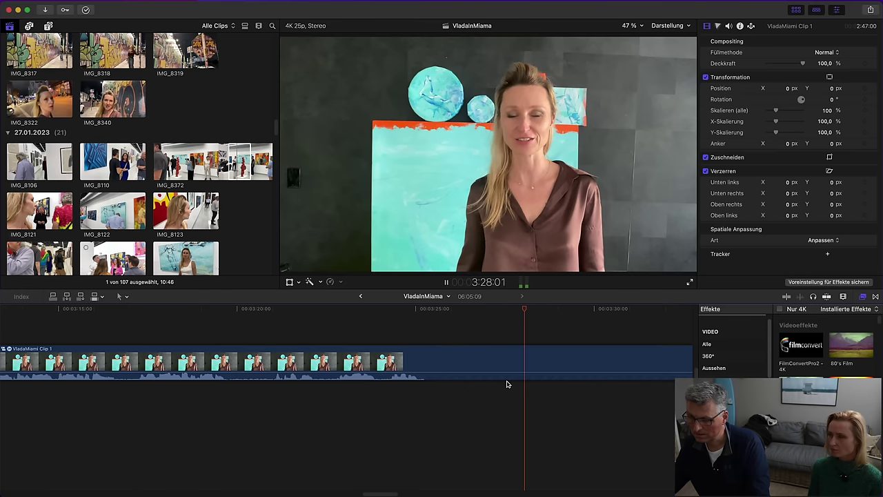
key("space")
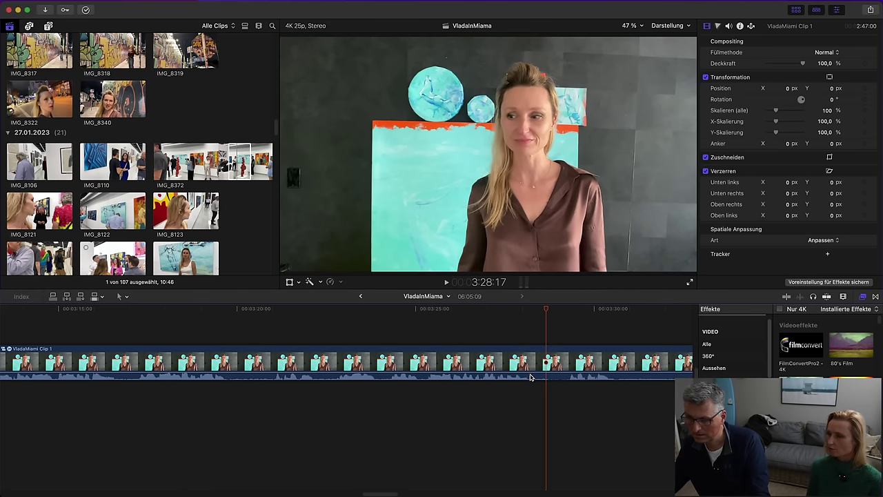
left_click(284, 390)
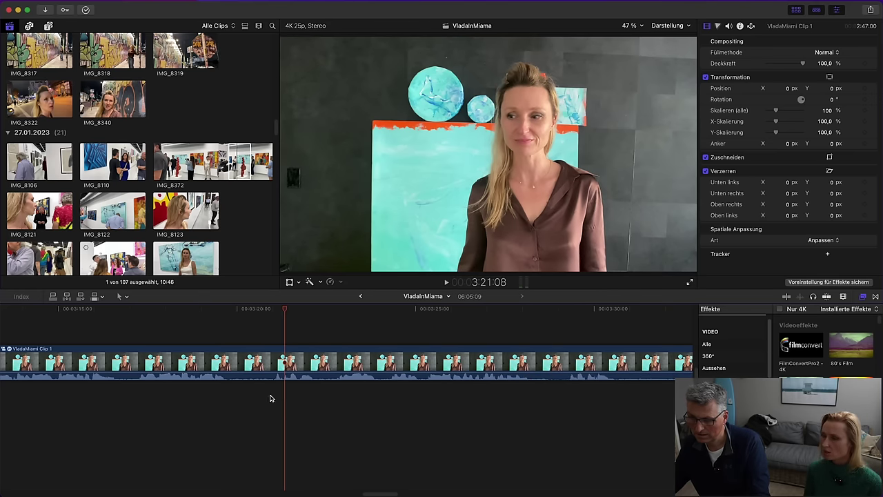
left_click(283, 390)
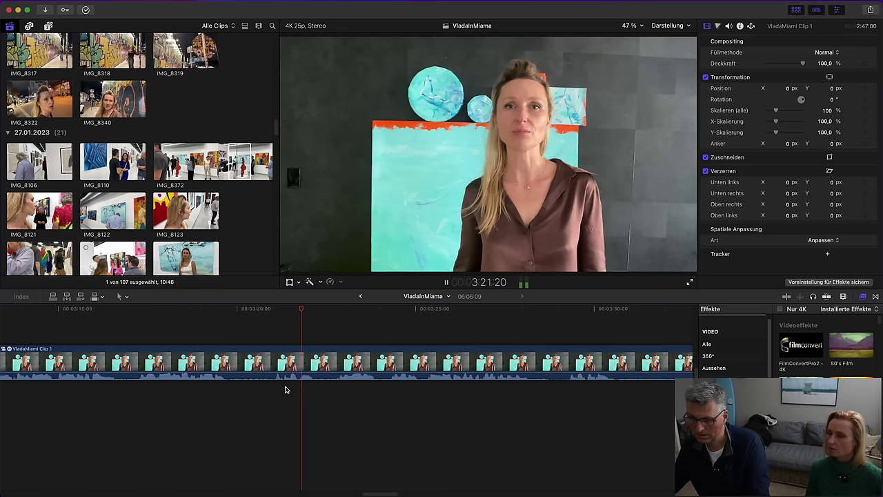
Blade the talking clip and ripple-delete the 28:11 stretch before the cut
left_click(322, 360)
key("super+b")
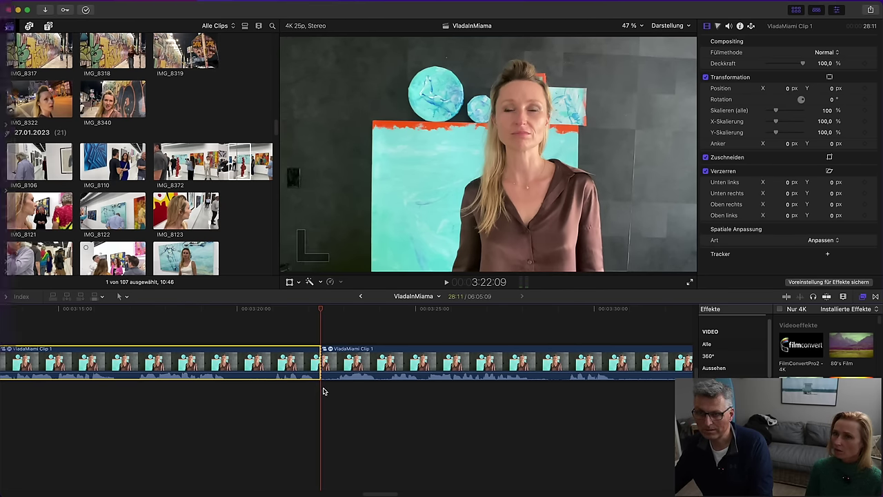
key("Delete")
left_click_drag(370, 493, 177, 493)
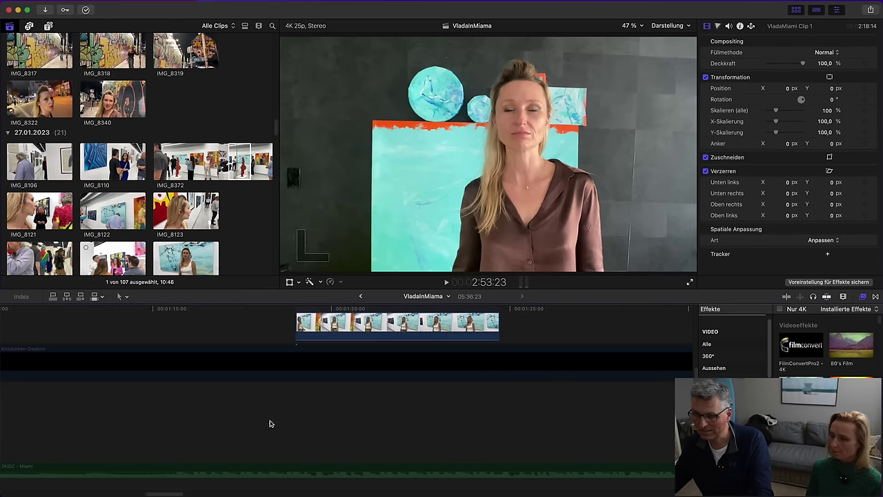
Move VladaMiami Clip 1 down a lane and earlier, then retrim its end to about 1:26
left_click(364, 391)
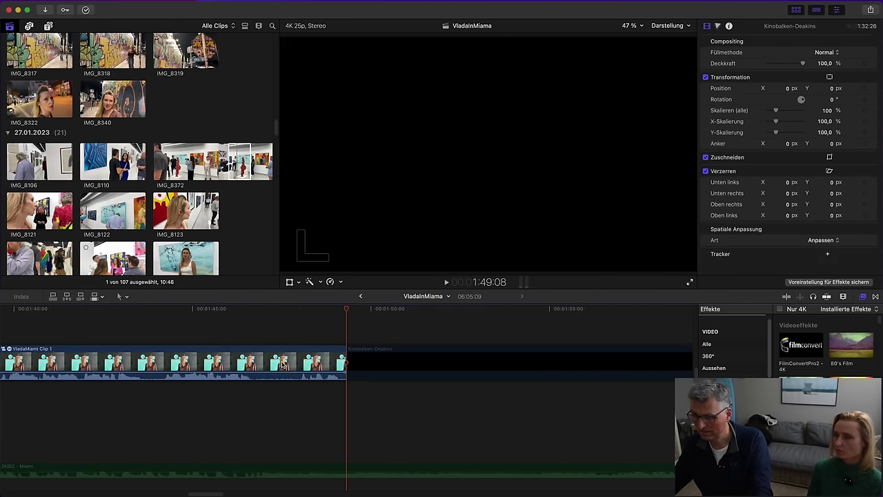
left_click_drag(272, 414, 164, 490)
left_click_drag(483, 402, 148, 390)
left_click(136, 427)
key("space")
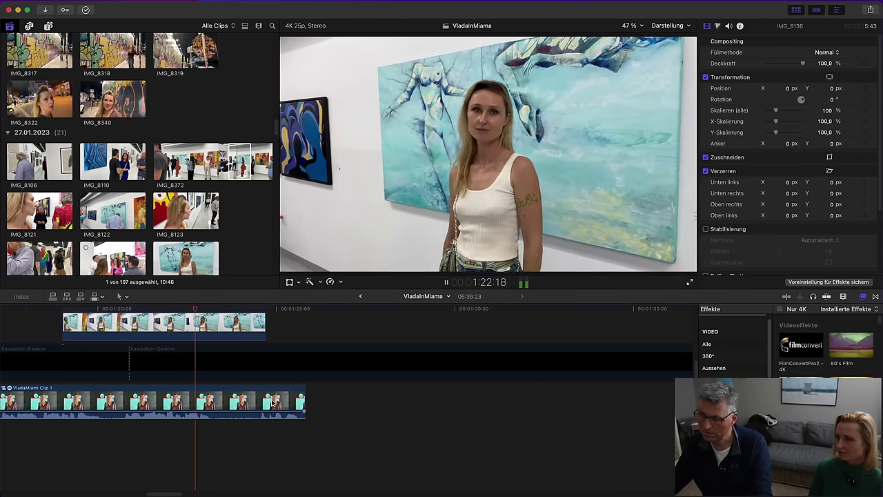
left_click_drag(304, 402, 272, 401)
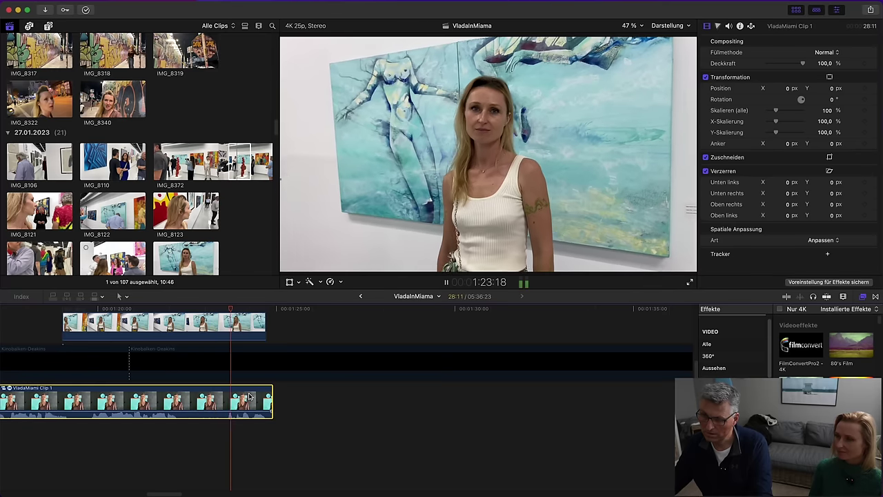
left_click_drag(273, 402, 334, 402)
Review the sequence from 1:24:17 and preview the IMG_7729 beach clip in the browser
left_click(266, 310)
left_click_drag(266, 311, 271, 312)
scroll(154, 207, "down", 15)
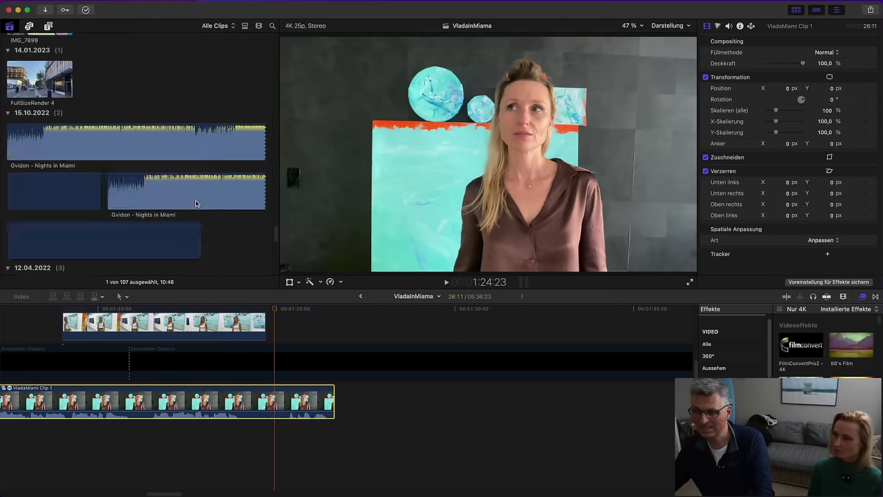
scroll(95, 163, "down", 1)
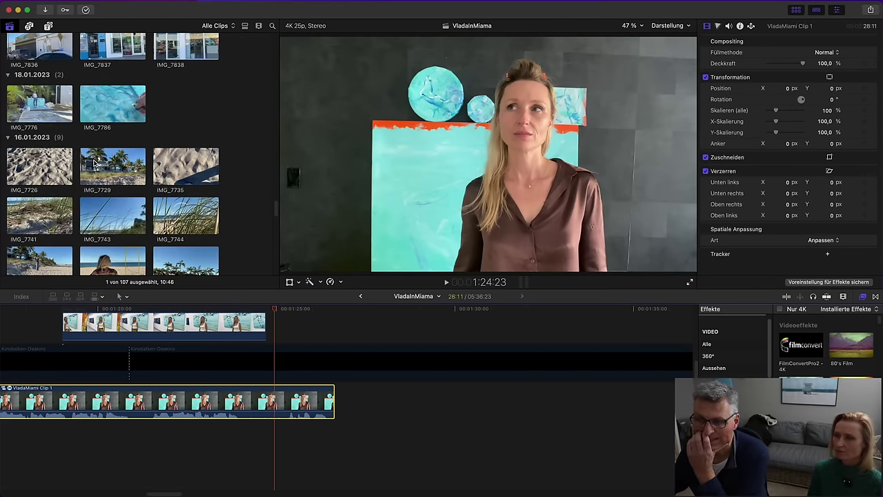
left_click(116, 164)
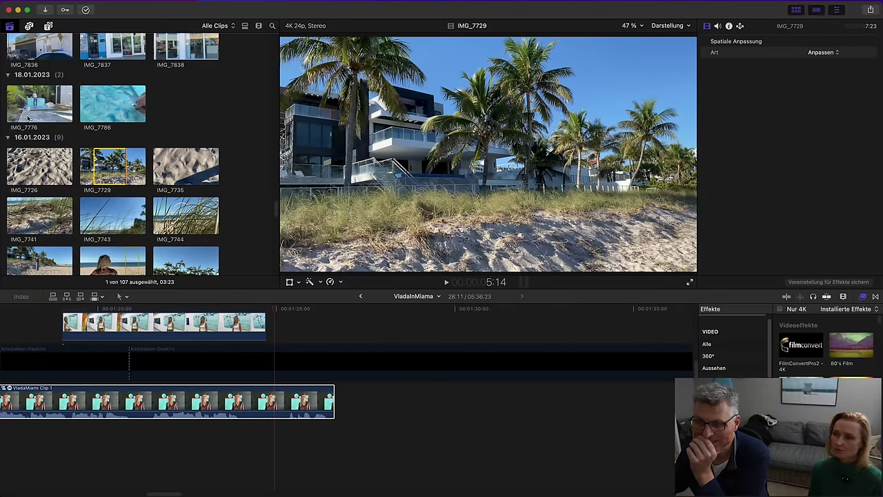
Add a roughly 25-second IMG_7776 range gaplessly after IMG_8136, then lift it a lane above
left_click_drag(31, 104, 271, 316)
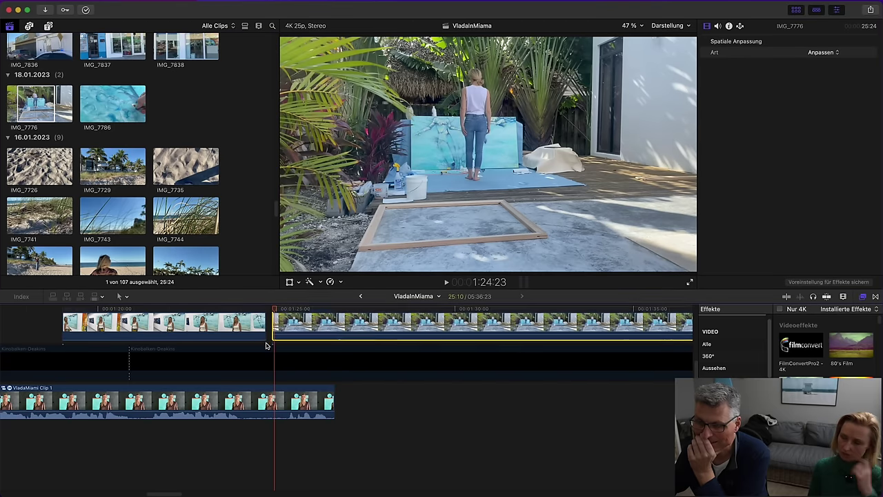
left_click(250, 309)
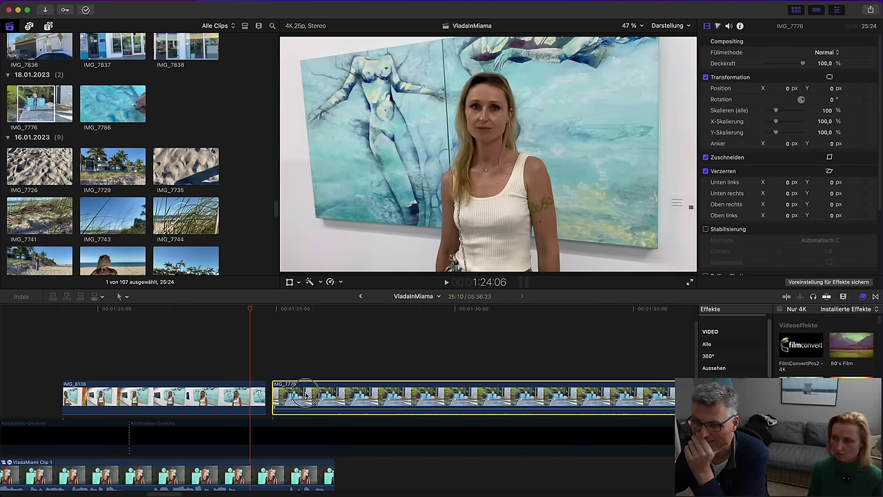
left_click_drag(307, 395, 302, 394)
key("space")
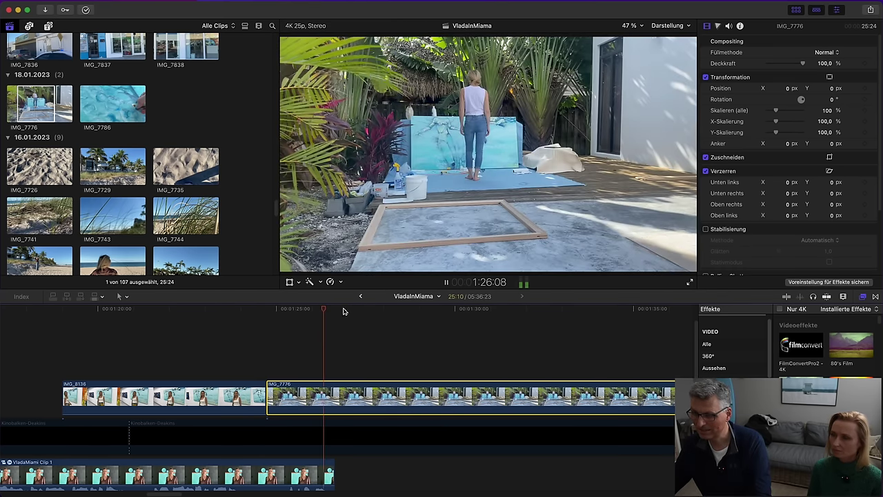
left_click(539, 345)
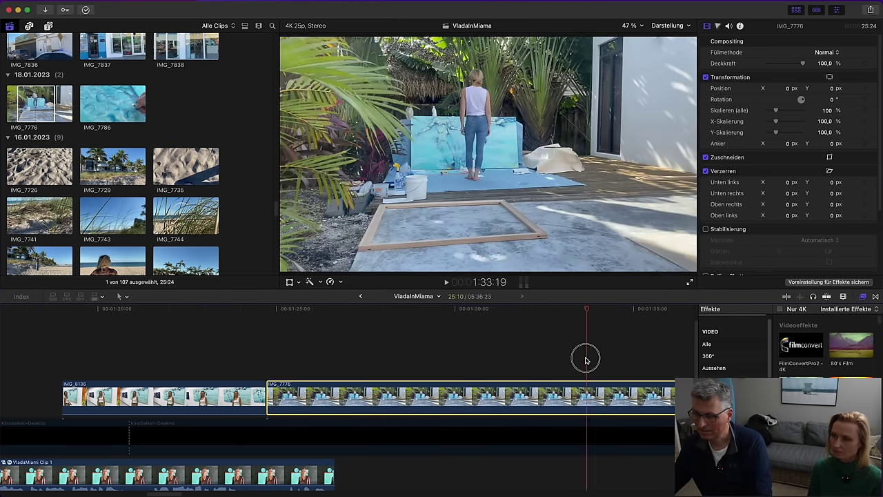
left_click_drag(581, 383, 336, 315)
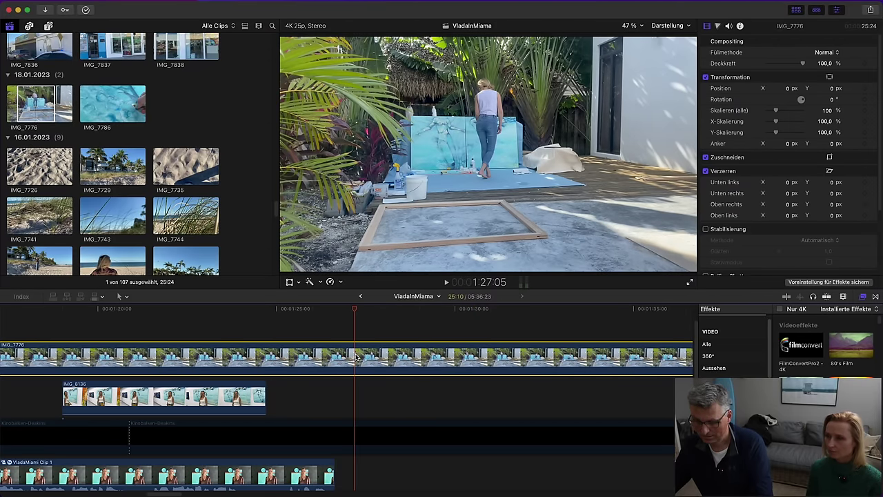
Blade IMG_7776, delete its first part, and move the remainder earlier
key("super+b")
key("Delete")
left_click_drag(400, 405, 294, 414)
left_click(293, 369)
key("space")
Blade IMG_7776's speed near 1:25:02 and set the second part to 4x fast
key("space")
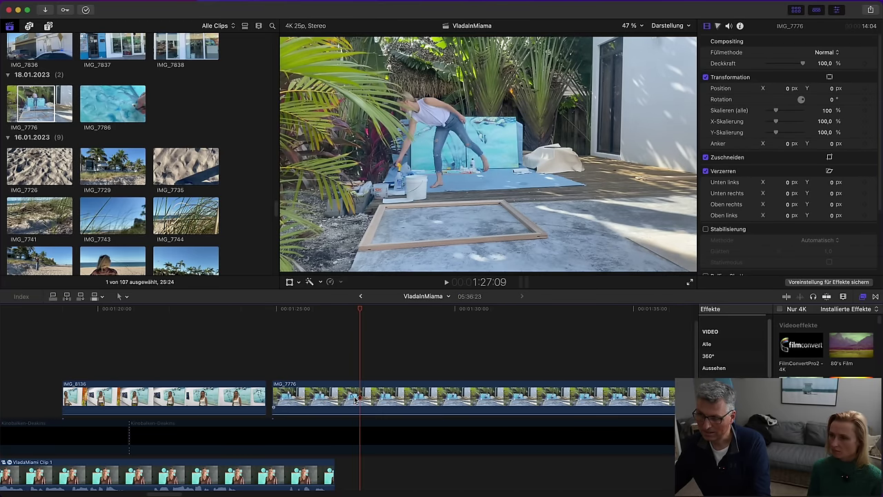
left_click_drag(362, 311, 321, 348)
left_click(279, 328)
key("space")
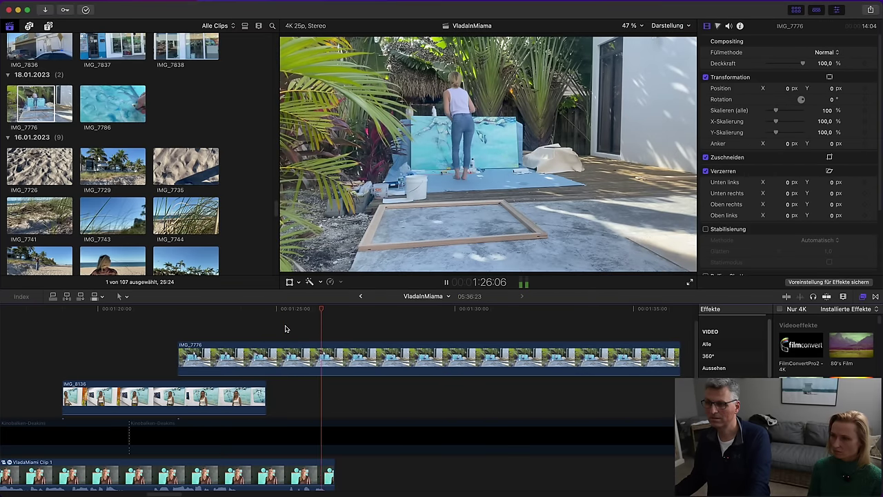
key("space")
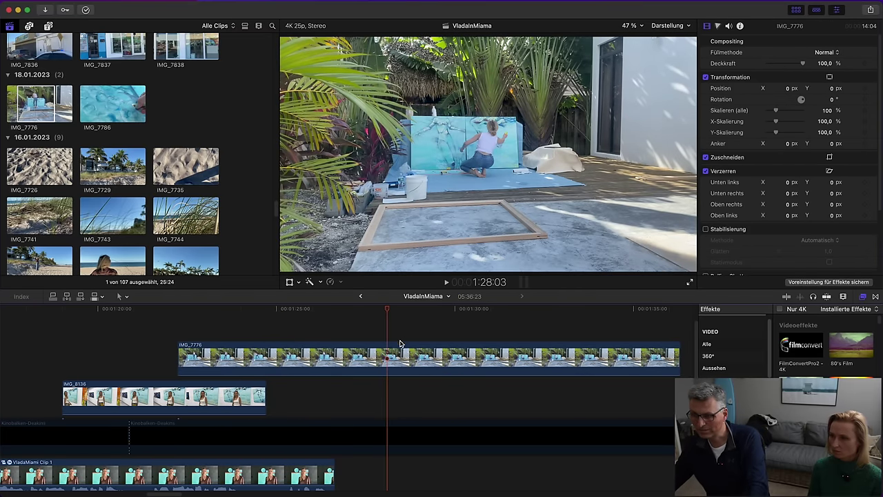
left_click(387, 352)
key("shift+b")
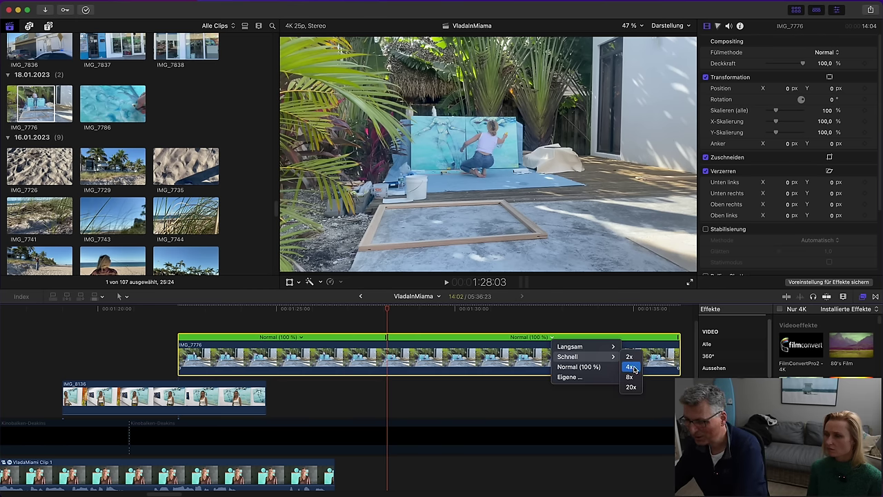
left_click(389, 336)
Place IMG_7786 right after IMG_7776 and cut its tail off at 1:33:07
left_click(376, 319)
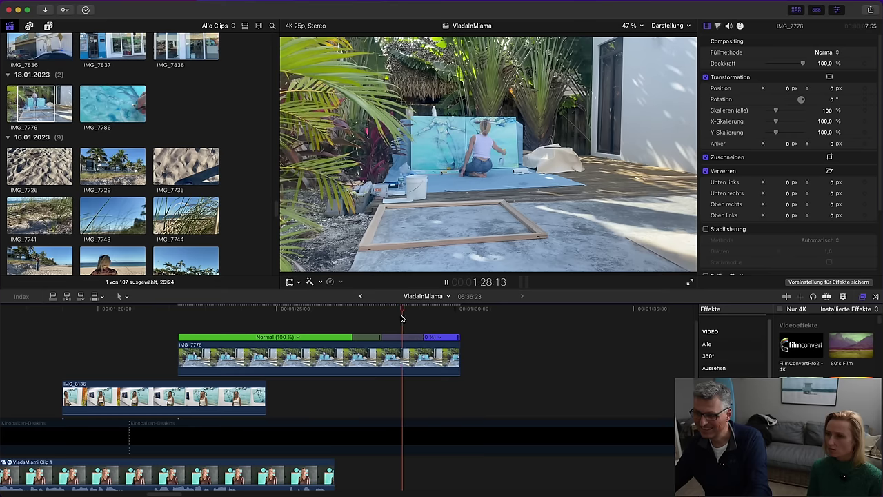
key("space")
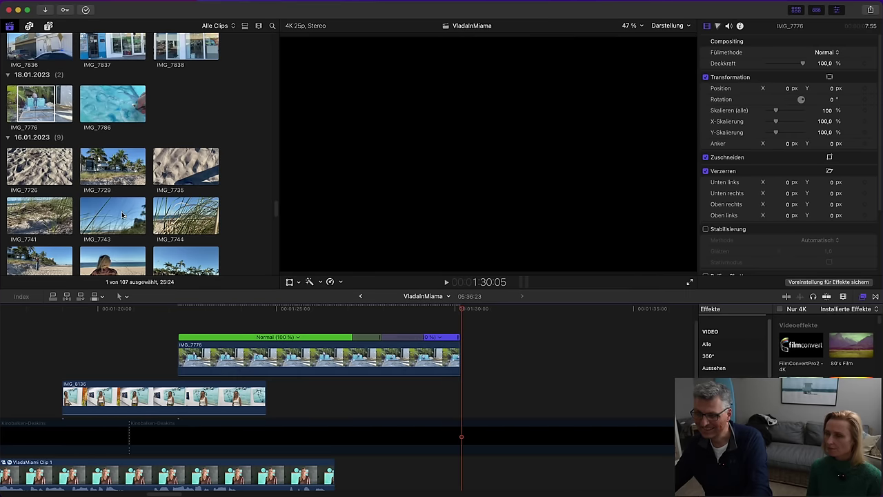
left_click(119, 102)
left_click_drag(119, 102, 479, 400)
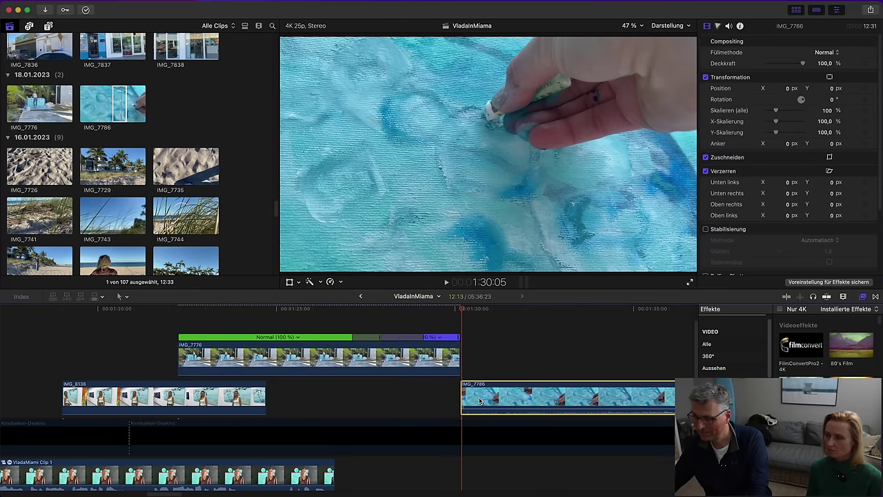
key("space")
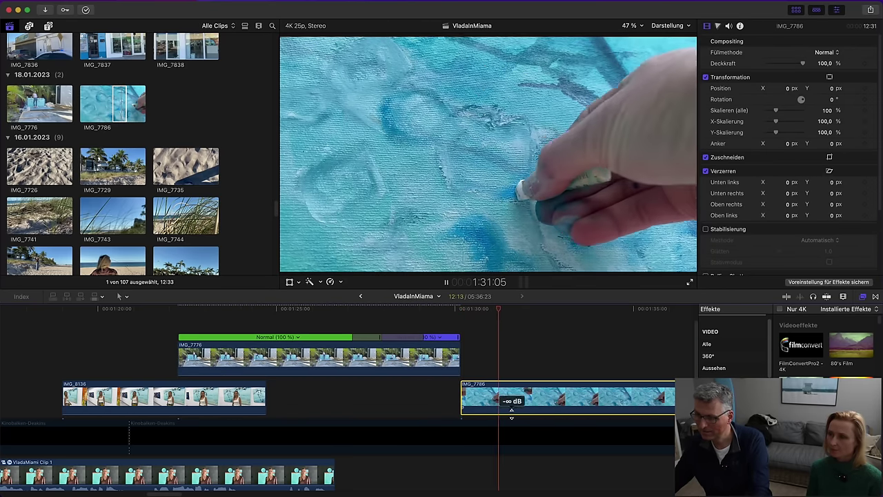
key("space")
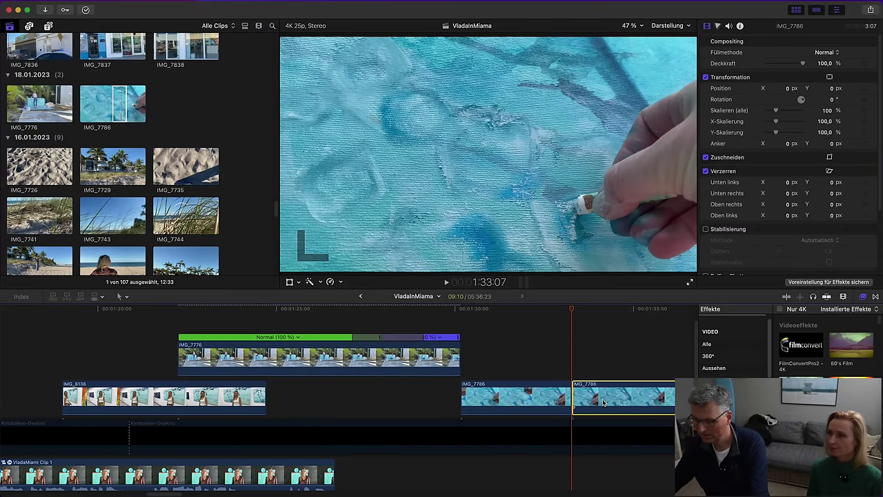
key("BackSpace")
Open the 2KIDZ - Miami music clip's options, then play through IMG_7786's end
scroll(414, 442, "down", 4)
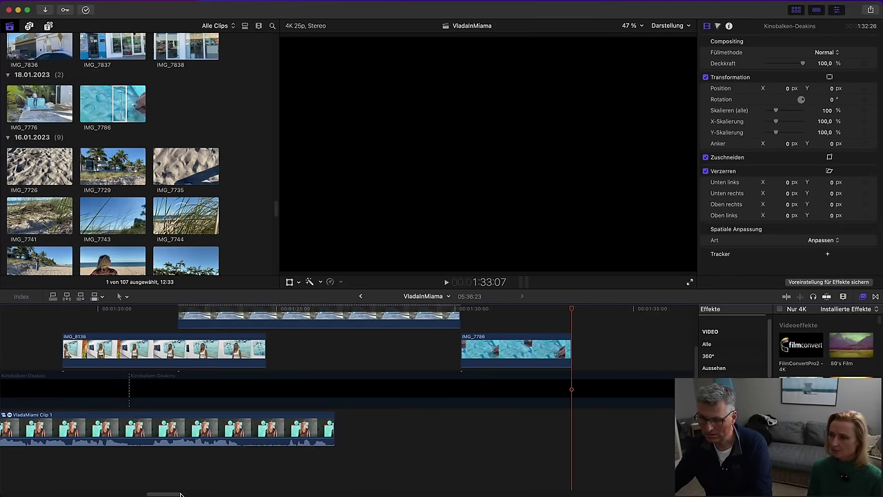
scroll(181, 493, "right", 5)
scroll(187, 481, "down", 3)
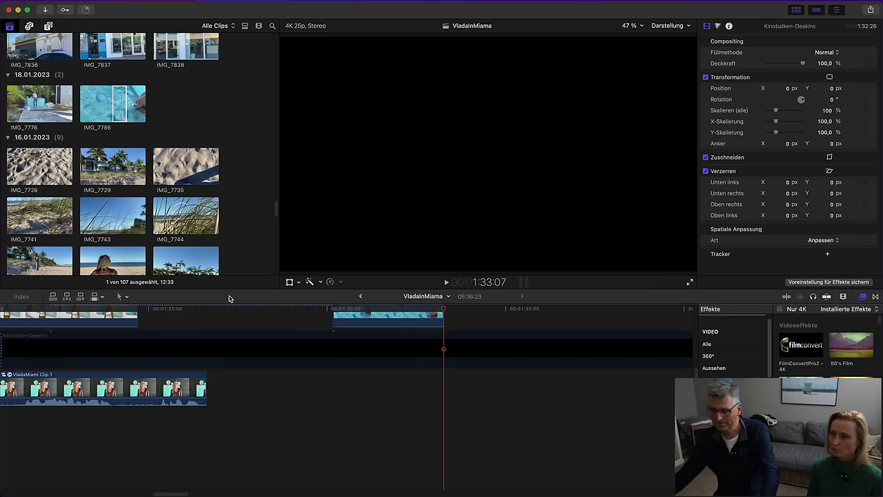
scroll(235, 359, "down", 3)
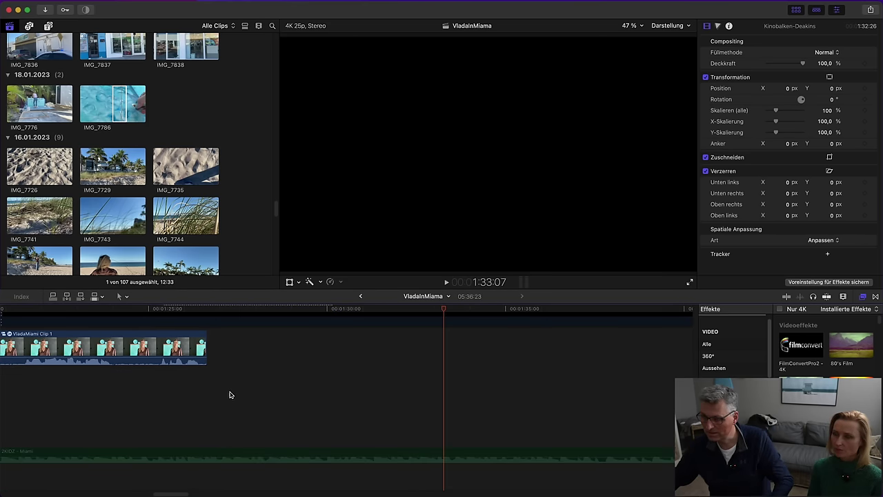
left_click(391, 456)
right_click(395, 457)
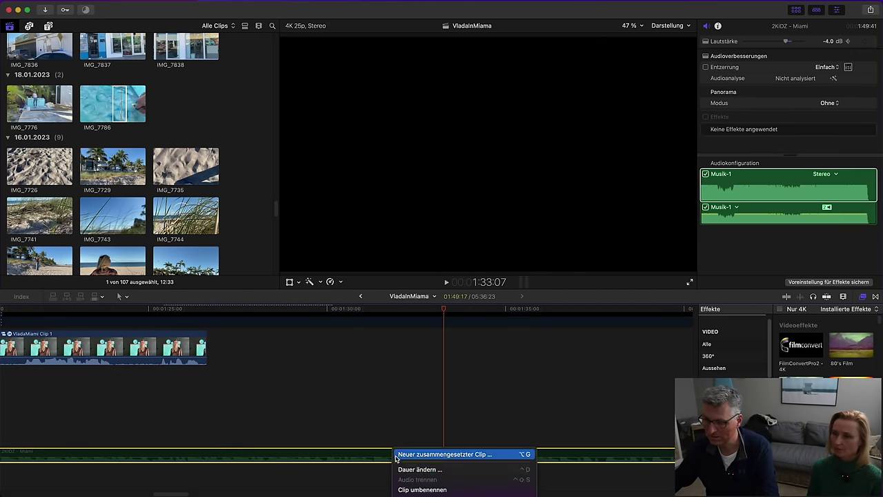
scroll(422, 407, "up", 8)
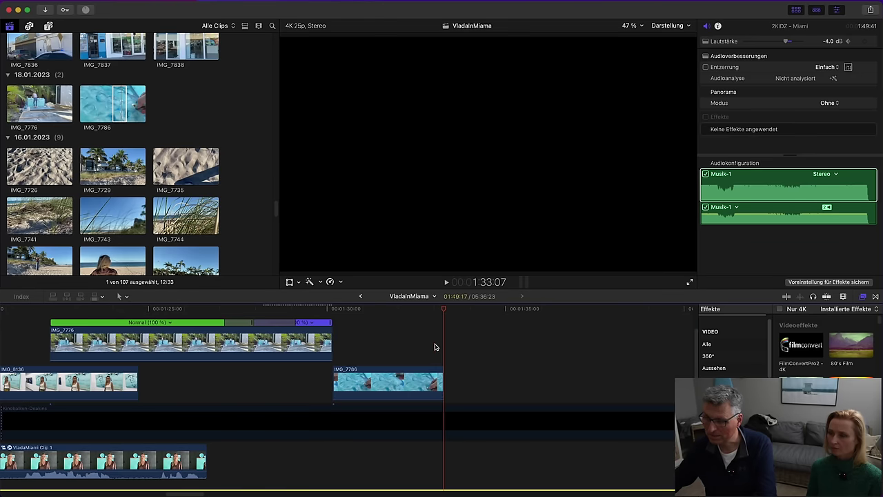
left_click(434, 347)
key("space")
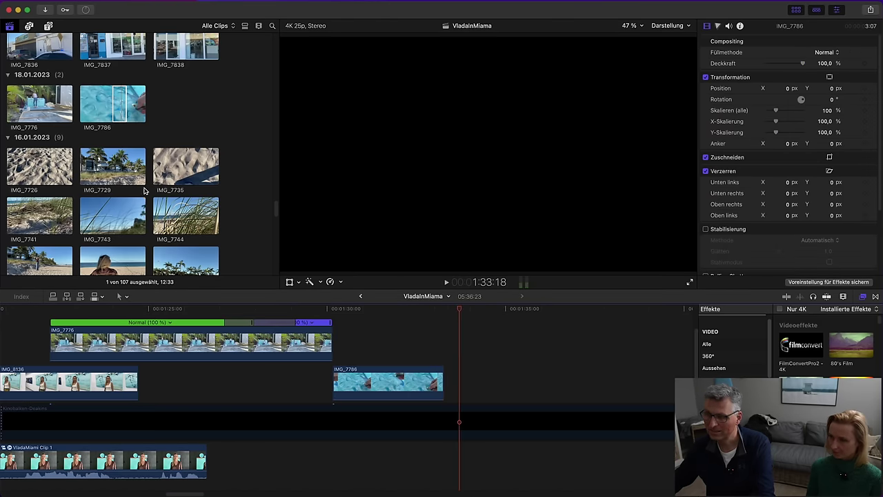
Place the IMG_7726 sand clip after IMG_7786 and play the cut
left_click(94, 174)
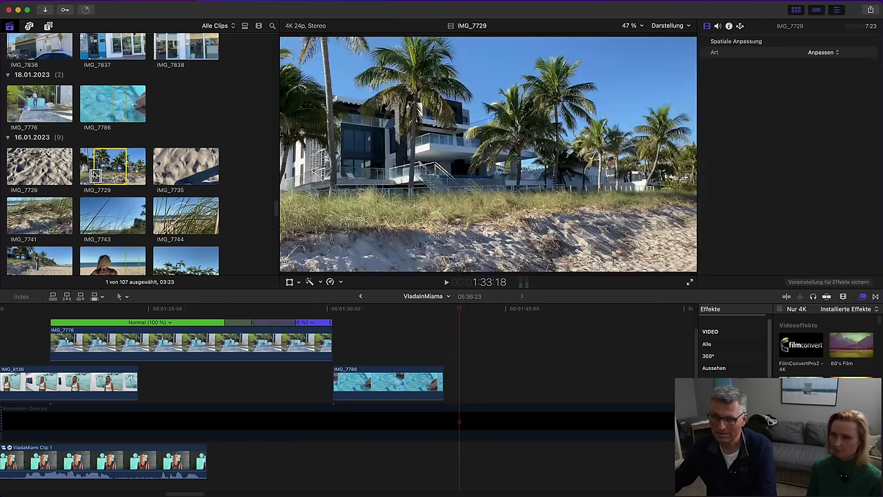
left_click(12, 167)
left_click_drag(40, 165, 449, 382)
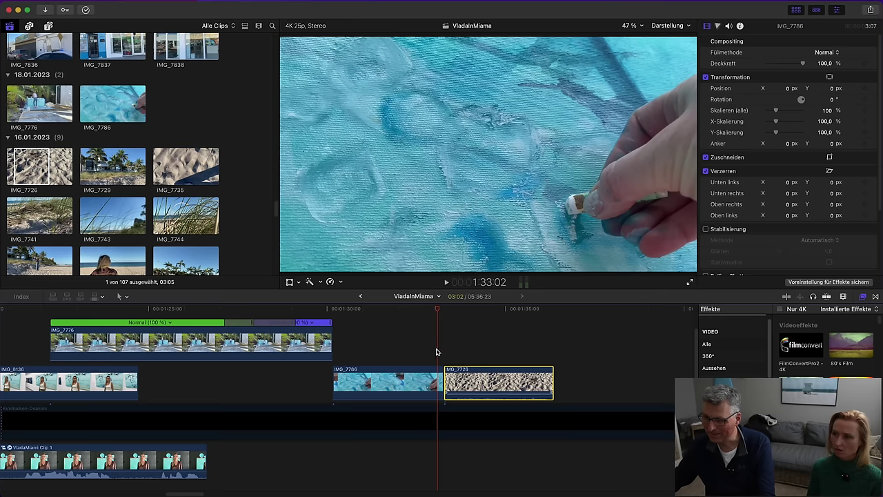
left_click(425, 347)
key("space")
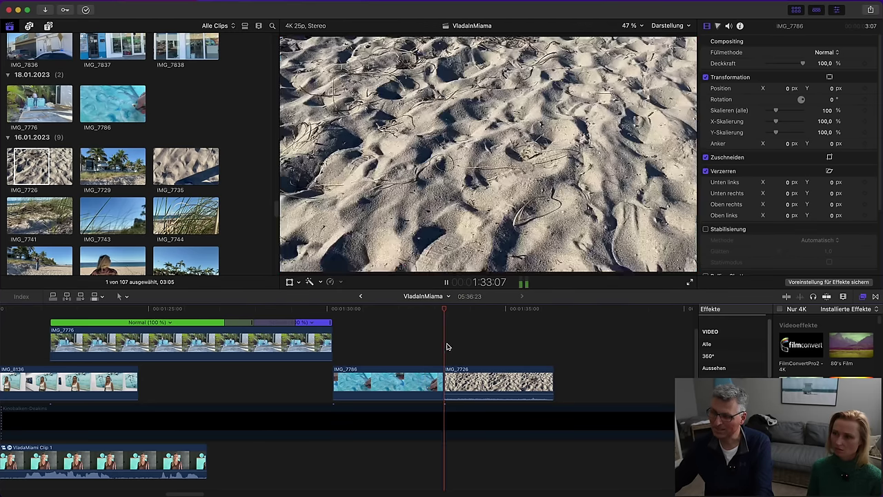
key("space")
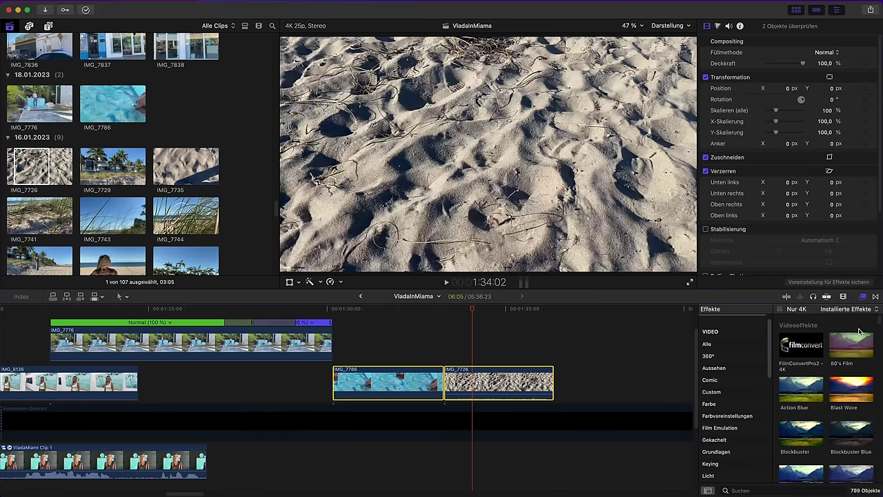
Add an Überblenden cross-dissolve between IMG_7786 and IMG_7726 and lengthen it
left_click(876, 297)
left_click_drag(656, 366, 473, 374)
left_click(524, 381)
key("Delete")
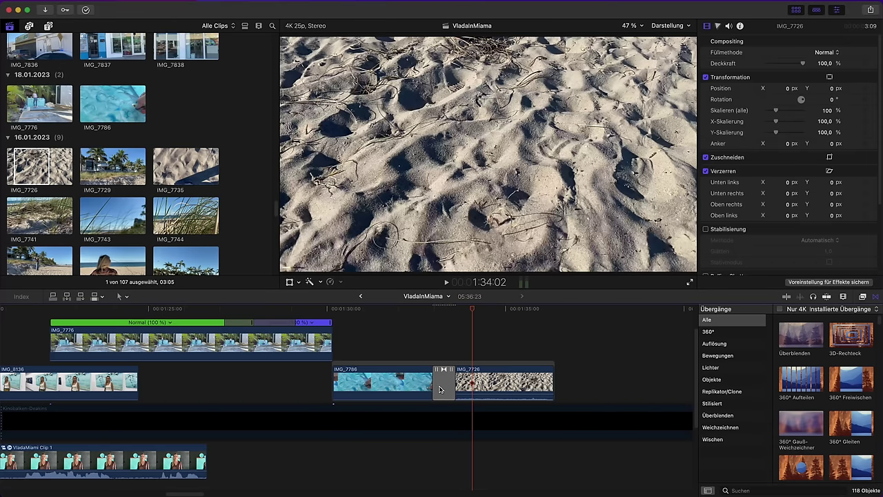
left_click_drag(436, 381, 464, 387)
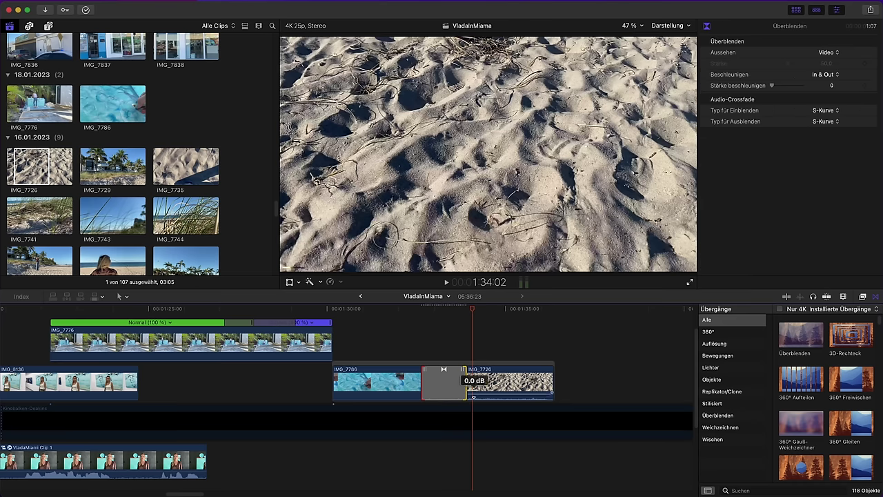
left_click(416, 347)
key("space")
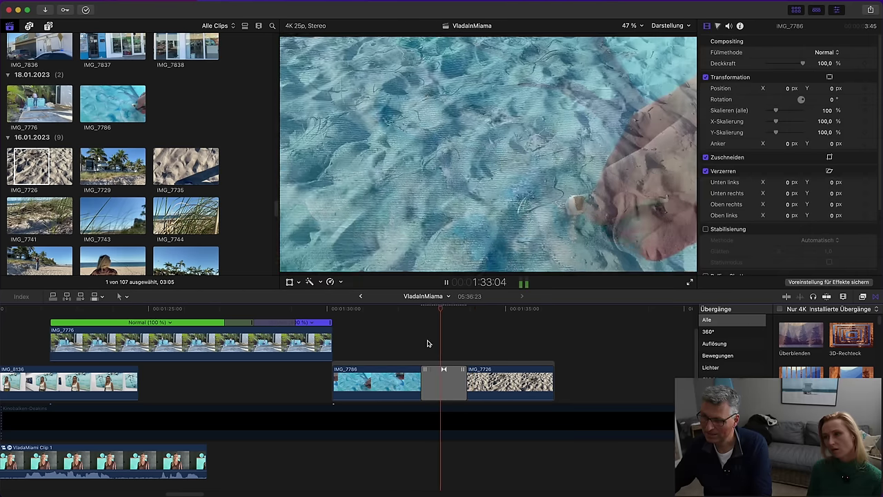
Trim the end of the IMG_7726 sand clip shorter
left_click(551, 376)
left_click_drag(551, 377, 510, 377)
scroll(69, 205, "down", 2)
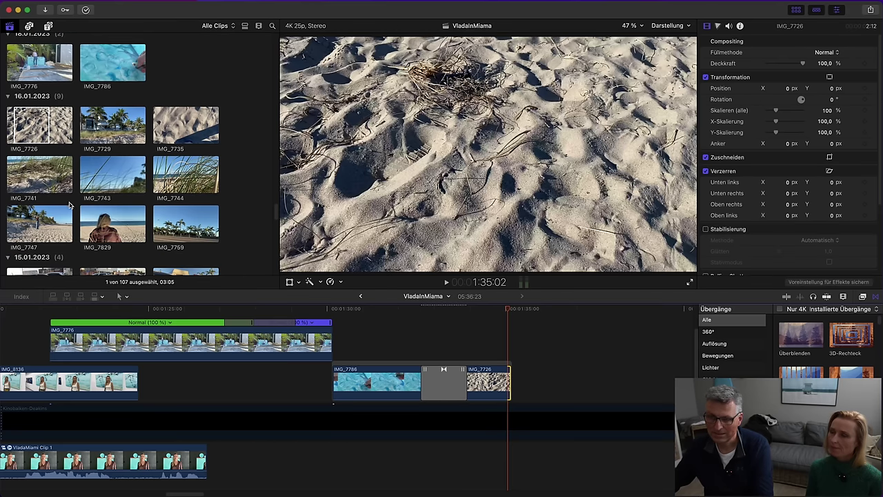
Add IMG_7747 after IMG_7726, keeping only the part from where the woman walks in
left_click(16, 216)
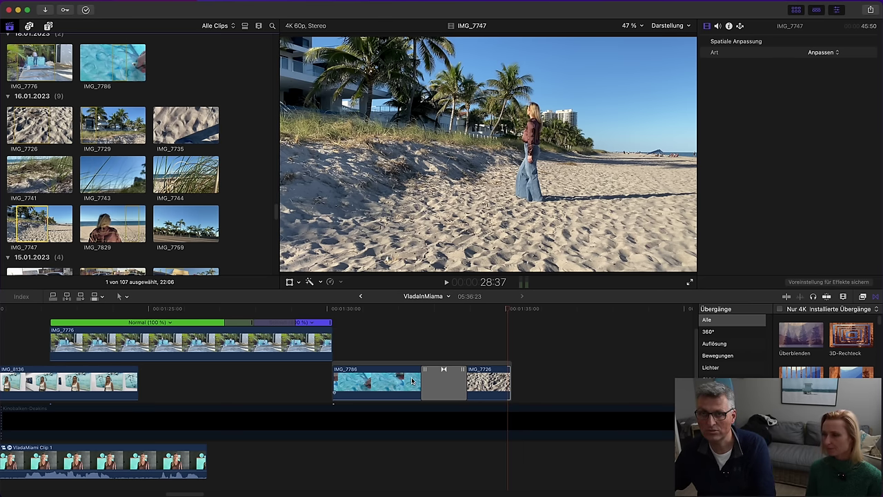
left_click_drag(35, 228, 517, 385)
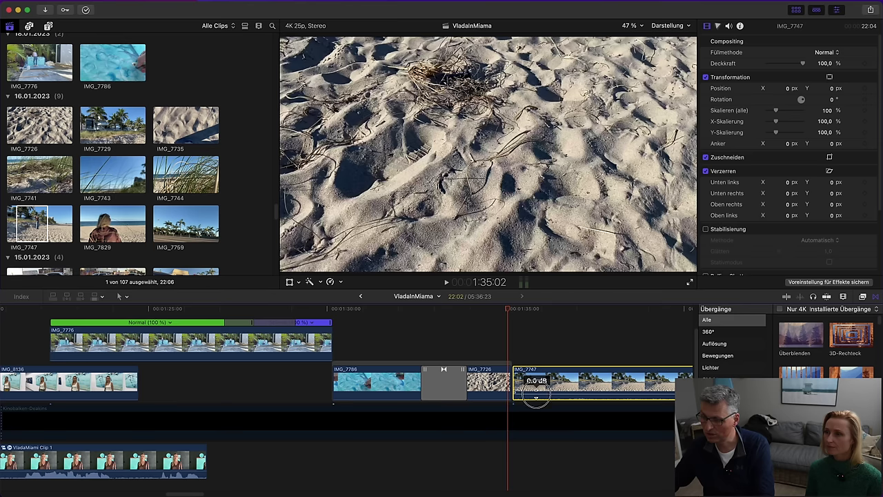
left_click_drag(193, 492, 214, 494)
key("space")
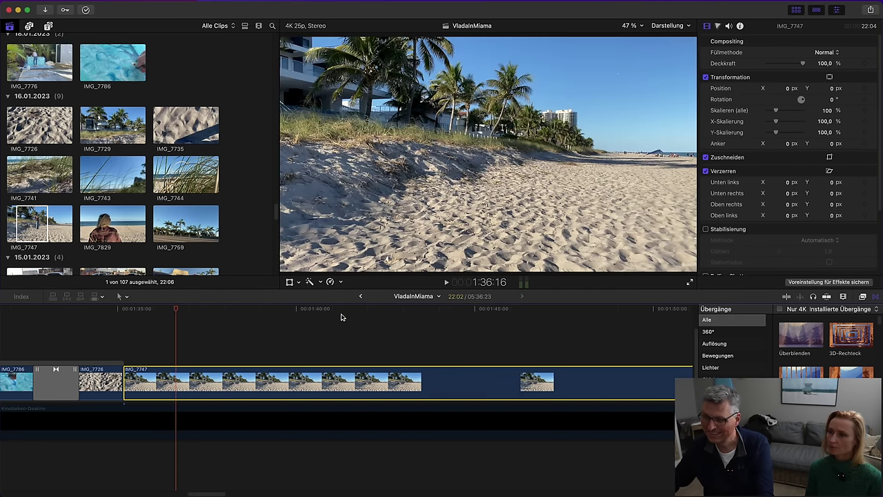
left_click_drag(365, 316, 452, 363)
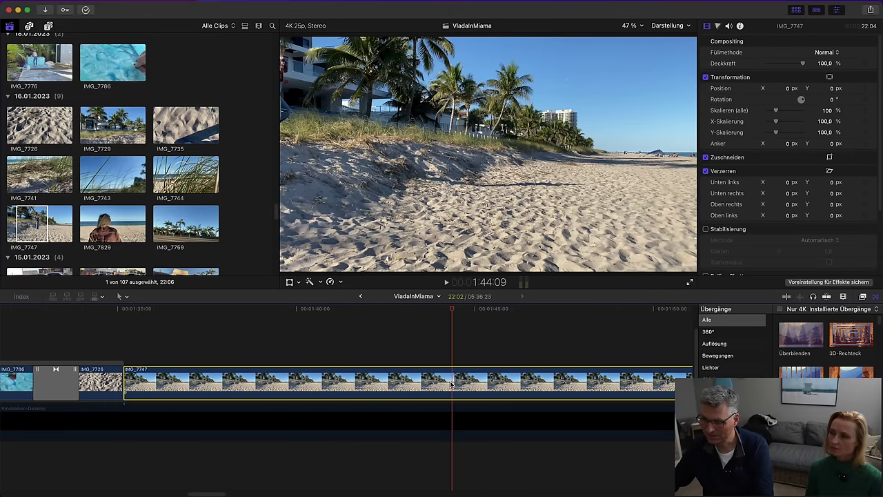
key("alt+bracketright")
key("Delete")
left_click_drag(474, 383, 137, 362)
Trim IMG_7747's end near 1:39 and add IMG_7829 after it
left_click(107, 375)
key("space")
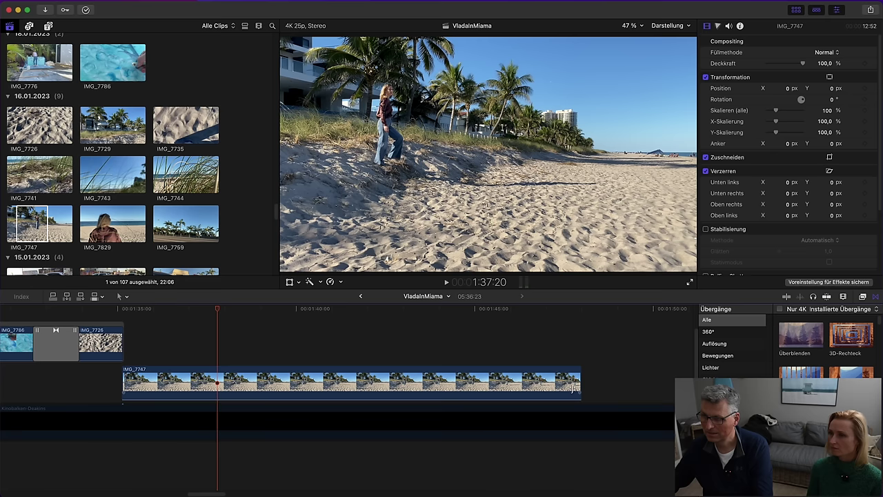
left_click_drag(582, 382, 266, 379)
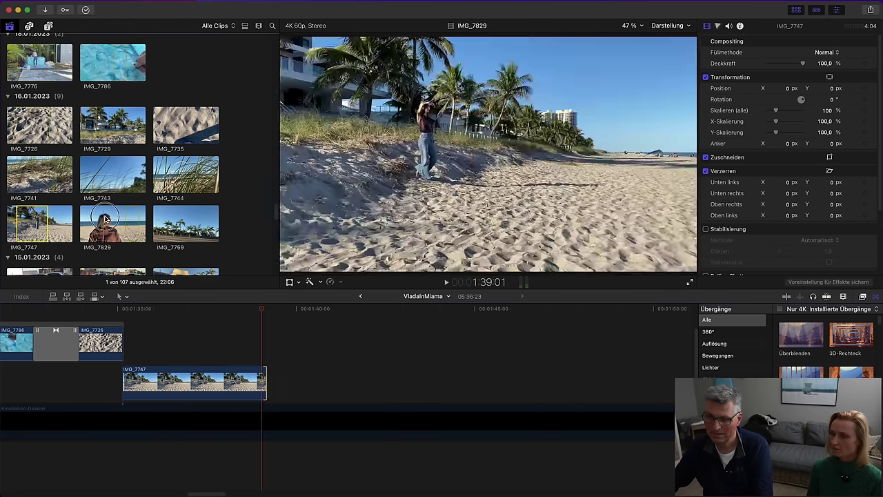
left_click_drag(107, 221, 399, 382)
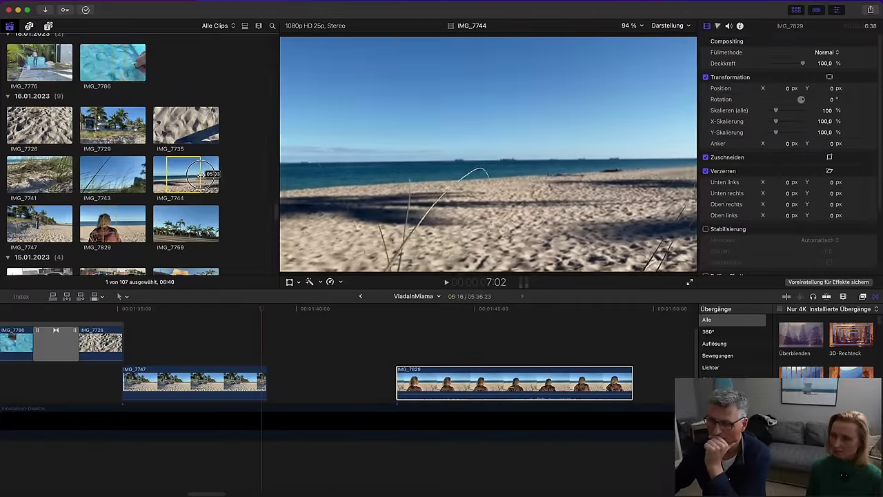
Connect the dune grass clip IMG_7744 above the storyline and shift it earlier to follow the sand clip
left_click(197, 175)
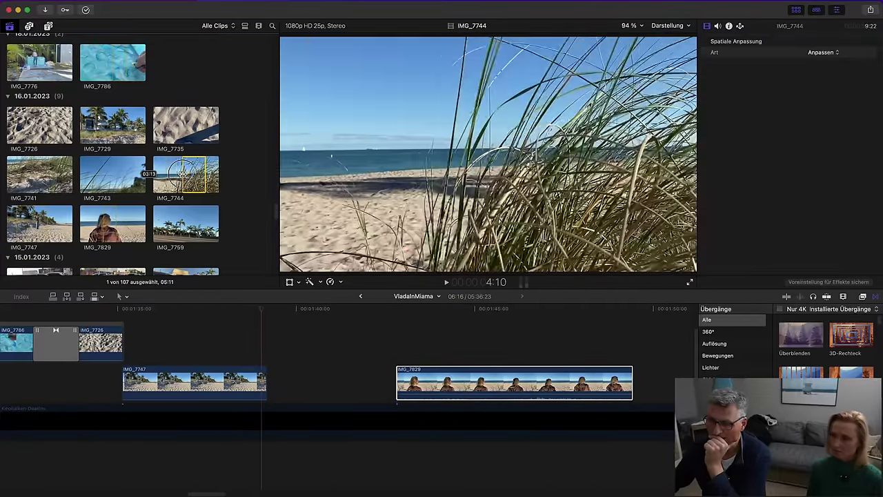
left_click_drag(188, 175, 261, 325)
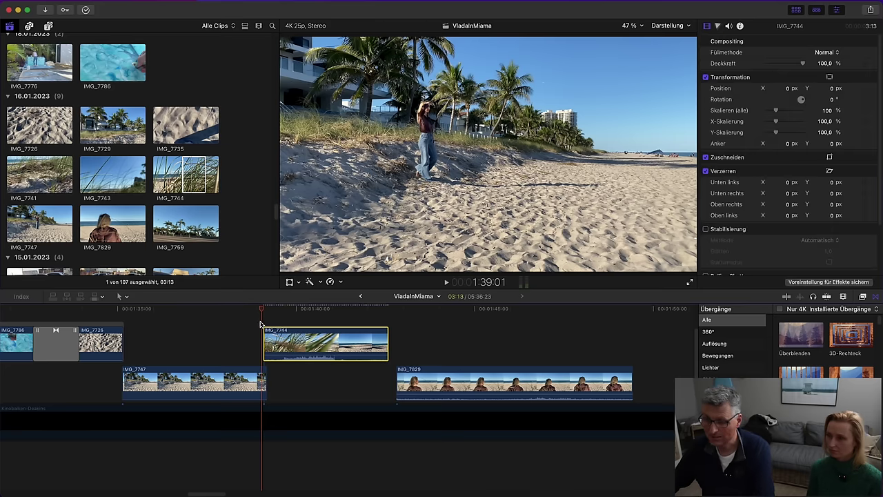
left_click(267, 309)
key("space")
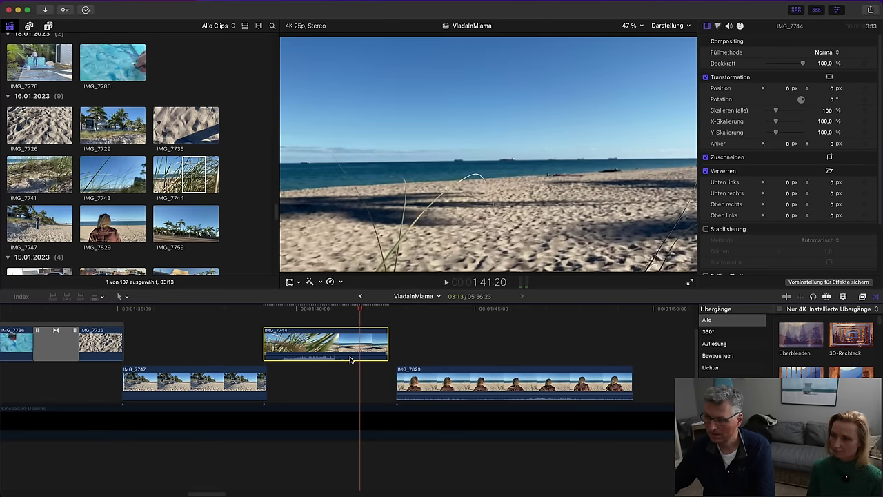
left_click_drag(330, 348, 197, 352)
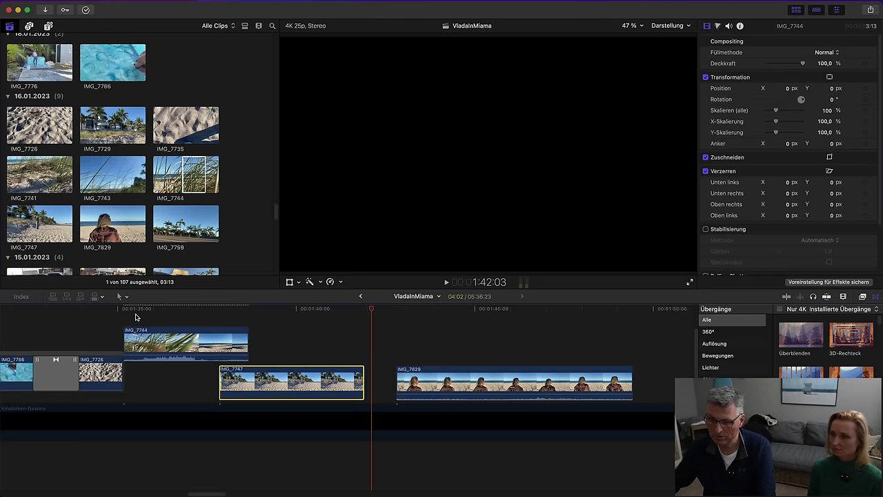
left_click(102, 308)
key("space")
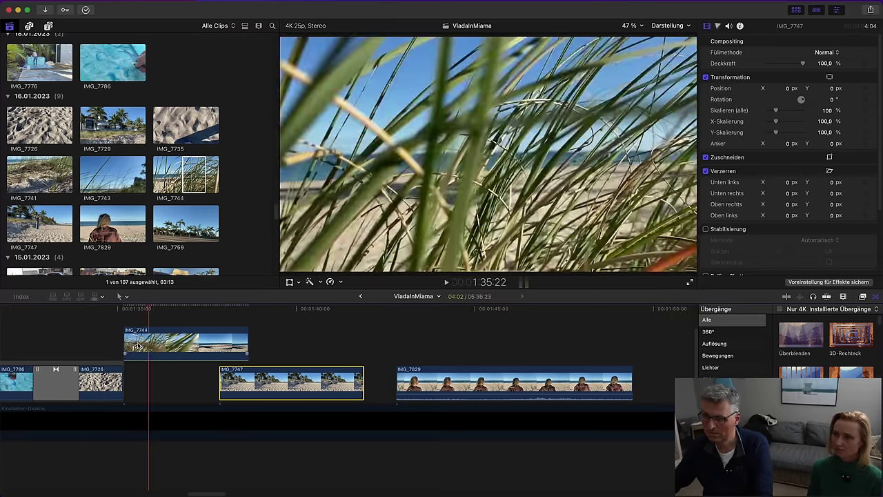
Try IMG_7744 in the main storyline, review it, and shorten its end slightly
mouse_move(126, 341)
left_mouse_down()
mouse_move(146, 343)
mouse_move(138, 378)
mouse_move(138, 342)
left_mouse_up()
left_click(108, 336)
key("space")
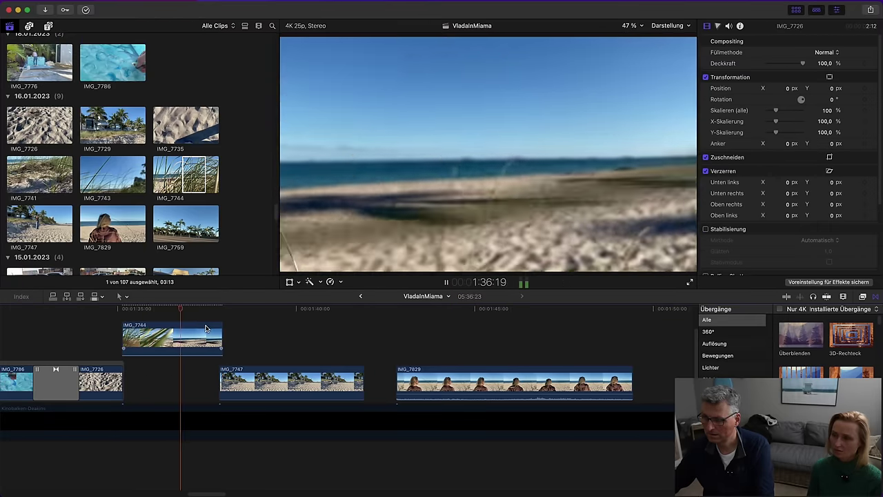
key("space")
left_click_drag(219, 332, 214, 331)
Trim IMG_7747's start later, extend its end slightly, and pull IMG_7829 left against it
left_click_drag(285, 381, 280, 381)
key("space")
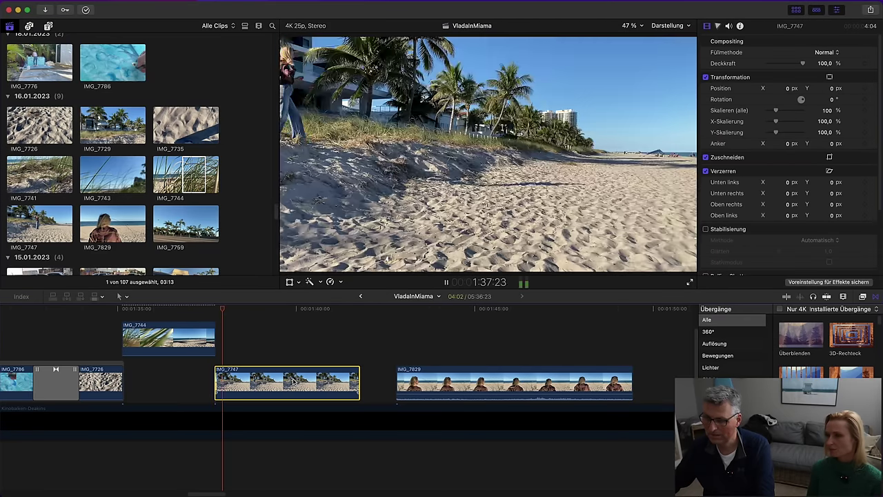
mouse_move(220, 379)
left_mouse_down()
mouse_move(290, 381)
mouse_move(230, 385)
left_mouse_up()
left_click(205, 382)
key("space")
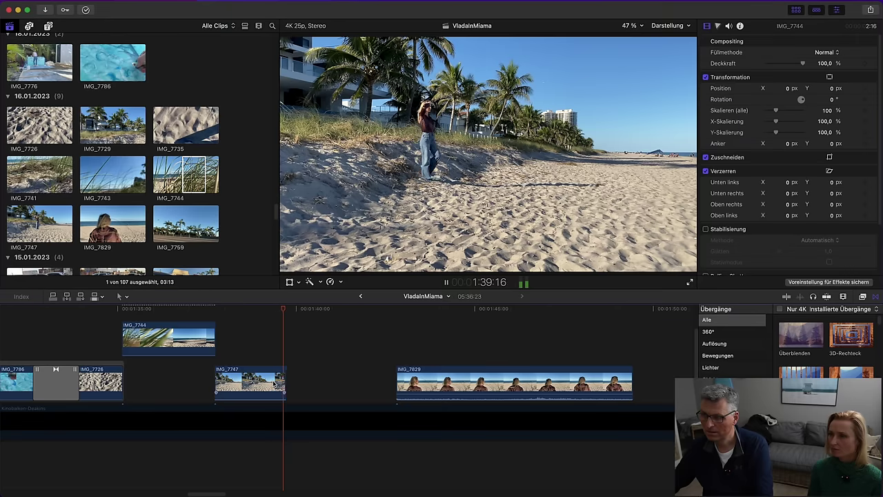
key("space")
left_click_drag(284, 384, 298, 377)
left_click_drag(419, 380, 330, 380)
Connect lifeguard tower clip IMG_7942 above the storyline, lengthen its end, and move IMG_7829 later
scroll(42, 217, "down", 3)
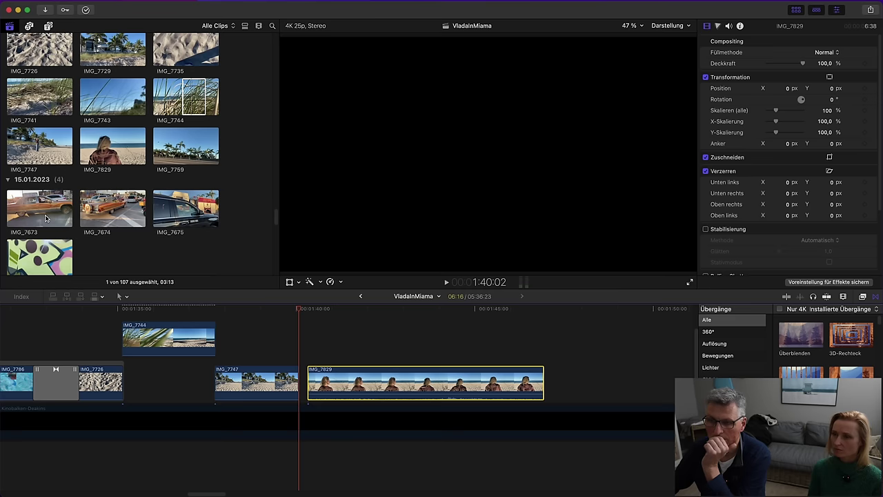
left_click(44, 97)
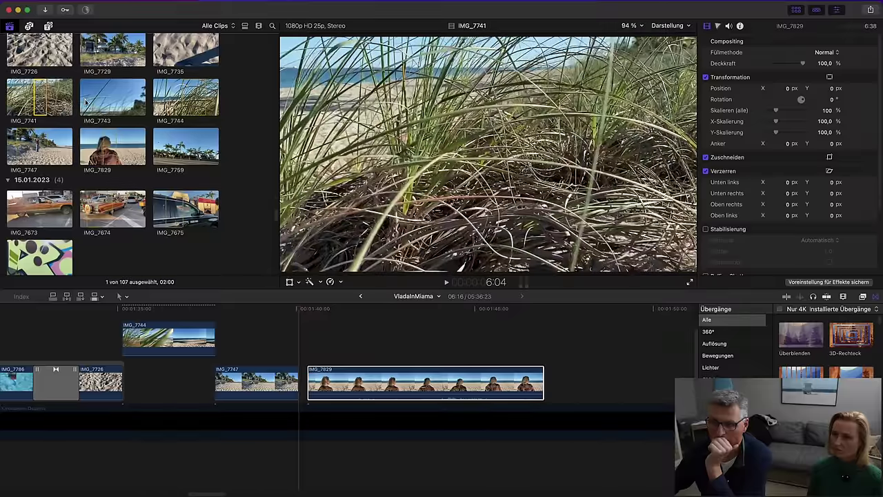
scroll(104, 180, "down", 5)
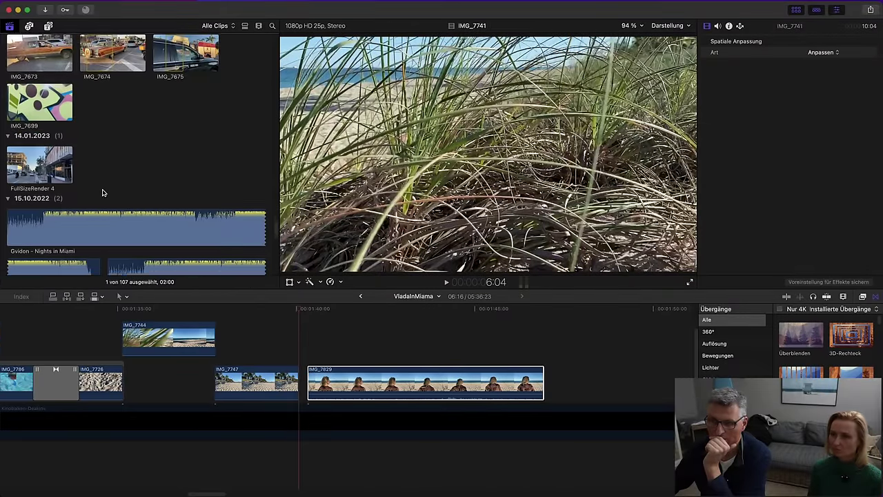
scroll(100, 138, "up", 3)
scroll(99, 119, "up", 10)
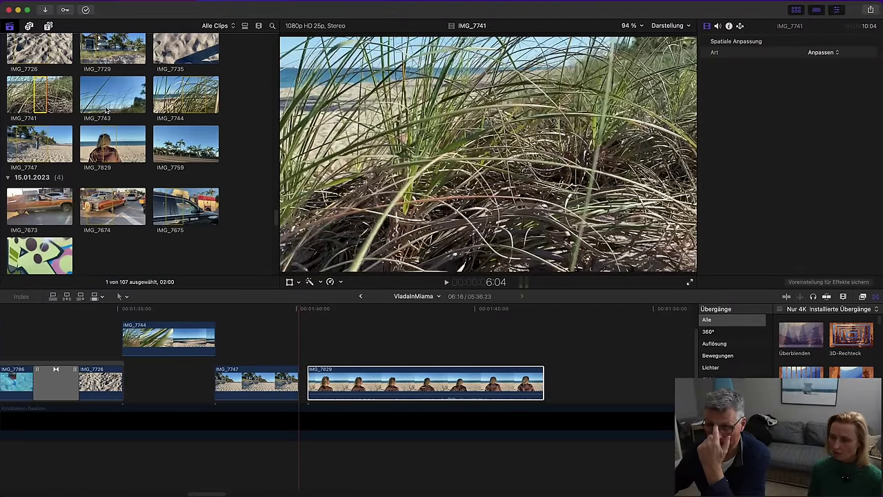
scroll(98, 111, "up", 5)
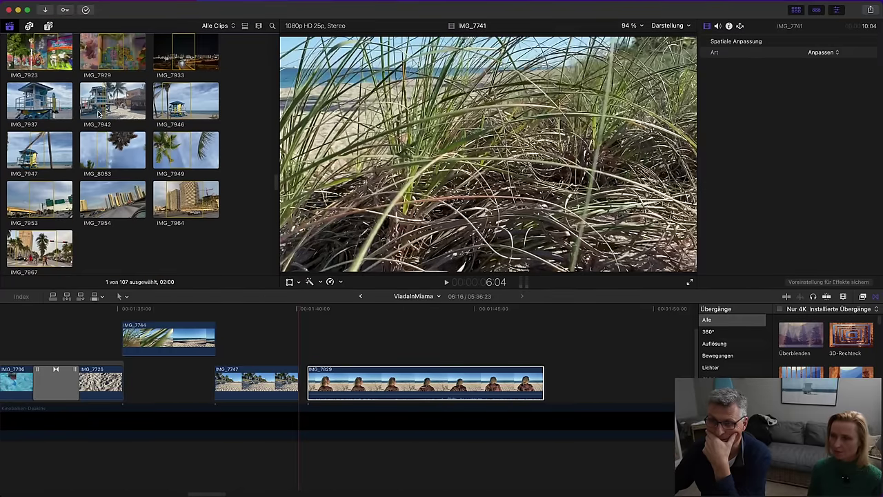
left_click(28, 155)
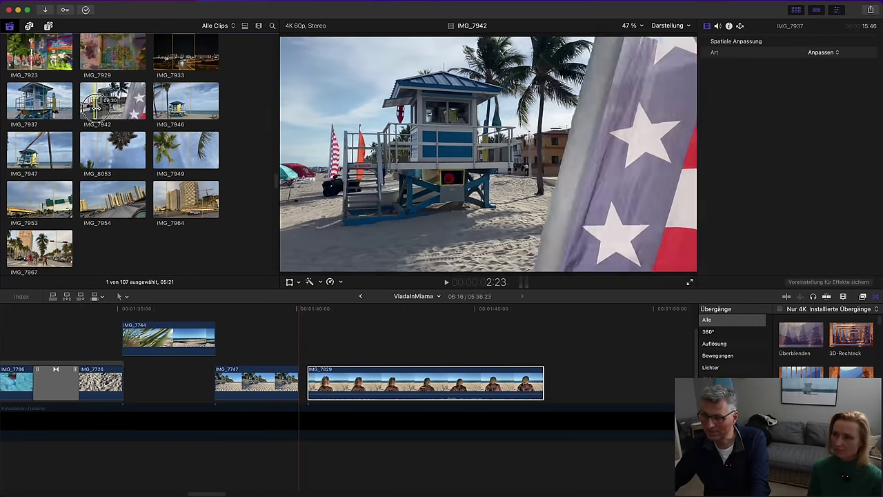
left_click_drag(95, 104, 301, 345)
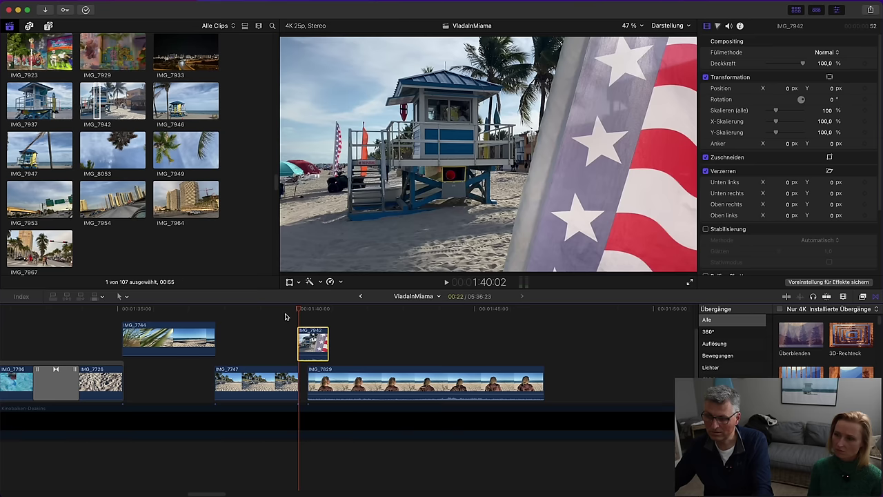
left_click_drag(282, 310, 287, 312)
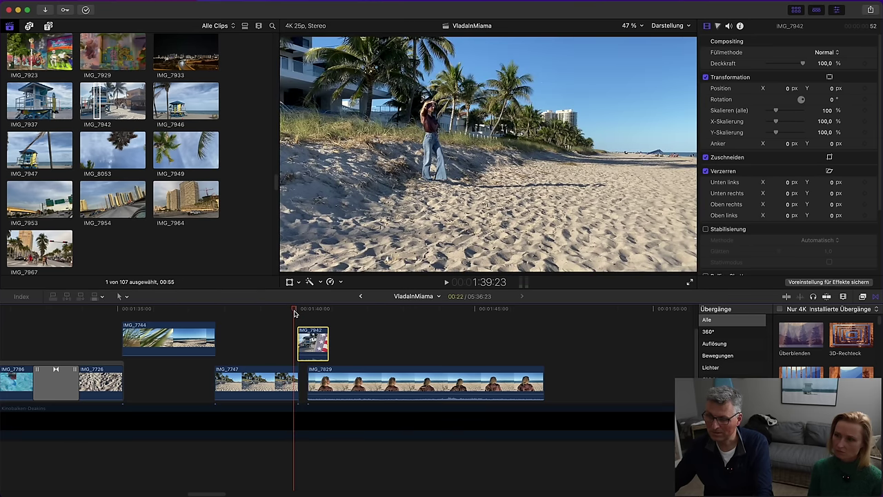
key("space")
left_click_drag(327, 342, 341, 342)
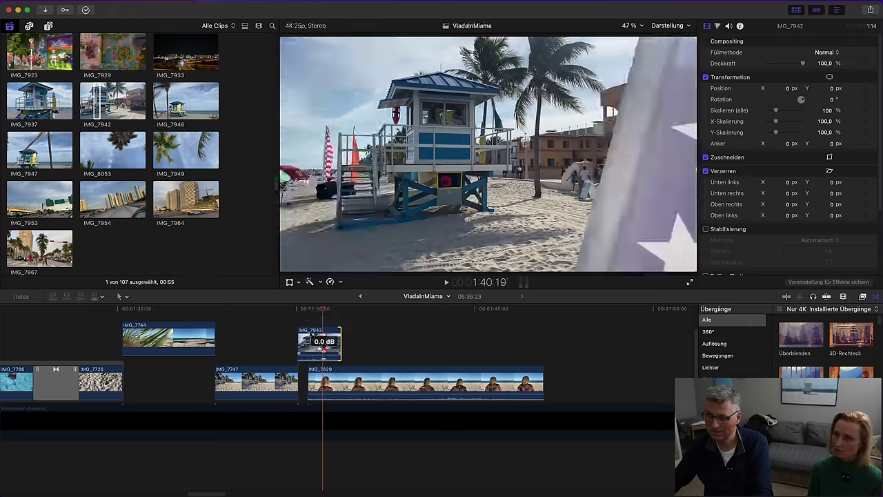
left_click_drag(321, 373, 471, 373)
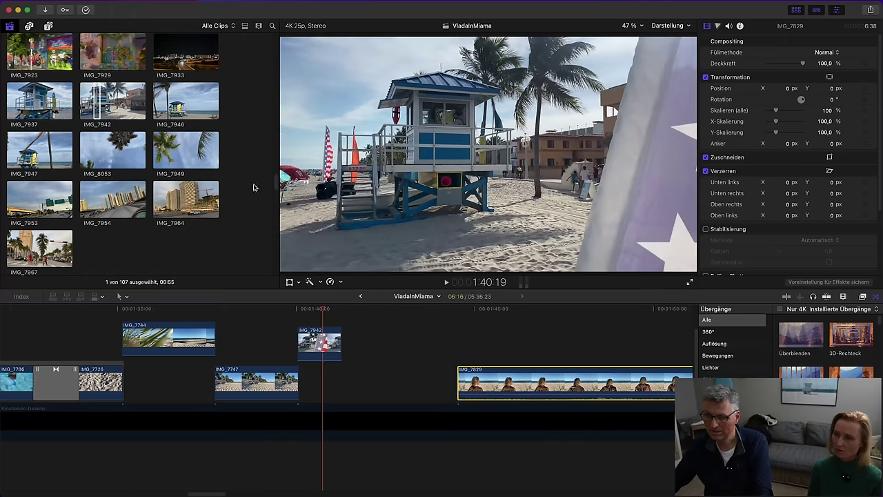
Compare the lifeguard tower clips and place IMG_7946 in the timeline beside IMG_7942
left_click(179, 109)
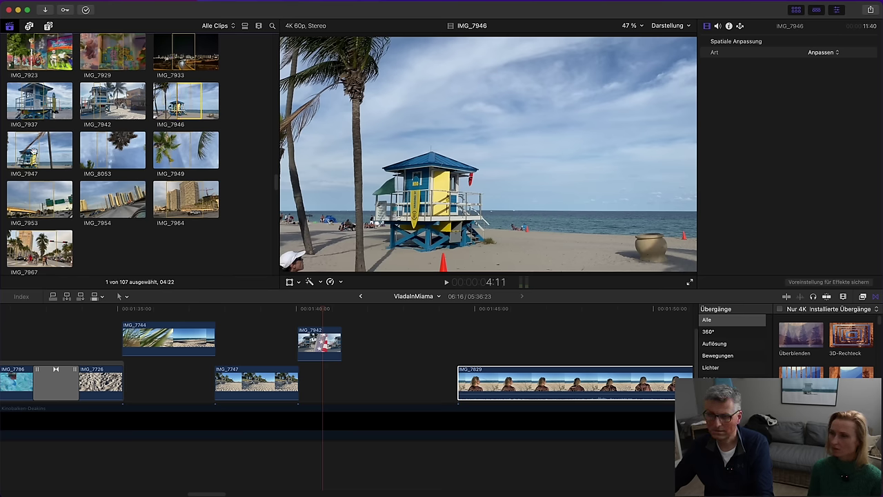
left_click(17, 102)
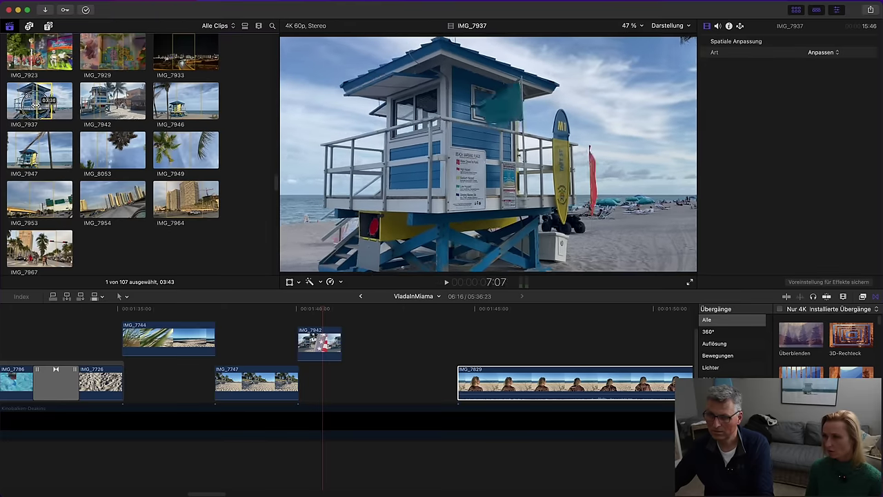
left_click_drag(34, 103, 119, 197)
left_click_drag(304, 316, 321, 316)
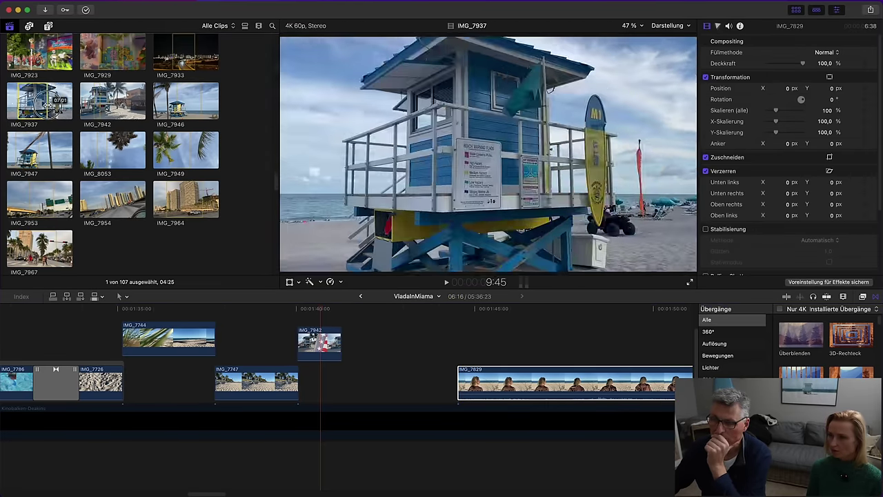
left_click(48, 102)
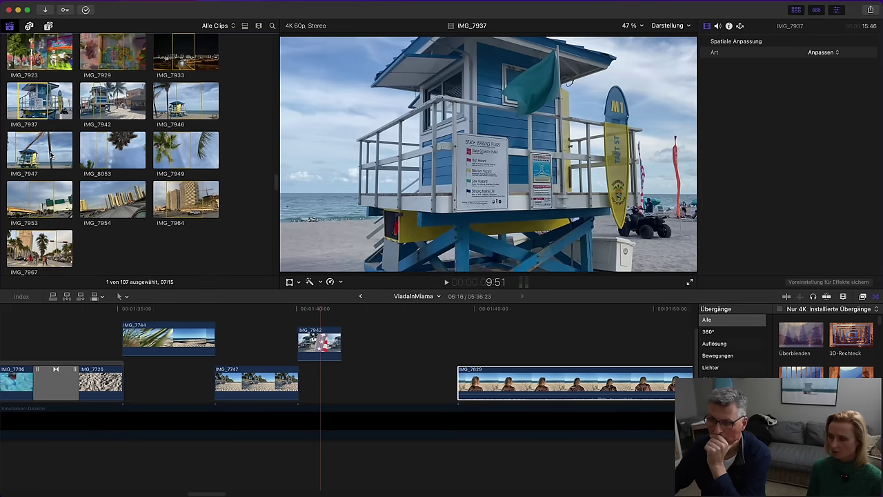
left_click(49, 154)
key("i")
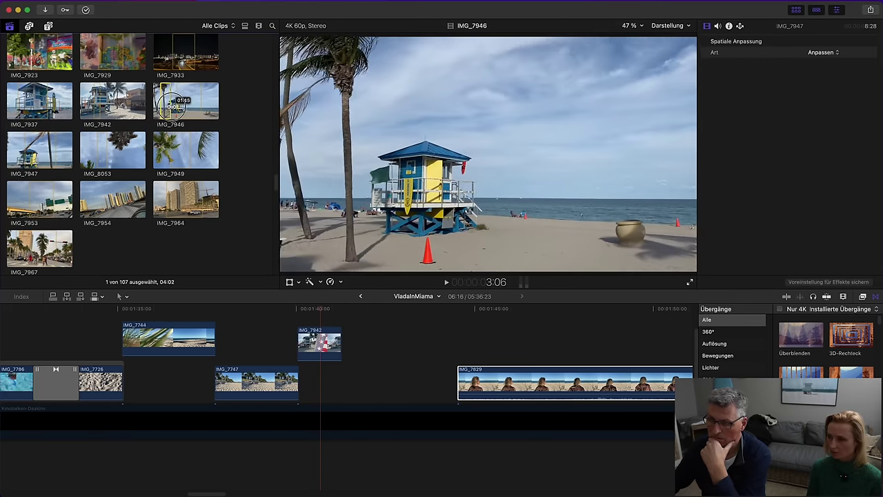
left_click_drag(177, 98, 345, 379)
key("space")
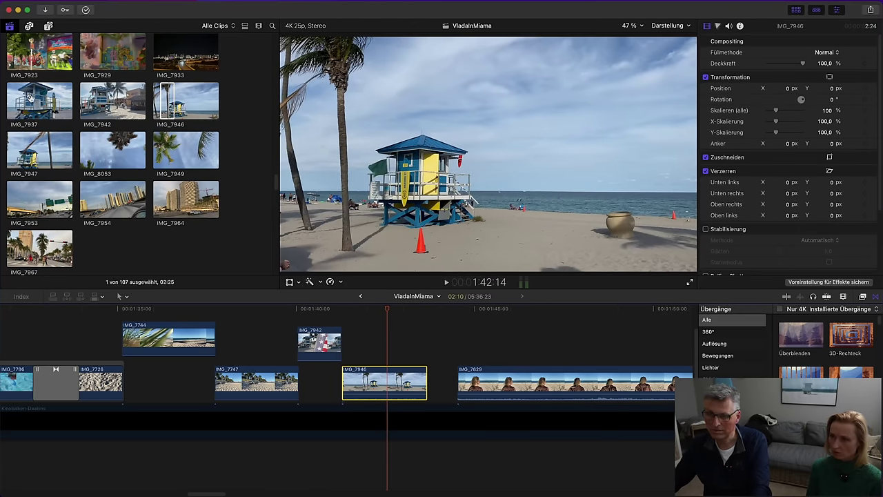
Test IMG_7937 layered above IMG_7946, then delete it from the timeline
left_click_drag(30, 99, 345, 342)
left_click(329, 310)
key("space")
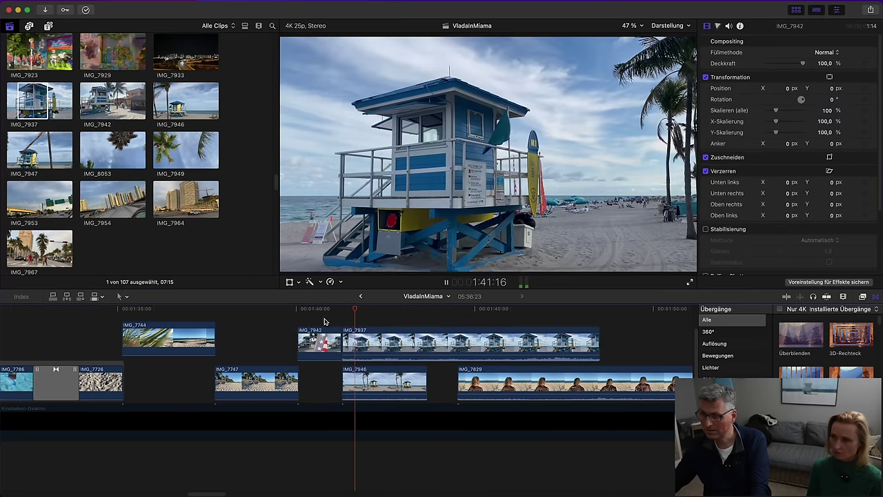
left_click(325, 311)
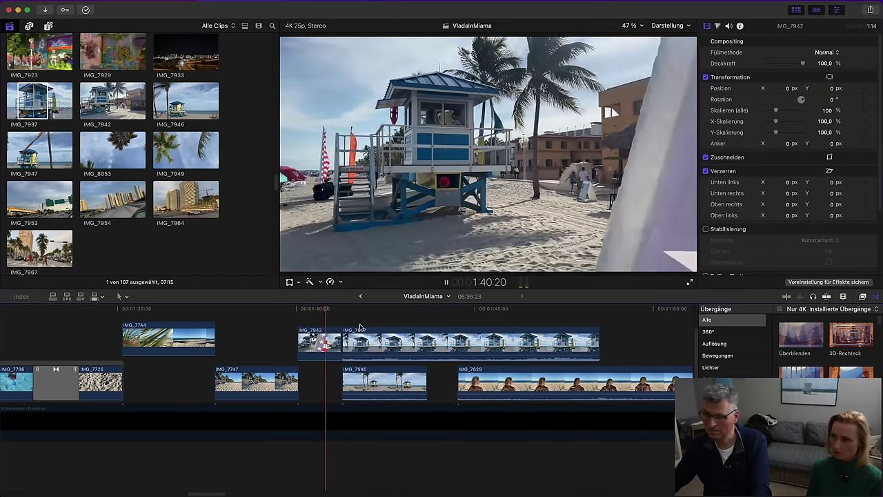
key("space")
left_click(361, 341)
key("Delete")
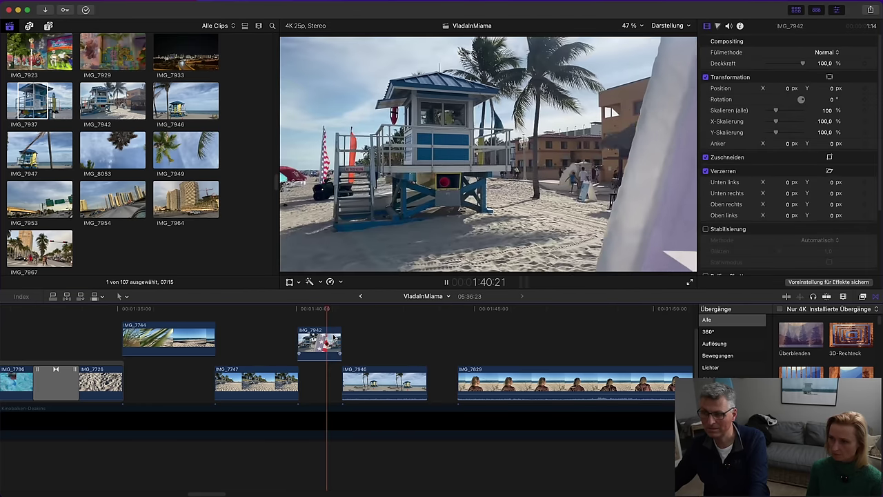
Trim IMG_7946's end back to the playhead and slide IMG_7829 left to close the gap
key("space")
left_click_drag(426, 383, 401, 383)
left_click_drag(469, 390, 414, 390)
key("space")
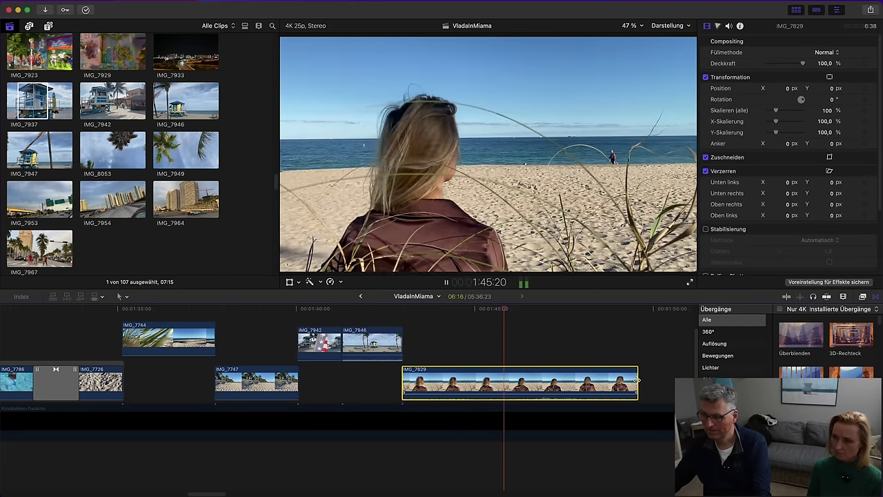
key("space")
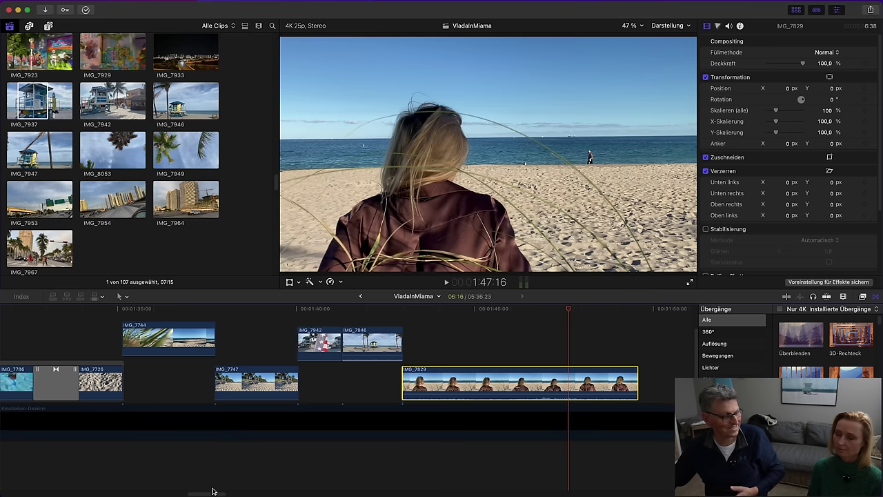
left_click_drag(214, 493, 678, 492)
Review the talking clip, then delete the middle VladaMiami Clip 1 piece
left_click(331, 385)
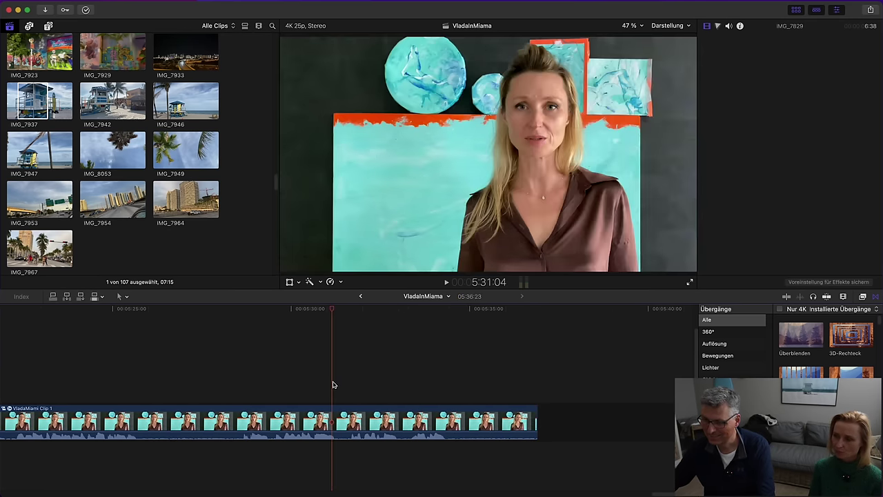
key("space")
key("space")
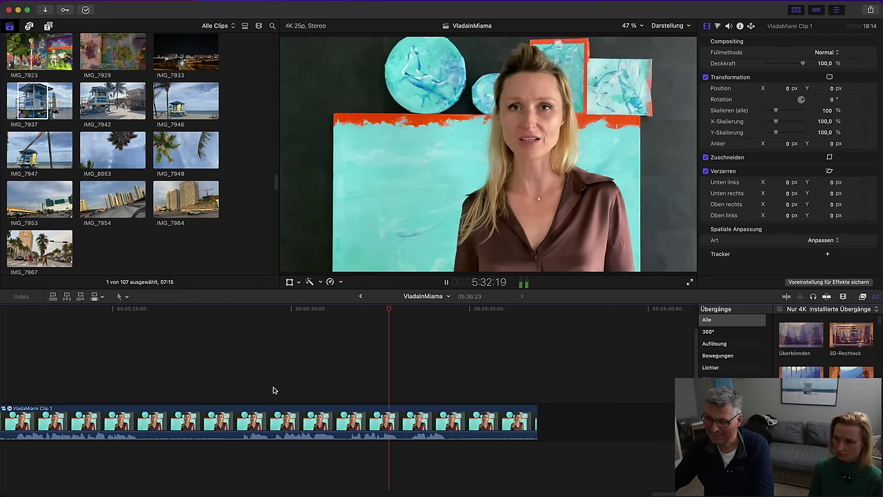
left_click(272, 388)
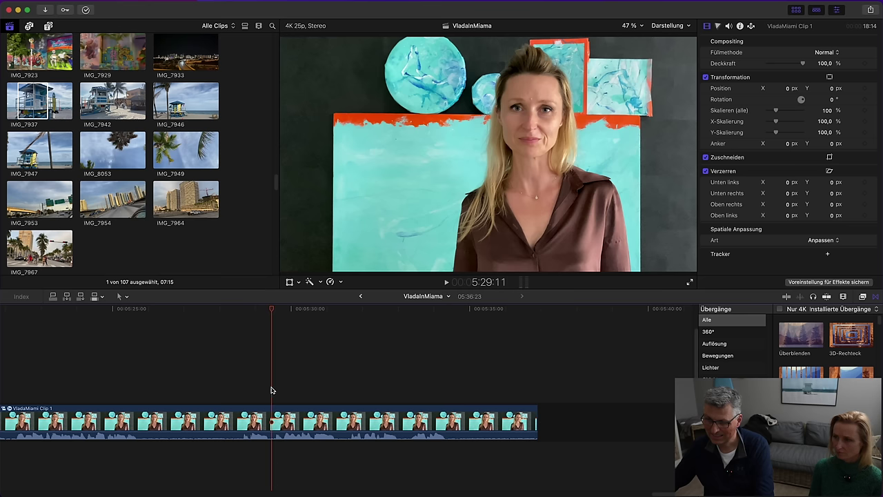
scroll(653, 494, "left", 5)
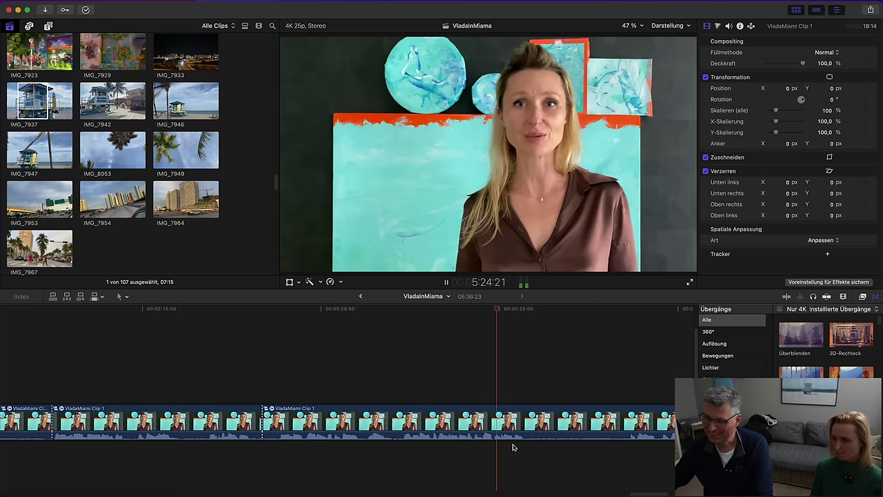
left_click(533, 418)
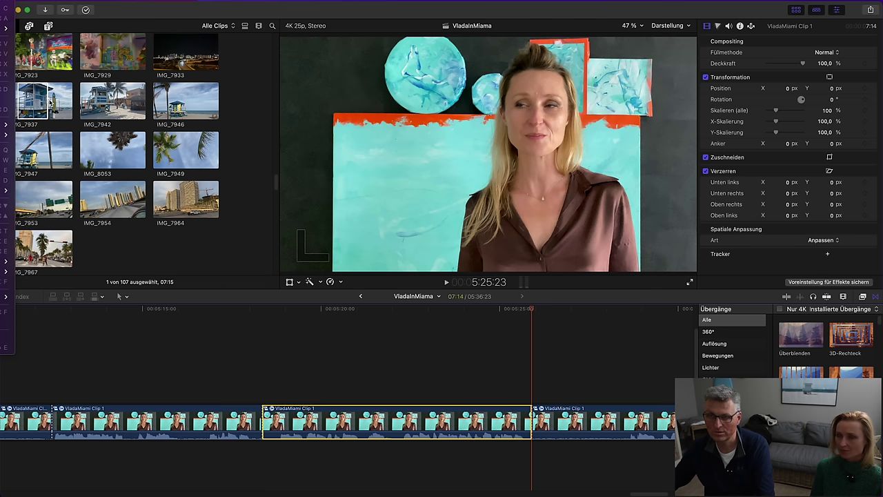
key("Delete")
left_click_drag(652, 494, 190, 494)
Move the talking clip 1:06 earlier into a lower lane and play it back
left_click(181, 382)
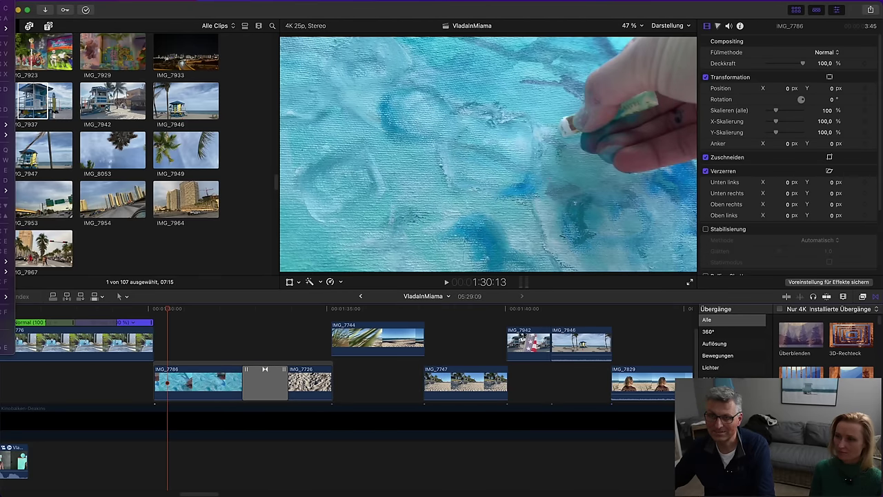
left_click_drag(214, 424, 169, 457)
left_click(109, 476)
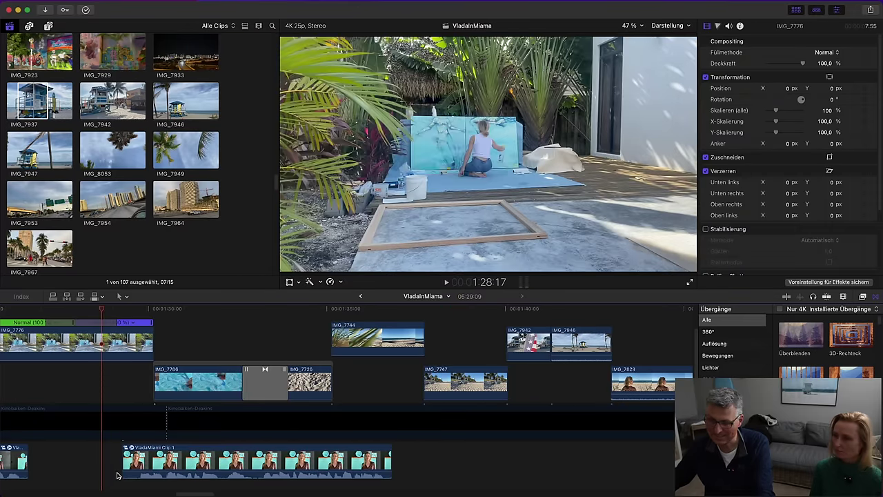
key("space")
scroll(186, 473, "down", 5)
key("space")
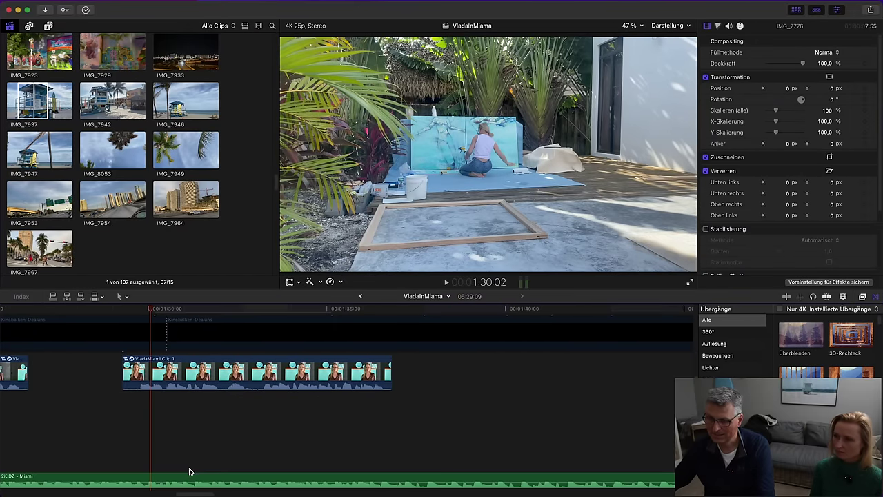
Play back the section with the 2KIDZ - Miami music underneath the talking clip
right_click(190, 472)
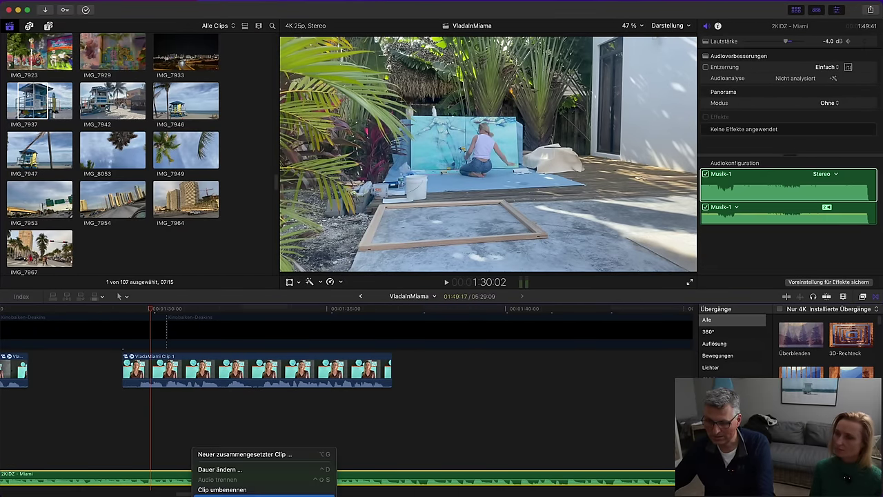
left_click(174, 457)
key("space")
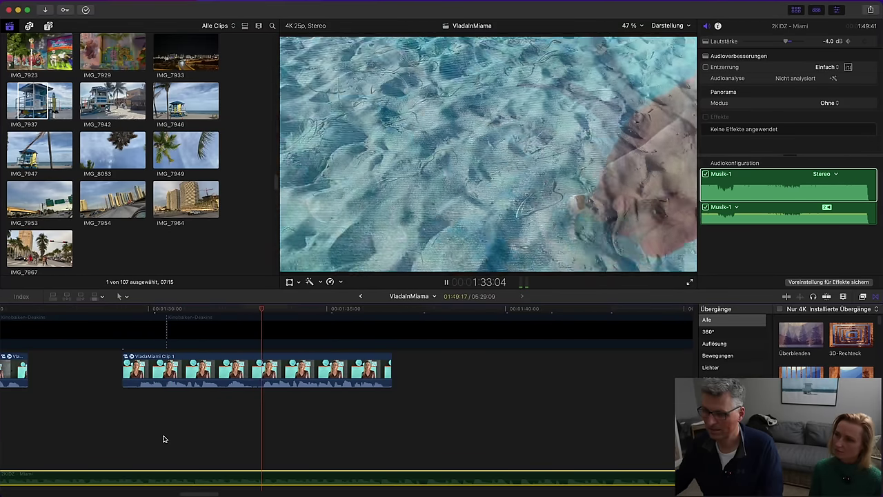
scroll(327, 403, "up", 2)
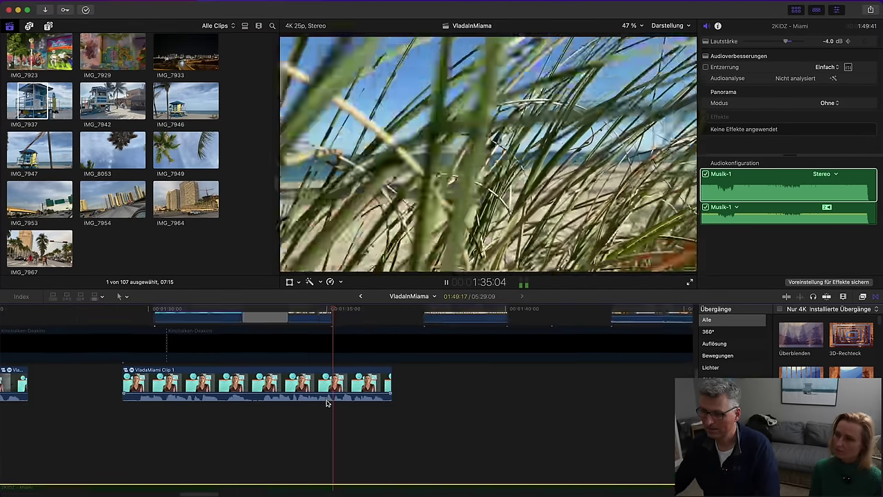
scroll(327, 403, "up", 2)
key("space")
scroll(329, 401, "up", 1)
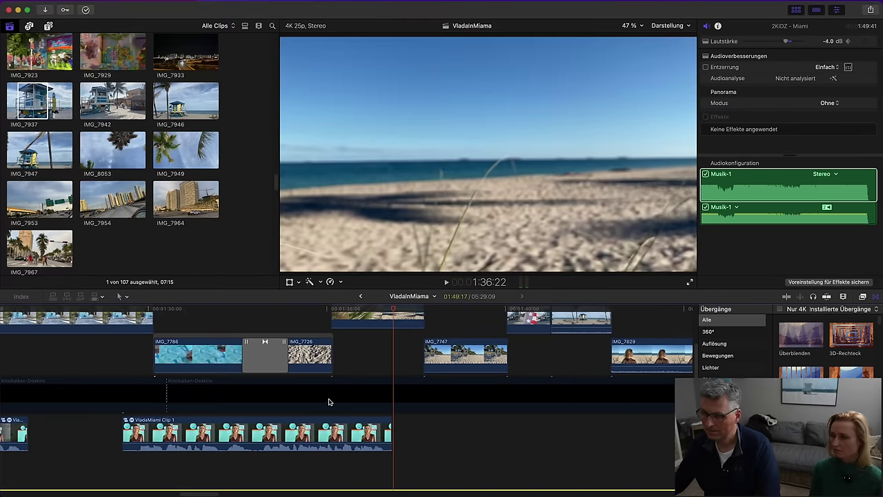
key("space")
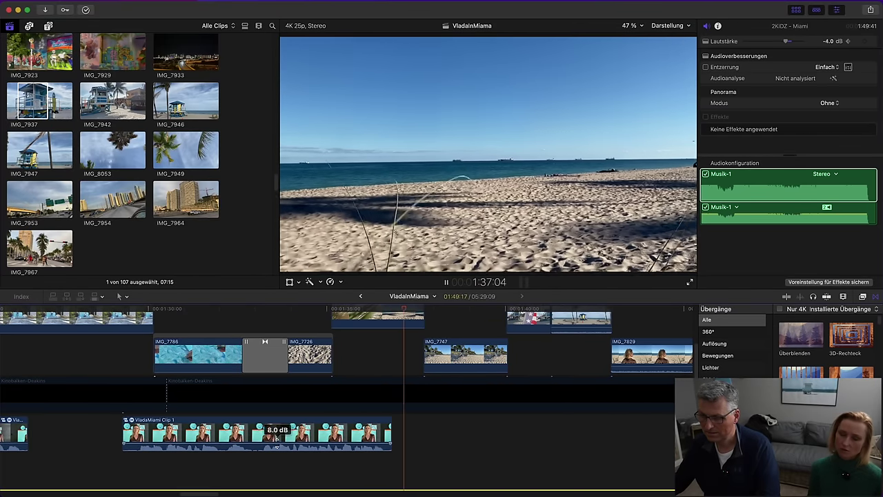
Slide the talking clip later so it starts under the IMG_7726 sand shot, and review it
left_click_drag(313, 429, 480, 424)
left_click(305, 460)
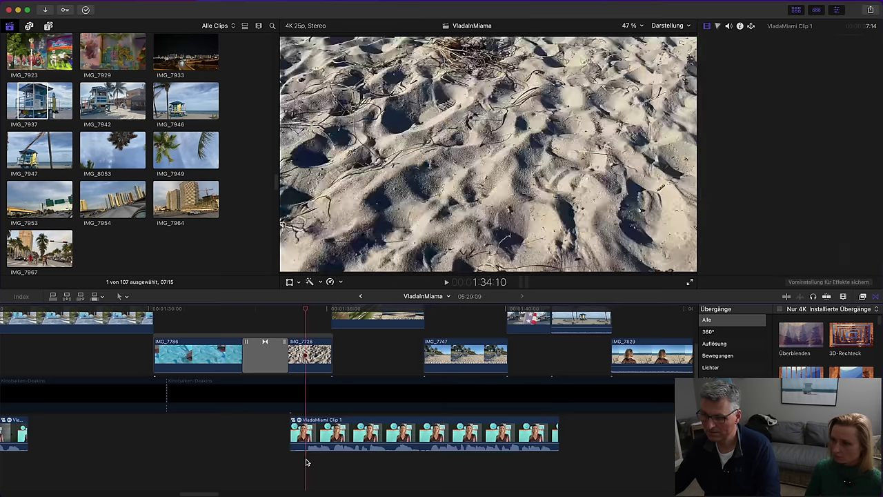
key("space")
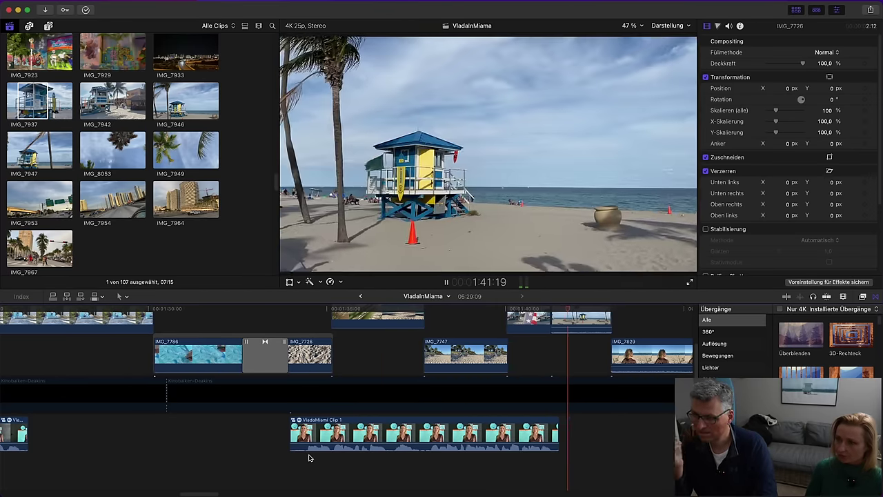
key("space")
left_click_drag(207, 484, 659, 494)
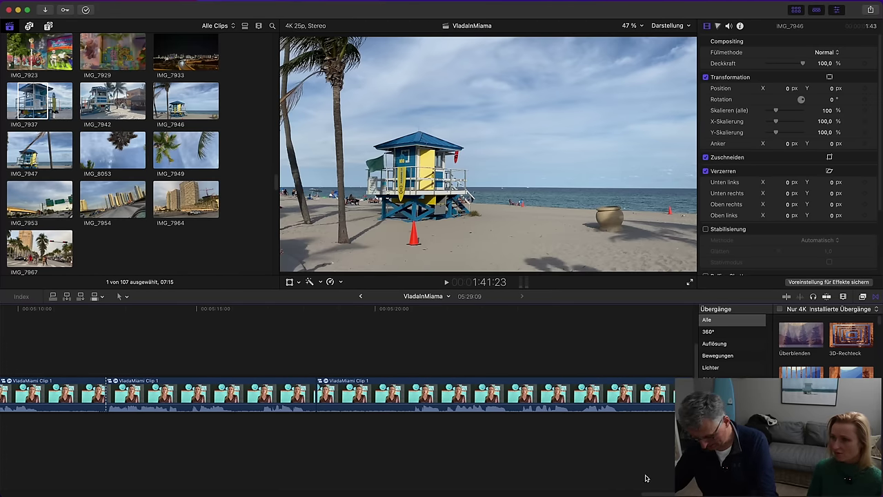
Review the talking clips near the end, selecting the middle VladaMiami Clip 1 piece
left_click(417, 352)
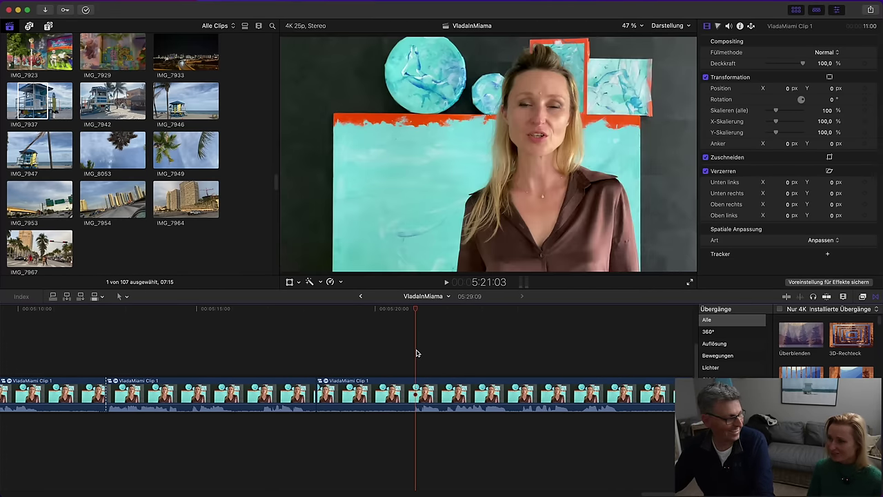
left_click(110, 359)
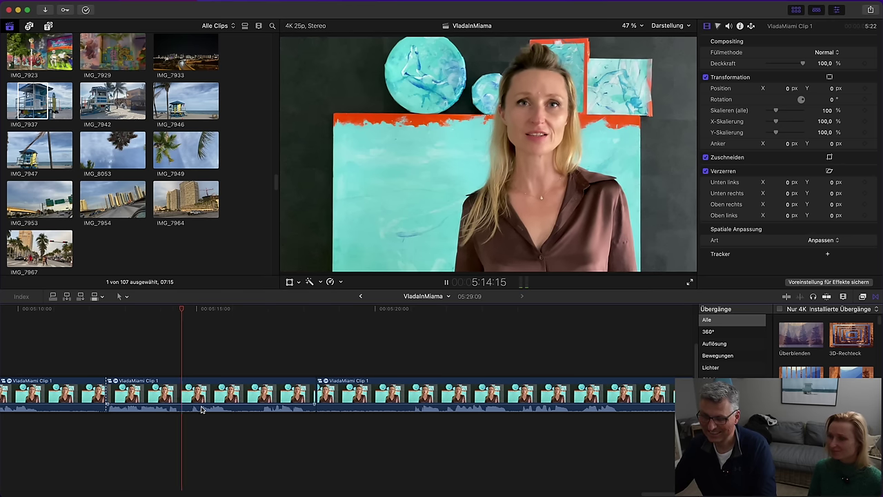
left_click(280, 392)
key("space")
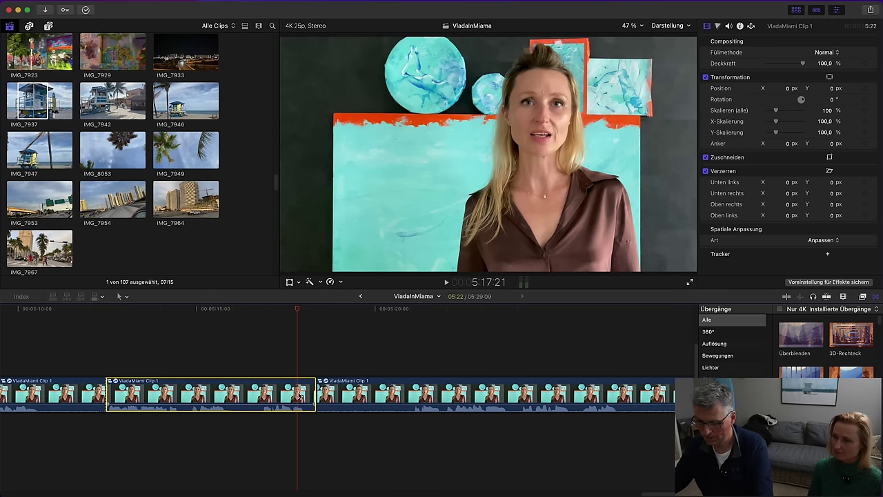
key("Up")
scroll(642, 488, "left", 10)
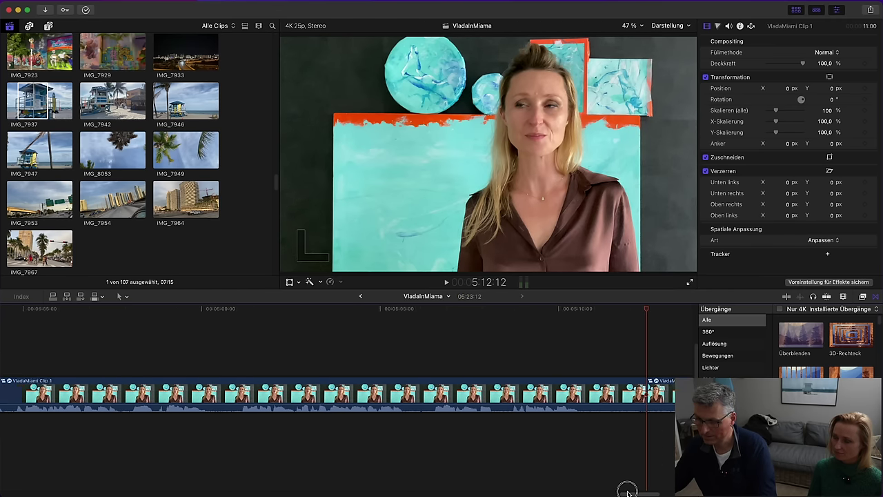
left_click(252, 357)
key("space")
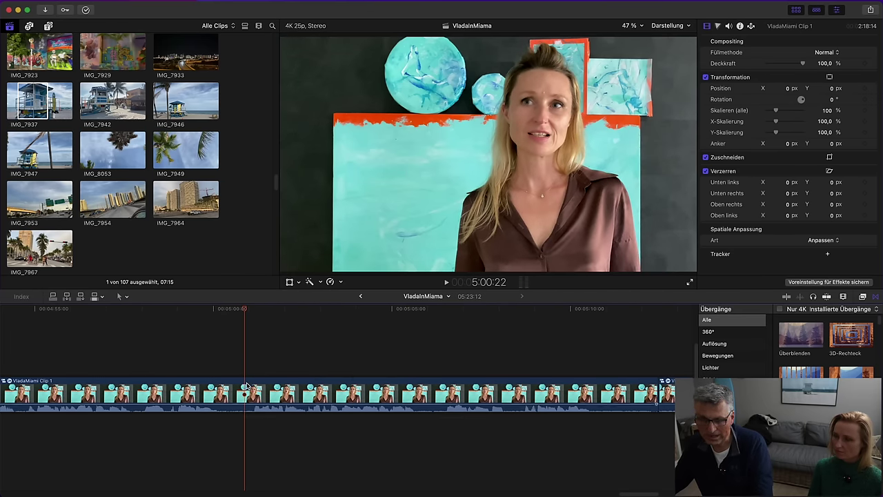
Blade the long talking clip at 5:05:23 and play back from about 4:46
left_click(426, 366)
left_click(424, 392)
key("super+b")
left_click_drag(408, 310, 458, 351)
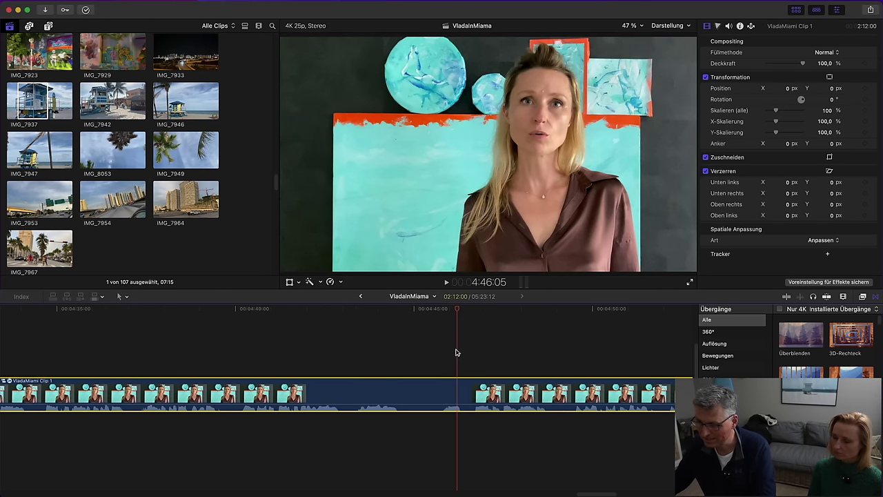
key("space")
left_click(357, 361)
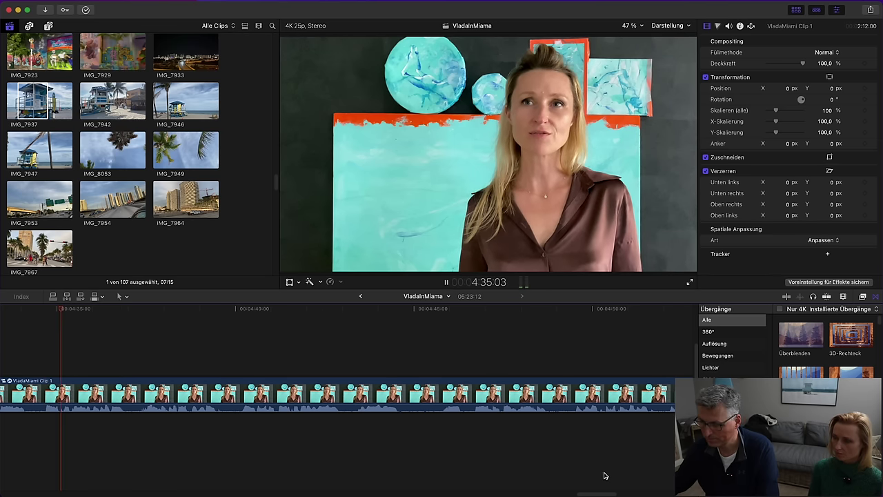
left_click_drag(602, 494, 575, 476)
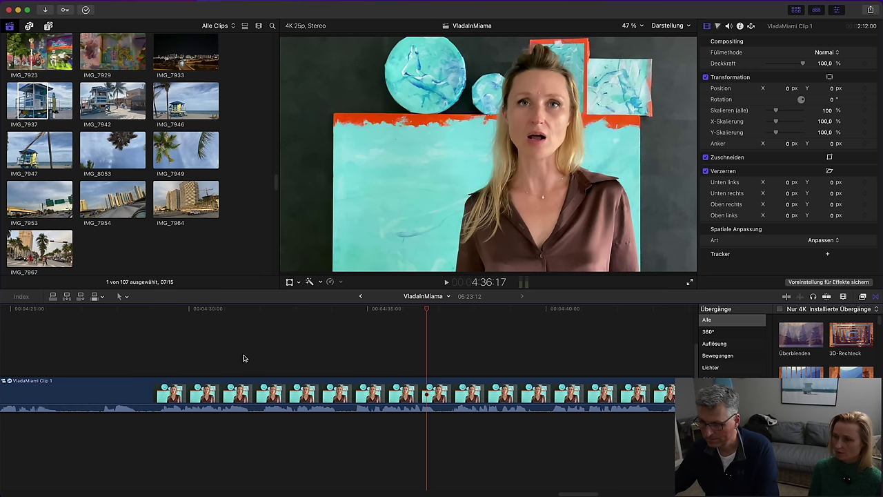
left_click(100, 359)
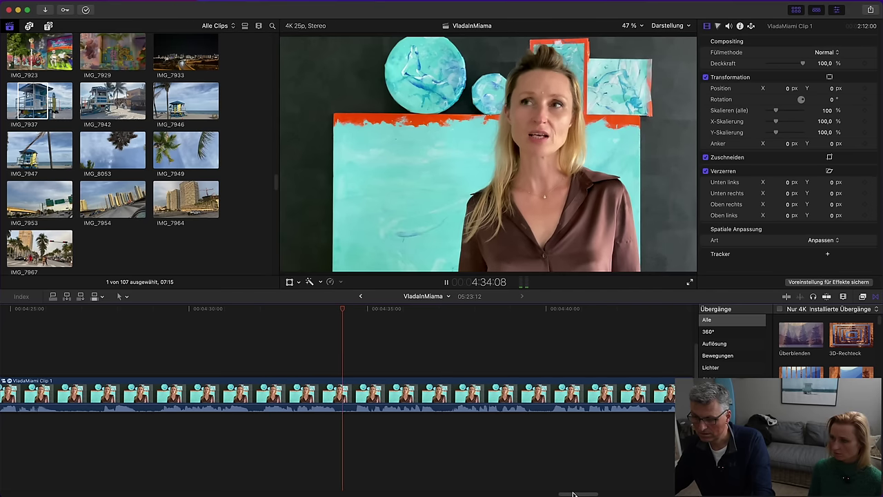
left_click_drag(574, 494, 545, 492)
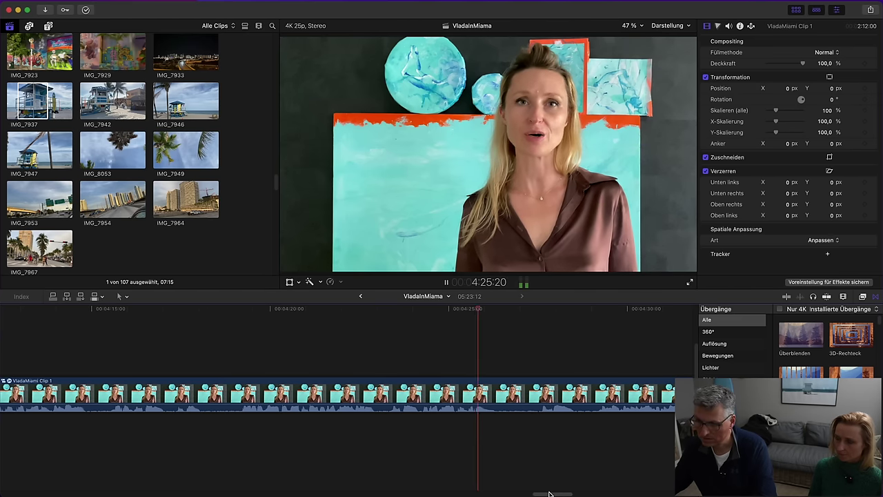
left_click(385, 357)
key("space")
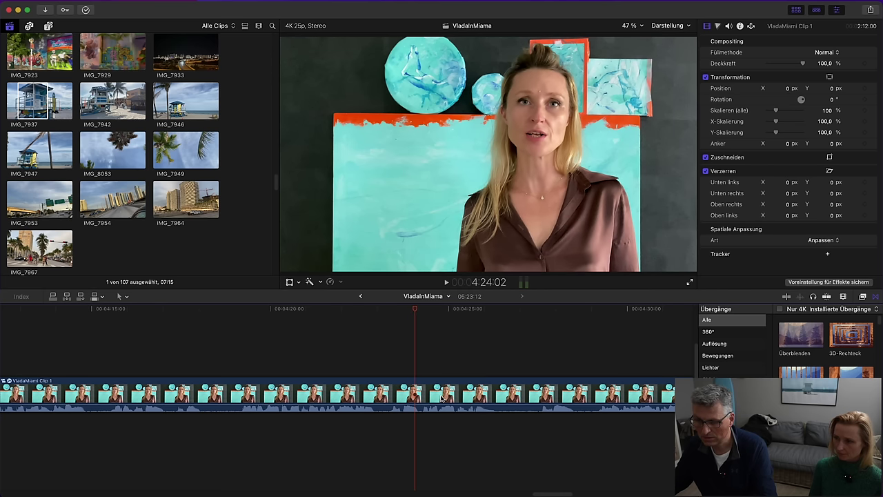
left_click_drag(563, 494, 473, 485)
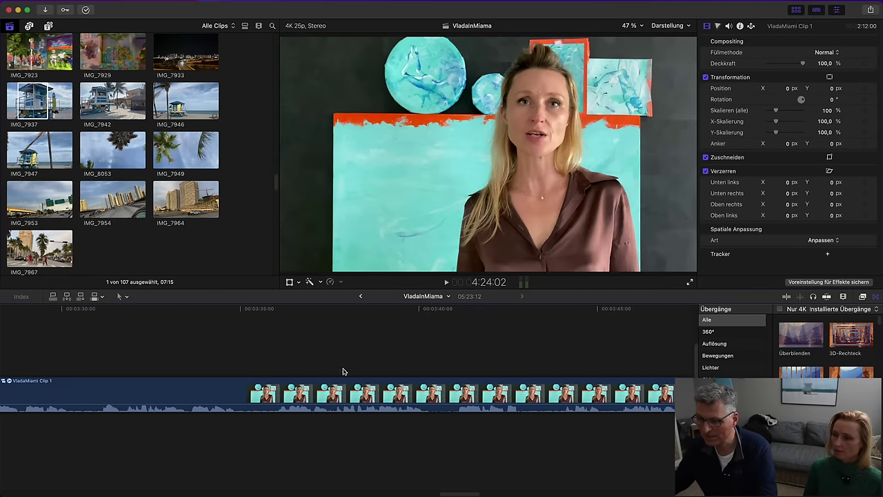
left_click(280, 356)
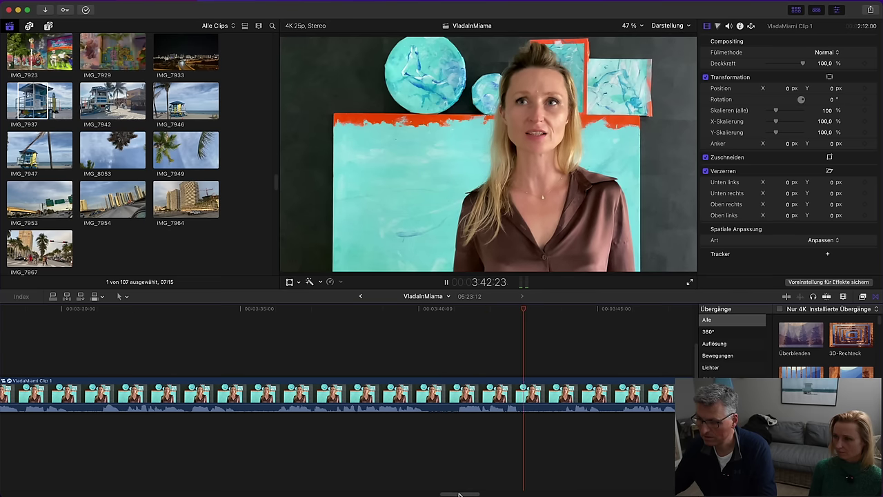
key("space")
left_click_drag(458, 494, 399, 492)
left_click(146, 349)
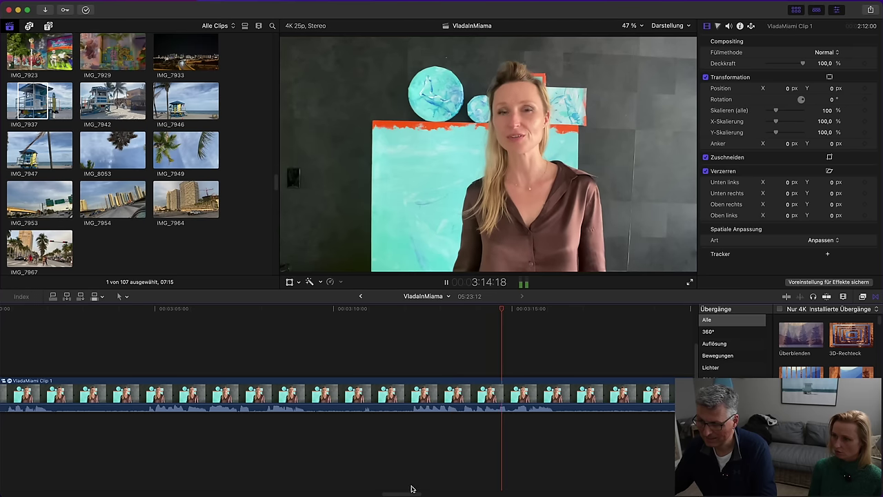
Drag the VladaMiami talking clip's start edge left so it begins earlier
left_click_drag(412, 491, 371, 487)
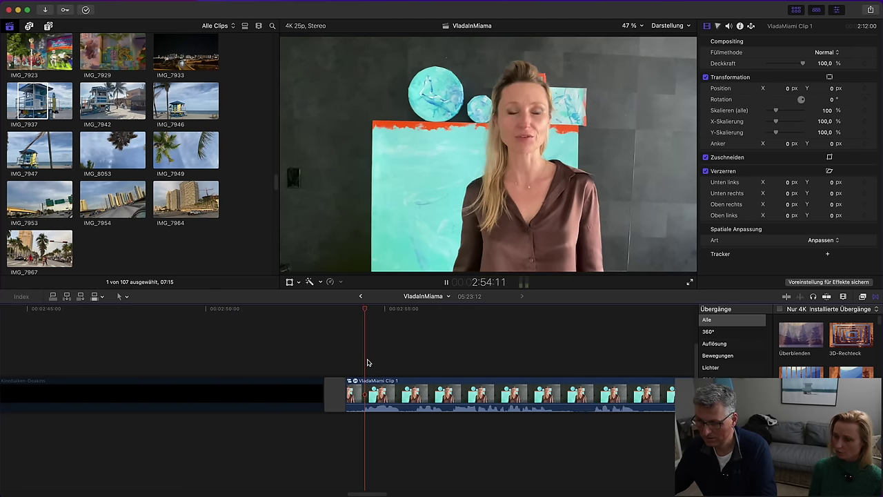
left_click_drag(376, 494, 390, 492)
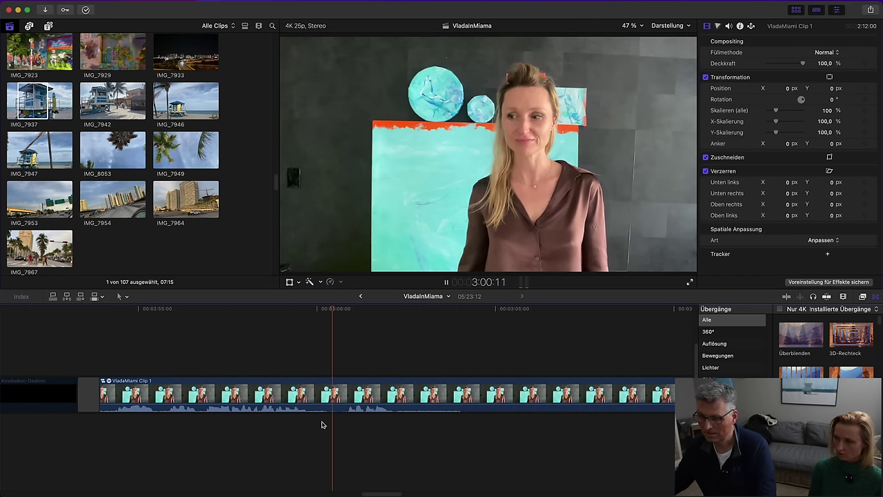
left_click(100, 391)
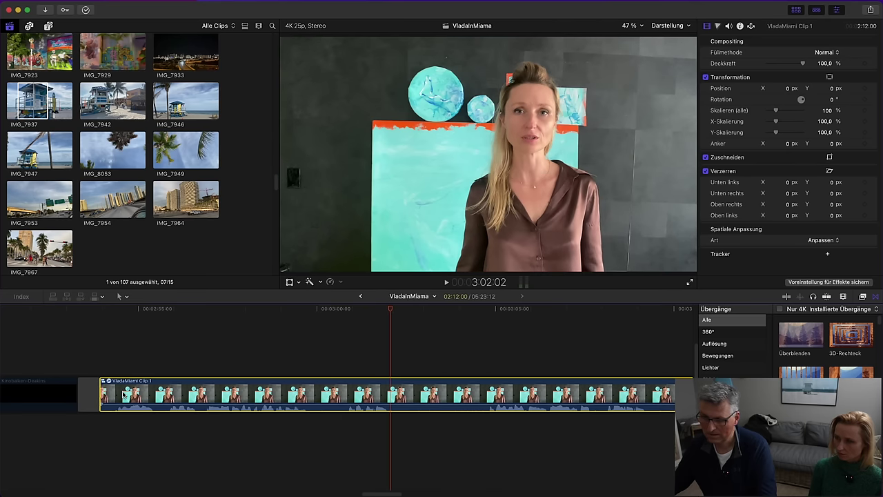
left_click_drag(100, 390, 258, 401)
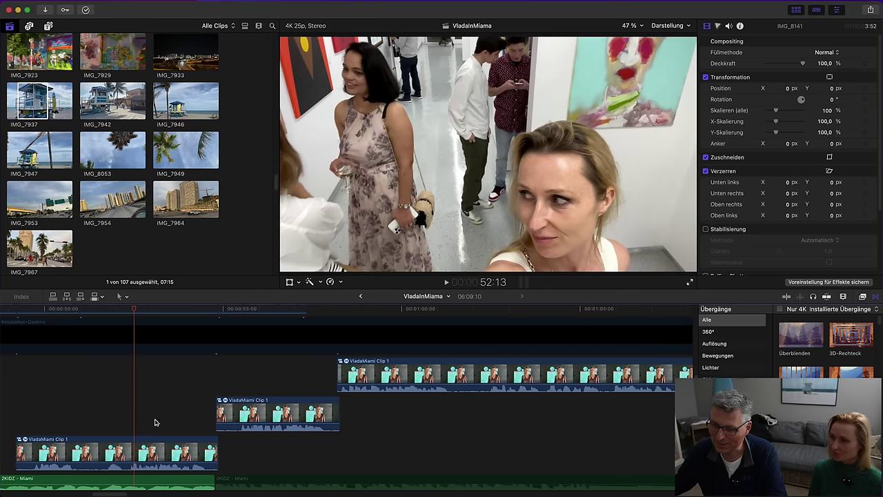
Lower the 2KIDZ - Miami music clip's volume to -23 dB while playing the staggered section
key("space")
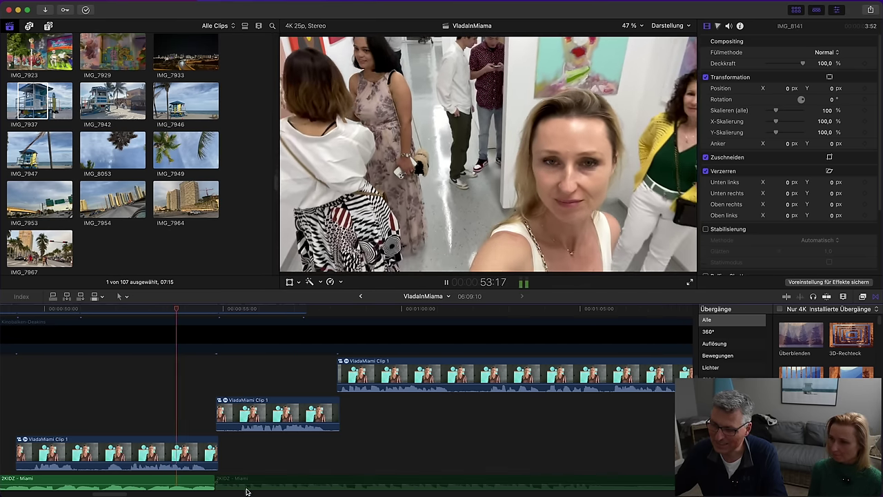
right_click(253, 485)
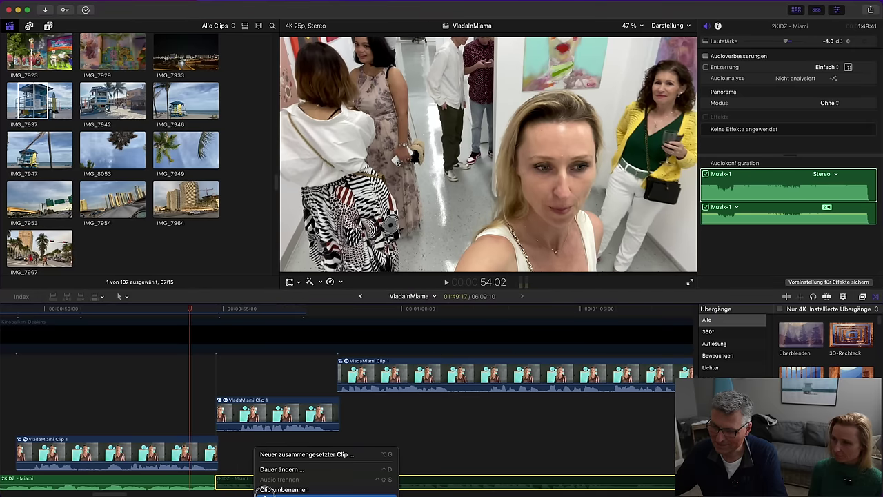
key("Escape")
key("space")
left_click_drag(264, 483, 266, 485)
left_click_drag(126, 494, 135, 494)
scroll(227, 439, "up", 2)
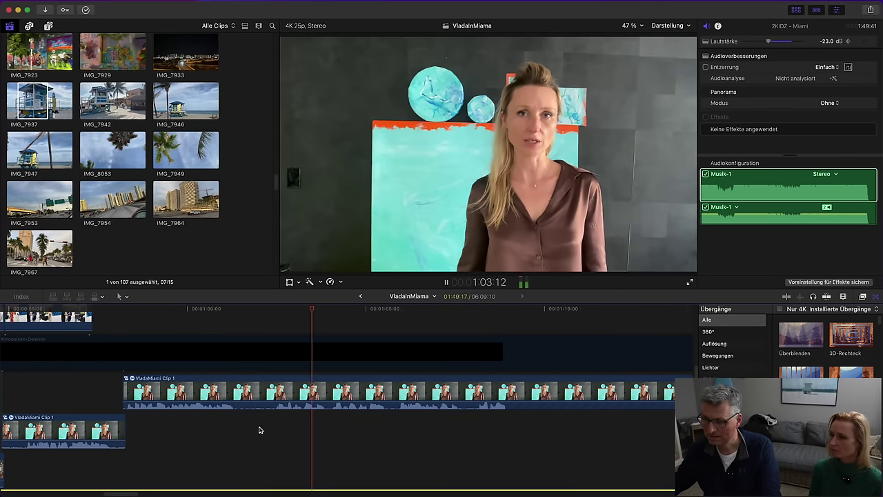
key("space")
Blade the talking clip at 1:01 and delete the unwanted second piece
left_click(226, 420)
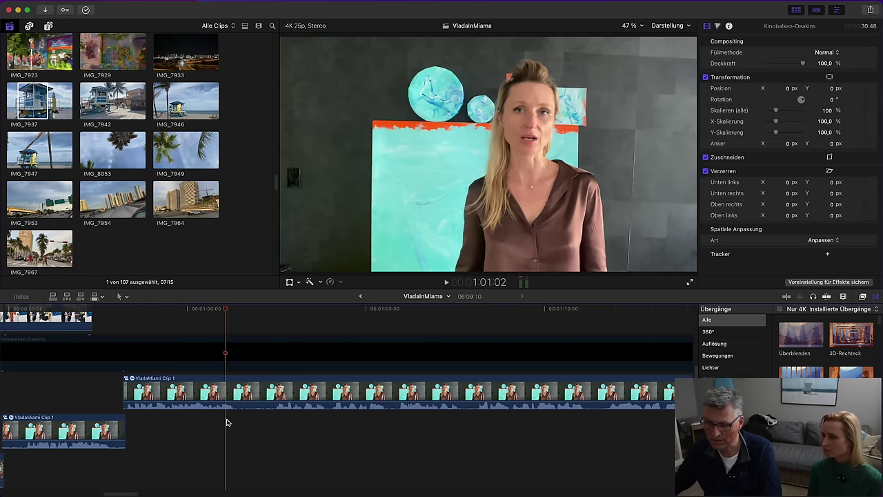
key("super+b")
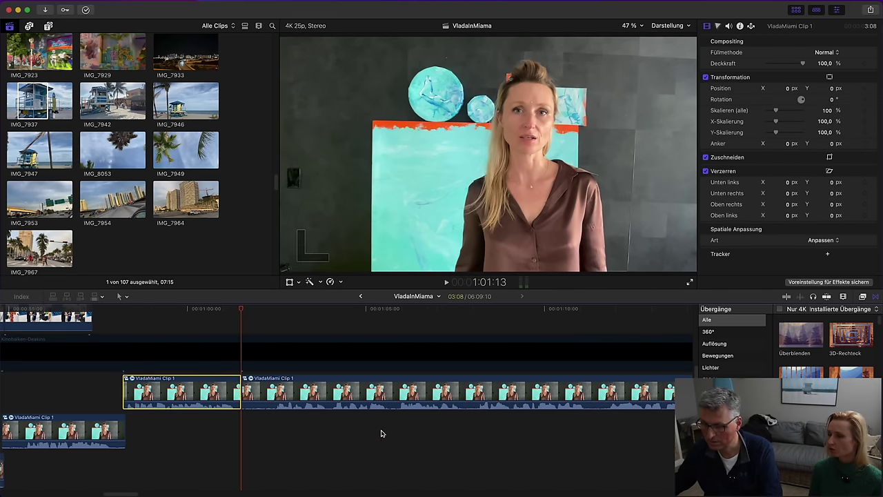
left_click(380, 432)
key("space")
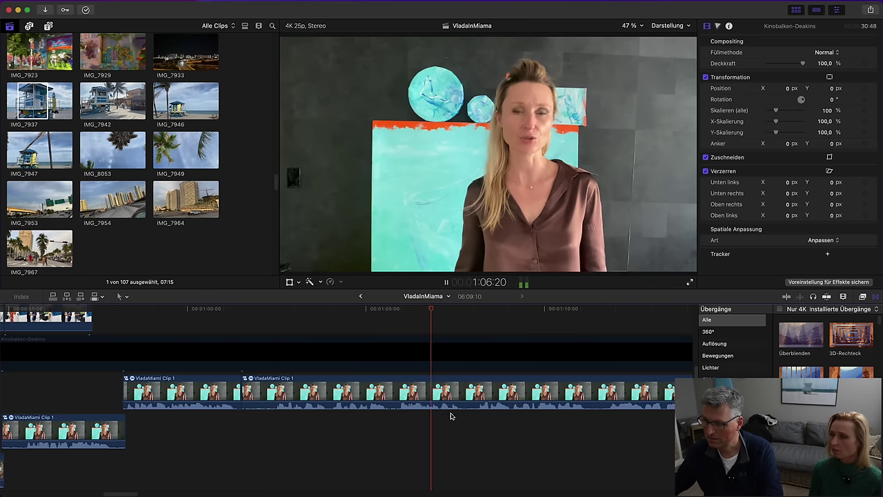
mouse_move(134, 492)
left_mouse_down()
mouse_move(156, 489)
mouse_move(148, 490)
left_mouse_up()
left_click(349, 394)
key("BackSpace")
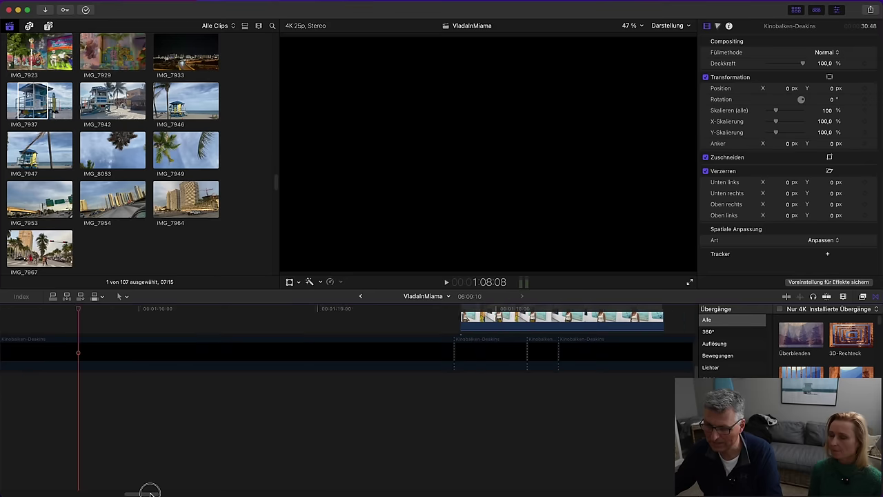
Reposition a talking clip along the timeline and play back the new arrangement
scroll(365, 410, "up", 4)
left_click_drag(673, 428, 62, 388)
left_click_drag(132, 491, 122, 494)
scroll(193, 465, "down", 3)
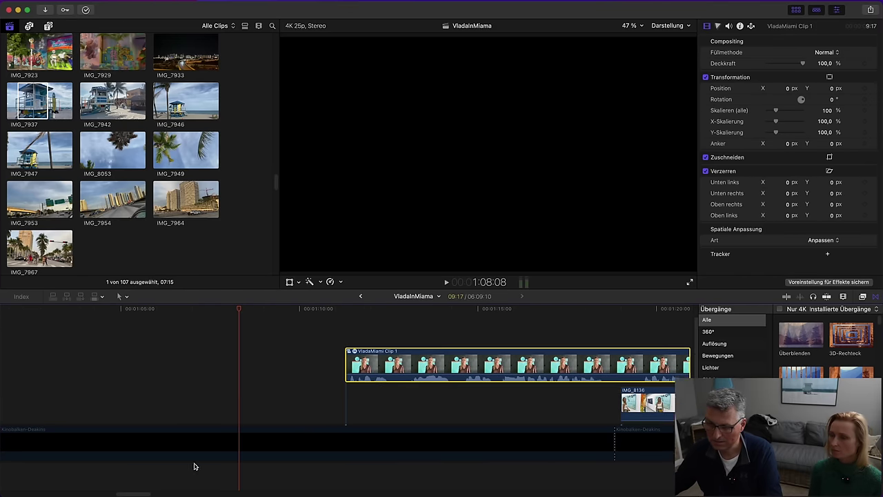
left_click(361, 372)
key("space")
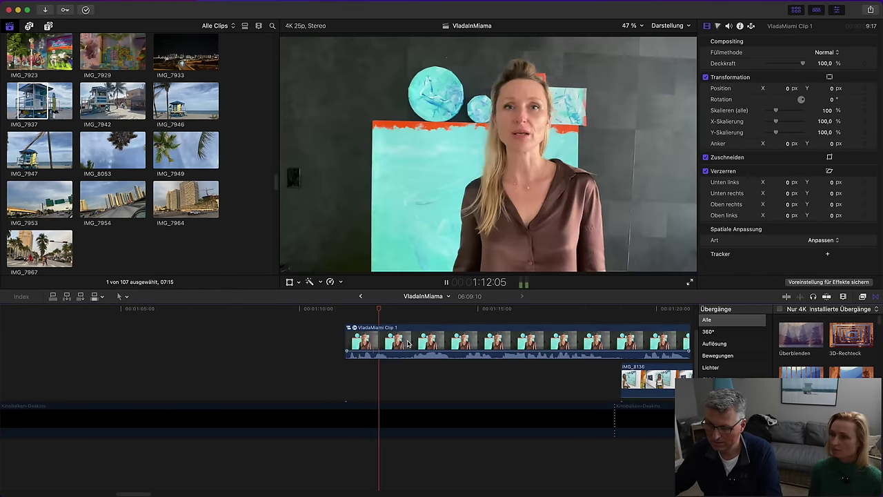
Move the upper talking pieces down onto the lower row, reviewing from the gallery shot near 58 seconds
left_click_drag(412, 347, 190, 464)
left_click_drag(131, 490, 121, 493)
left_click(122, 482)
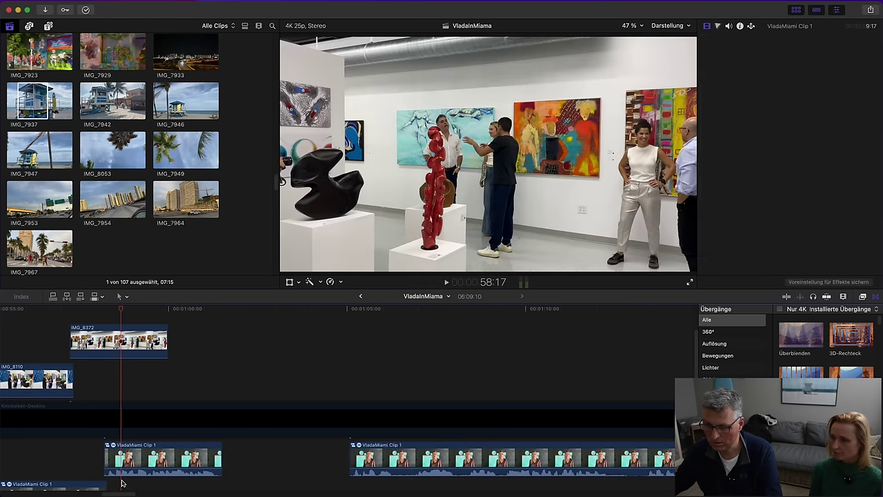
scroll(57, 440, "down", 3)
key("space")
left_click_drag(393, 391, 260, 431)
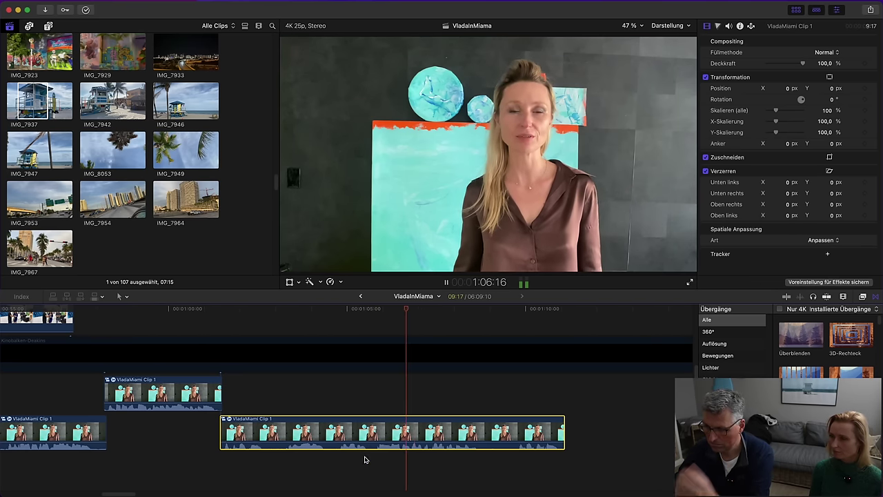
Blade the talking clip at 1:07, lift its latter part a row, and trim the lower clip's end
left_click(423, 459)
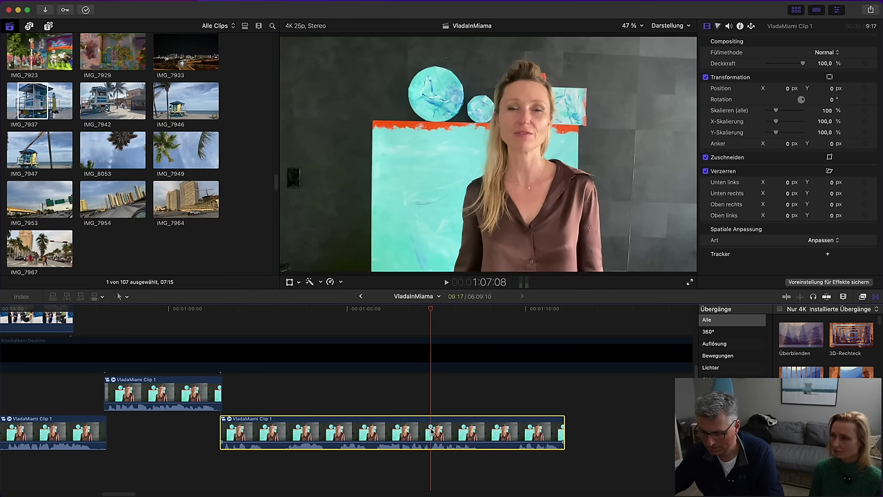
key("super+b")
key("alt+super+Up")
left_click(408, 410)
key("space")
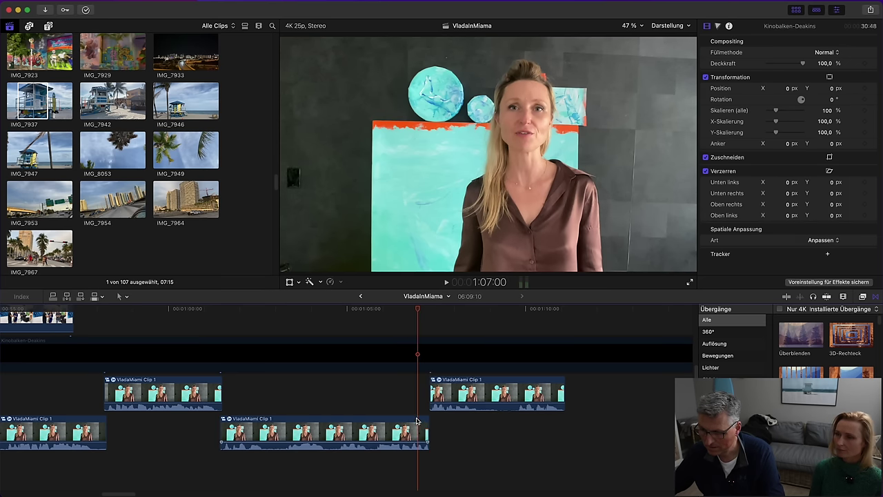
left_click_drag(426, 429, 412, 431)
left_click(379, 408)
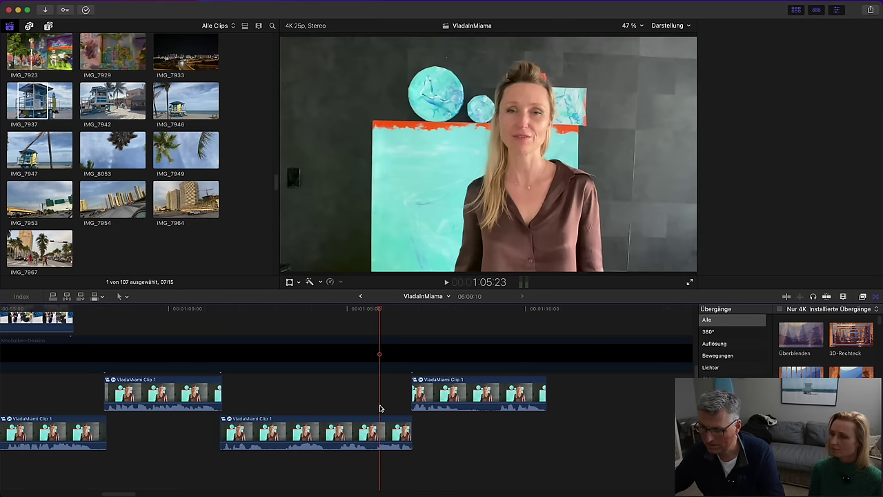
Review the trimmed section and shorten the Kinobalken-Deakins clip from 30:48 to 19:50
key("space")
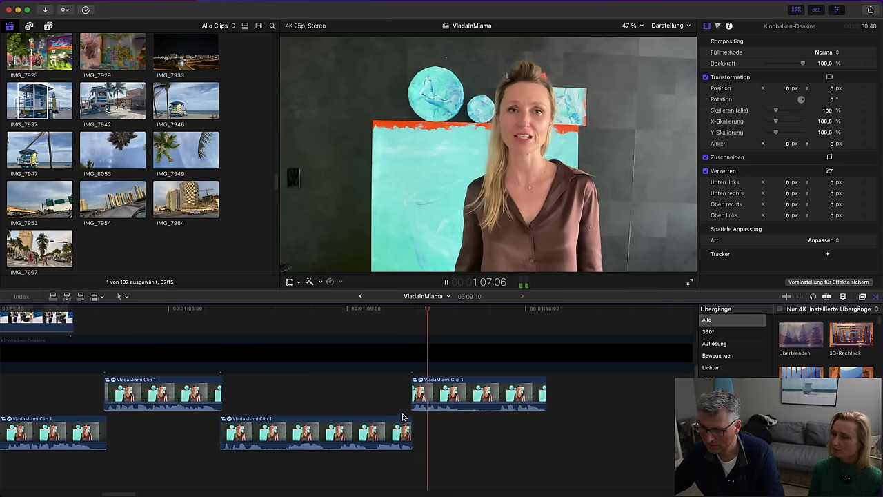
key("space")
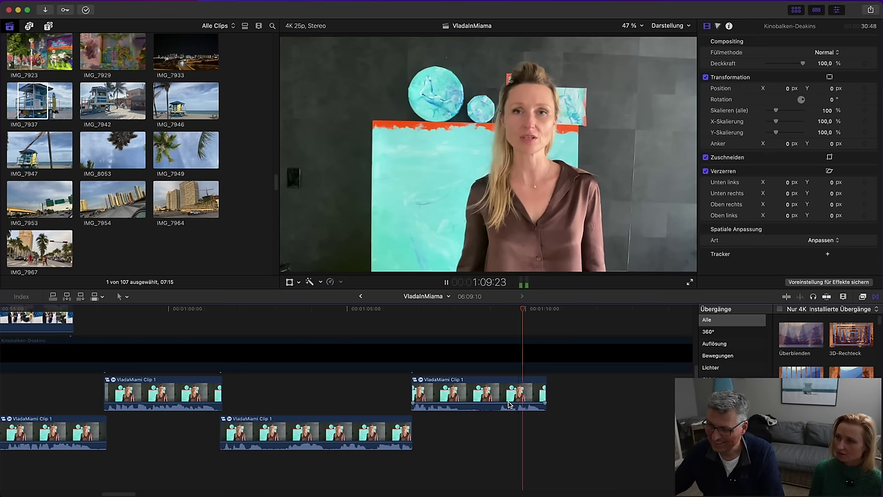
left_click_drag(128, 493, 145, 491)
left_click_drag(583, 358, 199, 359)
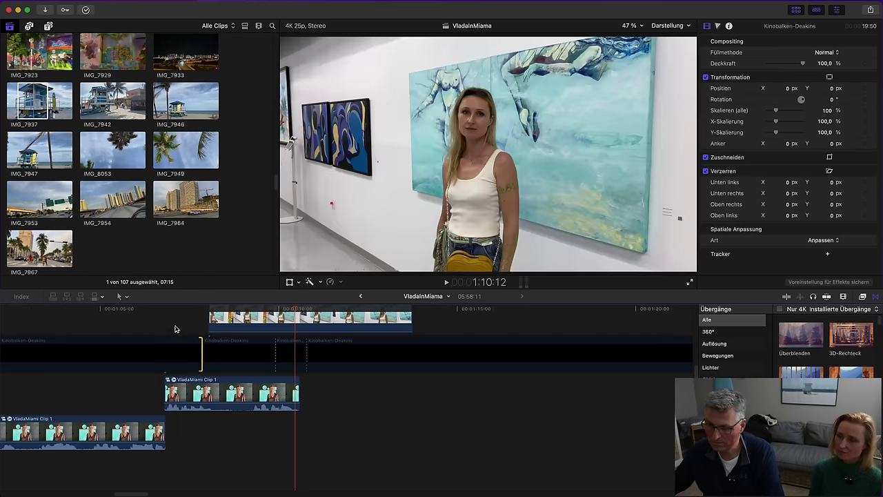
Play back the shortened clip from about 1:07 to review it
left_click(178, 326)
key("space")
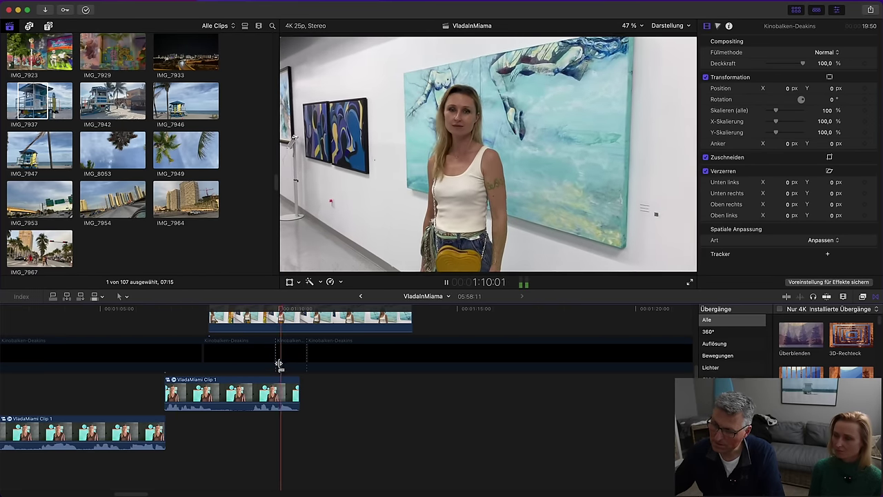
key("space")
scroll(309, 354, "up", 3)
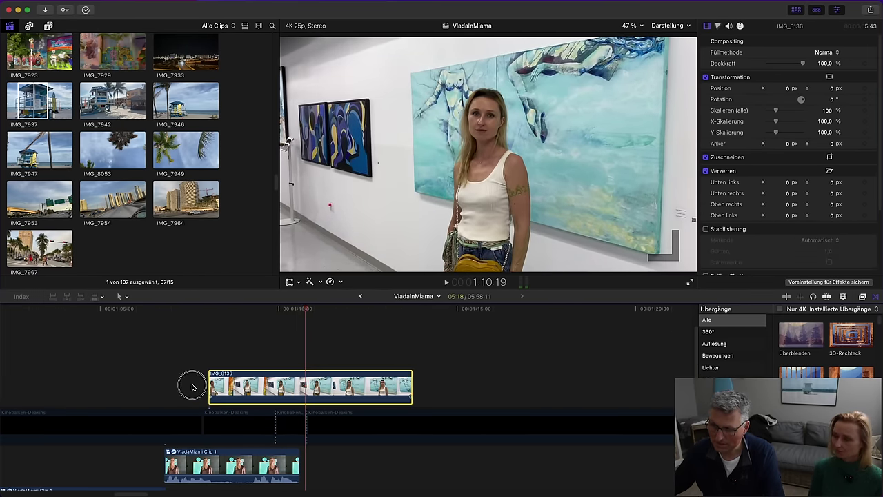
left_click_drag(192, 387, 4, 387)
left_click_drag(125, 494, 137, 493)
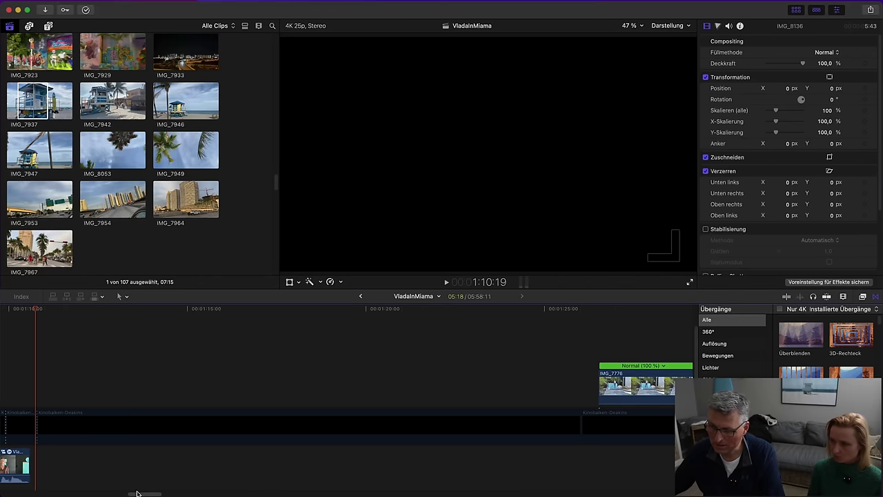
Extend the Kinobalken-Deakins letterbox clip further right, then play the trimmed section
left_click(62, 429)
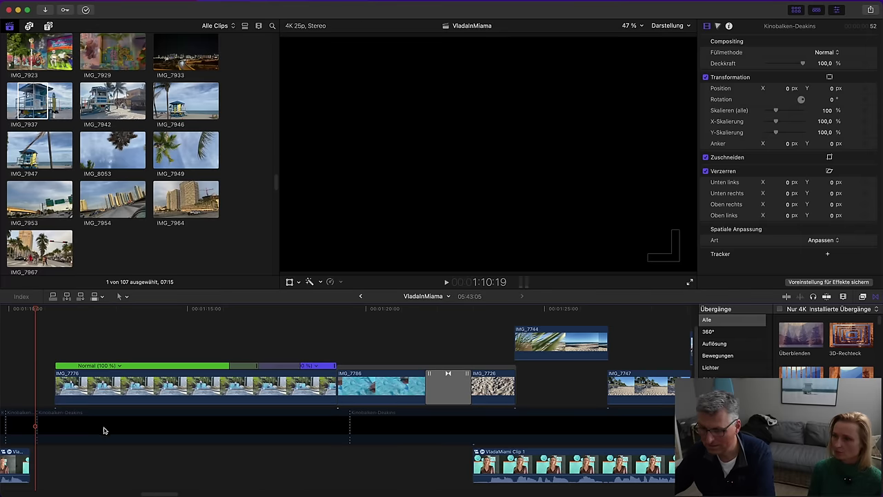
scroll(247, 438, "left", 5)
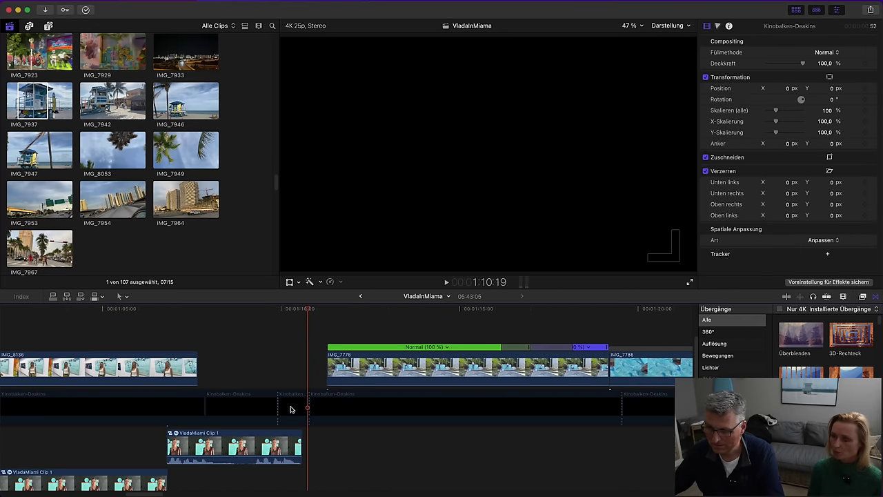
left_click_drag(307, 403, 362, 405)
key("space")
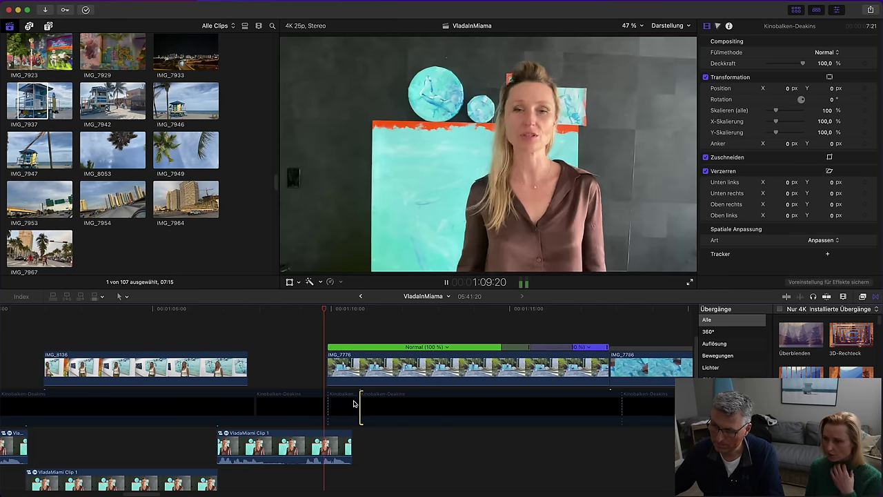
Compare the studio shot at 1:08 with the gallery shot at 1:05
left_click(297, 338)
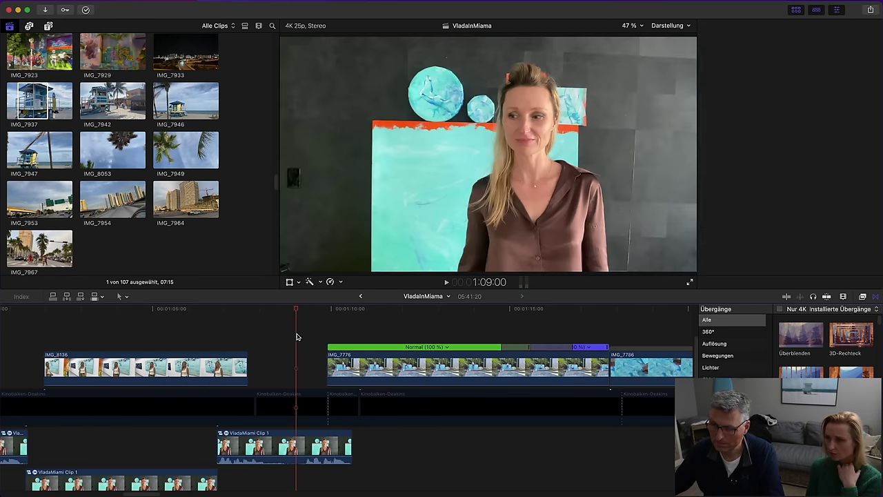
left_click(161, 334)
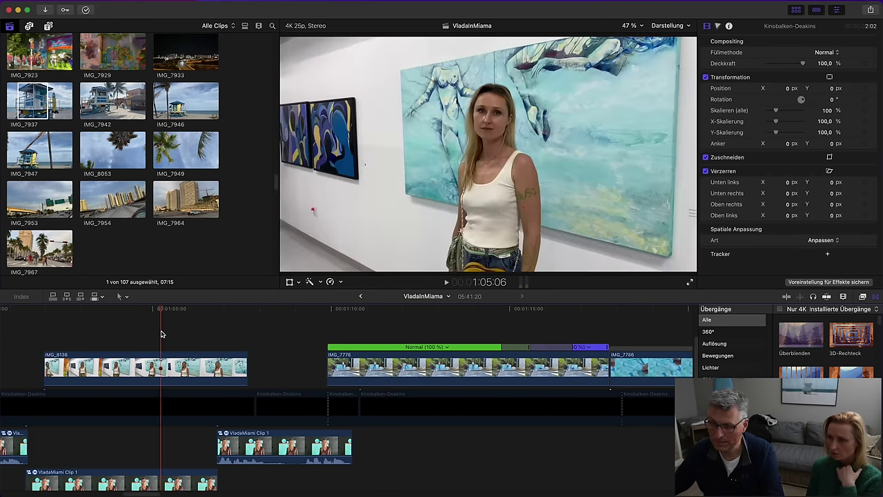
left_click(266, 353)
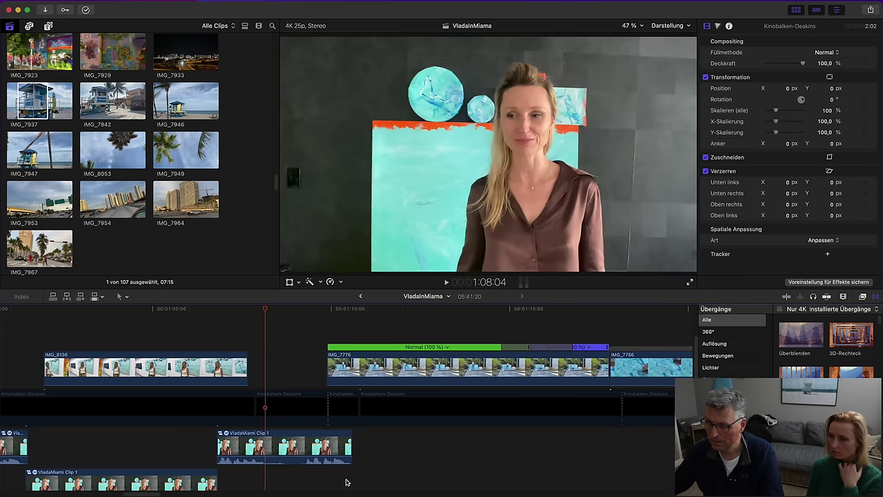
scroll(152, 494, "left", 10)
Play the gallery section from about 49 seconds through the IMG_8141 clip
scroll(138, 476, "down", 3)
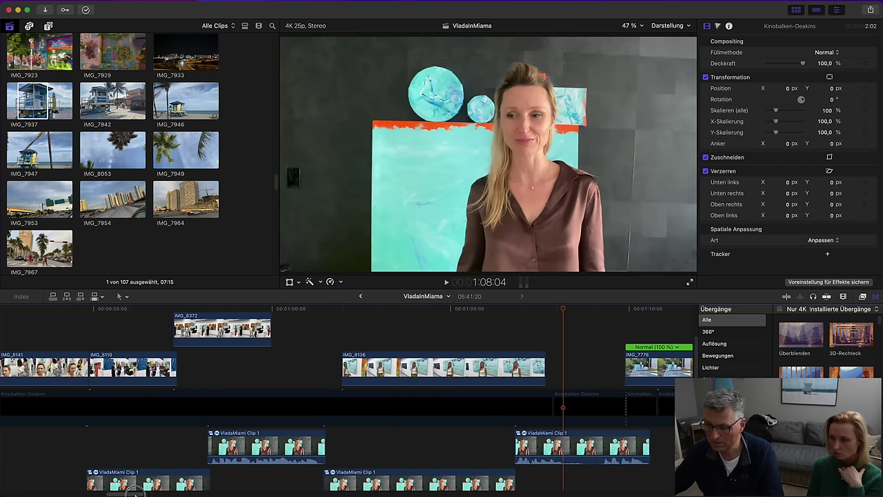
scroll(125, 487, "left", 10)
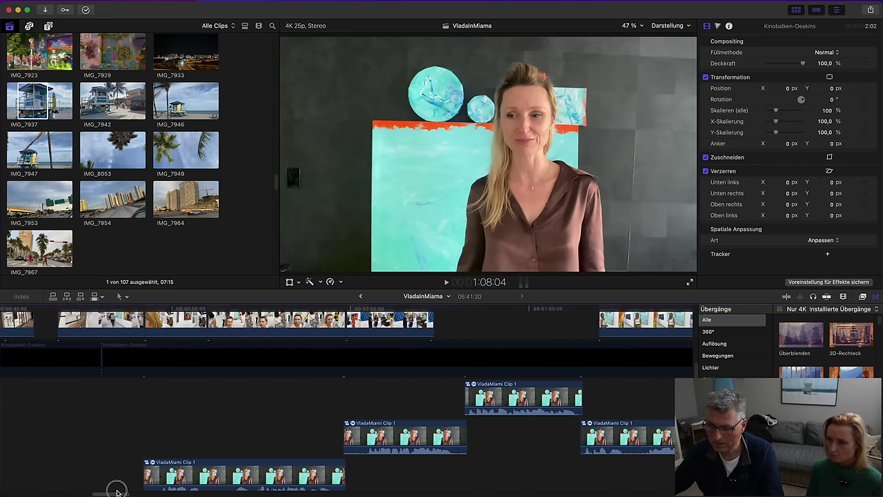
left_click(167, 424)
key("space")
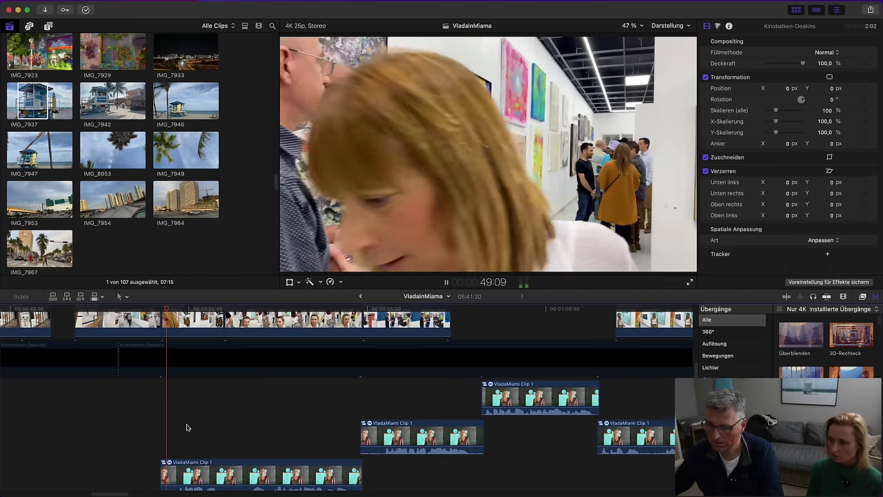
scroll(199, 424, "up", 4)
key("space")
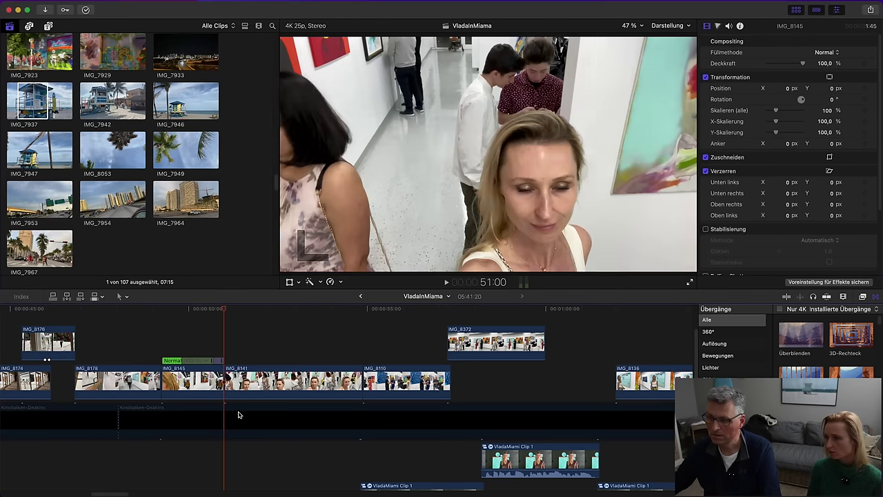
left_click(159, 339)
key("space")
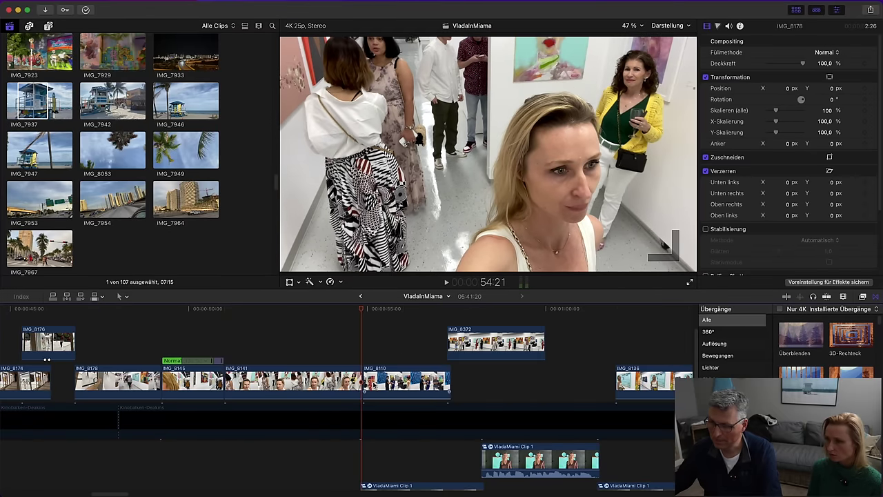
Move IMG_8110 and IMG_8372 together 4:03 later, then play back the result
scroll(312, 430, "down", 3)
scroll(138, 476, "right", 5)
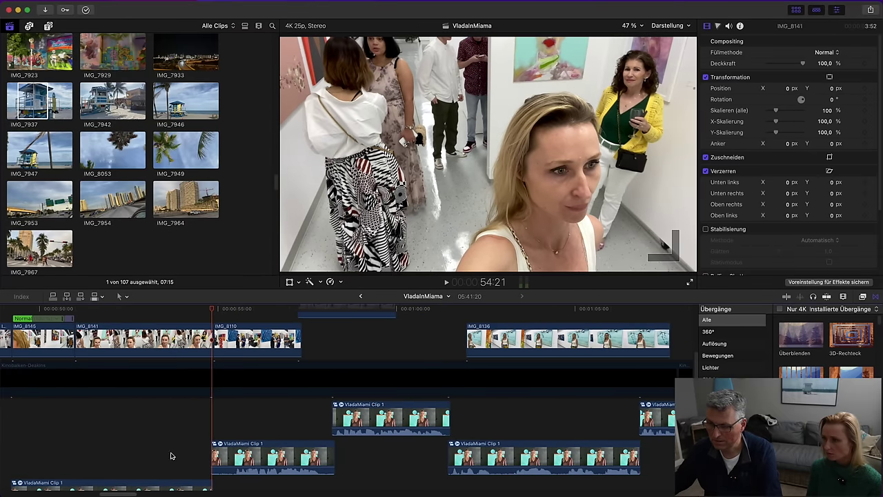
scroll(276, 427, "up", 3)
left_click_drag(381, 390, 424, 387)
key("space")
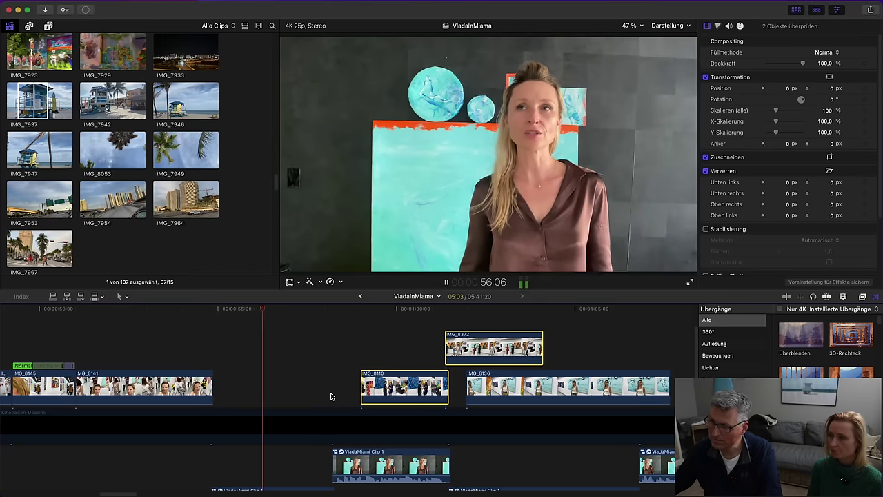
Raise IMG_8110 into a connected lane and slide IMG_8136 right to meet IMG_7776
left_click_drag(390, 390, 414, 392)
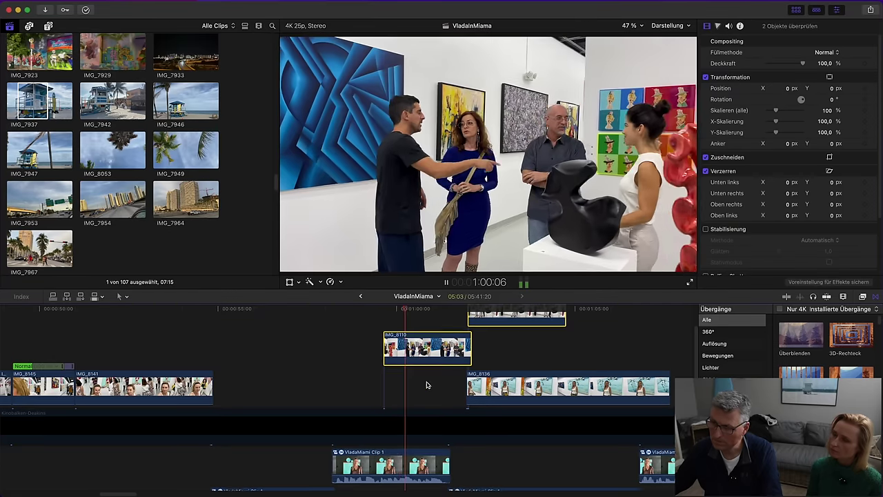
scroll(426, 382, "up", 2)
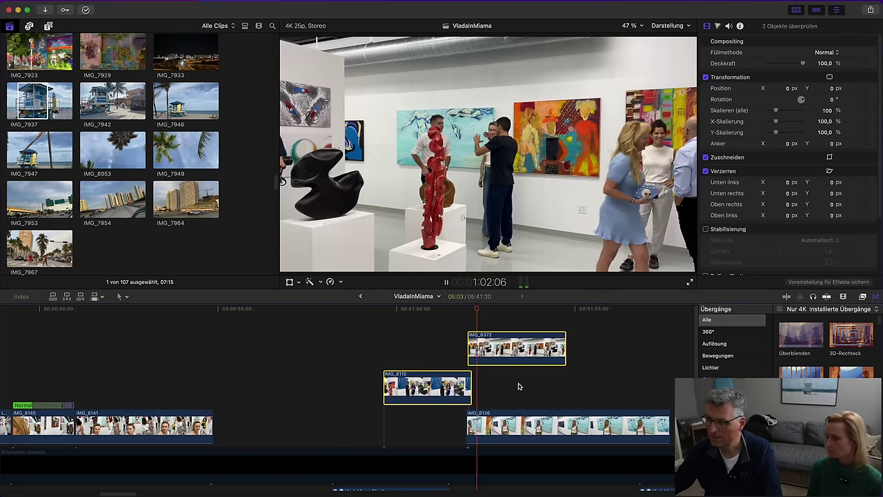
left_click_drag(514, 417, 583, 416)
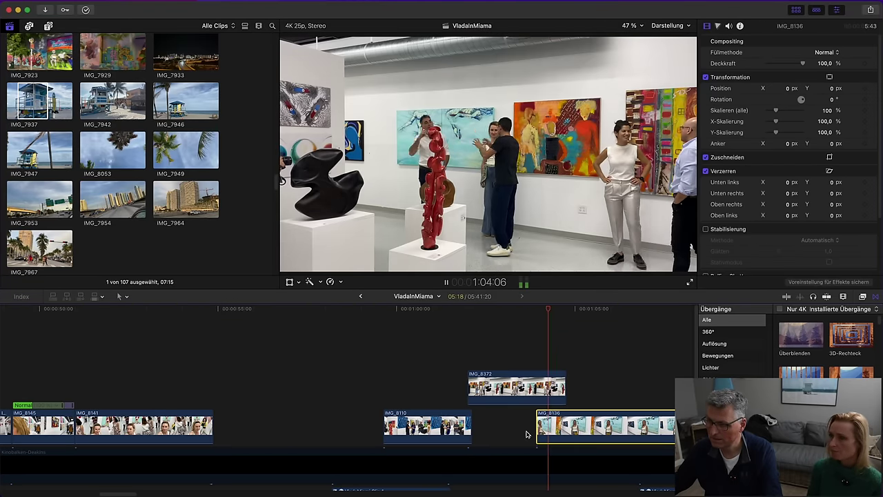
scroll(187, 476, "right", 10)
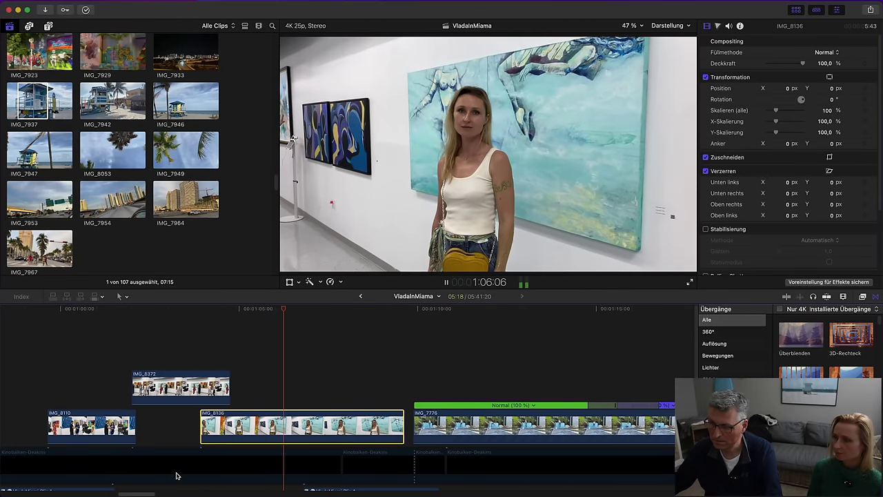
left_click_drag(294, 422, 303, 422)
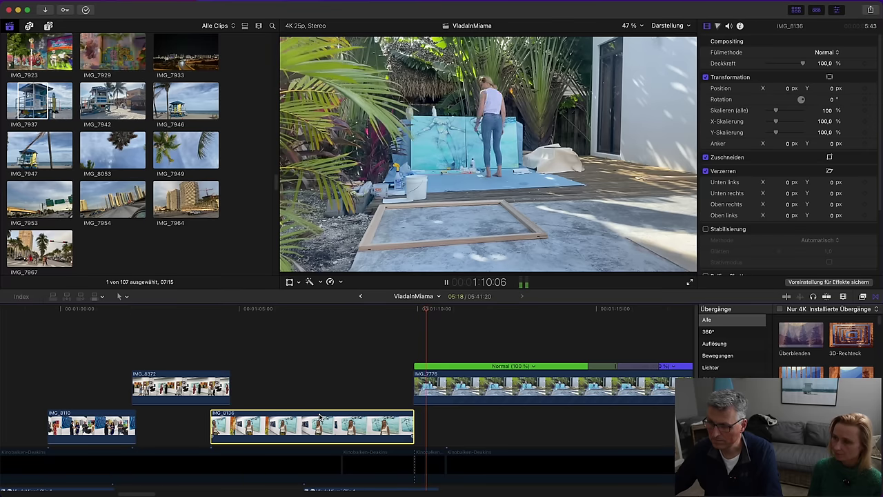
Pause playback and scroll the timeline back to the left
scroll(373, 428, "down", 1)
scroll(372, 428, "down", 2)
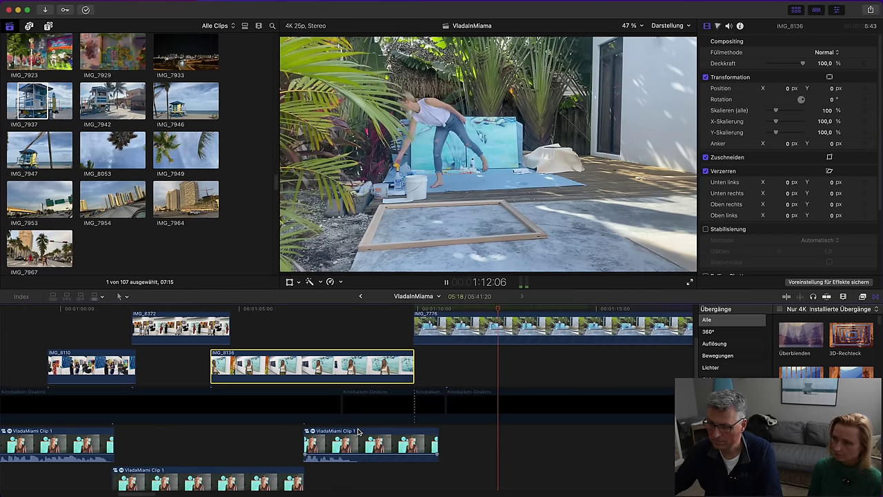
key("space")
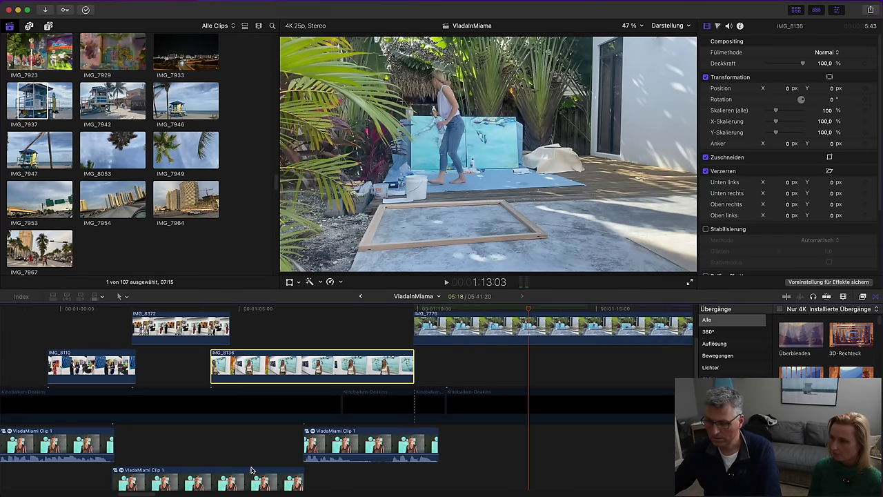
scroll(145, 456, "left", 10)
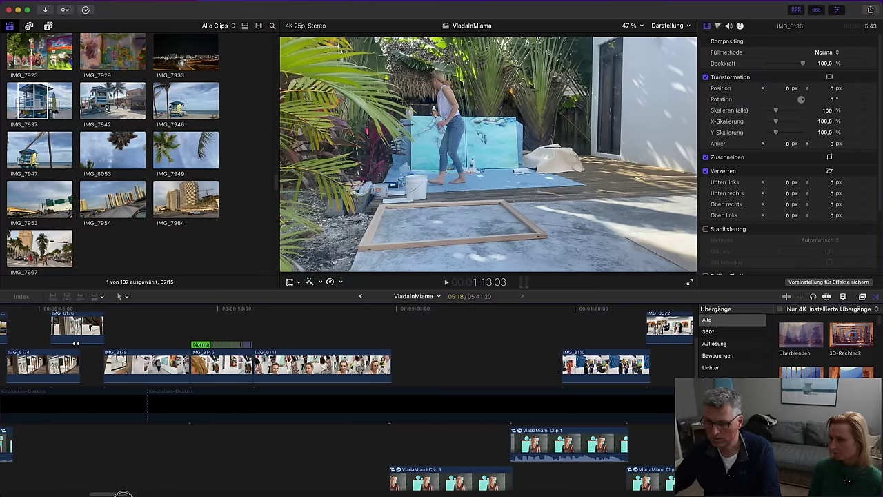
left_click_drag(120, 492, 101, 494)
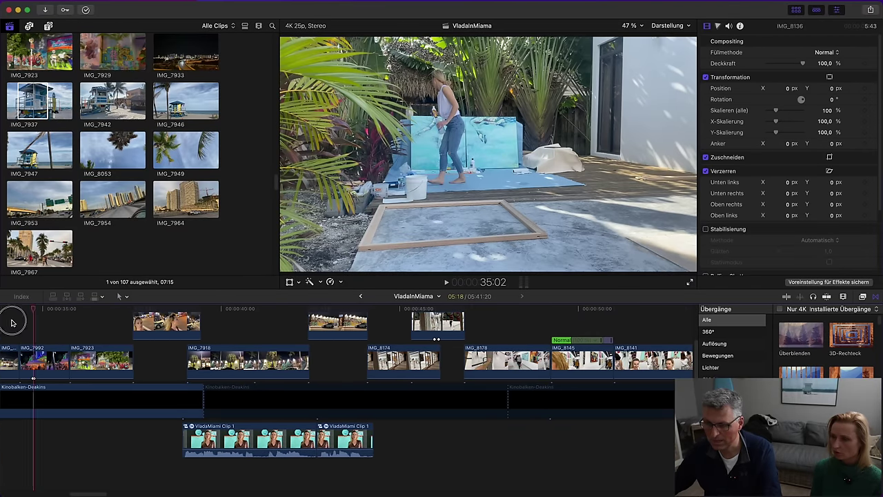
Play the project from 0:00, starting on the IMG_7953 highway shot
key("Home")
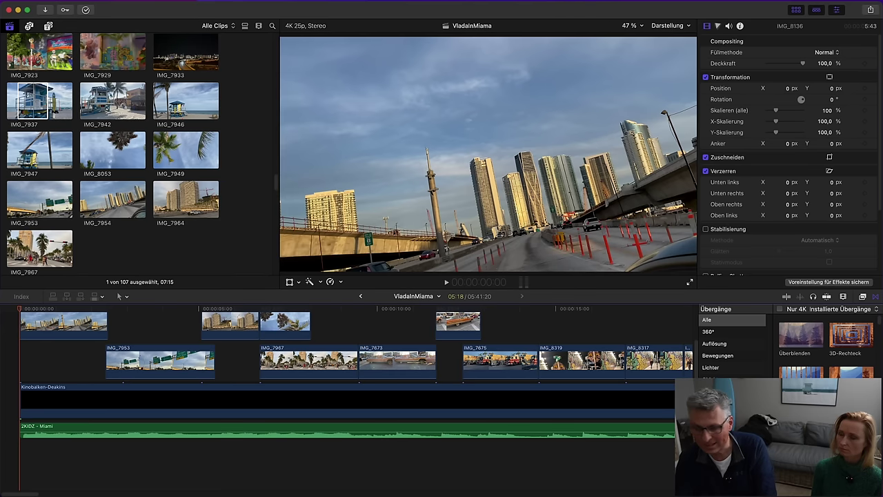
key("space")
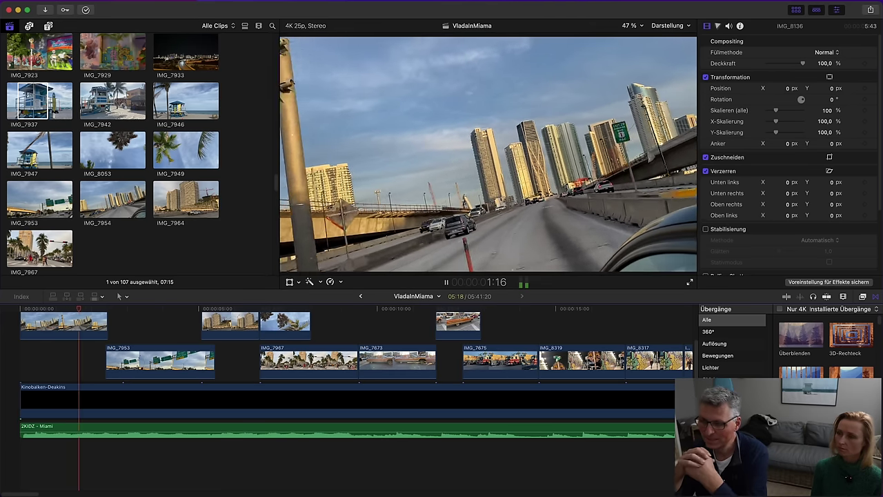
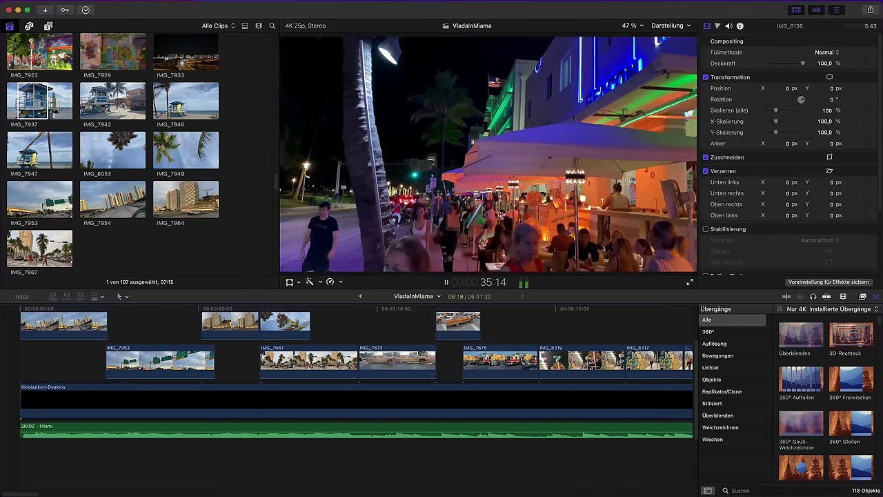
Stop playback and scrub to the night street scene around 32 seconds
key("space")
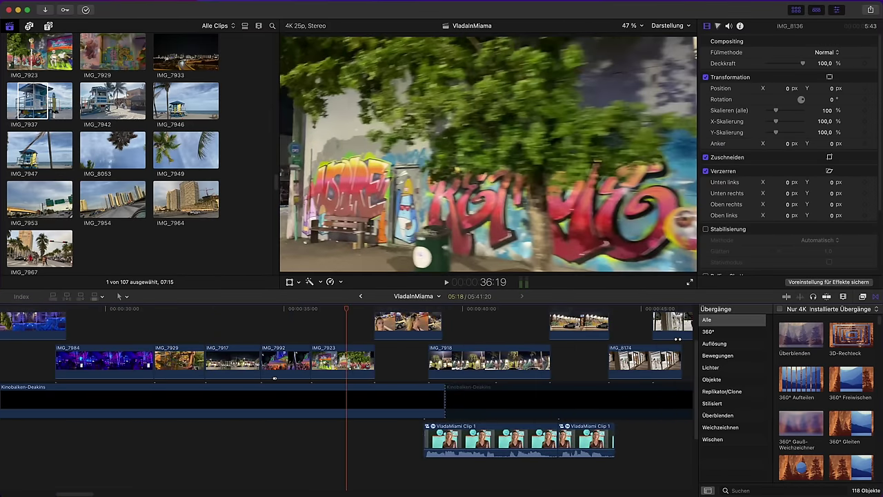
left_click(160, 311)
left_click_drag(159, 311, 196, 311)
left_click_drag(129, 327, 265, 327)
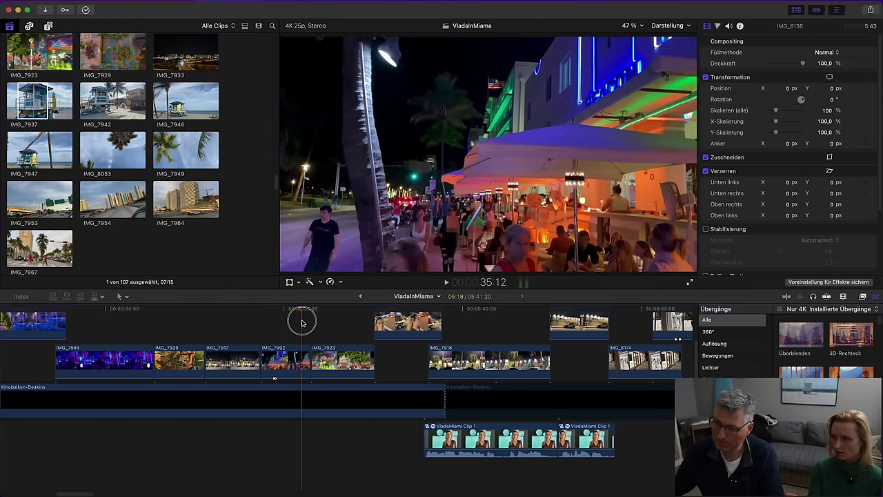
left_click_drag(283, 323, 247, 323)
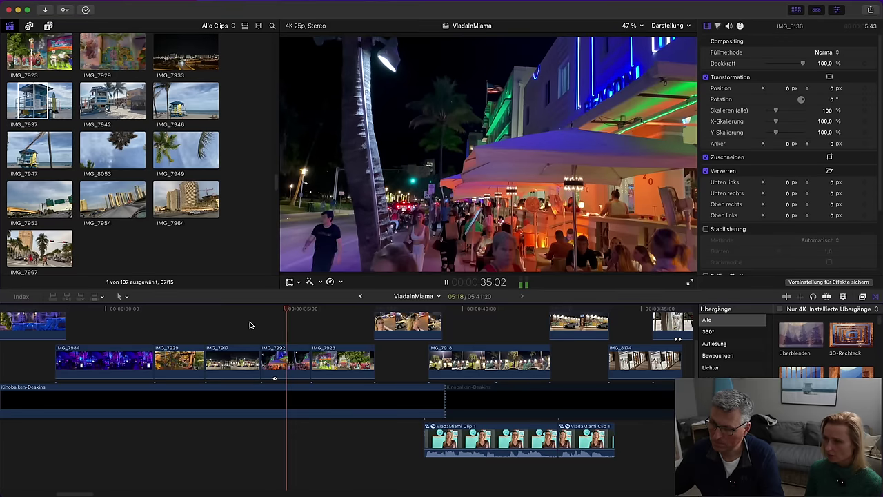
left_click_drag(257, 308, 131, 323)
Lift IMG_7992 above the storyline as a connected clip and play back the rearranged section
left_click_drag(296, 359, 211, 368)
key("space")
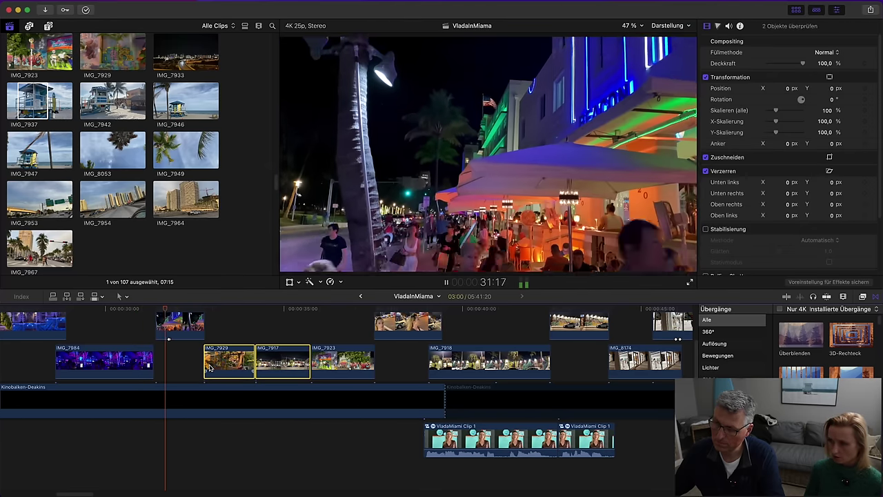
key("space")
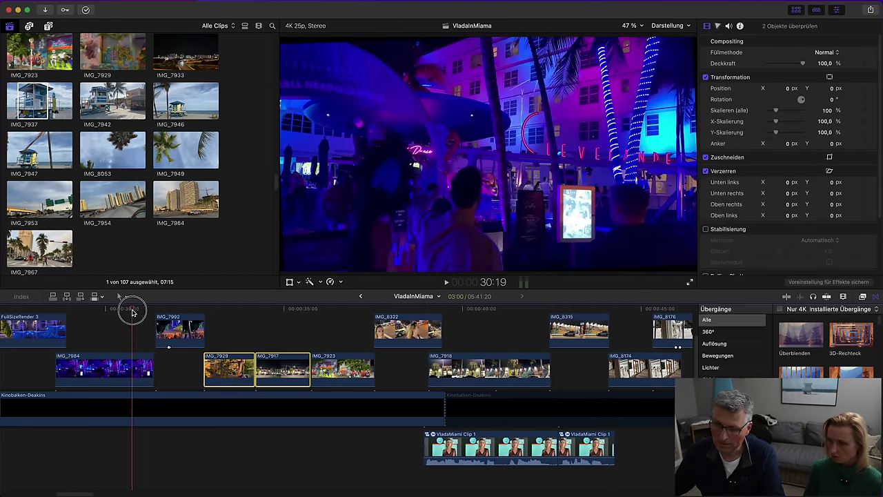
scroll(131, 345, "left", 10)
left_click(587, 353)
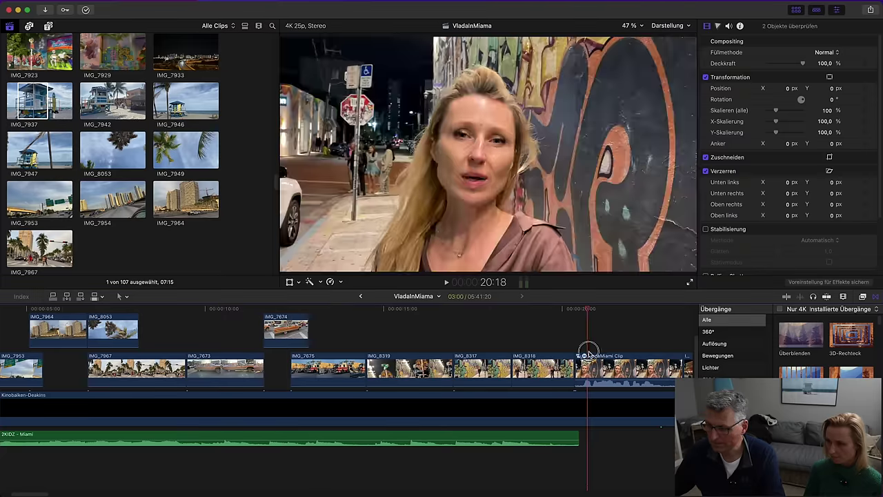
left_click_drag(46, 493, 72, 493)
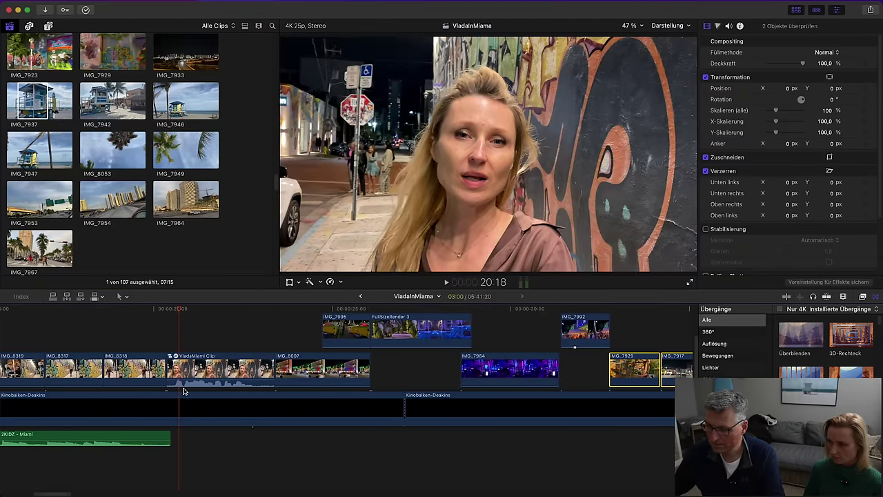
mouse_move(281, 315)
left_mouse_down()
mouse_move(290, 316)
mouse_move(283, 318)
left_mouse_up()
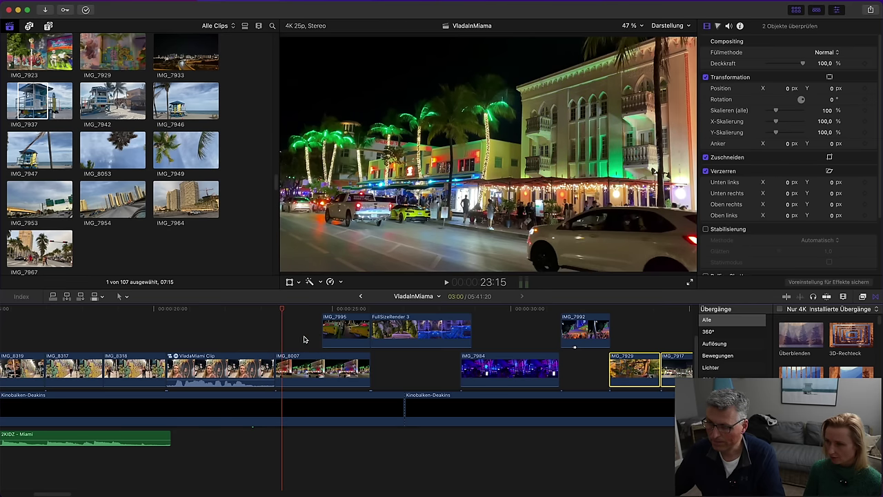
Try placing a clip on the connected row, then clear the selection at the VladaMiami clip
left_click(621, 338)
left_click(591, 310)
left_click_drag(592, 310, 288, 329)
left_click_drag(561, 312, 387, 364)
left_click(250, 343)
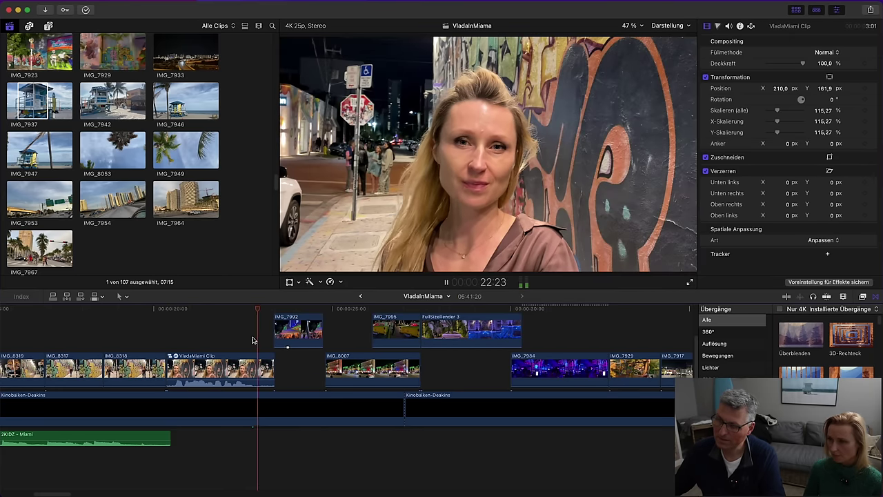
Trim 3 seconds off FullSizeRender 3's end and play back the shortened section
key("space")
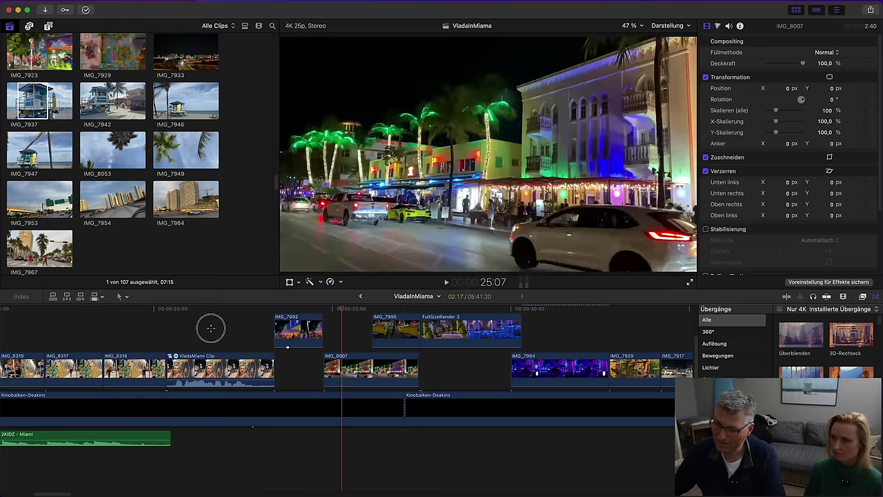
left_click(212, 331)
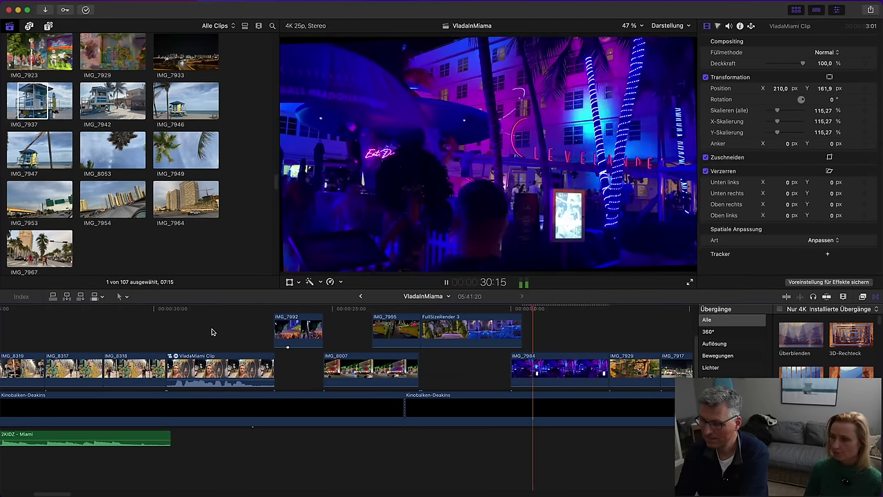
left_click_drag(521, 330, 511, 330)
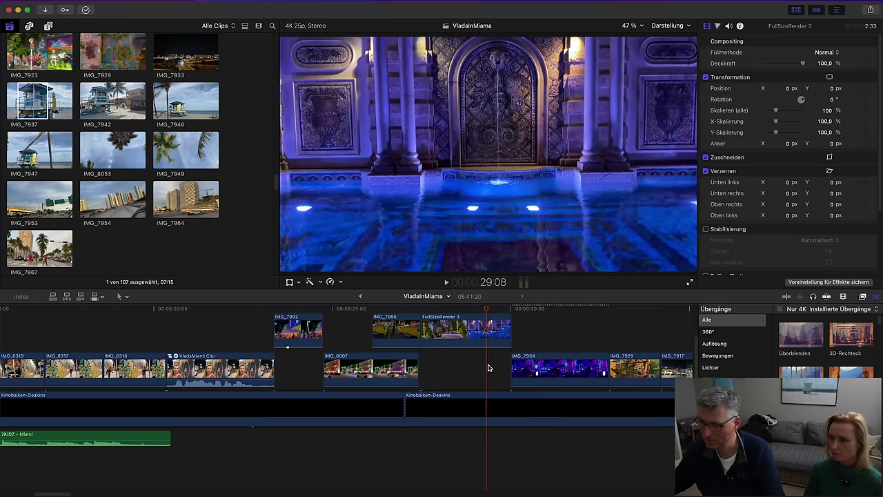
key("space")
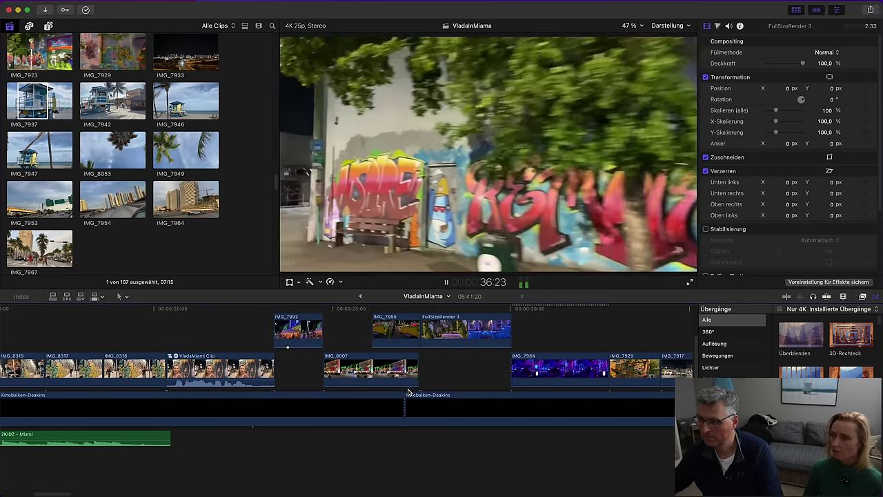
key("space")
left_click_drag(280, 310, 259, 316)
Preview IMG_8007, IMG_8318 and IMG_8312 and mark a range in the second FullSizeRender clip
scroll(140, 223, "up", 5)
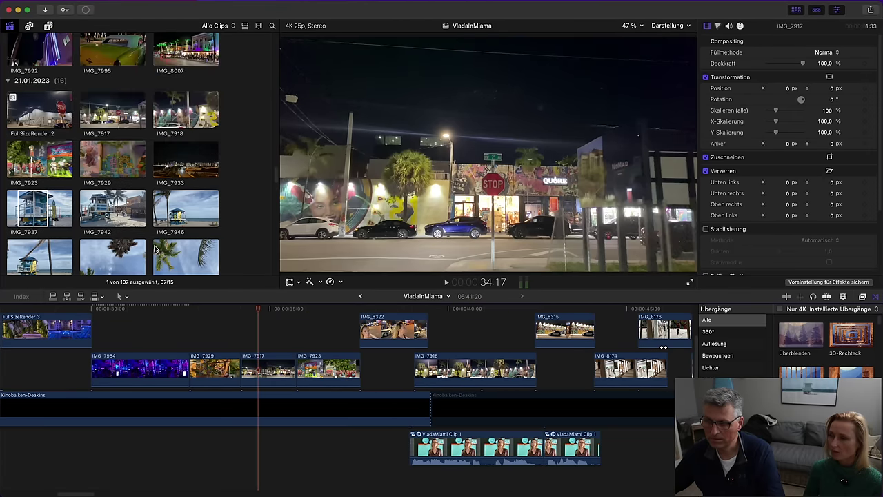
scroll(125, 204, "up", 2)
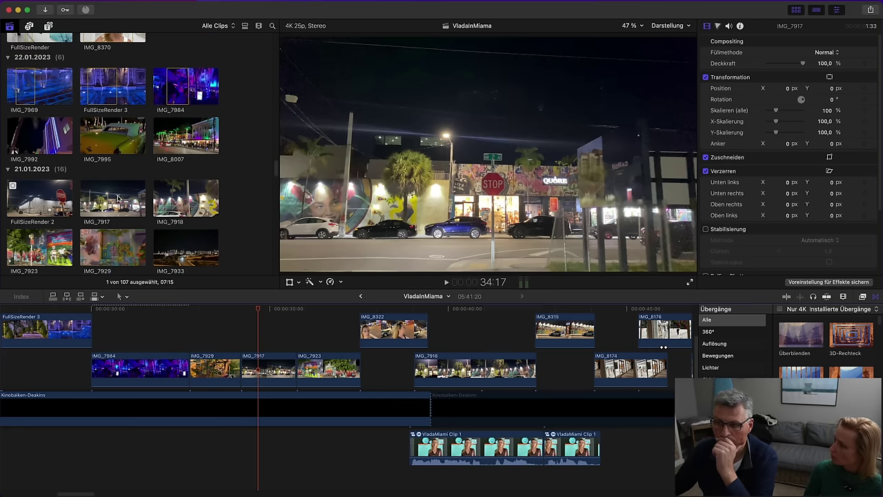
scroll(135, 185, "up", 3)
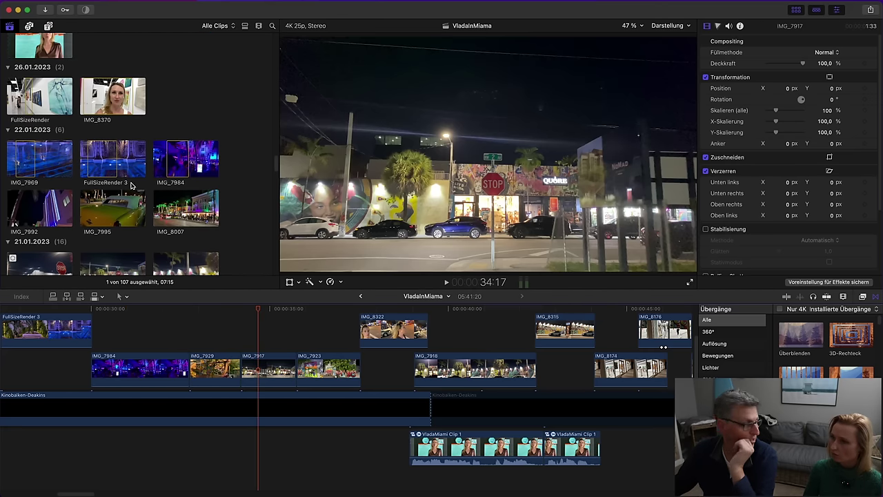
left_click(169, 205)
scroll(146, 196, "up", 15)
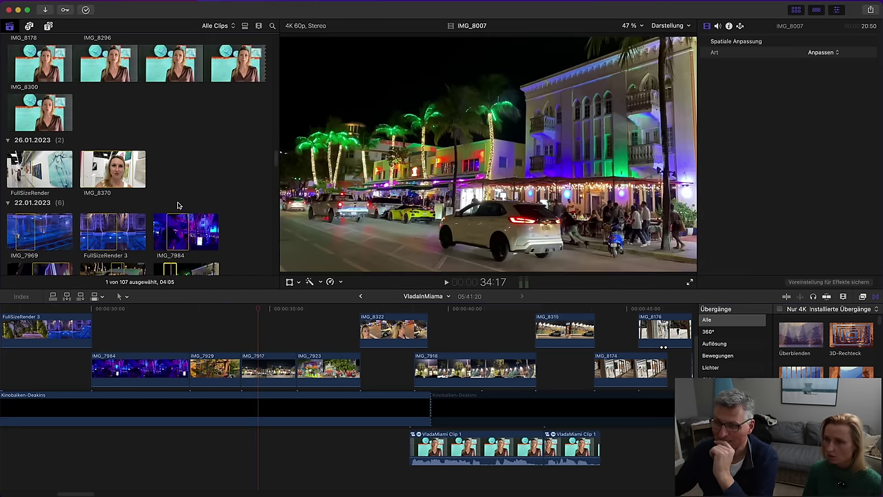
scroll(147, 195, "up", 10)
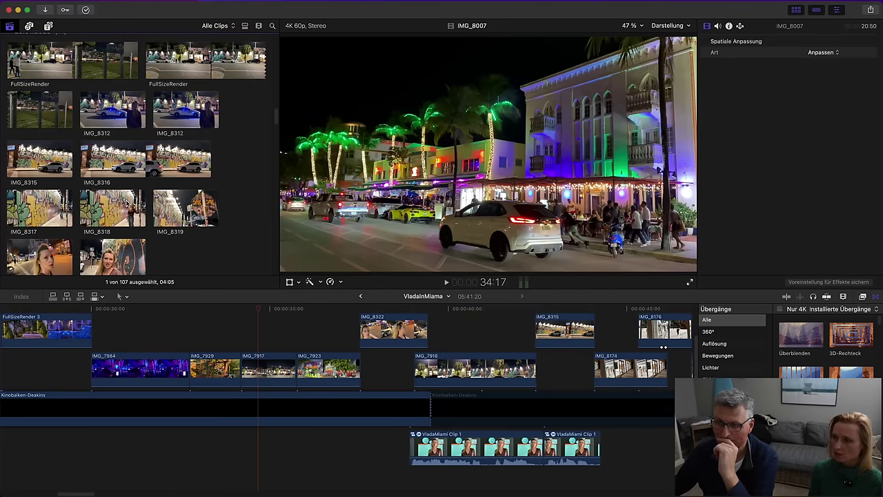
left_click(114, 207)
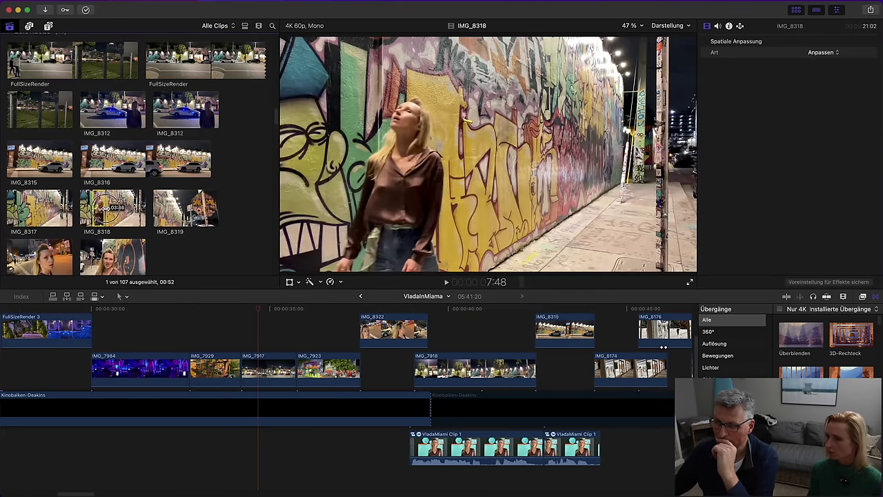
left_click(106, 199)
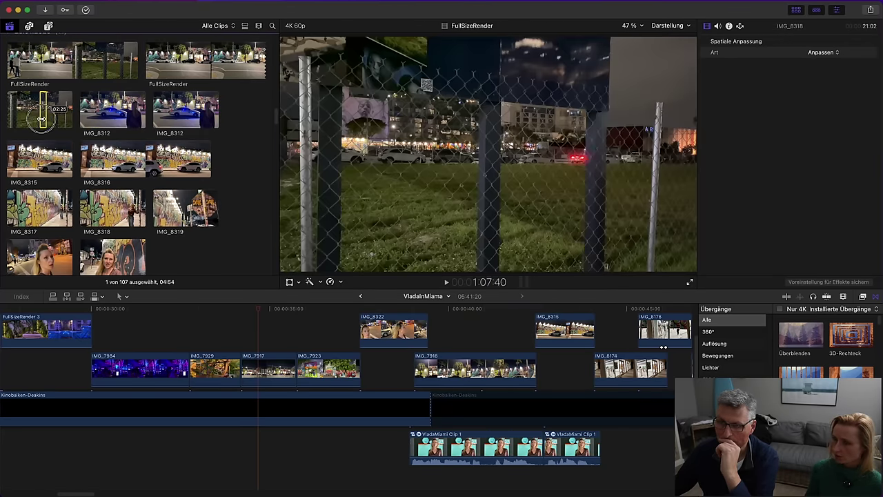
scroll(40, 104, "up", 3)
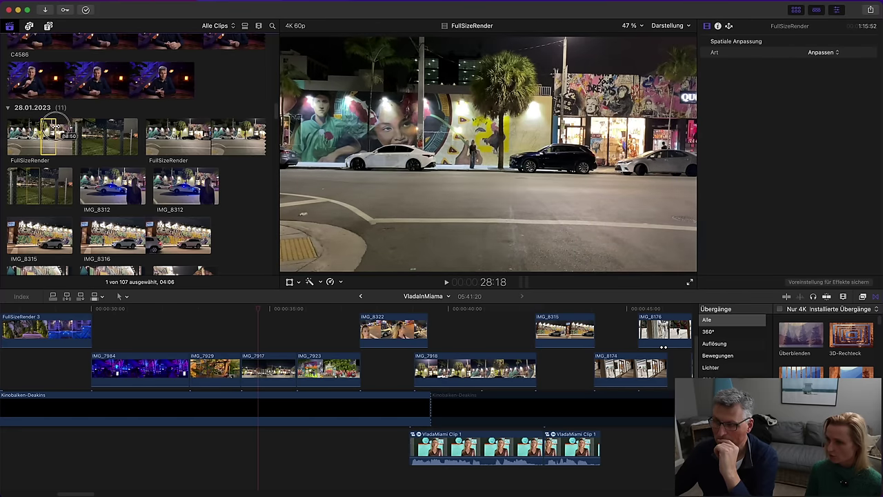
scroll(145, 136, "up", 1)
left_click_drag(165, 153, 224, 152)
left_click(164, 198)
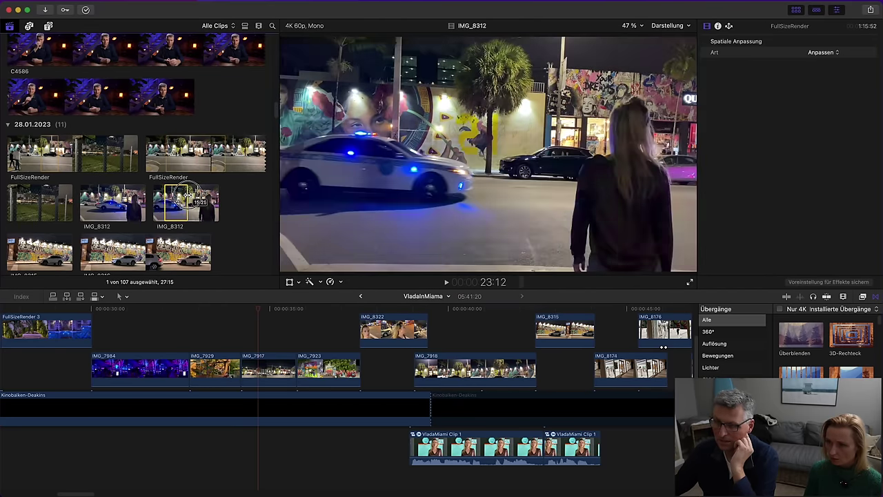
Preview IMG_8315 and IMG_8319, then scroll down to the 21.01.2023 event showing IMG_7923
scroll(103, 207, "down", 2)
left_click(50, 188)
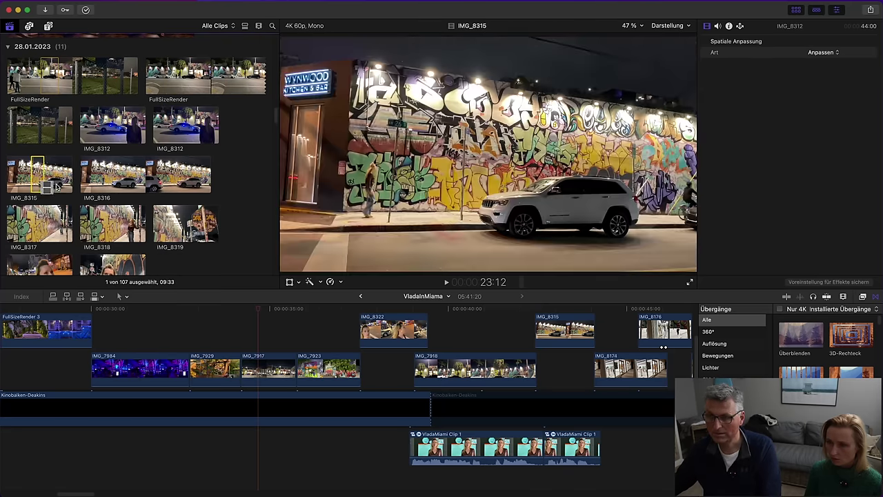
left_click(86, 182)
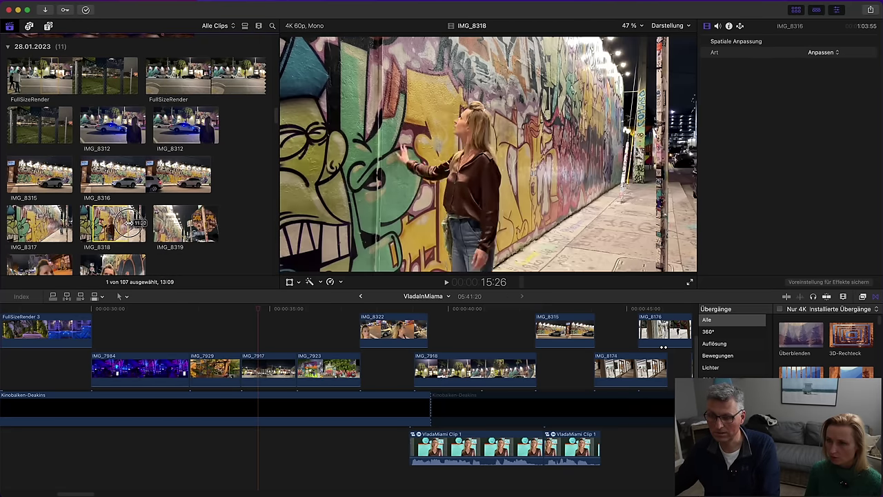
left_click(180, 222)
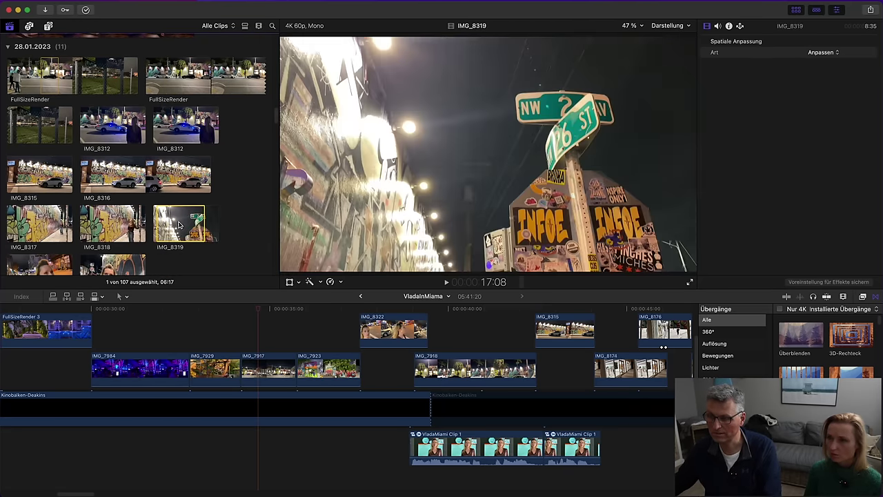
scroll(138, 207, "up", 10)
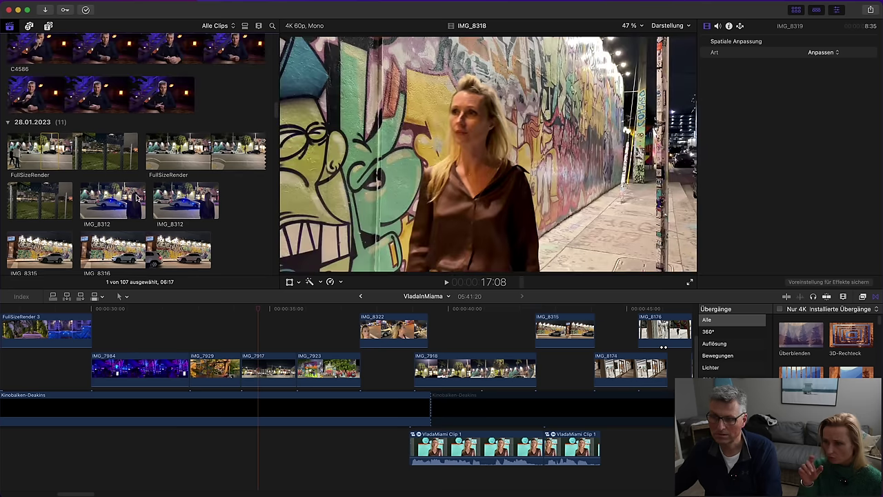
scroll(135, 196, "down", 3)
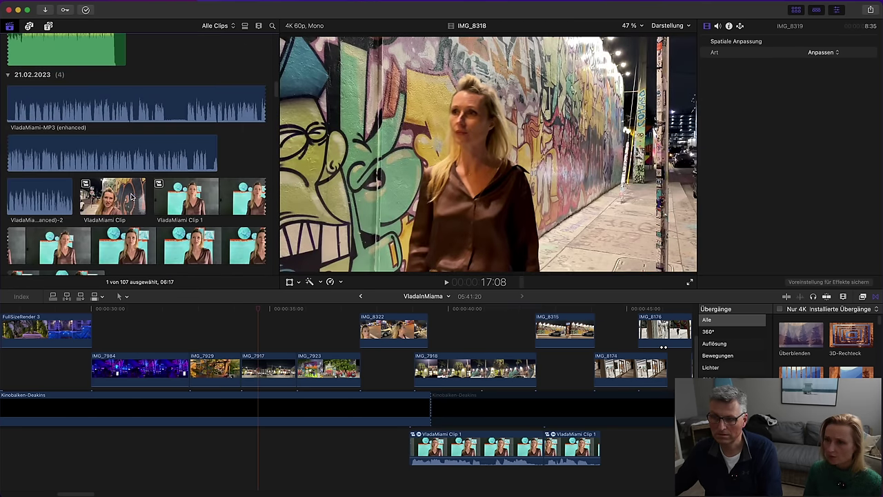
scroll(131, 203, "down", 15)
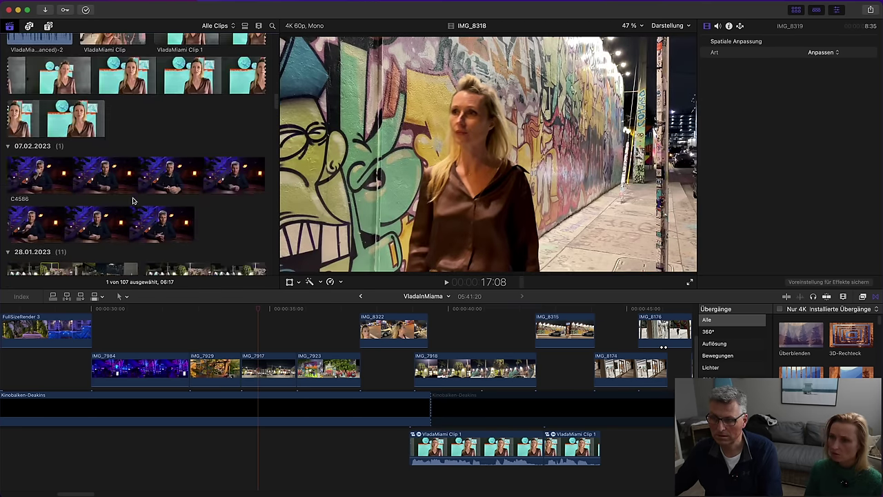
scroll(133, 212, "down", 15)
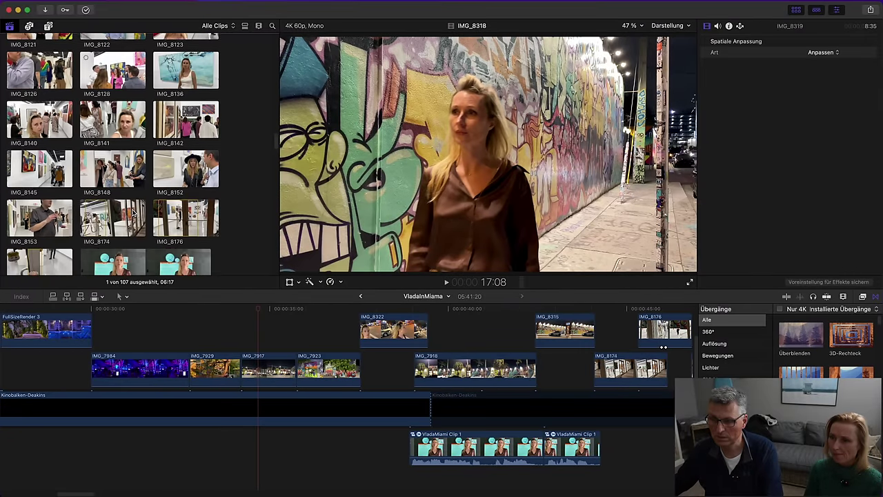
scroll(131, 215, "down", 7)
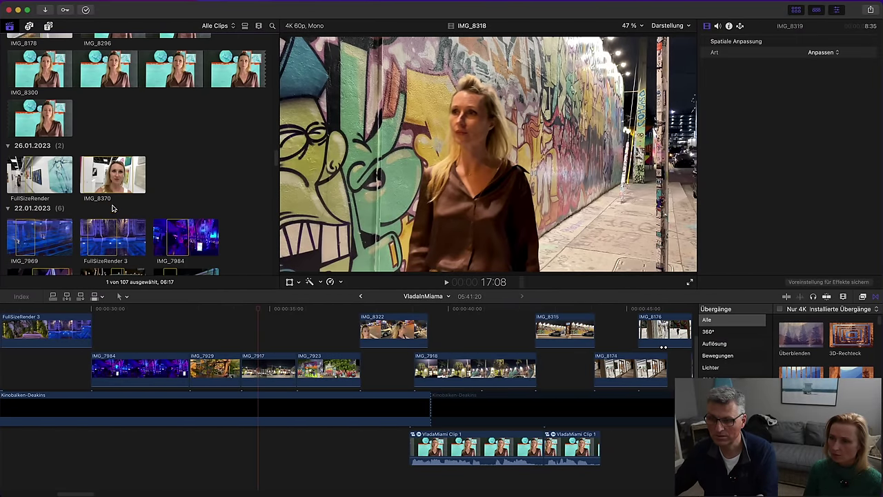
scroll(81, 182, "down", 6)
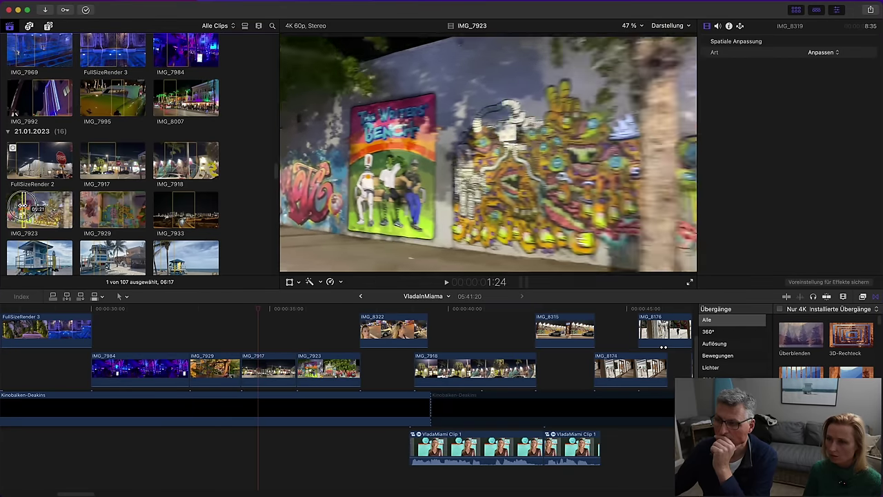
Connect IMG_7923 above the storyline, retime it to Slow 42 %, and trim its end shorter
left_click_drag(14, 207, 262, 321)
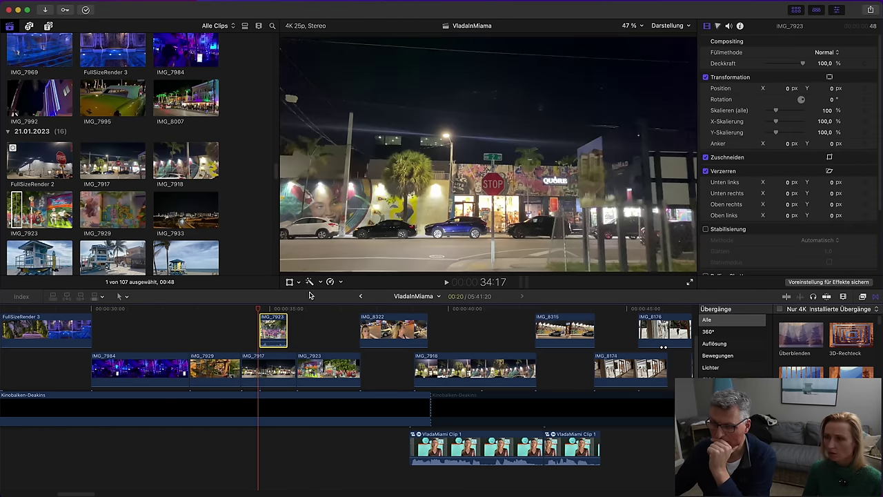
left_click(341, 283)
left_click(367, 384)
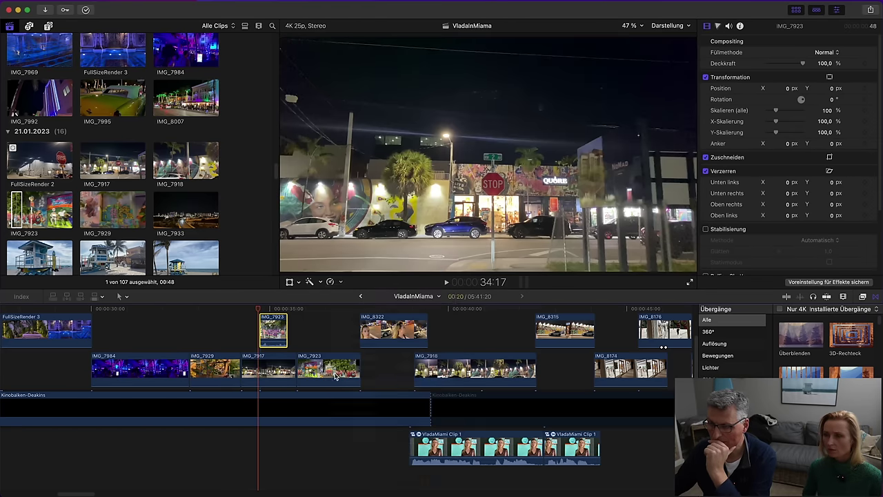
key("space")
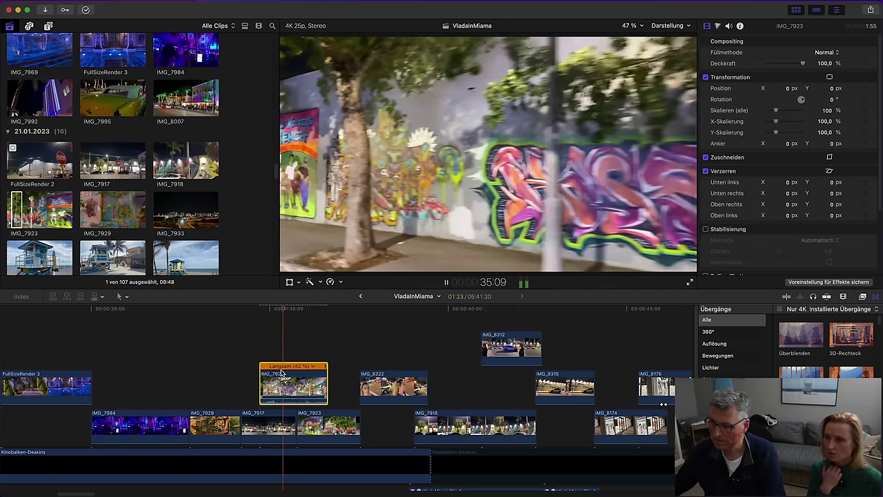
left_click_drag(322, 384, 298, 384)
mouse_move(315, 317)
left_mouse_down()
mouse_move(273, 311)
mouse_move(306, 312)
left_mouse_up()
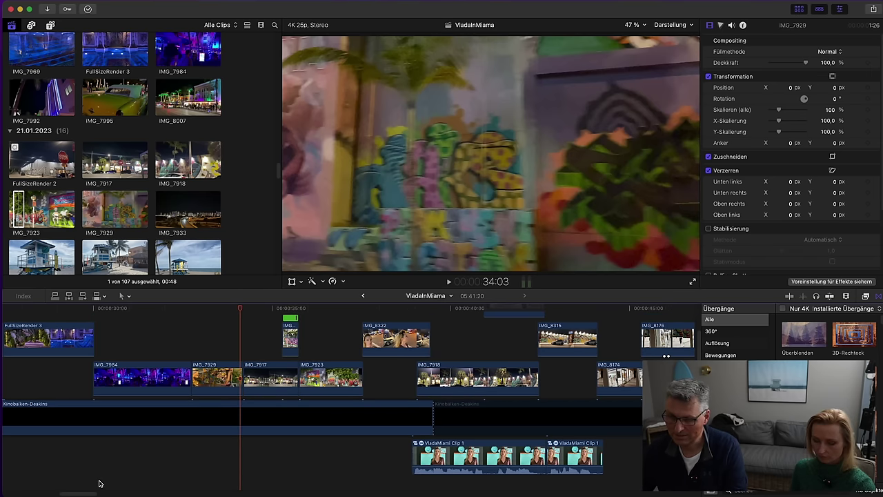
left_click_drag(92, 493, 65, 491)
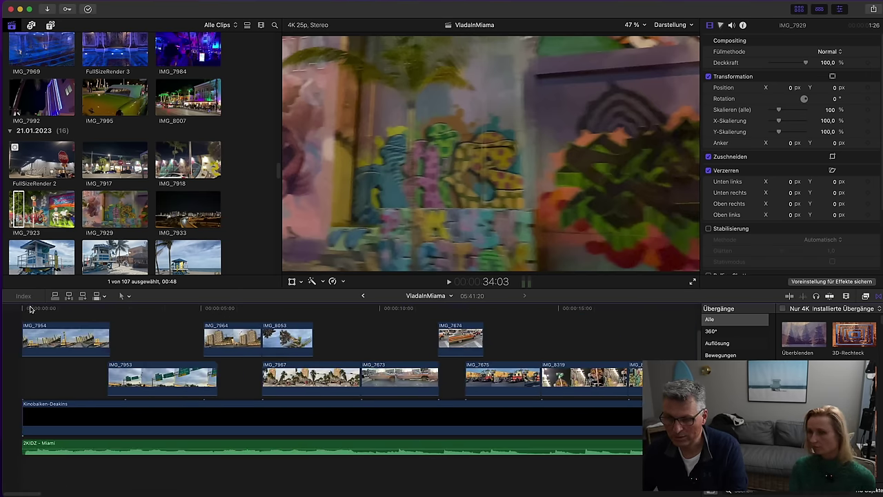
left_click_drag(28, 308, 30, 309)
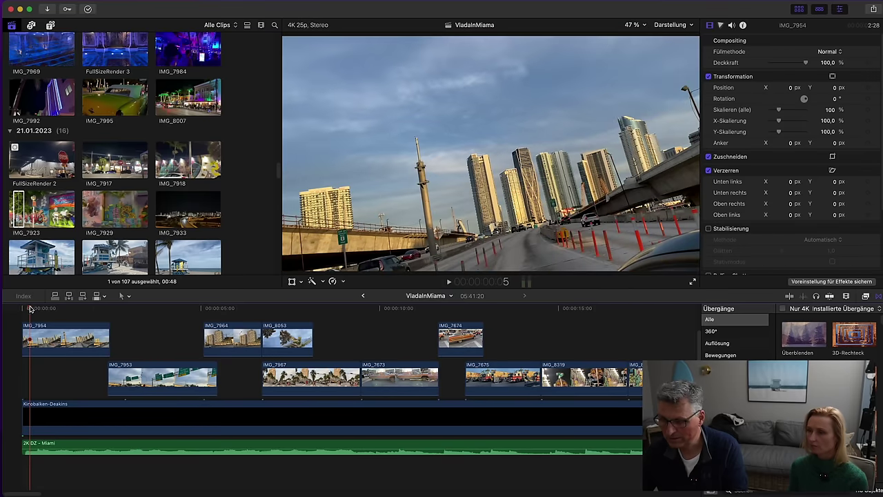
key("space")
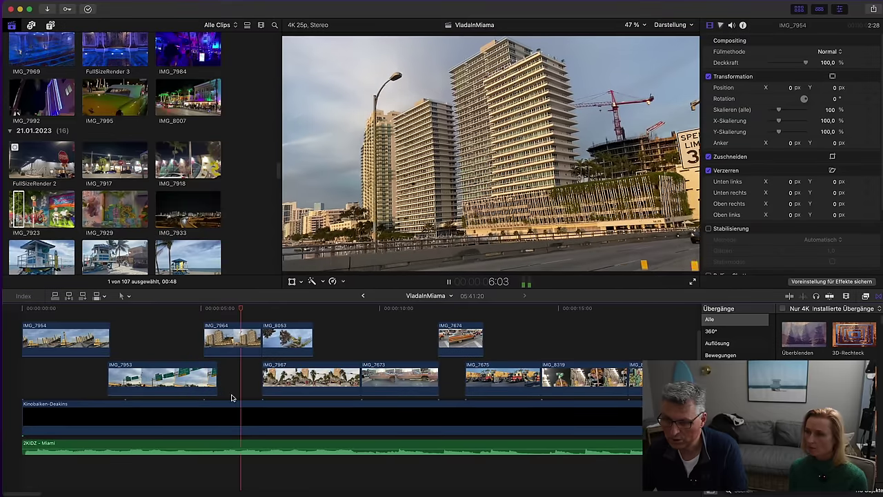
key("space")
left_click_drag(319, 310, 522, 334)
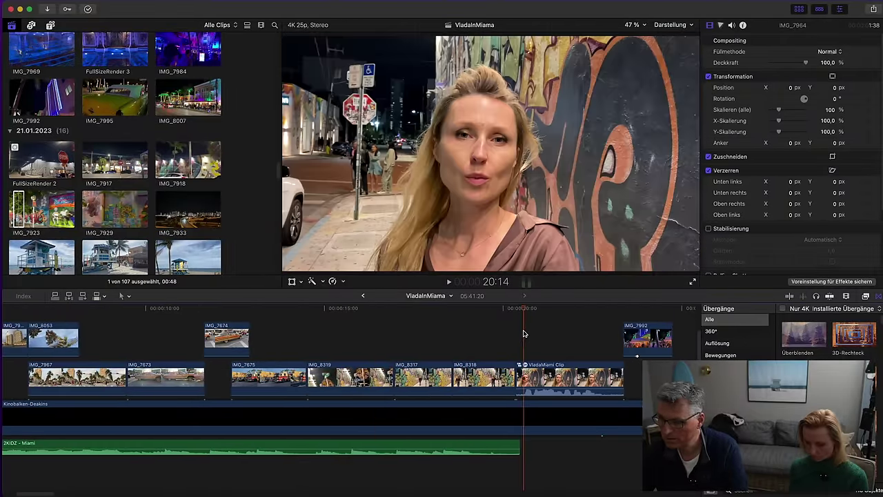
key("space")
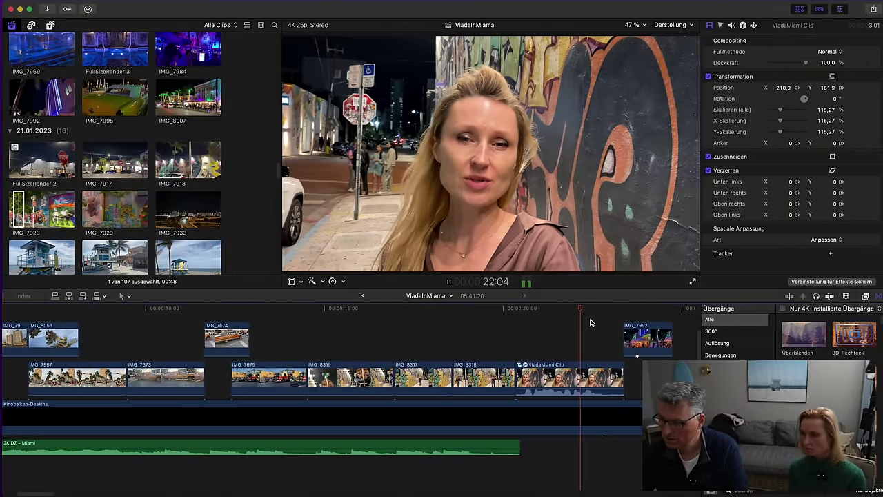
left_click_drag(618, 313, 653, 316)
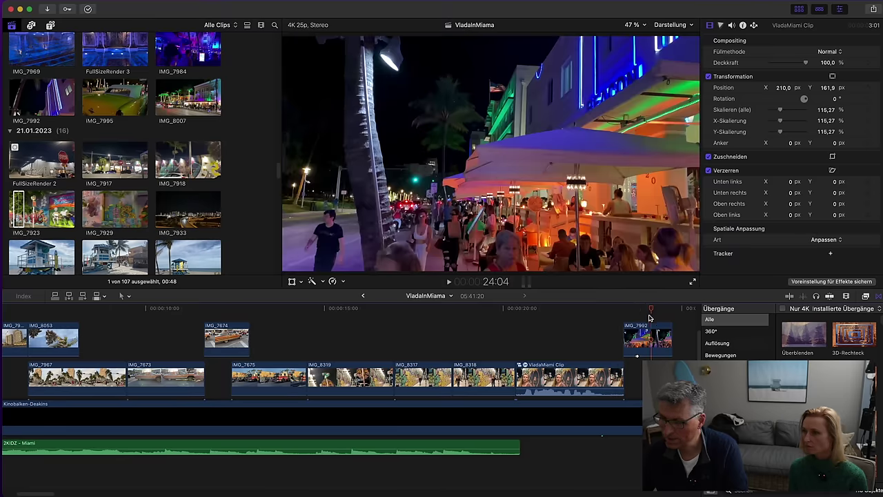
left_click(576, 309)
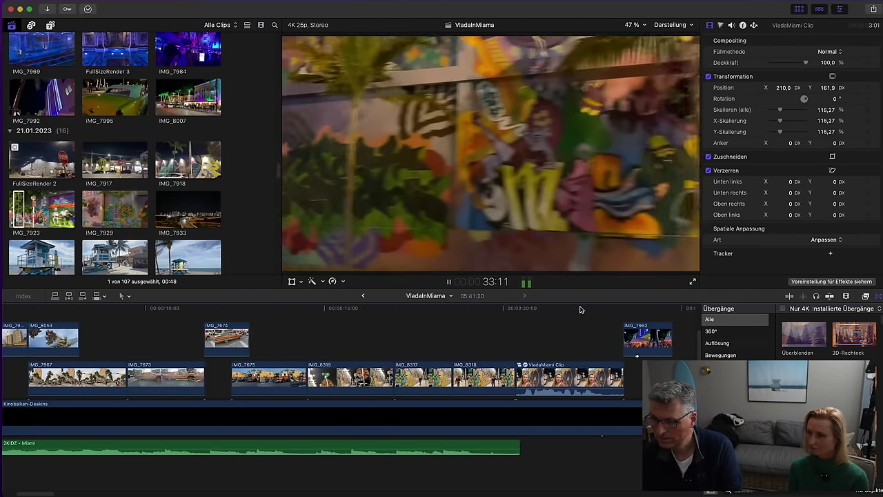
key("space")
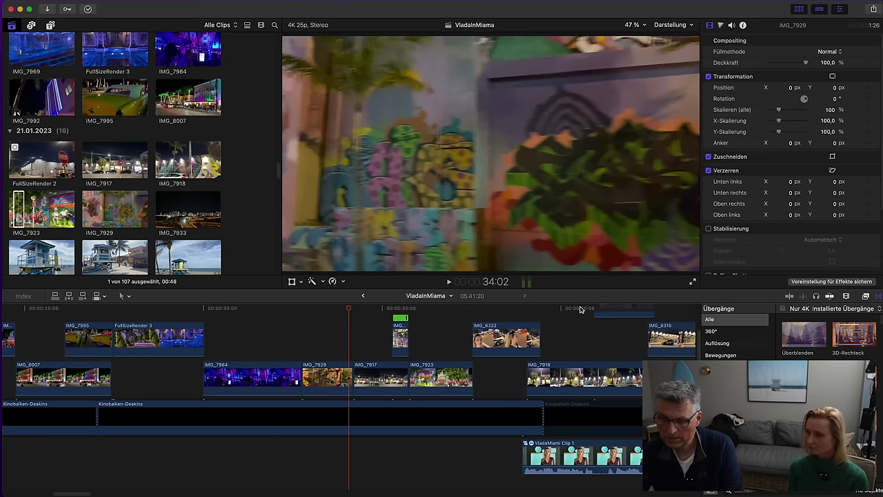
Shorten IMG_7984's end and move IMG_7923 into the gap, extending it to close it
left_click(210, 310)
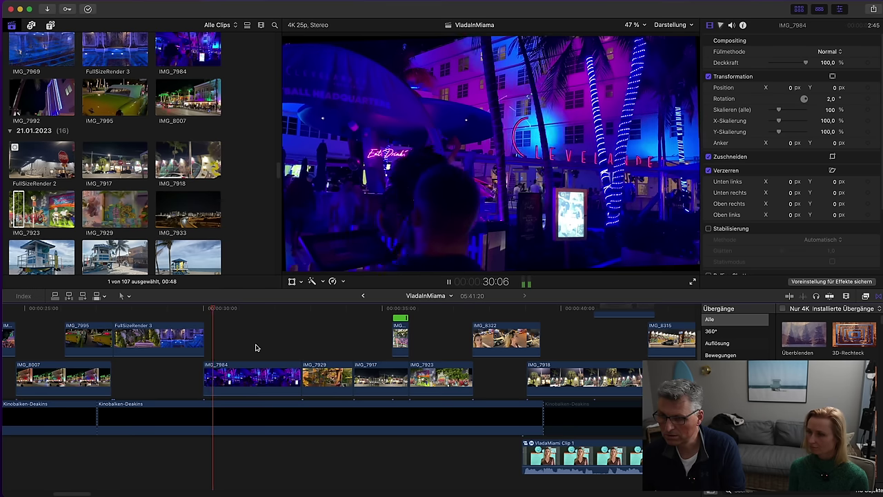
left_click_drag(297, 375, 257, 373)
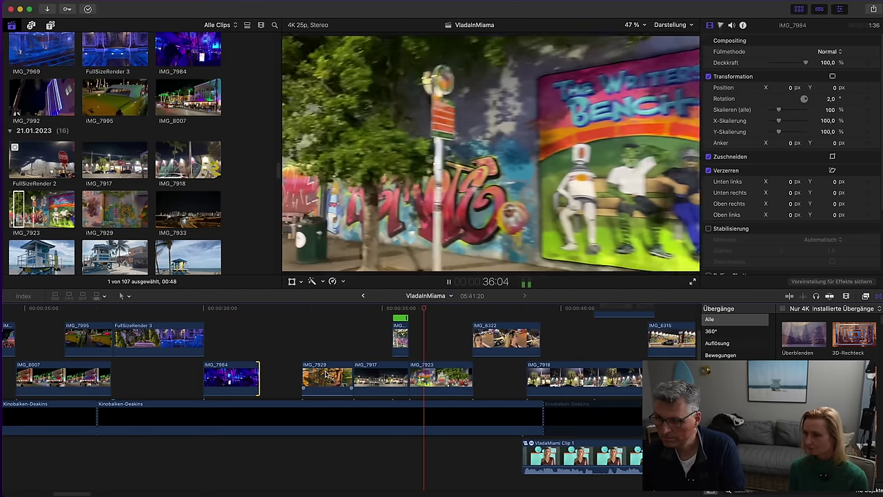
key("space")
left_click_drag(399, 343, 301, 376)
left_click(256, 339)
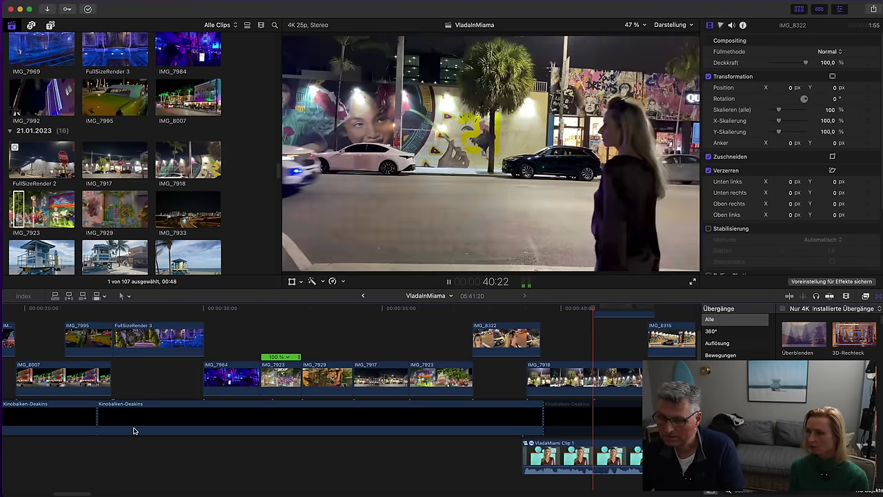
Move the lower VladaMiami Clip 1 up one lane and play back the section
left_click_drag(65, 493, 92, 492)
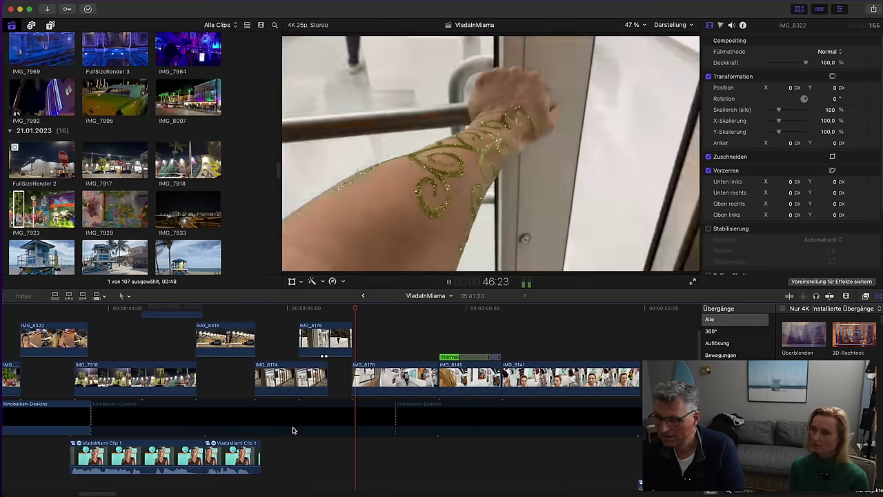
scroll(361, 422, "down", 4)
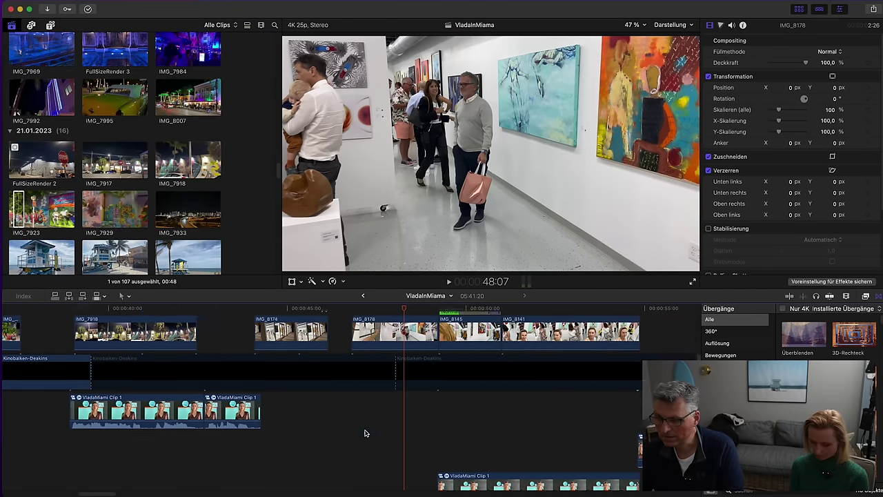
left_click_drag(462, 461, 419, 458)
key("space")
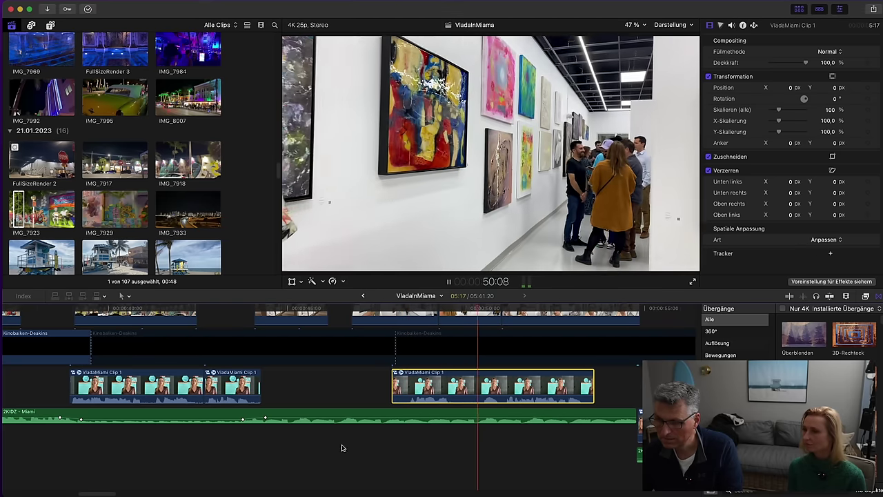
Trim the start of IMG_8136 later at the gallery painting shot
left_click_drag(109, 490, 116, 488)
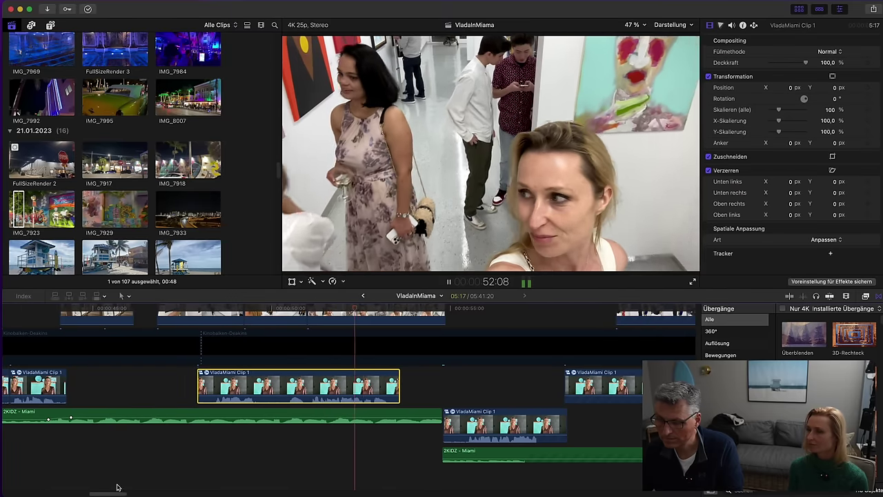
scroll(375, 452, "up", 3)
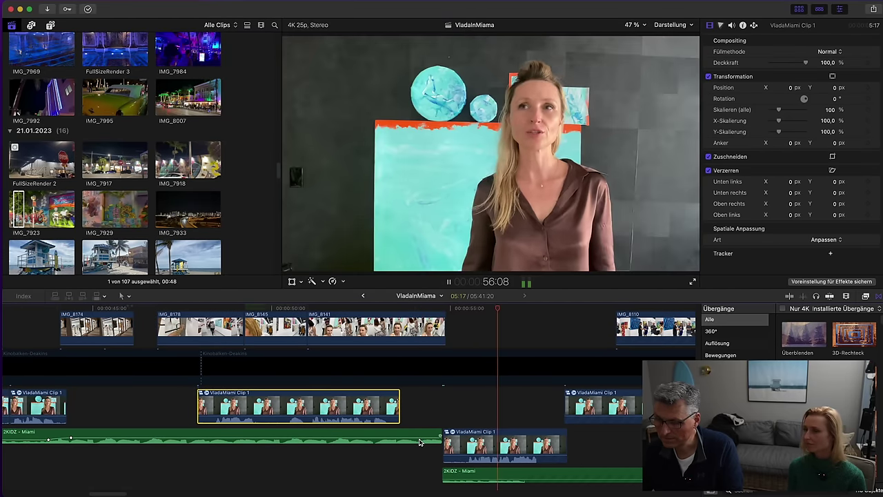
left_click_drag(118, 492, 143, 492)
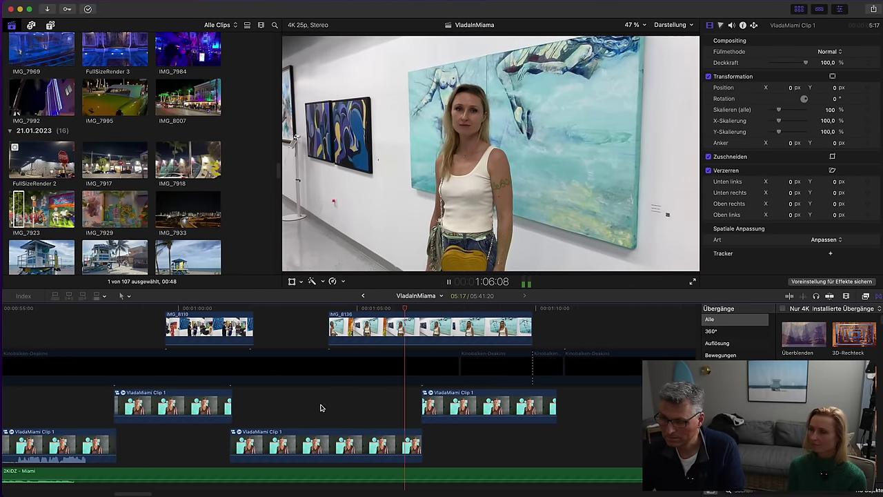
key("space")
left_click_drag(331, 329, 400, 329)
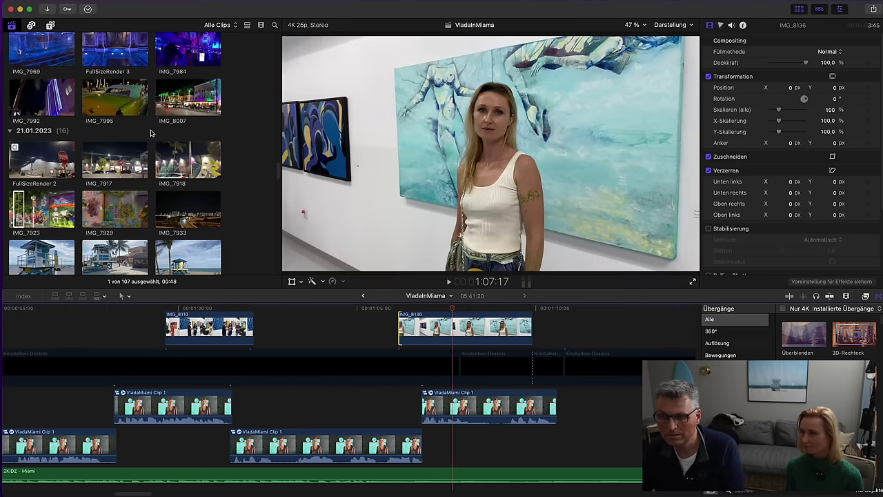
scroll(151, 133, "down", 15)
scroll(103, 191, "up", 20)
scroll(100, 143, "up", 10)
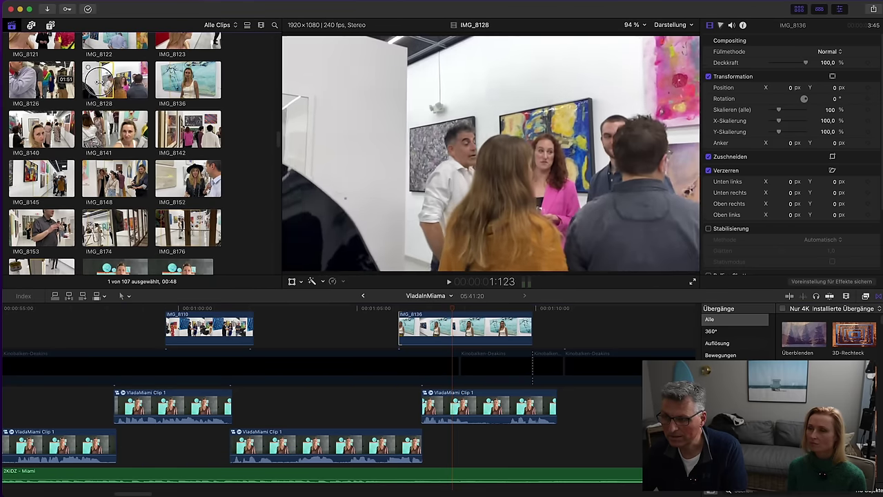
Add a range of IMG_8126 above the storyline, aligned with IMG_8136's start, and play the gallery section
left_click(102, 79)
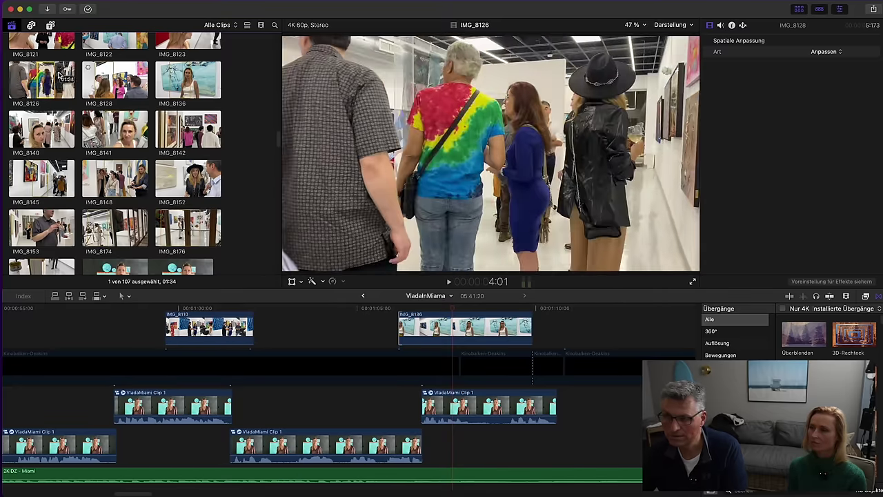
left_click_drag(53, 73, 333, 341)
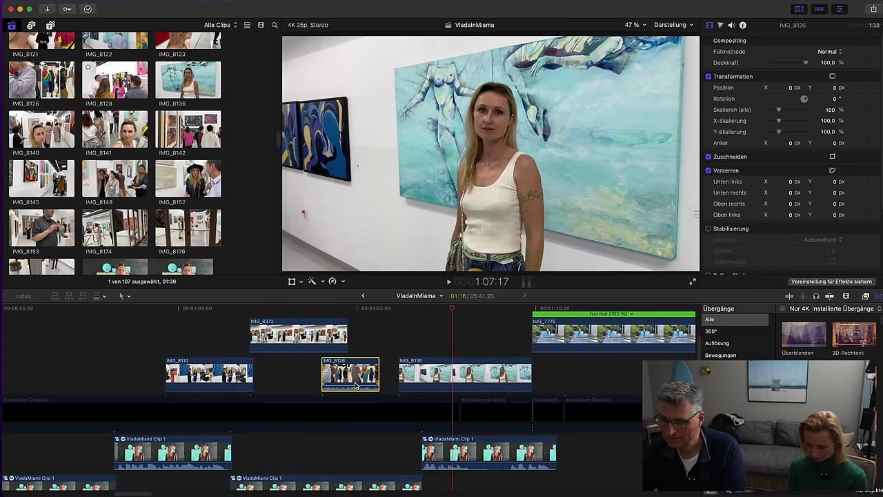
left_click_drag(352, 376, 422, 338)
left_click_drag(342, 309, 329, 310)
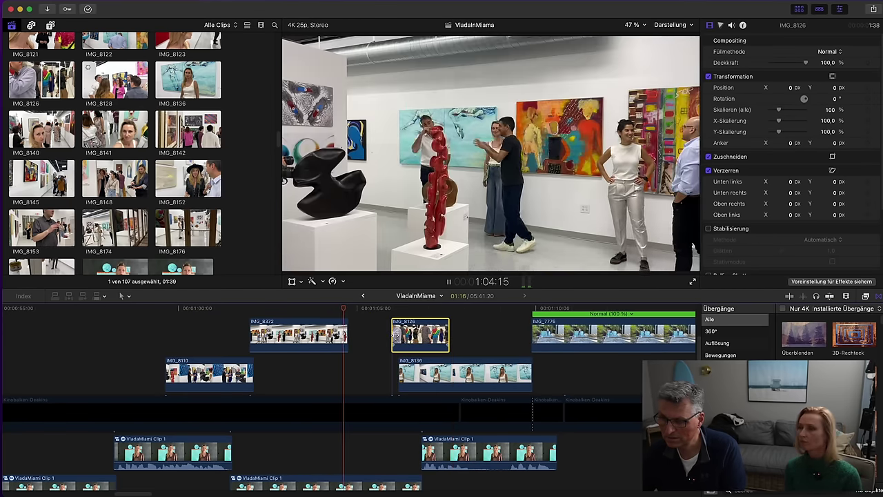
left_click_drag(405, 332, 406, 331)
left_click(461, 341)
key("space")
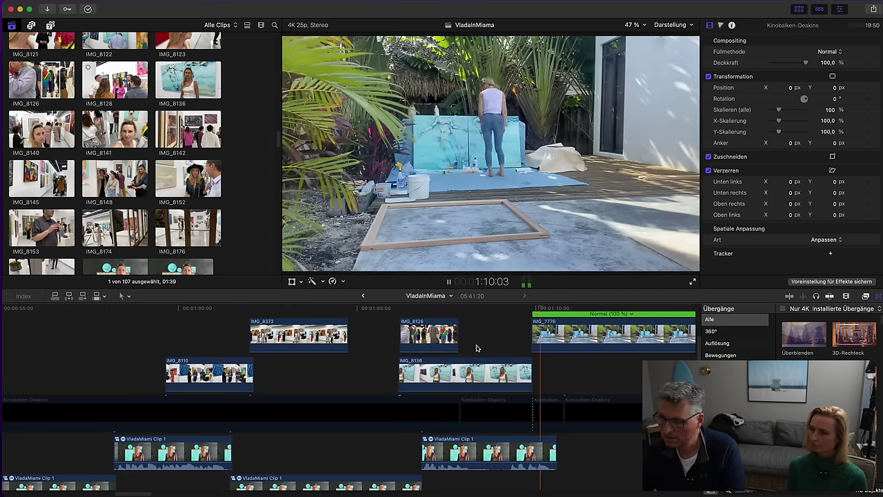
Move IMG_7776 down beside IMG_8136 and shift IMG_8136 right to meet it
left_click(542, 331)
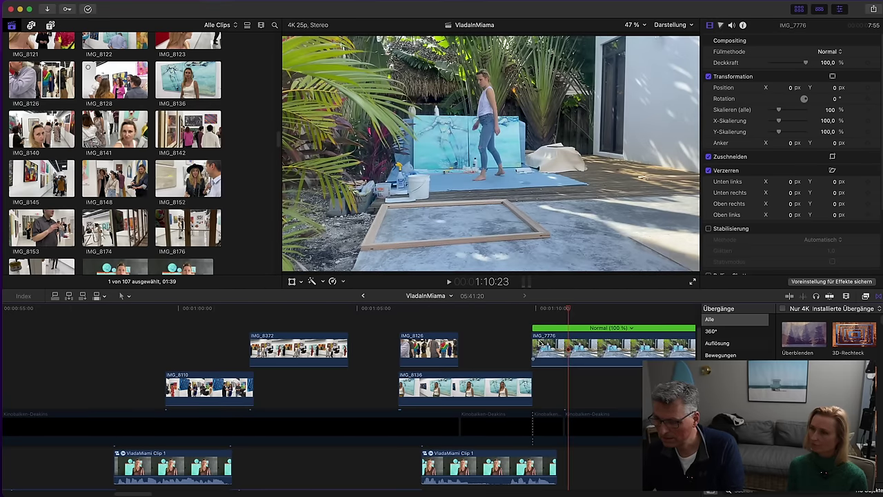
left_click_drag(536, 341, 563, 380)
left_click(502, 390)
left_click_drag(503, 391, 527, 390)
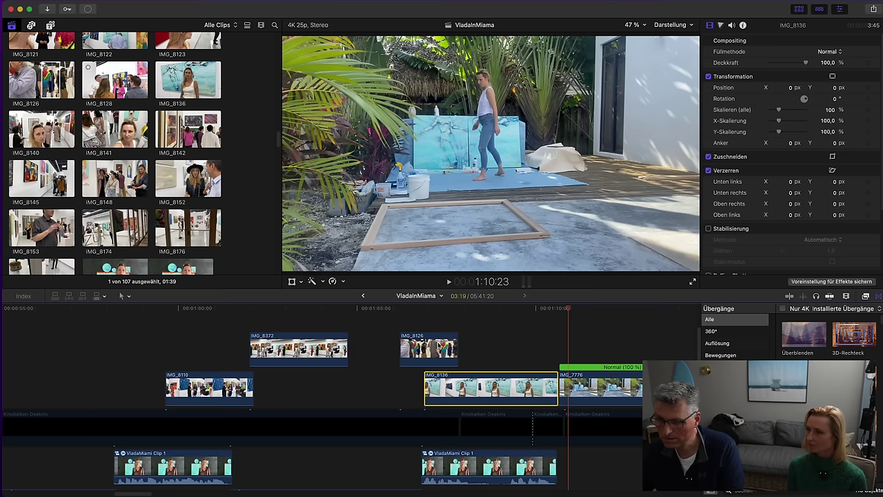
left_click(424, 328)
key("space")
left_click(433, 332)
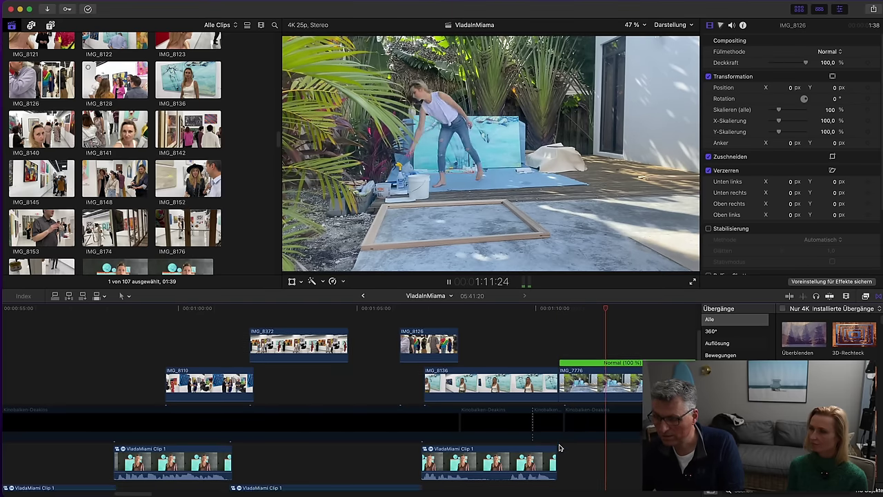
scroll(573, 432, "down", 3)
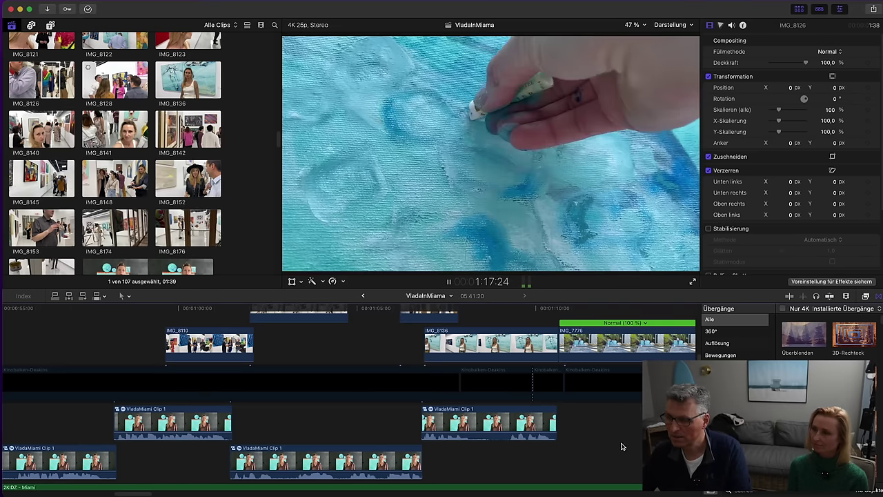
key("space")
scroll(474, 442, "right", 5)
scroll(400, 445, "down", 2)
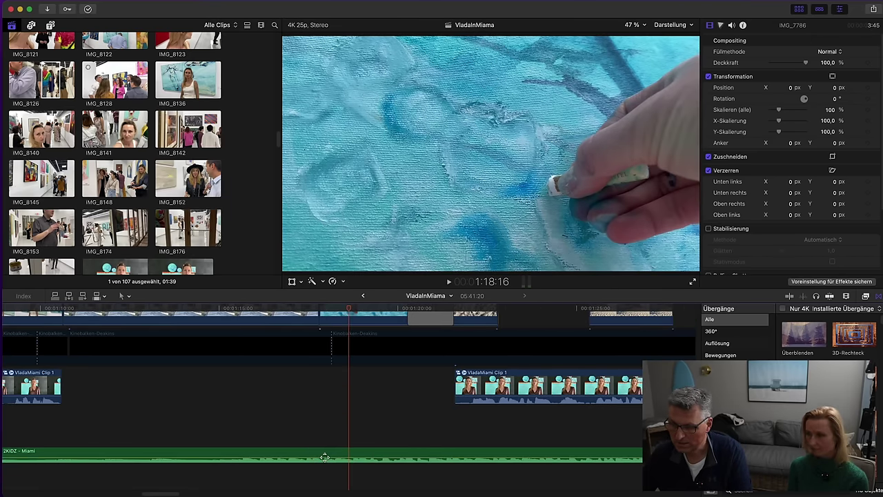
key("space")
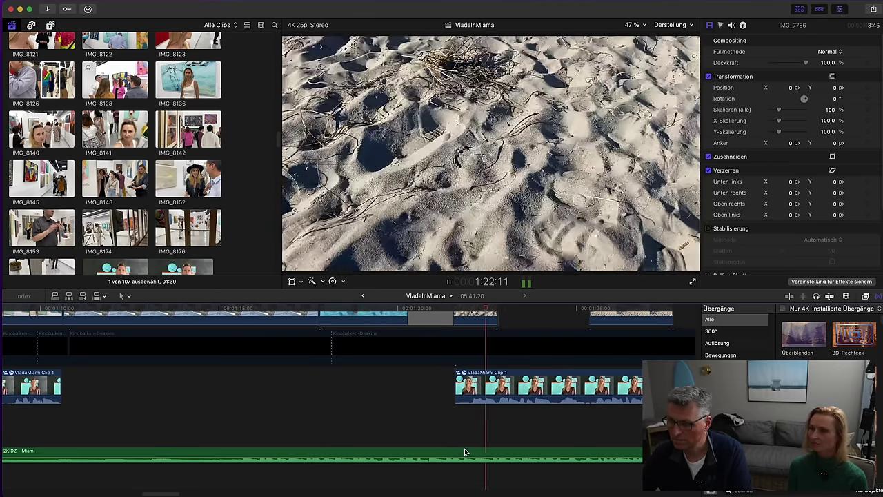
left_click(467, 457)
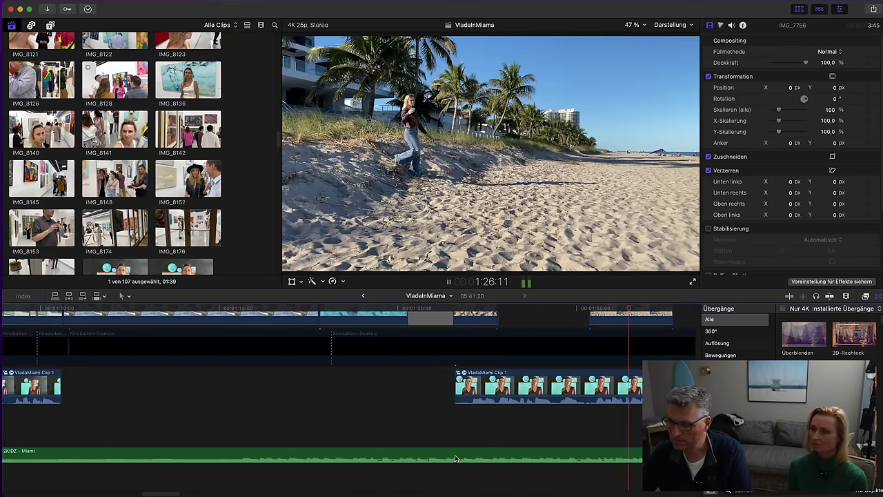
left_click_drag(178, 490, 198, 492)
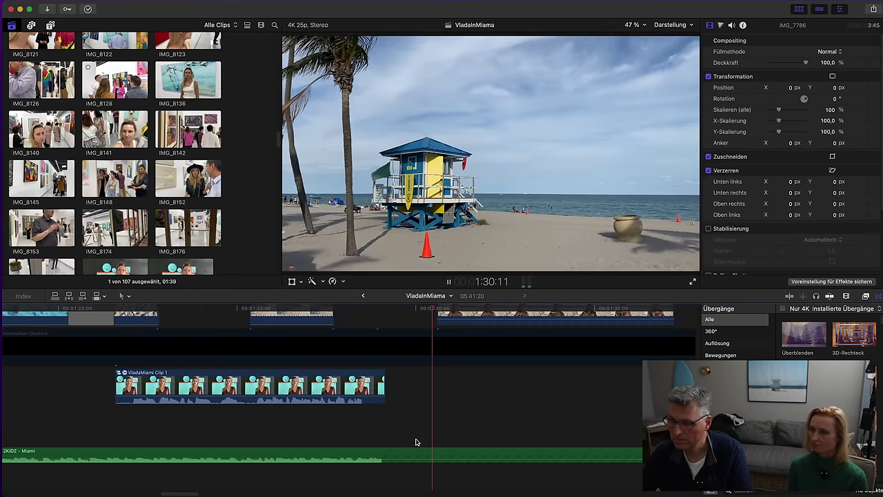
key("space")
scroll(432, 376, "up", 3)
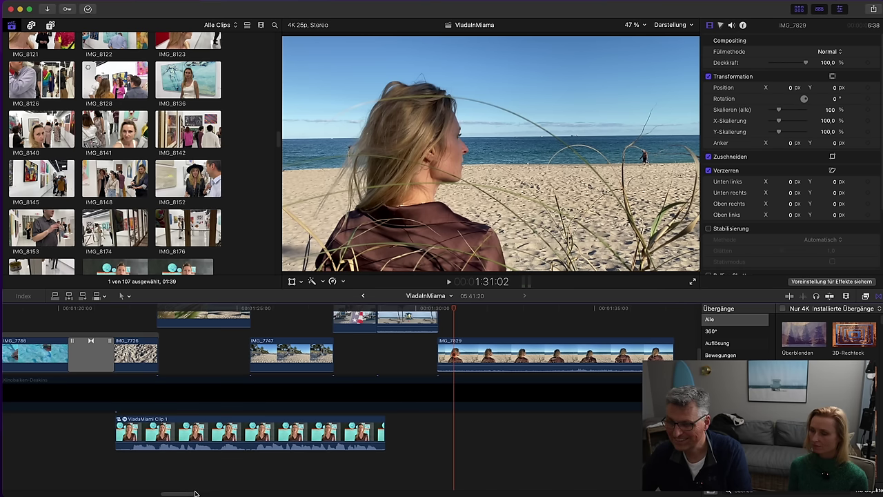
scroll(197, 491, "right", 10)
scroll(228, 476, "down", 3)
left_click_drag(206, 495, 341, 492)
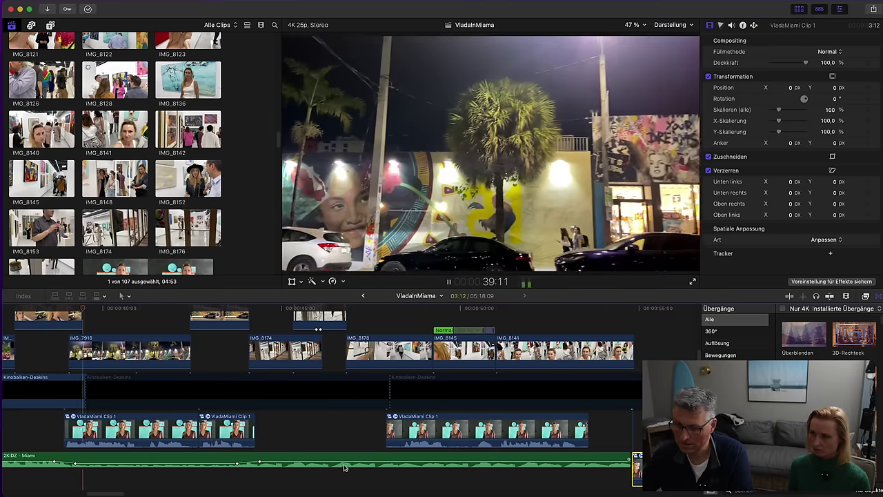
Lower the 2KIDZ - Miami music under the dialogue to -15 dB, then -19 dB
left_click_drag(343, 461, 345, 462)
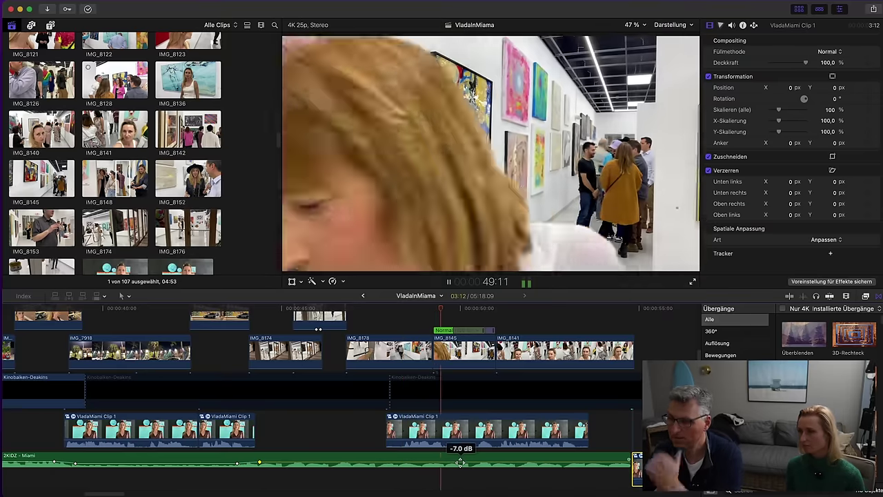
left_click_drag(461, 464, 460, 465)
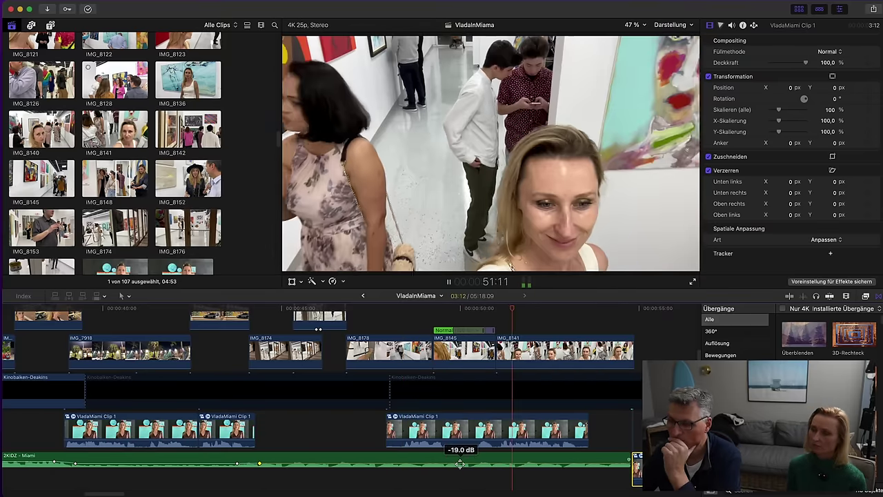
left_click_drag(115, 493, 137, 494)
left_click_drag(140, 492, 143, 493)
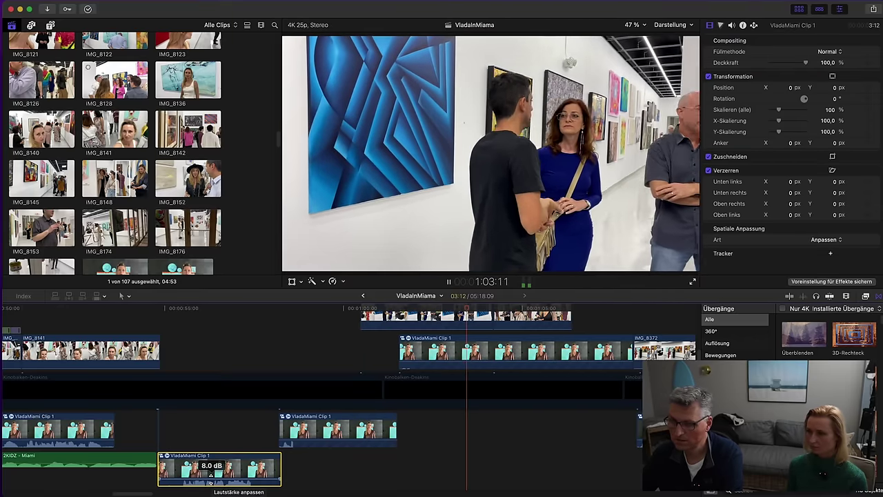
left_click_drag(150, 494, 176, 494)
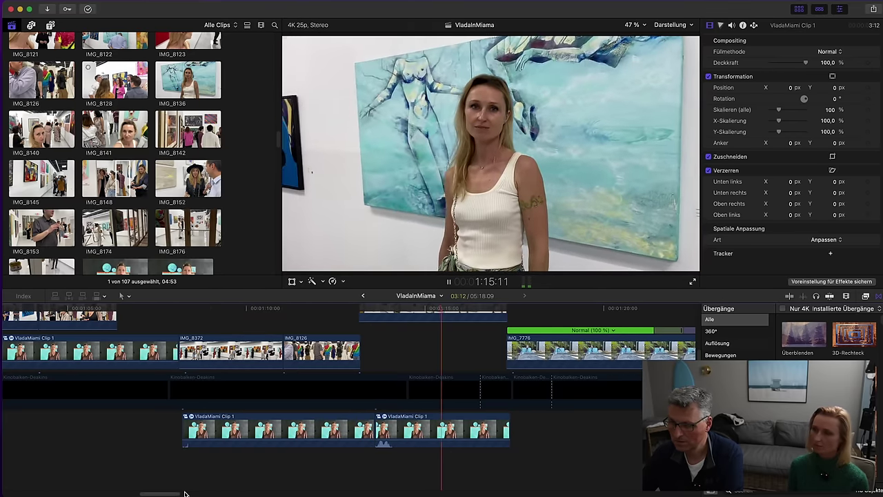
left_click_drag(177, 490, 185, 490)
scroll(233, 469, "down", 3)
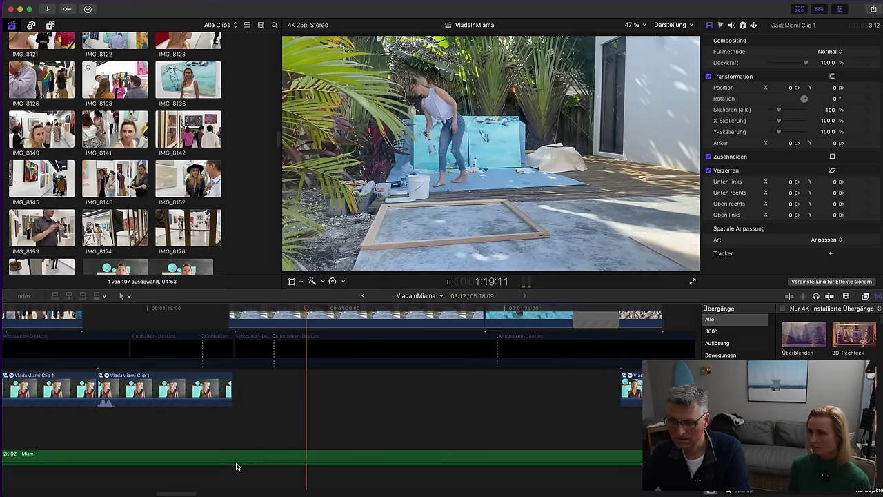
With the Range Selection tool, mark a range on the music and set it to -24 dB
left_click(130, 297)
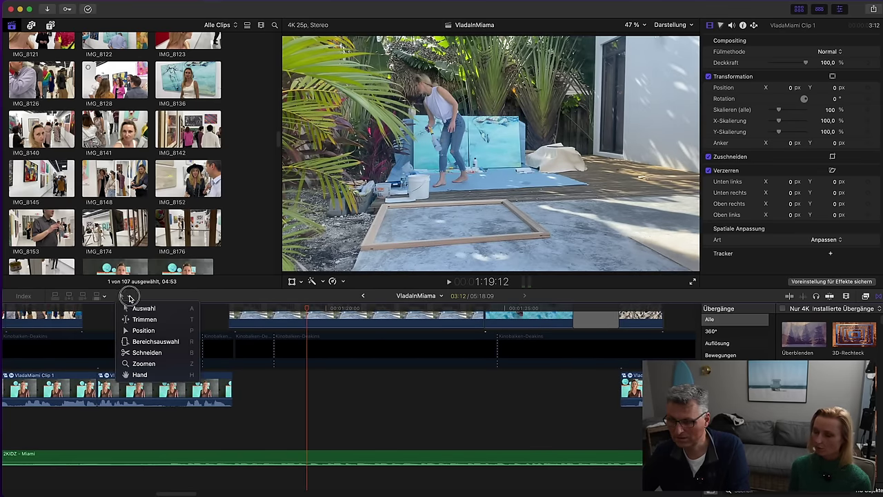
left_click(143, 342)
left_click_drag(227, 457, 348, 460)
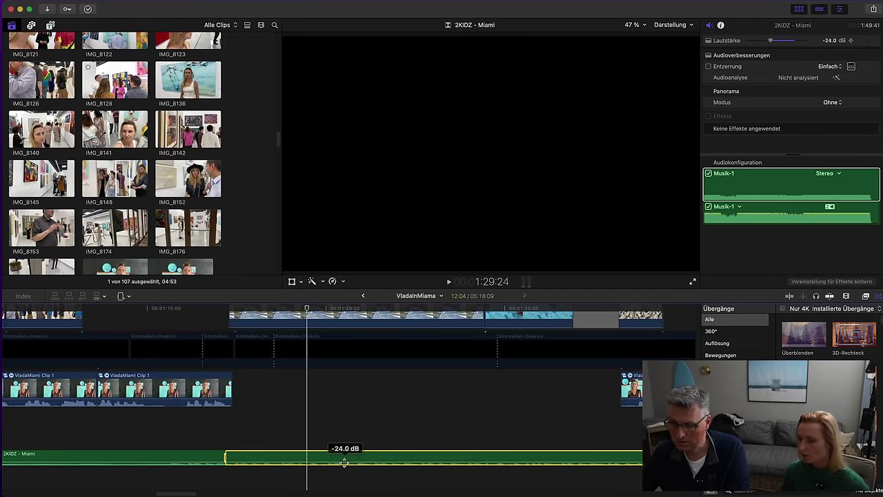
left_click(345, 462)
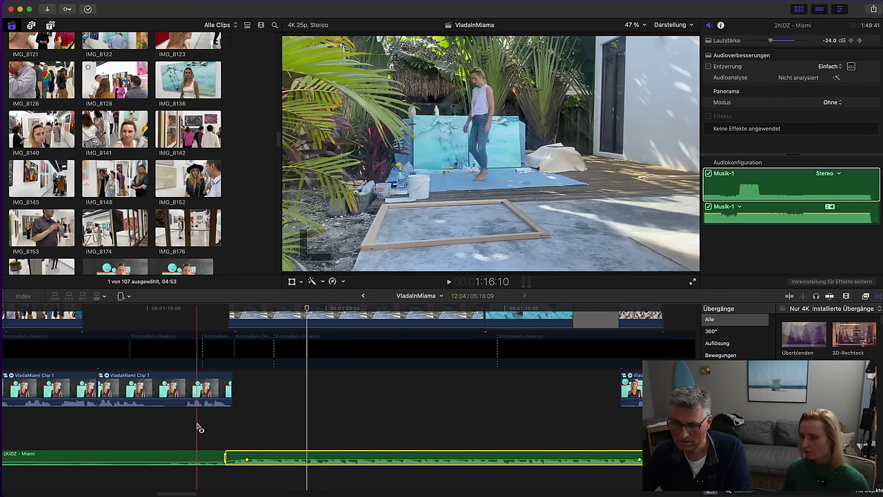
left_click(198, 429)
key("space")
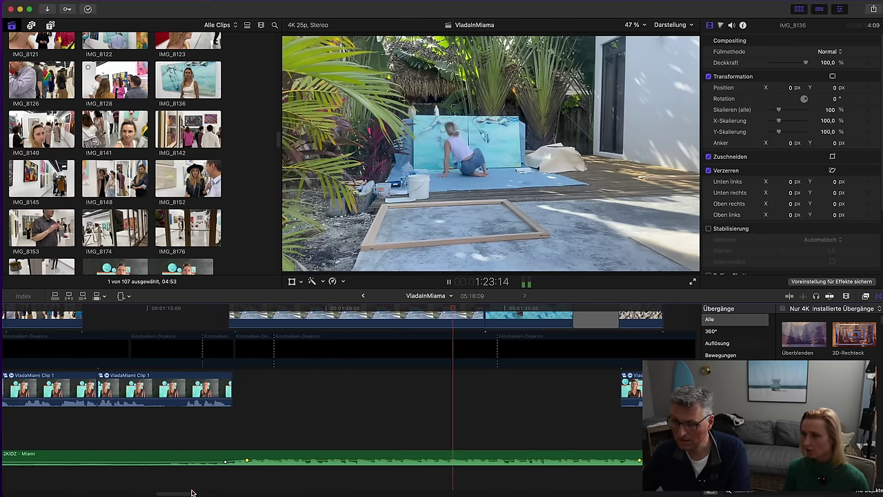
Reposition the music's -24 dB volume keyframe and place the playhead at 1:55
scroll(192, 490, "right", 5)
mouse_move(538, 464)
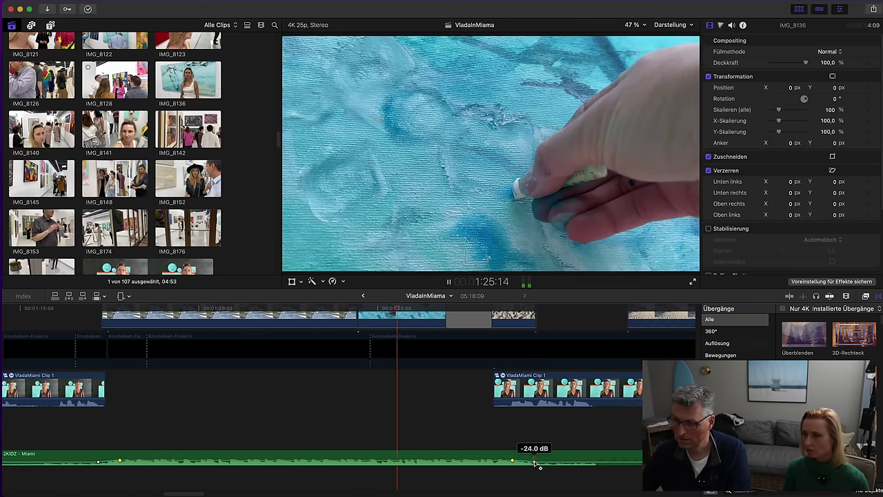
left_click_drag(538, 465, 547, 462)
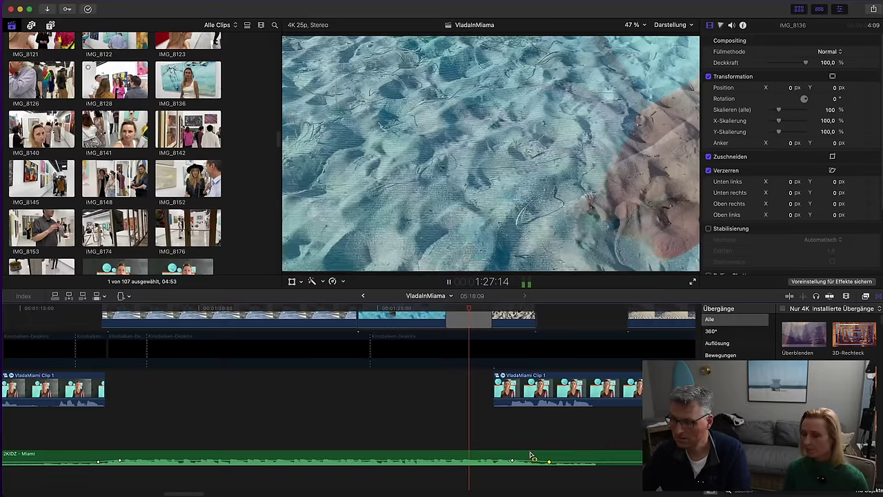
left_click_drag(175, 493, 215, 492)
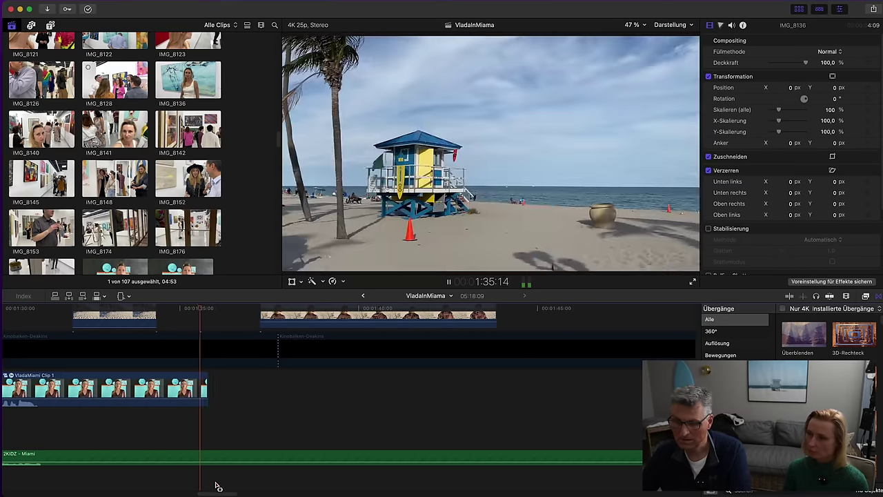
left_click_drag(219, 492, 257, 493)
left_click(270, 425)
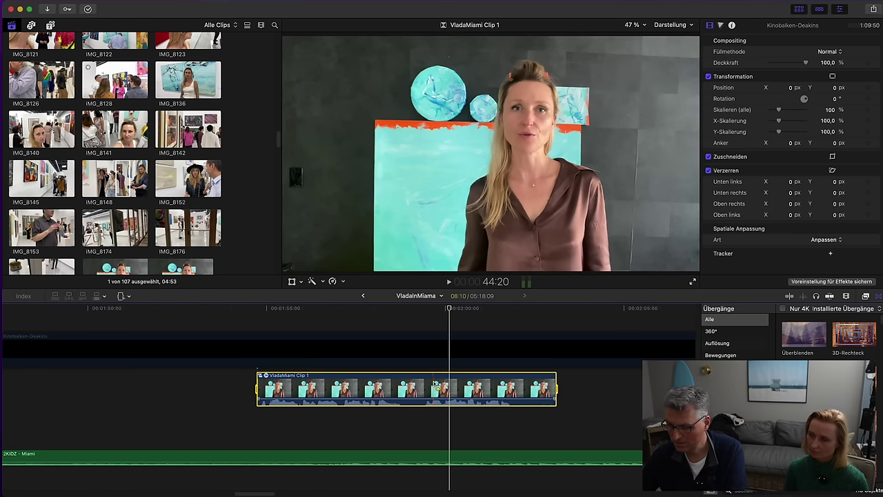
Delete the selected VladaMiami Clip 1 and play back from the skimmed position
key("Delete")
left_click_drag(264, 490, 266, 491)
left_click_drag(325, 492, 405, 490)
key("space")
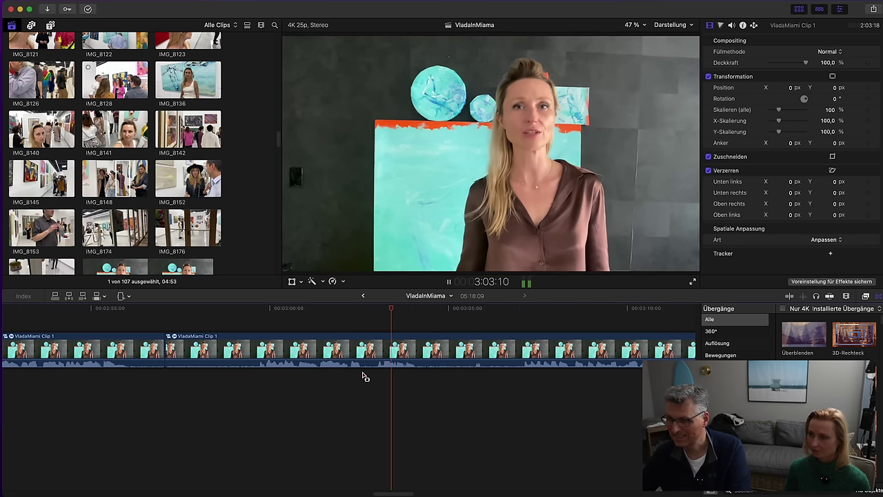
key("space")
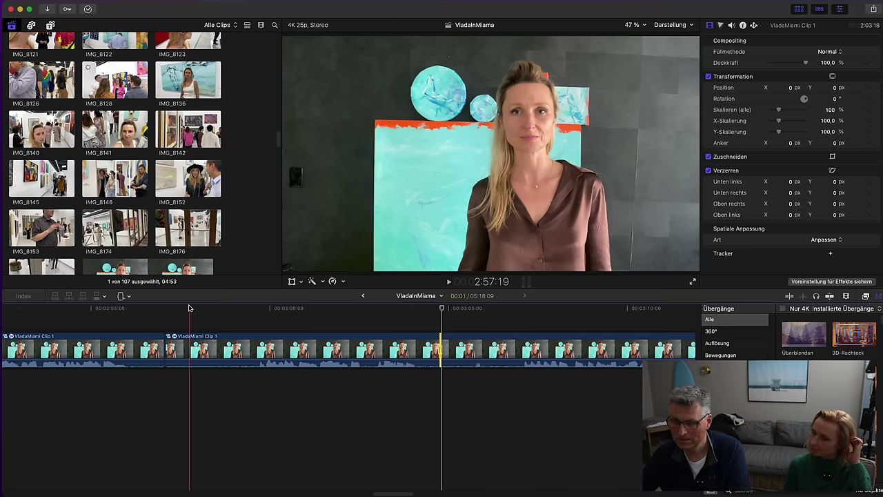
Switch back to the standard Select tool and select the VladaMiami Clip 1 section
left_click(129, 297)
left_click(136, 309)
left_click(372, 354)
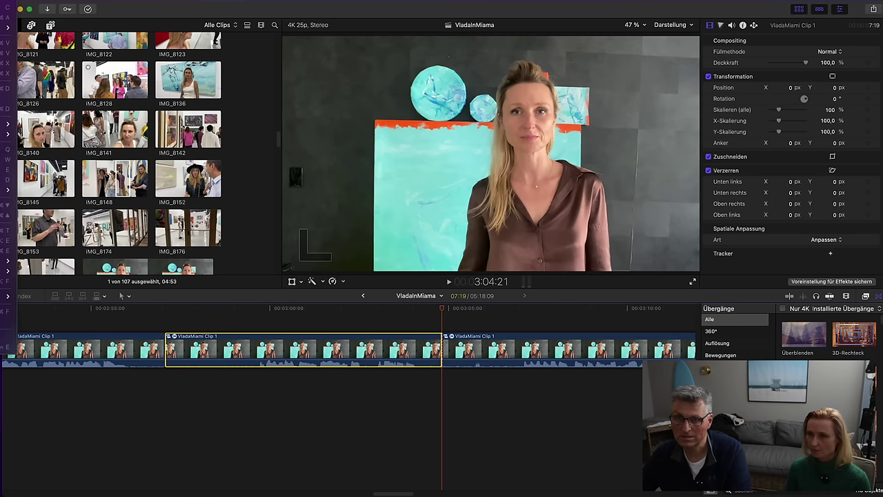
left_click_drag(387, 494, 332, 494)
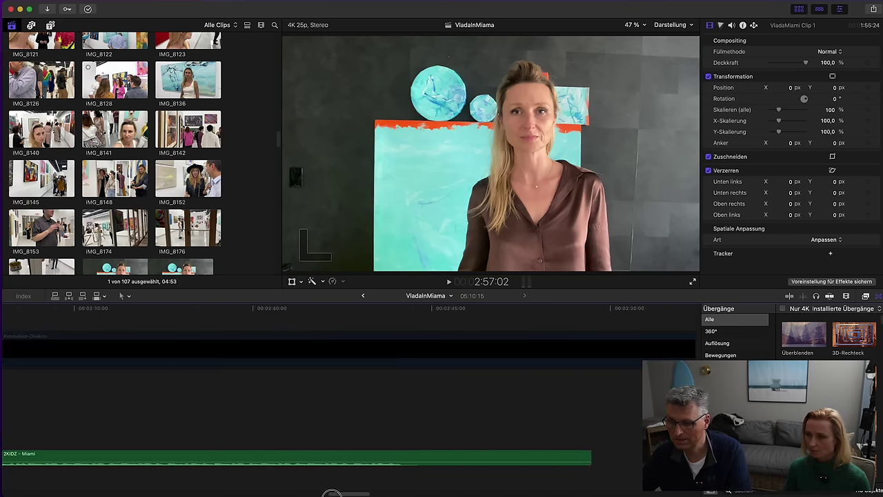
left_click_drag(258, 495, 218, 494)
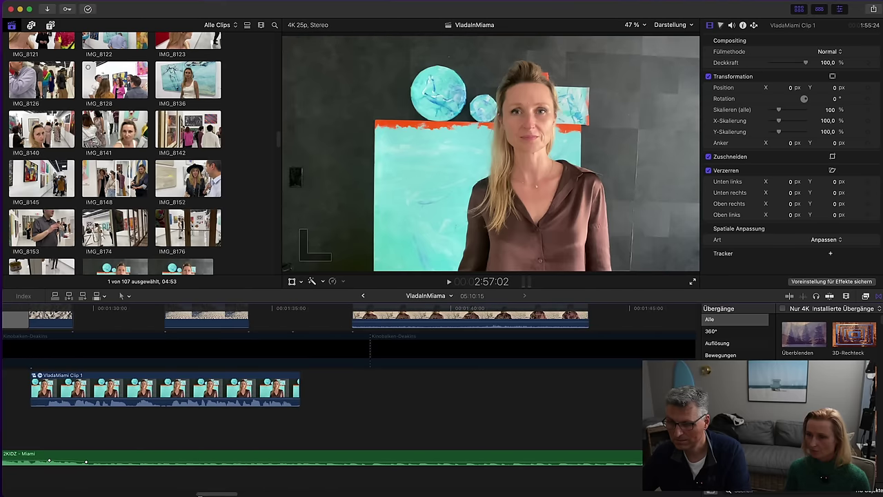
Drop a copy of VladaInMiami Clip 1 over the beach shot, then shift it earlier below the storyline
left_click(378, 422)
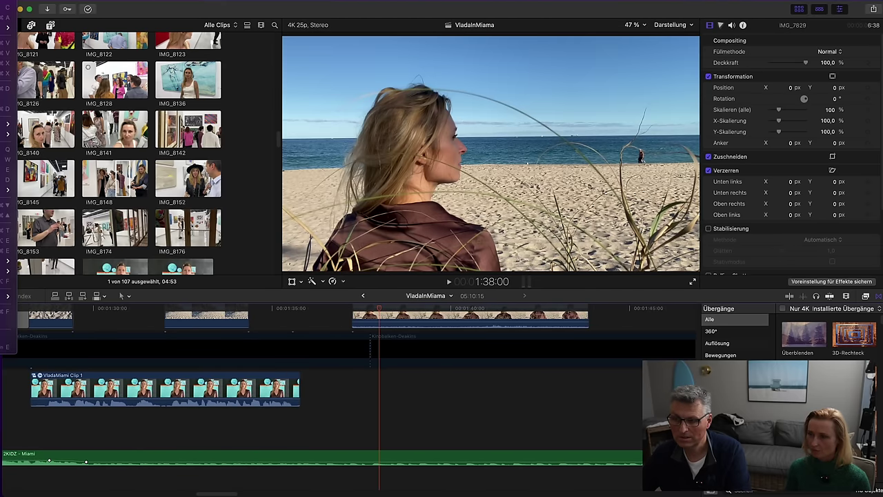
left_click_drag(262, 345, 389, 422)
key("space")
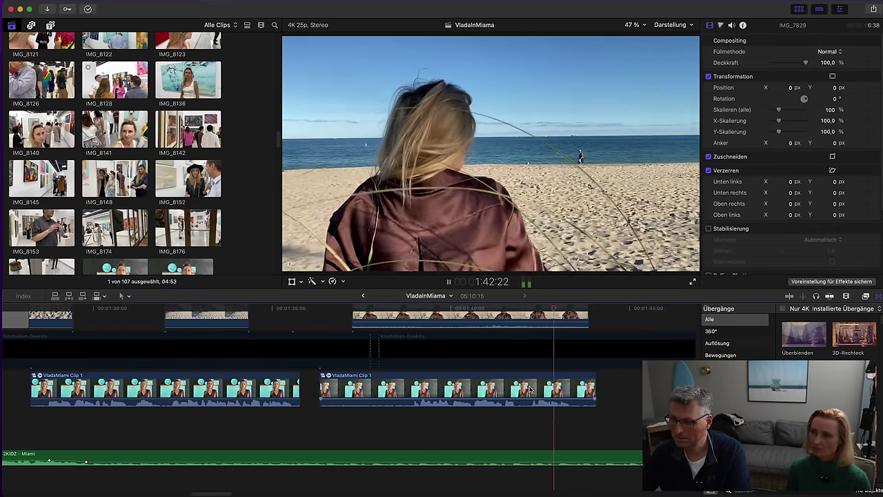
left_click_drag(535, 390, 439, 427)
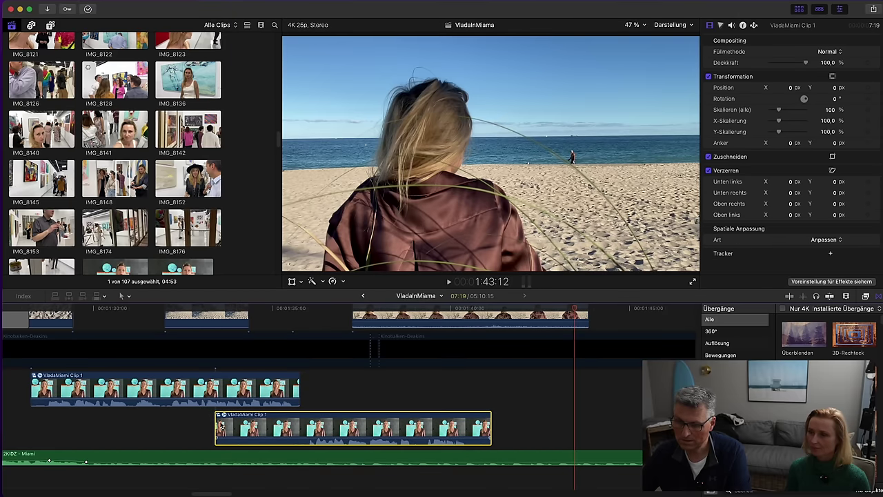
left_click(282, 322)
key("space")
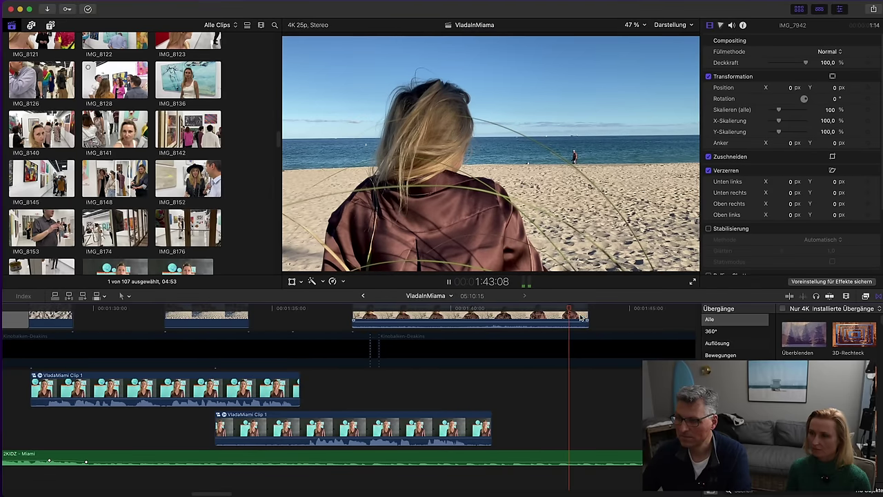
Lengthen the end of the IMG_7829 beach clip slightly in the timeline
left_click_drag(587, 312, 614, 318)
scroll(127, 218, "up", 10)
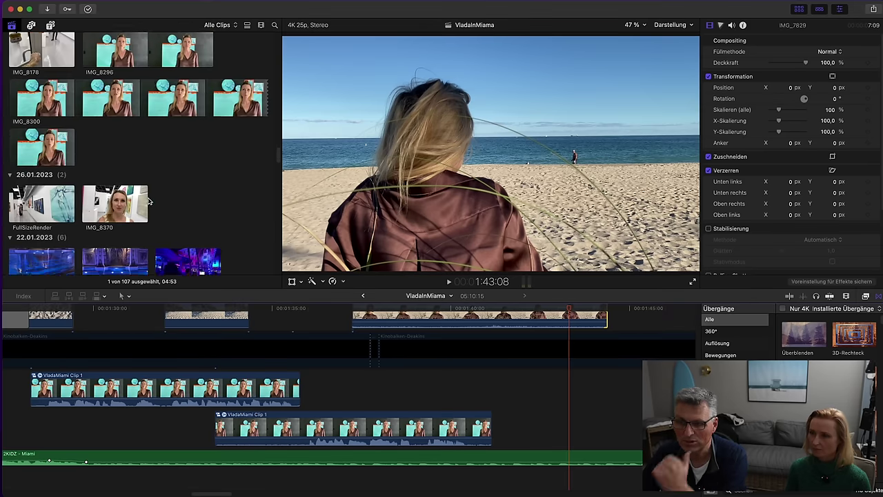
scroll(126, 218, "down", 2)
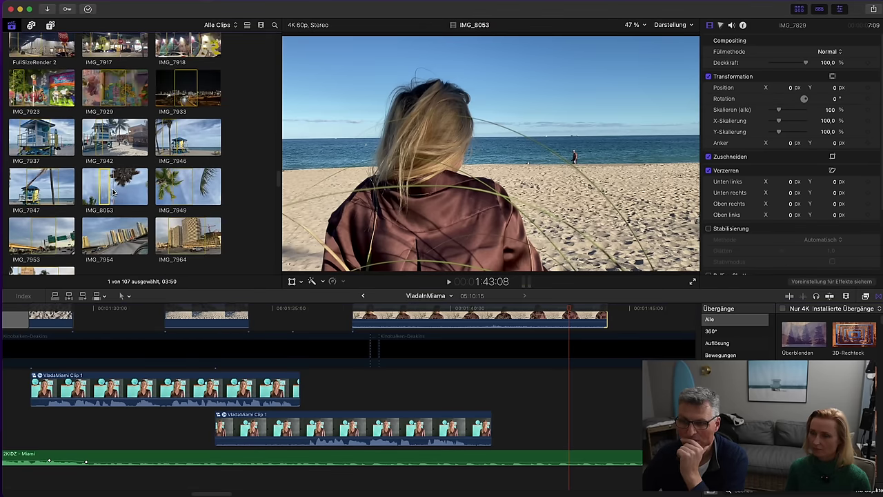
Preview the palm-tree clip IMG_8053 and the lifeguard tower clip IMG_7942 in the browser
left_click(114, 192)
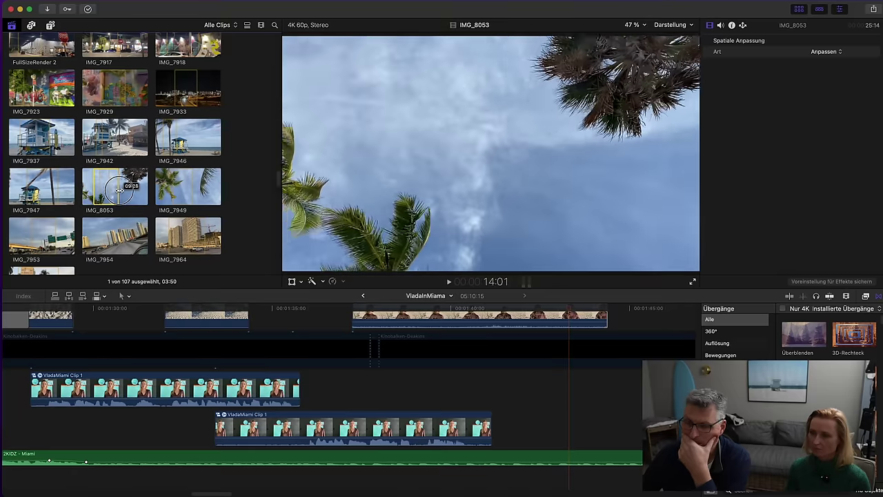
scroll(14, 197, "down", 2)
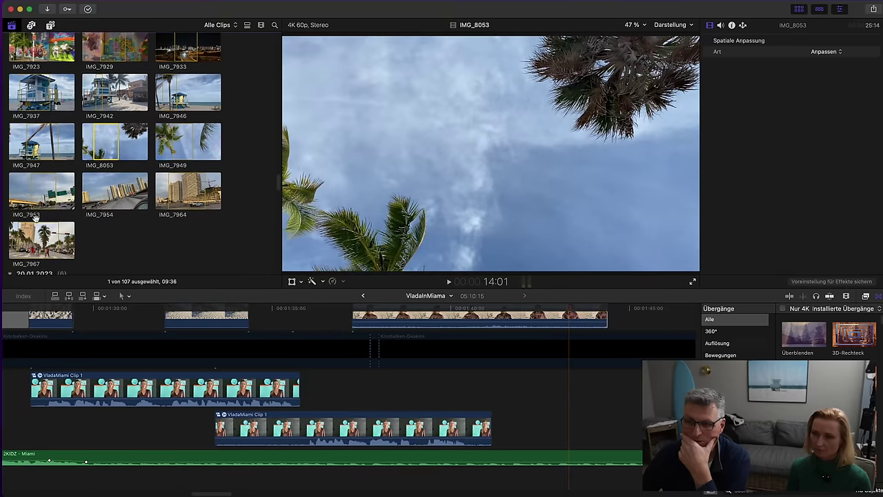
scroll(35, 218, "down", 1)
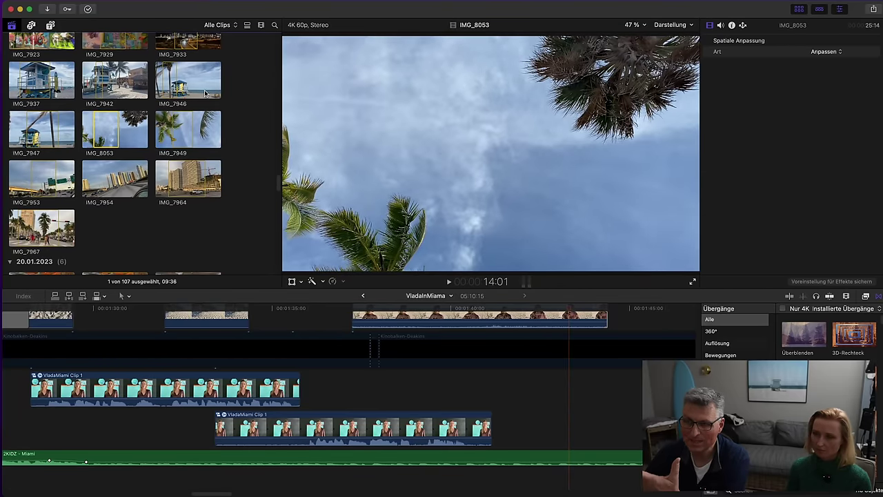
left_click(134, 82)
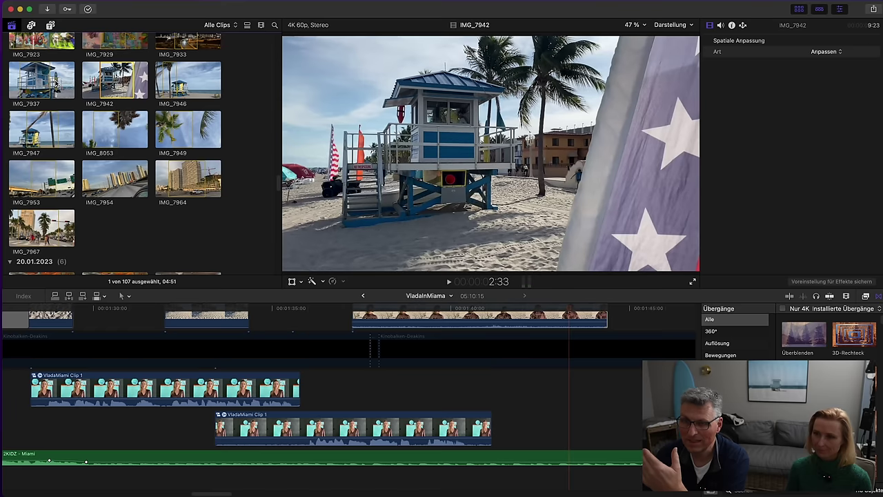
scroll(103, 141, "down", 1)
scroll(176, 193, "down", 15)
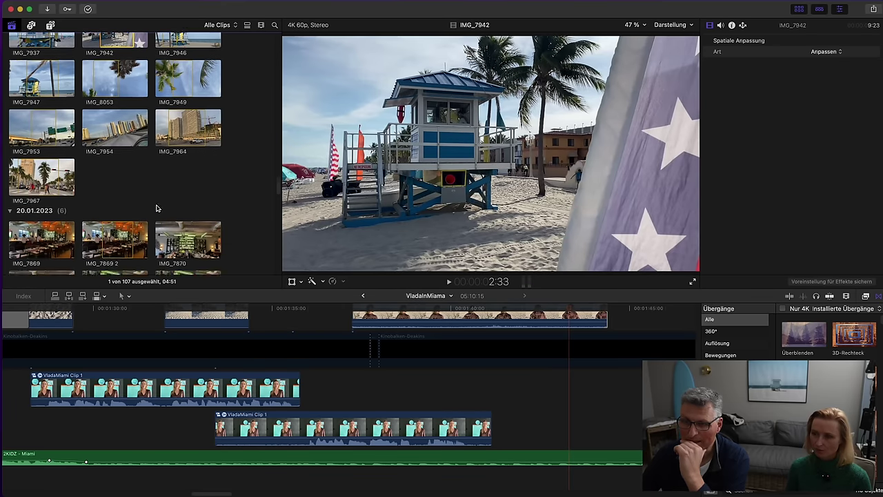
scroll(149, 222, "up", 5)
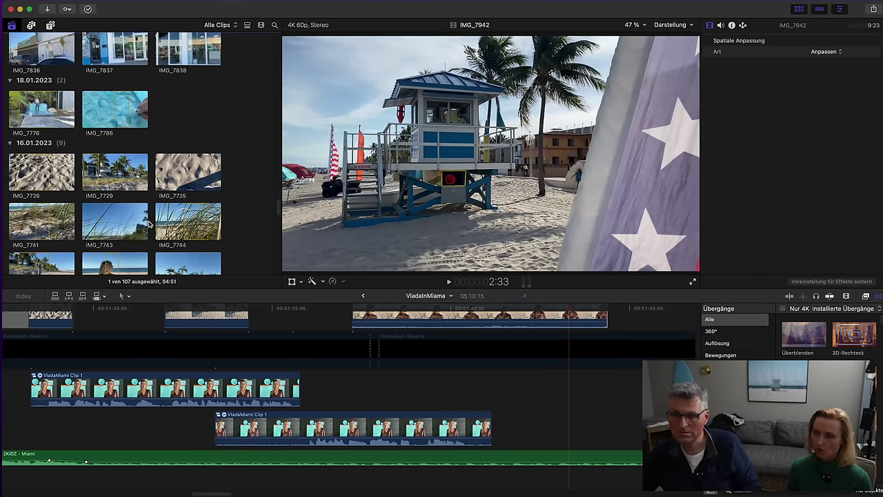
scroll(137, 206, "up", 3)
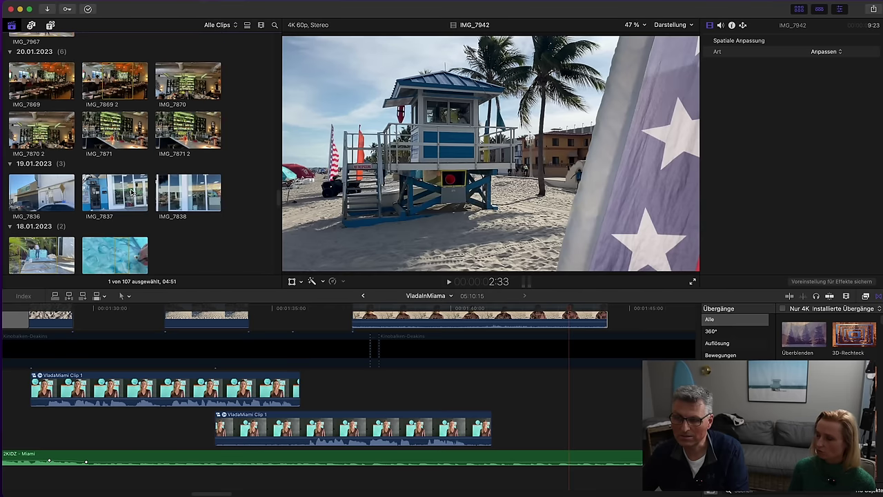
Preview the bar, street, storefront and gallery clips IMG_7871–IMG_7838, then the palm-lined road IMG_7759
left_click(187, 149)
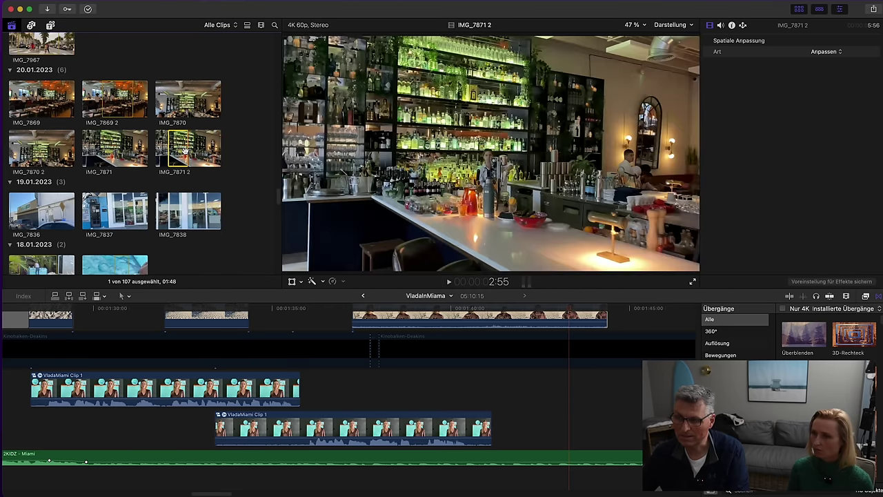
left_click(106, 149)
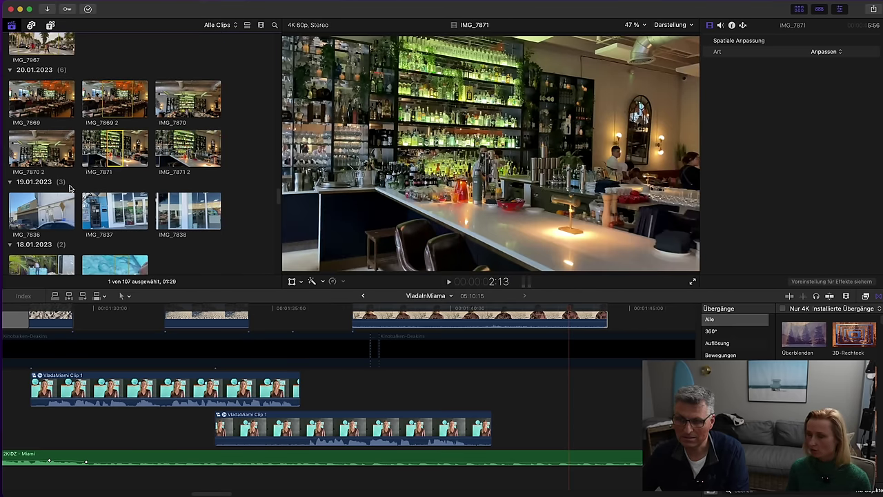
left_click(47, 205)
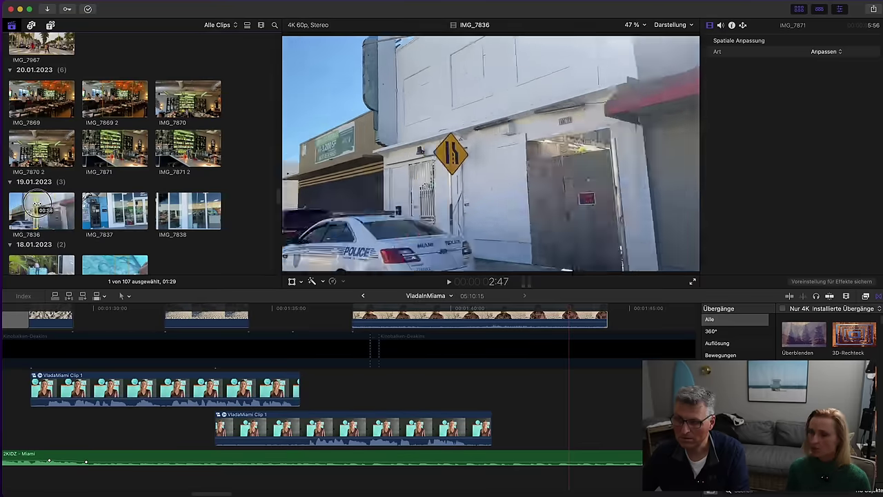
left_click(104, 216)
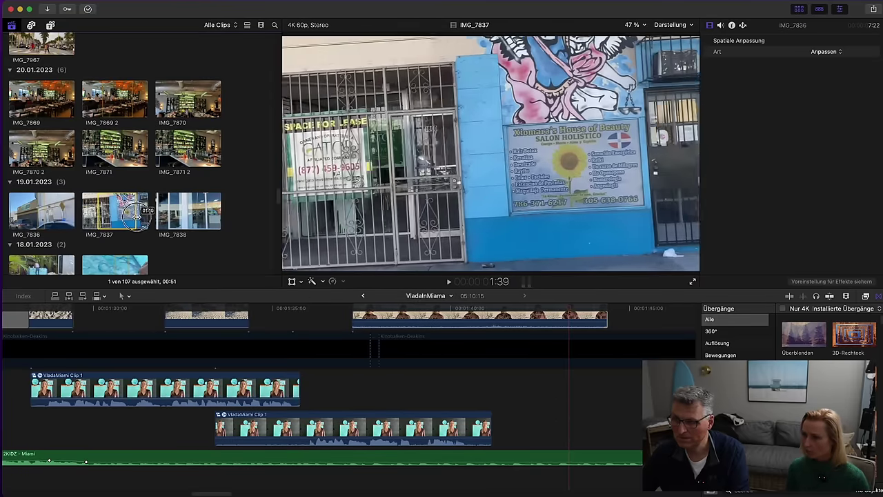
left_click(169, 221)
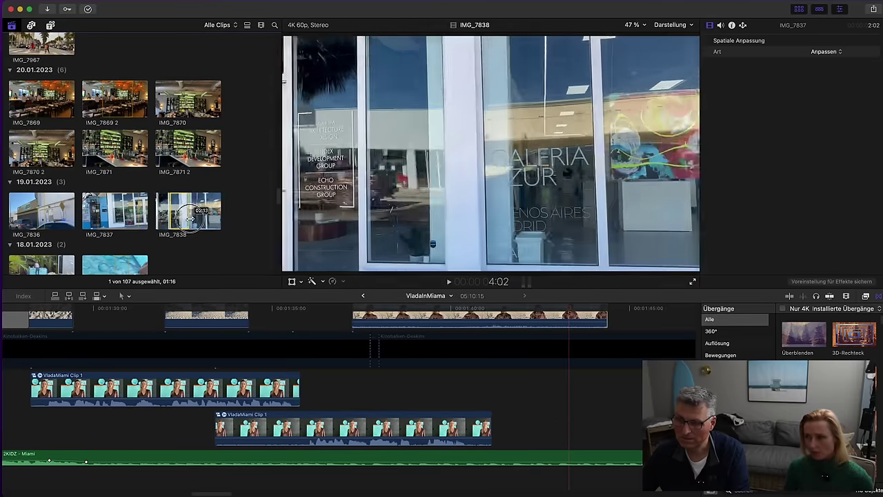
left_click(121, 221)
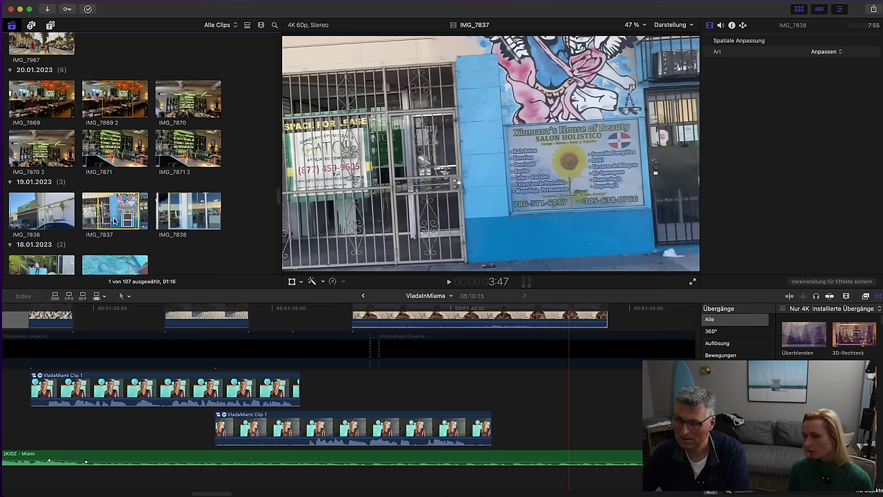
scroll(96, 239, "down", 10)
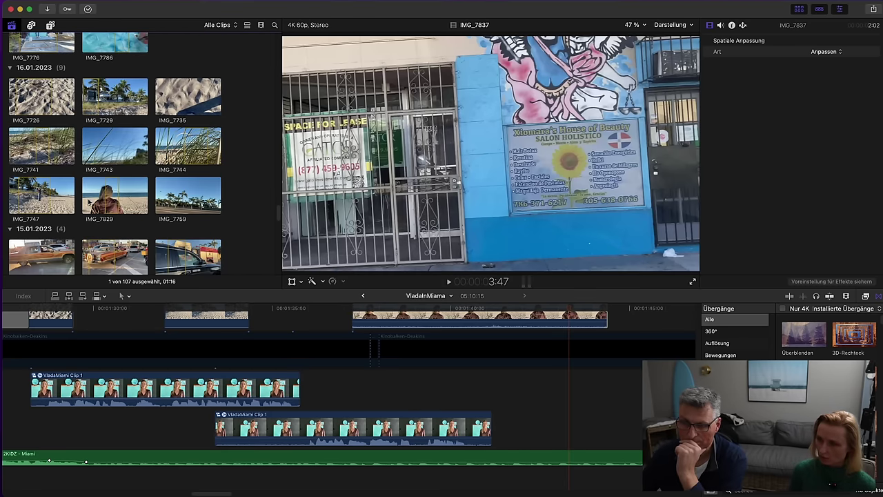
left_click(198, 205)
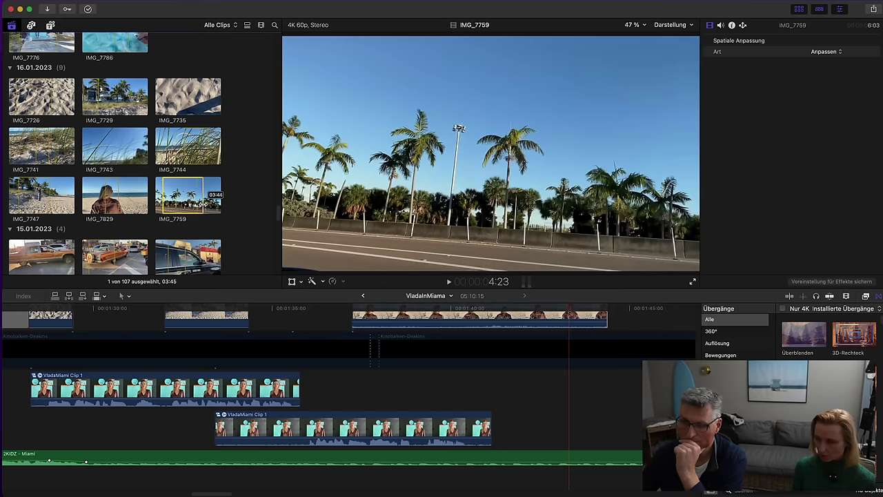
scroll(135, 110, "down", 5)
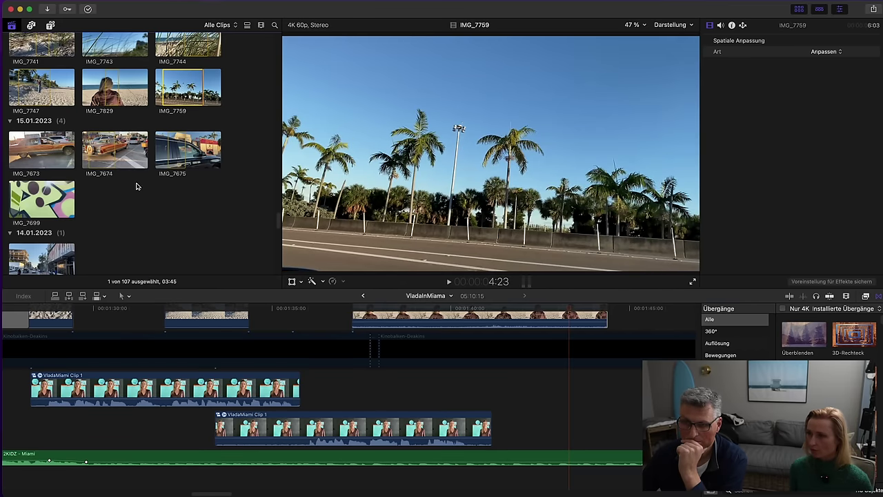
scroll(38, 170, "down", 2)
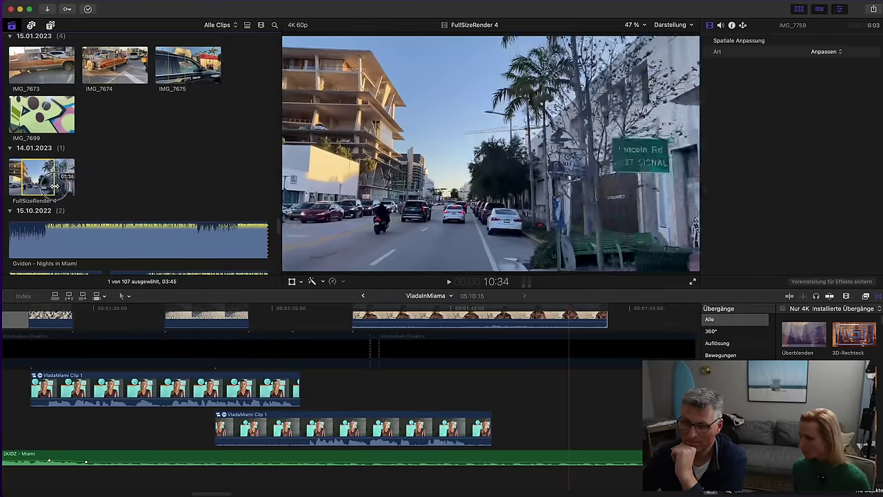
scroll(445, 336, "up", 3)
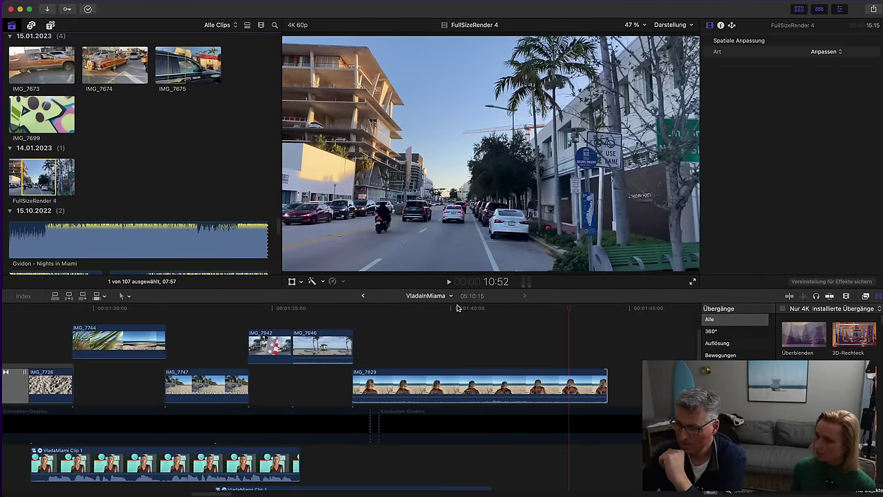
Blade the speed of IMG_7829 at the playhead and slow the later part to 50 %
left_click(461, 309)
key("space")
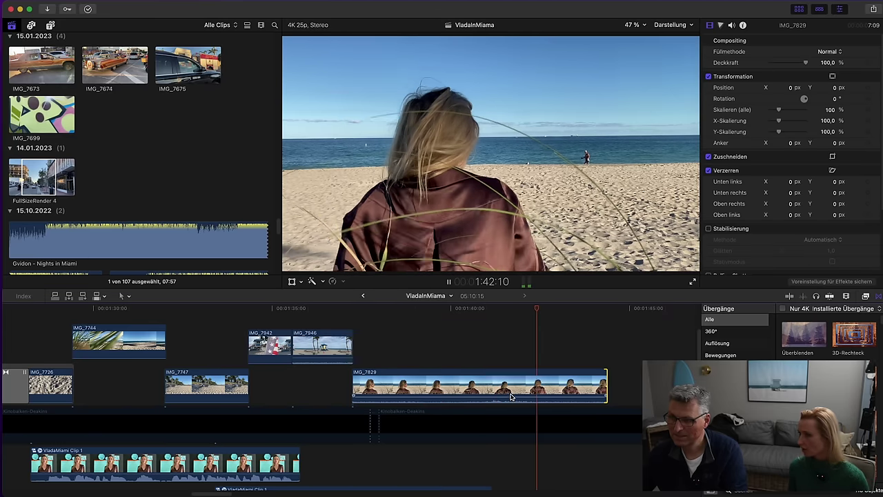
key("space")
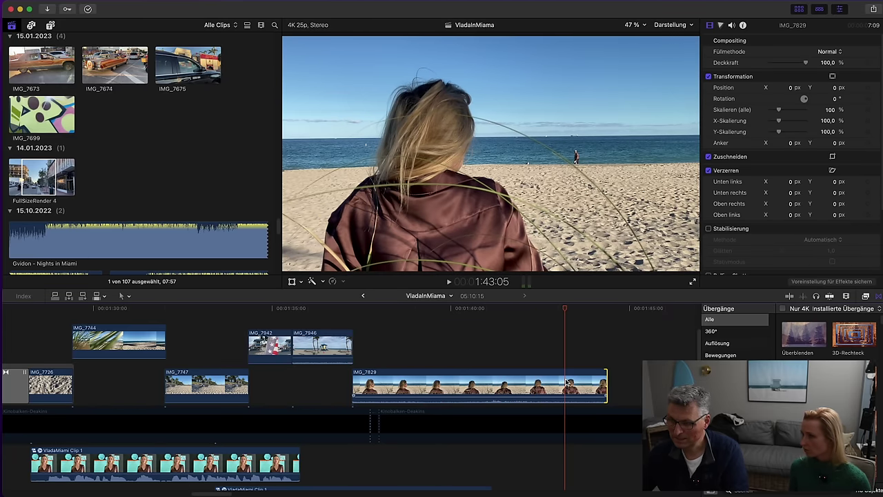
key("shift+b")
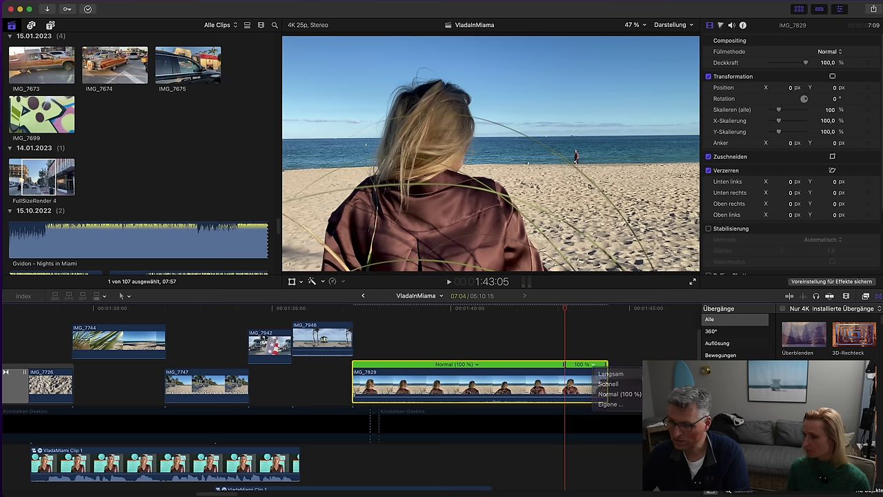
left_click(611, 374)
key("space")
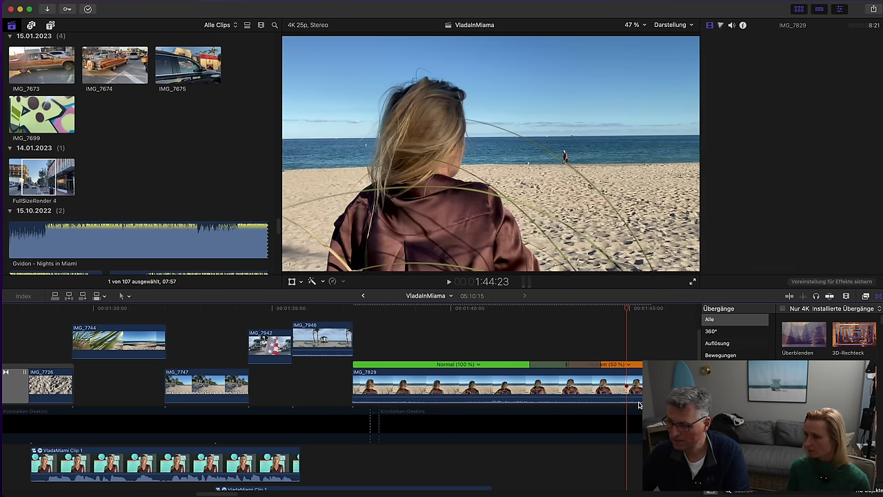
Shorten the slowed section by dragging its retime handle to the left
left_click_drag(640, 364, 638, 364)
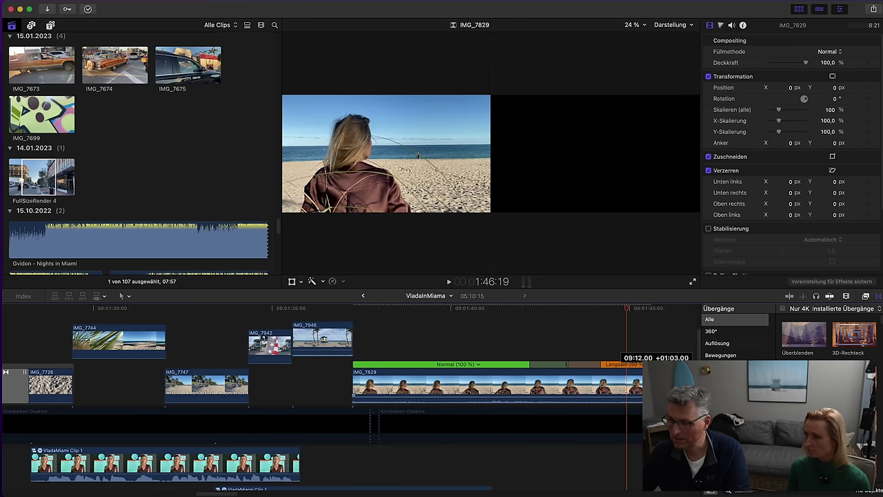
scroll(277, 388, "right", 10)
left_click_drag(277, 388, 253, 388)
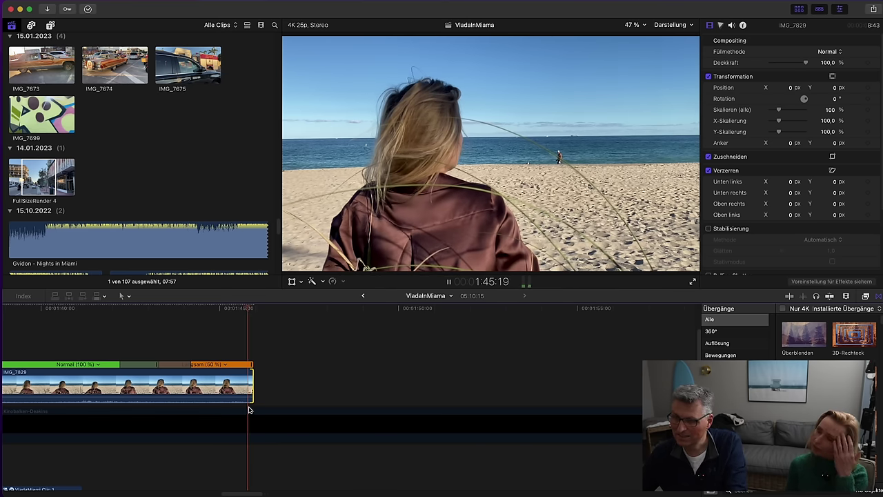
Delete the cinema-bars layer and cut the 2KIDZ - Miami music clip at the playhead
key("BackSpace")
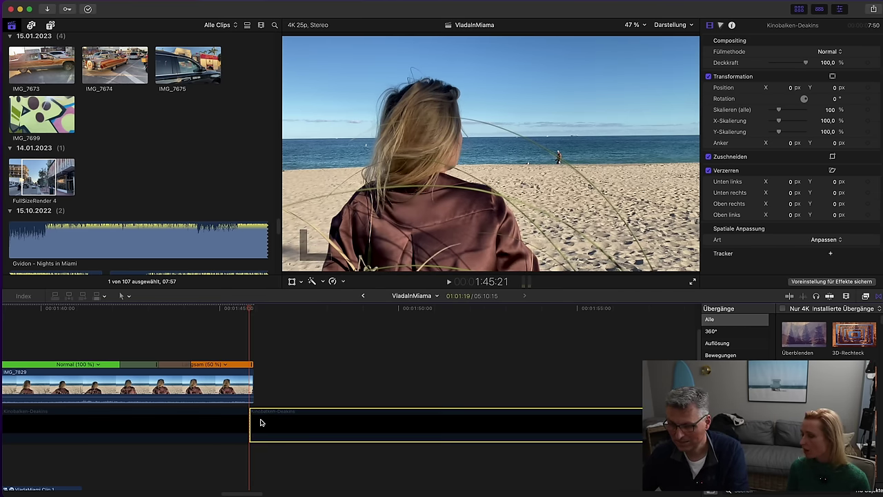
left_click(253, 455)
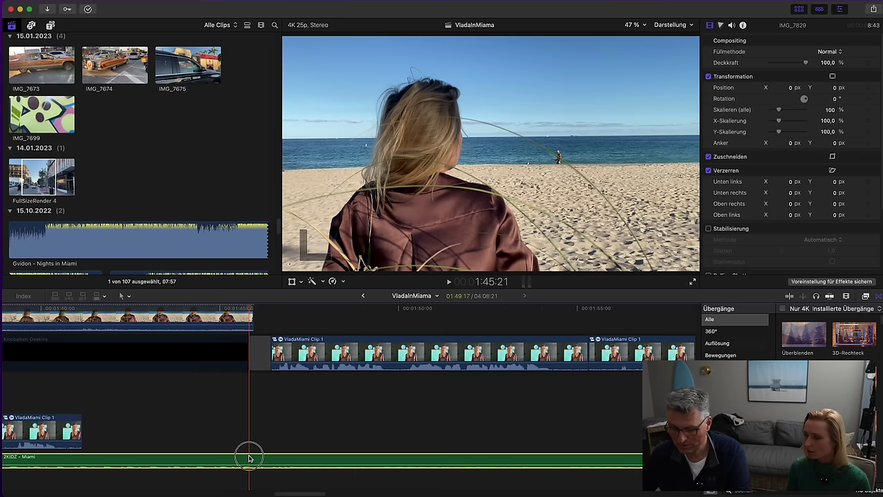
key("super+b")
left_click(406, 338)
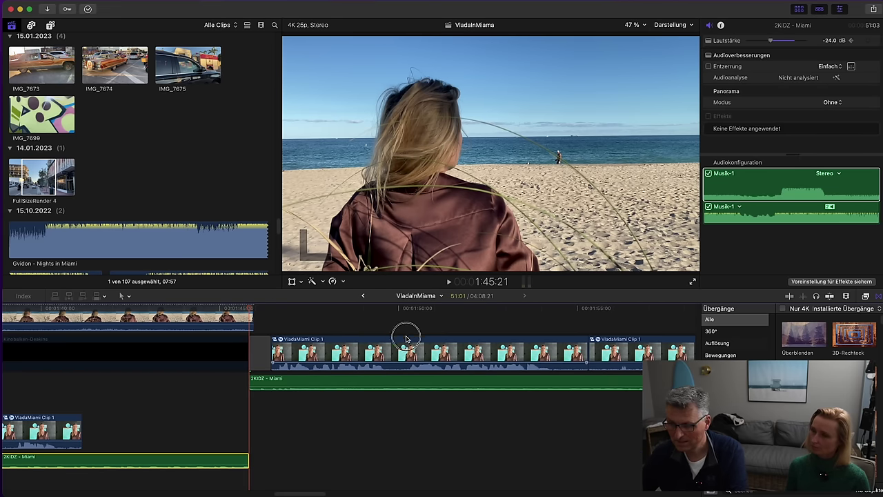
Delete the leftover clips and the empty gap after IMG_7829
left_click_drag(411, 421, 629, 327)
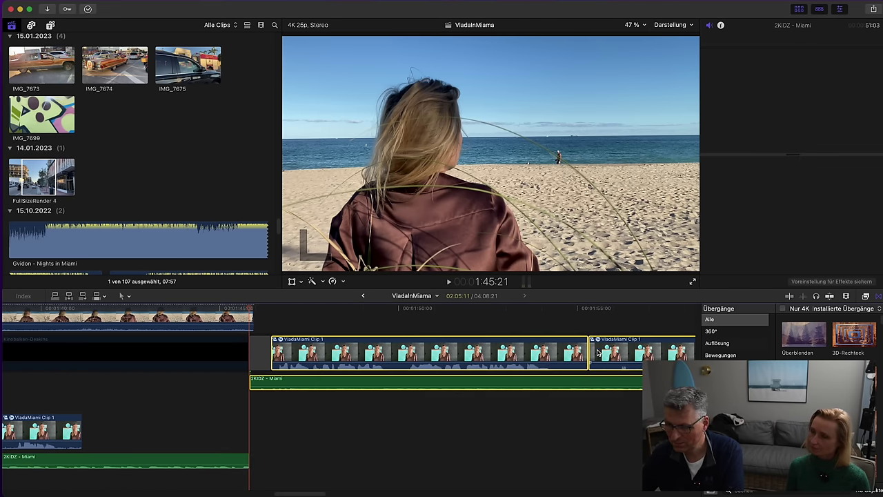
key("BackSpace")
left_click(266, 358)
key("BackSpace")
left_click_drag(256, 400, 532, 332)
key("BackSpace")
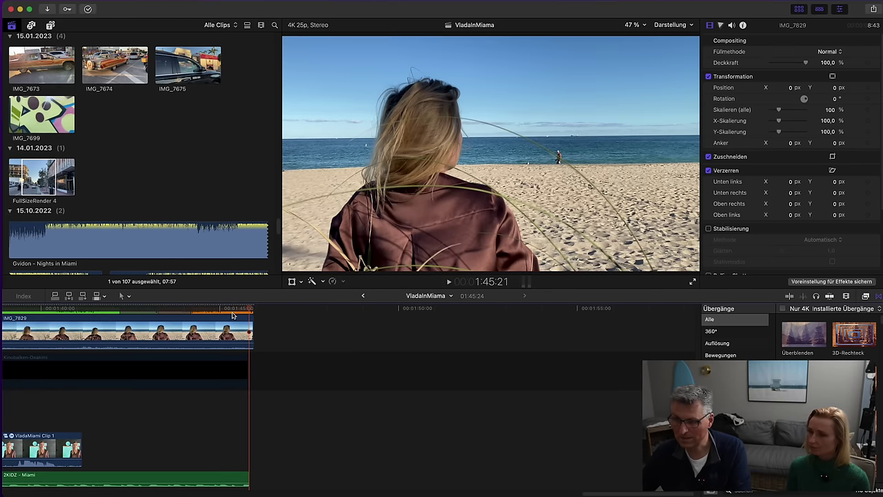
Add a Farbig überblenden transition to the end of IMG_7829 and review the ending
left_click_drag(247, 312, 180, 318)
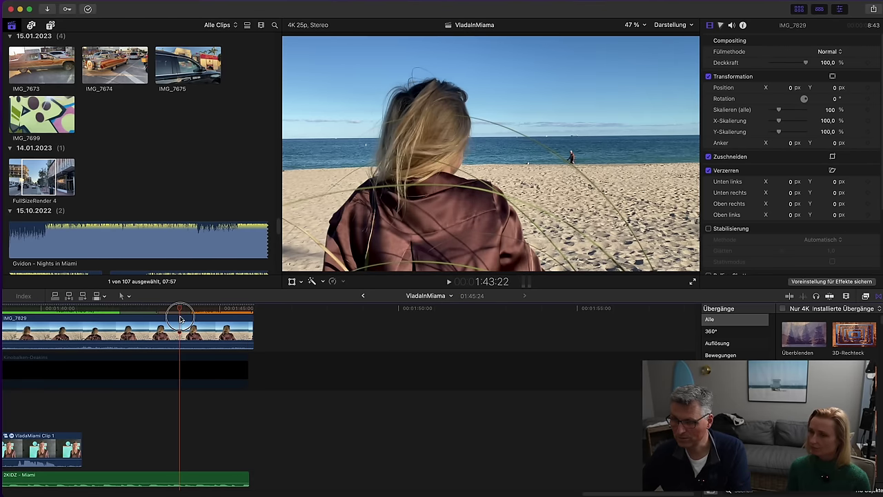
key("space")
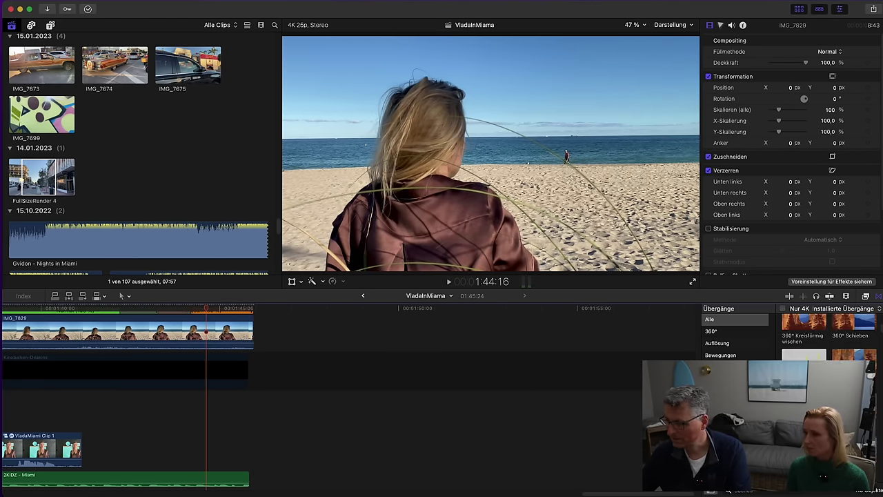
scroll(828, 335, "down", 3)
scroll(828, 335, "down", 2)
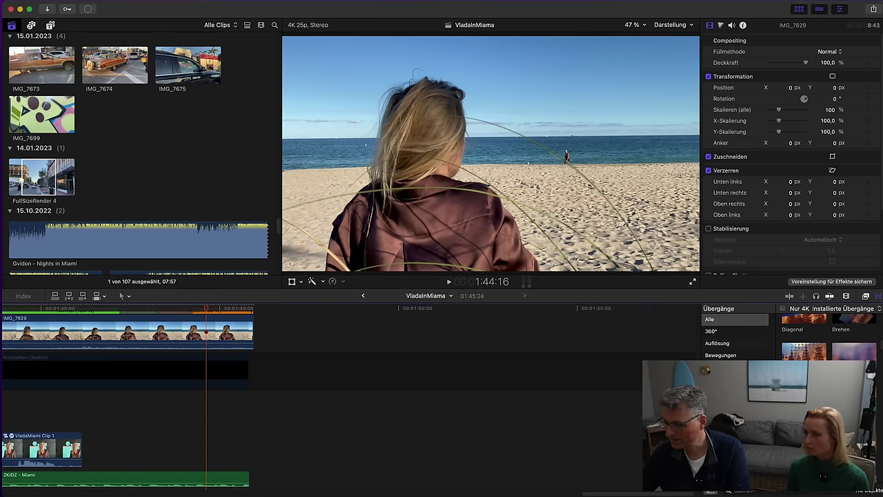
left_click_drag(254, 337, 117, 338)
left_click(76, 406)
Play the ending with its new transition and preview the Long Adjustment Layer title
key("space")
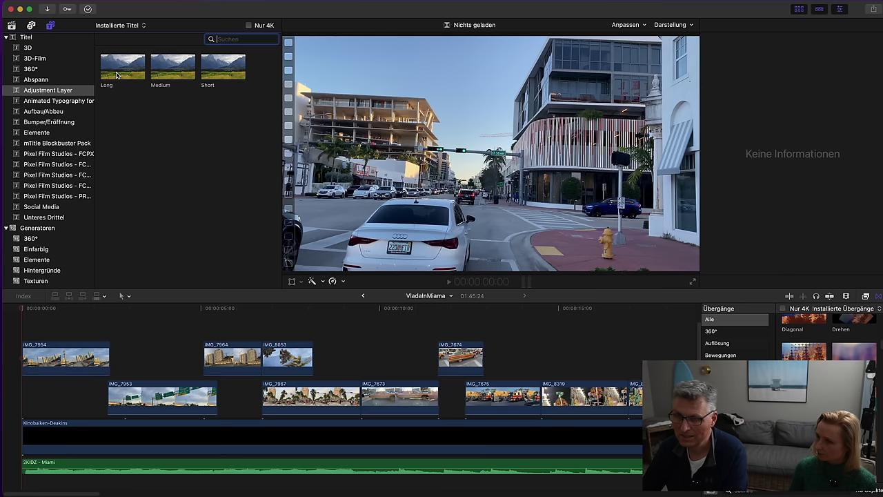
left_click(118, 75)
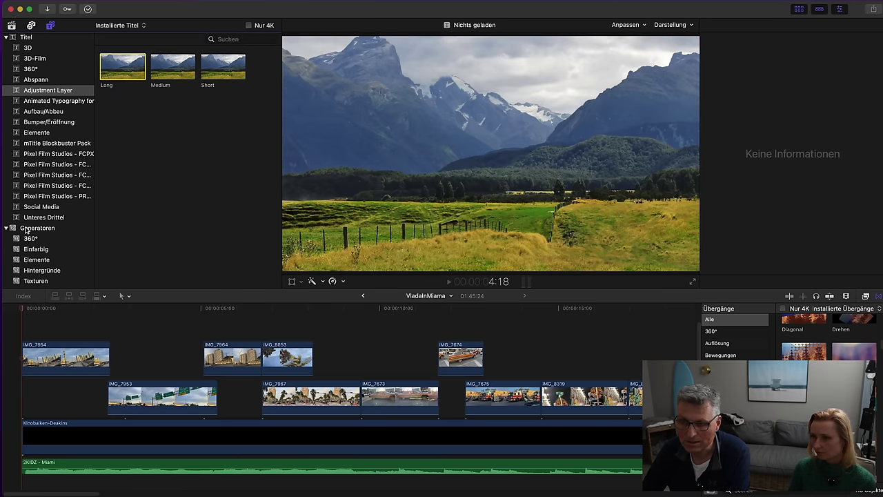
Place an Eigene title at the timeline start and replace its placeholder text with WELCOME MIAMI
left_click(34, 39)
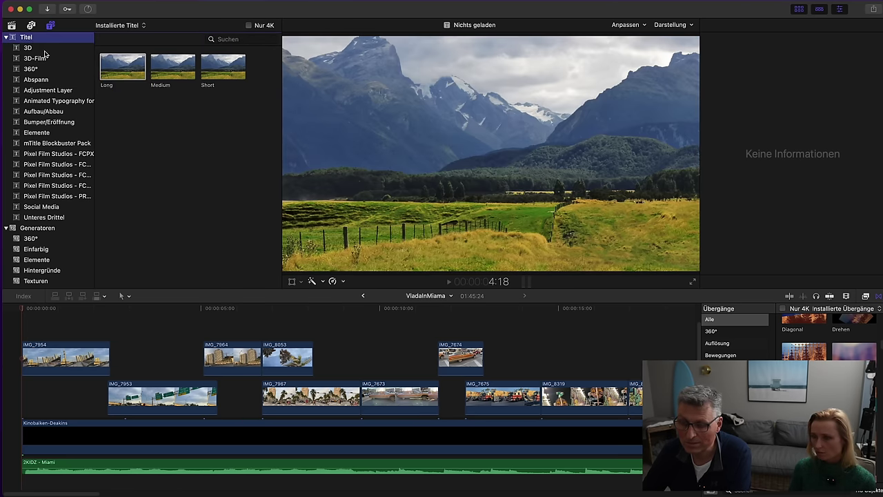
scroll(173, 213, "down", 5)
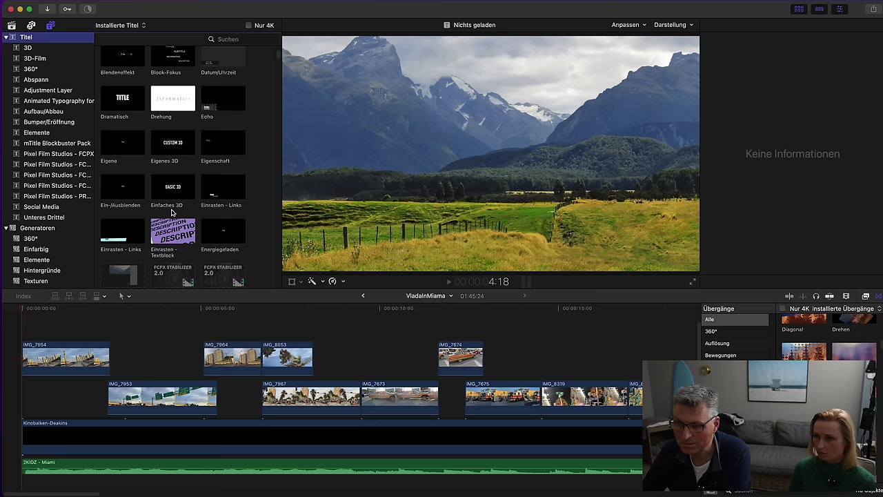
left_click_drag(128, 160, 27, 330)
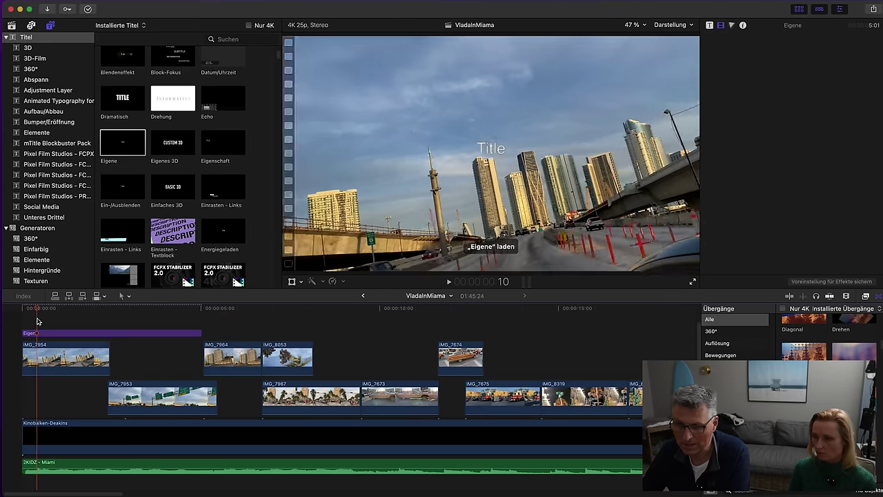
left_click(489, 157)
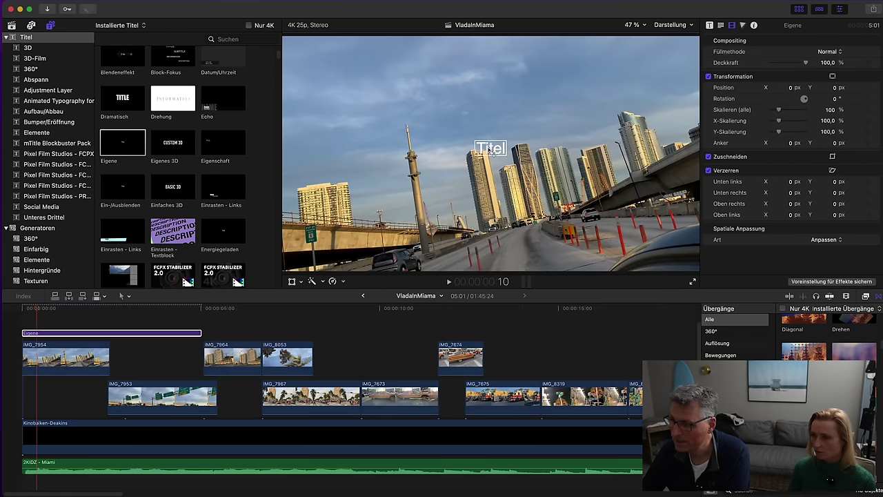
left_click(720, 25)
key("super+a")
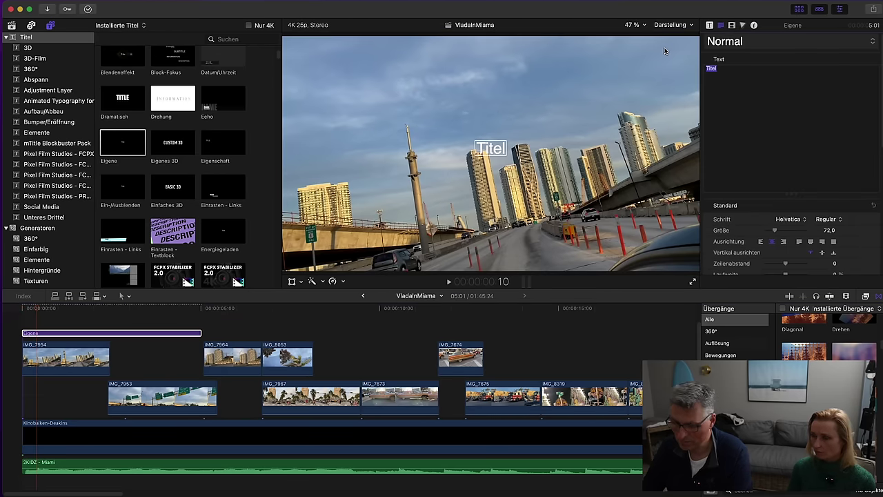
type("WELCOME MIA")
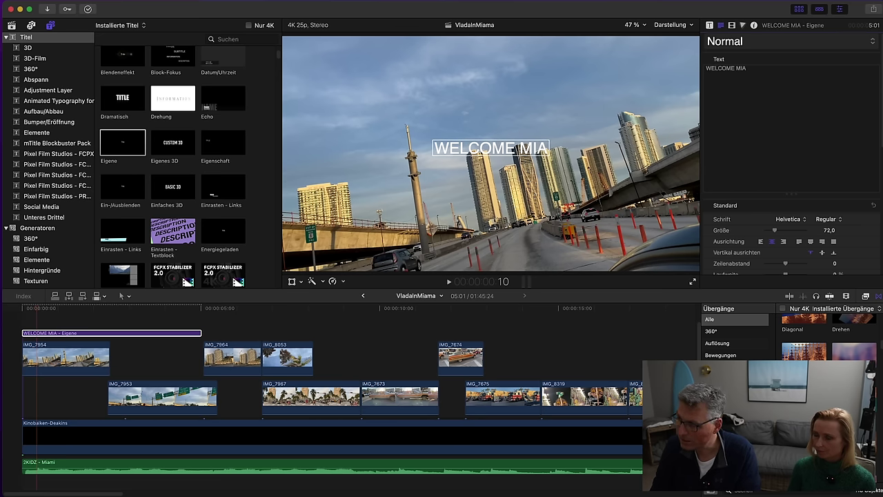
type("MI")
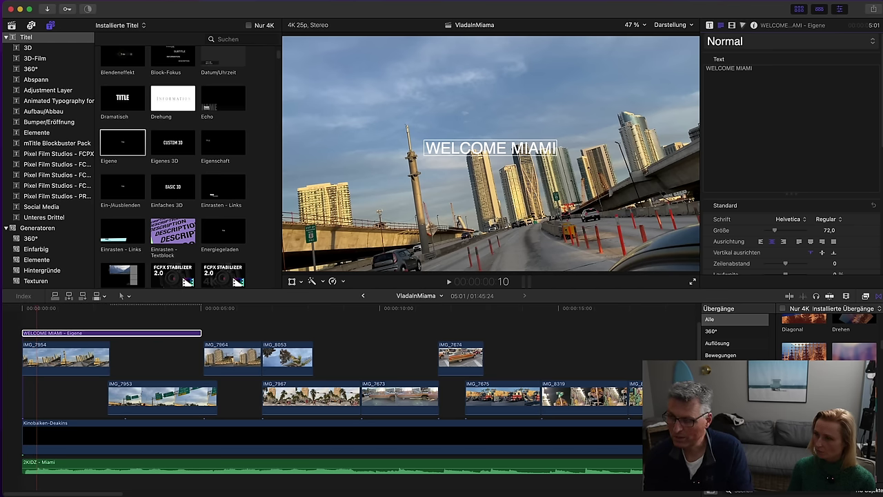
Set the WELCOME MIAMI text to Gotham, weight Dünn, and raise it in the frame
left_click_drag(780, 118, 656, 66)
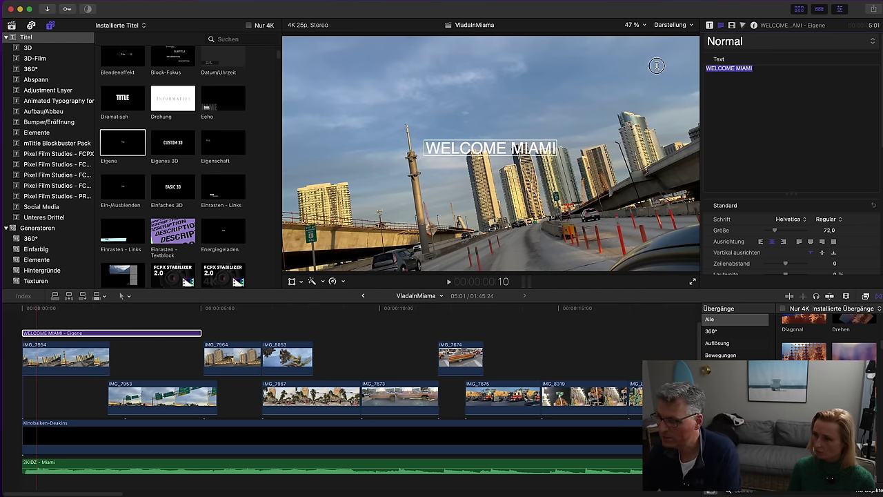
left_click(789, 220)
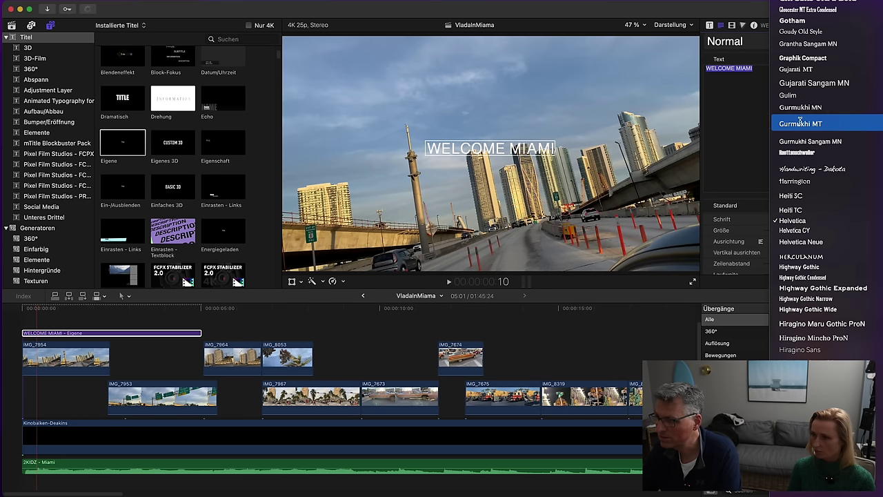
left_click(807, 22)
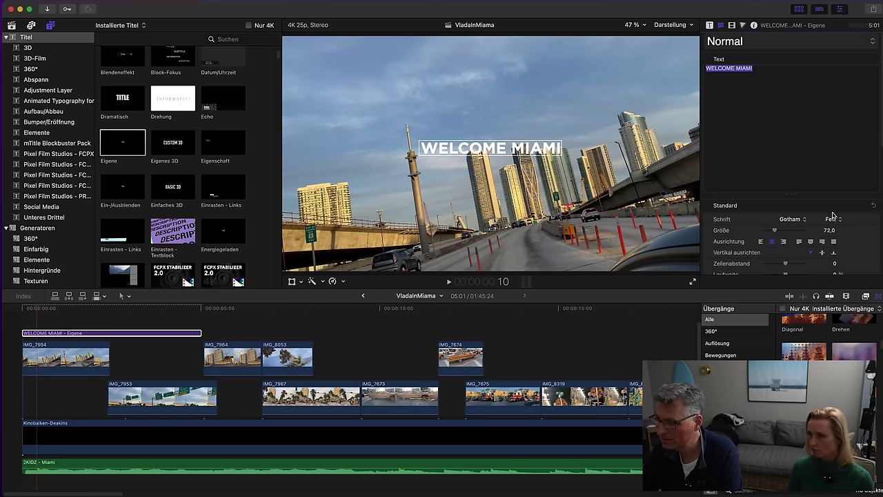
left_click(832, 219)
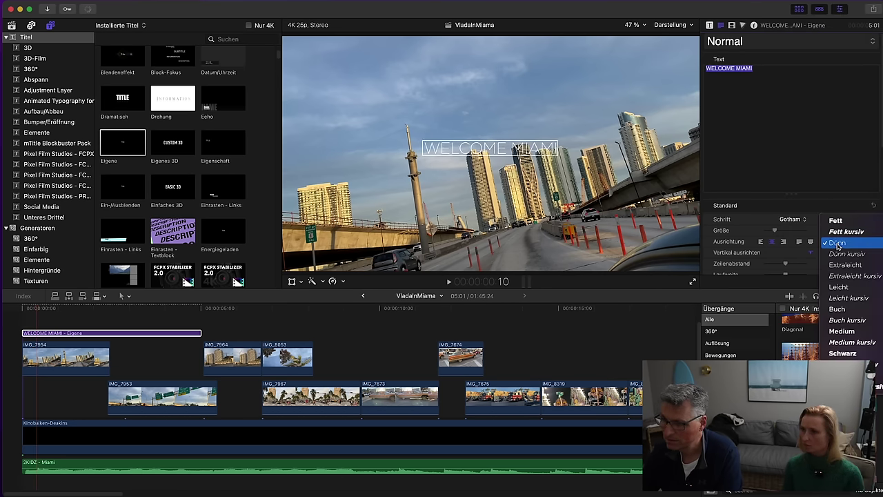
left_click(837, 244)
left_click_drag(533, 154, 529, 134)
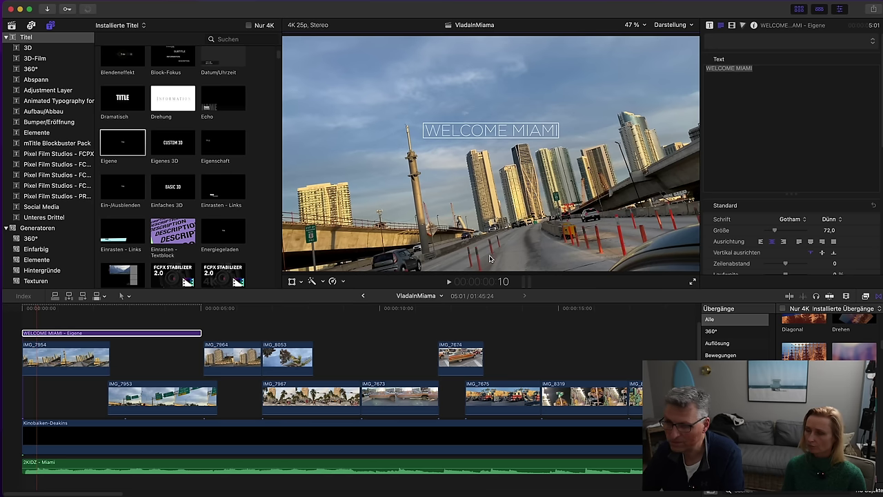
Start the title slightly after the opening frame and trim its end to about 3:23
left_click(25, 309)
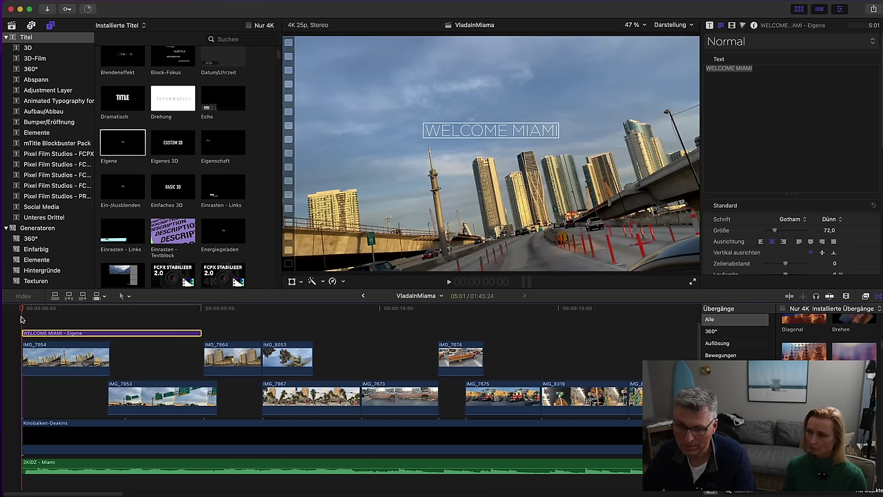
left_click_drag(30, 334, 44, 333)
key("space")
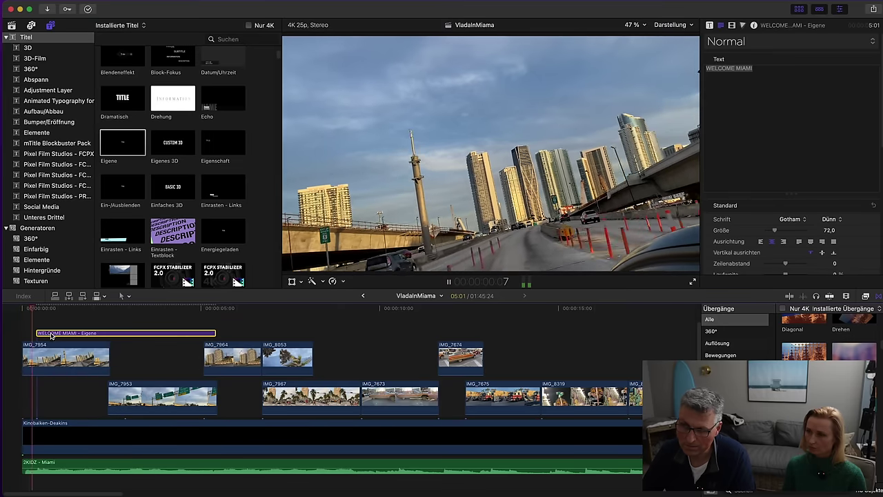
key("space")
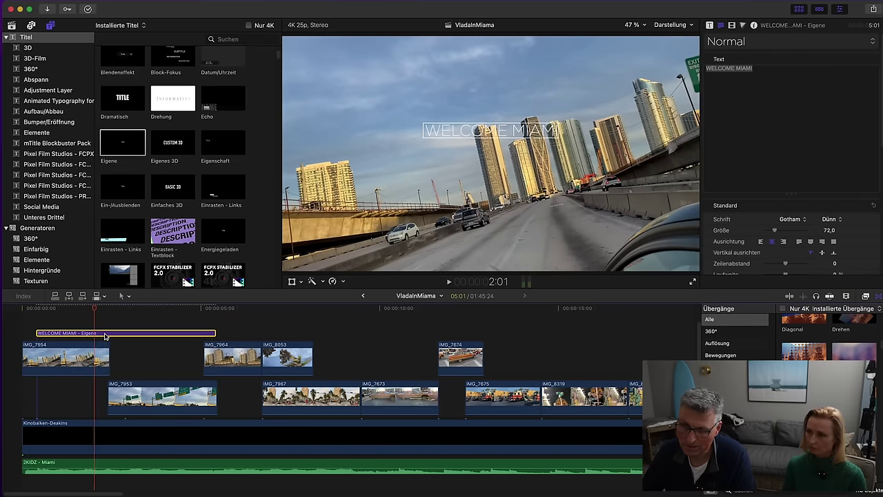
left_click(109, 335)
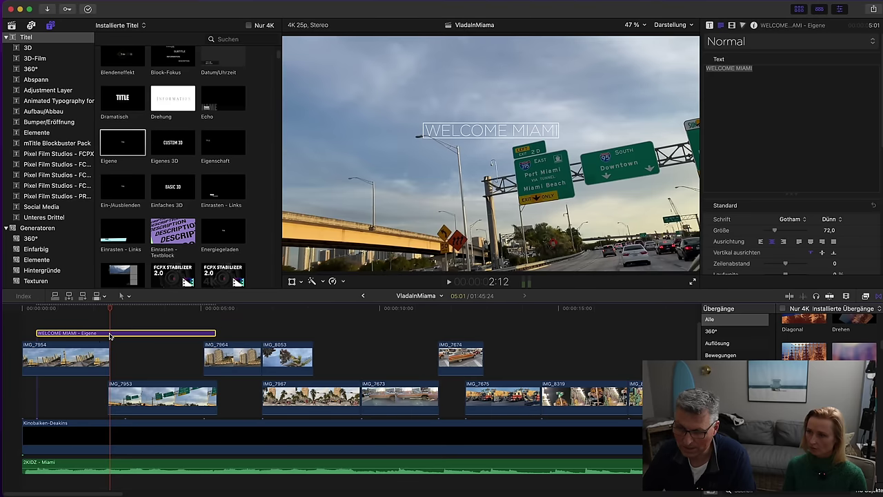
left_click(164, 333)
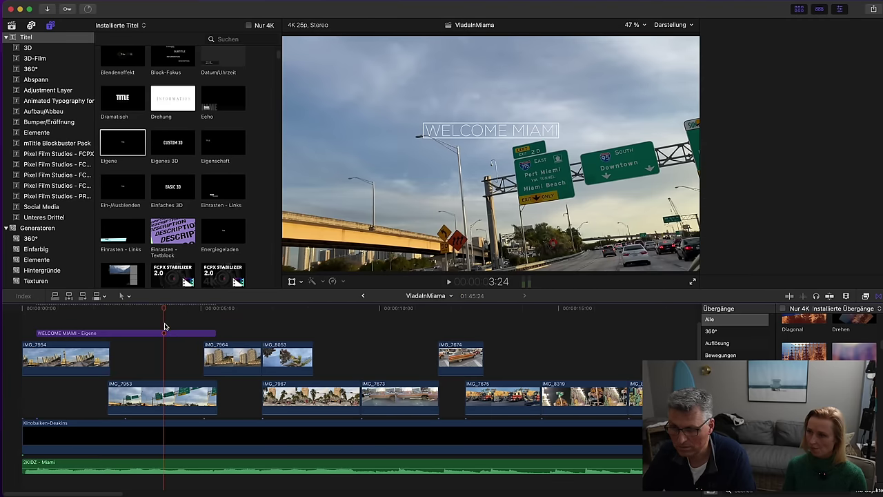
left_click_drag(212, 334, 175, 333)
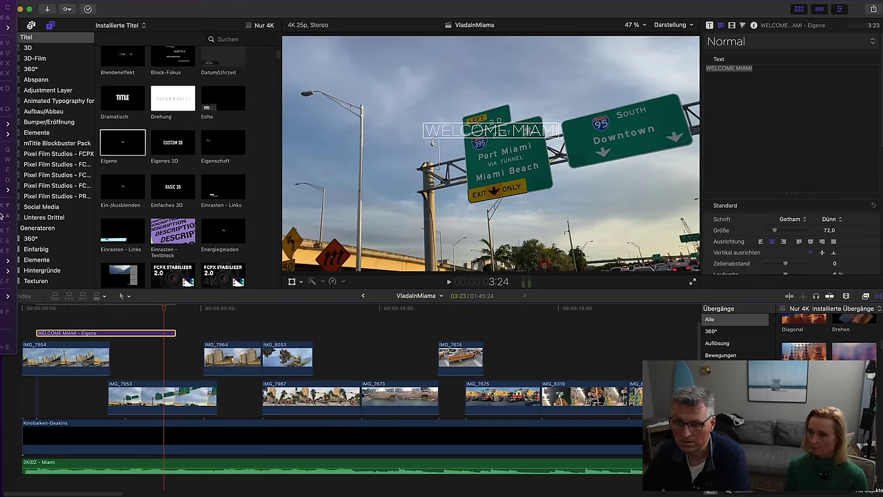
Duplicate the title into the lane above, shorten the copy and lower it in frame
left_click_drag(82, 333, 155, 324)
left_click_drag(247, 323, 176, 335)
left_click(147, 321)
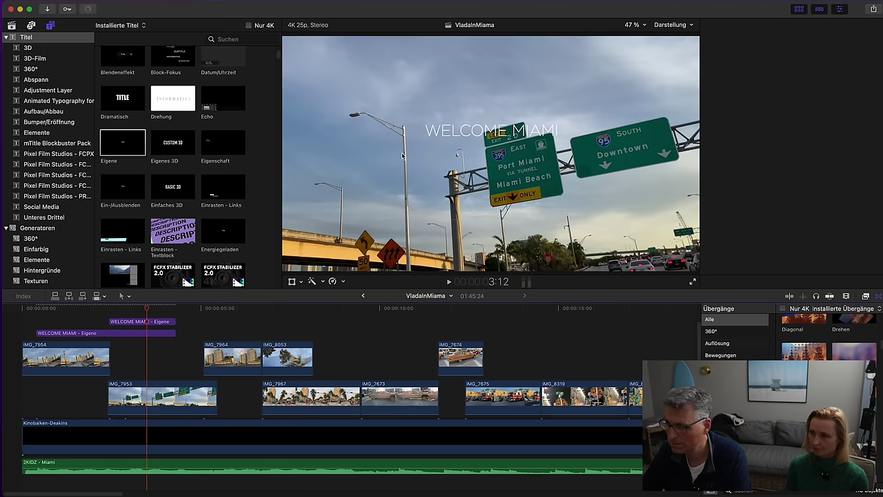
left_click_drag(516, 131, 508, 138)
Change the duplicate title's text to WELCOME CHANGE
left_click(772, 78)
double_click(743, 76)
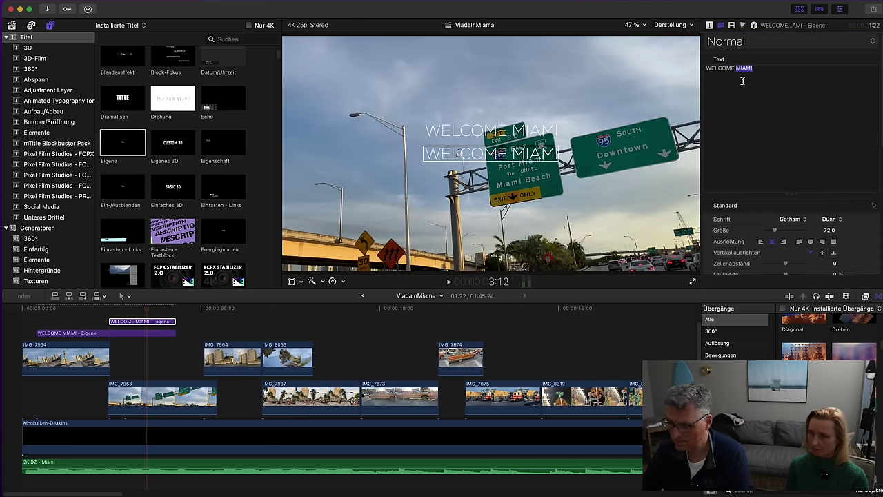
type("CHANGE")
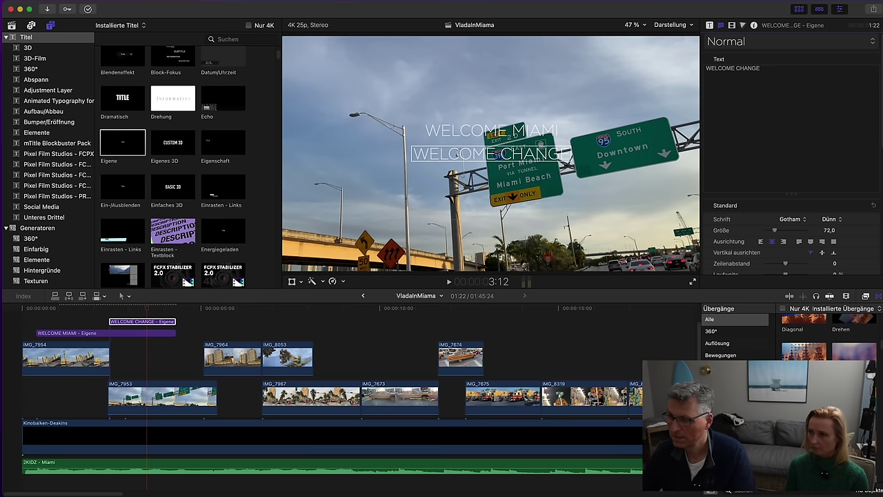
left_click(774, 95)
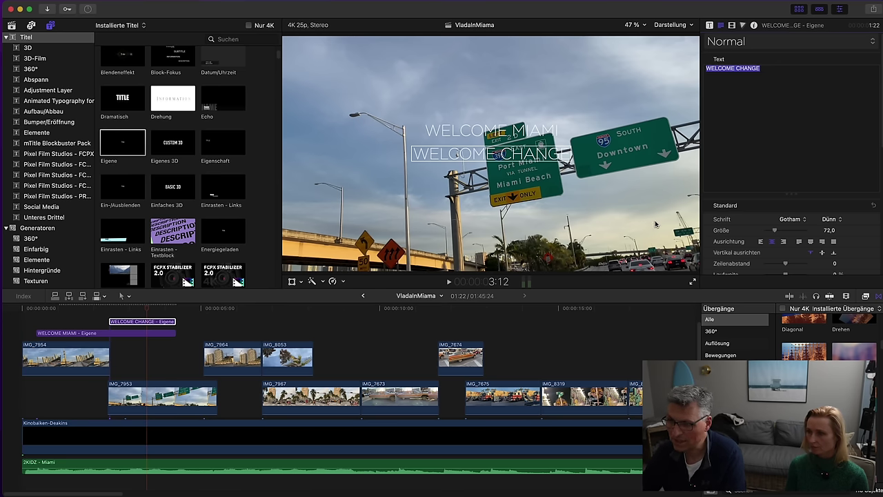
Move the WELCOME MIAMI title to the lower right of the frame
left_click(152, 310)
left_click_drag(153, 310, 87, 309)
left_click(88, 333)
left_click_drag(449, 141, 566, 257)
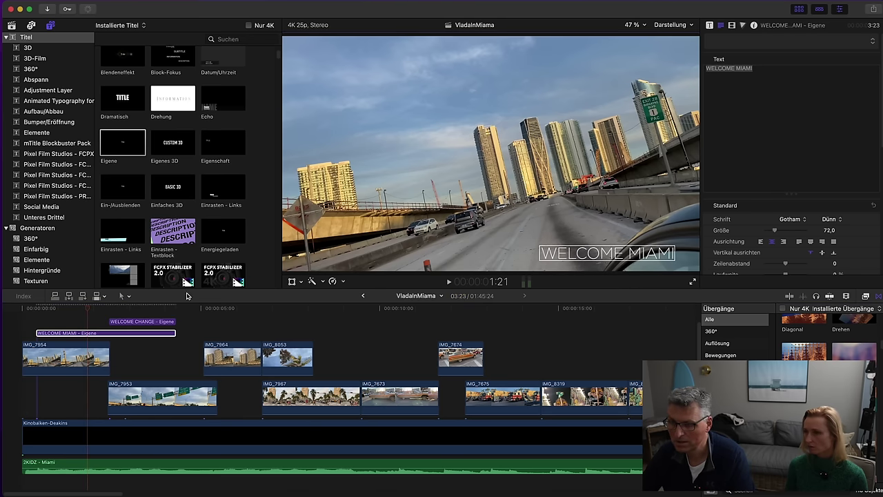
Shorten WELCOME MIAMI, play back the title sequence, and reselect WELCOME MIAMI
left_click(138, 321)
left_click_drag(173, 333, 102, 334)
key("space")
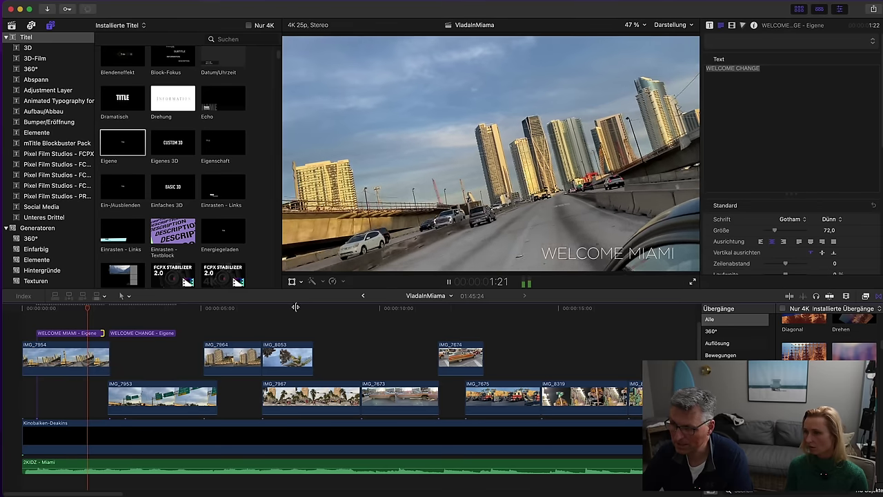
key("space")
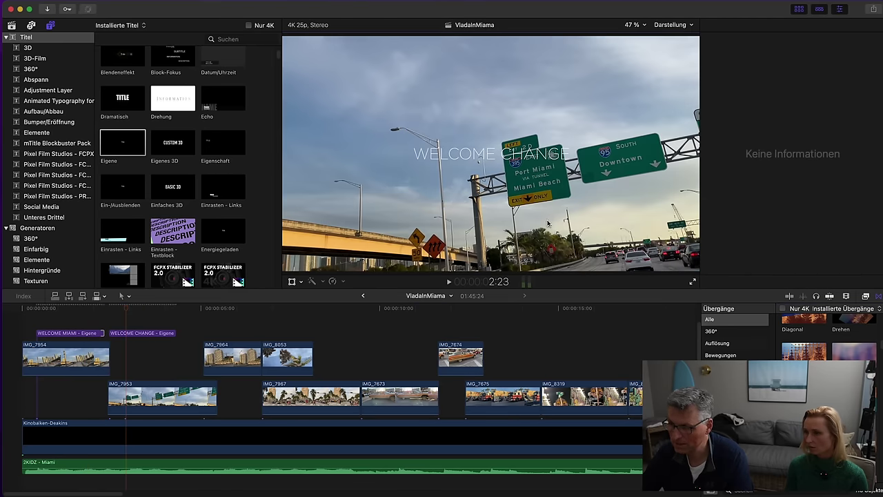
left_click(80, 328)
left_click(87, 331)
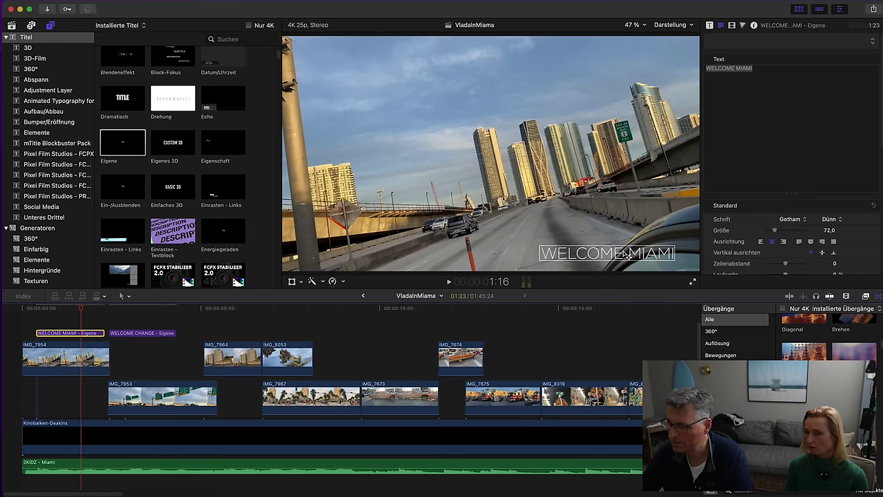
Split the WELCOME MIAMI title at an earlier frame and turn off its outline (Kontur)
scroll(741, 240, "down", 5)
scroll(737, 240, "down", 4)
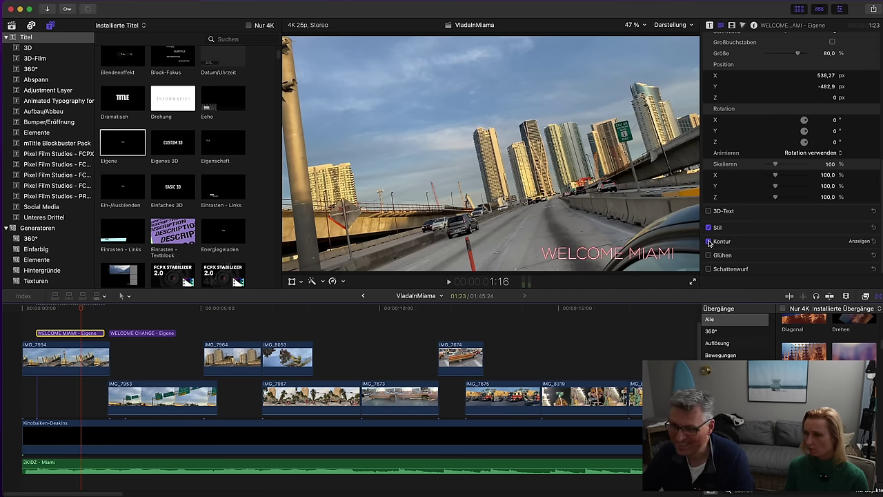
left_click(72, 309)
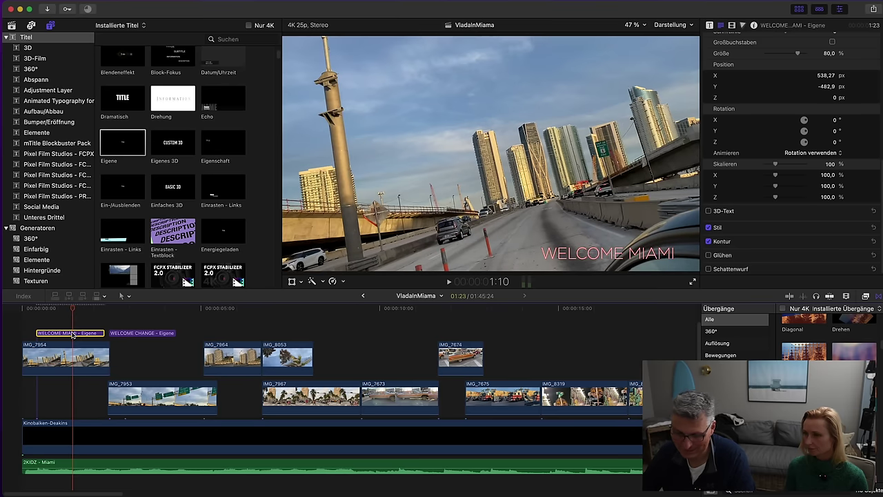
key("super+b")
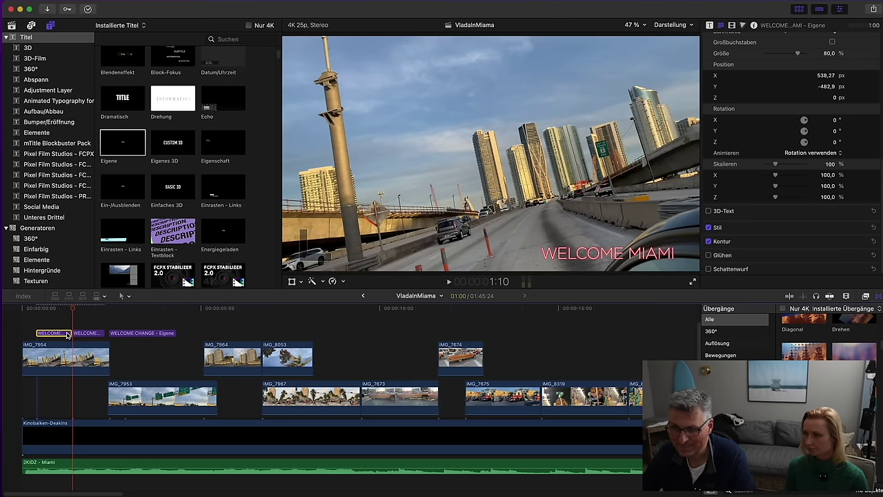
left_click(708, 241)
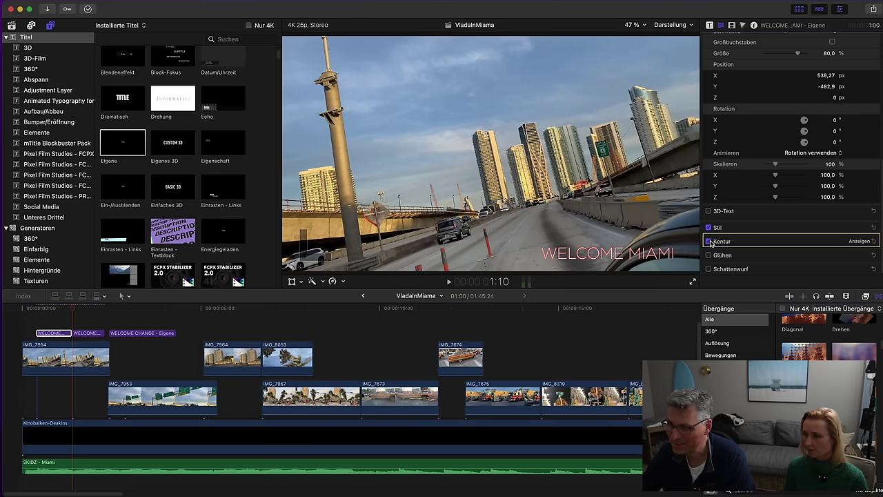
left_click(56, 322)
Play on to WELCOME CHANGE and move it to the lower right of the frame
key("space")
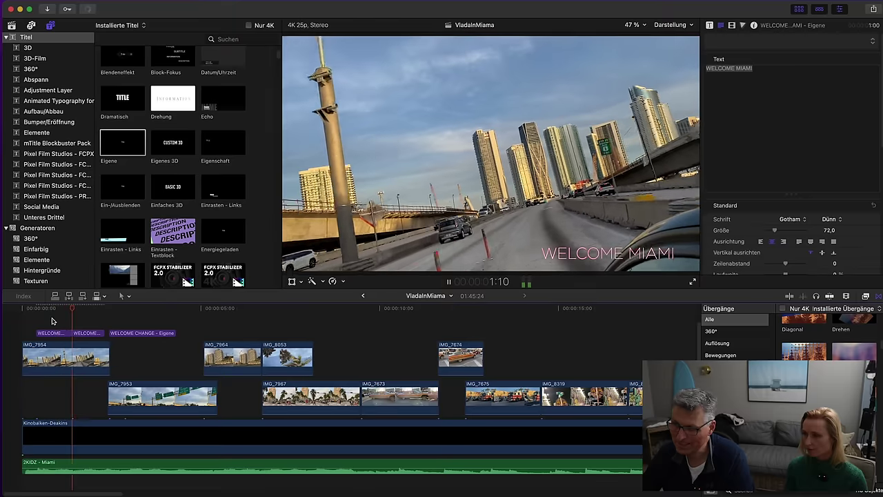
key("space")
key("space")
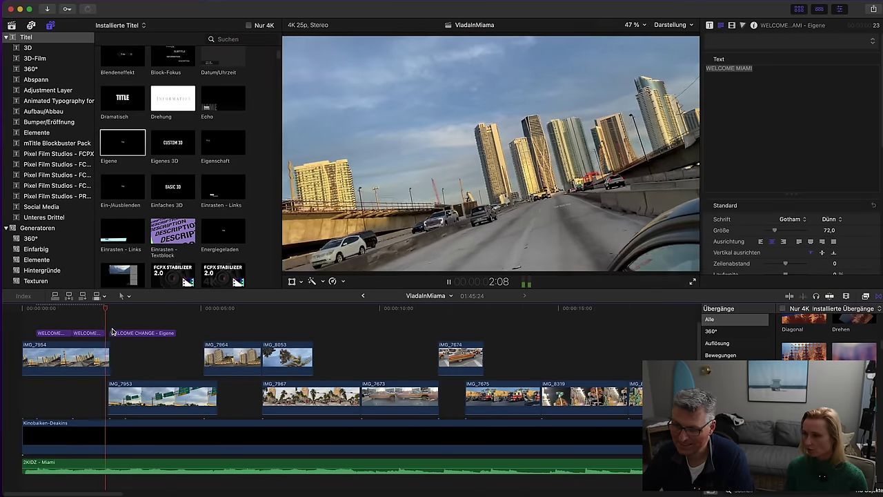
key("space")
left_click_drag(460, 153, 575, 254)
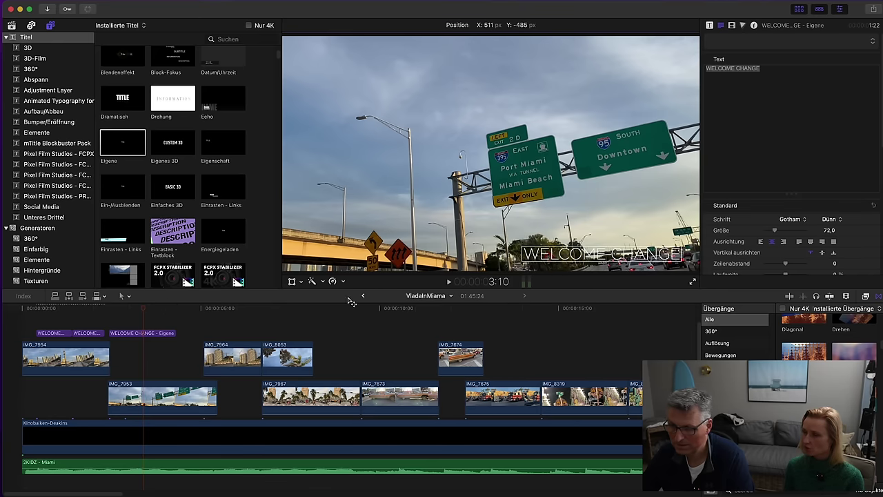
Split WELCOME CHANGE, then set the drop shadow to 79.62 % opacity and 11.0 distance
left_click(143, 334)
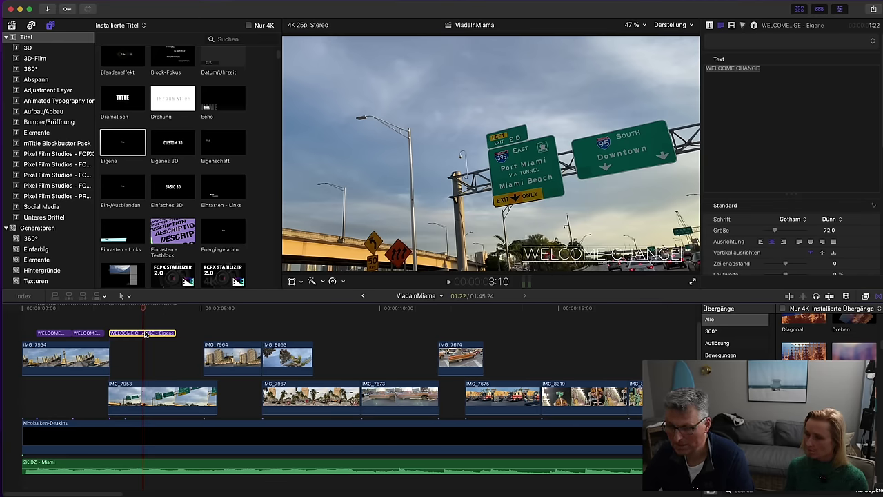
key("super+b")
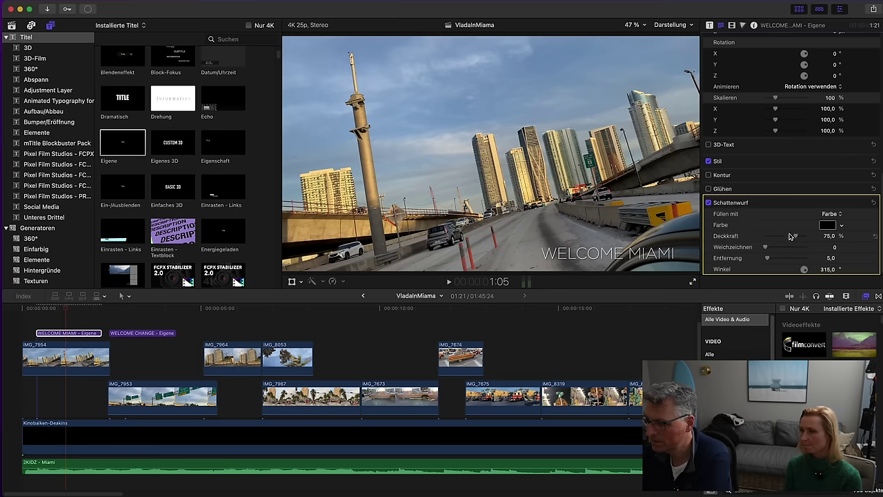
left_click_drag(794, 237, 798, 236)
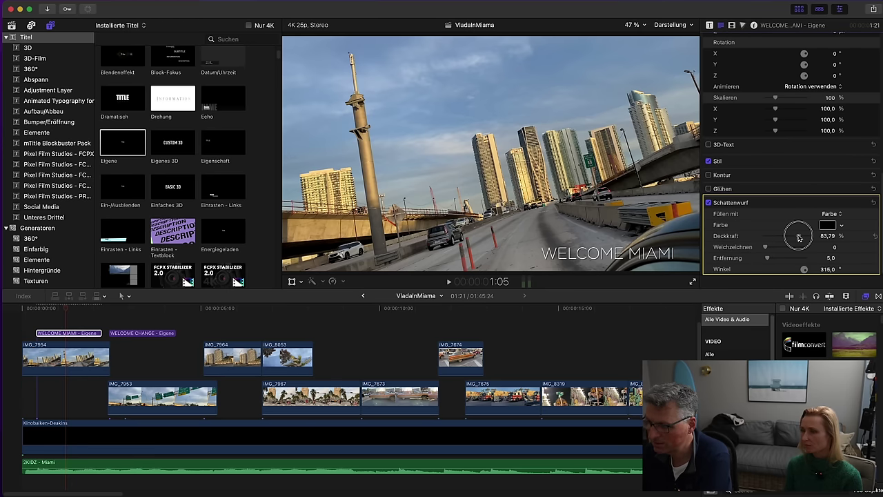
left_click(768, 257)
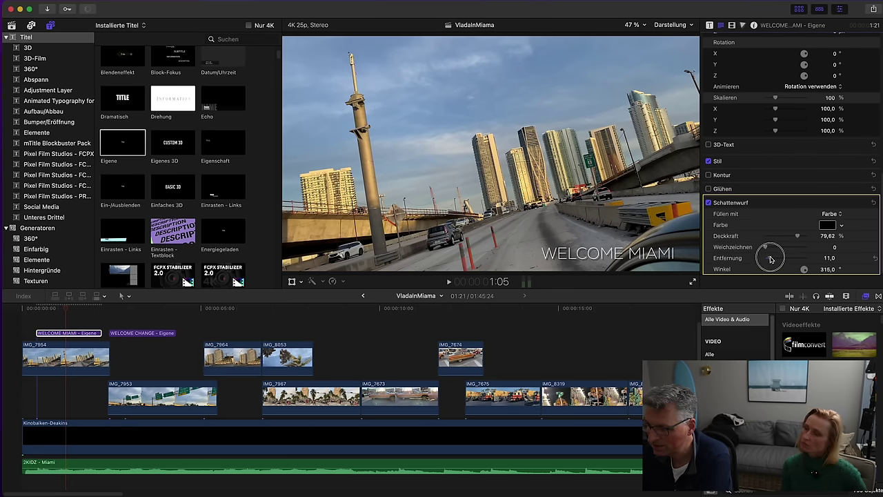
Change the title's font weight to Buch
scroll(829, 157, "up", 10)
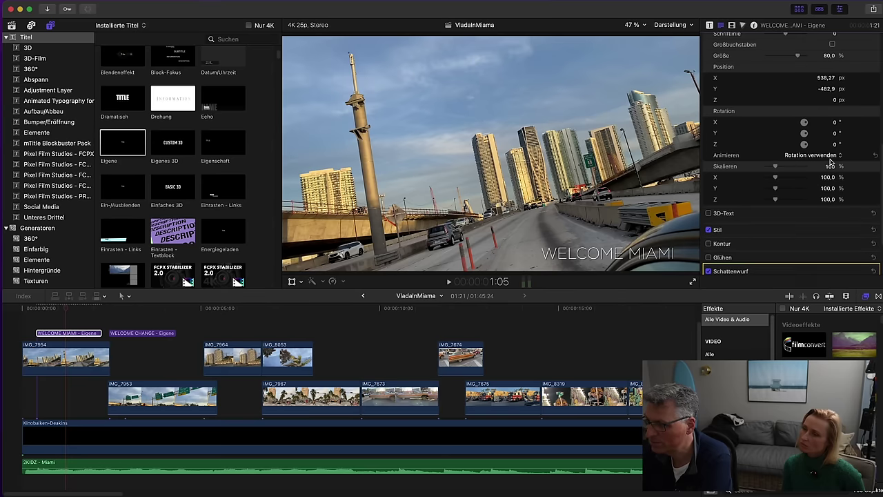
left_click(830, 186)
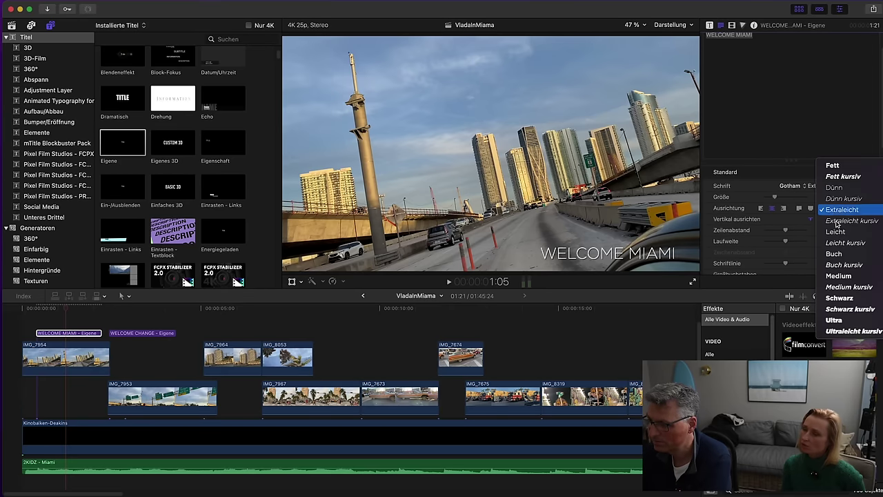
left_click(834, 254)
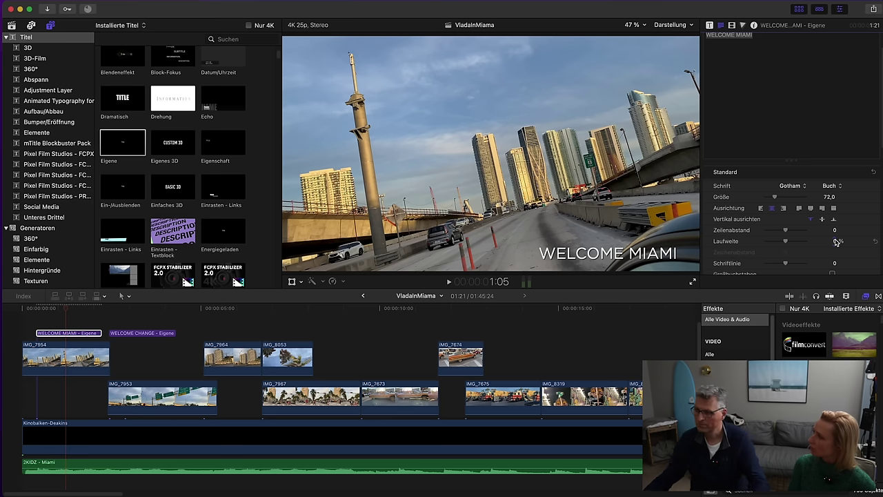
Turn off the drop shadow and try a blue text fill before returning it to white
scroll(805, 207, "down", 5)
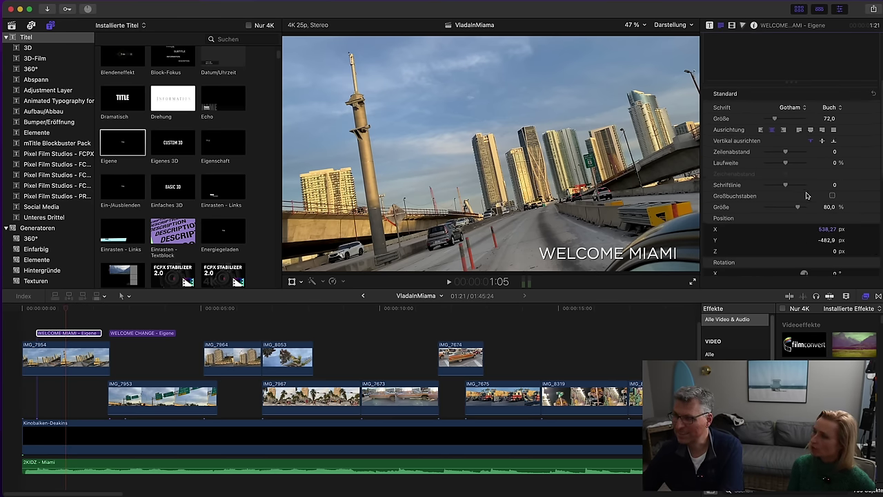
scroll(805, 209, "down", 4)
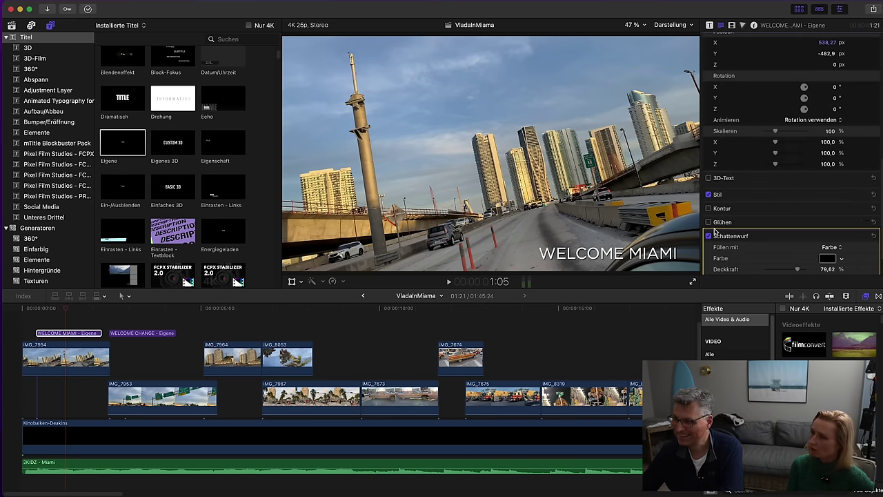
left_click(708, 236)
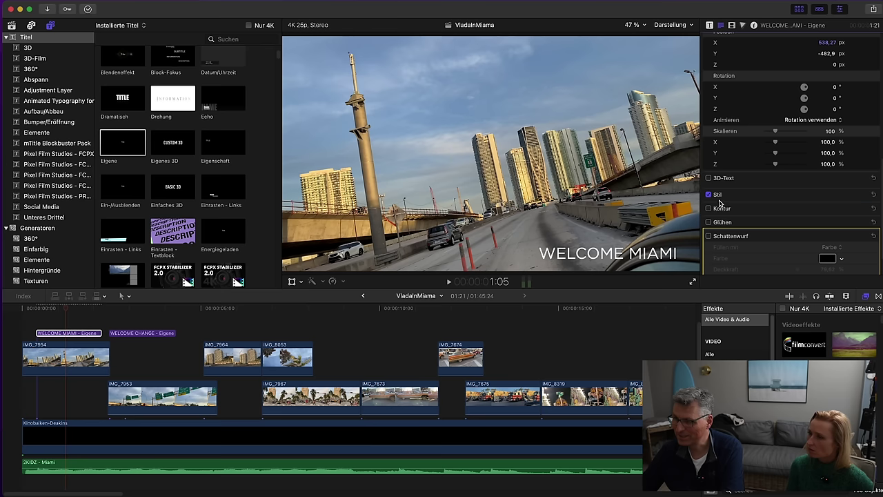
left_click(859, 195)
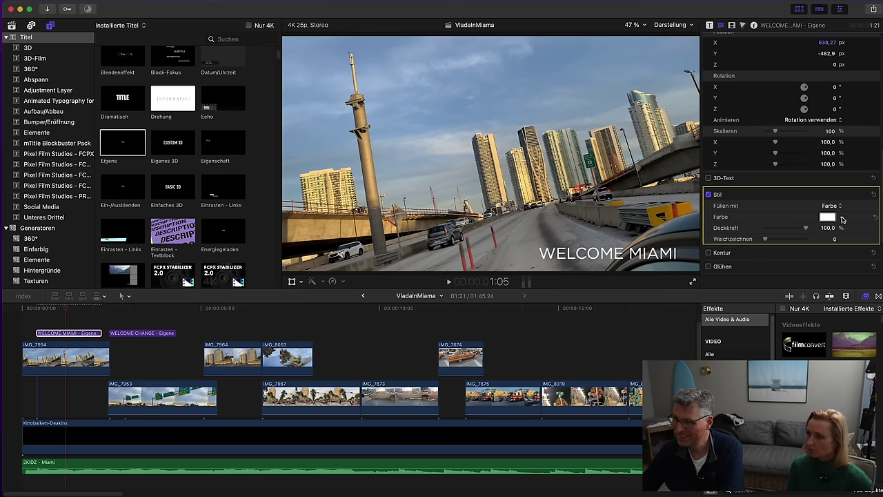
left_click(843, 219)
left_click_drag(853, 236, 826, 233)
left_click(841, 218)
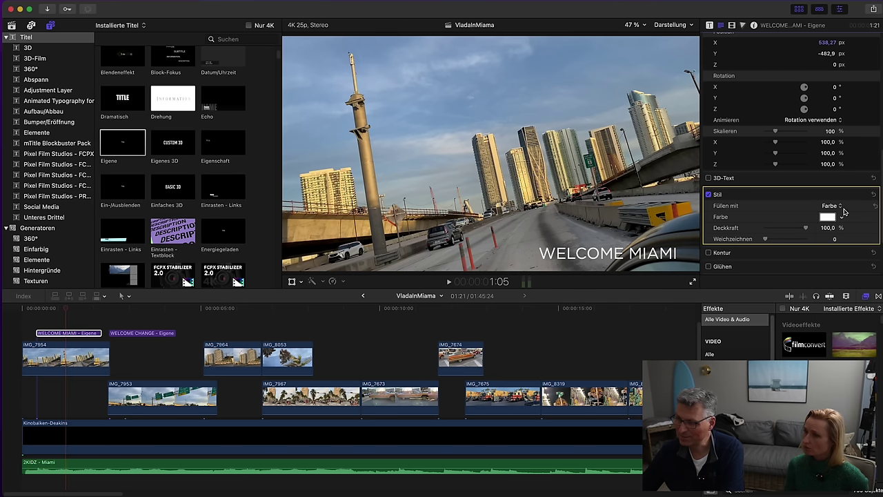
Switch the title's font weight back to Dünn
scroll(848, 204, "up", 3)
scroll(846, 154, "up", 10)
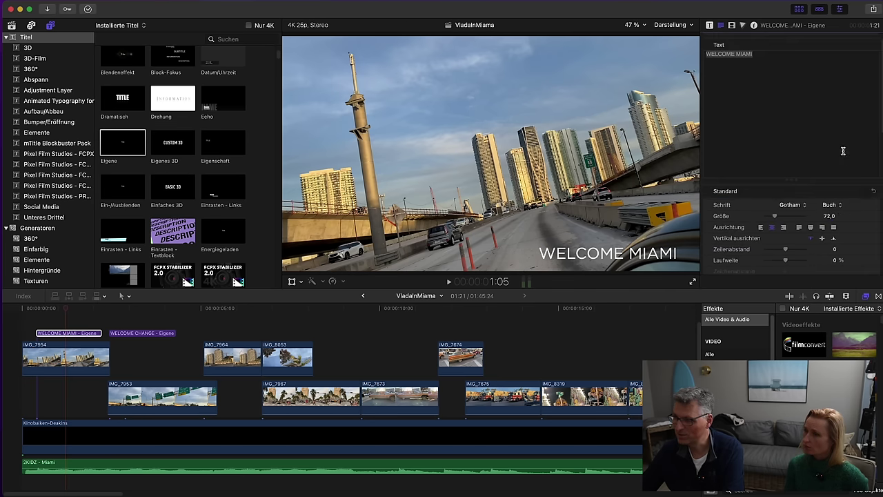
left_click(833, 206)
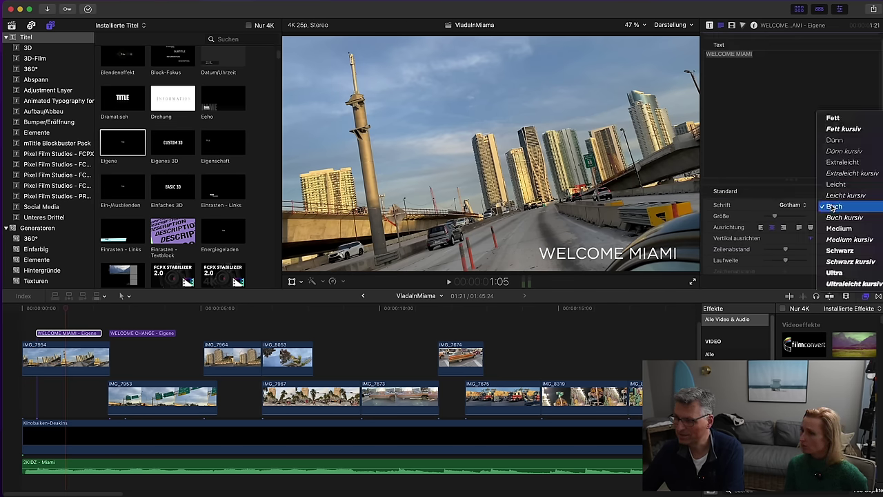
left_click(843, 140)
Add a magenta glow to the title and enlarge its radius to 43.0
scroll(835, 225, "down", 8)
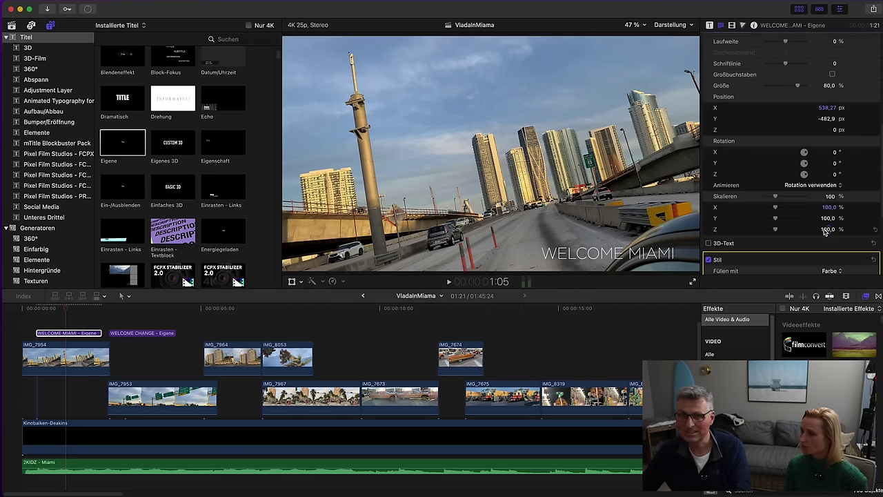
scroll(827, 233, "down", 5)
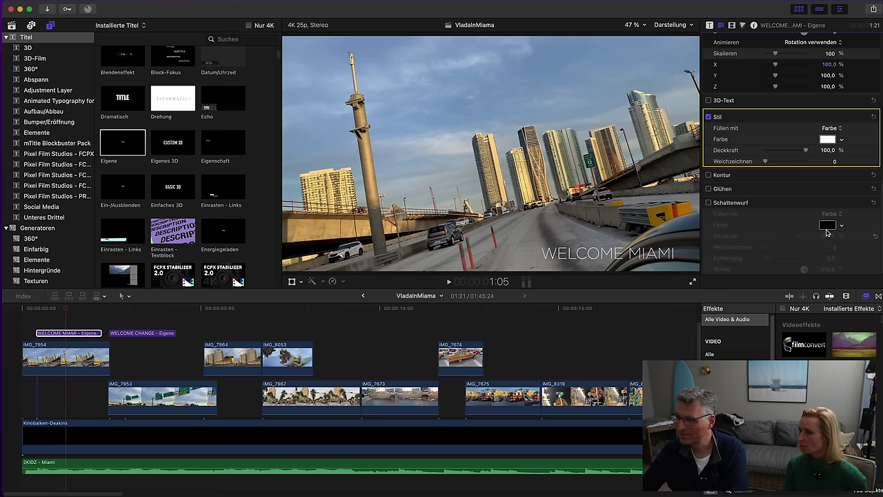
left_click(707, 189)
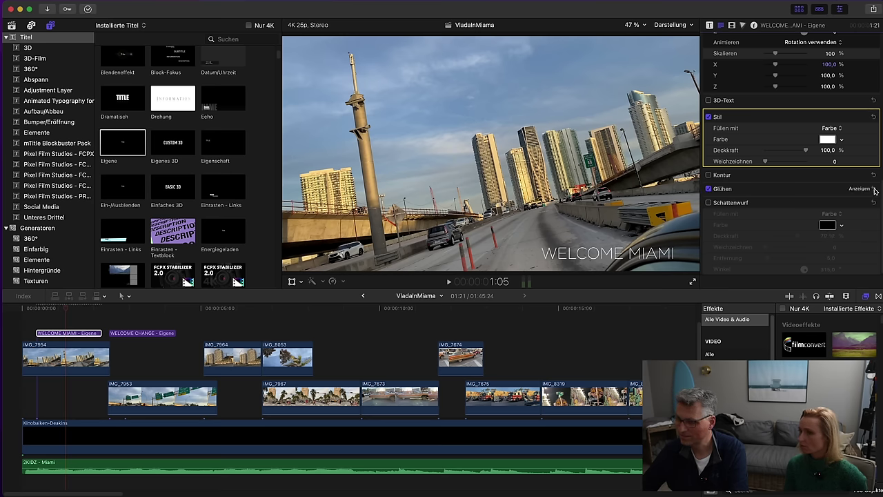
left_click(865, 189)
left_click(842, 212)
left_click(855, 271)
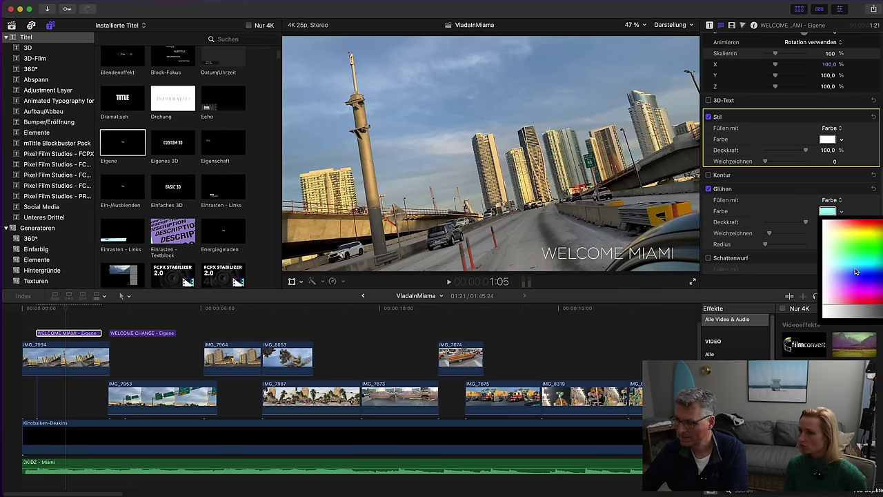
left_click(868, 291)
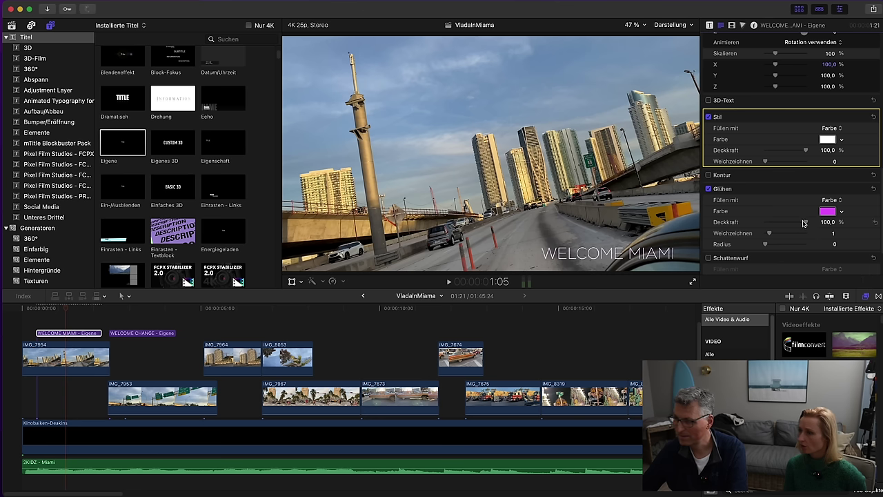
mouse_move(768, 245)
left_mouse_down()
mouse_move(804, 244)
mouse_move(784, 243)
left_mouse_up()
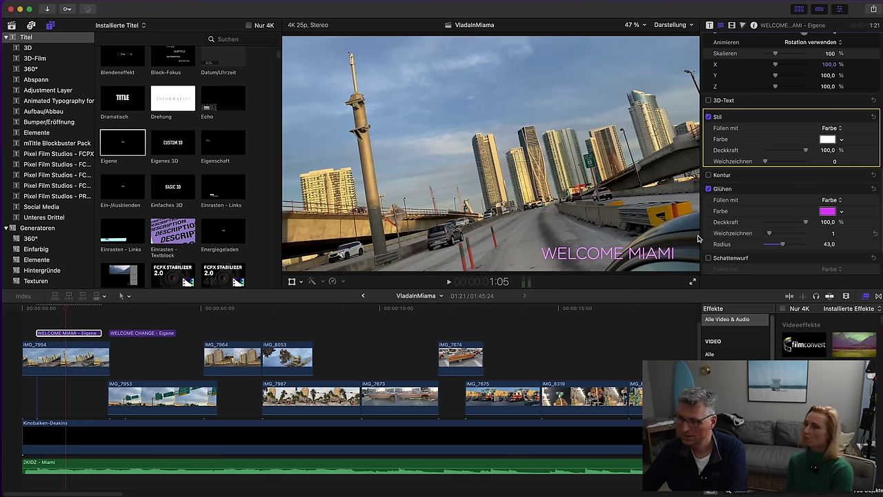
Play back WELCOME MIAMI and widen its Laufweite (letter spacing) to 12,02 %
left_click(36, 312)
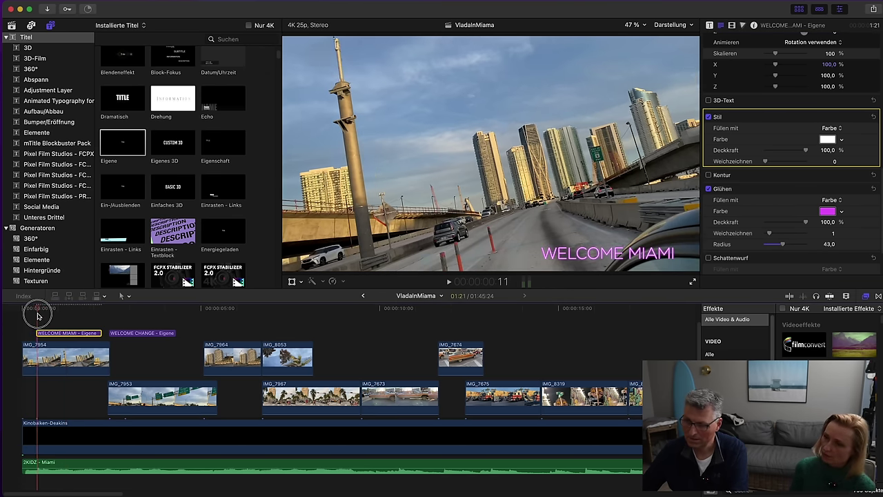
key("space")
key("space")
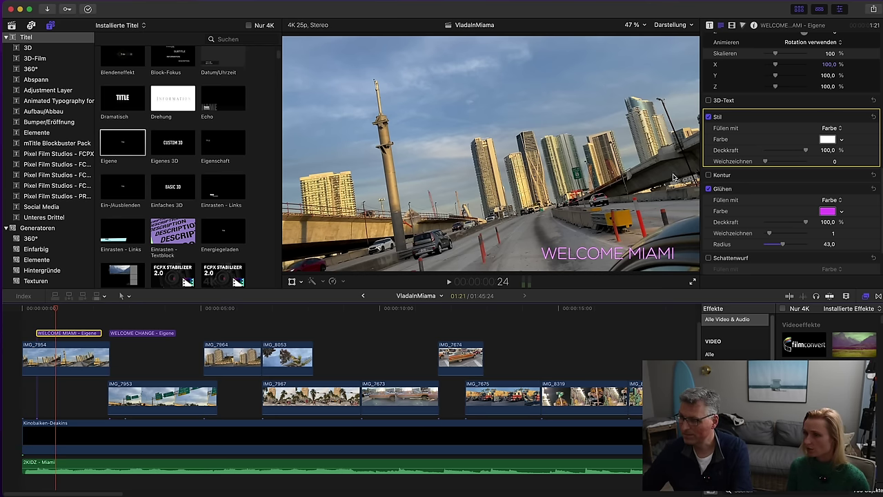
scroll(744, 139, "up", 10)
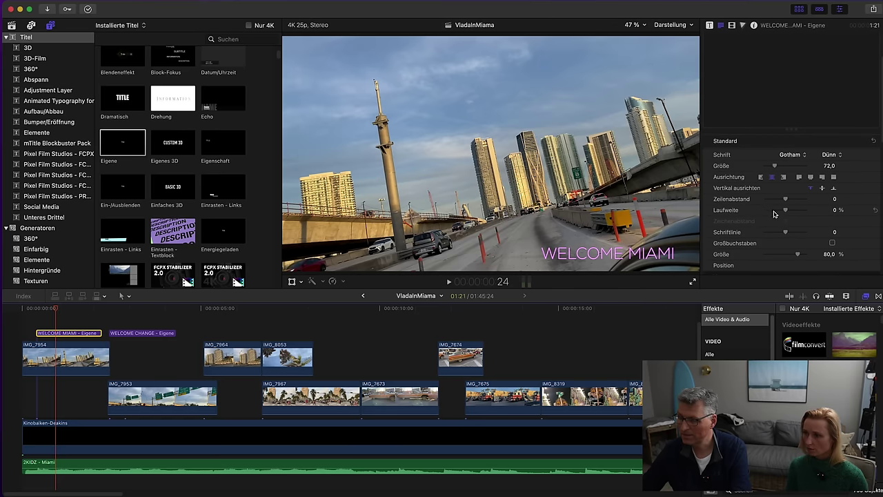
left_click_drag(785, 212, 790, 212)
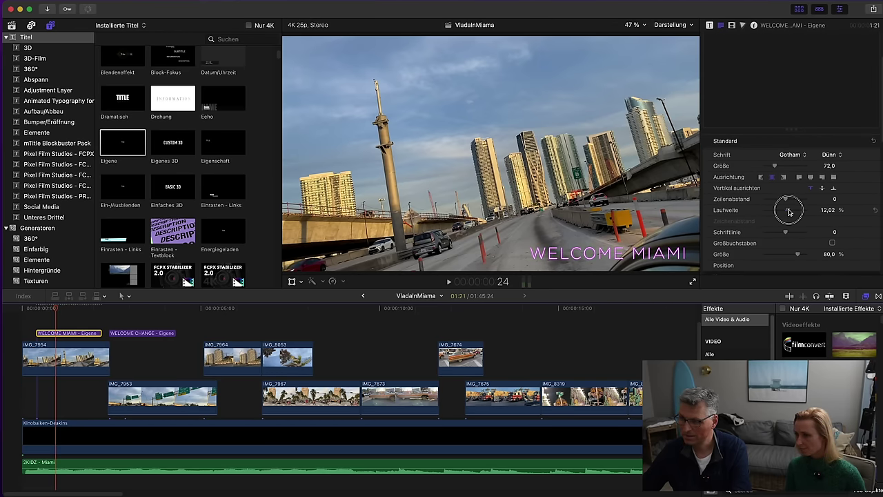
Play the opening and nudge the WELCOME MIAMI title slightly higher in the frame
left_click(164, 334)
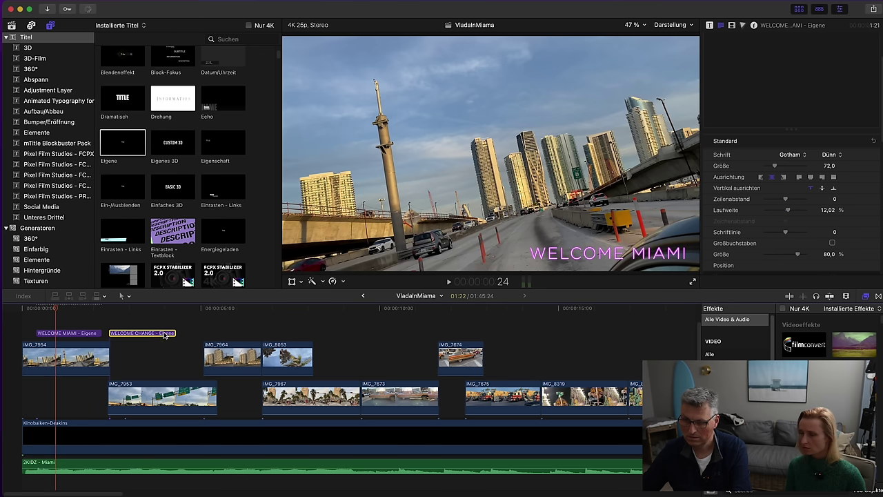
left_click(91, 334)
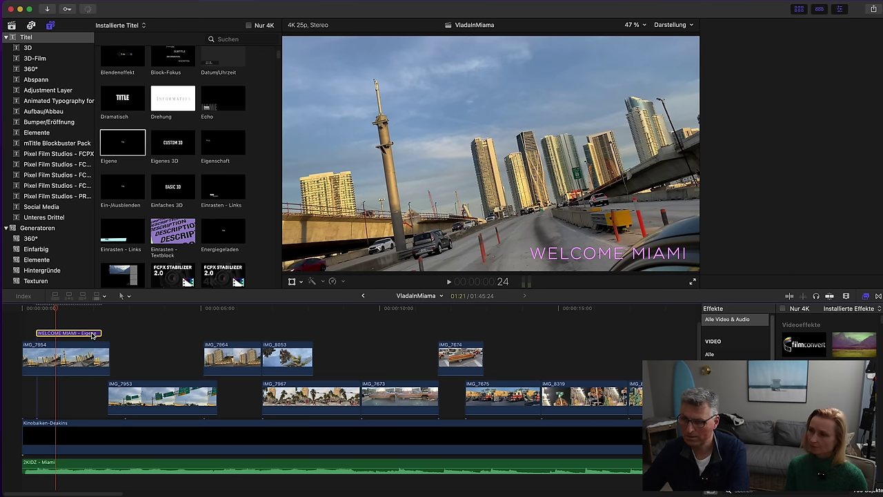
left_click(33, 325)
key("super+4")
key("space")
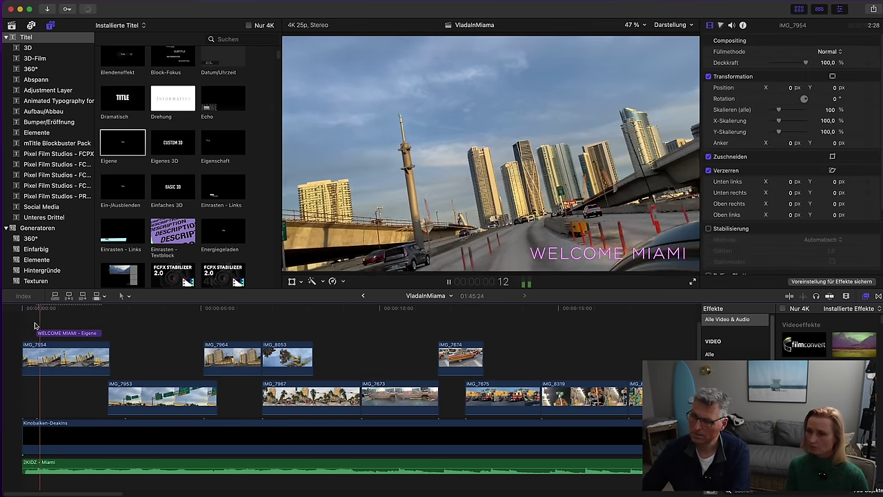
key("space")
left_click(571, 247)
mouse_move(571, 247)
left_mouse_down()
mouse_move(456, 99)
mouse_move(452, 62)
mouse_move(457, 158)
mouse_move(565, 261)
mouse_move(572, 259)
left_mouse_up()
key("space")
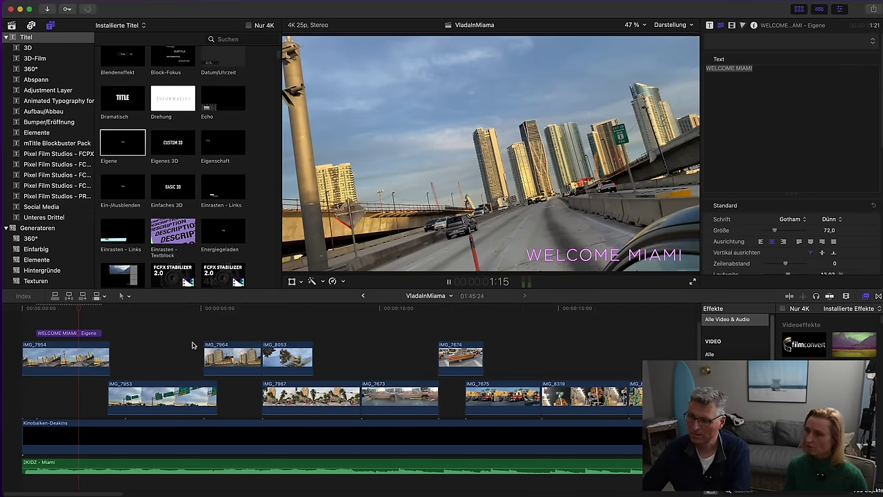
Paste a copy of WELCOME MIAMI at the playhead and change its text to WELCOME CHANGE
left_click(99, 333)
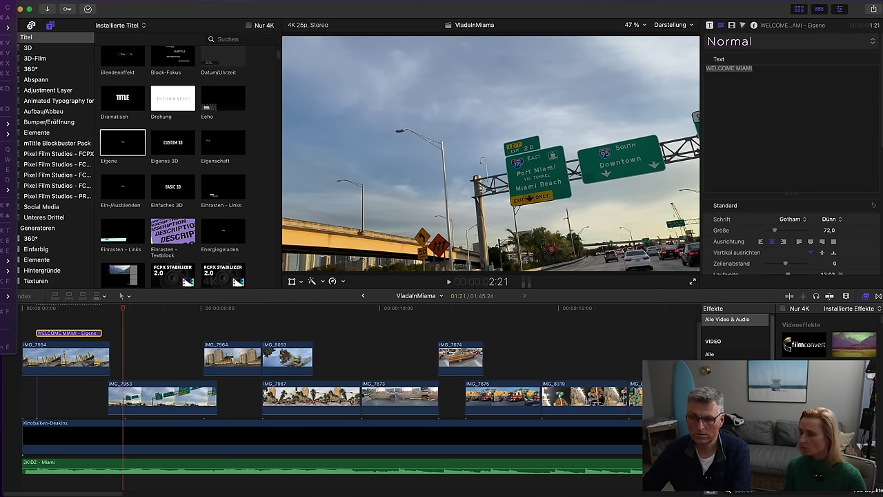
key("super+v")
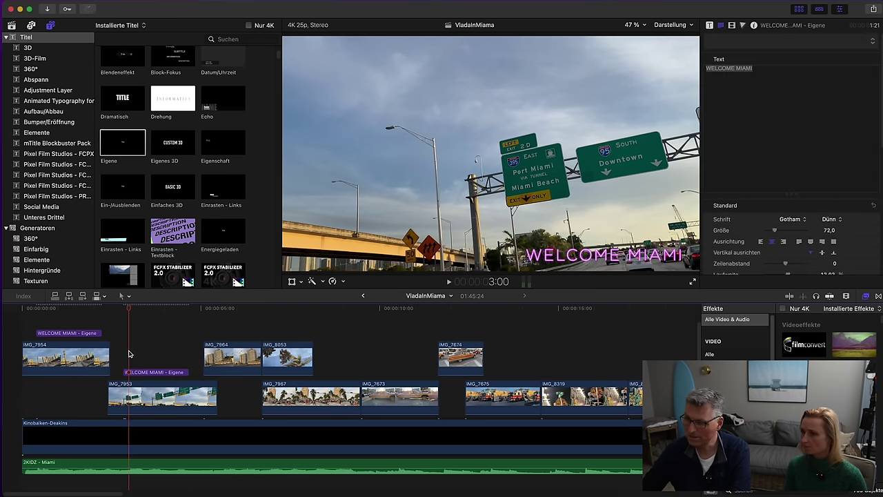
left_click(146, 372)
left_click(712, 129)
double_click(743, 68)
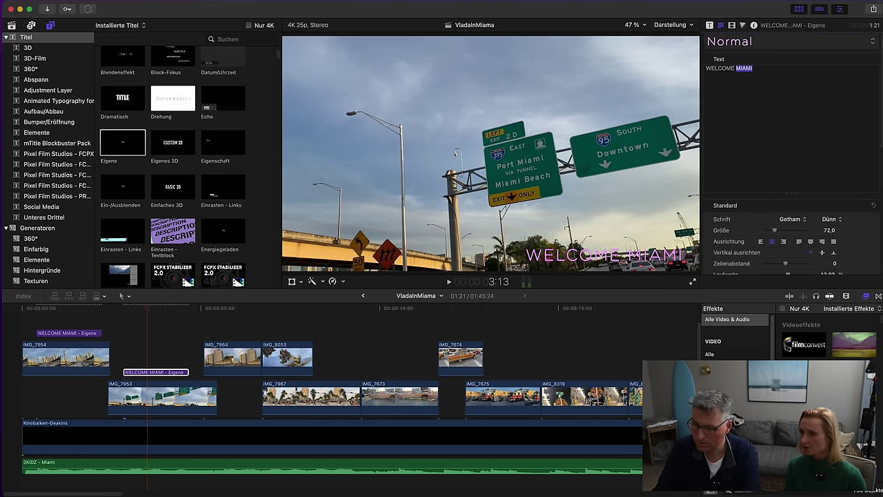
type("CHANGE")
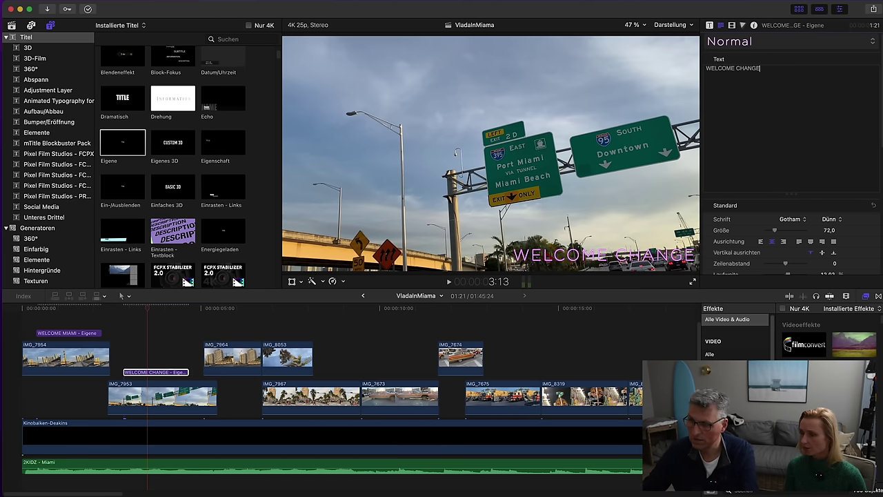
Move WELCOME CHANGE to the upper left and shift its clip slightly later
left_click_drag(593, 254, 378, 57)
left_click(10, 310)
key("space")
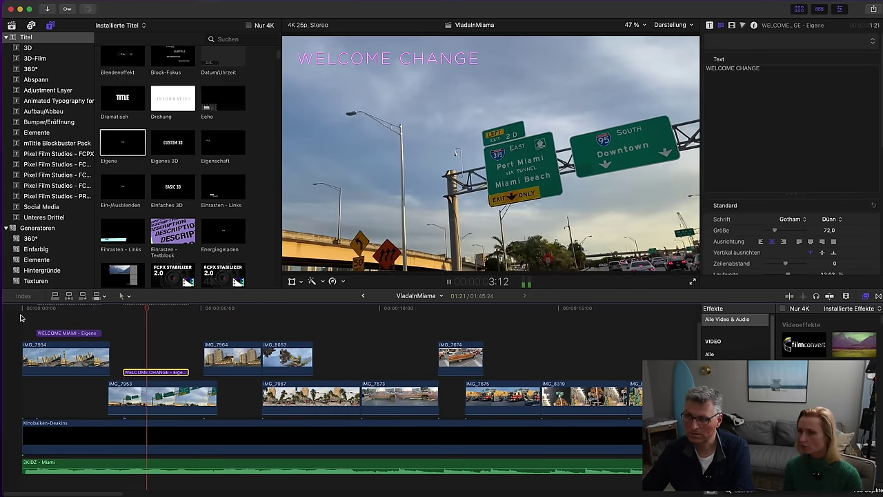
key("space")
key("Right")
key("Right")
key("Right")
key("Right")
key("Right")
key("Right")
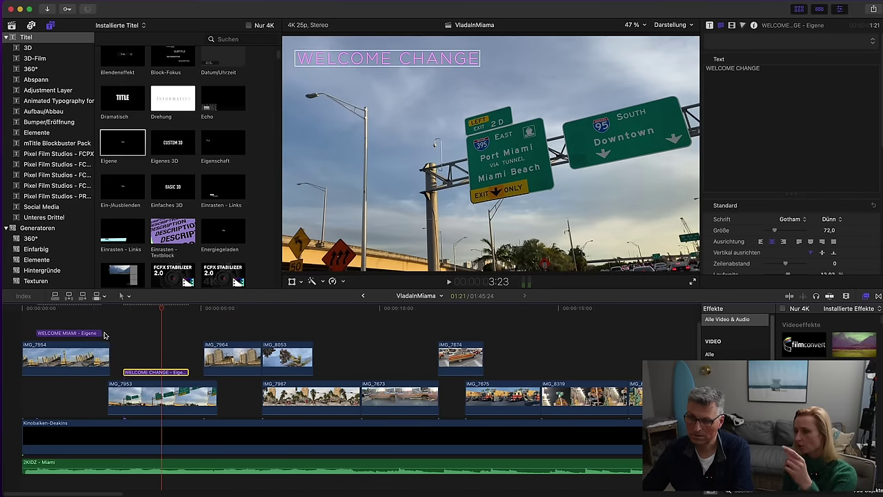
left_click_drag(139, 368, 148, 368)
Move WELCOME MIAMI to the top left as well, then play through both titles
left_click(78, 320)
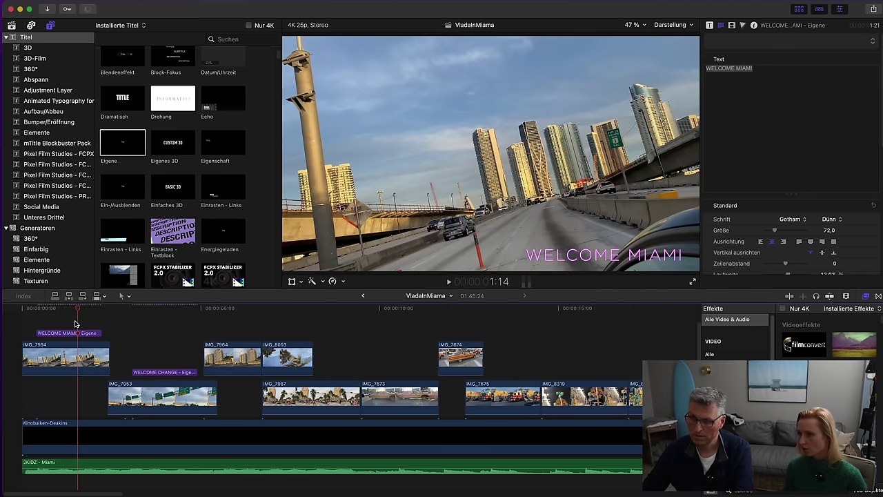
left_click(83, 335)
left_click(604, 254)
left_click_drag(604, 255, 325, 57)
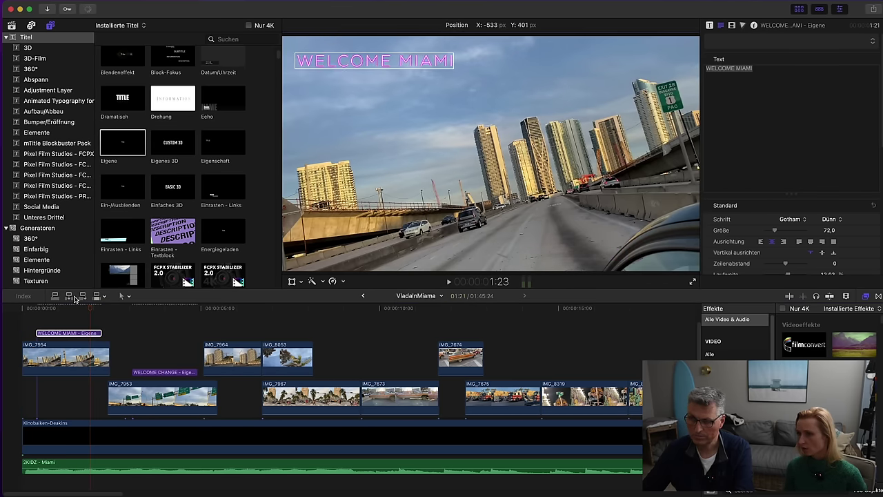
left_click(18, 315)
key("space")
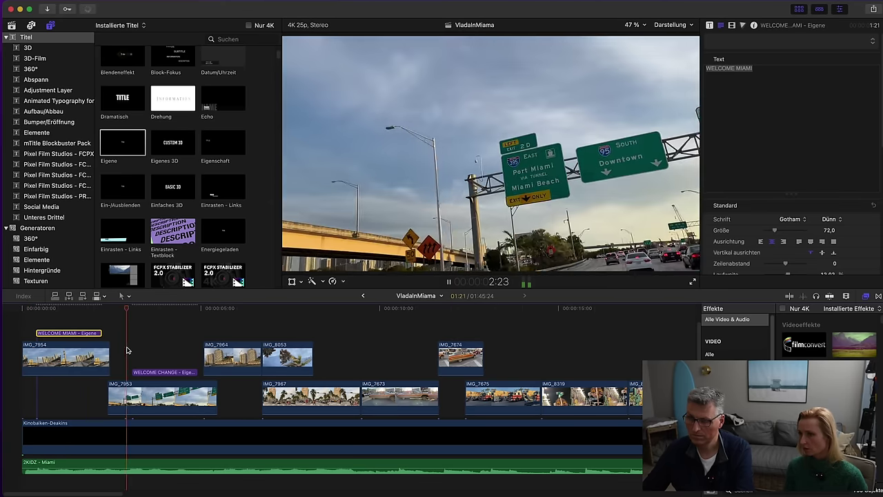
key("space")
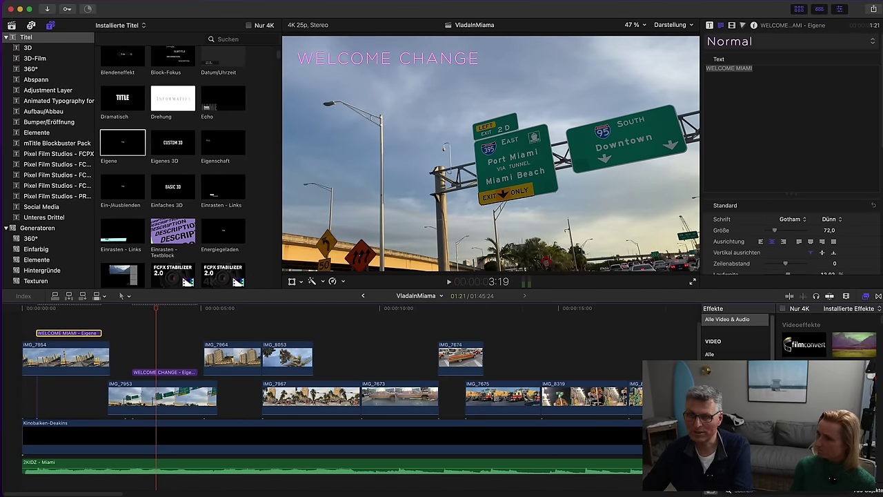
left_click(63, 308)
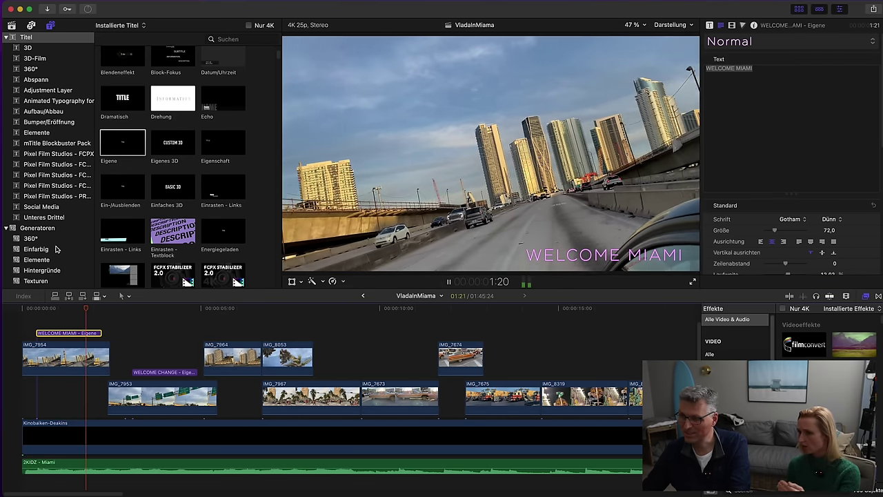
key("space")
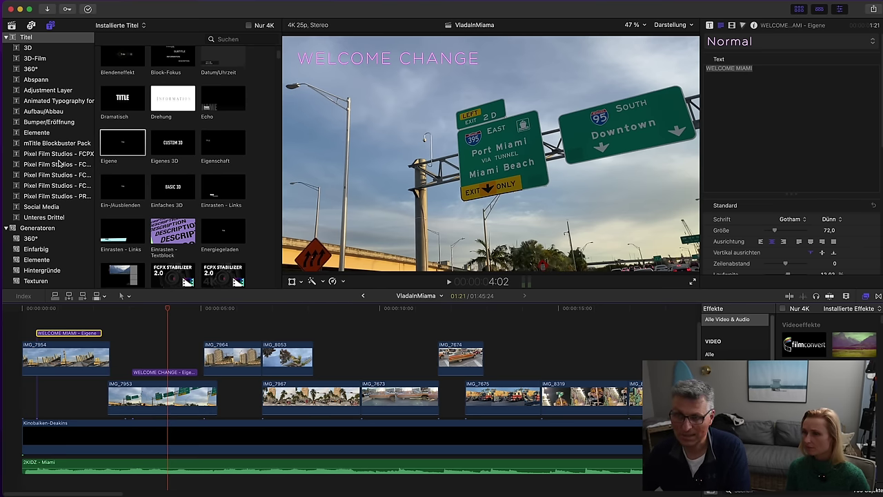
Place the Long adjustment layer above the clips and extend it to the video's end
left_click(9, 26)
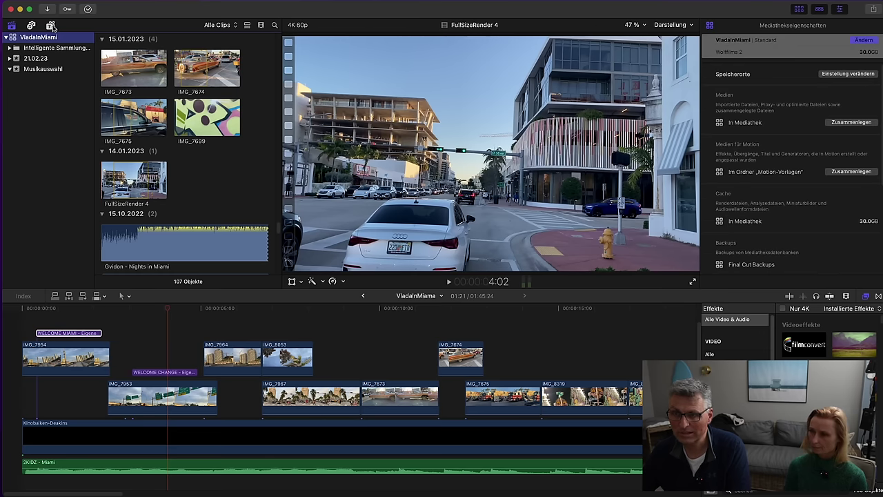
key("alt+super+1")
left_click(55, 90)
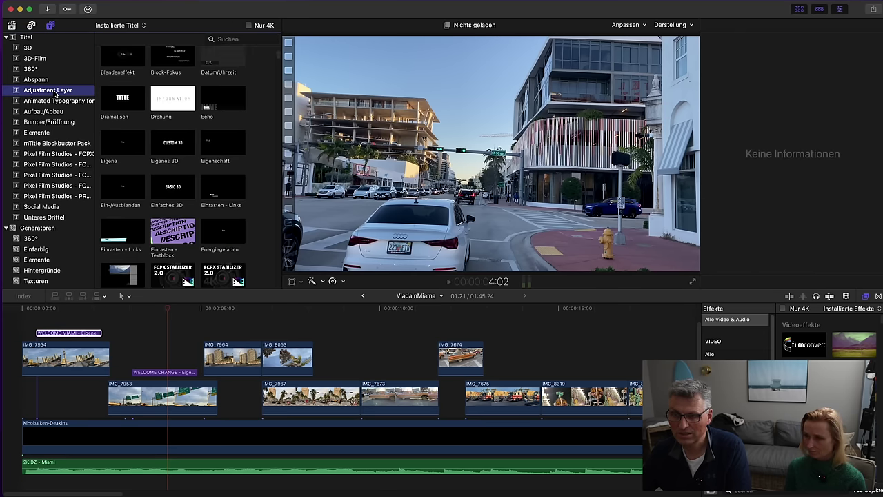
left_click_drag(121, 98, 52, 335)
left_click_drag(434, 322, 579, 314)
left_click_drag(509, 494, 12, 446)
Apply the mLut effect to the Long adjustment layer and show its video controls
left_click(69, 335)
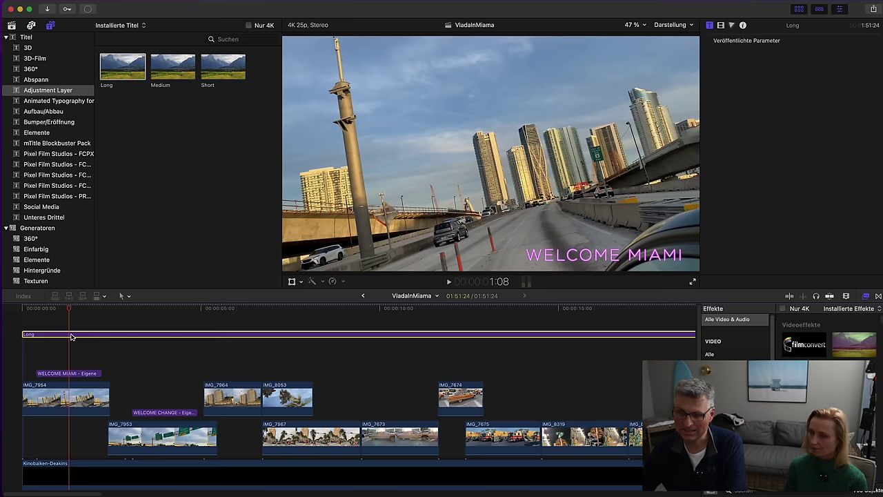
scroll(735, 359, "down", 1)
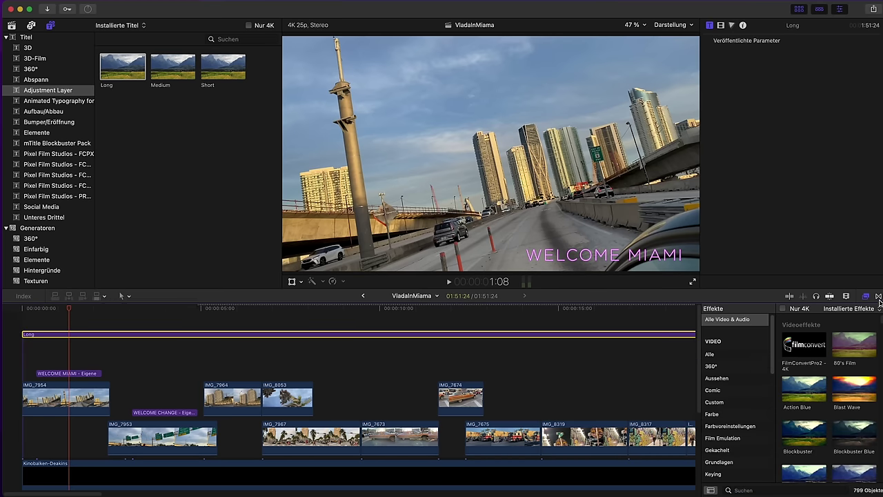
key("ctrl+super+5")
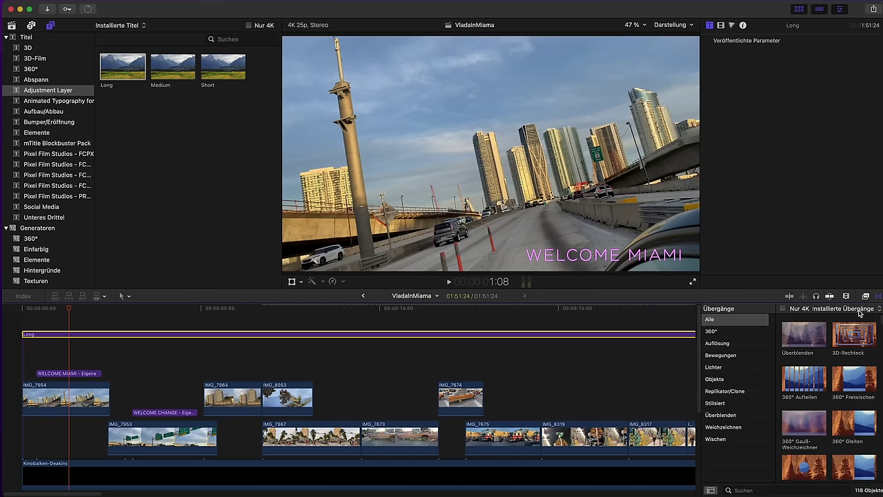
key("super+5")
scroll(722, 404, "down", 4)
left_click(715, 456)
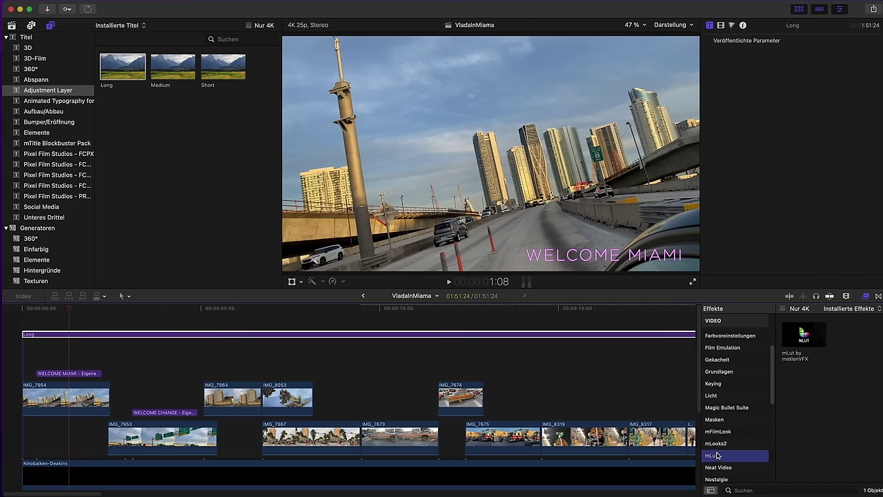
left_click_drag(795, 351, 514, 334)
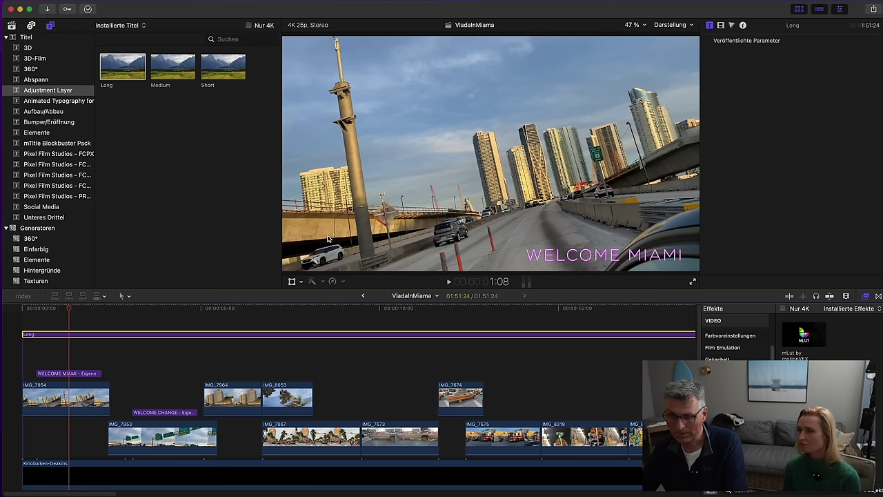
left_click(721, 26)
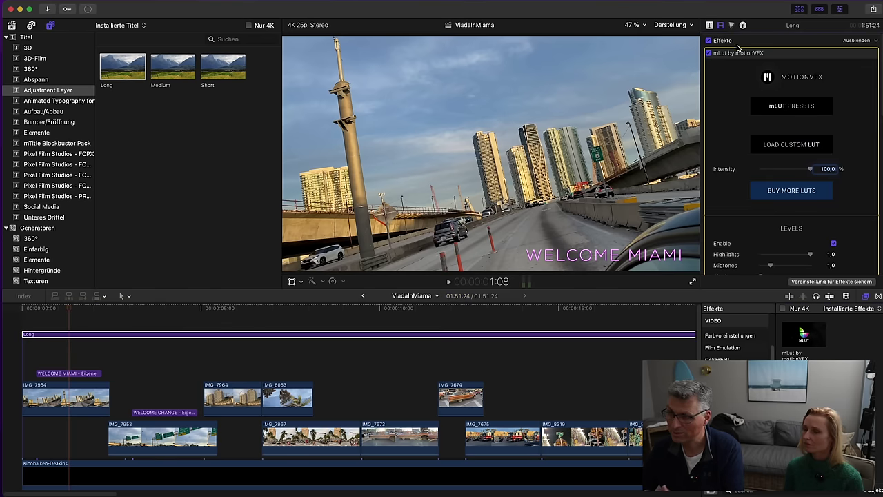
Preview mLUT presets fg1, New Foggy and New 112, settling on Hit or Run
left_click(778, 108)
left_click_drag(835, 49, 374, 93)
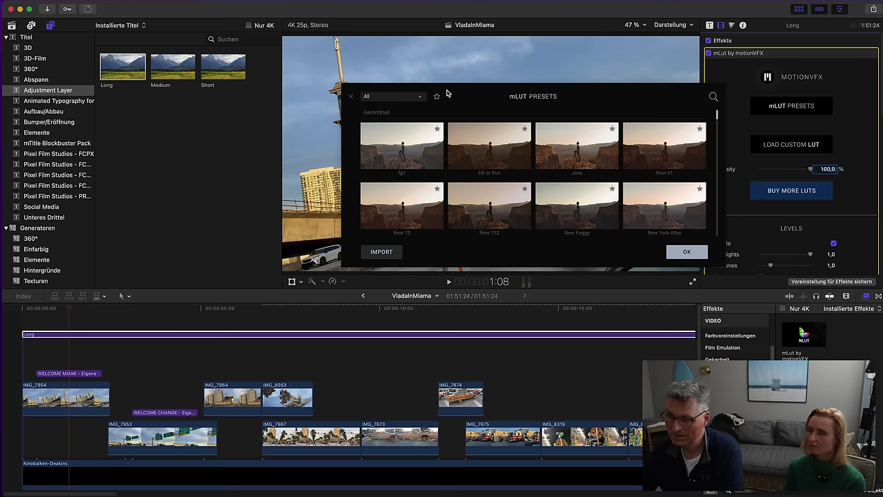
left_click_drag(446, 92, 462, 300)
left_click(440, 350)
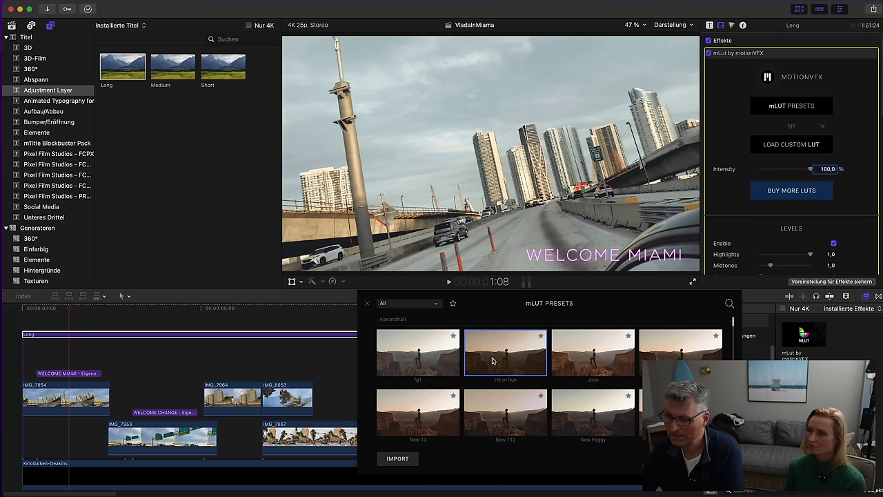
left_click(593, 371)
key("Right")
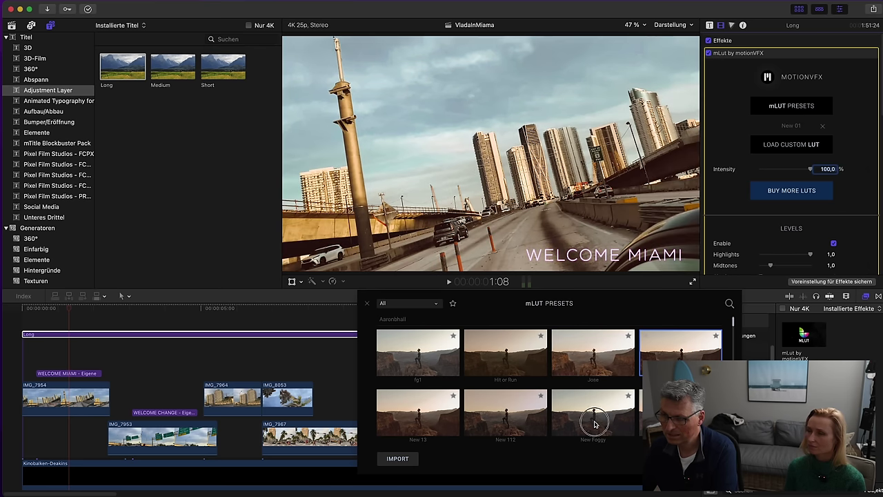
left_click(595, 423)
left_click(517, 403)
left_click(514, 362)
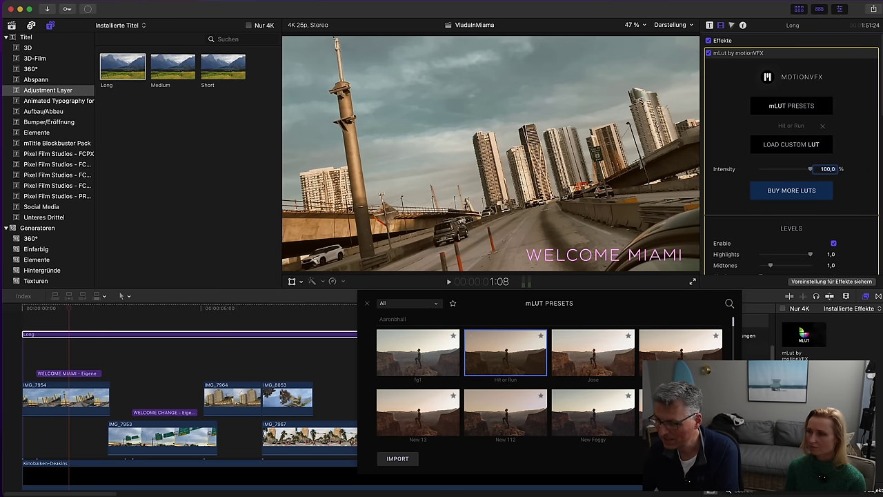
key("Escape")
mouse_move(69, 314)
left_mouse_down()
mouse_move(149, 320)
mouse_move(77, 327)
left_mouse_up()
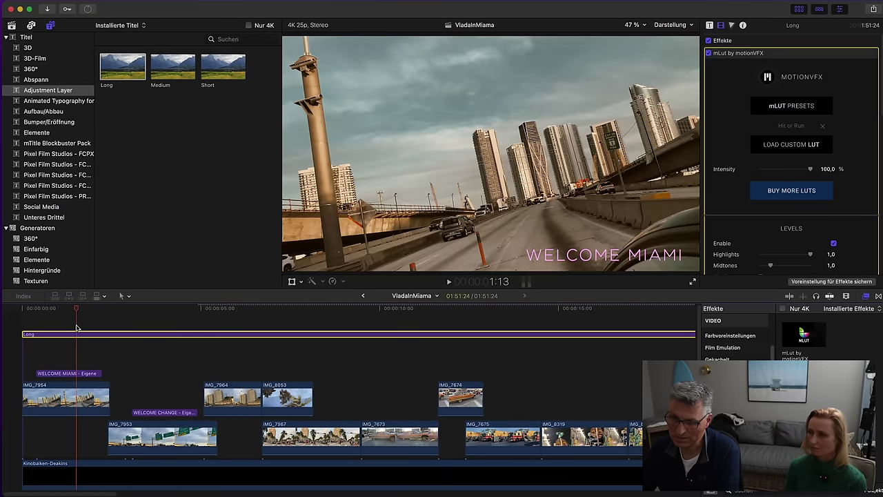
Switch to the Blockbuster 2 collection and try Children Of Men, Everest and Fury
left_click(792, 106)
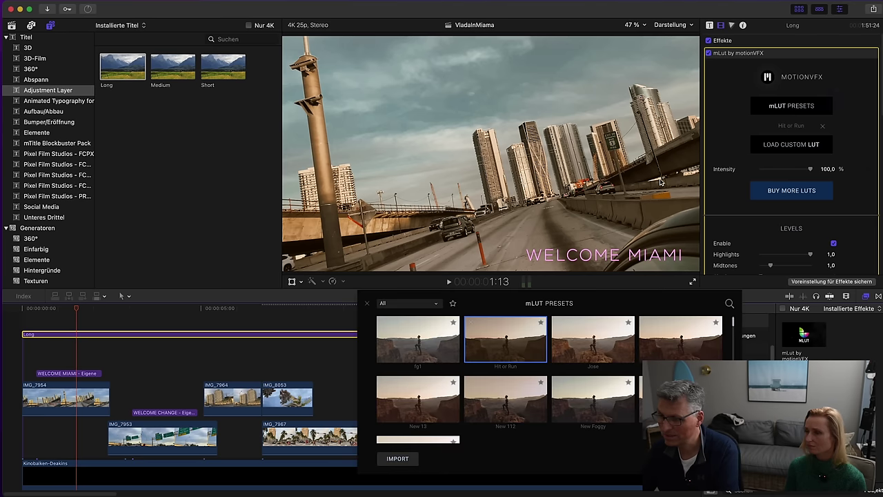
left_click(411, 304)
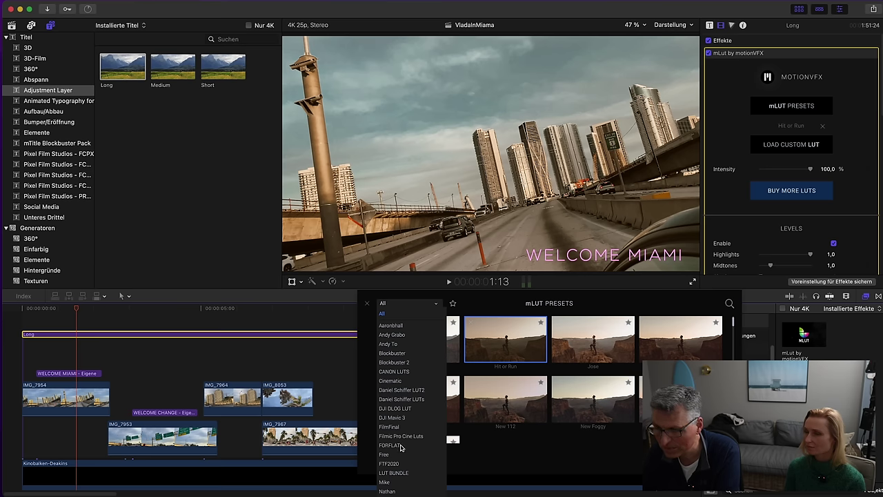
left_click(396, 363)
left_click(427, 389)
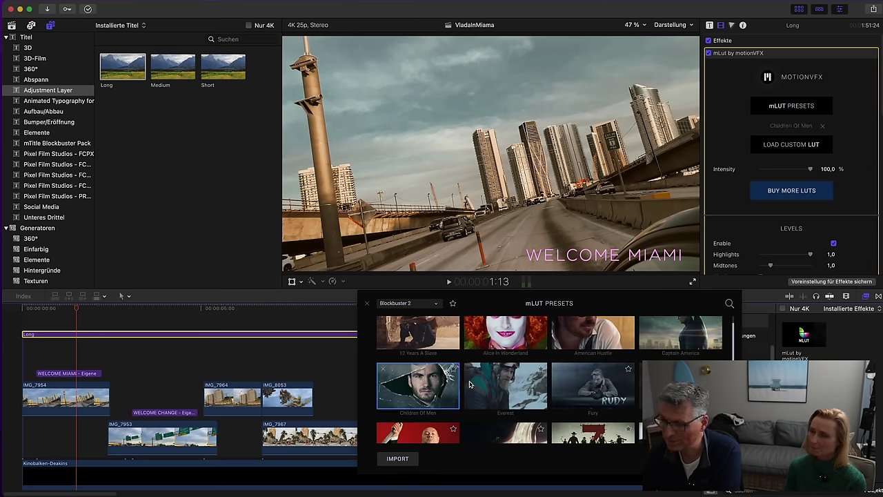
left_click(483, 385)
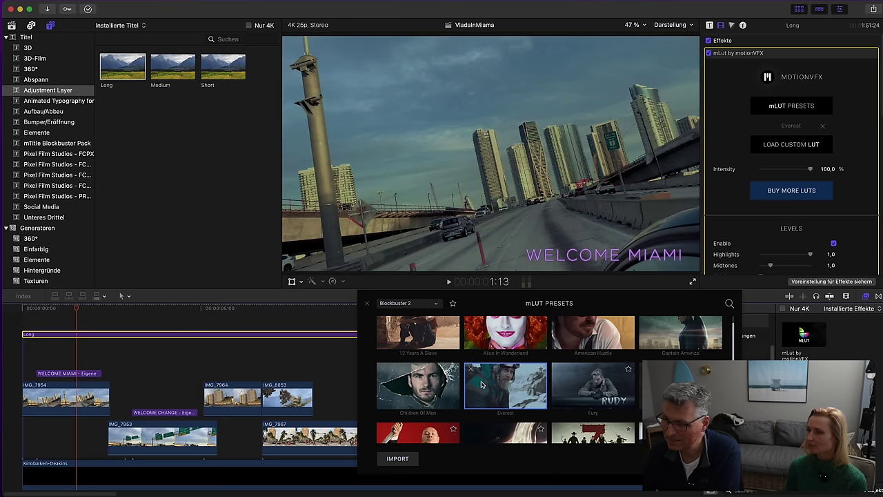
left_click(586, 378)
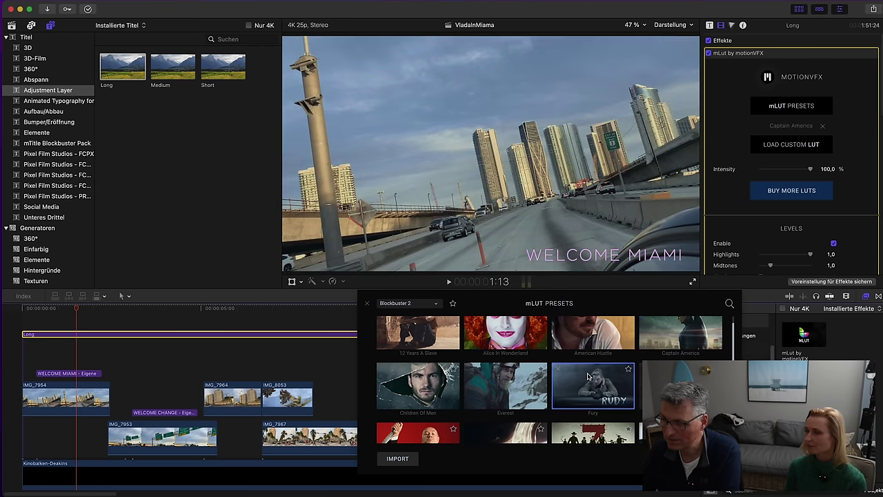
scroll(548, 383, "up", 2)
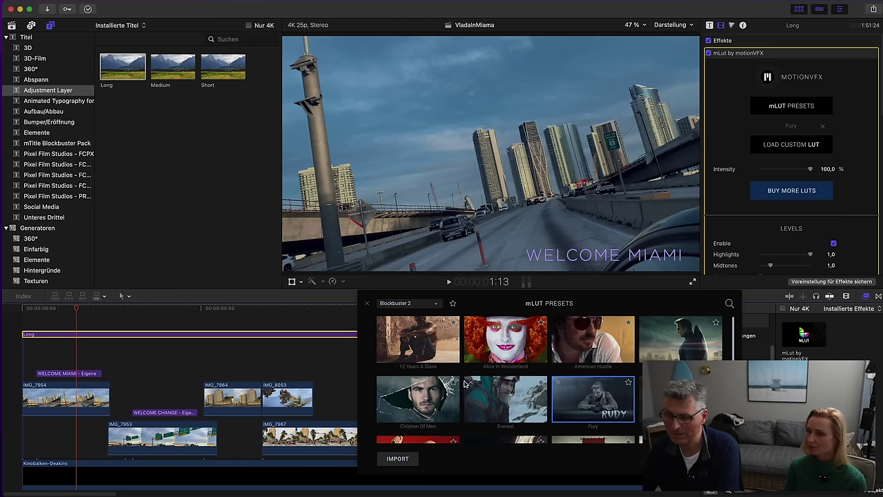
scroll(465, 383, "down", 5)
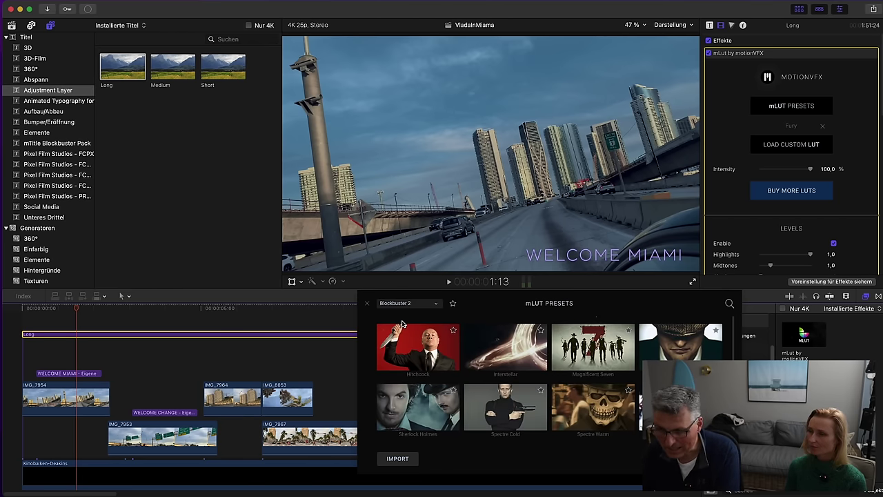
scroll(408, 320, "up", 5)
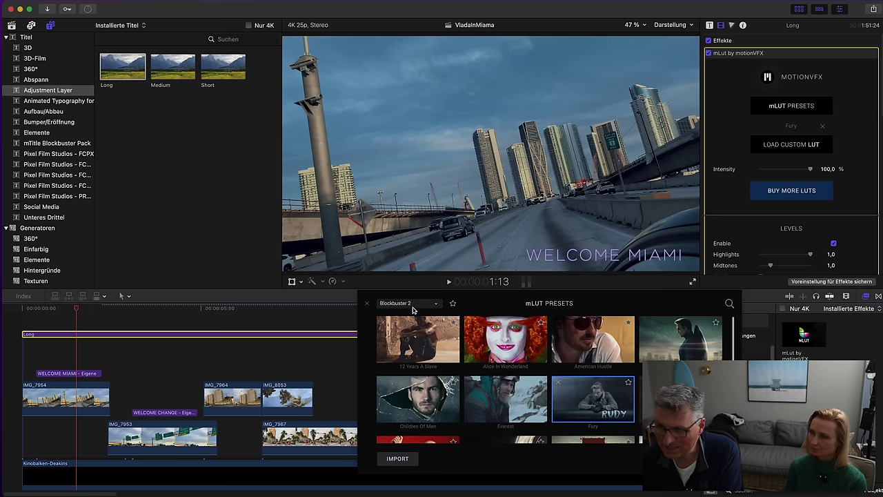
Apply the American Hustle preset from Blockbuster 2 and check it on later clips
left_click(413, 307)
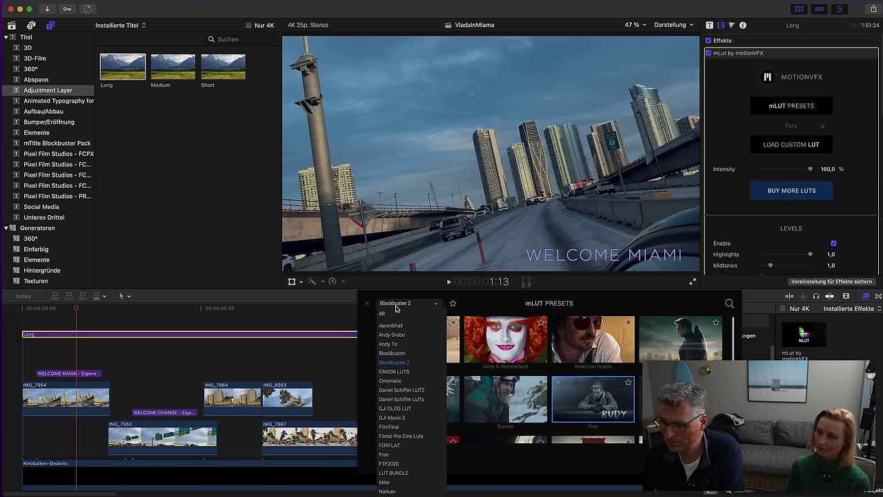
left_click(396, 308)
left_click(407, 328)
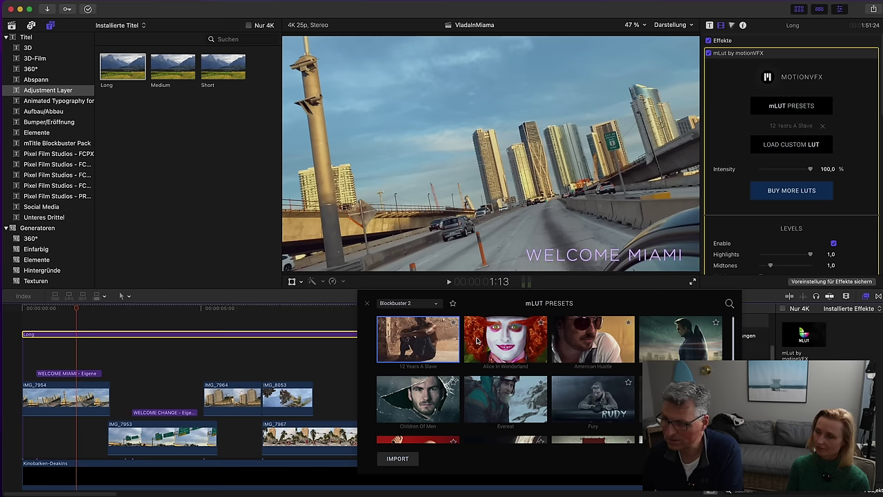
left_click(555, 343)
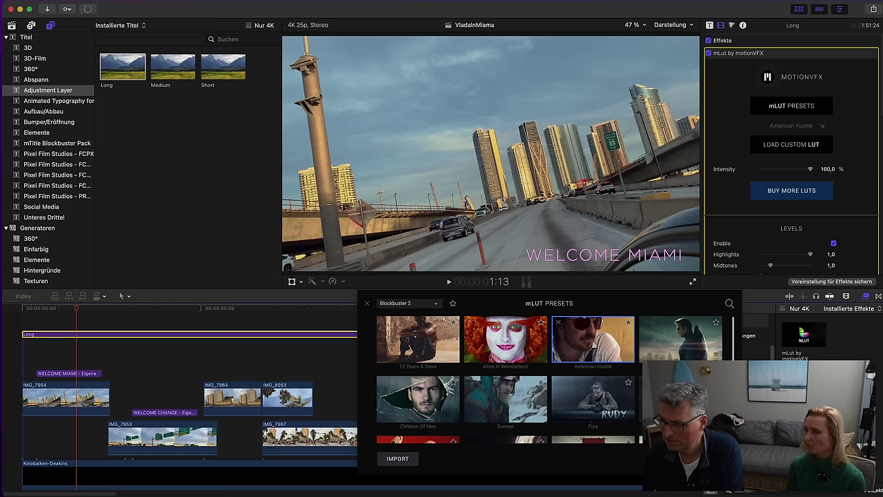
left_click(537, 428)
left_click_drag(134, 306, 332, 356)
left_click(708, 53)
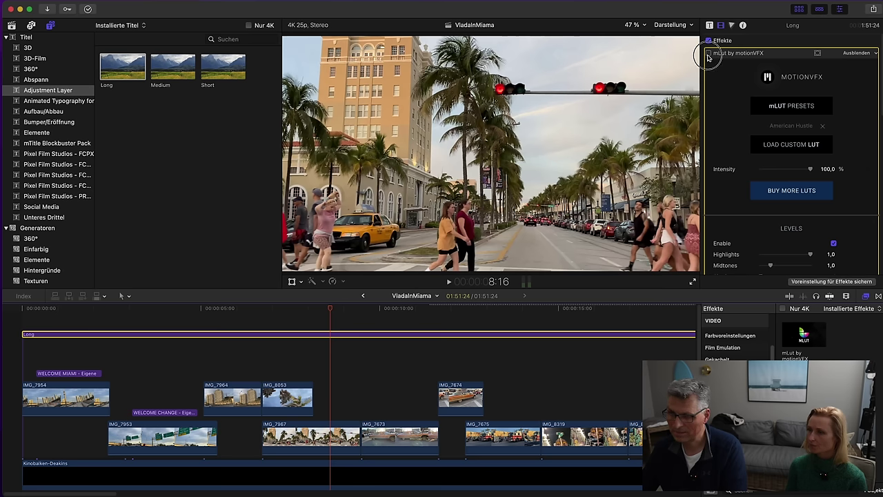
left_click(708, 54)
left_click(508, 309)
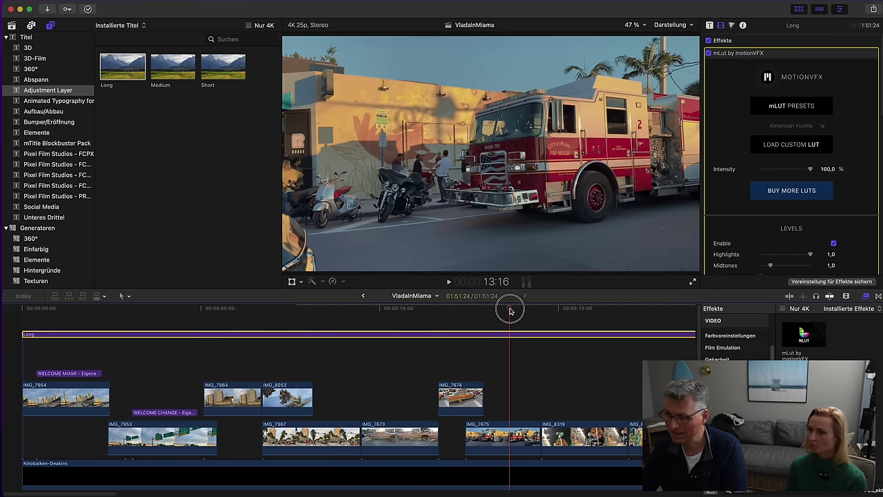
left_click(708, 54)
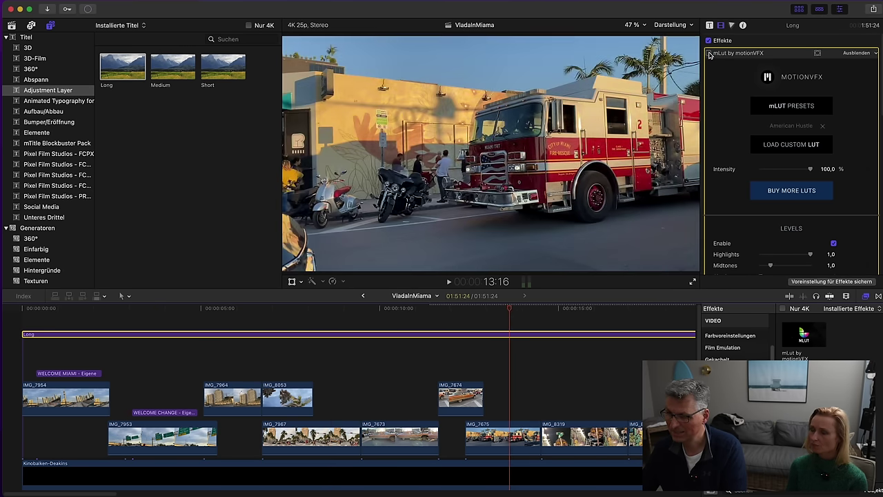
left_click(709, 53)
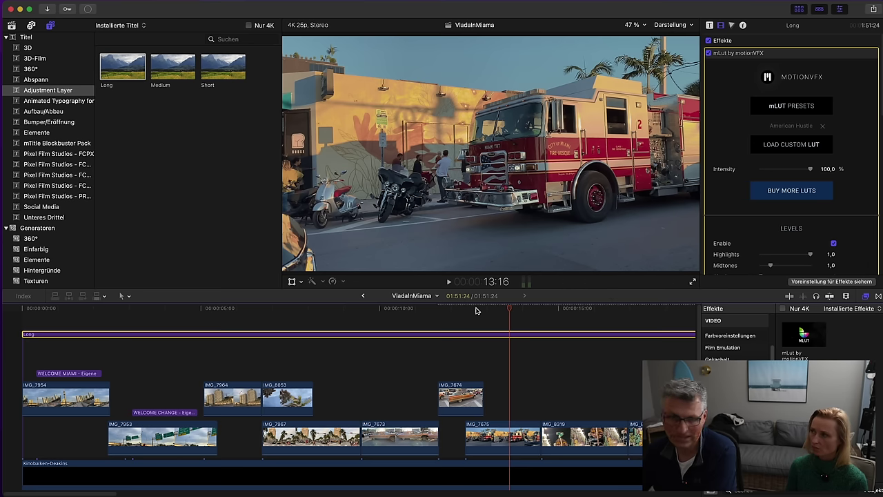
left_click_drag(485, 310, 588, 336)
Lower IMG_8319's exposure to shadows -6, midtones -11 and highlights -10
left_click(585, 434)
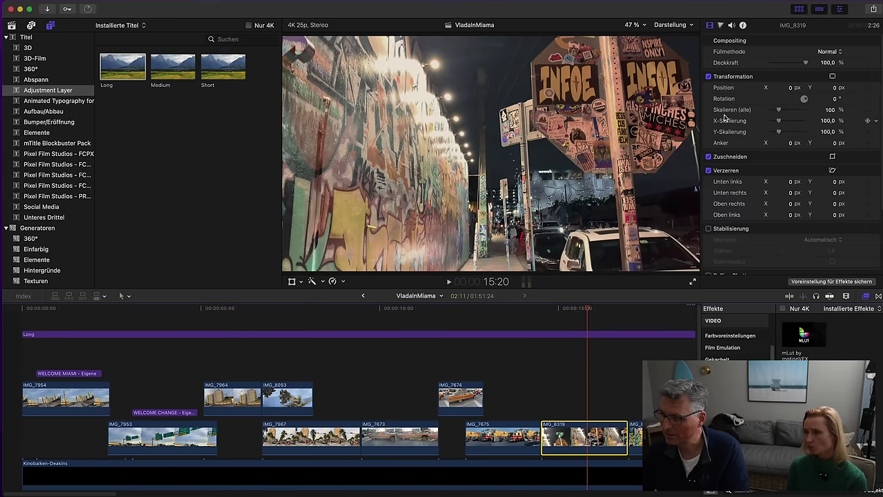
left_click(721, 27)
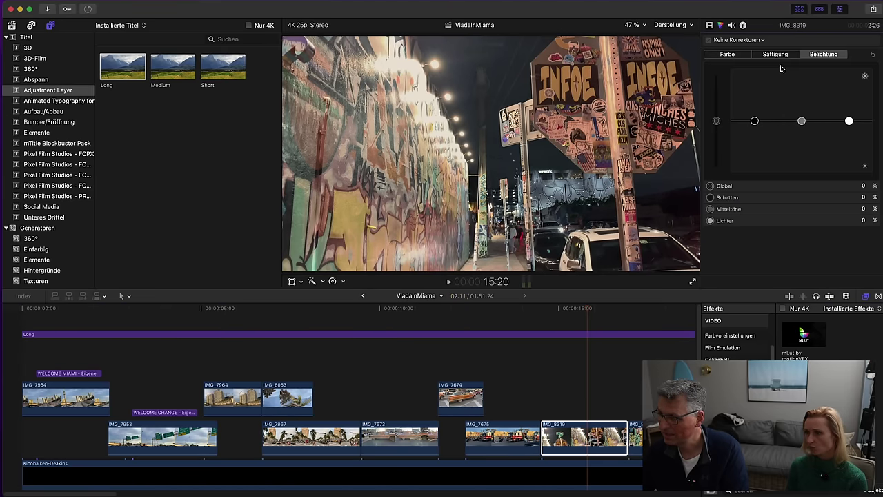
left_click_drag(801, 123, 755, 125)
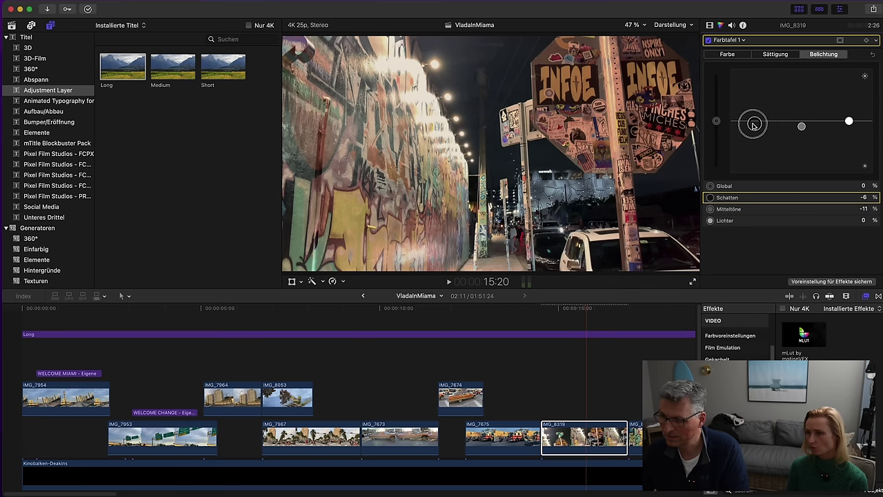
left_click_drag(849, 121, 850, 127)
left_click(575, 313)
Scrub back to the WELCOME MIAMI title and play the video to review
left_click_drag(574, 312, 11, 348)
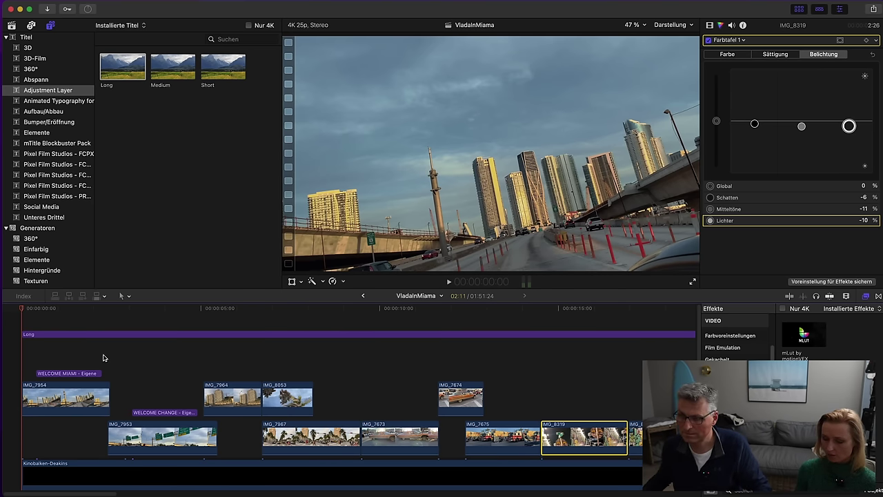
left_click(70, 309)
left_click_drag(70, 310, 24, 327)
key("space")
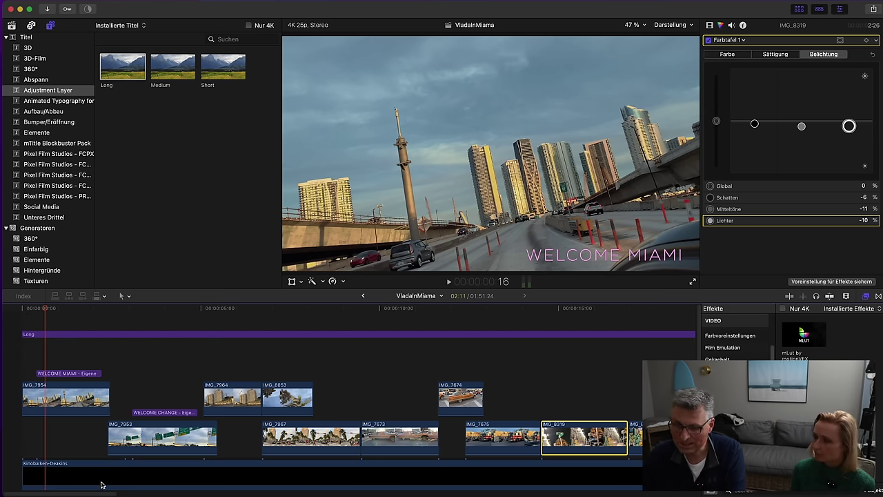
left_click_drag(97, 494, 63, 483)
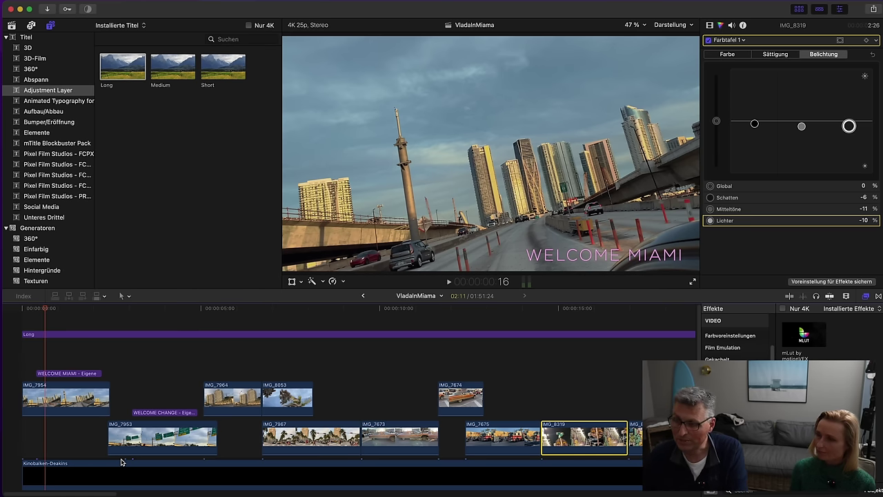
left_click_drag(392, 311, 457, 311)
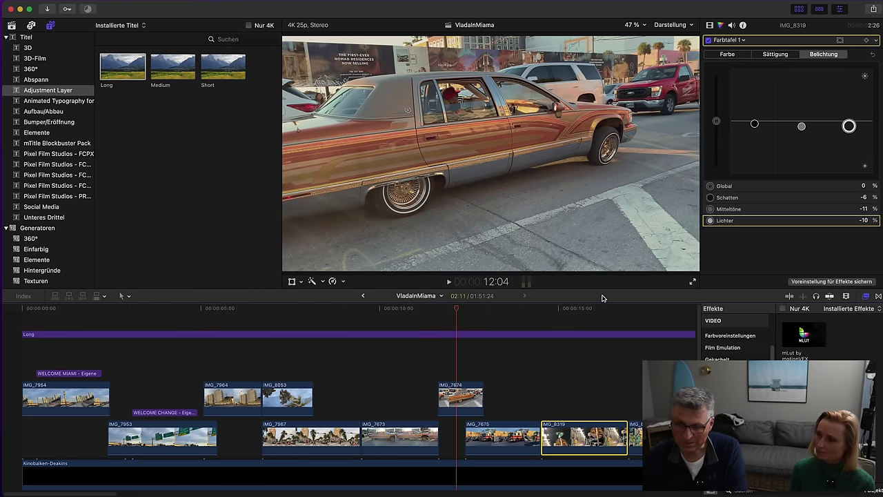
left_click(379, 375)
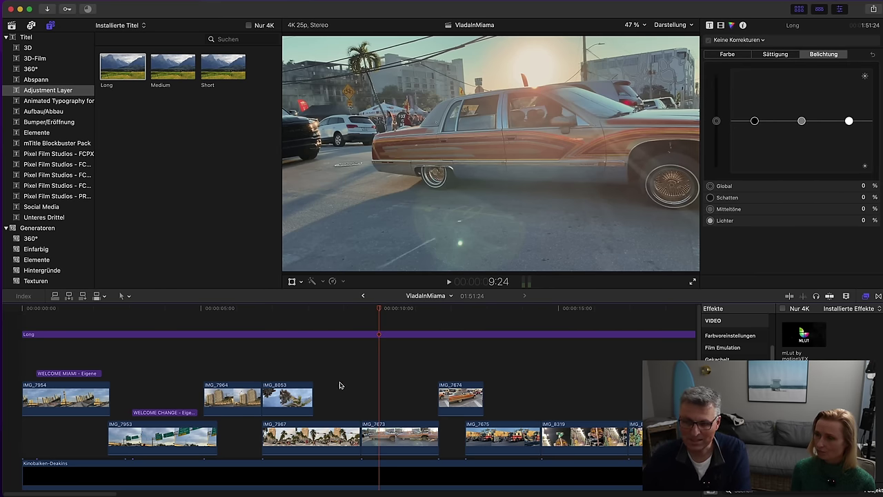
scroll(289, 414, "down", 3)
left_click_drag(81, 494, 243, 494)
left_click_drag(343, 308, 633, 337)
left_click_drag(282, 494, 398, 477)
scroll(403, 431, "down", 2)
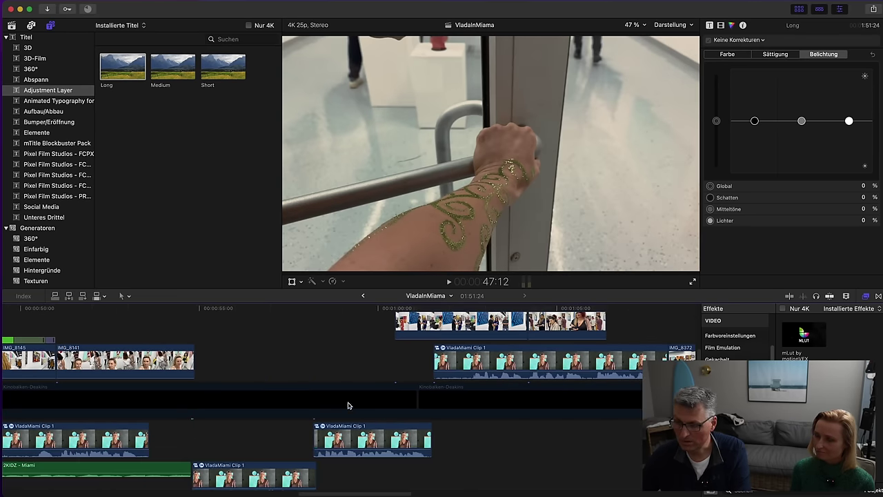
left_click_drag(327, 312, 621, 323)
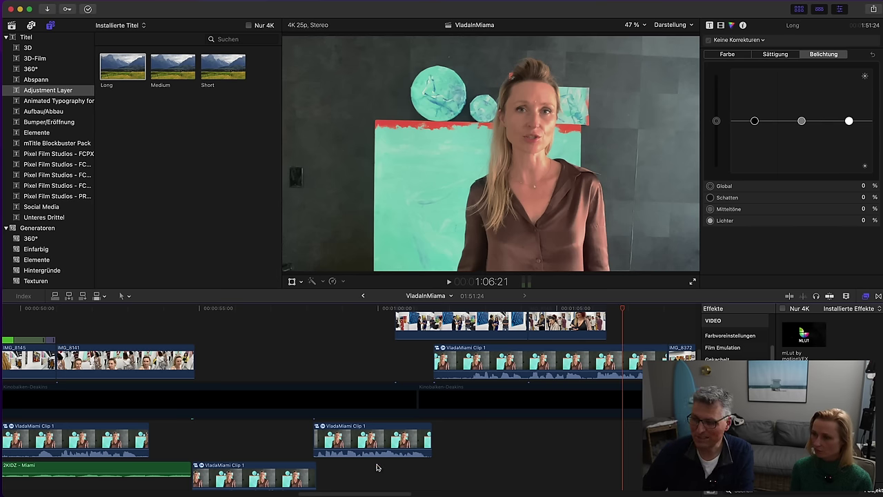
left_click_drag(375, 494, 615, 494)
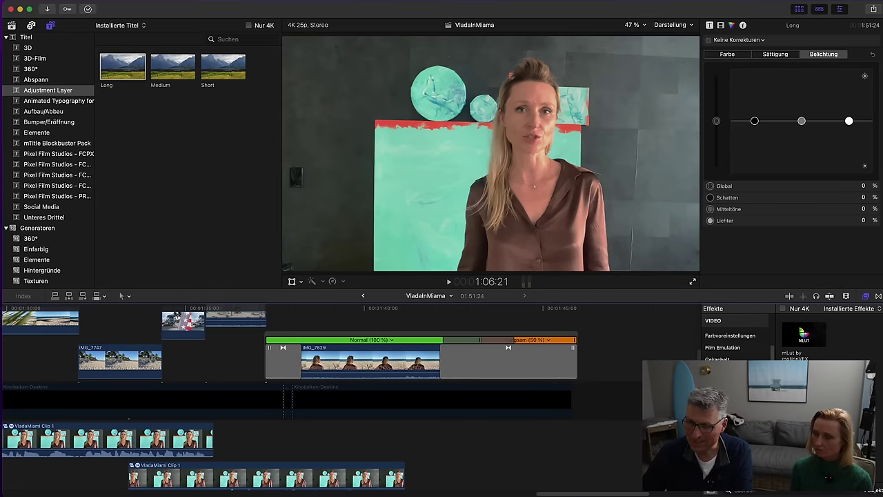
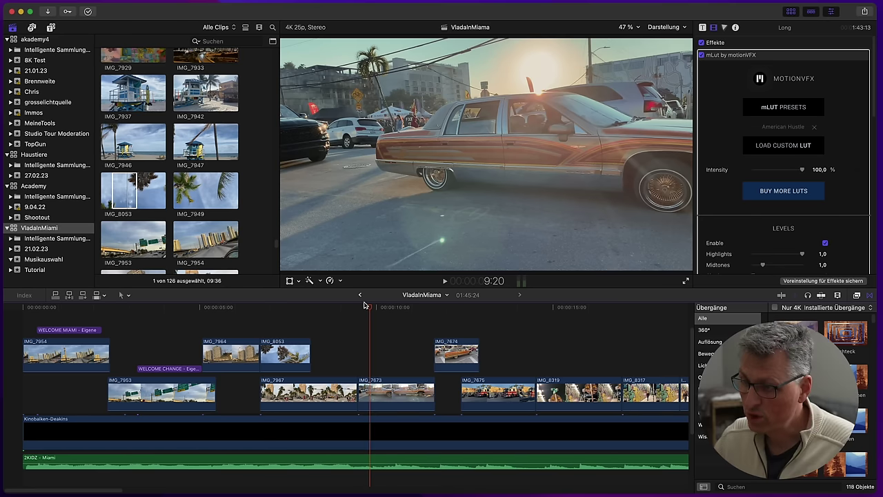
Play the opening shots through to the crosswalk to locate IMG_8053's palm-tree frame
left_click_drag(211, 308, 323, 338)
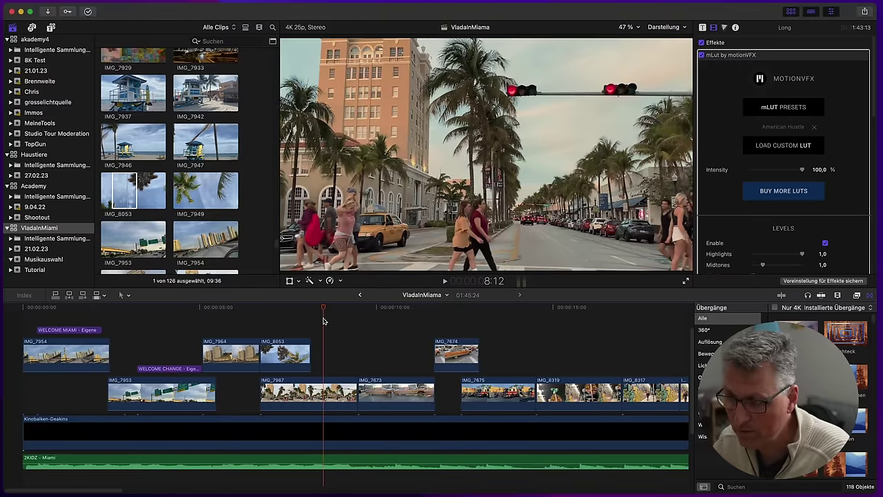
left_click_drag(325, 308, 21, 308)
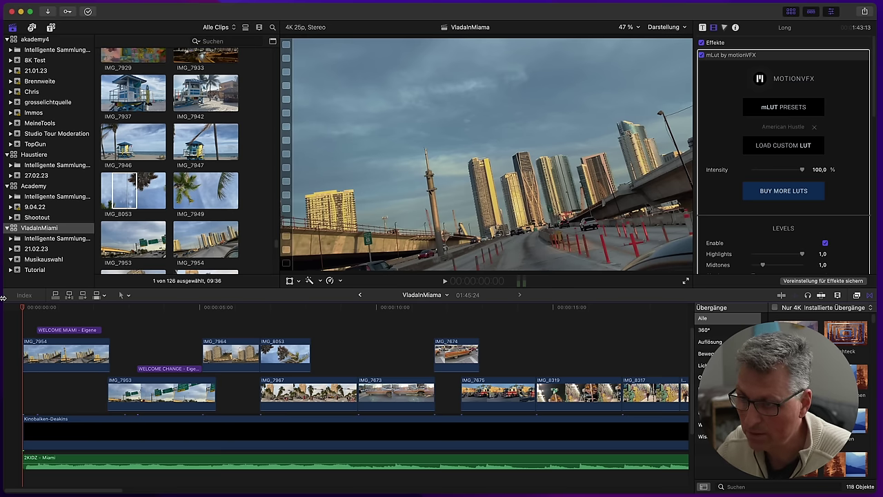
key("space")
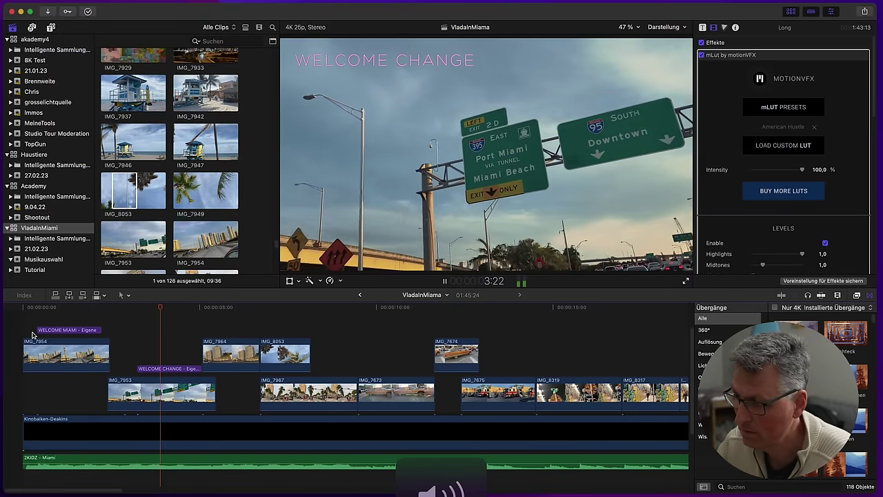
key("space")
left_click(40, 307)
key("space")
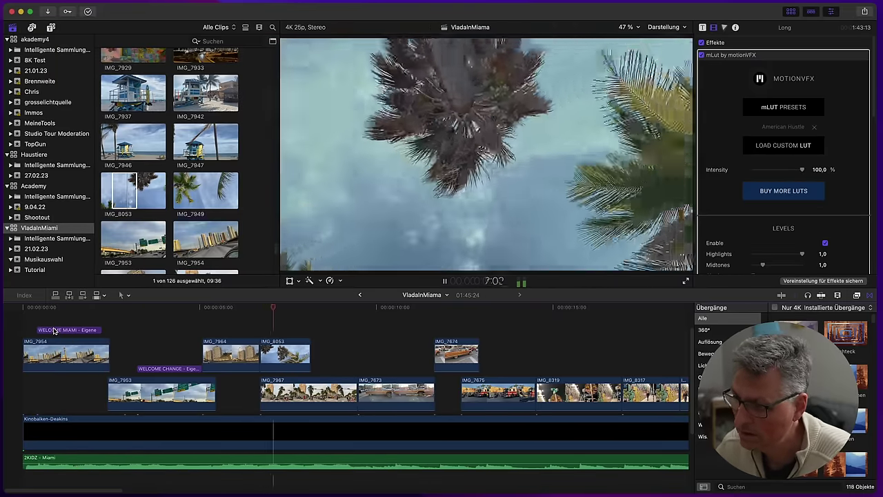
key("space")
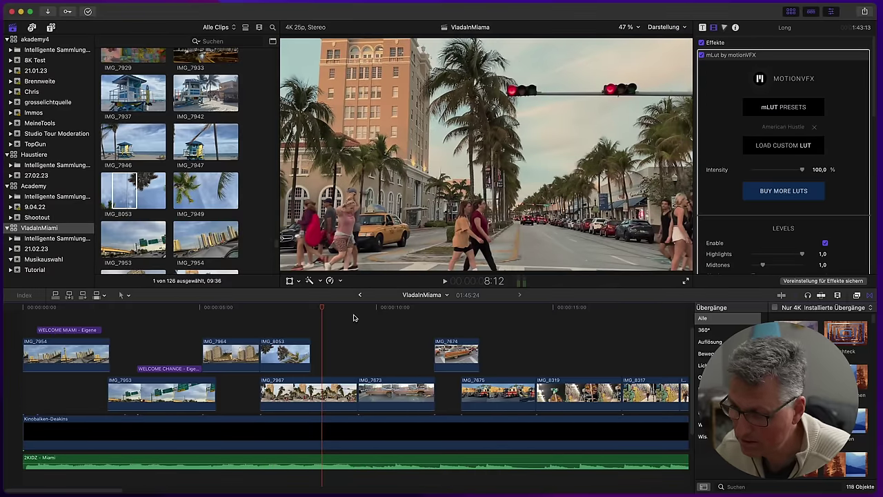
left_click_drag(297, 307, 302, 345)
Trim the end of IMG_8053 shorter and pull the IMG_7967/IMG_7673 cut slightly earlier
left_click(261, 325)
key("space")
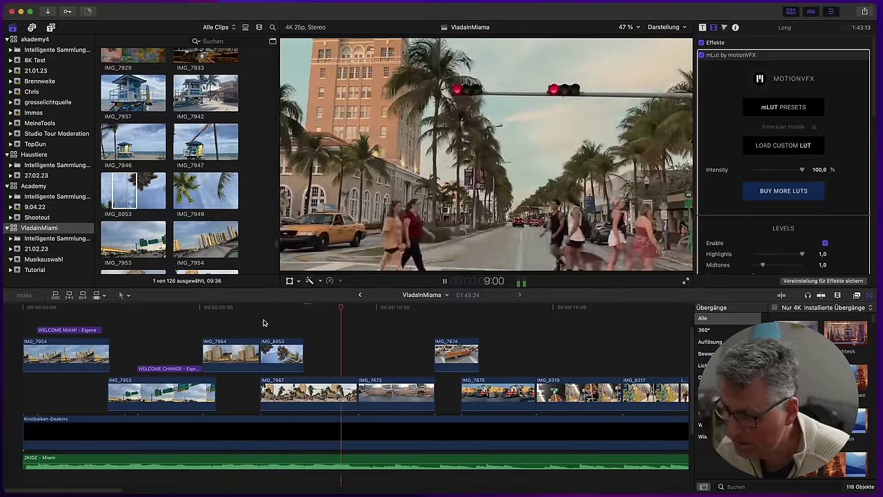
key("space")
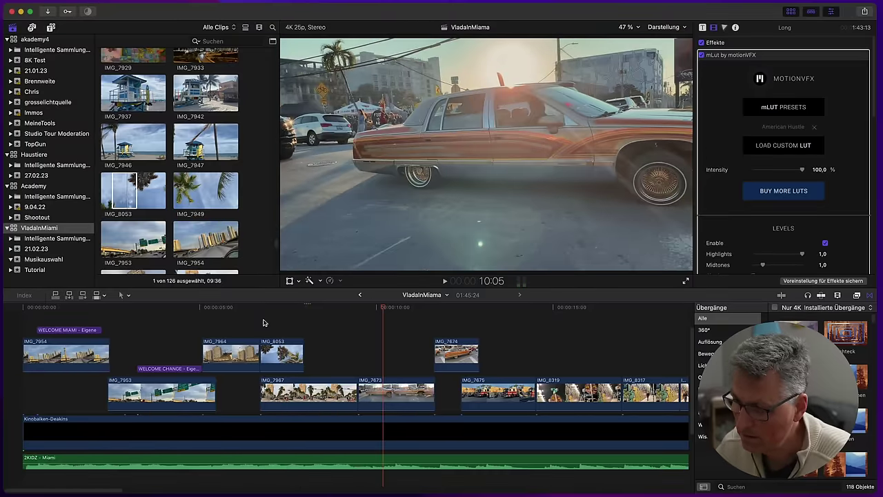
left_click(304, 319)
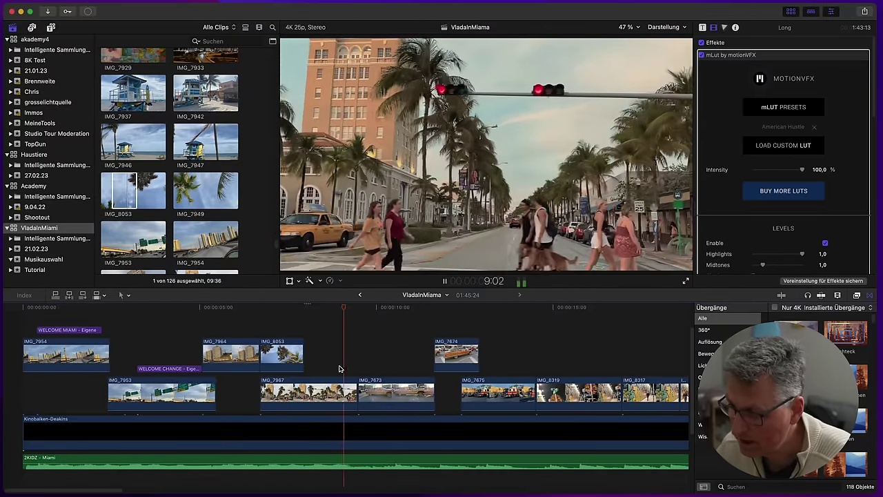
key("space")
left_click_drag(357, 390, 350, 391)
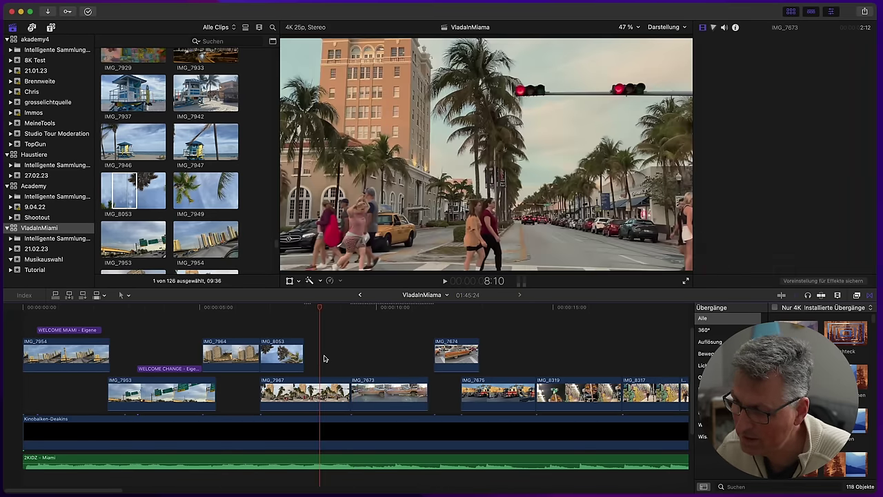
Extend IMG_7673's end, then play from the lowrider shot to the yellow car night shot
key("space")
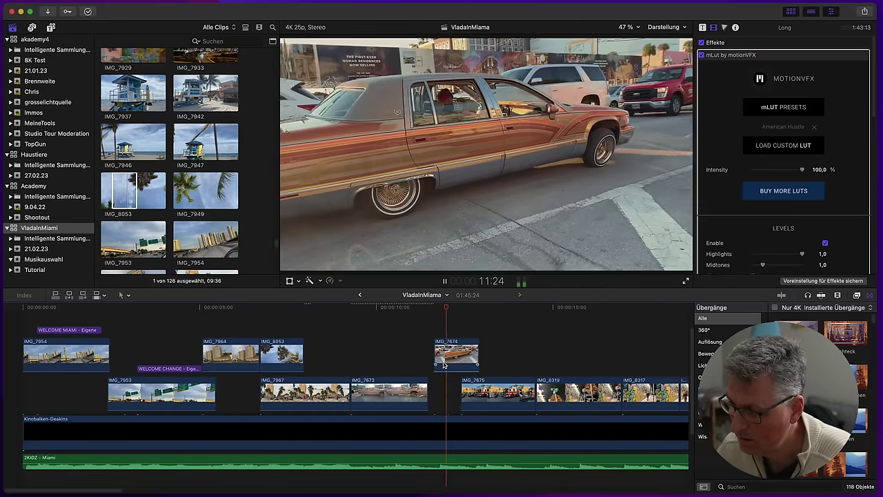
left_click_drag(427, 394, 436, 393)
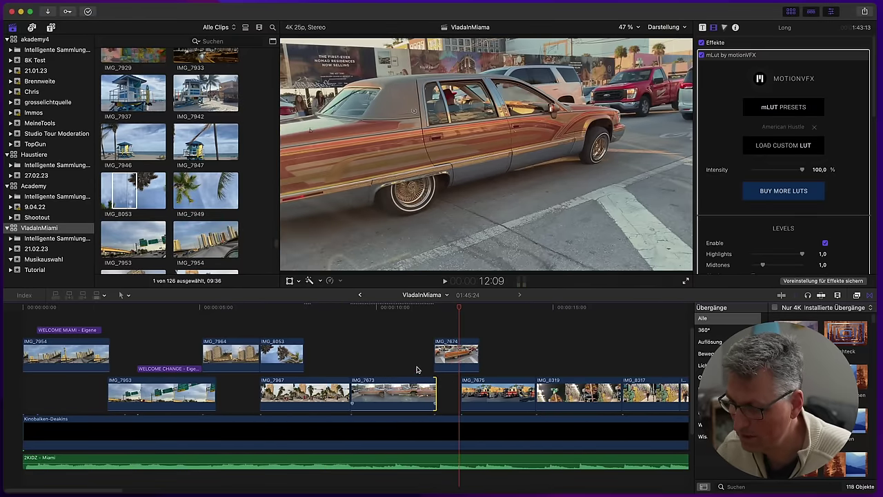
left_click(416, 369)
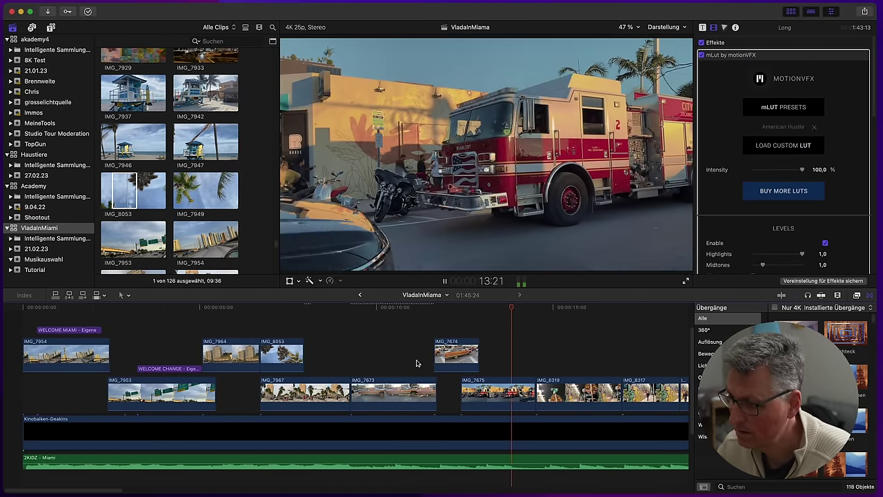
left_click_drag(434, 308, 345, 319)
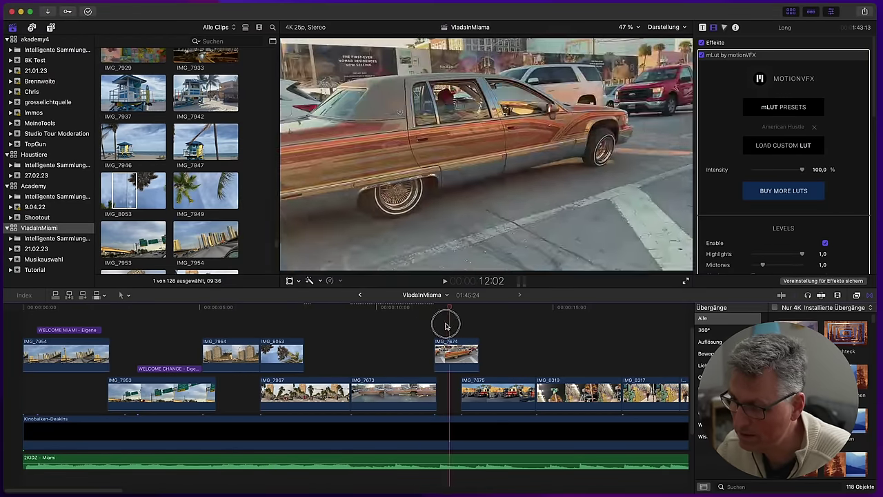
key("space")
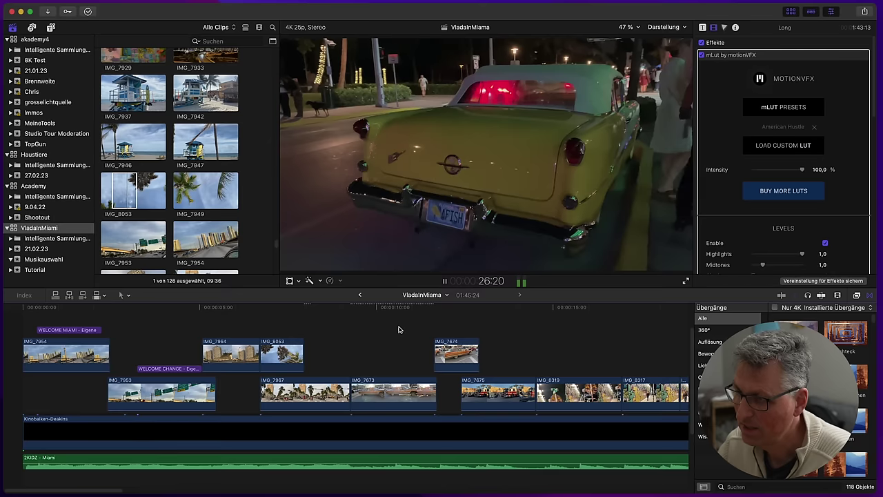
key("space")
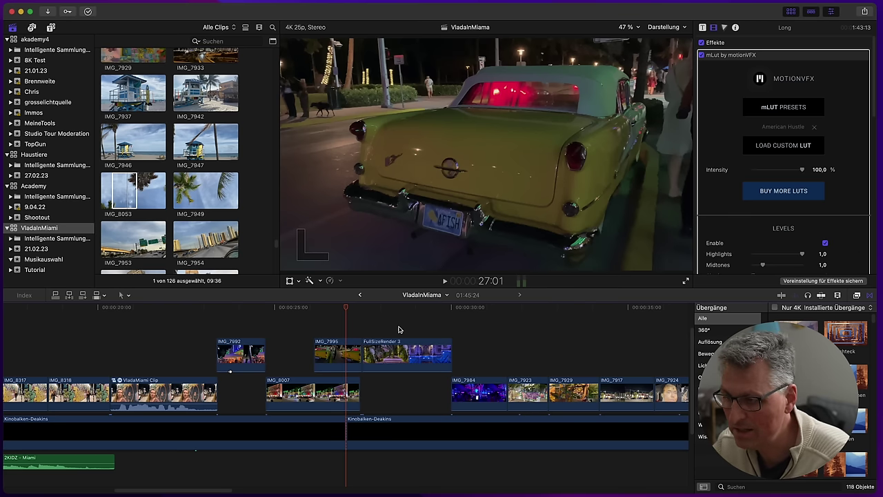
Play from the interview shot at about 22 seconds through to the graffiti wall
left_click(192, 308)
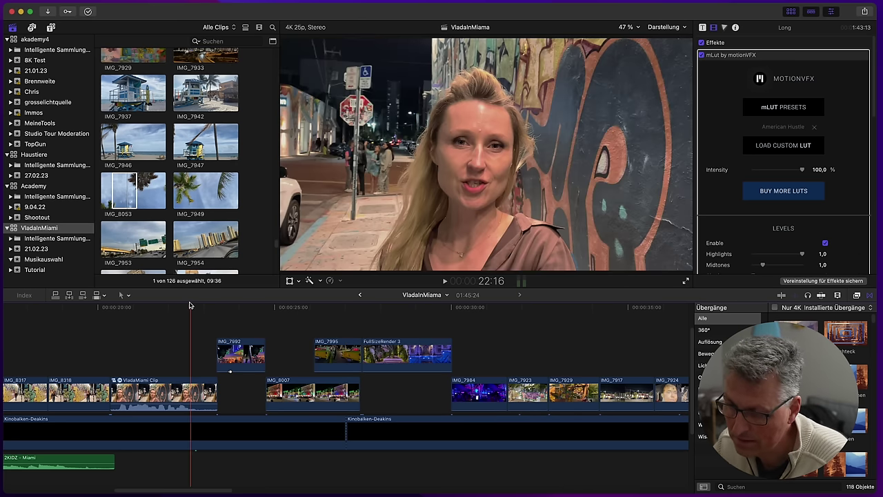
key("space")
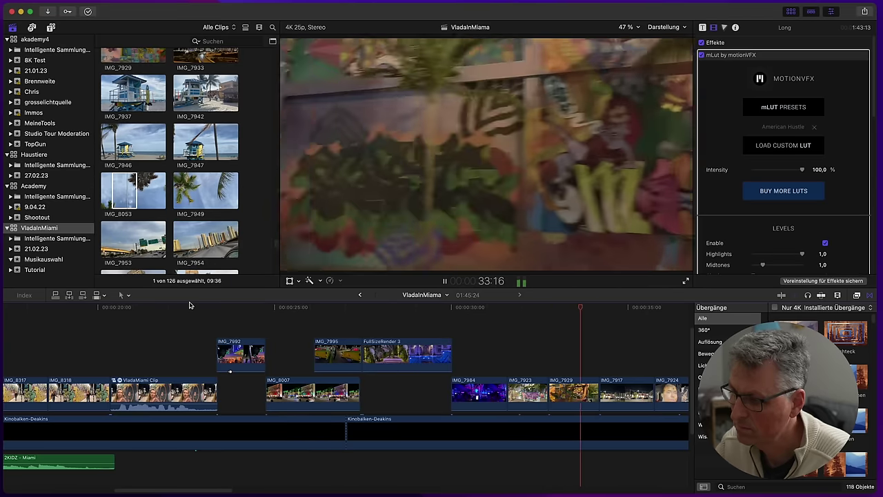
left_click_drag(561, 314, 536, 305)
key("space")
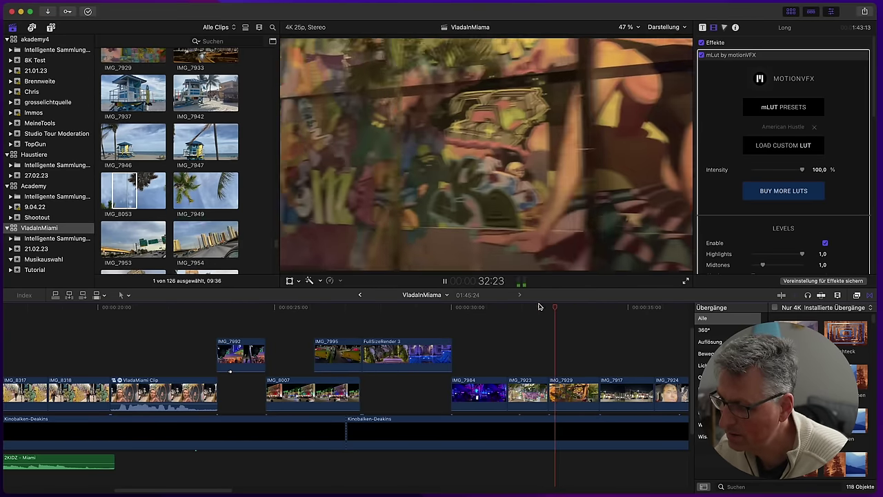
key("space")
Move the IMG_7929/IMG_7917 cut two frames earlier and replay into the gallery clips
left_click_drag(596, 387, 586, 386)
left_click(568, 361)
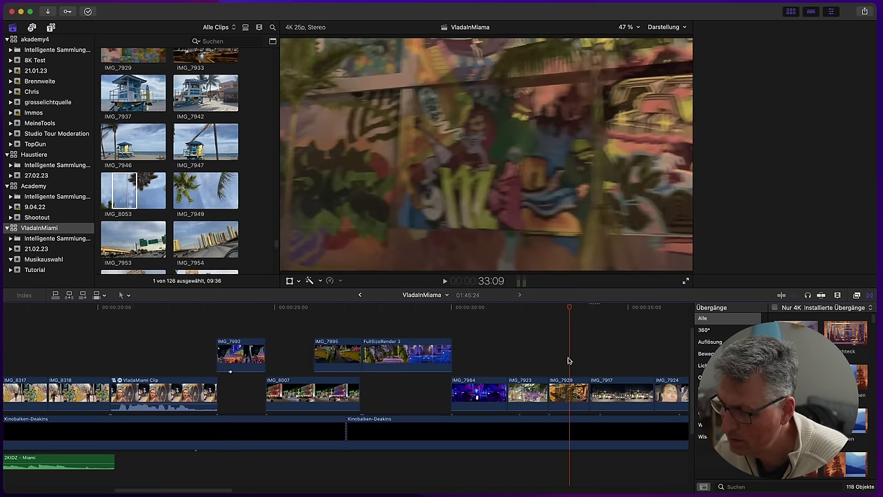
key("space")
scroll(573, 370, "down", 2)
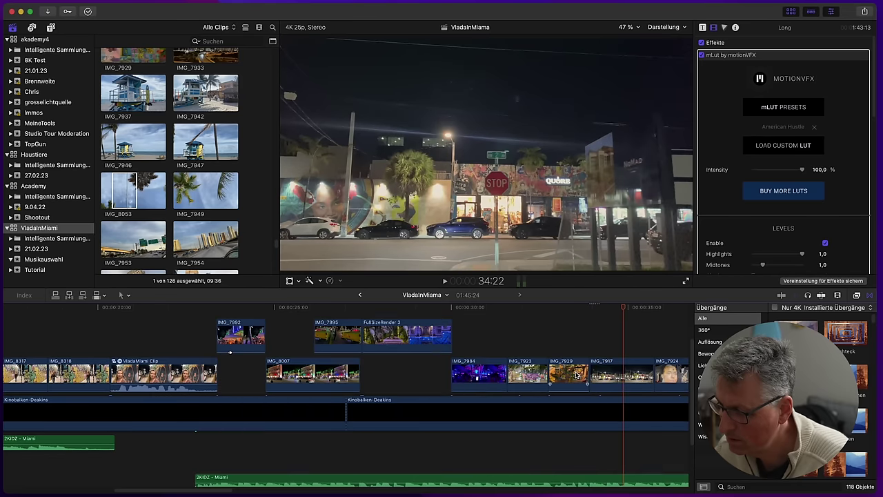
left_click(573, 339)
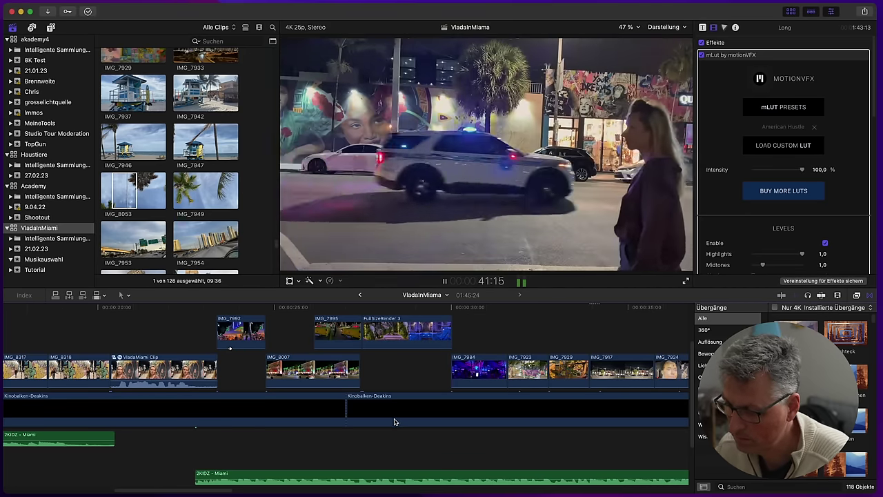
key("XF86AudioRaiseVolume")
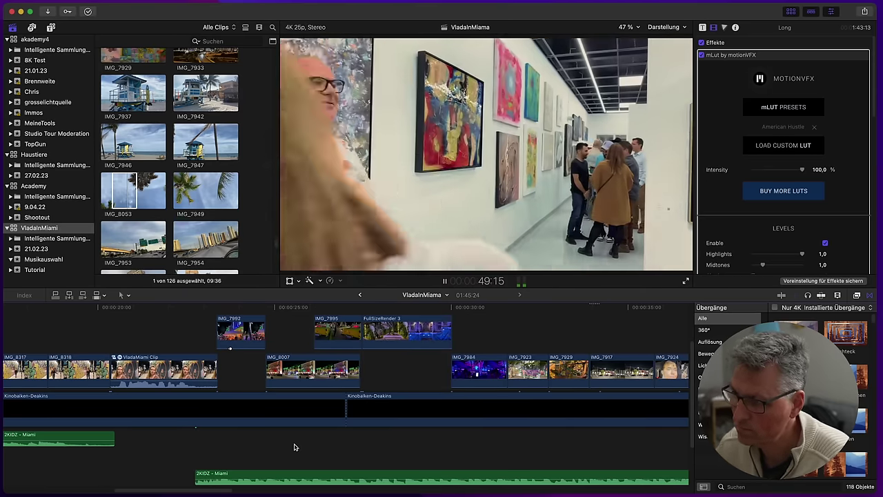
key("space")
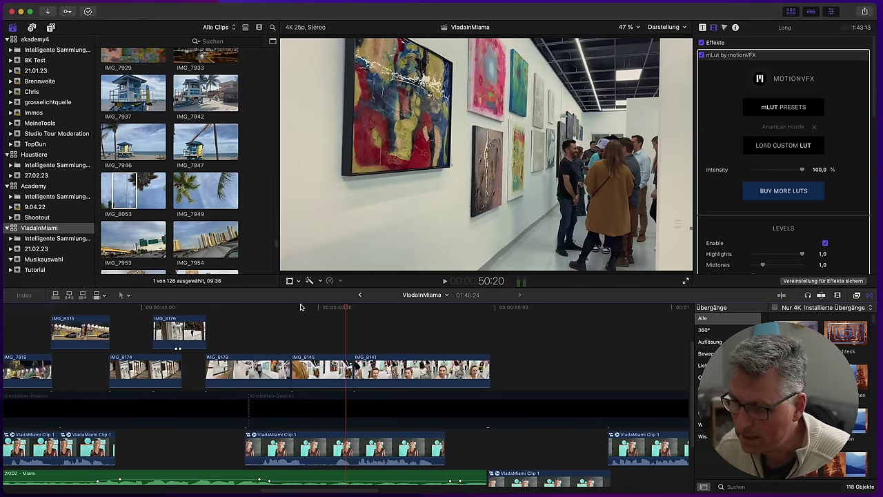
Move the IMG_8178/IMG_8145 cut later and play the gallery clips to about 58 seconds
mouse_move(304, 308)
left_mouse_down()
mouse_move(294, 308)
mouse_move(309, 308)
left_mouse_up()
left_click_drag(296, 362, 352, 367)
left_click(293, 336)
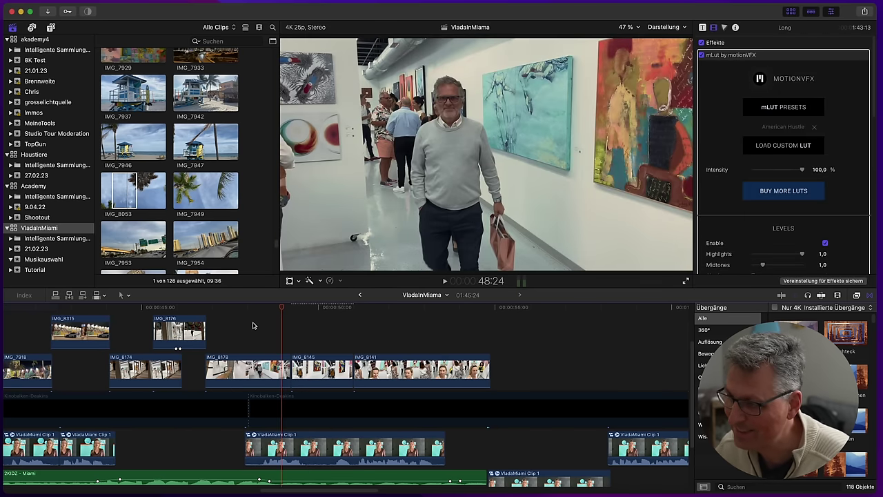
key("space")
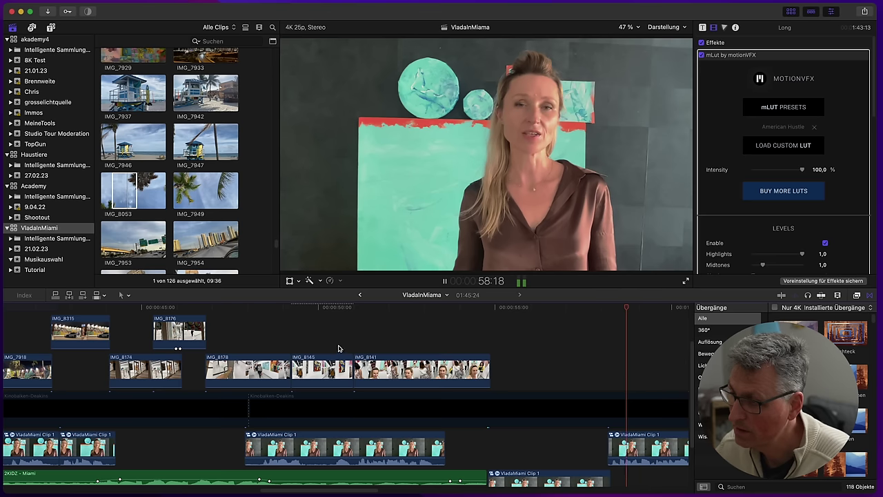
left_click_drag(312, 491, 359, 494)
left_click(367, 330)
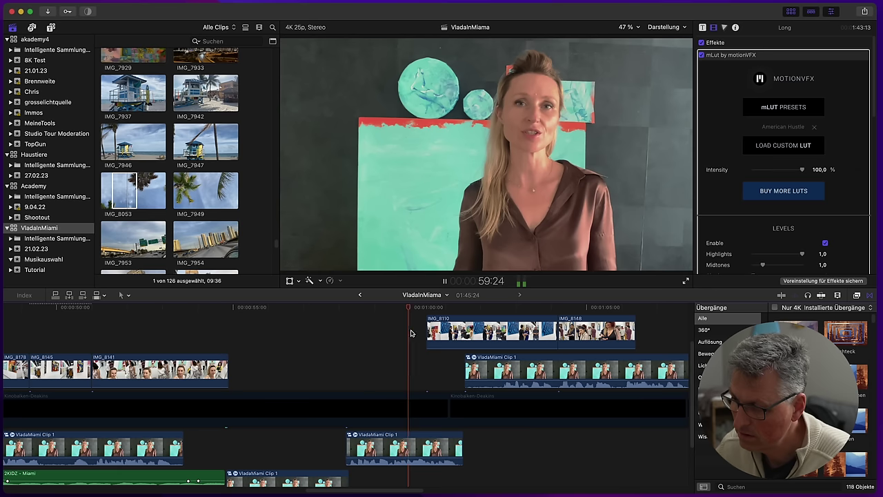
Start IMG_8110 slightly earlier and trim its end to a 2:21 duration, opening a gap before IMG_8148
left_click_drag(425, 329, 415, 330)
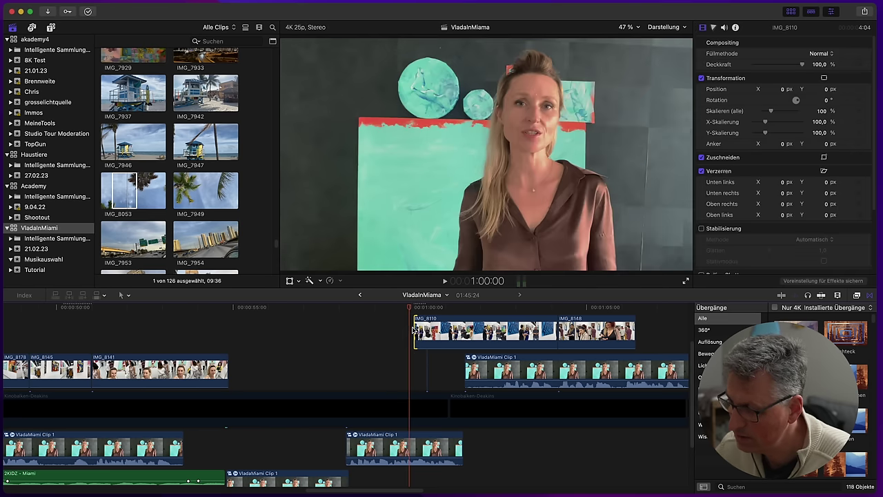
key("space")
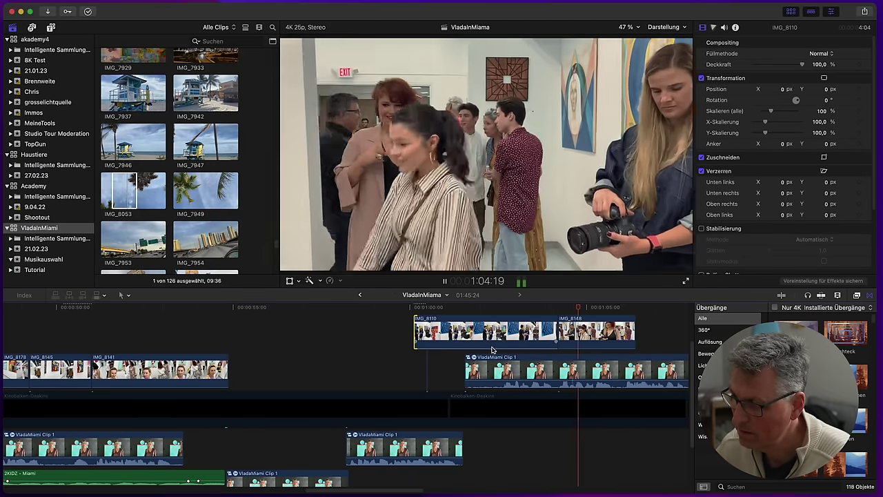
key("space")
scroll(515, 360, "up", 3)
left_click_drag(532, 306, 417, 327)
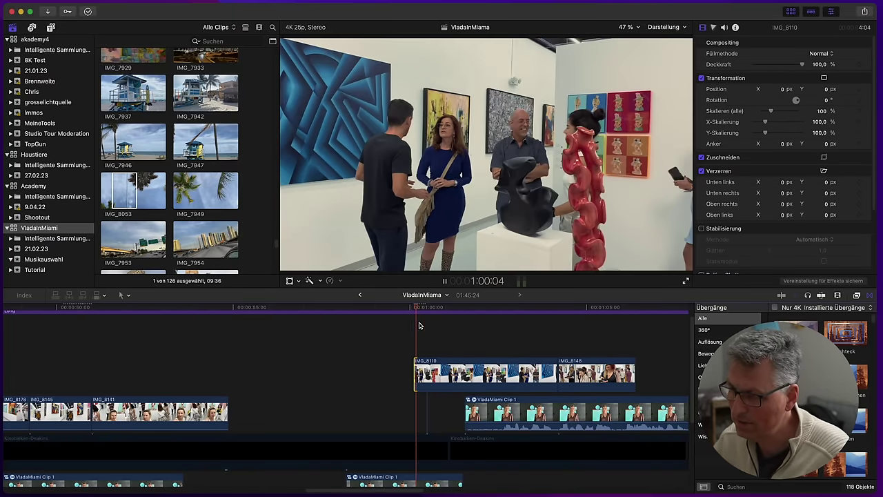
key("space")
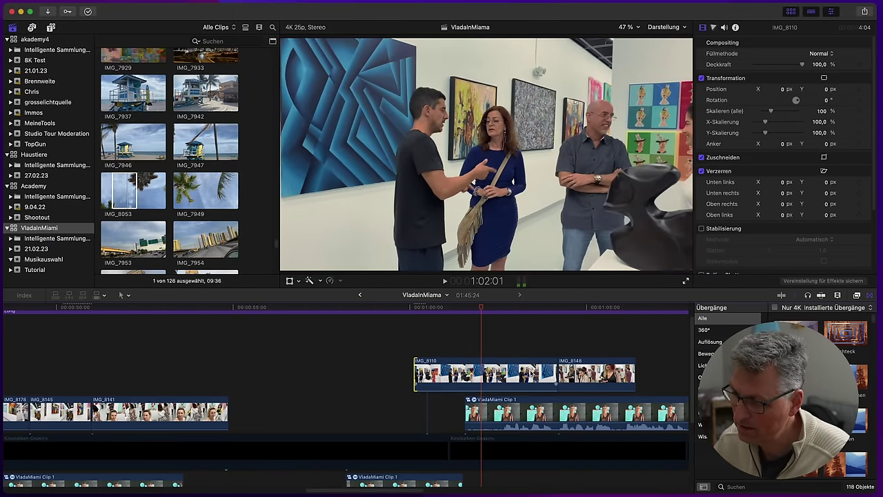
left_click_drag(556, 373, 496, 373)
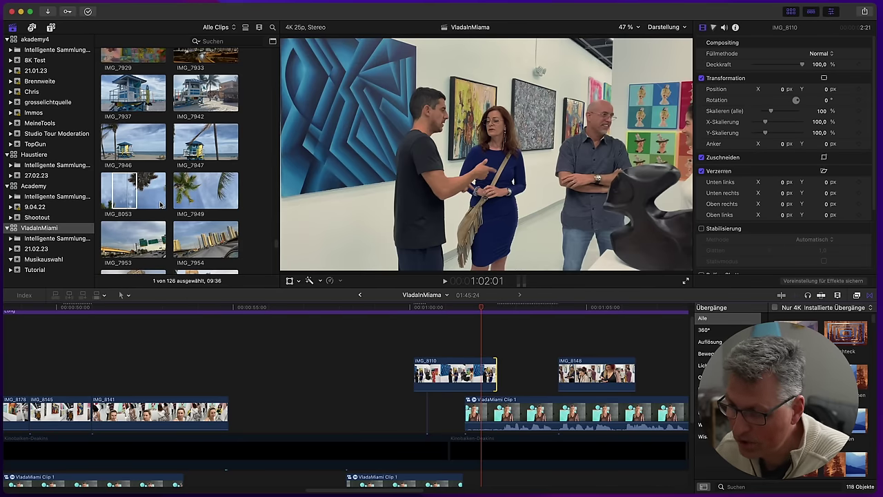
scroll(161, 200, "up", 3)
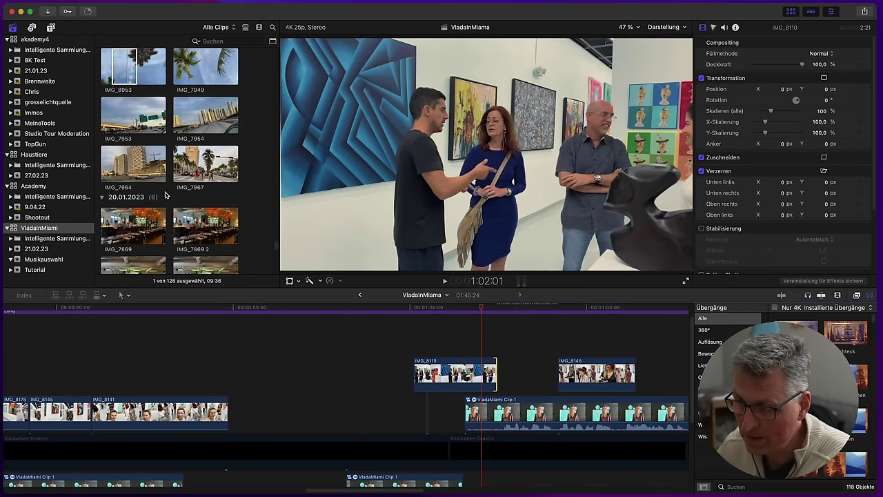
scroll(165, 191, "down", 15)
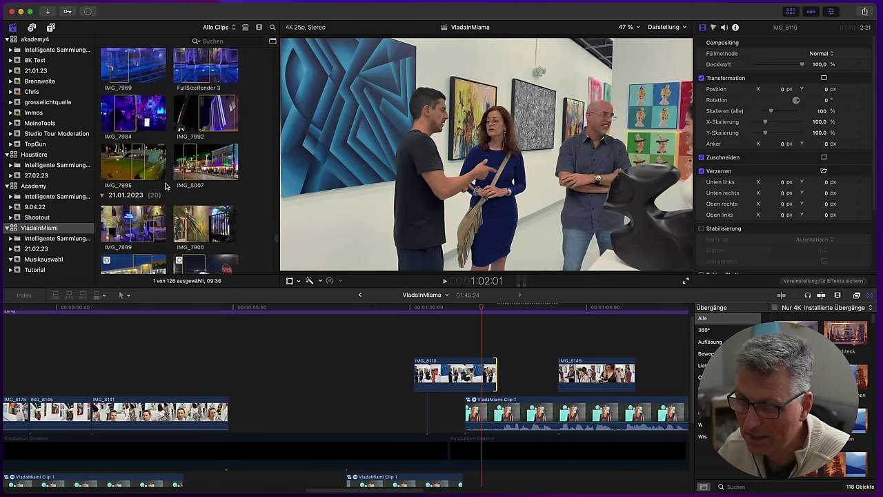
Connect IMG_8153 from the browser above the gap after IMG_8110 and play it
scroll(166, 188, "up", 5)
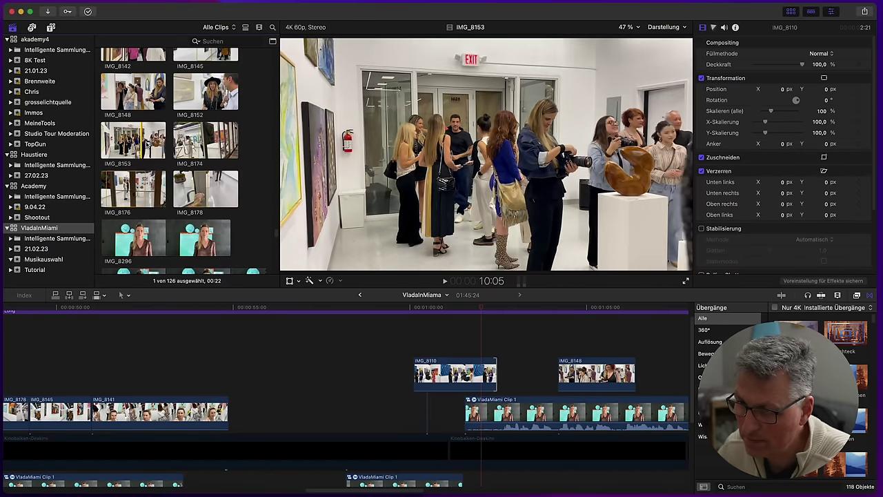
left_click(138, 140)
left_click_drag(138, 140, 499, 345)
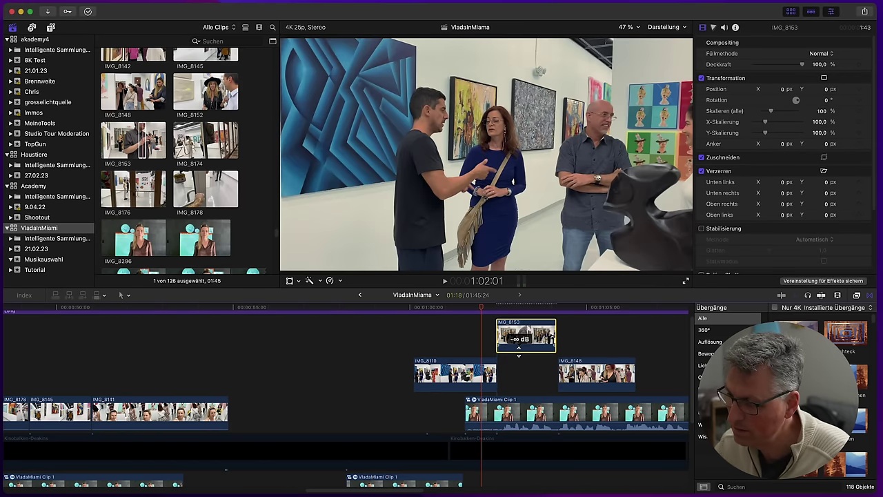
left_click(480, 309)
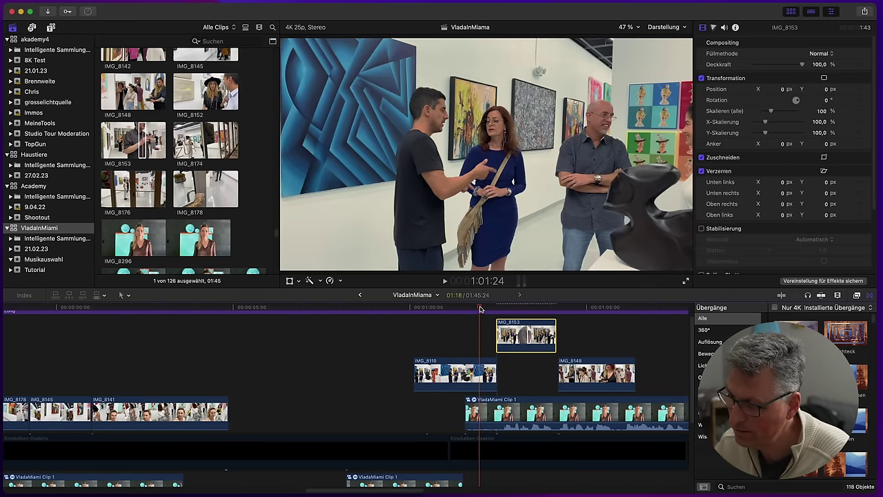
key("space")
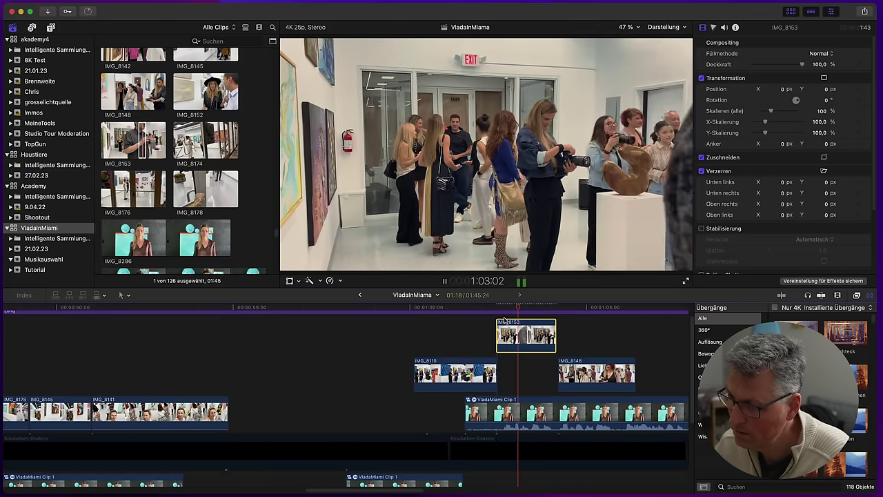
key("space")
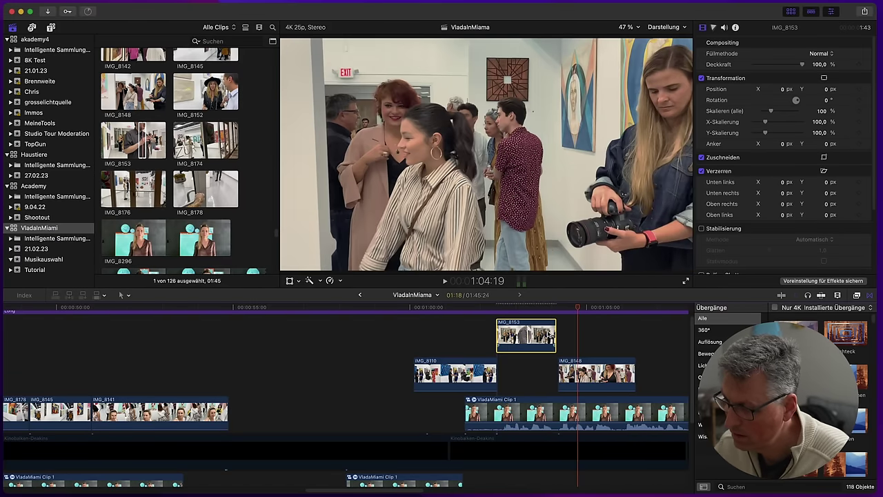
Extend IMG_8153's end slightly and replay from about 59:00
left_click_drag(552, 335, 558, 336)
left_click_drag(528, 306, 494, 318)
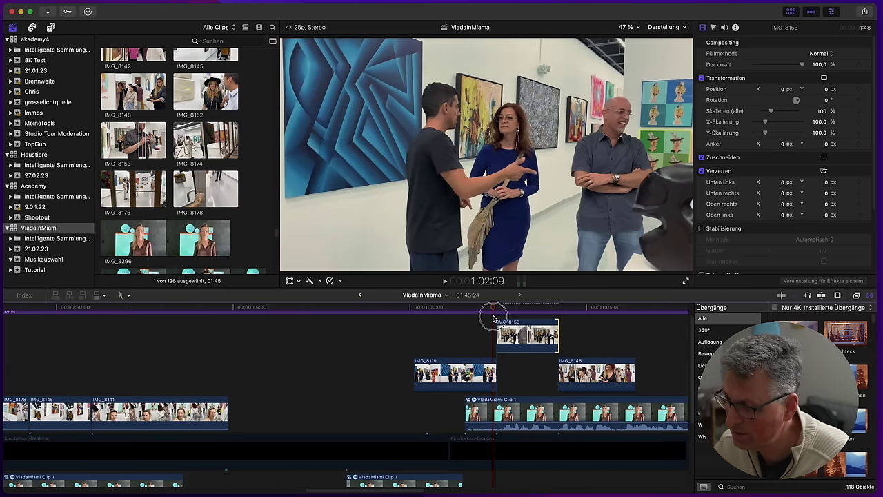
key("space")
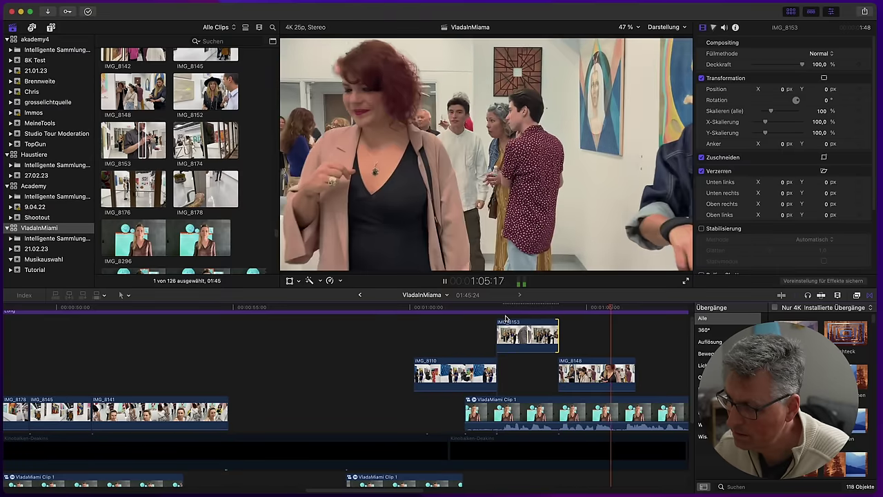
left_click(449, 307)
left_click_drag(448, 307, 380, 309)
key("space")
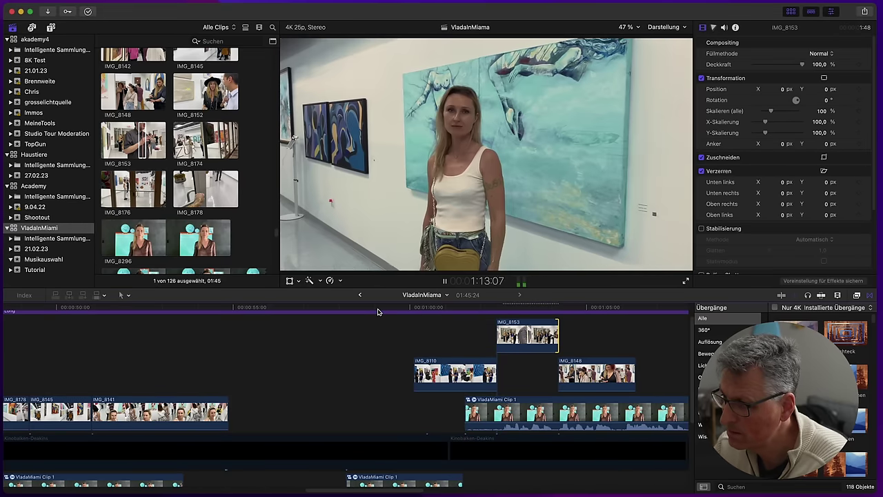
key("space")
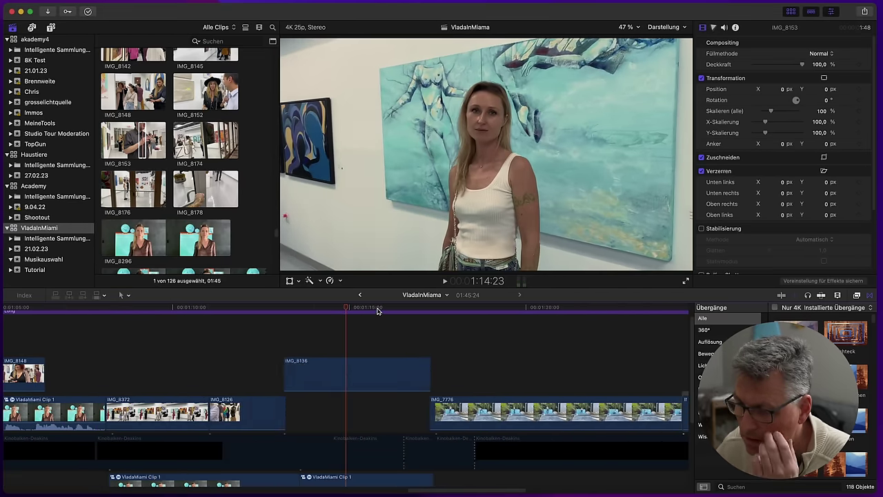
left_click(273, 309)
mouse_move(273, 309)
left_mouse_down()
mouse_move(213, 309)
mouse_move(292, 313)
mouse_move(260, 312)
left_mouse_up()
left_click_drag(263, 312, 272, 312)
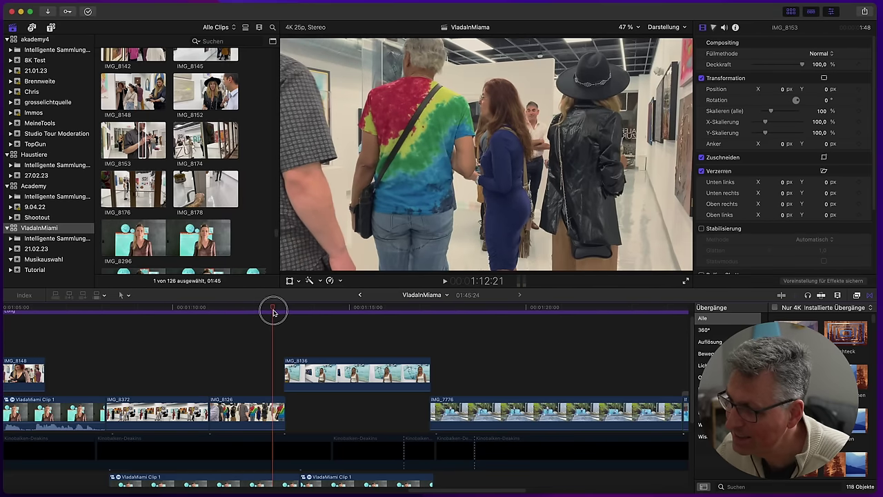
key("space")
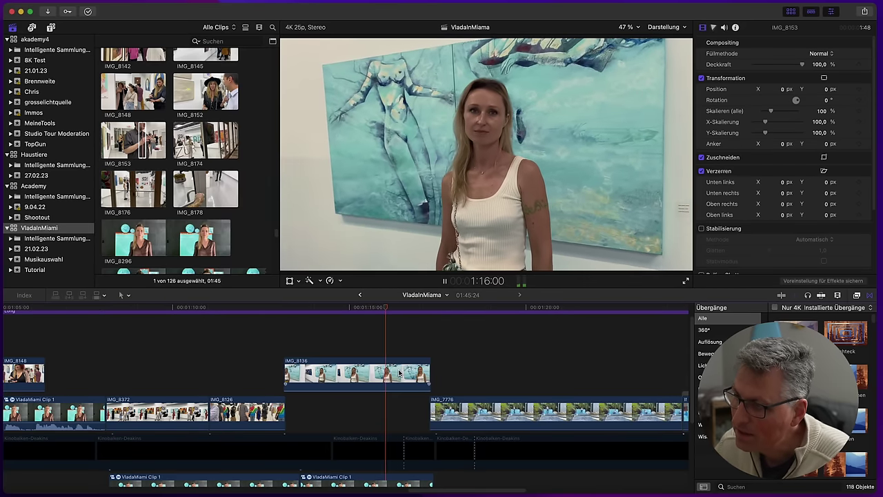
key("space")
Extend IMG_8136's end and set its last range to Schnell fast-motion speed
key("space")
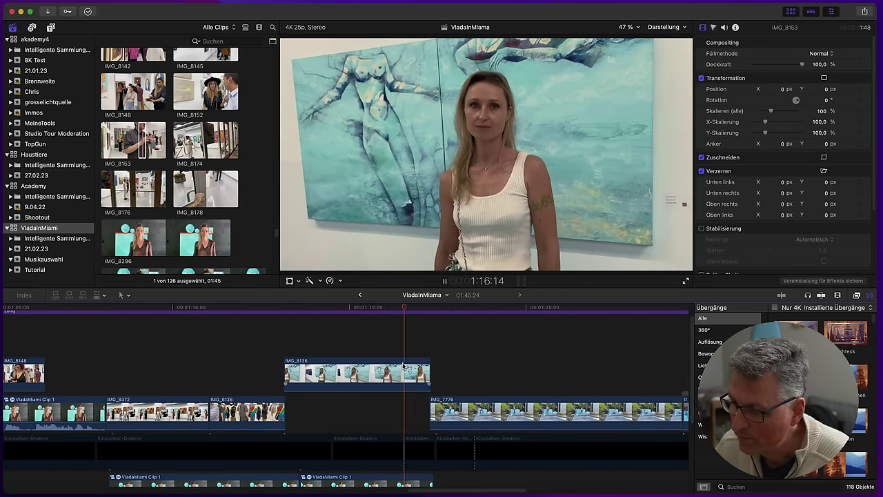
key("space")
left_click_drag(429, 366, 447, 366)
left_click_drag(406, 307, 399, 308)
left_click(399, 366)
key("super+r")
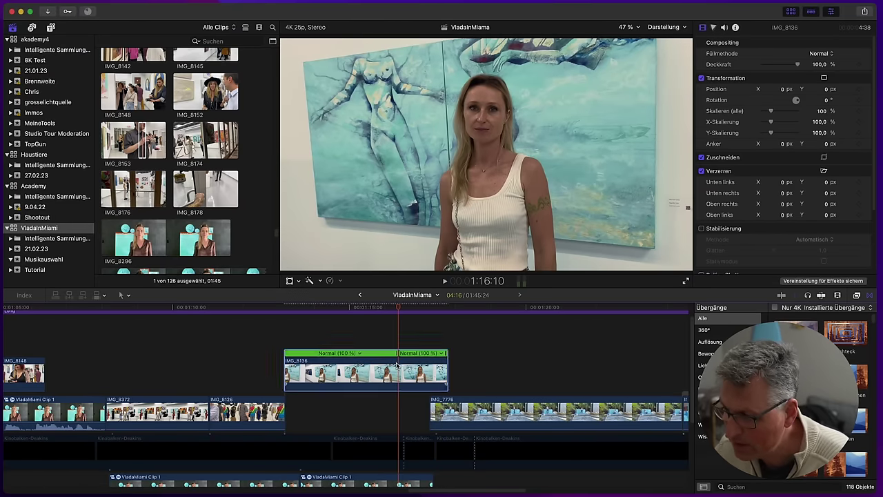
left_click_drag(441, 354, 443, 356)
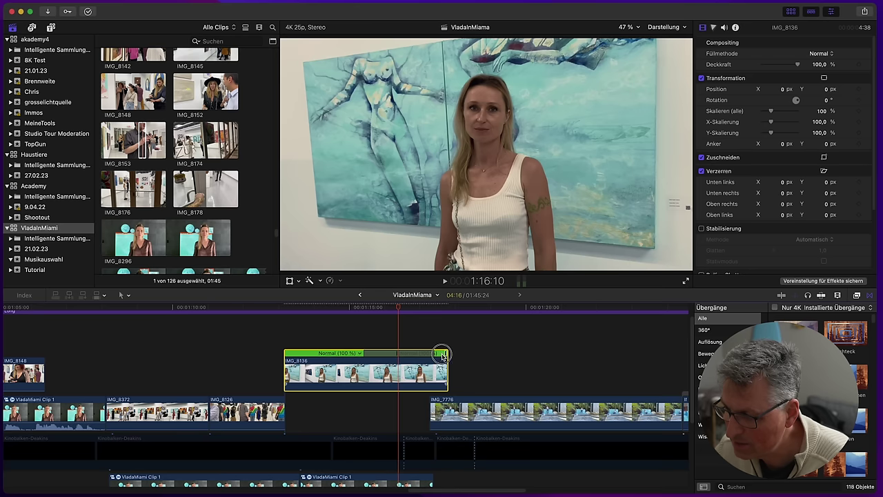
left_click(442, 355)
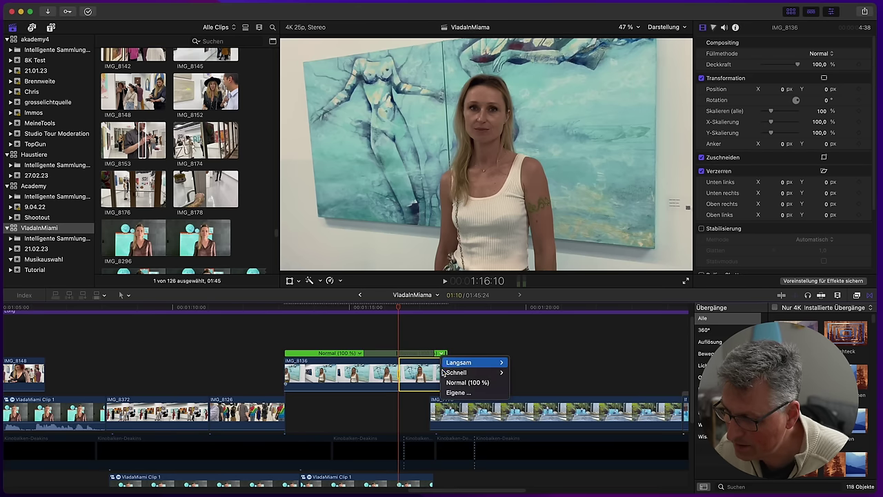
mouse_move(483, 373)
left_click(518, 384)
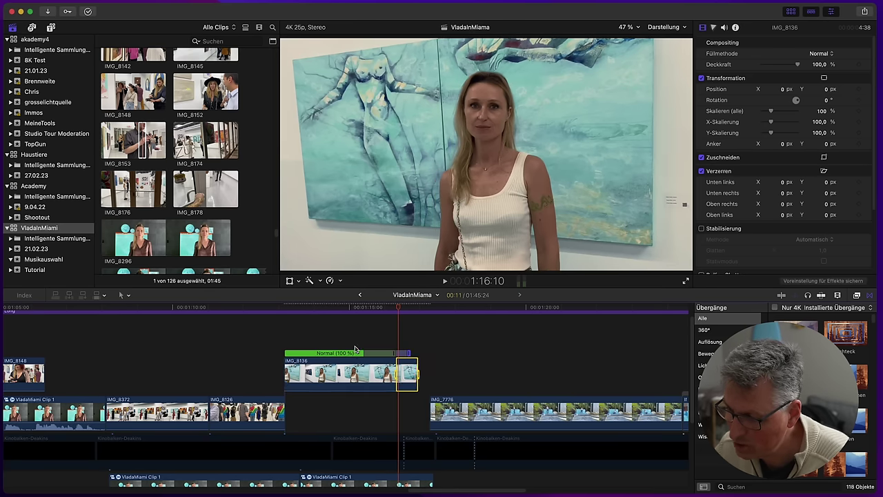
Slide IMG_8136 slightly later and play back the retimed clip
left_click(365, 334)
left_click(350, 378)
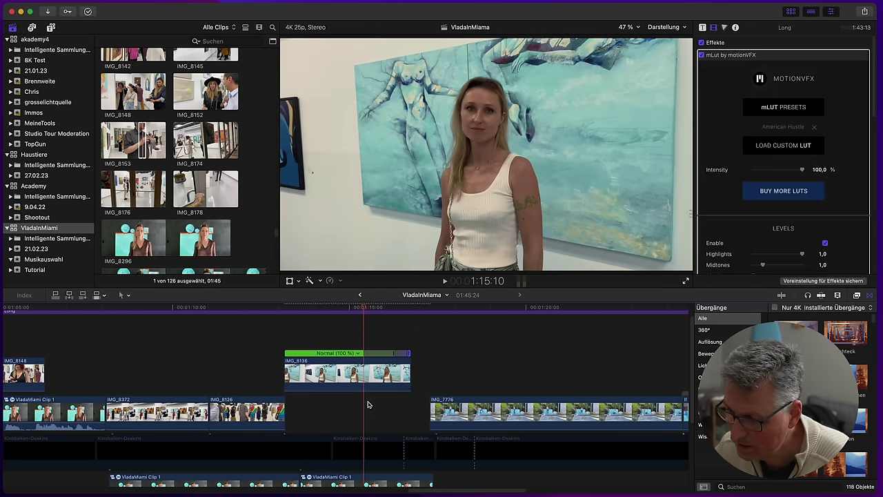
key("space")
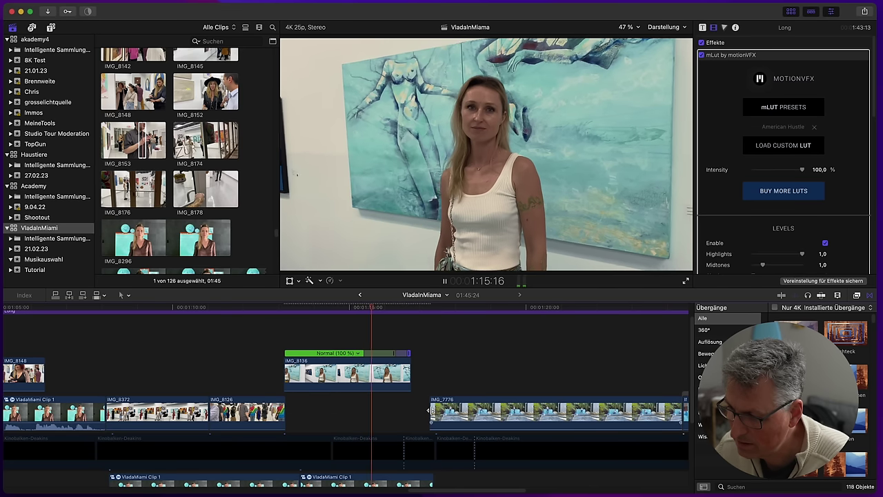
left_click_drag(319, 373, 285, 372)
left_click(277, 371)
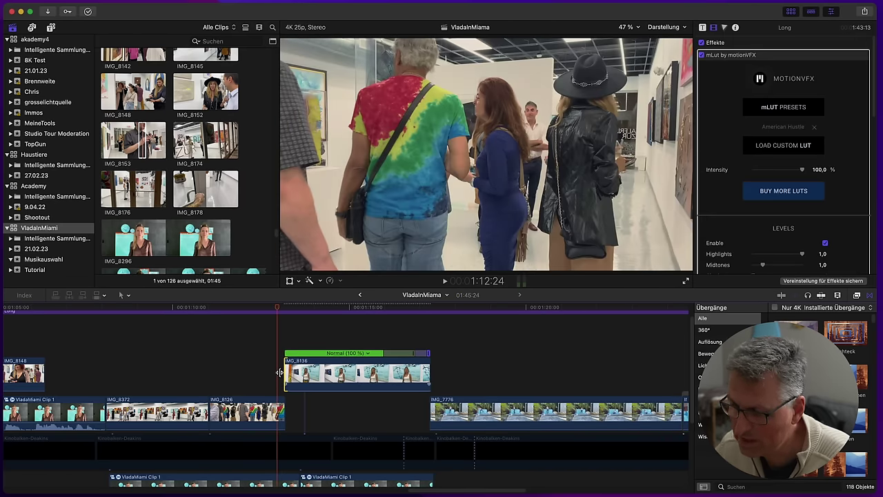
key("space")
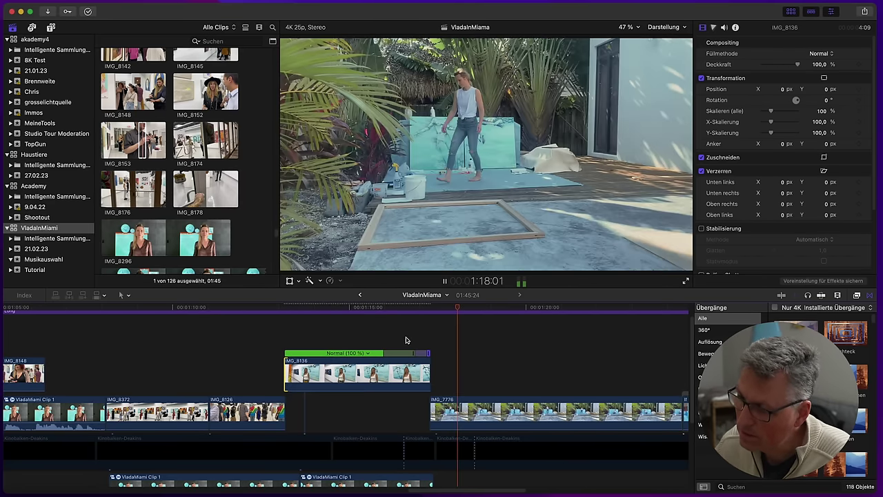
left_click(406, 336)
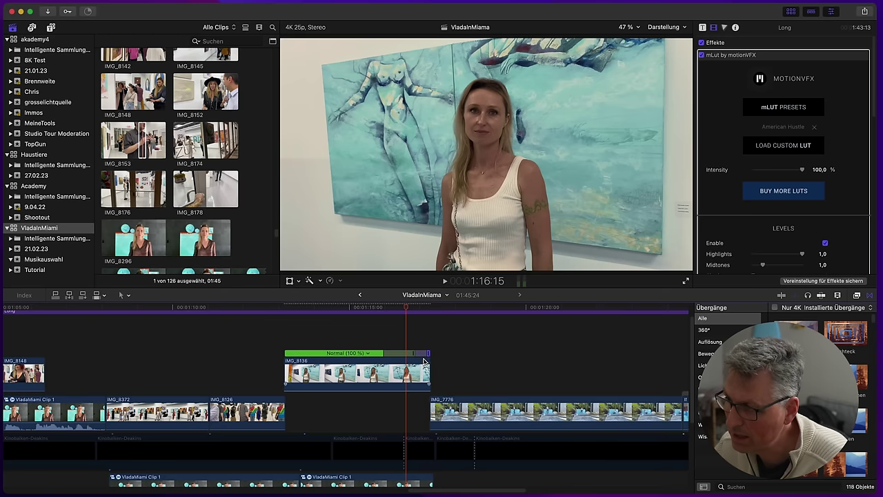
Lengthen the fast section, speed the end up further, and realign IMG_8136 to reach IMG_7776
left_click_drag(424, 361, 447, 355)
left_click(442, 352)
mouse_move(501, 373)
left_click(519, 392)
left_click_drag(360, 385, 385, 386)
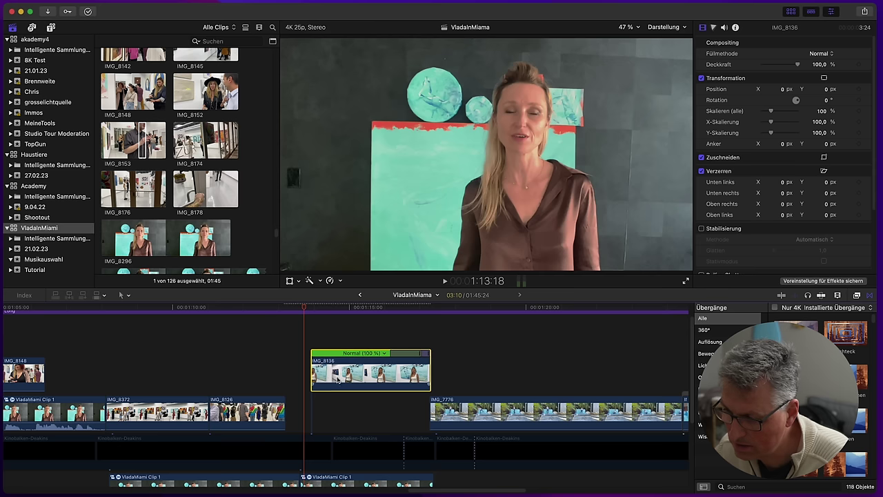
left_click_drag(312, 373, 276, 371)
left_click(272, 371)
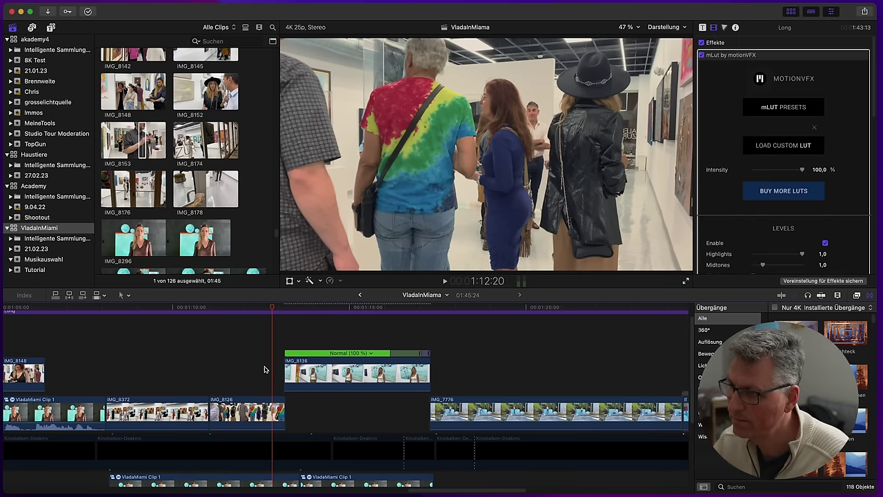
key("space")
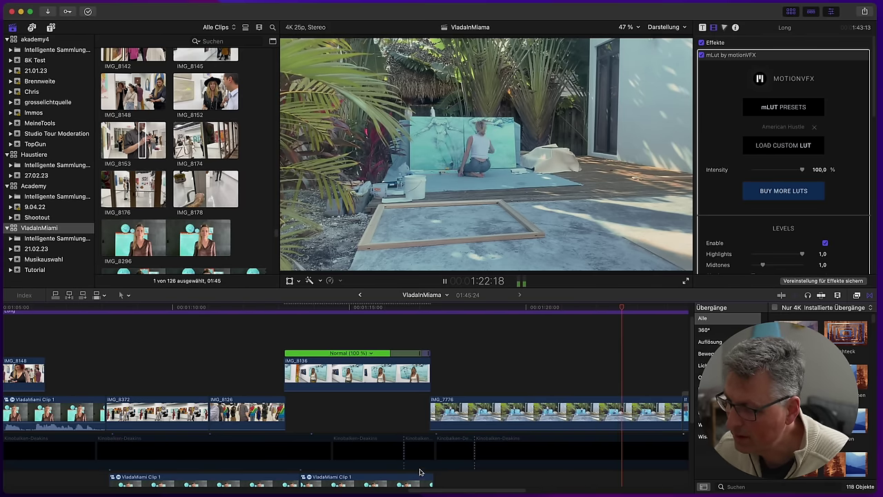
key("space")
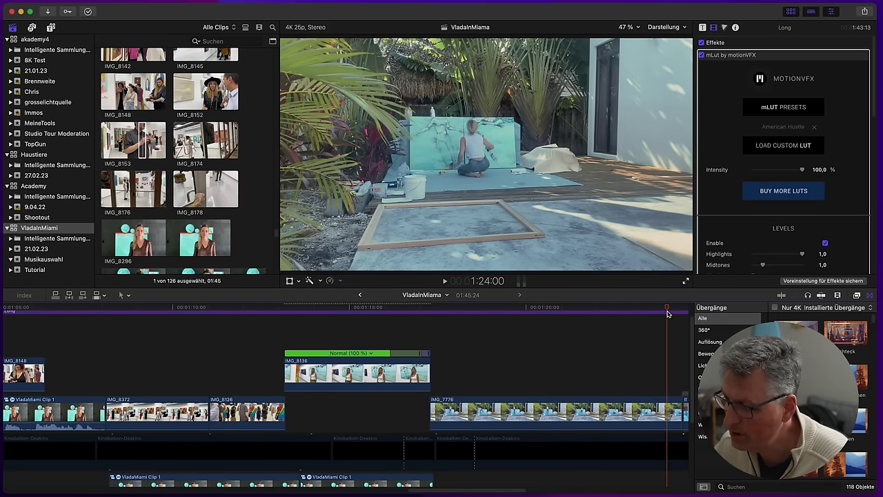
scroll(679, 310, "right", 5)
Add a starting Position keyframe at the beginning of IMG_7776
left_click(326, 342)
left_click_drag(326, 343, 281, 372)
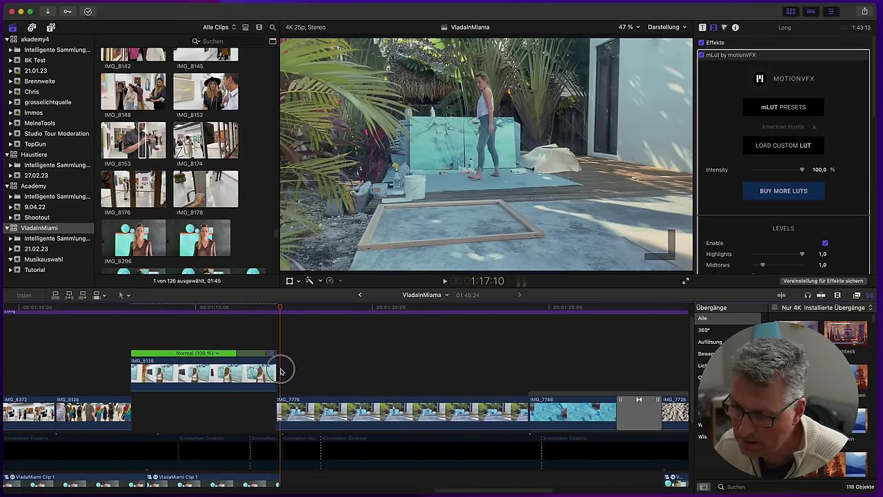
left_click(281, 410)
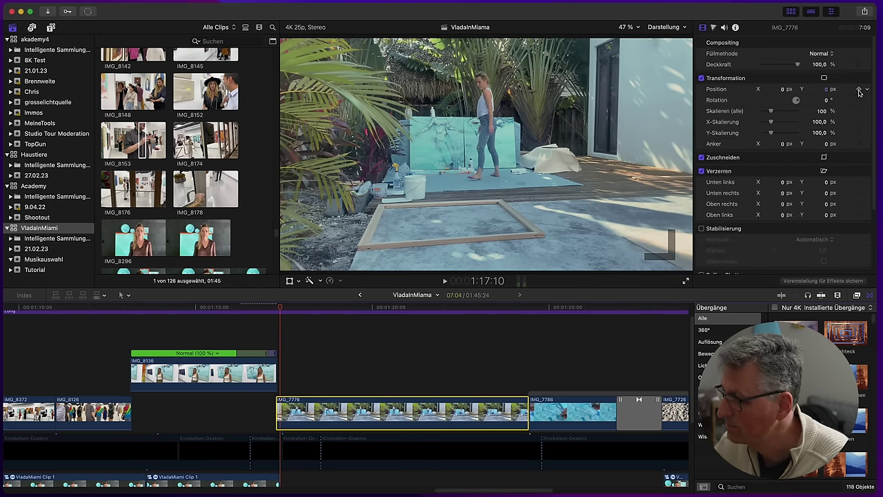
left_click(859, 91)
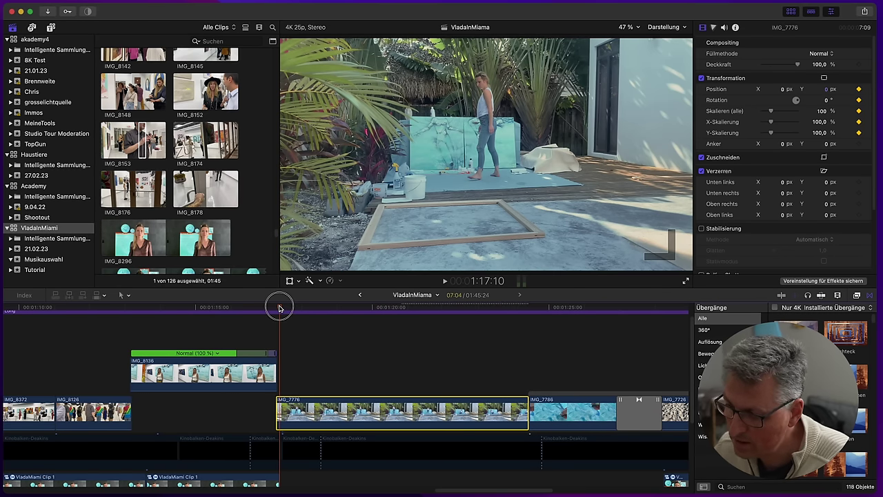
Near IMG_7776's end, scale it to about 102% at 25% viewer zoom, then refit the viewer
left_click_drag(279, 308, 527, 345)
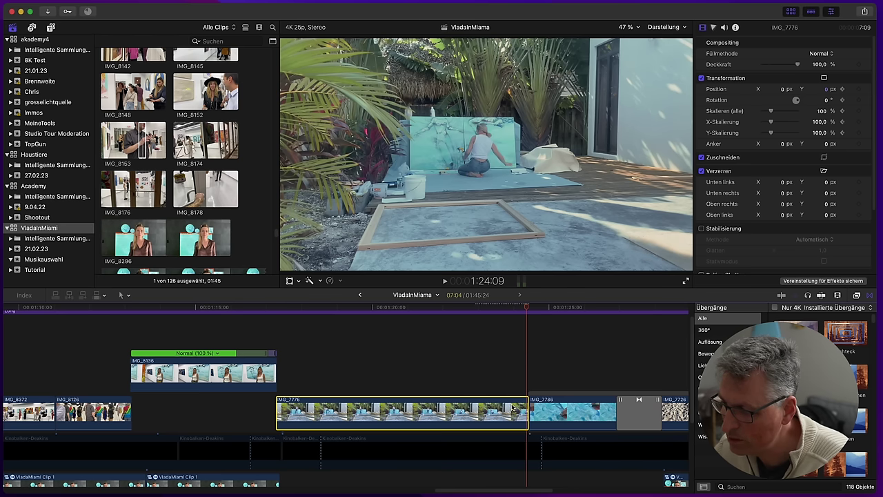
left_click(300, 288)
left_click(296, 294)
key("shift+t")
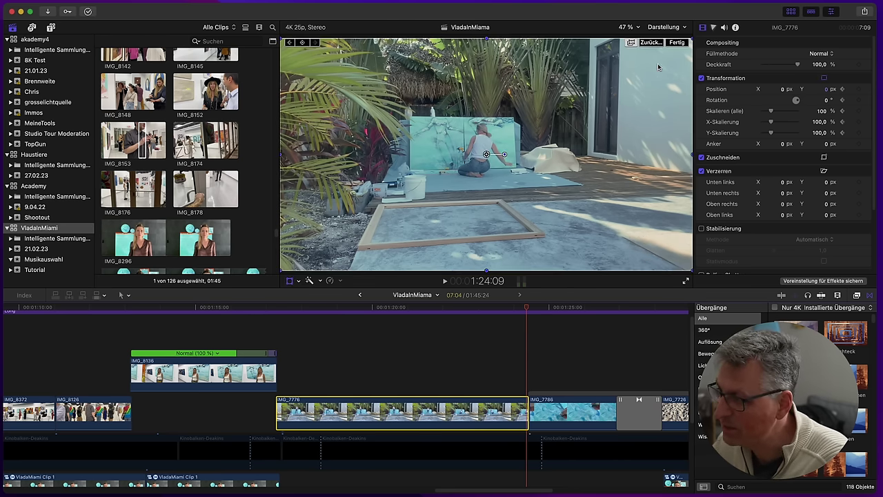
left_click(638, 27)
left_click(641, 65)
left_click_drag(378, 216, 371, 219)
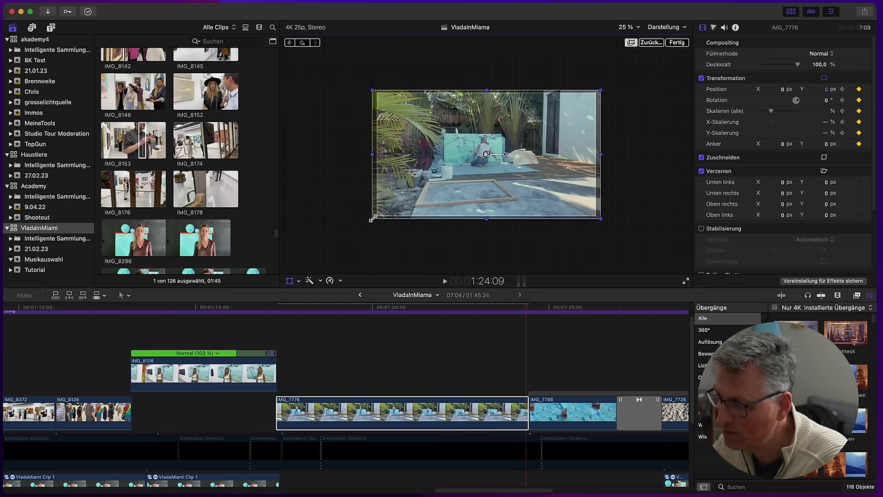
left_click(677, 44)
left_click(638, 28)
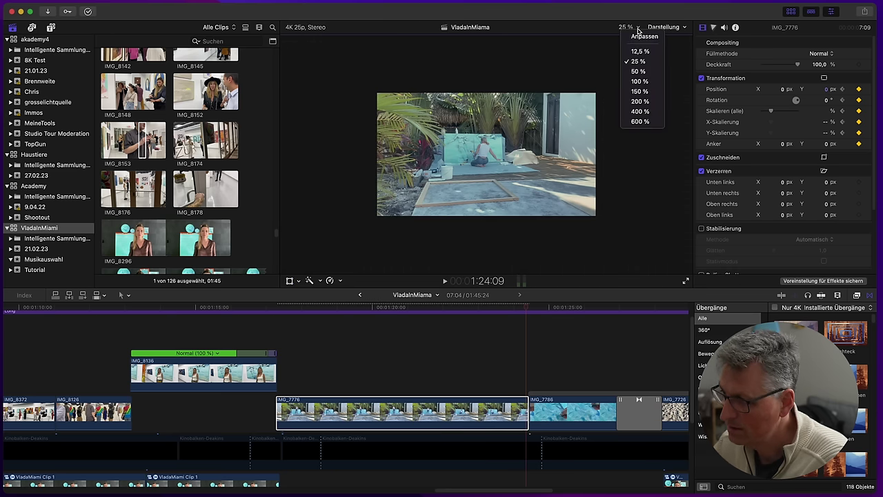
left_click(641, 36)
Play back the timeline and scrub through the beach sand shot
left_click(281, 334)
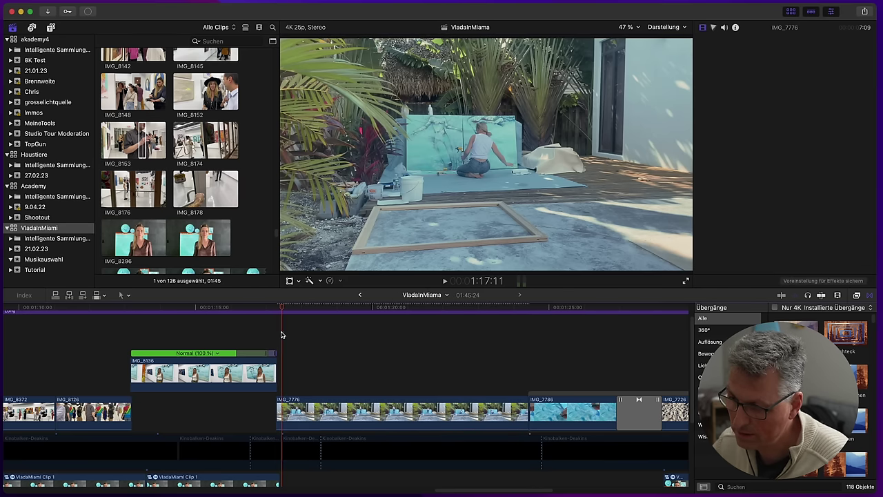
key("space")
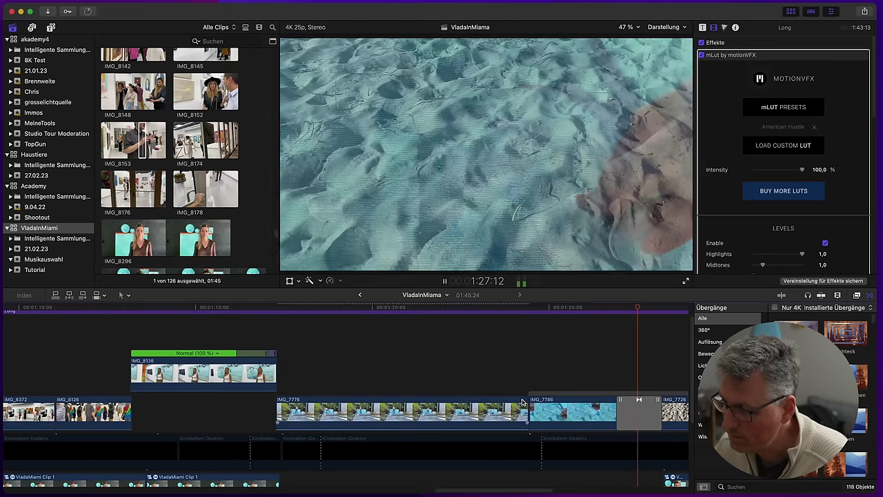
key("space")
left_click(561, 370)
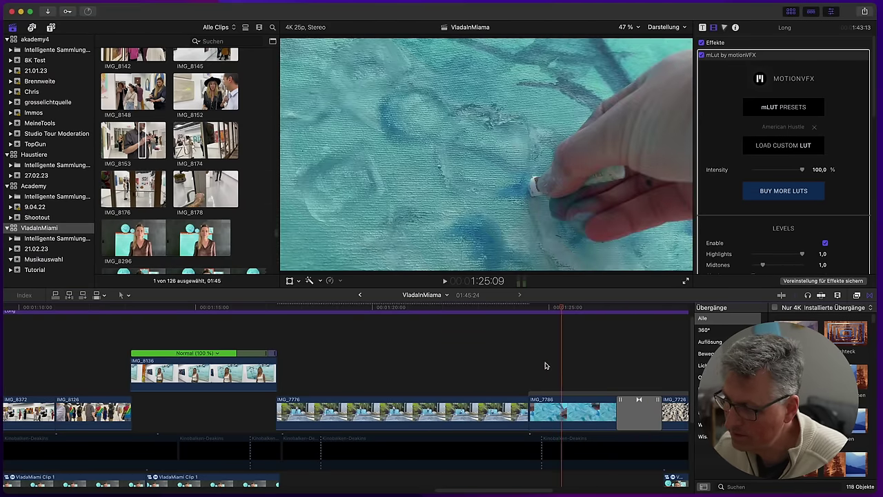
left_click(545, 366)
key("space")
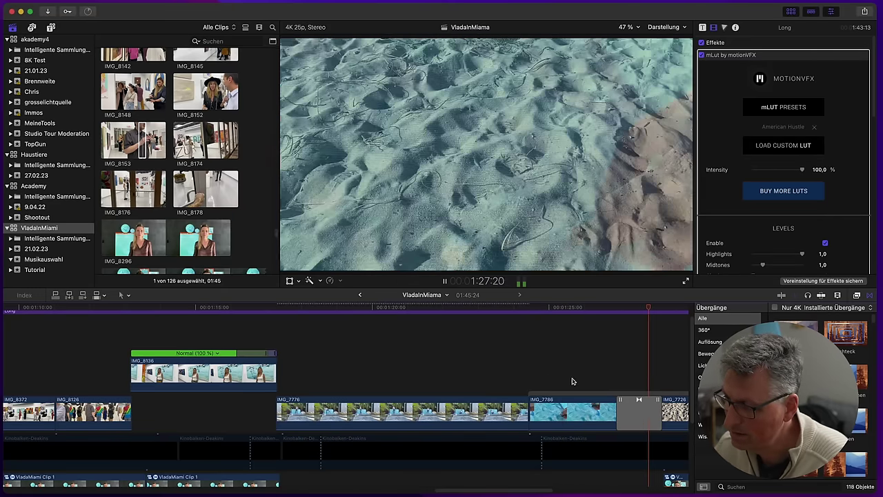
key("space")
left_click_drag(667, 314, 533, 327)
Near IMG_7786's end, scale it to about 105% and shift the image slightly down
left_click(535, 411)
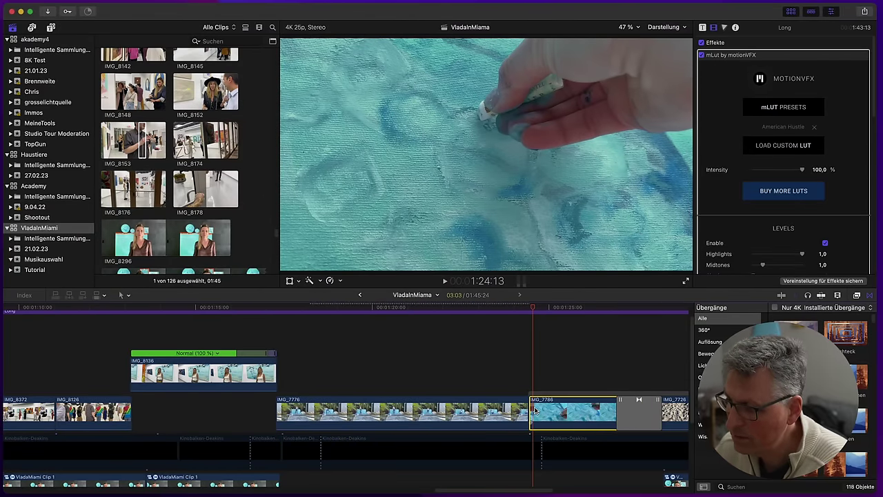
left_click_drag(535, 309, 532, 306)
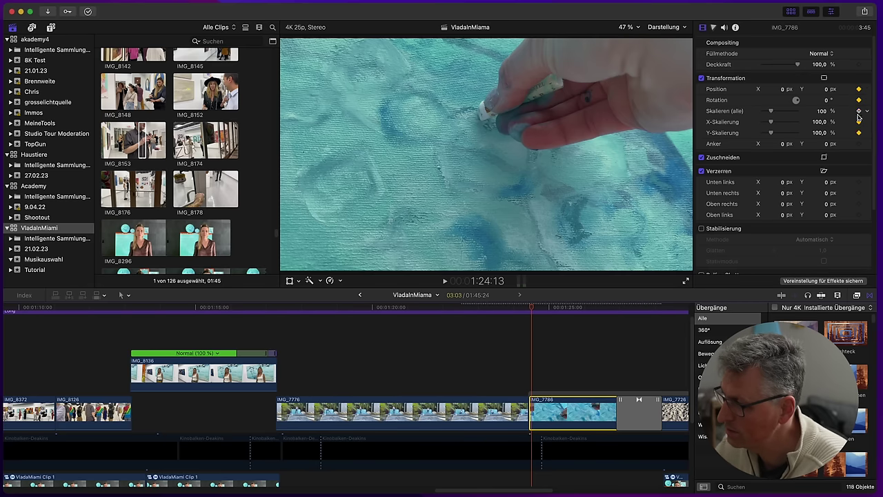
left_click_drag(550, 306, 643, 318)
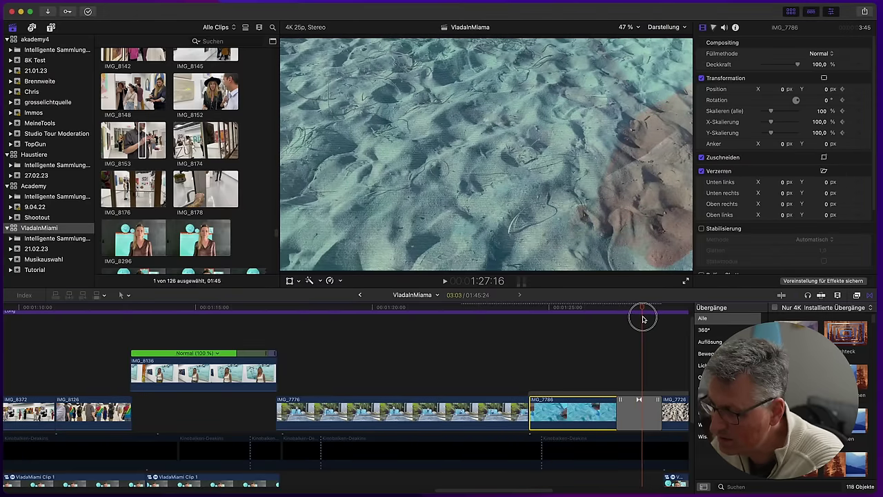
left_click(298, 281)
left_click(411, 223)
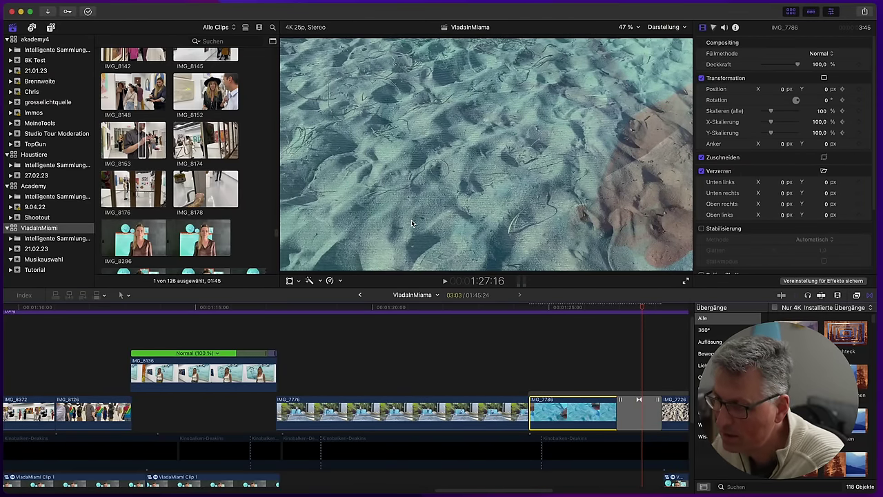
left_click(629, 28)
left_click(634, 69)
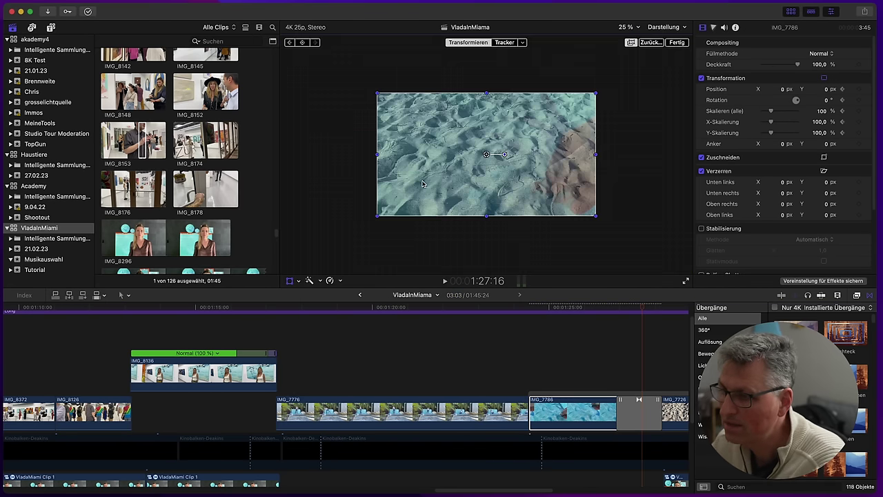
left_click_drag(377, 216, 368, 216)
left_click_drag(417, 149, 416, 151)
left_click(680, 42)
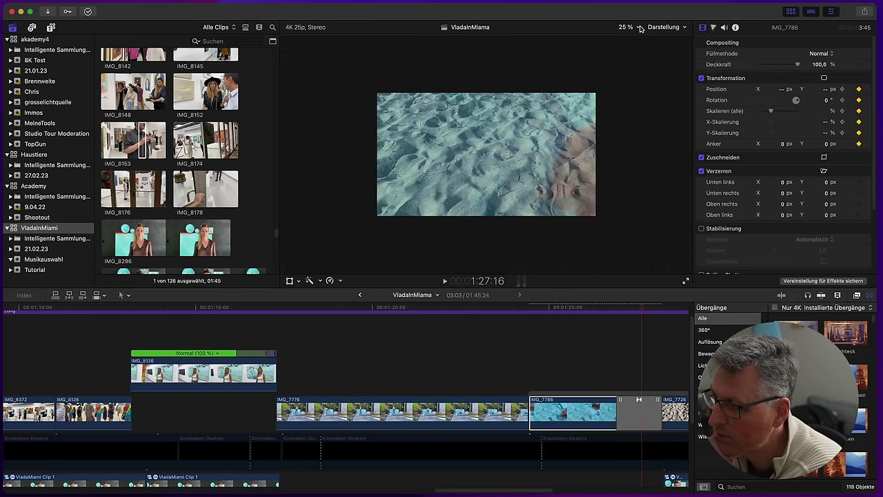
left_click(636, 27)
left_click(641, 36)
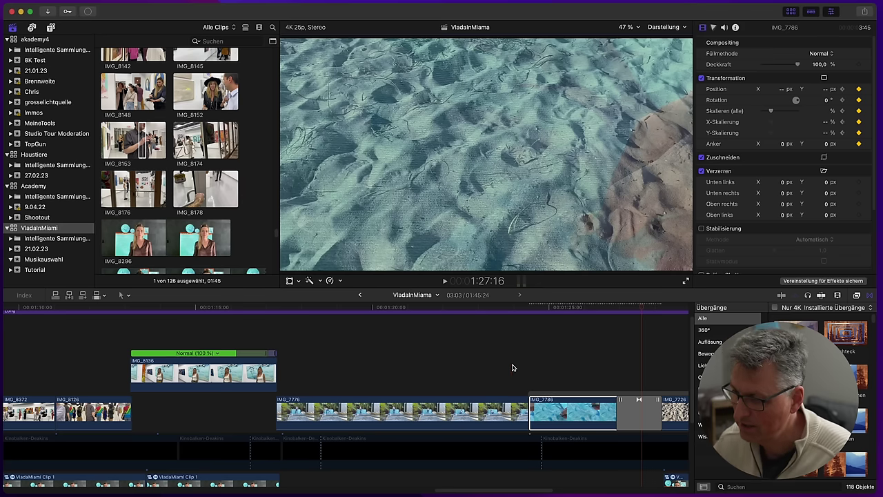
Play back IMG_7786's new zoom-in move
left_click(512, 368)
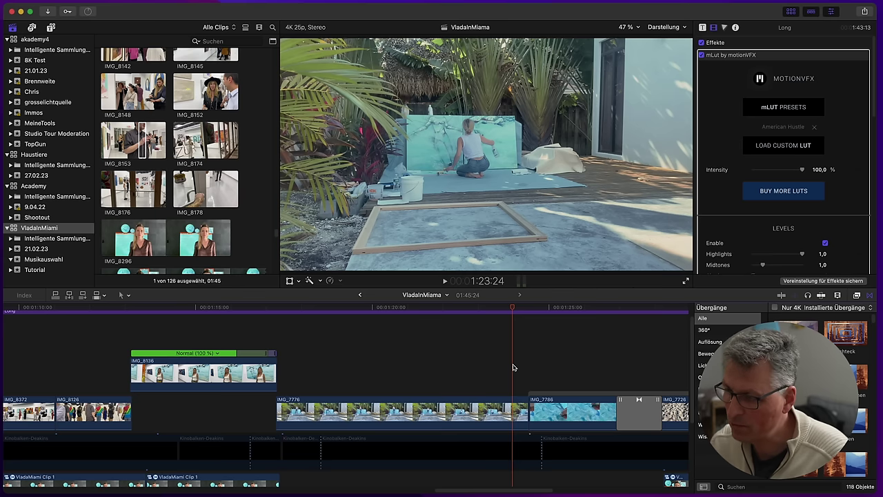
key("space")
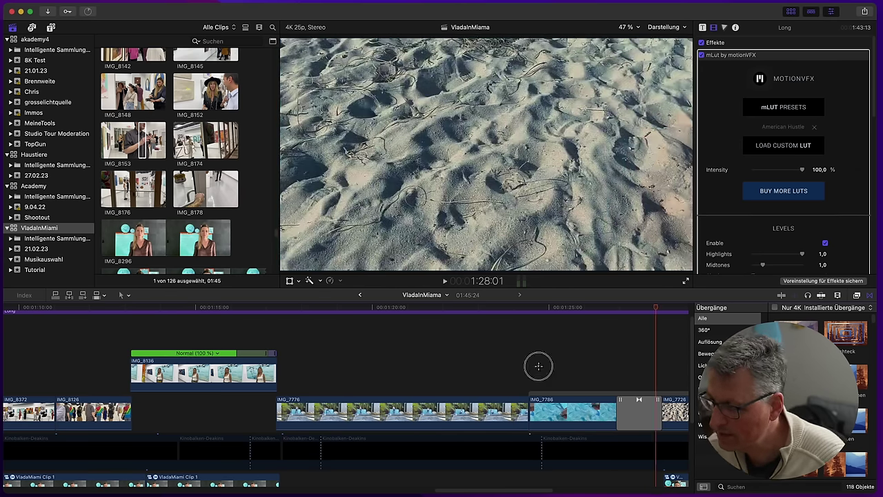
left_click(539, 366)
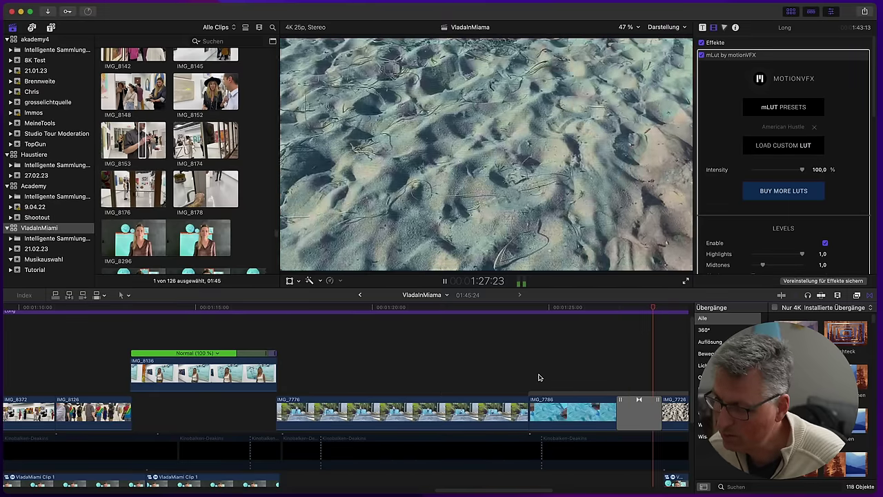
Review the water, painting and sand shots leading into the grass clip
key("space")
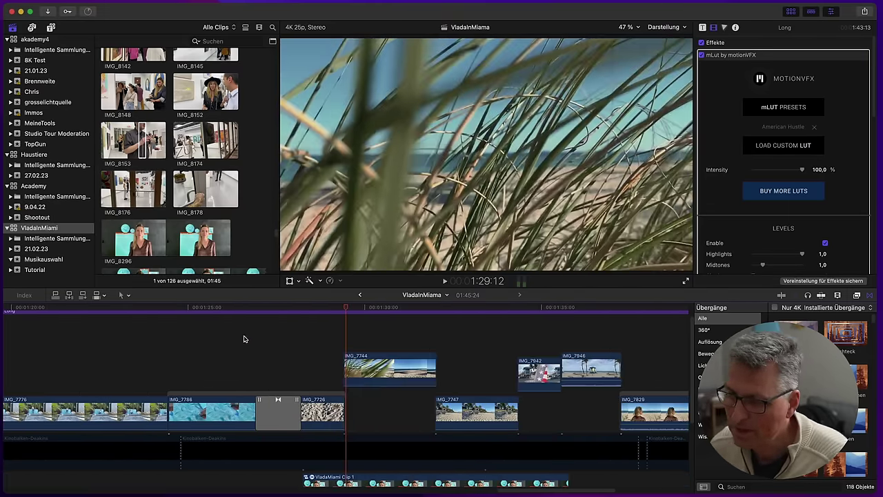
mouse_move(261, 309)
left_mouse_down()
mouse_move(242, 310)
mouse_move(321, 323)
mouse_move(196, 333)
left_mouse_up()
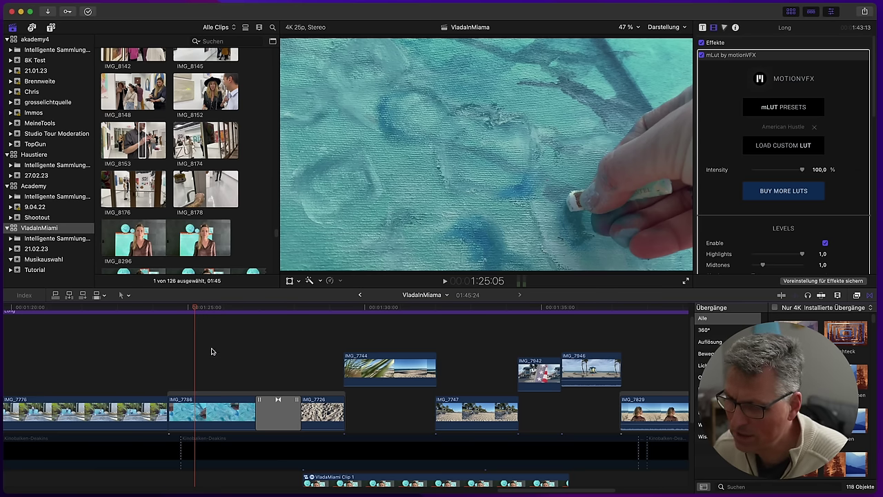
left_click_drag(218, 312, 249, 312)
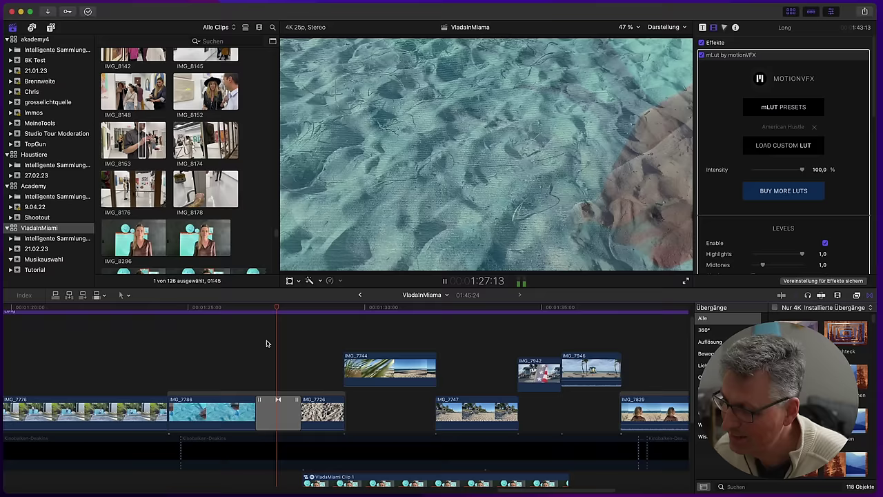
left_click(328, 374)
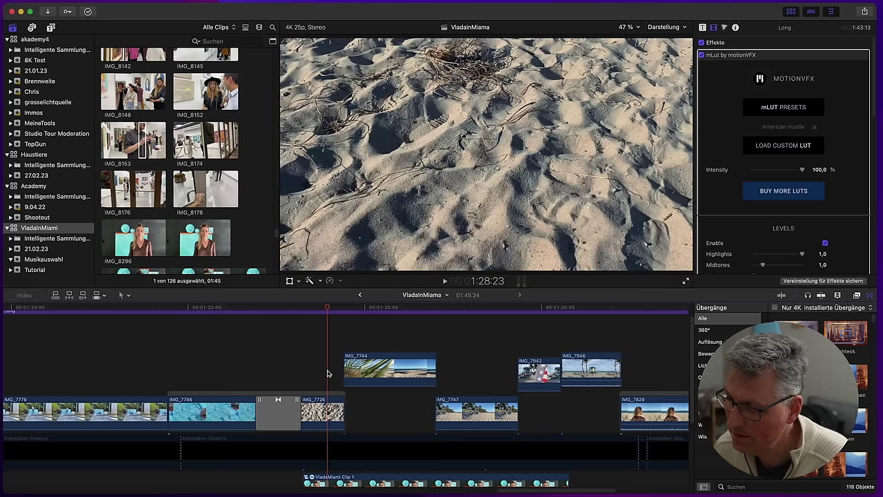
key("space")
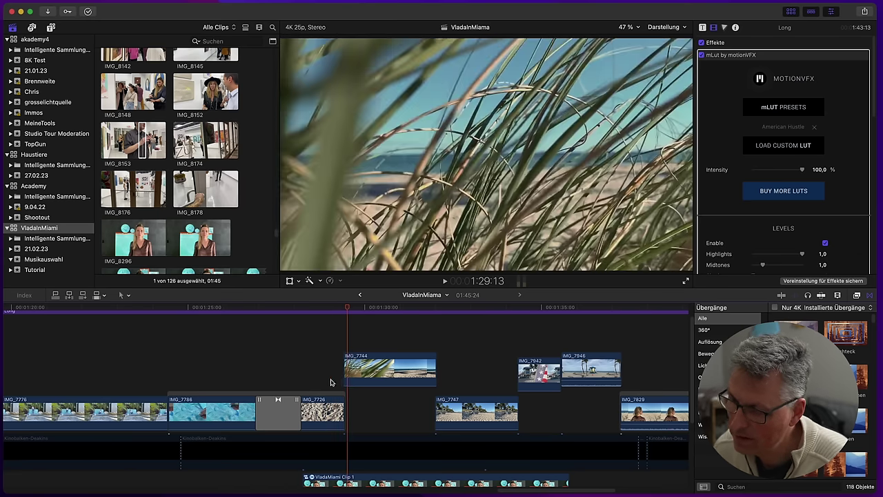
left_click(329, 388)
Lengthen IMG_7726, split off its tail, and speed that piece to 4x
left_click_drag(344, 414, 360, 413)
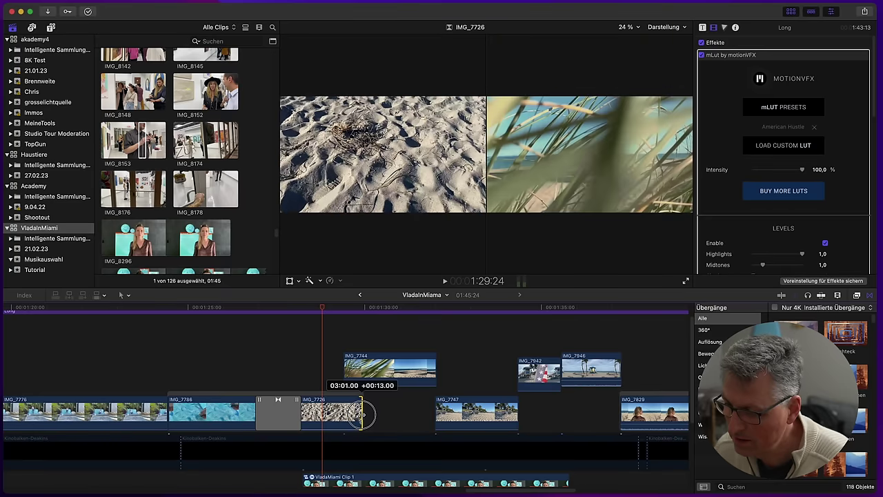
left_click(343, 397)
left_click(342, 406)
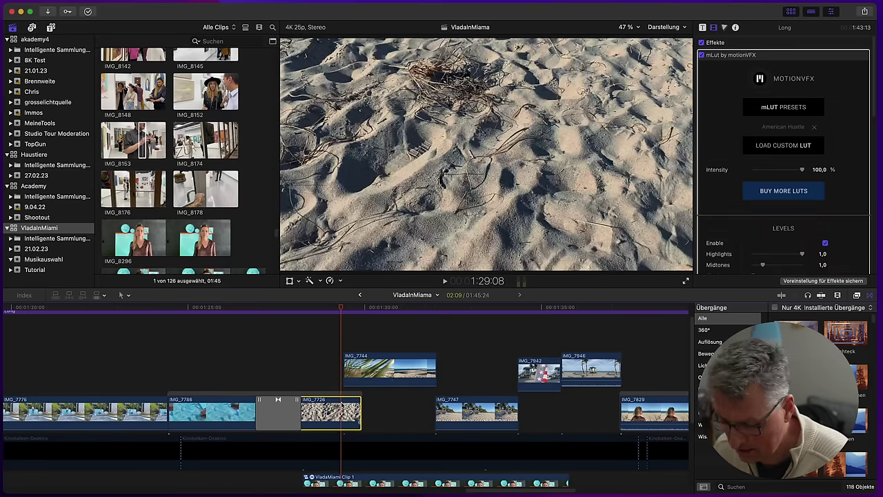
key("super+r")
key("super+b")
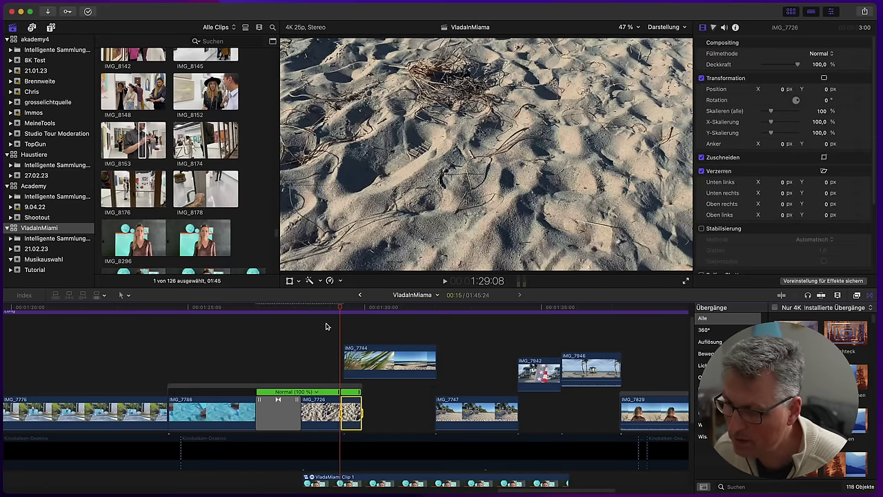
left_click(341, 283)
mouse_move(386, 301)
left_click(461, 312)
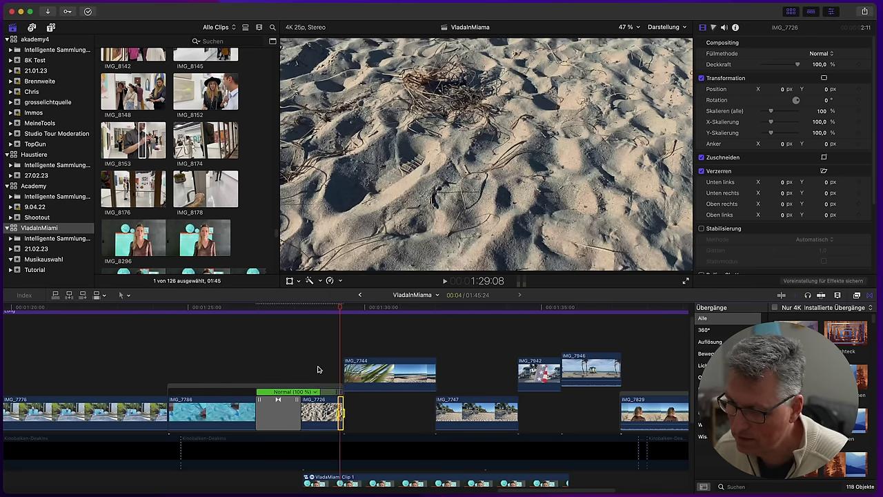
key("space")
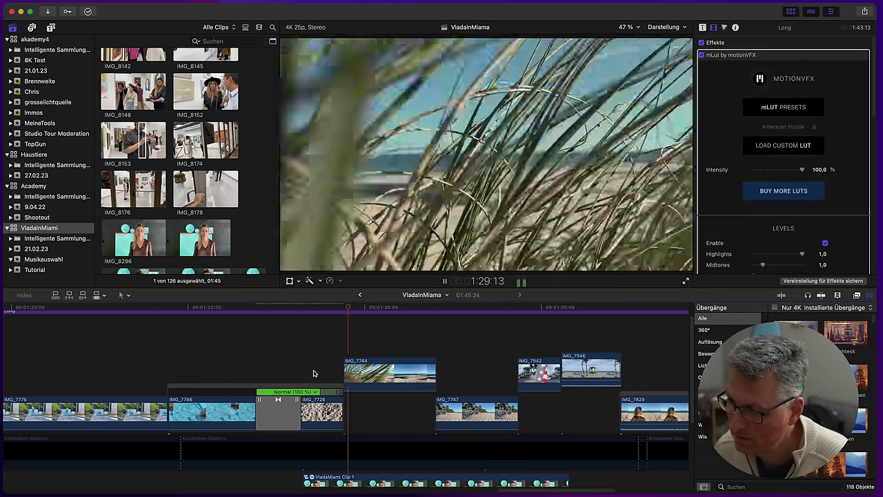
left_click(316, 365)
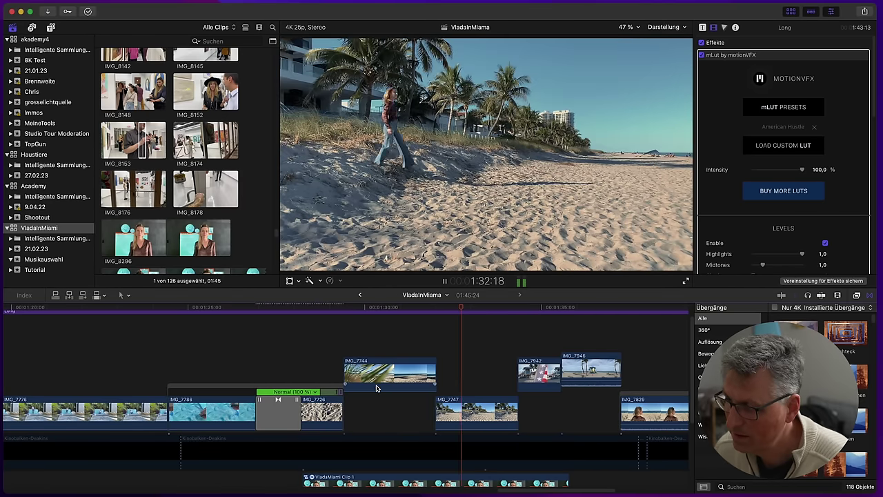
Stop playback, select the IMG_7747 beach clip and set the viewer zoom to 25%
key("space")
left_click_drag(511, 309, 438, 336)
left_click(442, 410)
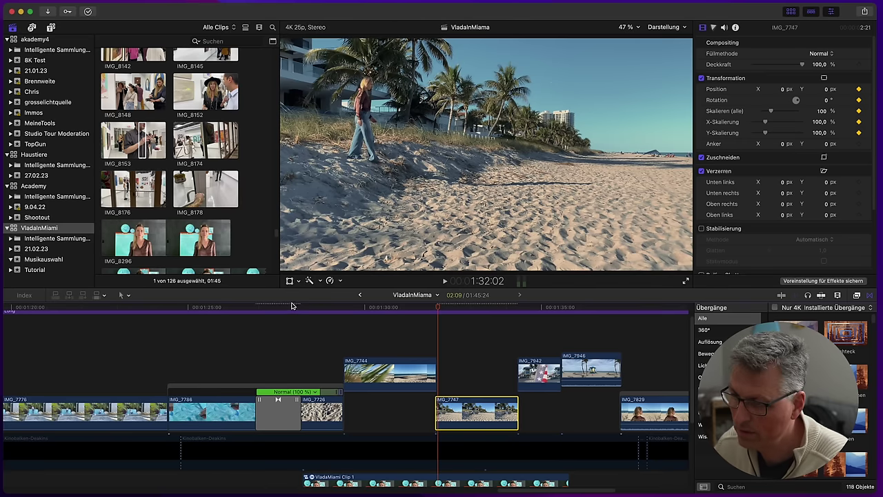
left_click(632, 27)
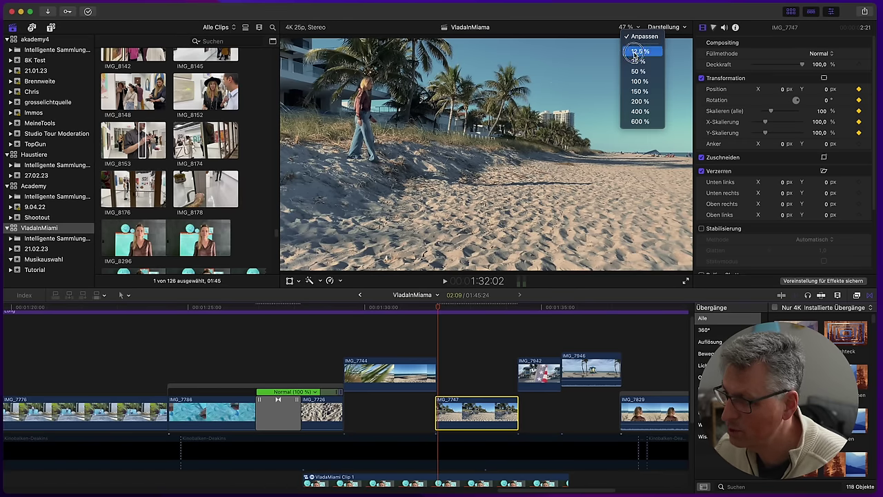
left_click(666, 23)
left_click(640, 28)
left_click(640, 29)
left_click(639, 28)
left_click(639, 61)
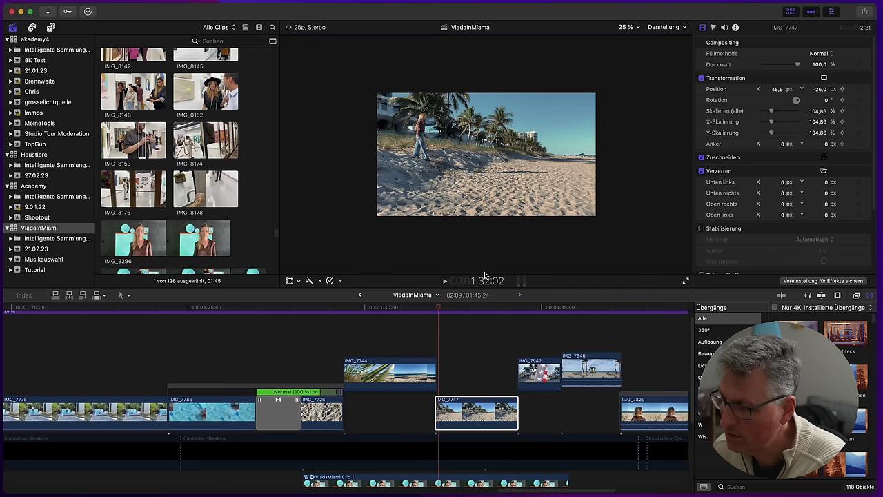
Turn on Transform controls and set a starting keyframe of about 104% scale
left_click(462, 403)
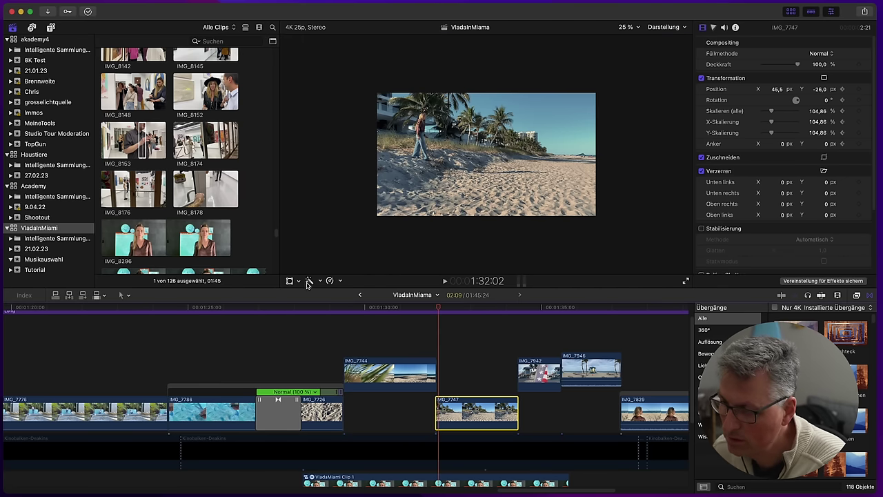
left_click(300, 282)
left_click(326, 257)
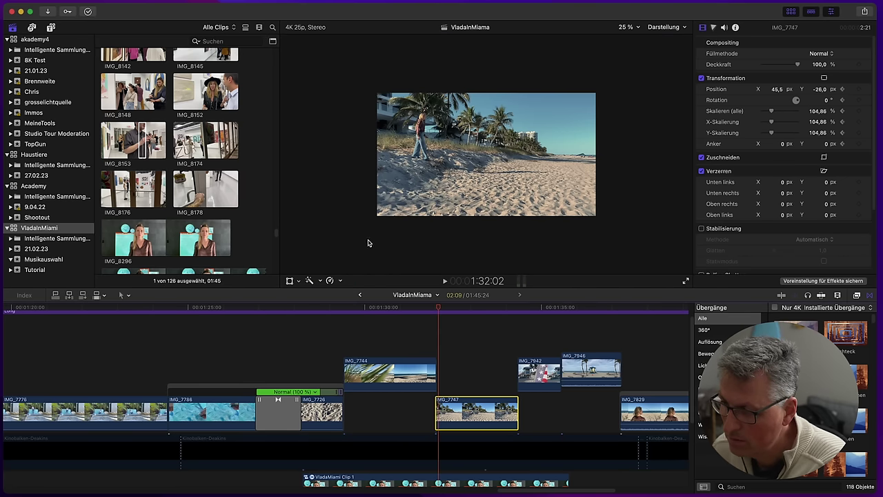
key("shift+t")
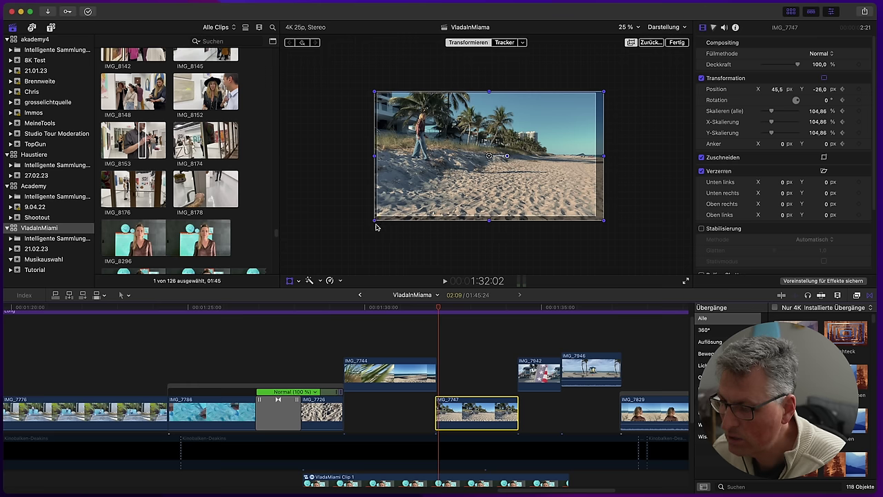
left_click_drag(374, 221, 375, 220)
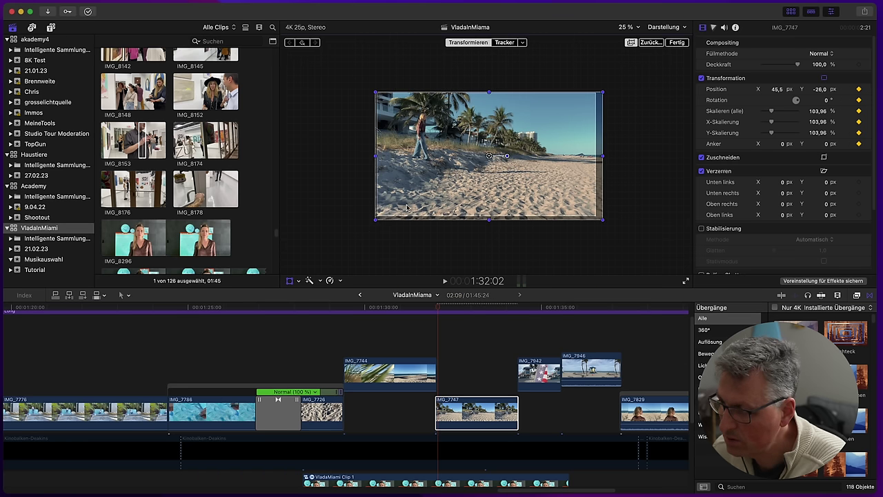
left_click(676, 43)
At 1:34:06, keyframe 109.57% scale and position 136.6, -81.3 px
left_click_drag(499, 307, 516, 314)
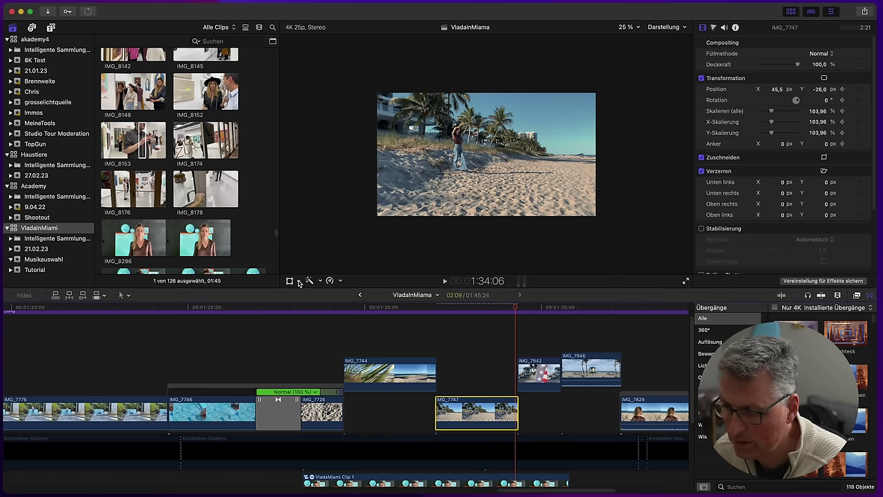
left_click(298, 281)
left_click(340, 243)
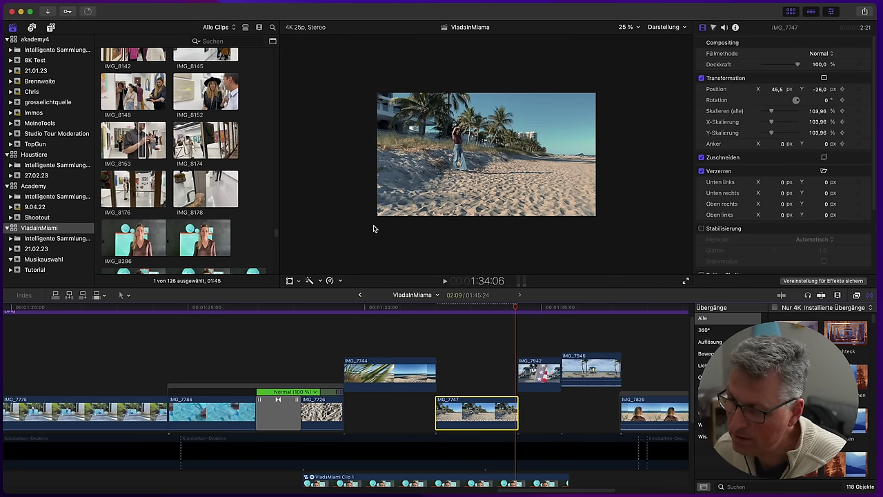
key("shift+t")
left_click_drag(376, 218, 369, 223)
left_click_drag(420, 177, 425, 181)
left_click(677, 42)
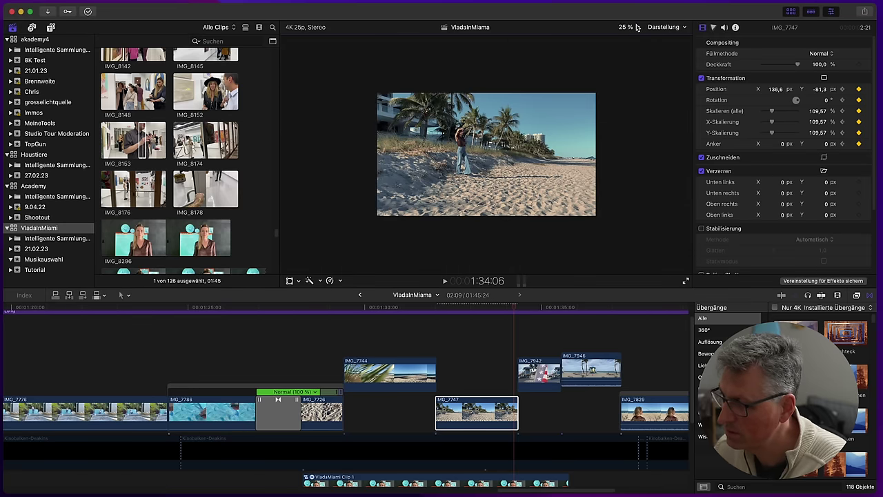
Fit the viewer back to the window and preview the push-in
left_click(635, 30)
left_click(642, 36)
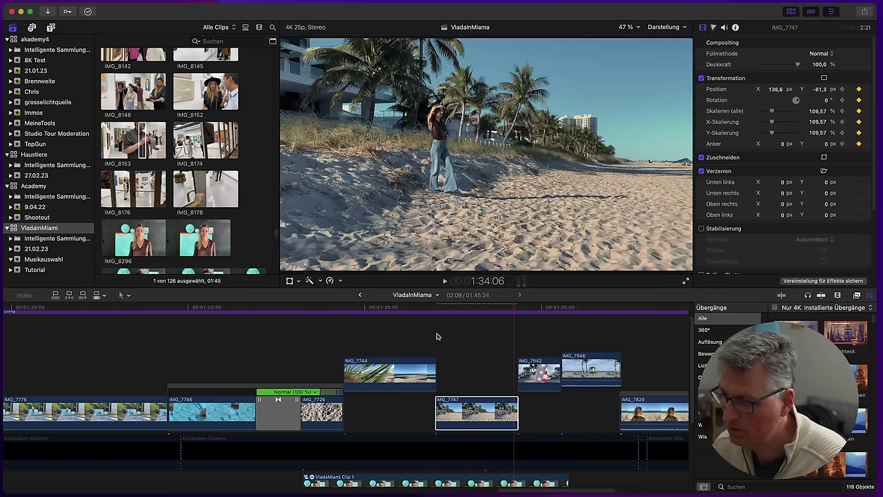
left_click(438, 337)
key("space")
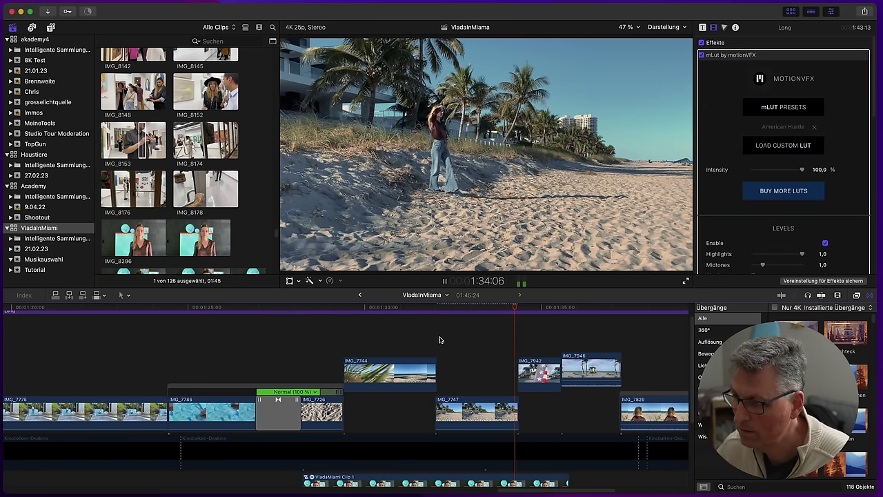
Replay the IMG_7747 beach section, restarting playback from 1:34:11
key("space")
left_click(465, 345)
key("space")
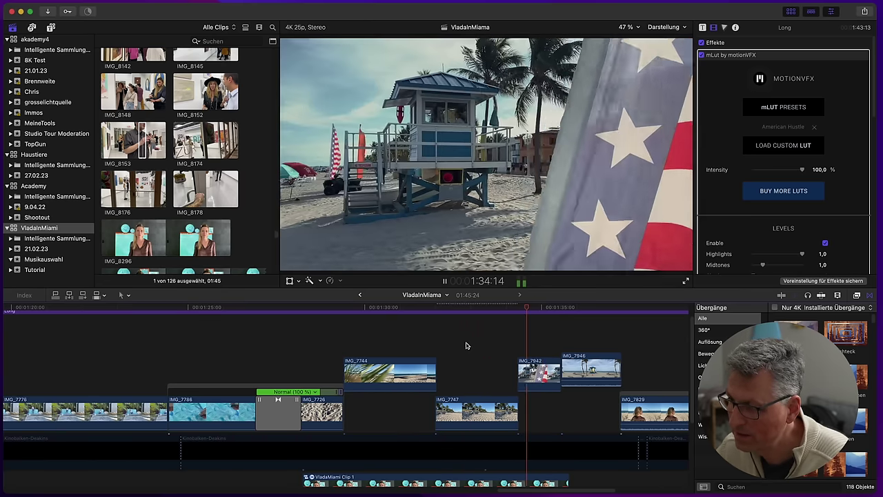
key("space")
left_click(522, 346)
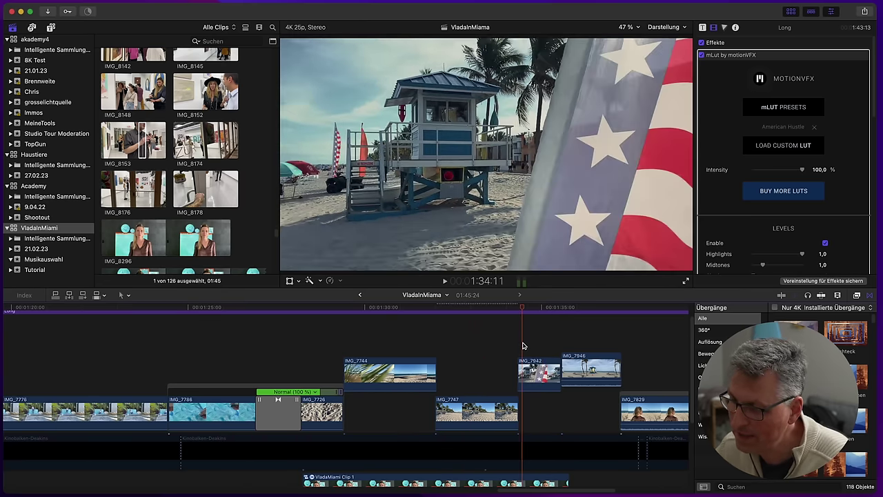
key("space")
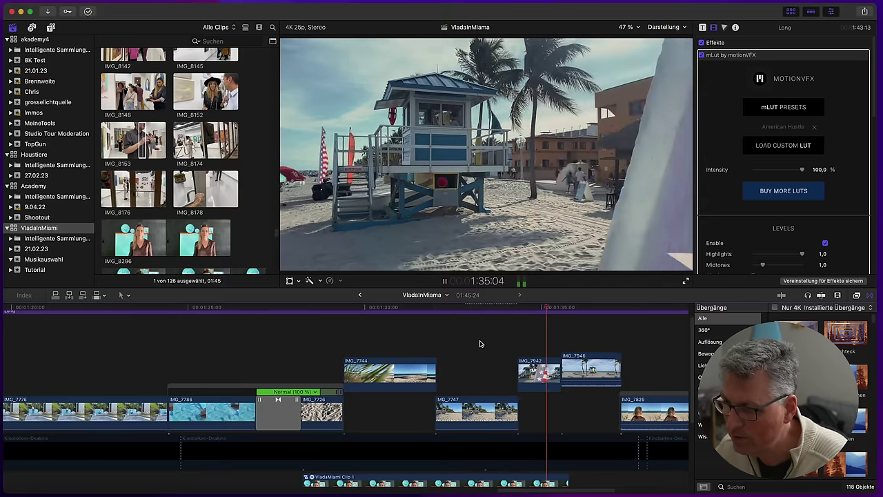
Play from 1:31:23, stop on the lifeguard-tower shot and select IMG_7946
left_click(433, 332)
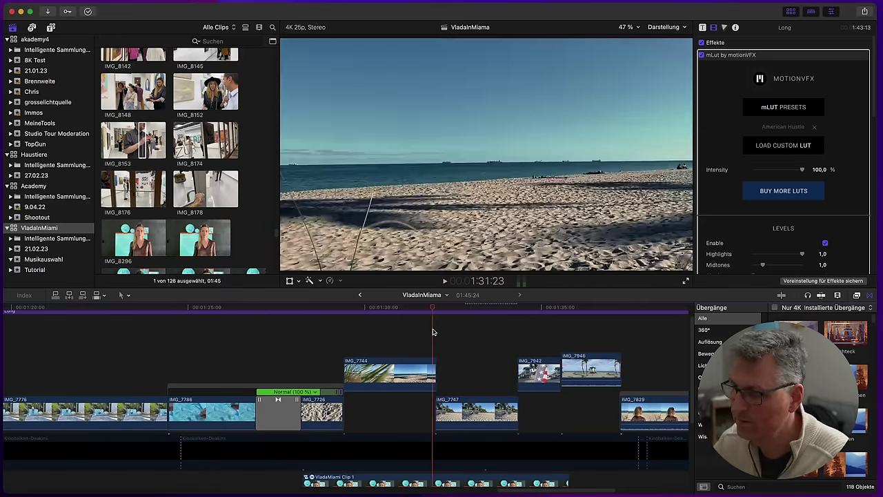
key("space")
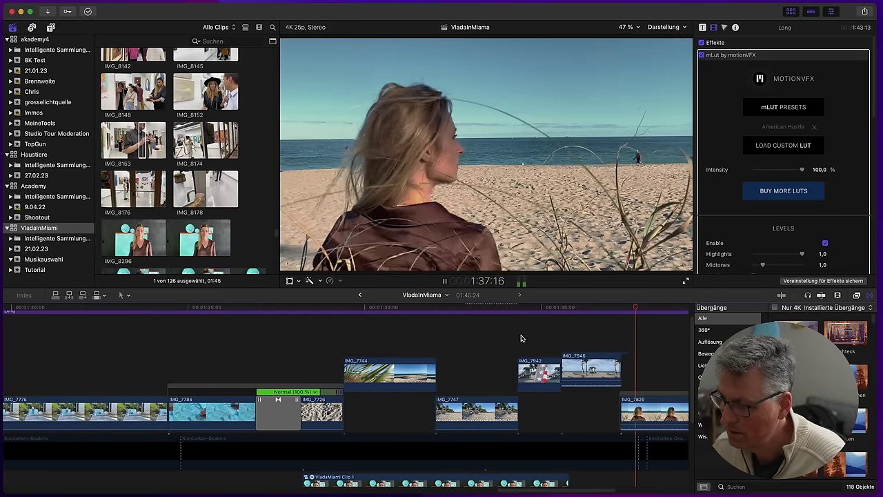
left_click(574, 338)
left_click(572, 371)
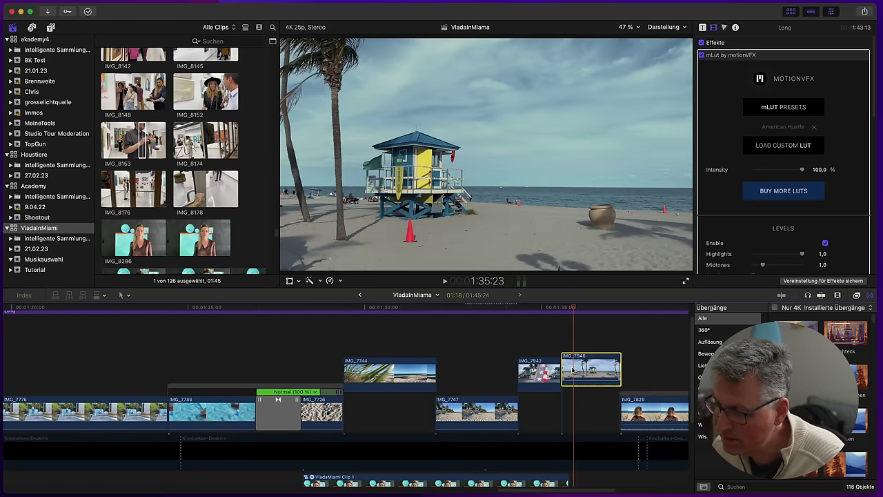
right_click(574, 371)
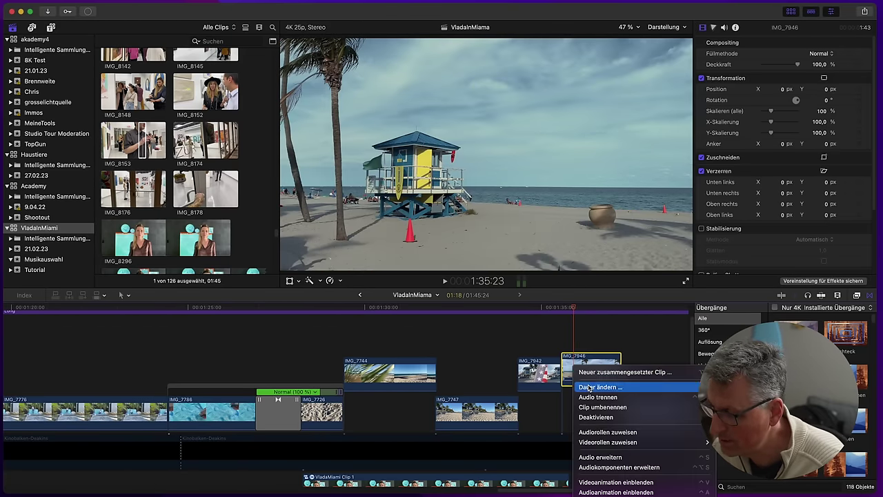
left_click(593, 396)
scroll(577, 423, "down", 4)
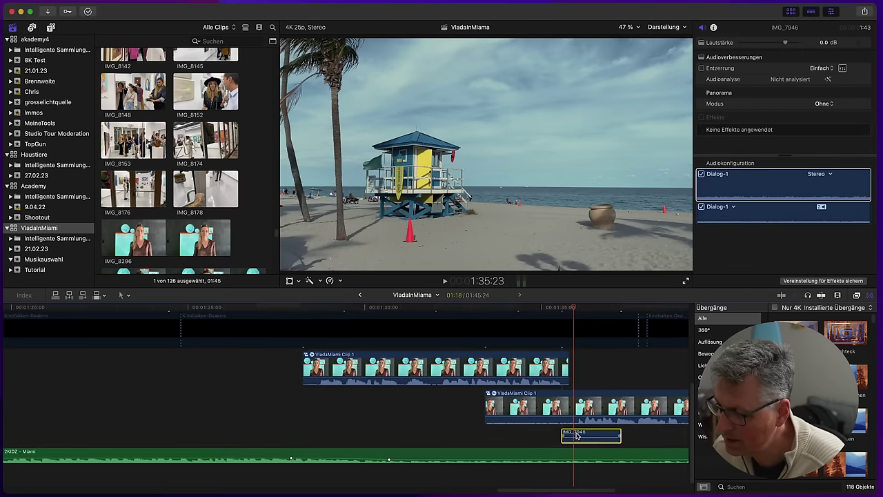
left_click_drag(563, 433, 521, 433)
left_click_drag(619, 432, 651, 433)
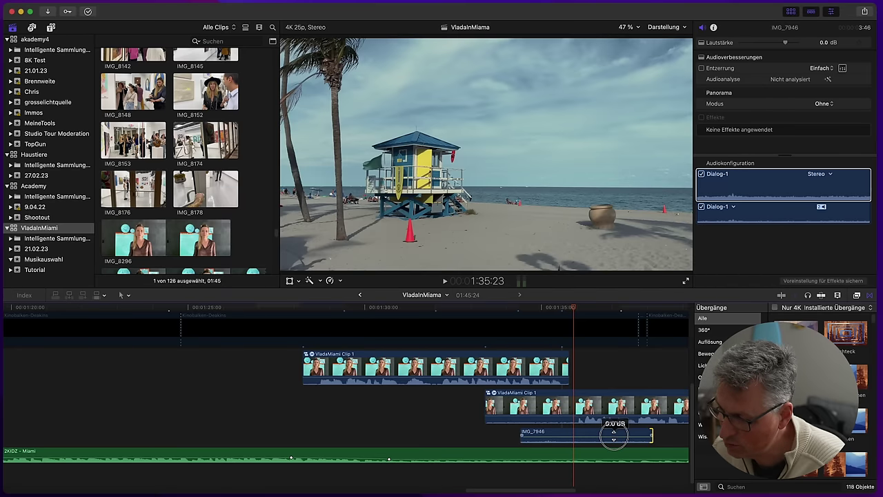
left_click(532, 471)
left_click(535, 456)
right_click(536, 455)
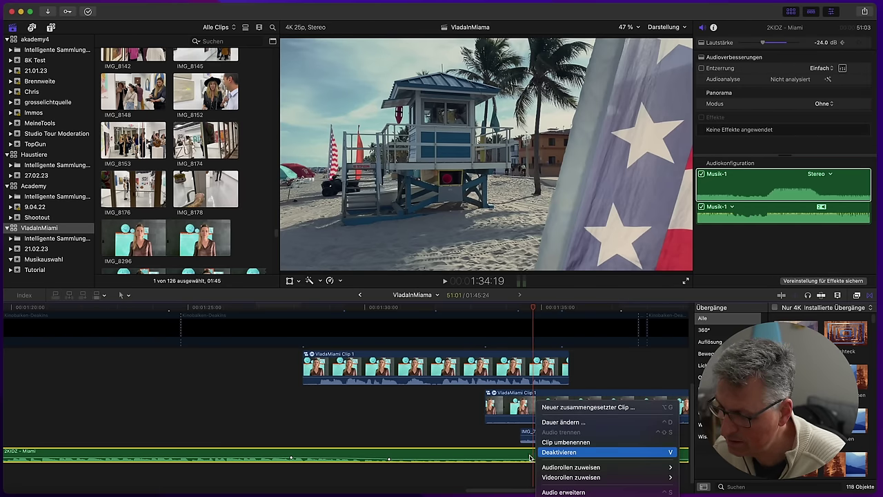
key("Return")
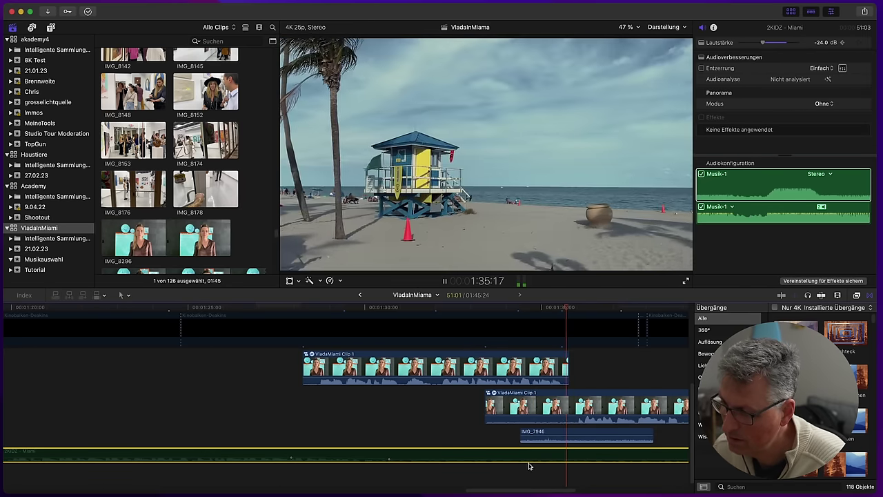
left_click(597, 436)
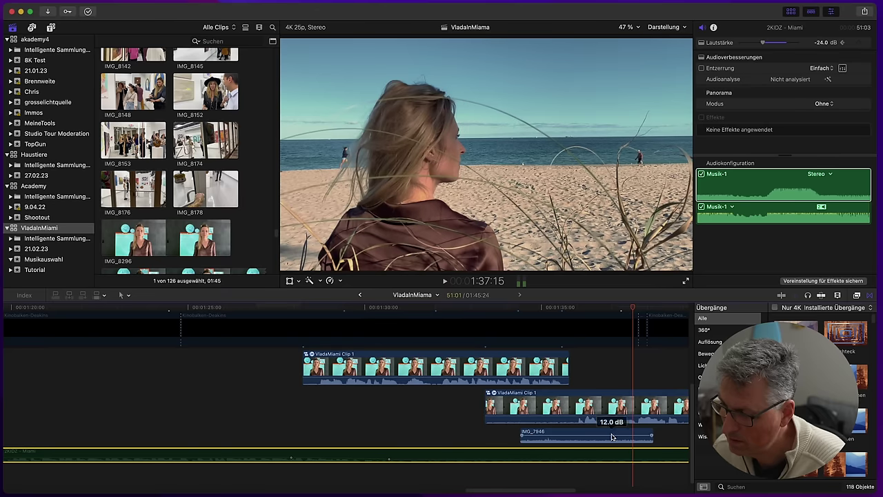
left_click(343, 281)
left_click(347, 309)
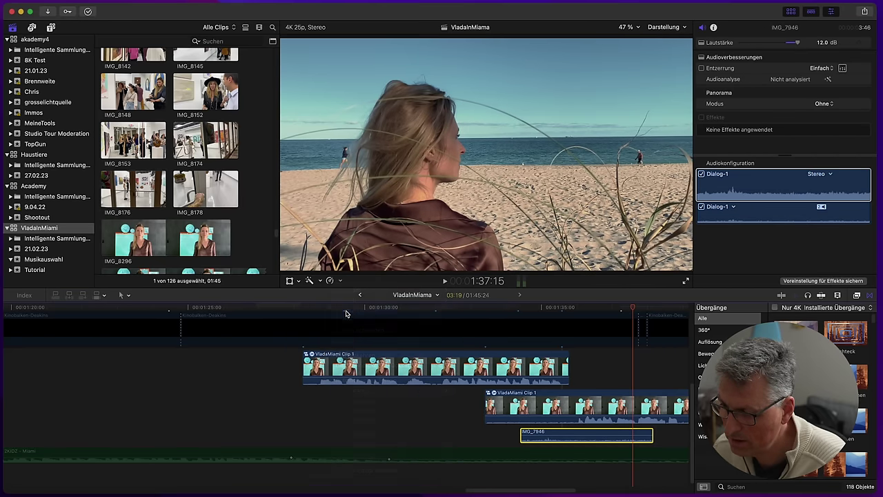
left_click(508, 436)
key("space")
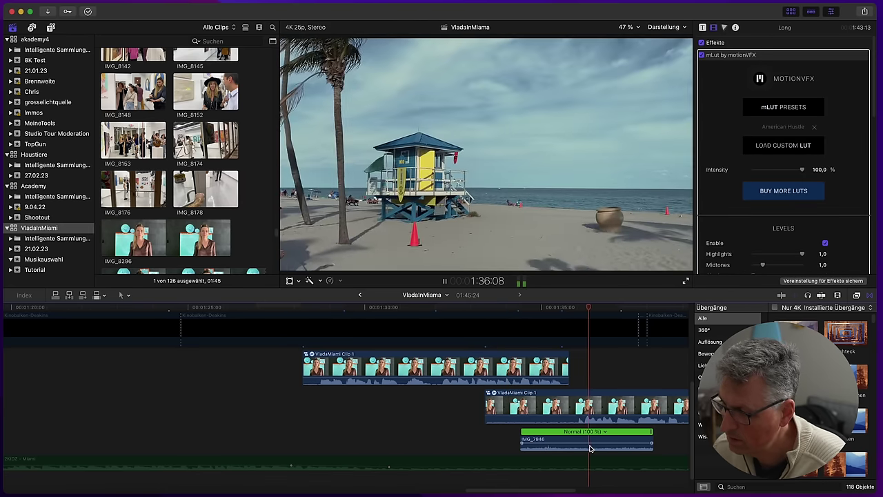
key("space")
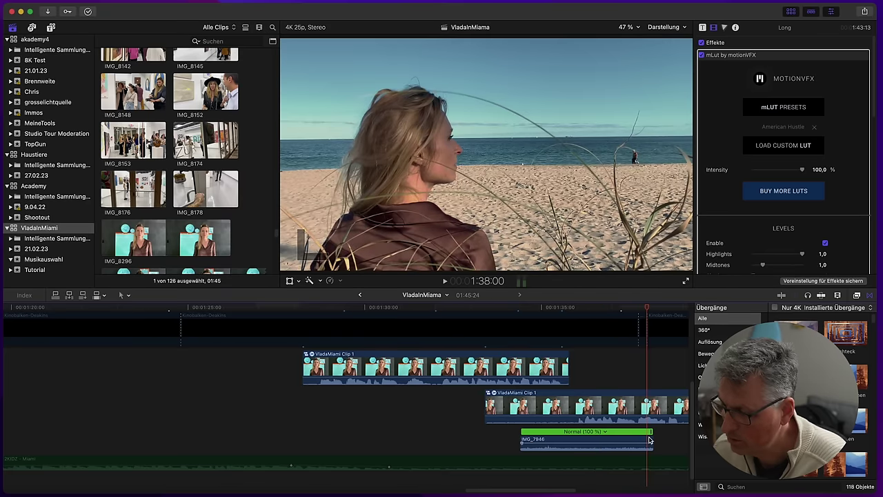
left_click_drag(650, 442, 607, 442)
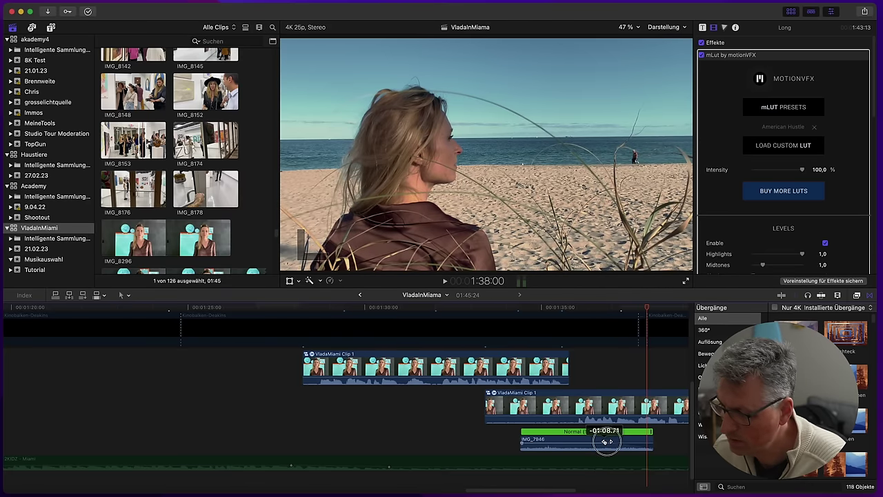
left_click_drag(522, 443, 560, 456)
left_click(560, 464)
right_click(560, 463)
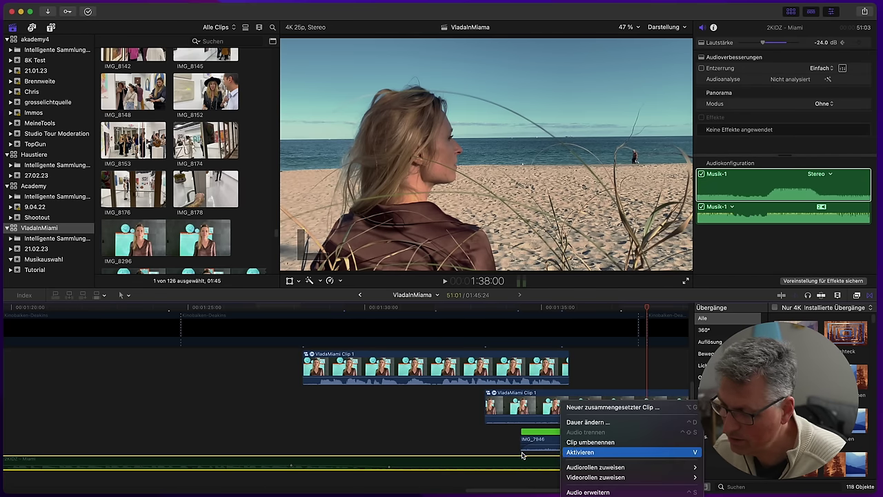
left_click(567, 453)
left_click(485, 437)
key("space")
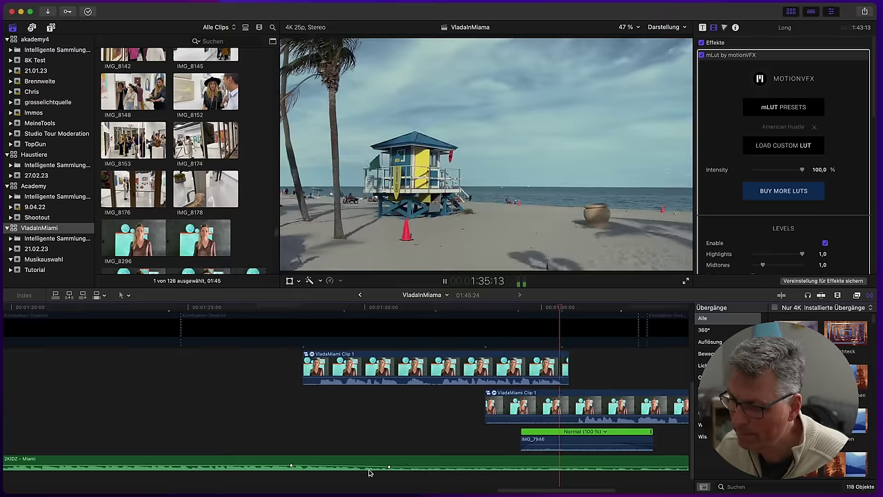
Check the music clip's volume, stop playback and return the playhead to 00:00:00:00
left_click_drag(558, 488, 599, 492)
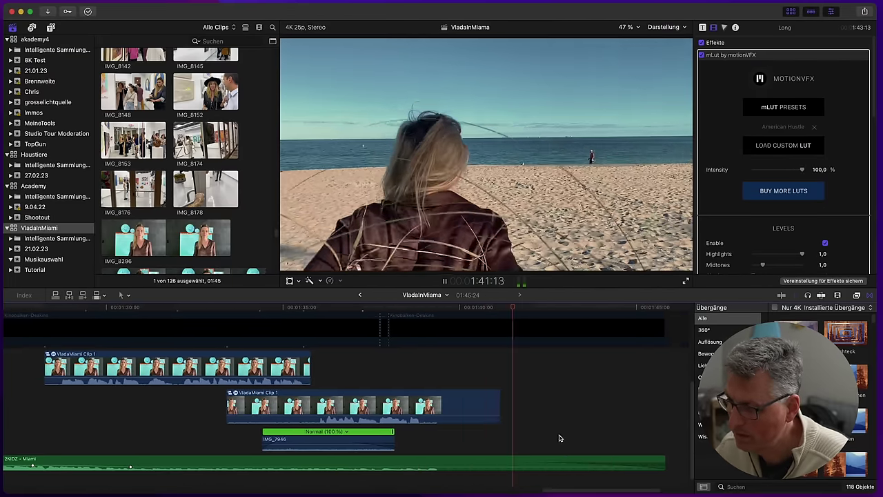
scroll(561, 436, "up", 2)
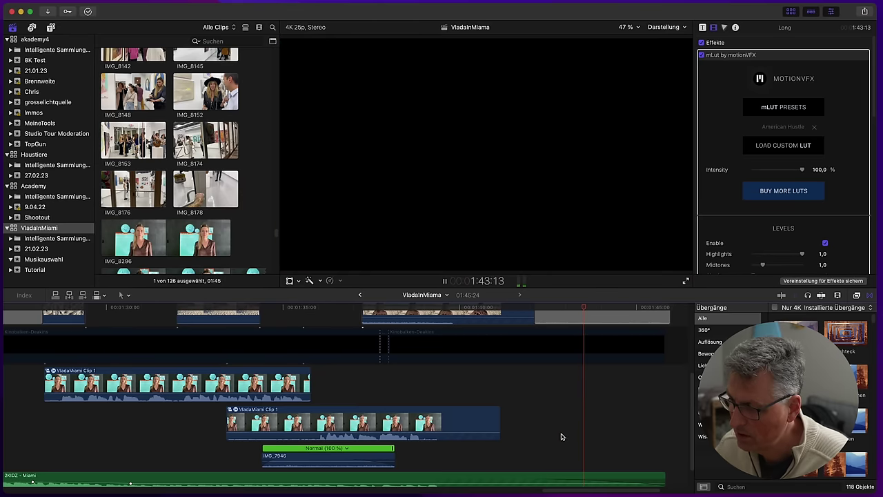
left_click_drag(633, 481, 19, 470)
key("space")
scroll(48, 330, "up", 5)
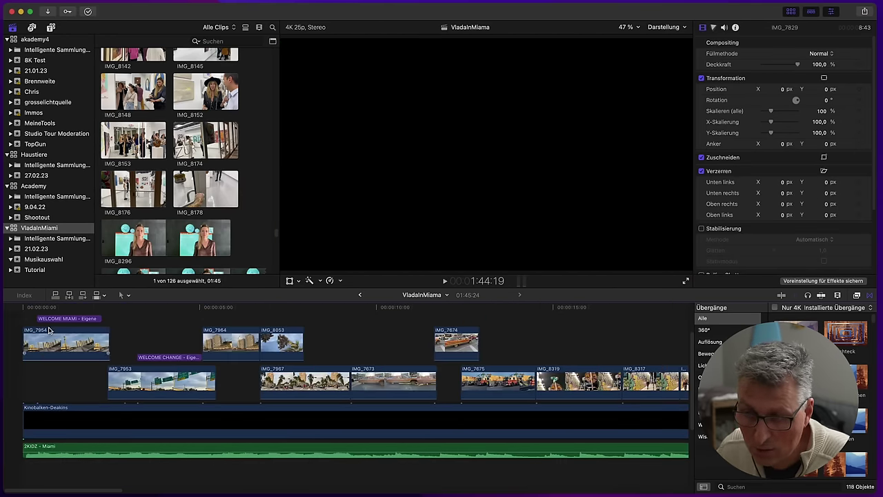
left_click(22, 308)
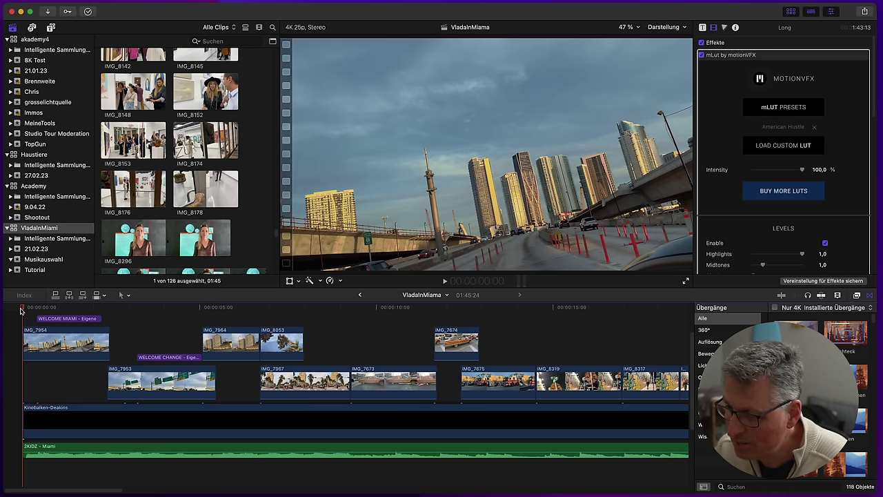
Play the VladaInMiama edit from the beginning and stop at 56:24 on the interview
key("space")
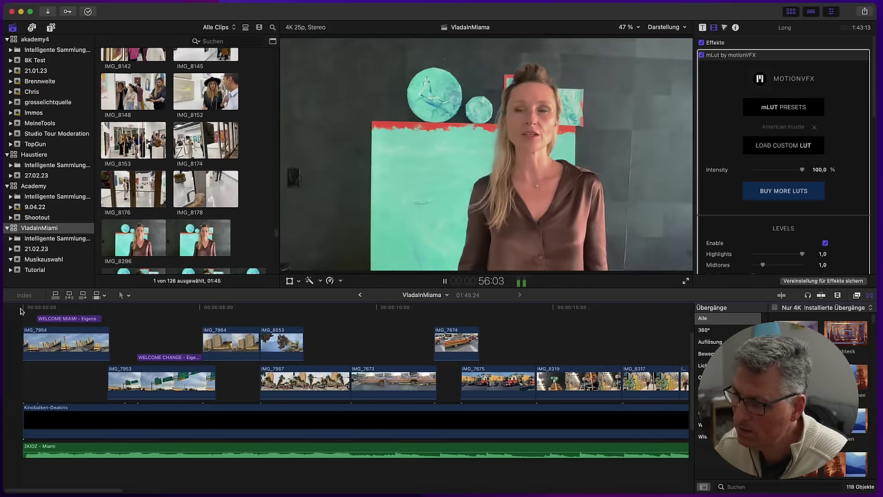
key("space")
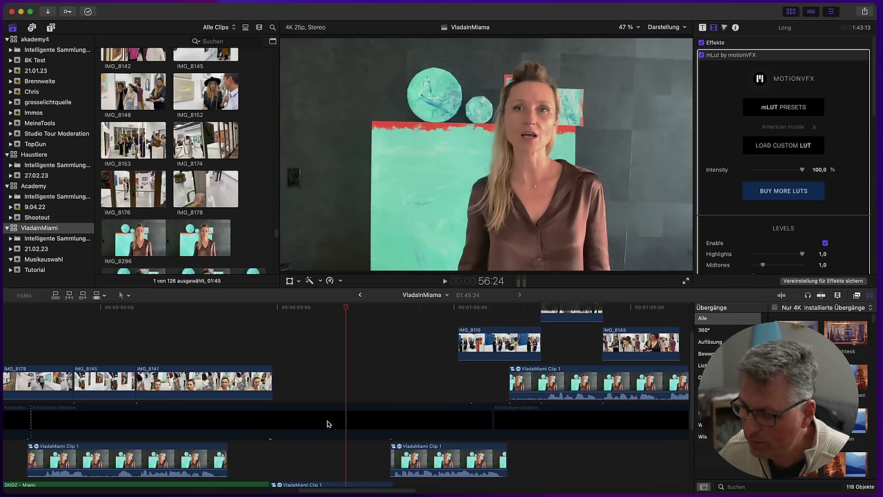
Scale the lower VladaMiami Clip 1 to 107.23% and shift it slightly right and up
scroll(328, 424, "down", 3)
left_click(336, 452)
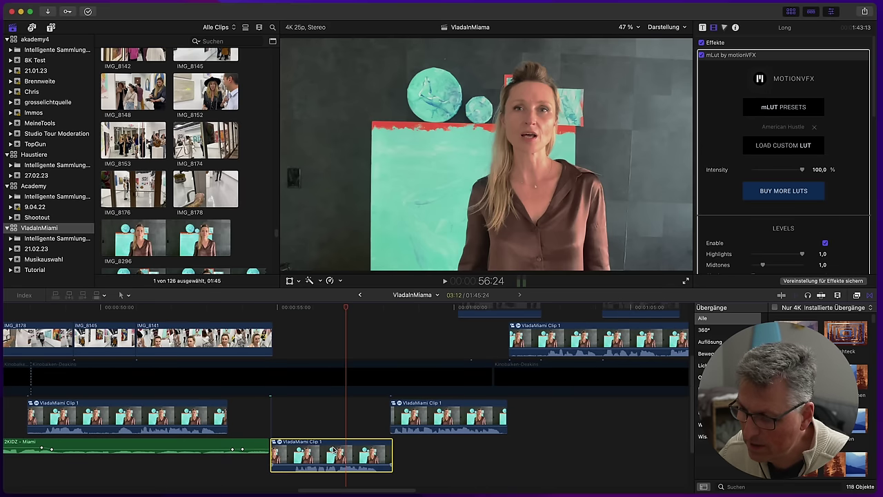
left_click(301, 283)
left_click(290, 292)
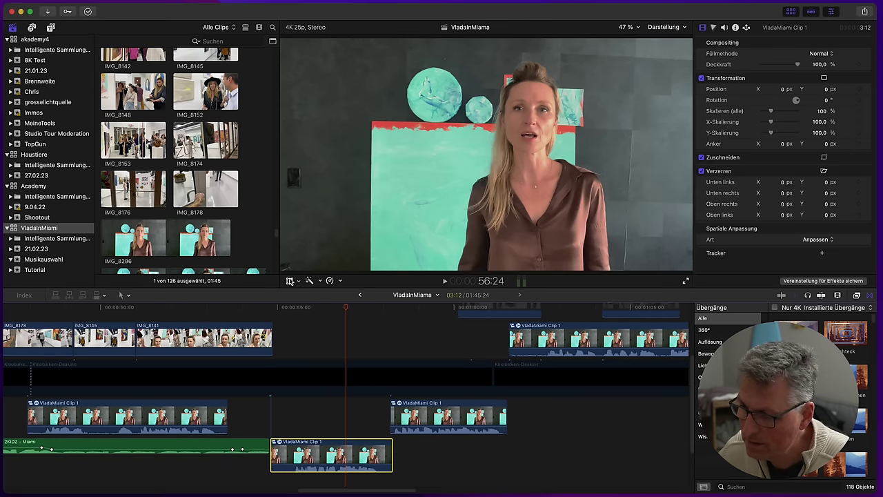
left_click(291, 281)
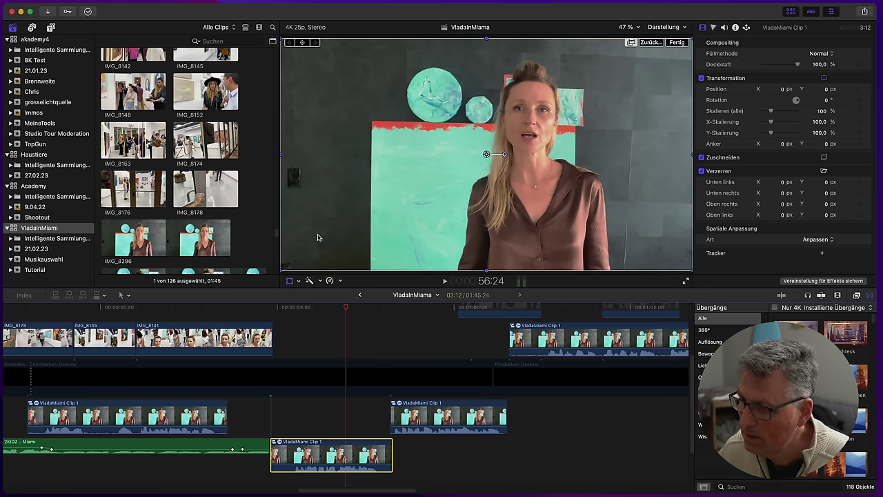
left_click_drag(281, 272, 263, 283)
left_click_drag(443, 193, 447, 190)
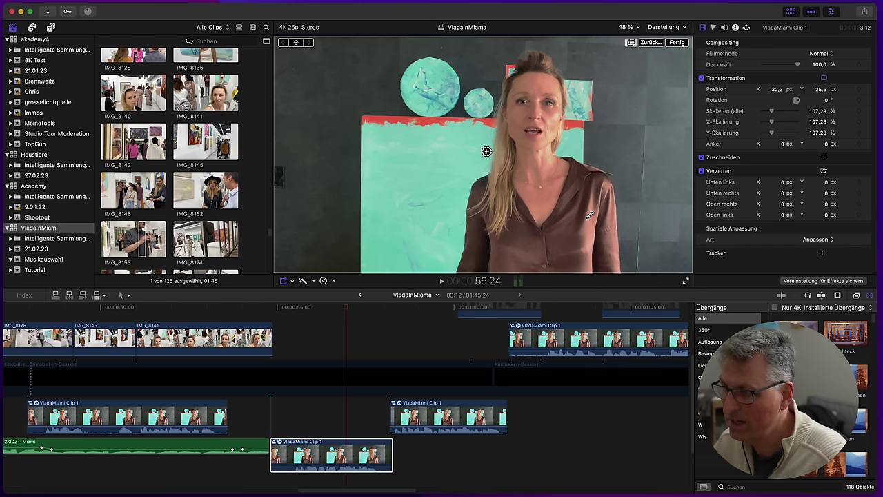
left_click_drag(543, 212, 545, 214)
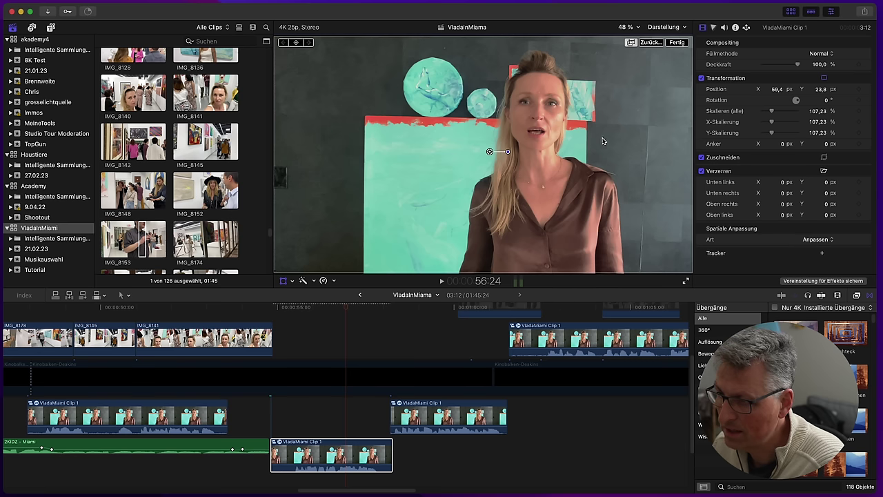
left_click(677, 43)
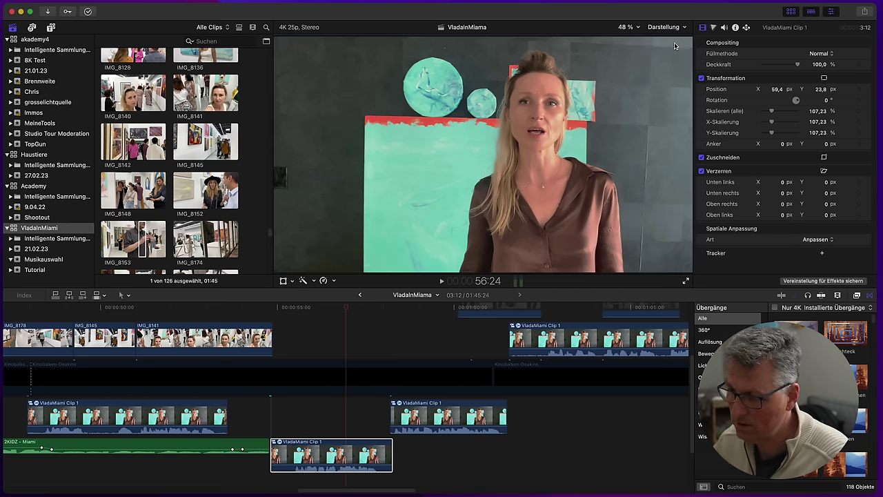
Replay the reframed interview shot and park the playhead at 57:20
left_click(349, 307)
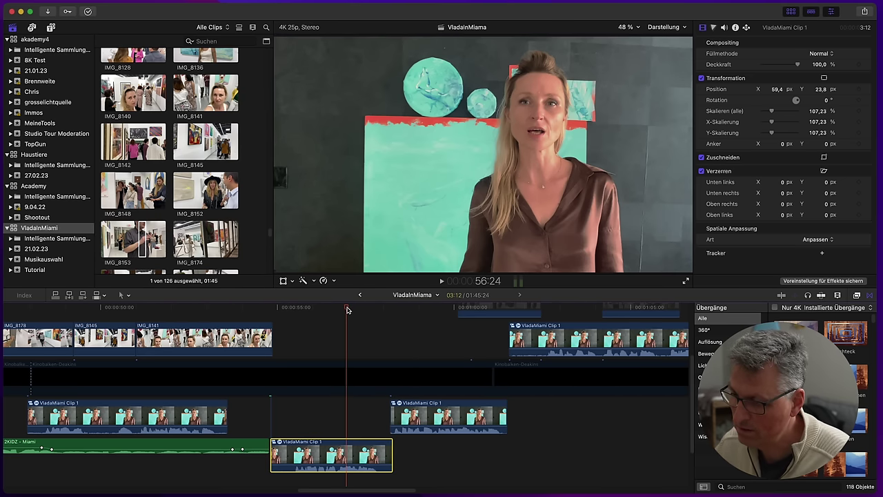
key("space")
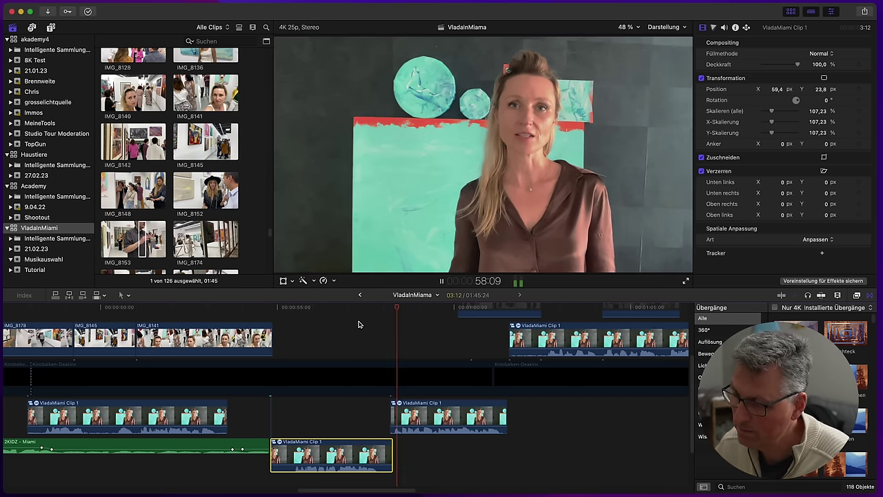
key("space")
left_click(398, 346)
left_click(376, 412)
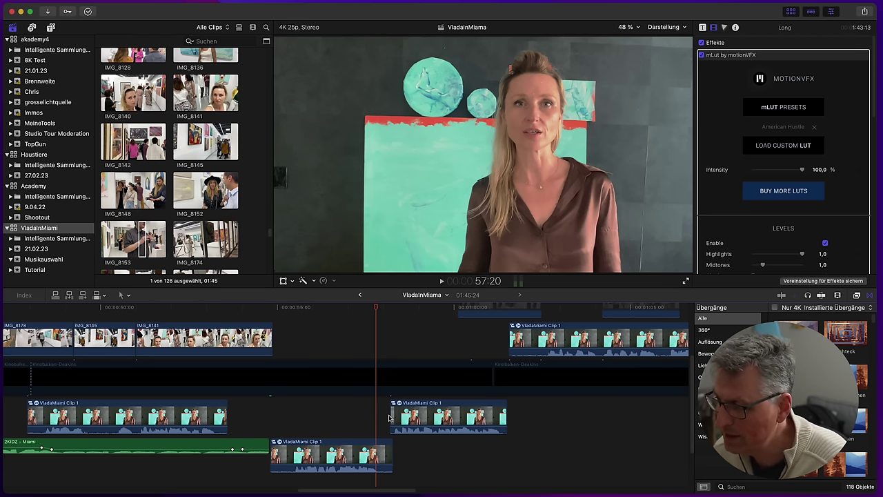
Play from 57:20 to the final beach shot at 1:42:06, then scroll back to the start
key("space")
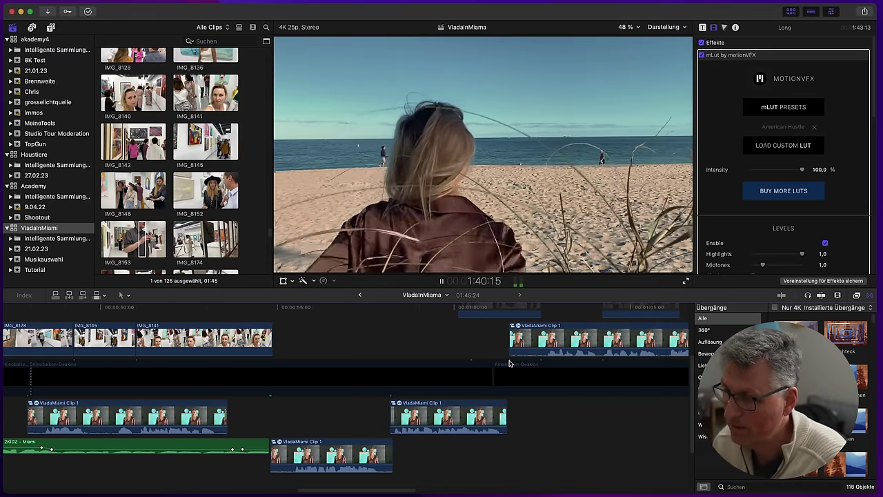
key("space")
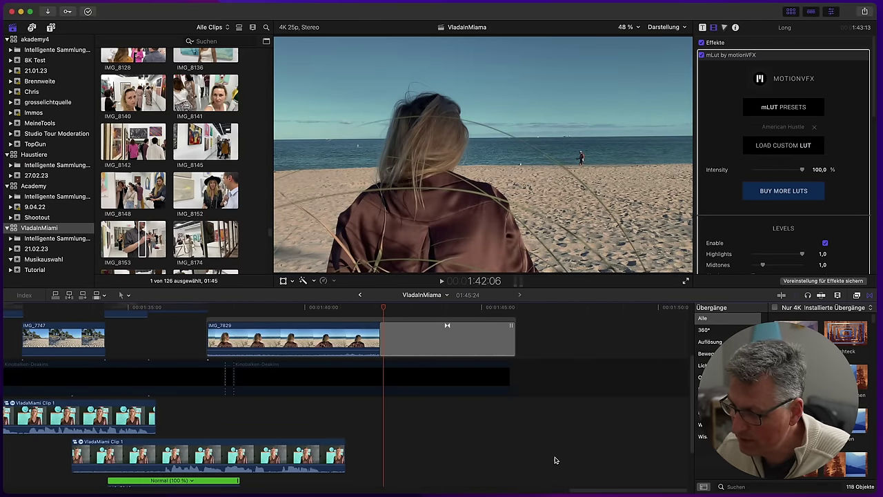
left_click_drag(579, 491, 27, 488)
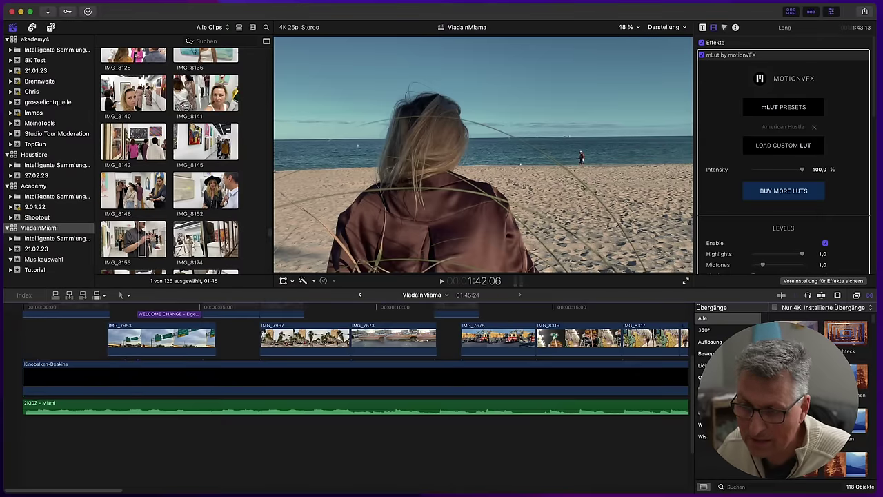
Scrub back to the WELCOME MIAMI opening and play it back briefly
scroll(69, 421, "up", 3)
scroll(69, 421, "up", 2)
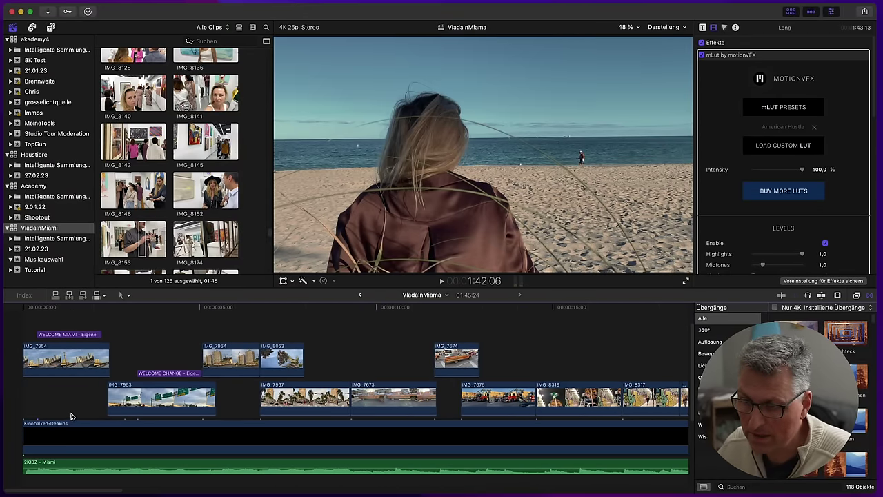
left_click_drag(75, 307, 32, 310)
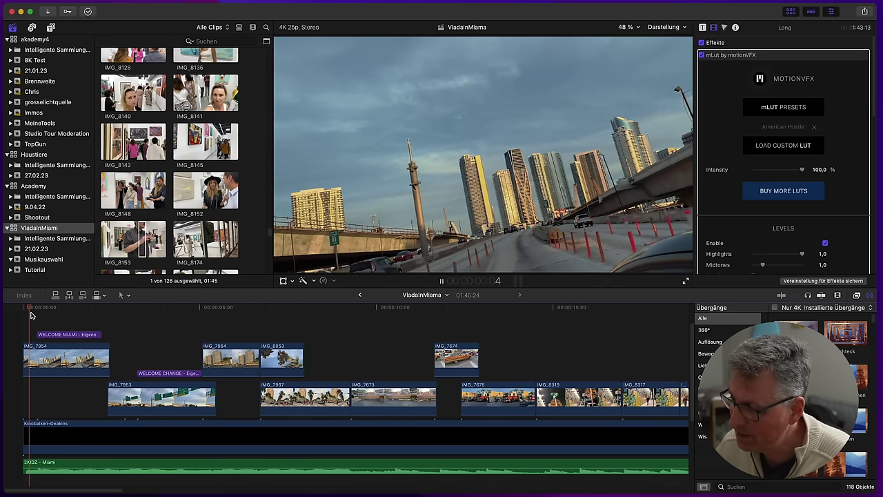
key("space")
key("space")
left_click_drag(68, 307, 29, 310)
key("space")
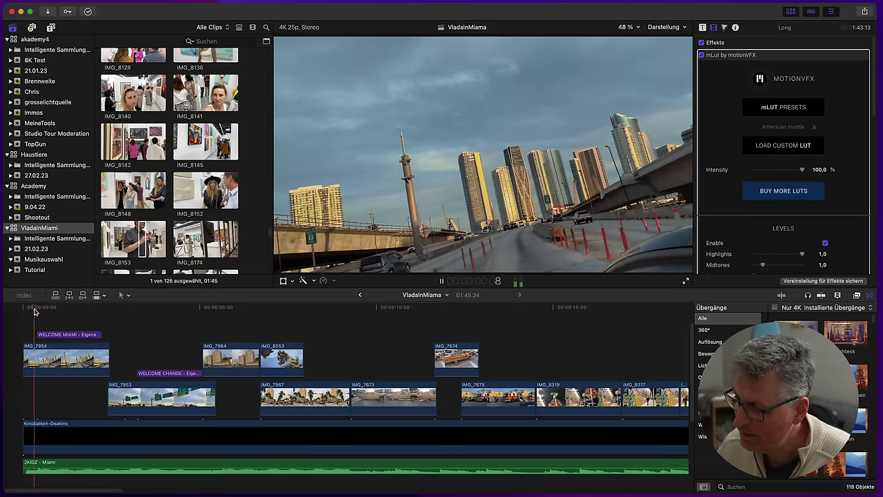
Split the WELCOME MIAMI title at the playhead and turn off the first part's glow
left_click(71, 334)
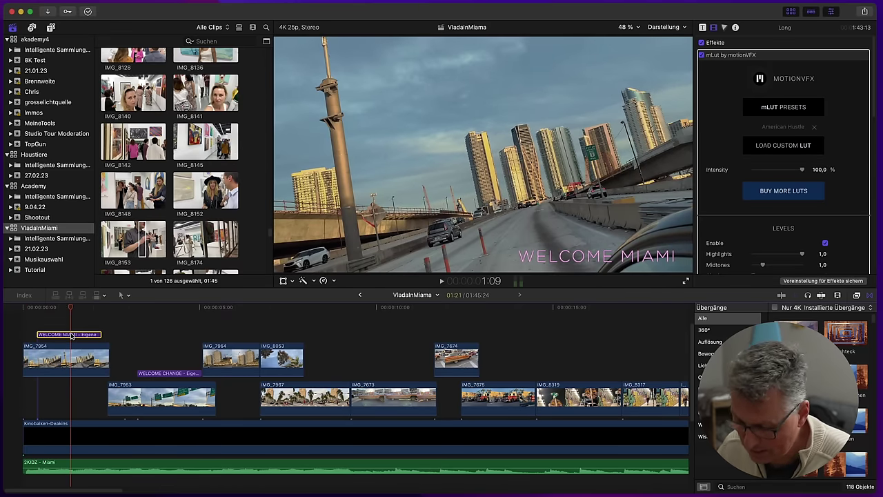
key("super+b")
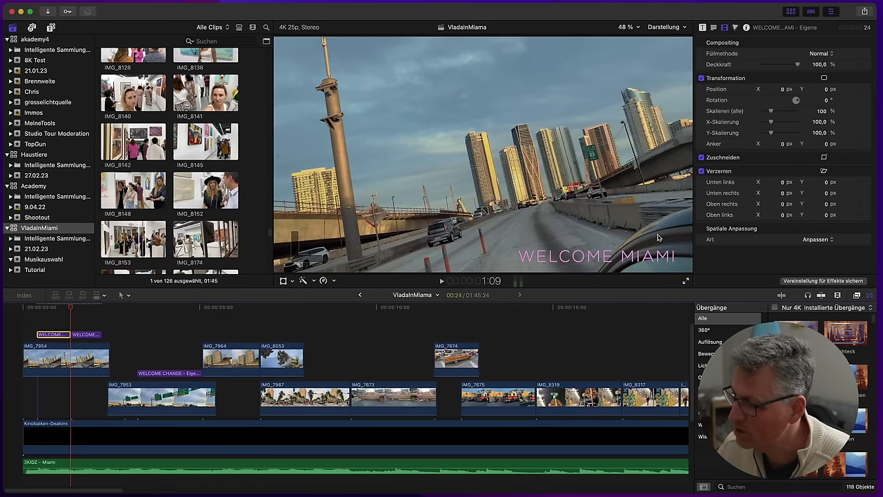
left_click(704, 28)
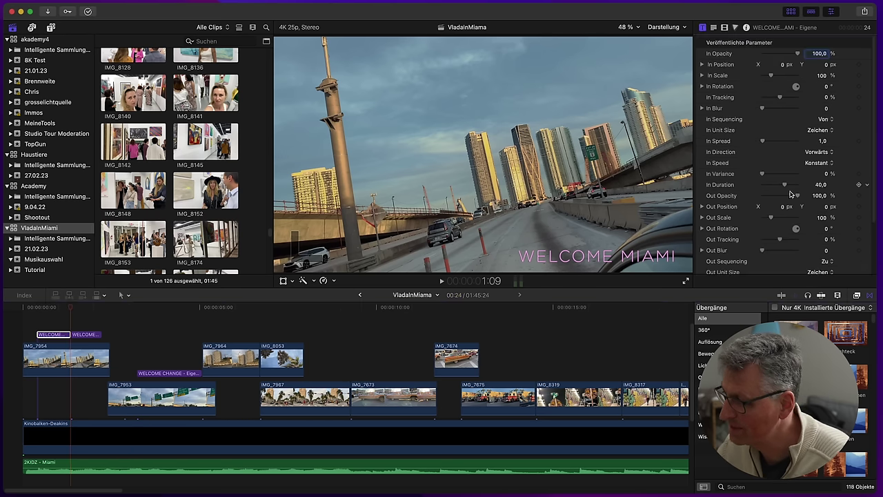
left_click(715, 28)
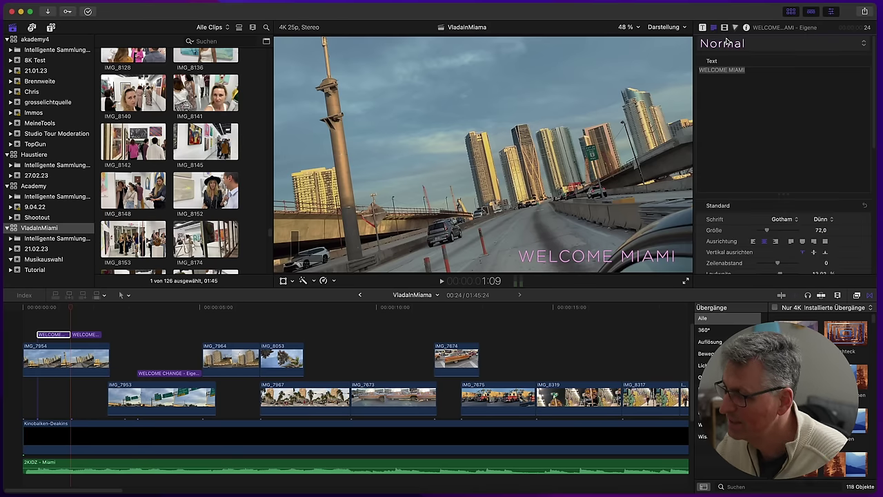
scroll(731, 220, "down", 10)
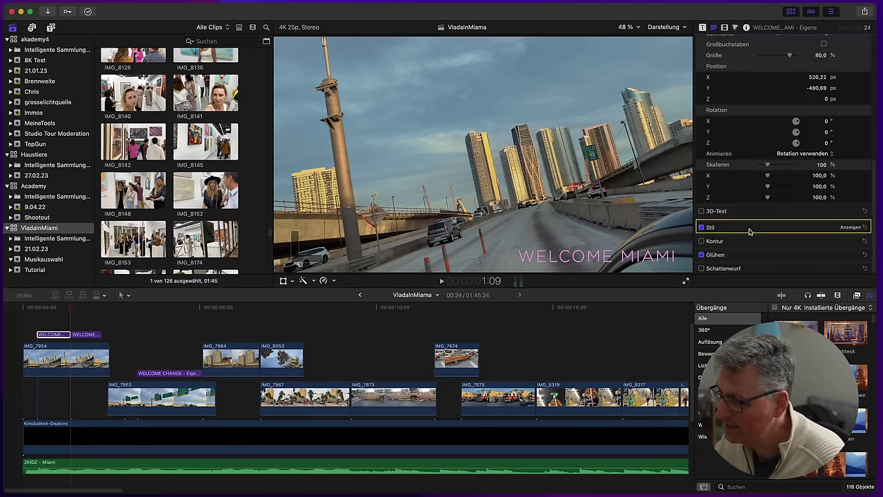
left_click(702, 255)
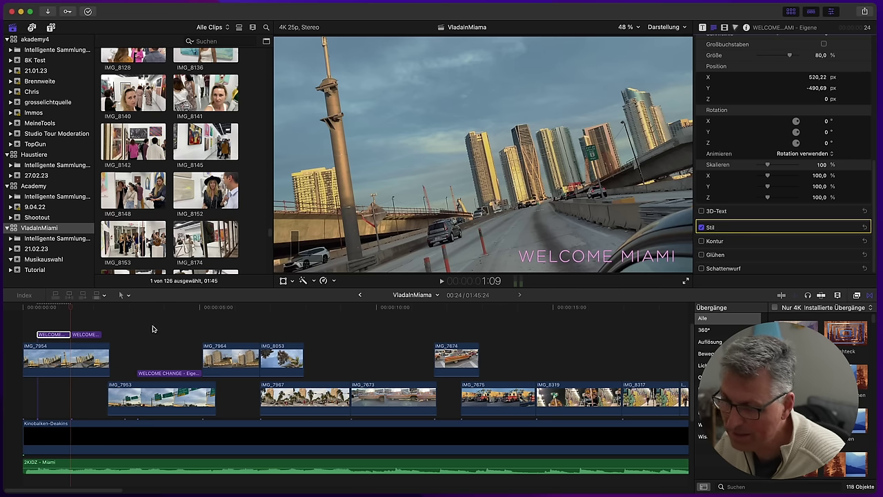
left_click(36, 321)
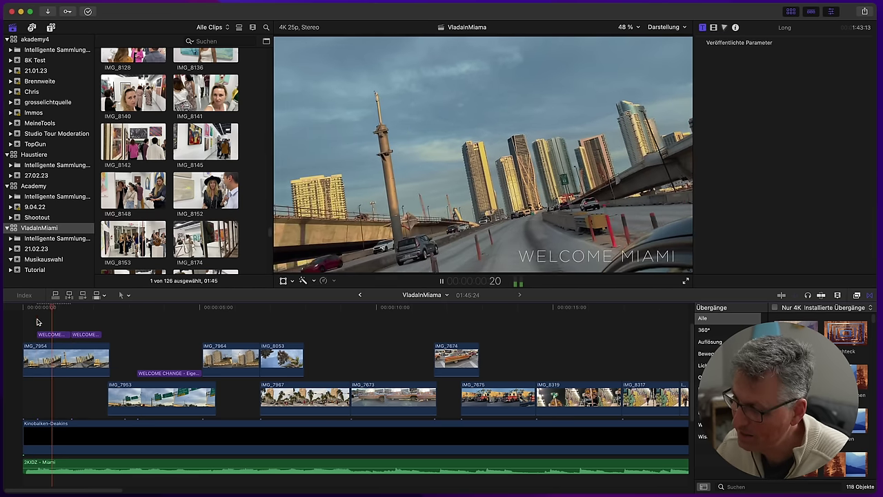
key("space")
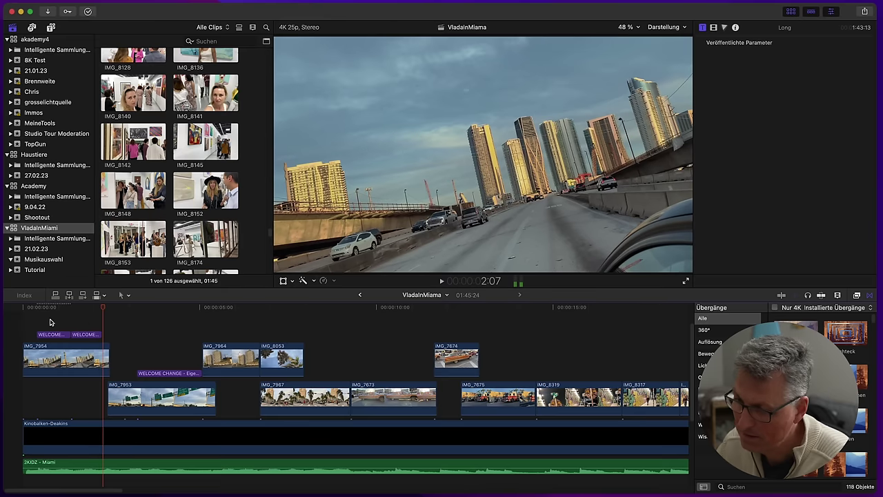
Raise the second title part's glow radius to about 50, replay, and select both titles
left_click(85, 334)
scroll(800, 204, "down", 10)
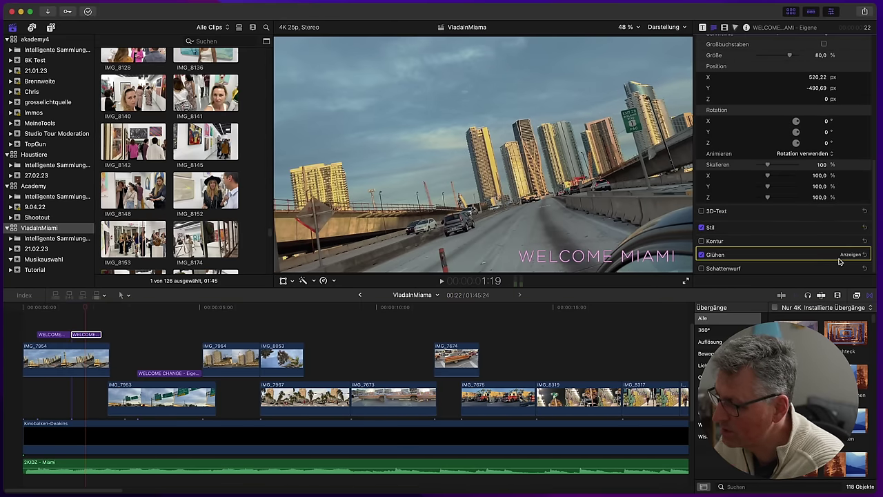
left_click(848, 254)
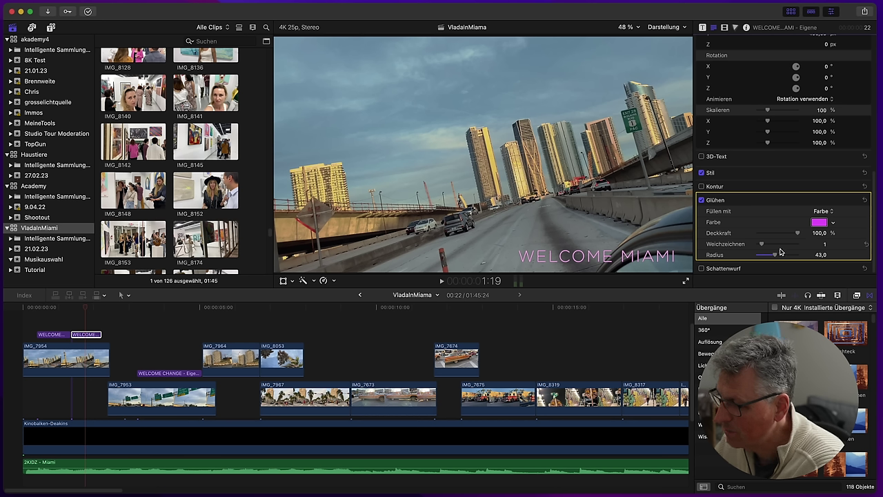
left_click_drag(776, 256, 778, 256)
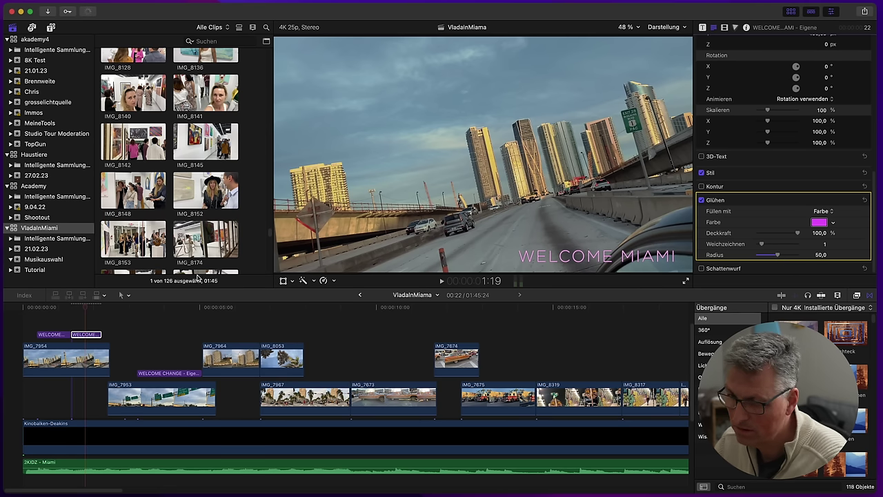
left_click(35, 326)
key("space")
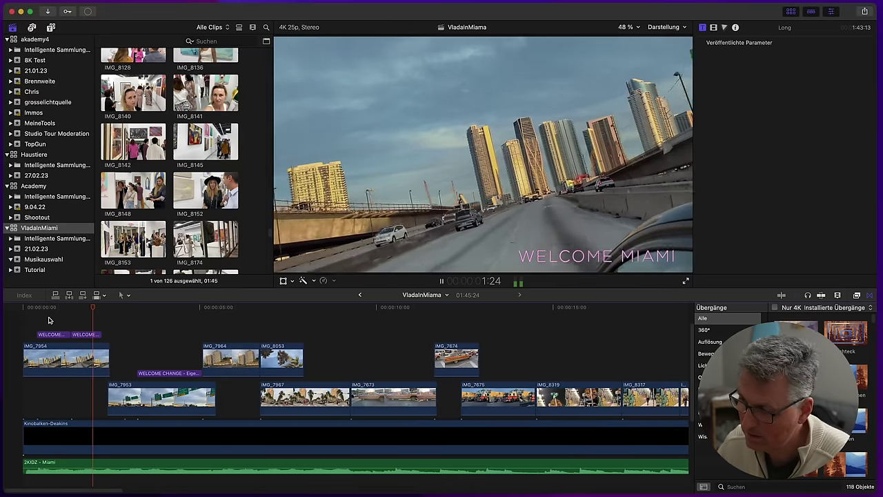
key("space")
left_click_drag(85, 325, 67, 334)
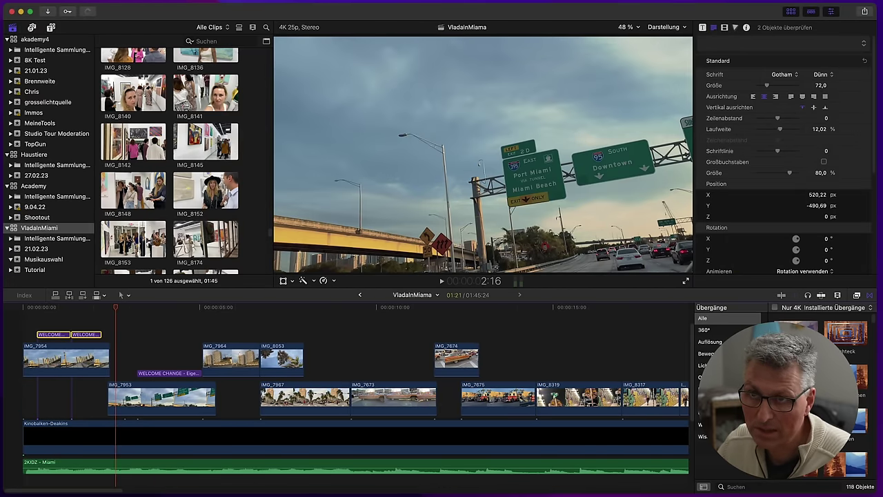
Copy both WELCOME MIAMI titles over the old WELCOME CHANGE title and delete the old one
left_click(140, 323)
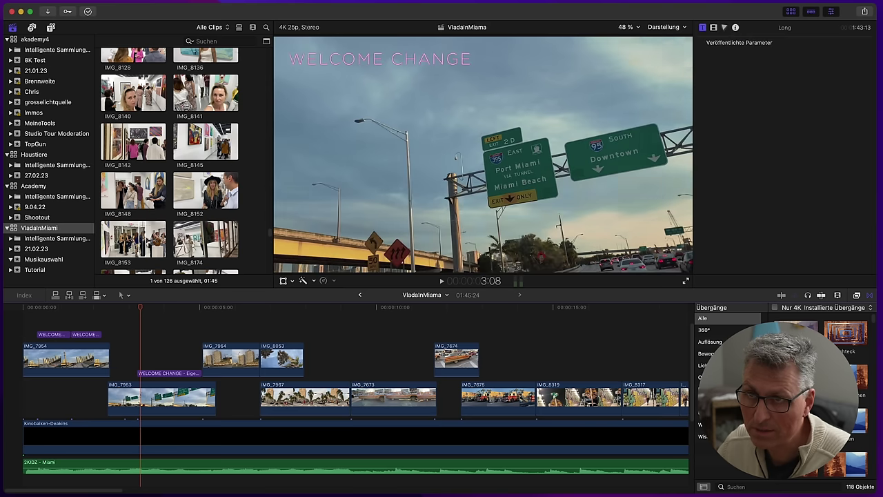
left_click(204, 325)
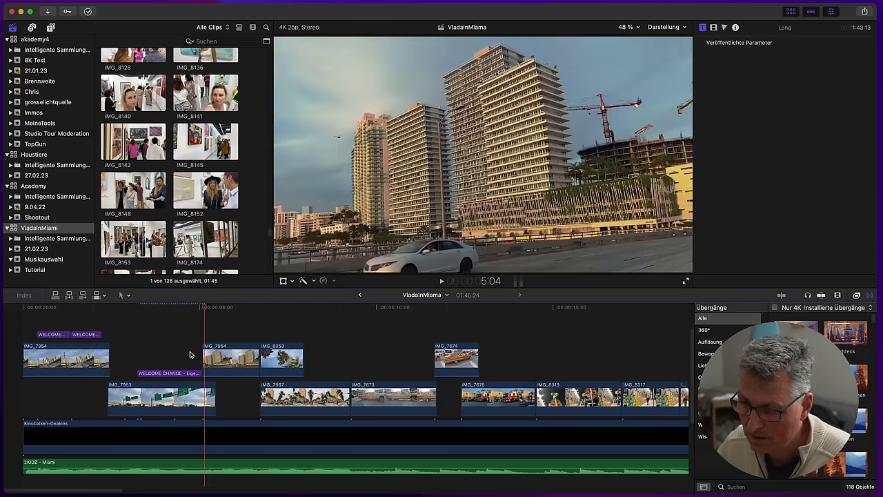
scroll(213, 328, "up", 2)
left_click_drag(214, 328, 164, 406)
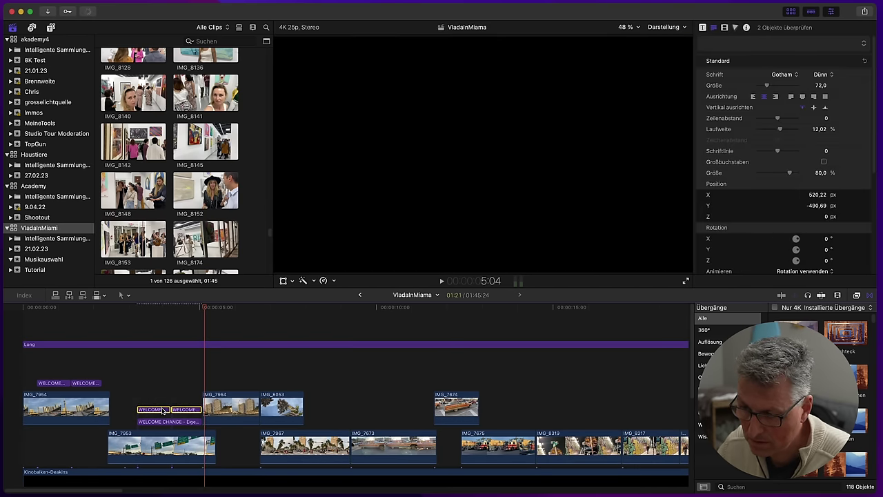
scroll(165, 396, "down", 2)
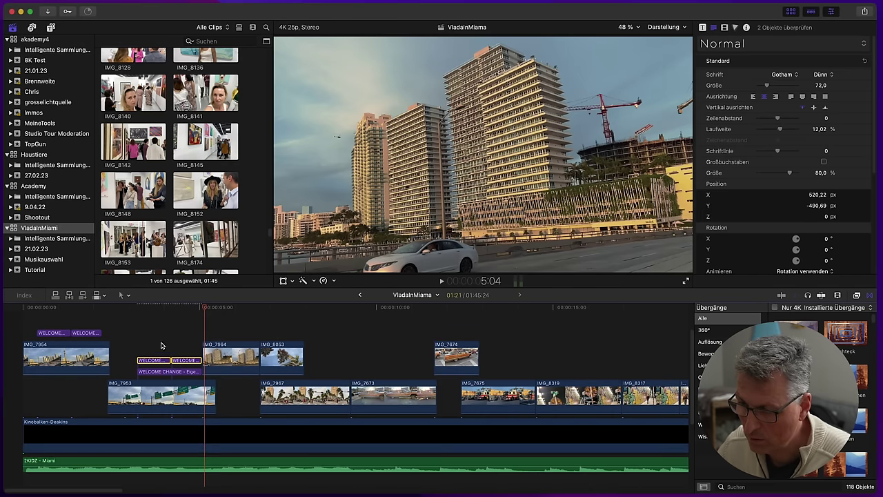
left_click(163, 373)
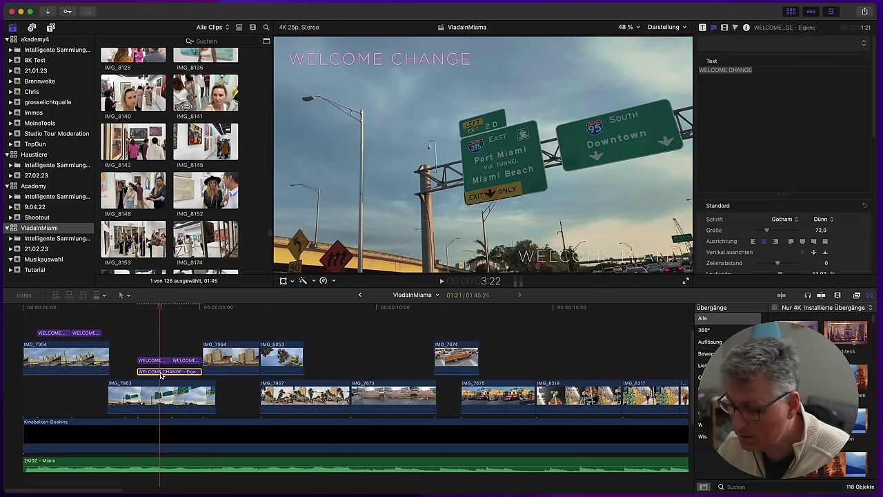
key("Delete")
Change MIAMI to CHANGE in the copied titles and move the text to the top-left
left_click(565, 255)
left_click(756, 90)
double_click(733, 70)
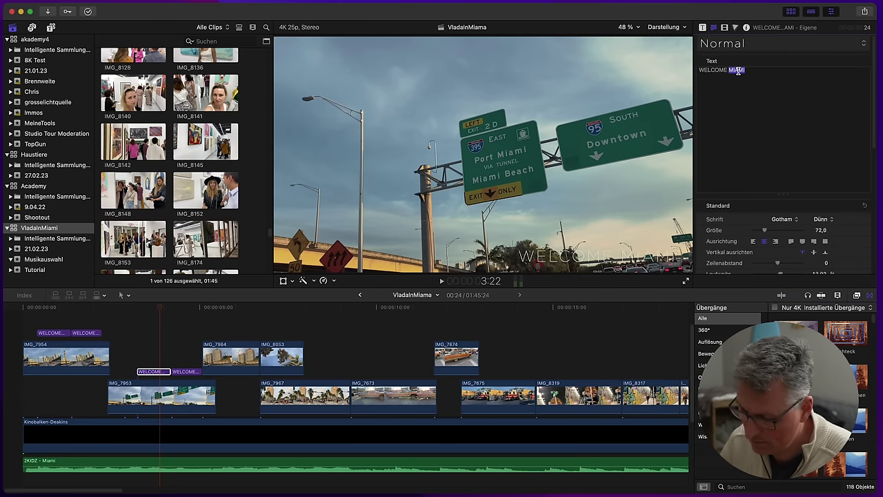
type("CHANGE")
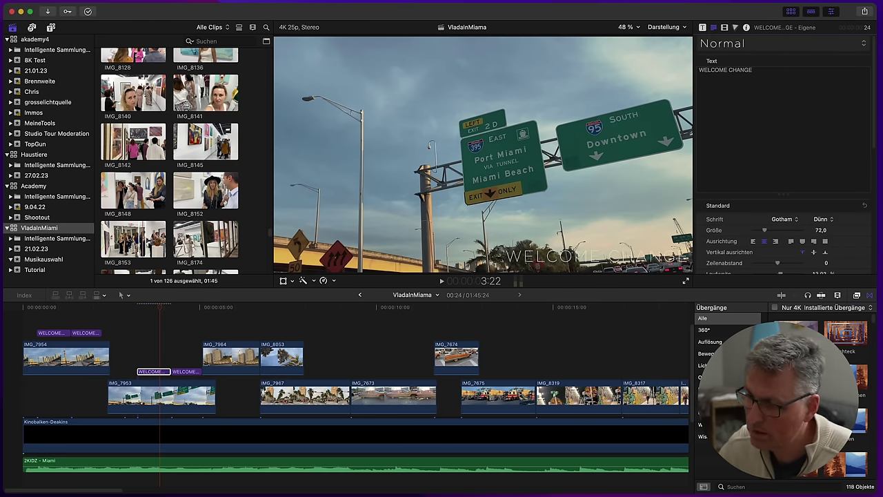
left_click(185, 371)
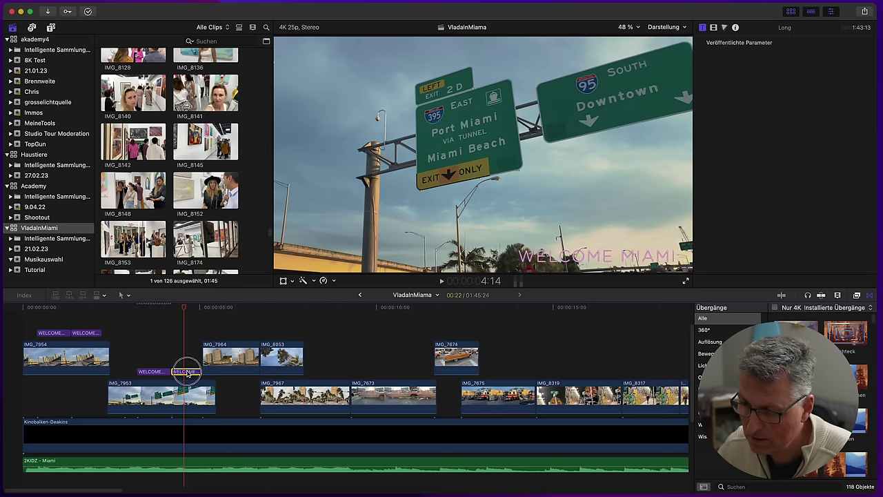
left_click_drag(728, 69, 746, 68)
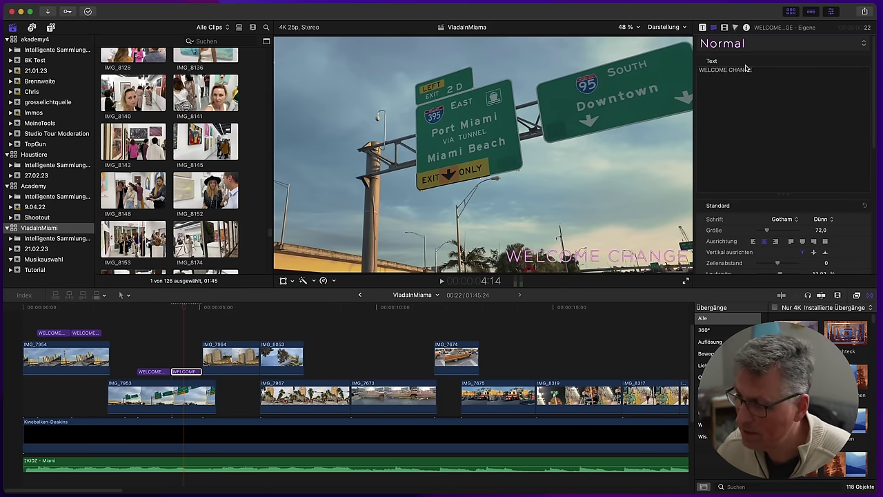
left_click_drag(187, 340, 141, 383)
left_click_drag(545, 258, 325, 60)
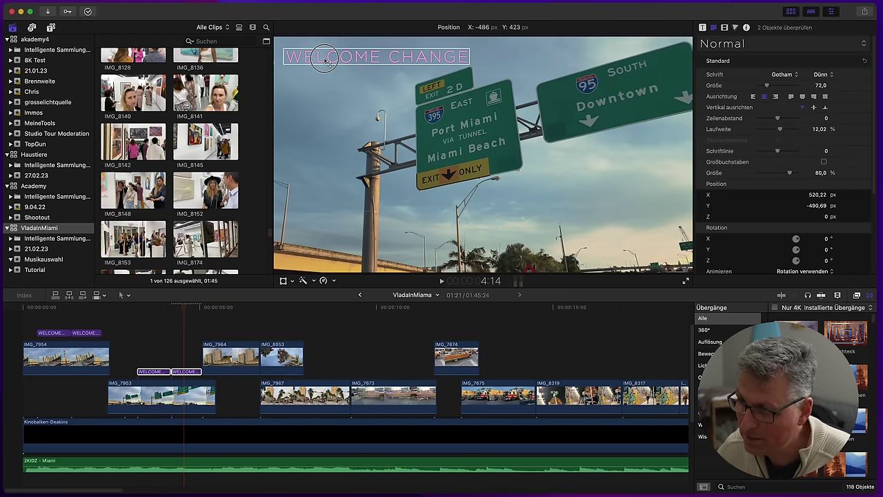
left_click(142, 338)
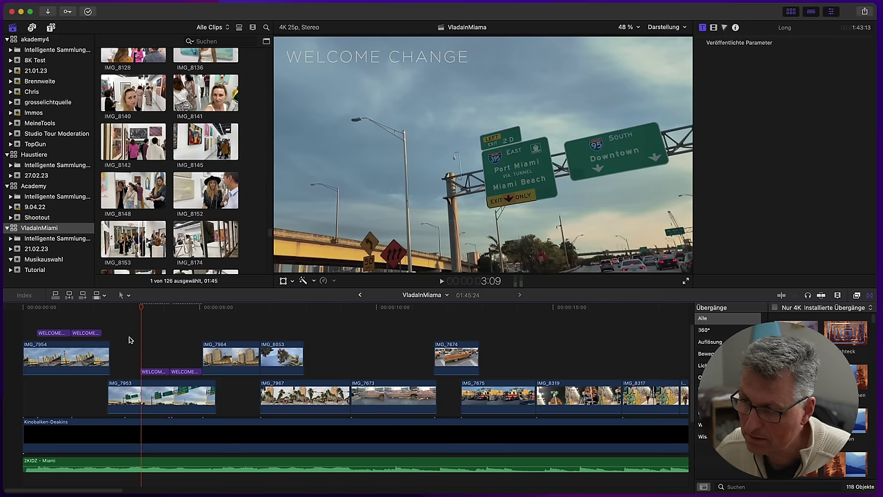
Review the title timing and shift the WELCOME CHANGE titles three seconds earlier
left_click(129, 339)
key("space")
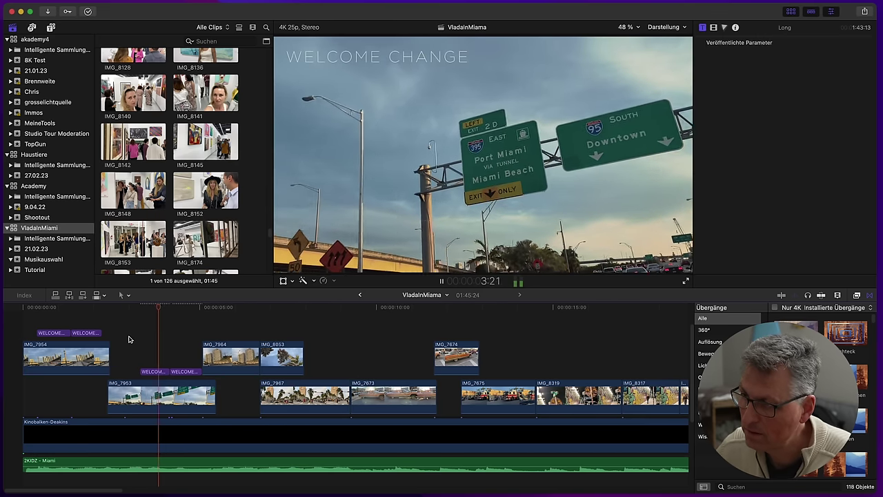
key("space")
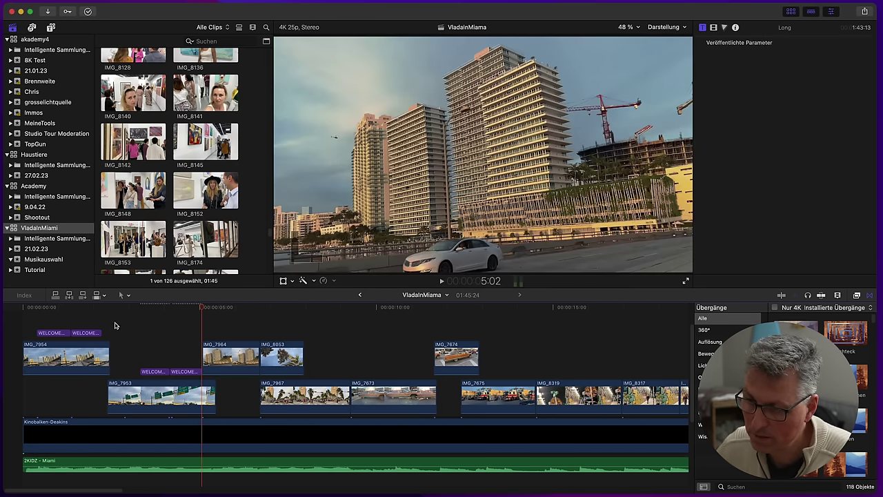
left_click(115, 325)
key("space")
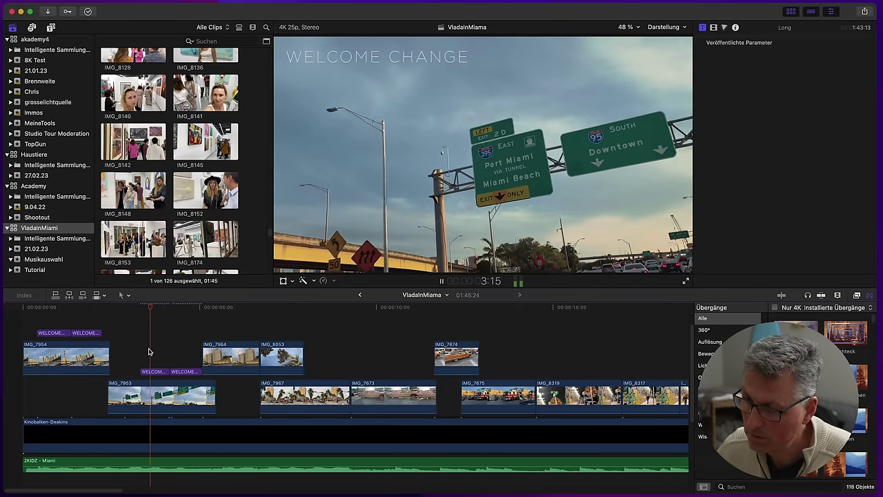
key("space")
left_click_drag(163, 371, 149, 373)
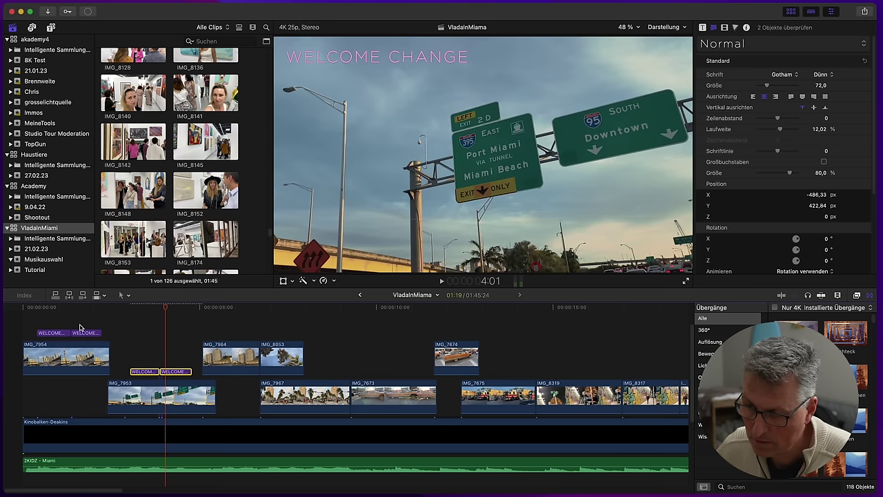
Play the opening from the start to check the new title timing, then scrub into the buildings clip
left_click(24, 325)
key("space")
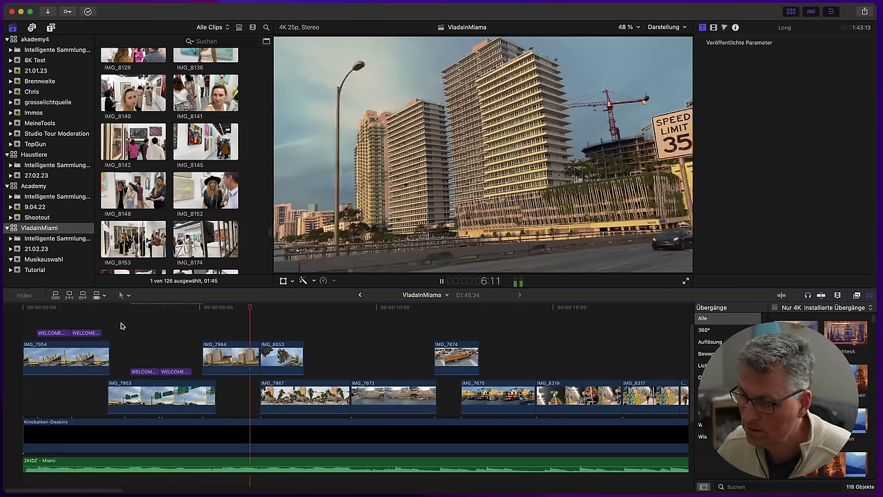
key("space")
left_click_drag(48, 309, 81, 312)
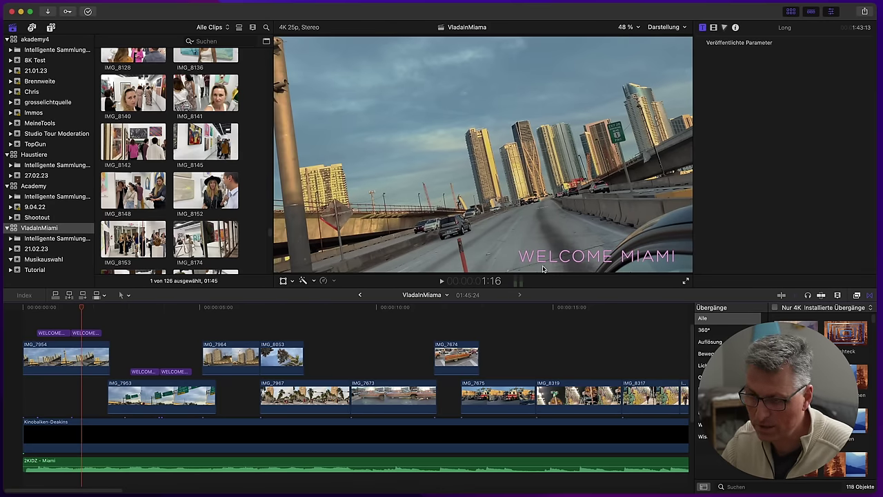
key("space")
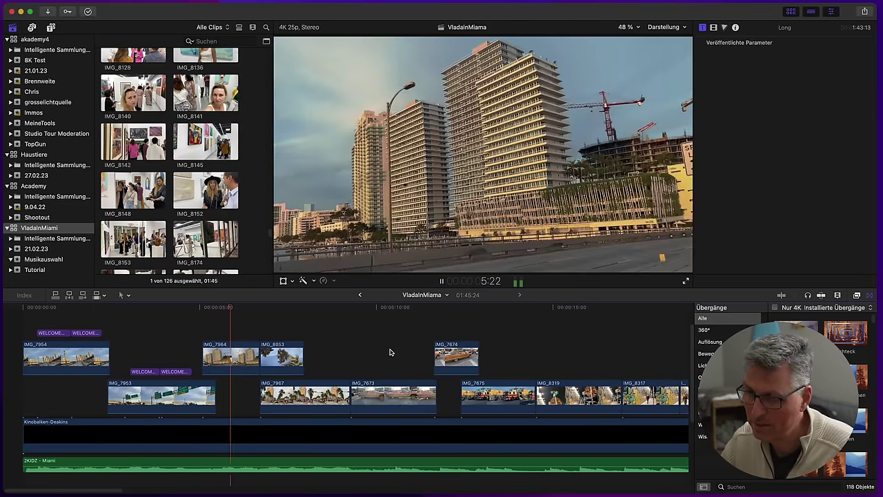
key("Home")
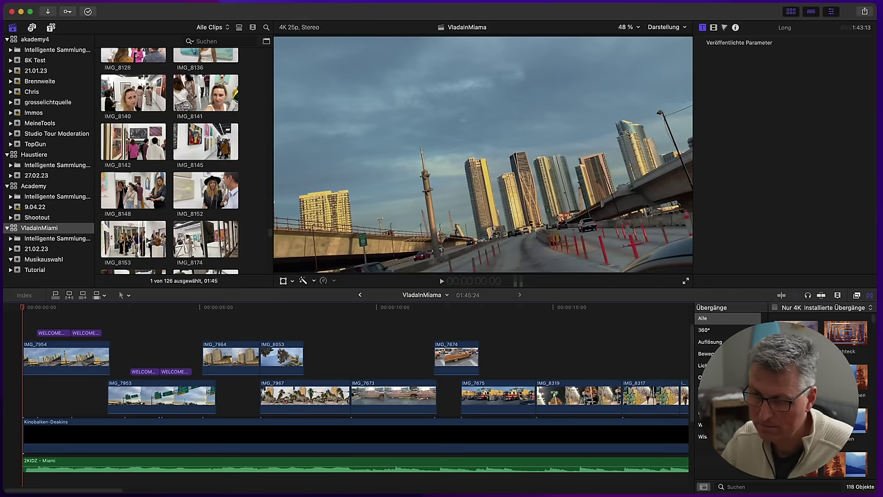
key("space")
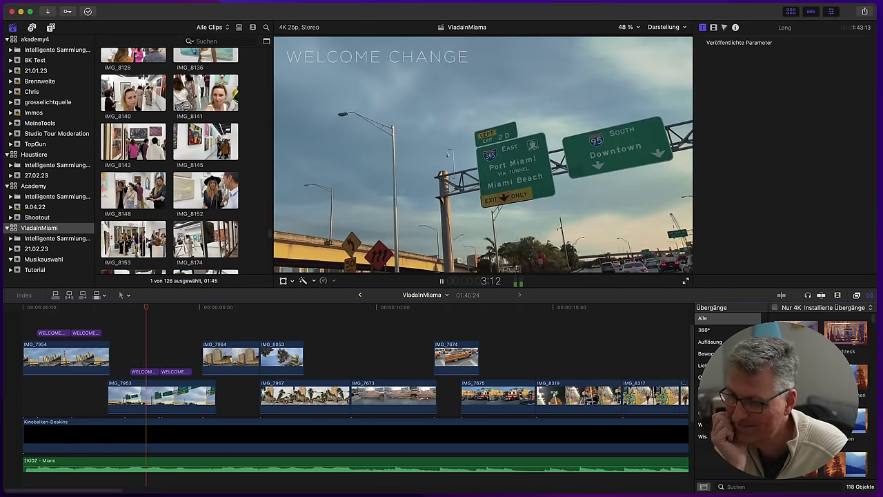
key("space")
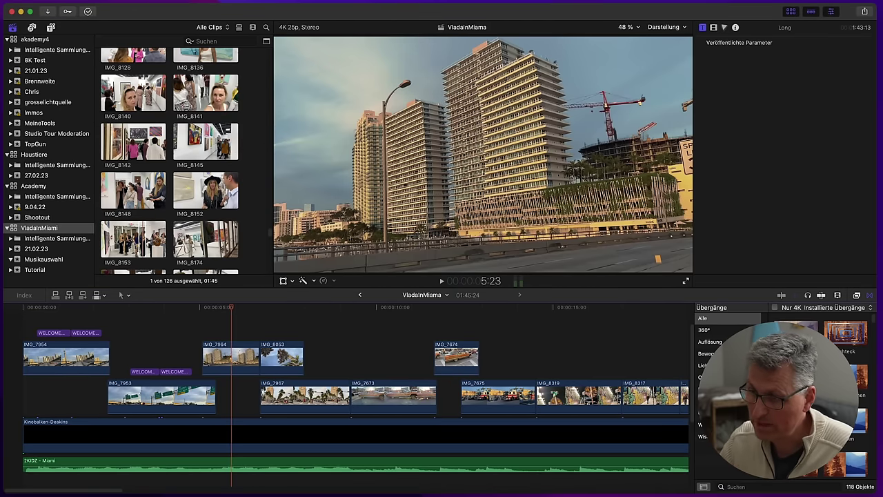
scroll(135, 319, "up", 3)
left_click_drag(196, 309, 240, 322)
Compare the Long layer's mLut American Hustle look on the palm tree shot, then show Titles and Generators
left_click(240, 334)
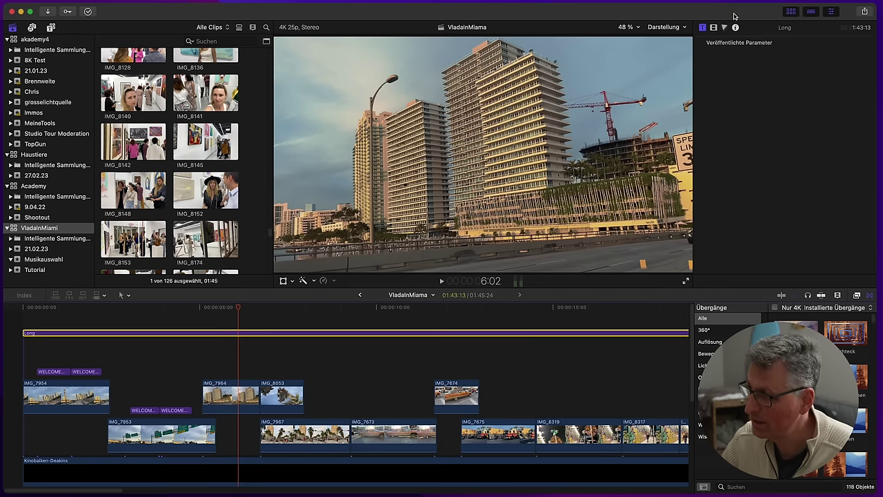
left_click(714, 28)
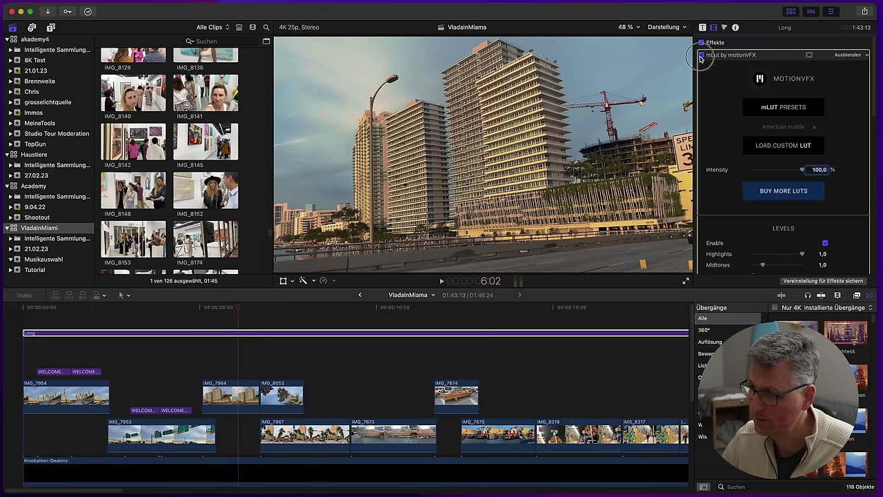
left_click(701, 55)
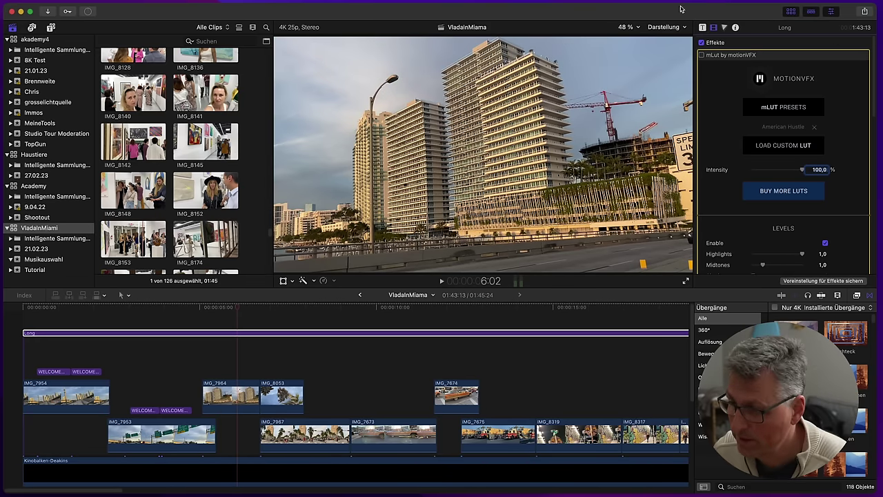
left_click(282, 347)
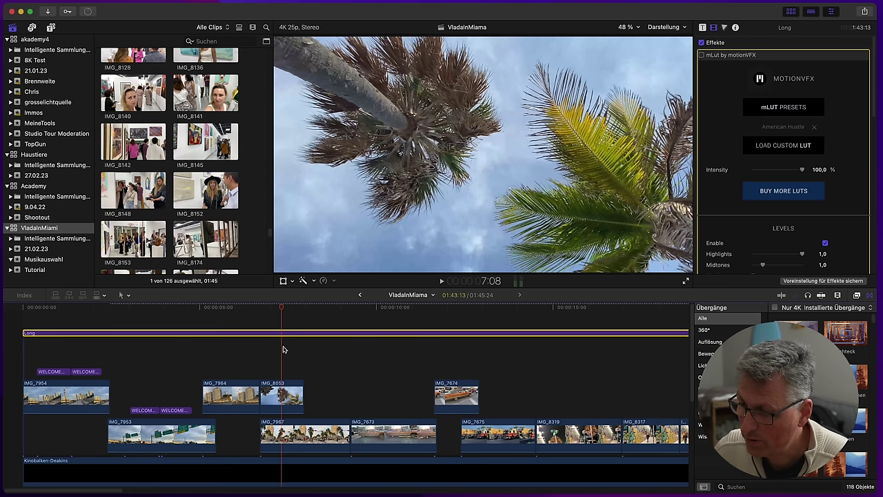
left_click(702, 56)
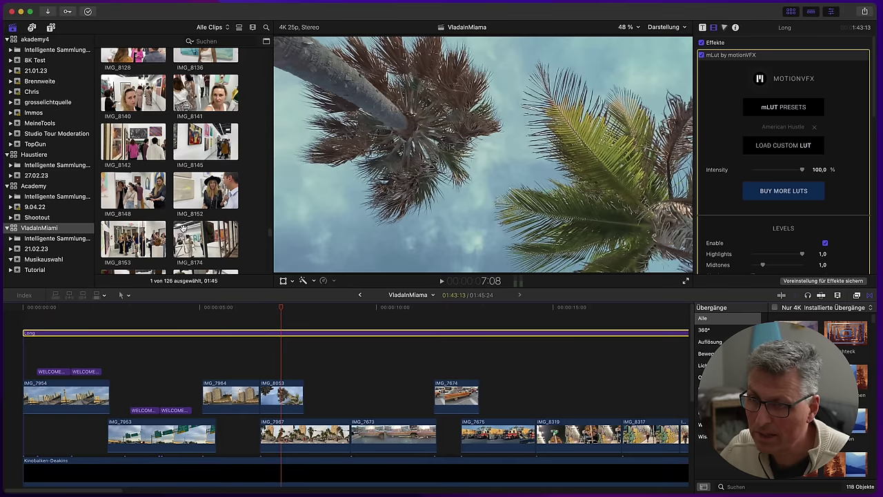
left_click(50, 27)
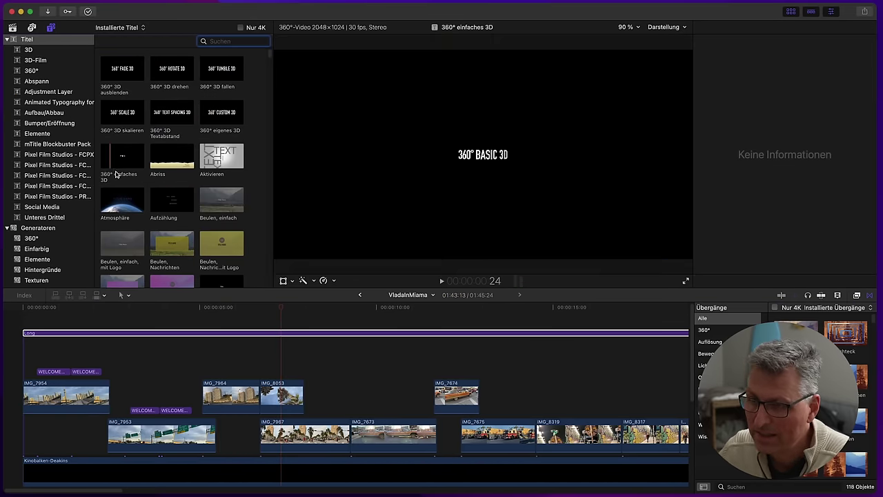
Place a second Long adjustment layer above the first and extend it to 1:43:13
left_click(50, 93)
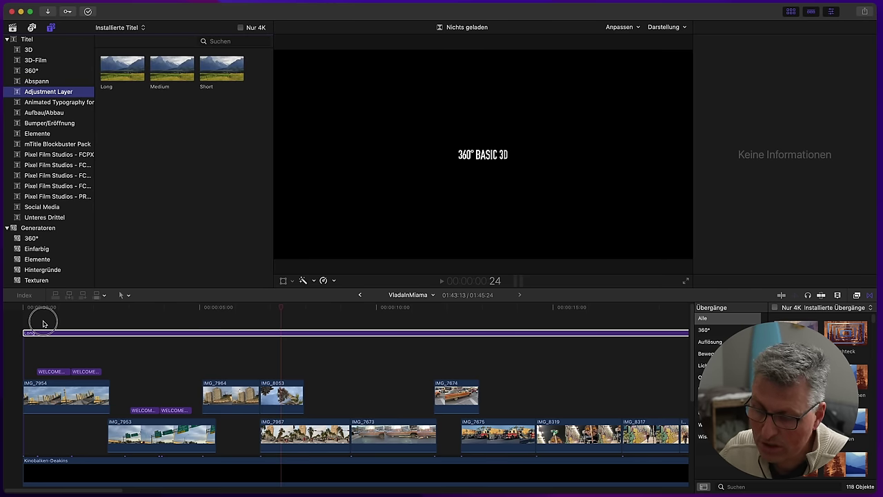
left_click_drag(116, 81, 23, 320)
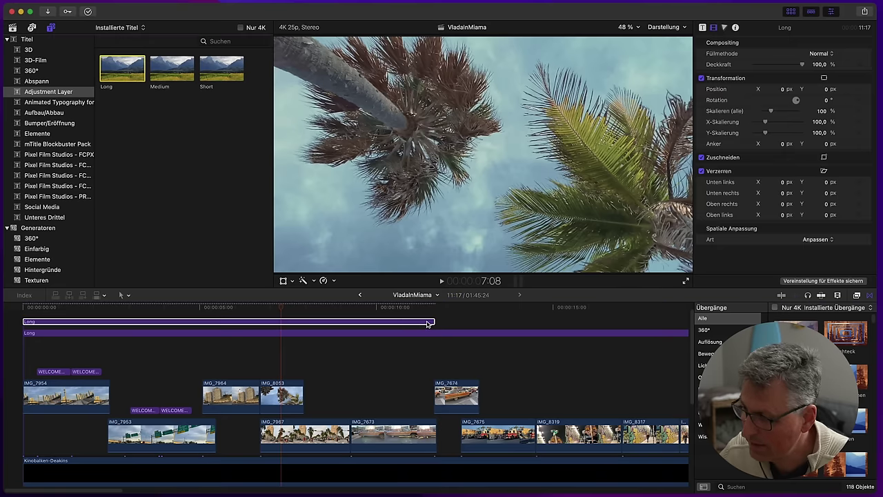
left_click_drag(433, 321, 94, 321)
left_click_drag(517, 489, 62, 488)
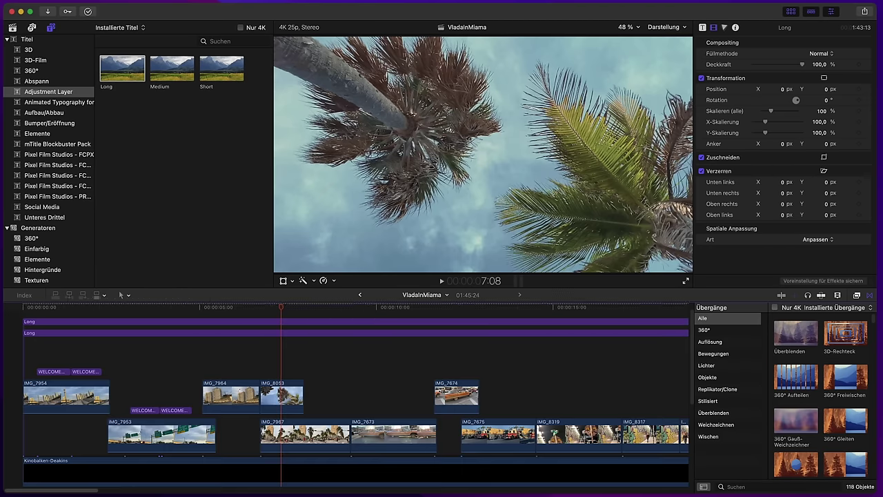
Search the effects for 'film' and apply FilmConvert Nitrate to the upper Long adjustment layer
left_click(268, 322)
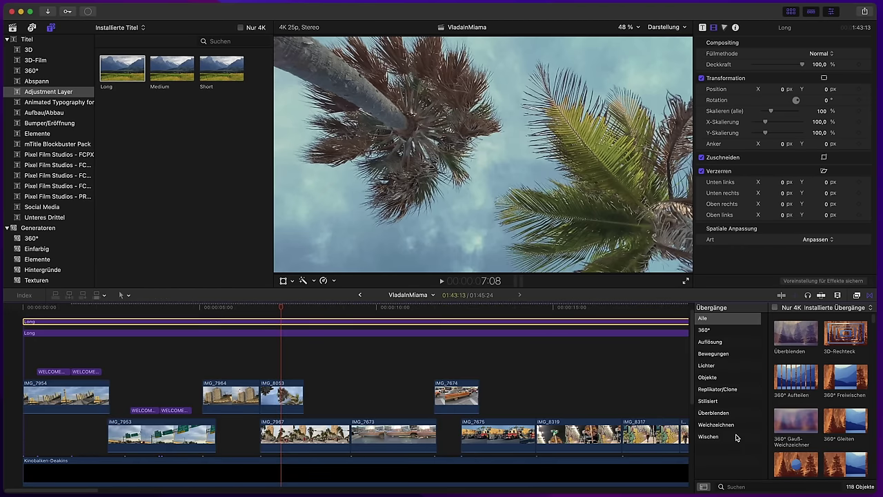
left_click(857, 294)
left_click(737, 487)
type("film")
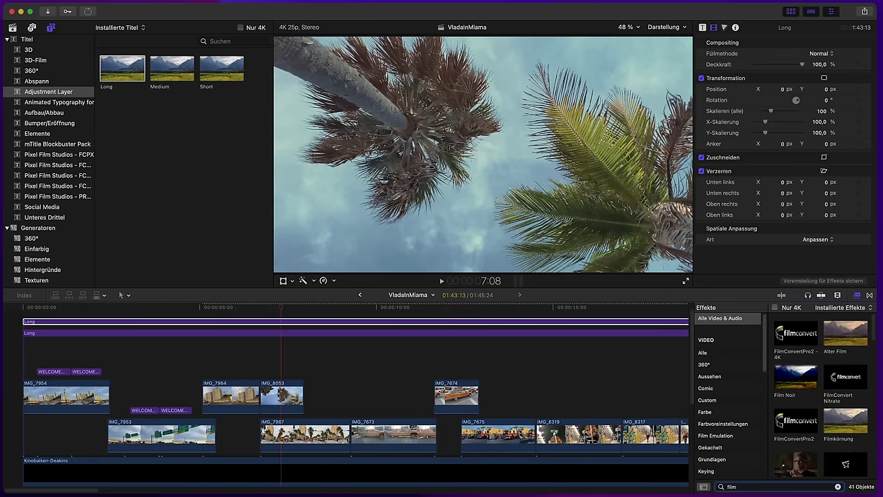
left_click(800, 349)
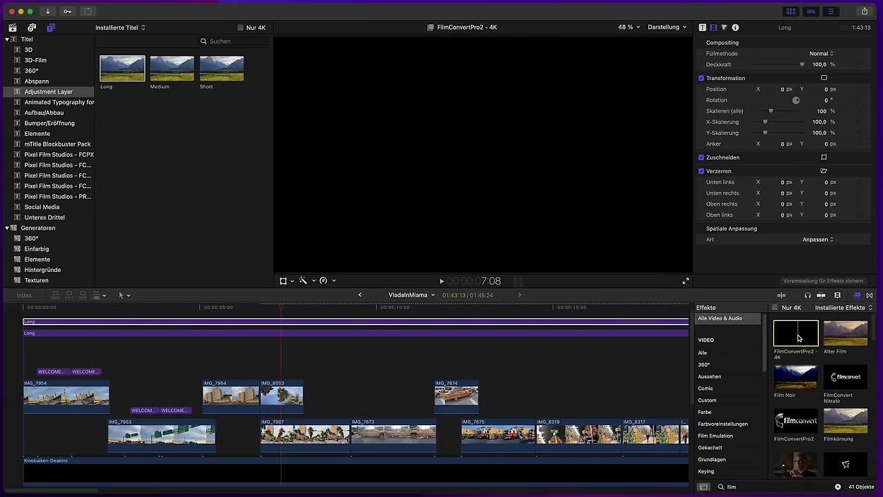
left_click_drag(834, 379, 486, 323)
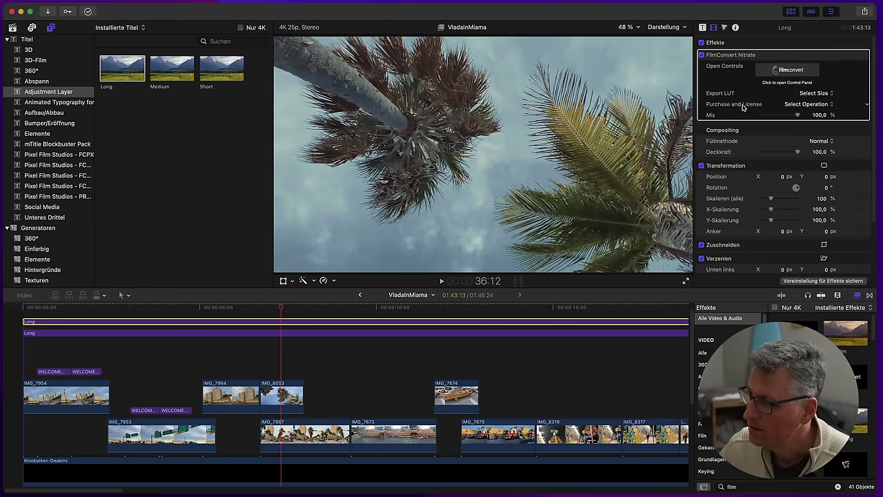
left_click(787, 71)
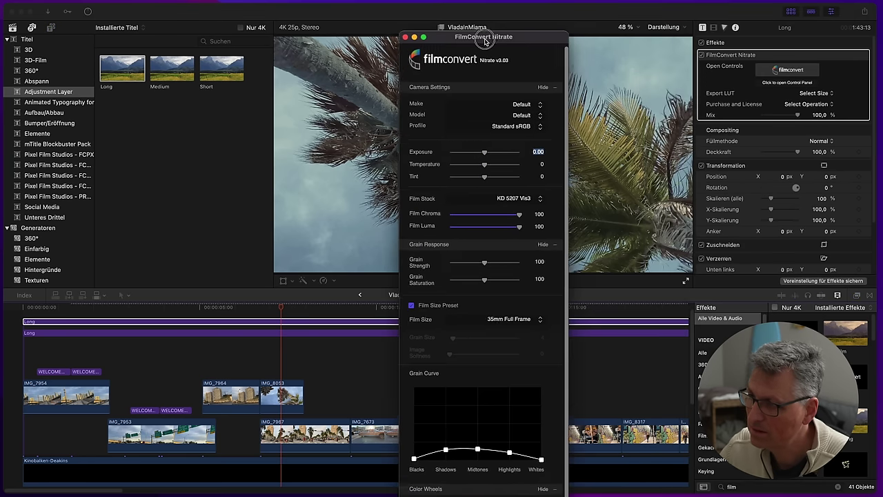
Set FilmConvert Nitrate's camera make to Apple with the Standard profile
left_click(521, 110)
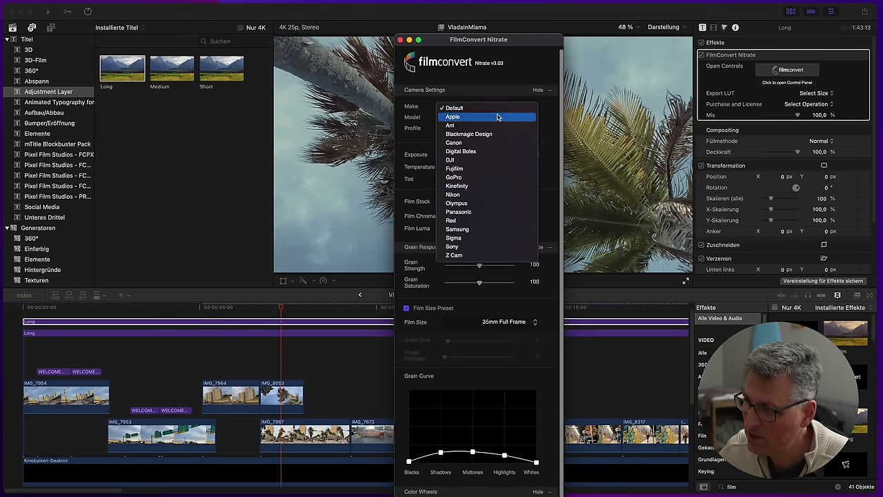
left_click(499, 117)
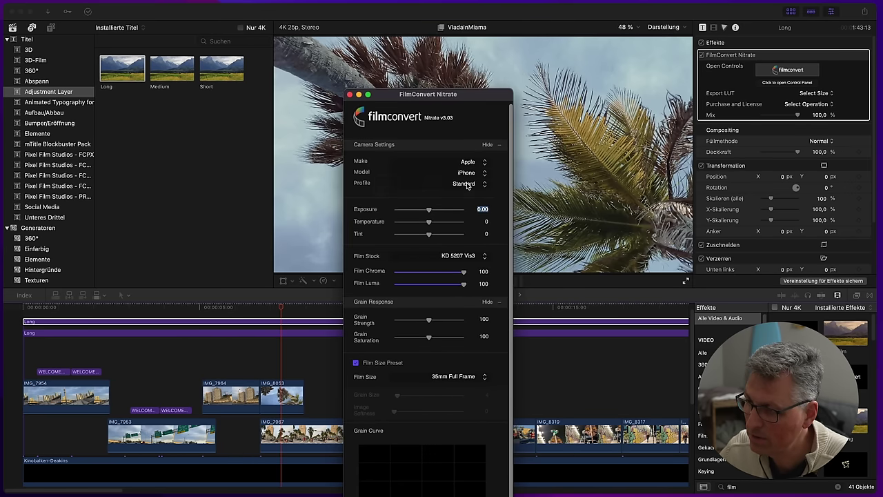
left_click(467, 185)
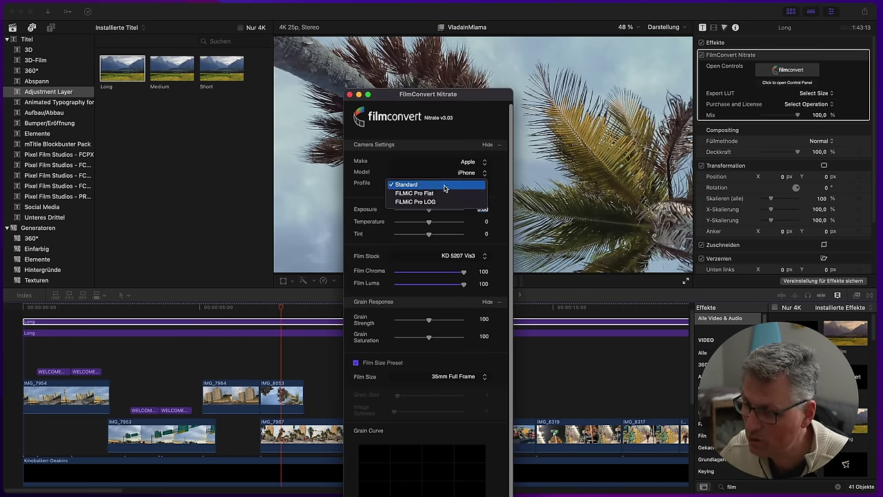
left_click(443, 187)
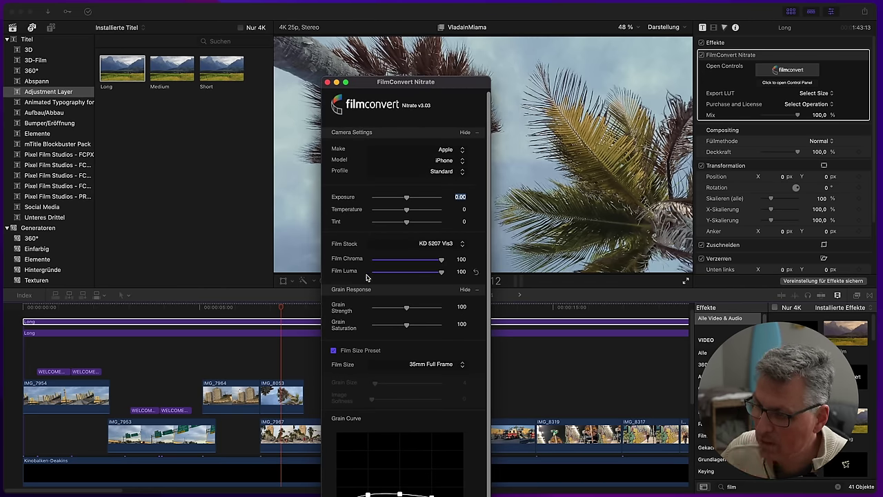
Reduce the grain strength to 21 and reposition the FilmConvert panel lower on screen
left_click_drag(406, 309, 392, 309)
left_click_drag(388, 87, 370, 85)
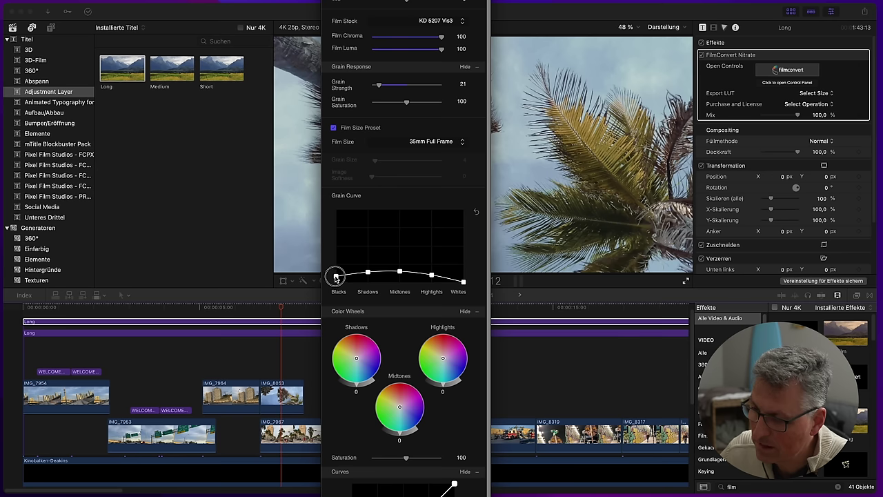
left_click_drag(417, 0, 449, 0)
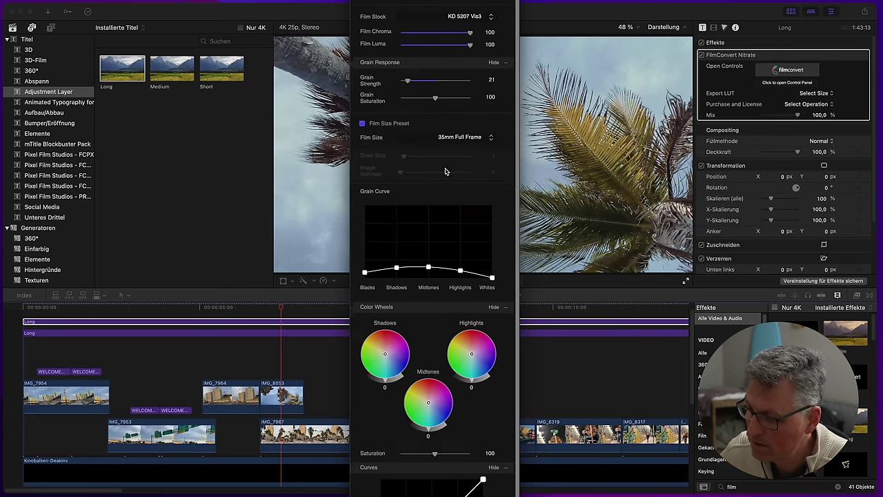
scroll(461, 204, "down", 4)
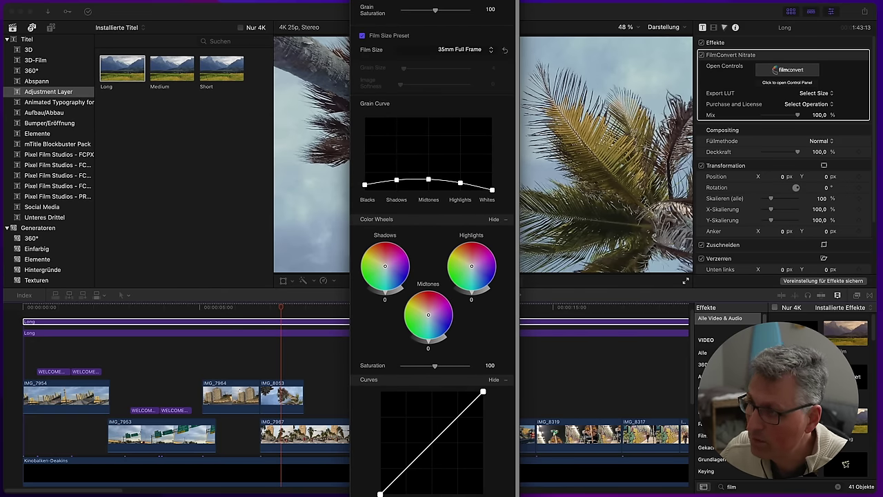
left_click_drag(449, 0, 490, 64)
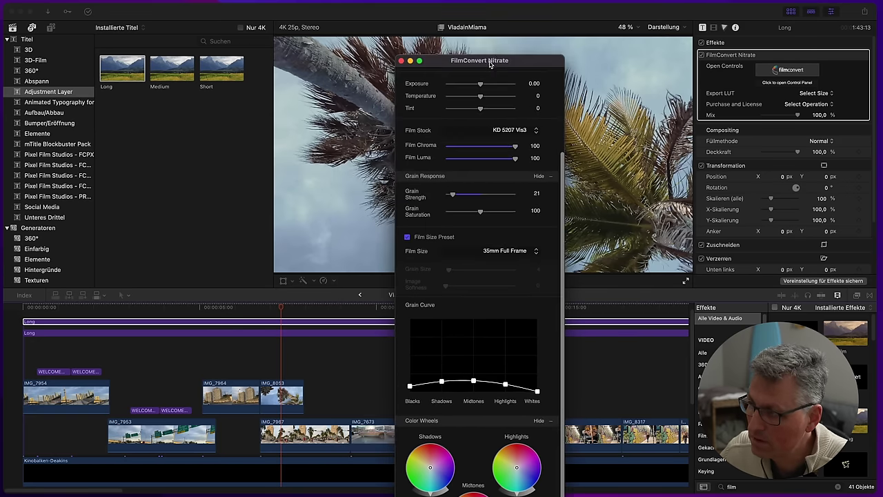
Close the FilmConvert controls and lower the Nitrate mix to about 28.66%, checked on the lowrider car
left_click(400, 61)
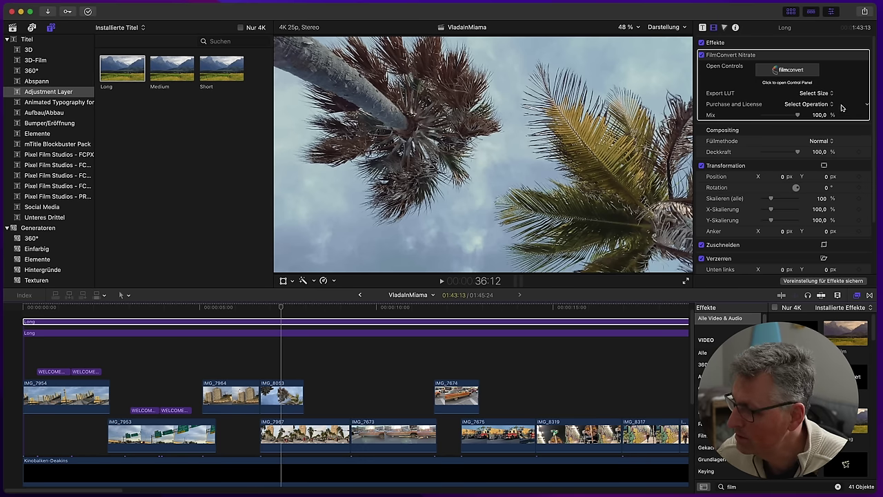
left_click_drag(797, 116, 770, 118)
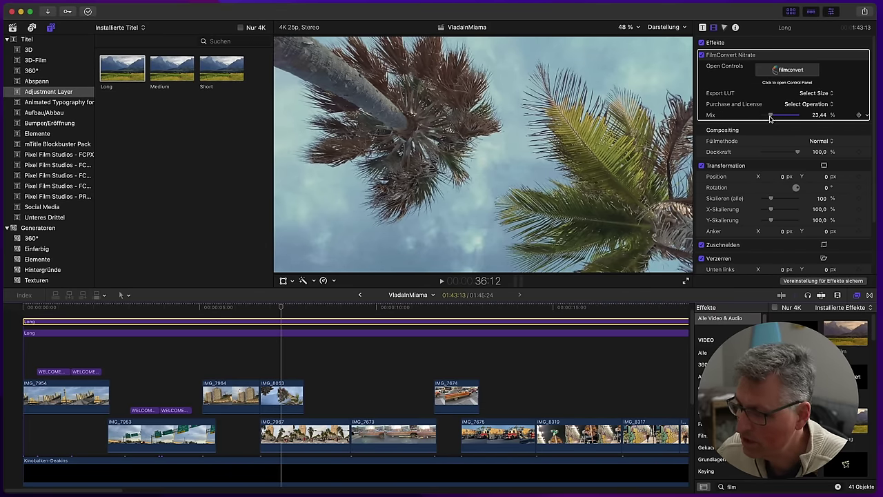
left_click(391, 310)
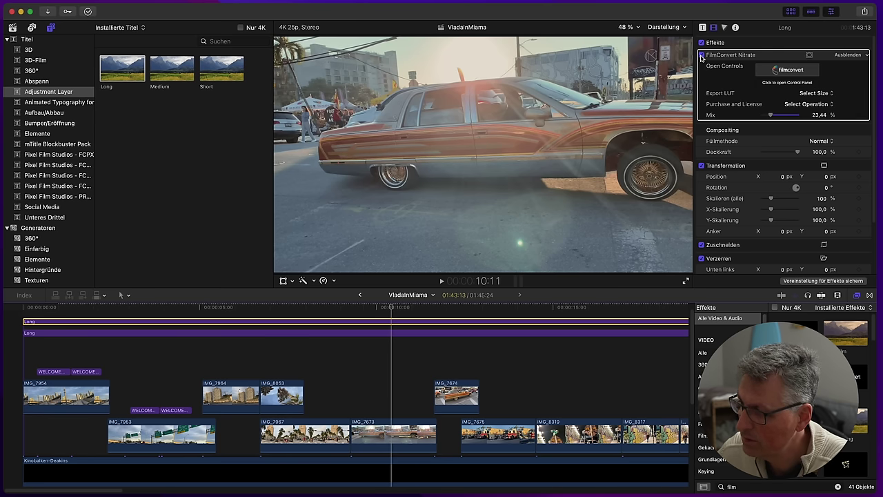
left_click_drag(771, 117, 773, 116)
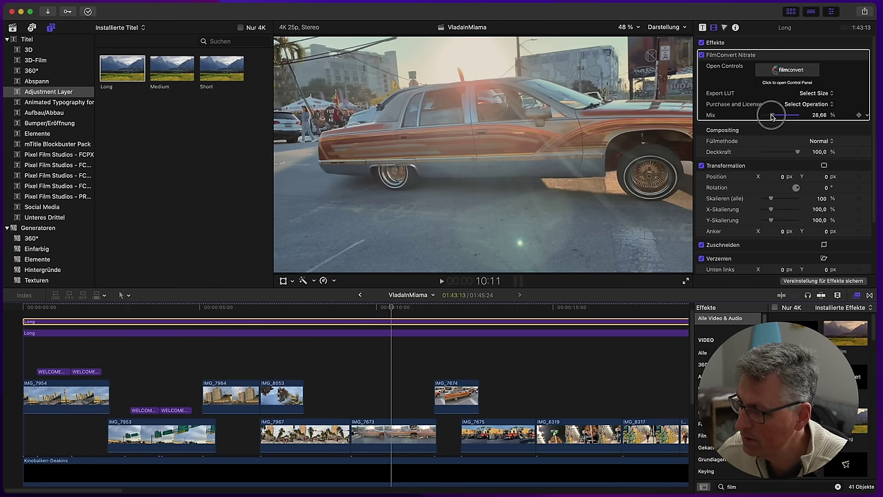
Compare the look on and off and settle the mix near 24.7% on the fire truck clip
left_click(702, 54)
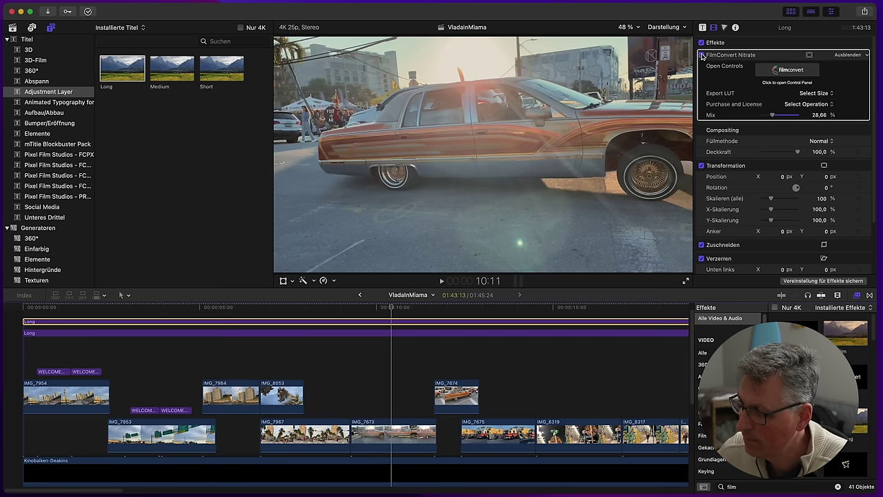
left_click(702, 55)
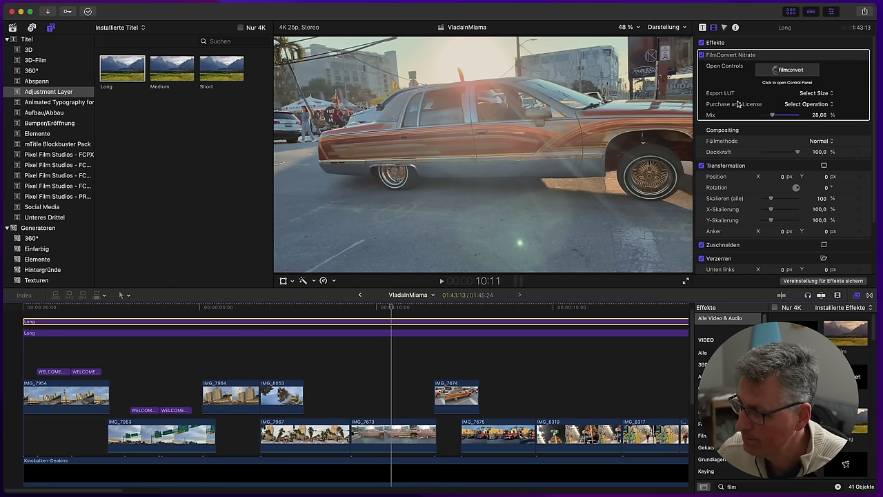
left_click_drag(770, 116, 769, 115)
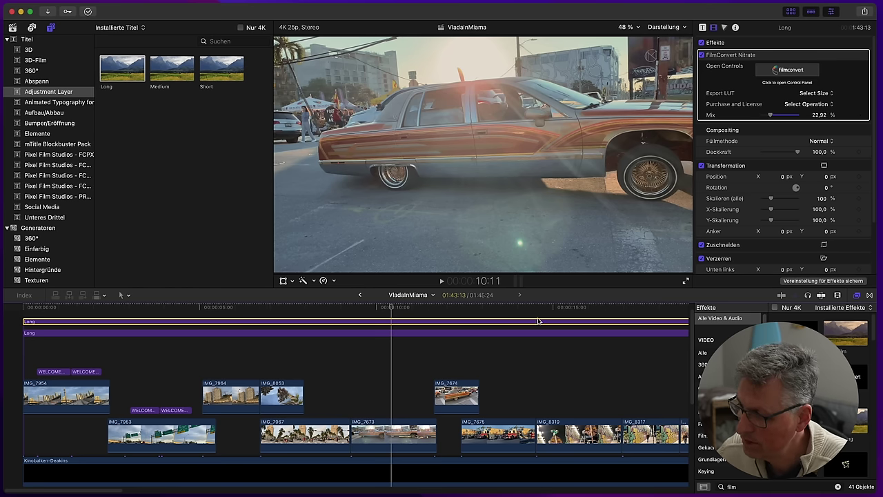
left_click(504, 310)
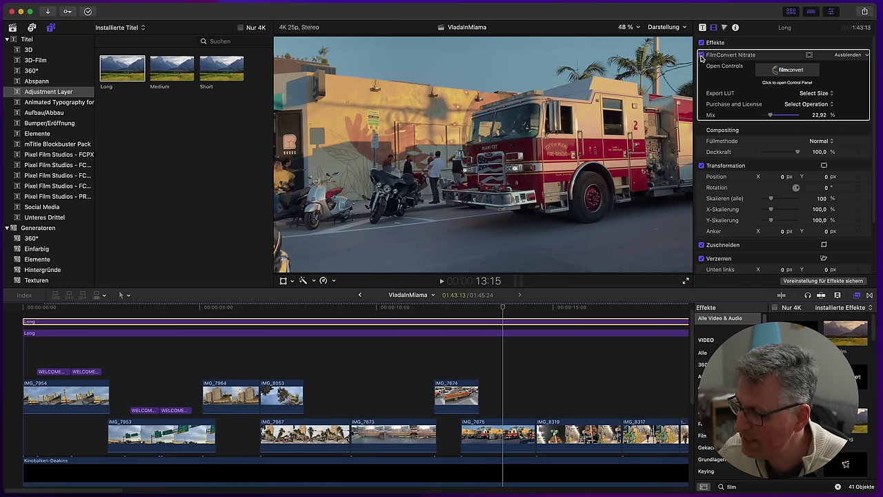
mouse_move(769, 117)
left_mouse_down()
mouse_move(786, 116)
mouse_move(773, 115)
left_mouse_up()
left_click_drag(545, 307, 386, 315)
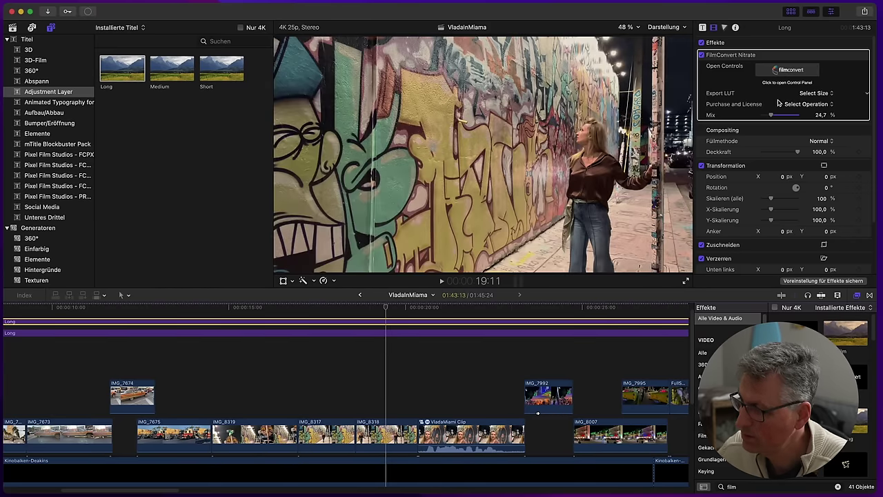
left_click_drag(773, 116, 772, 118)
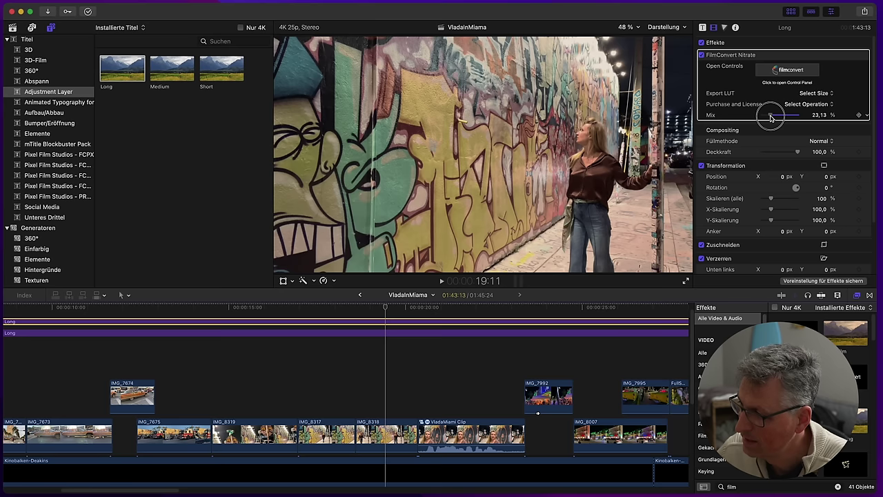
left_click(551, 307)
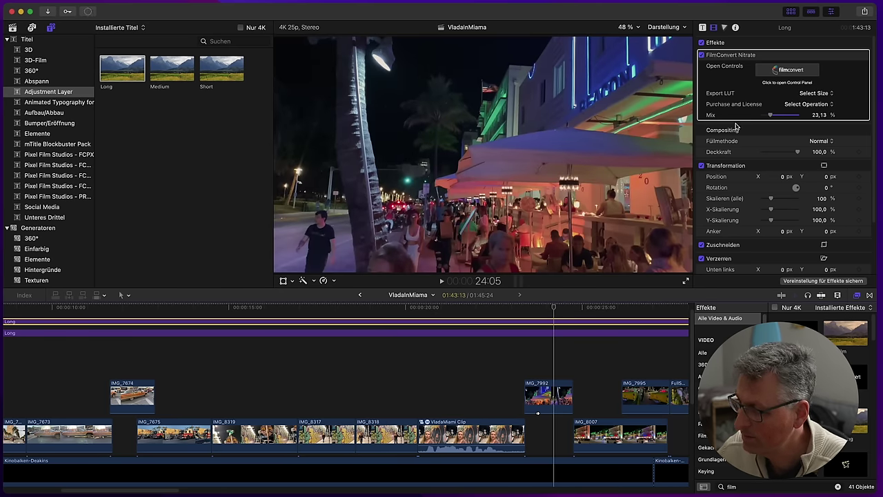
left_click_drag(772, 116, 775, 117)
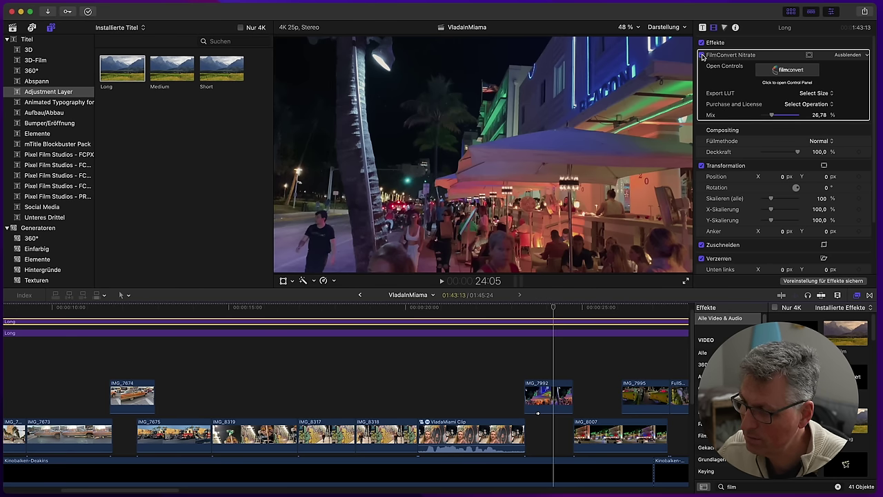
left_click(552, 335)
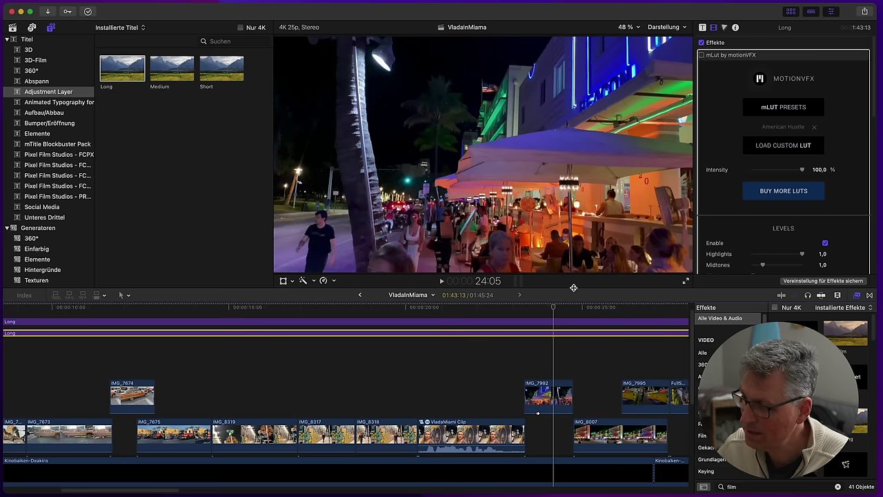
left_click(556, 322)
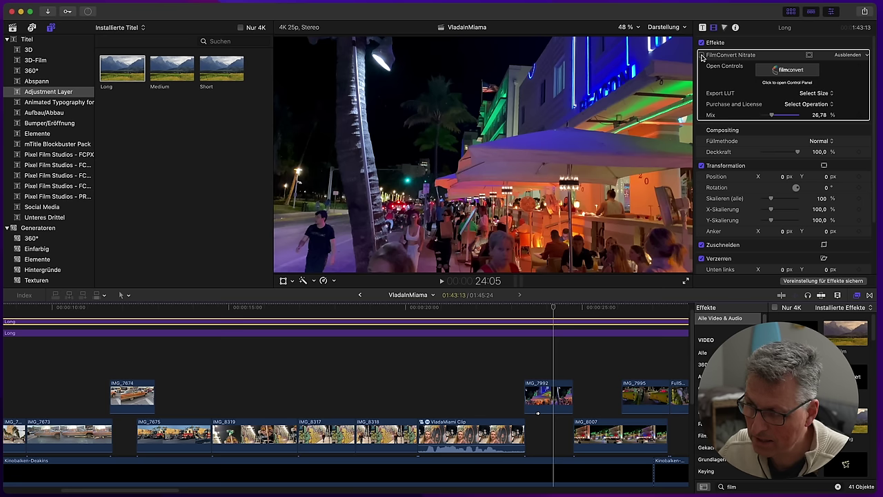
left_click(702, 55)
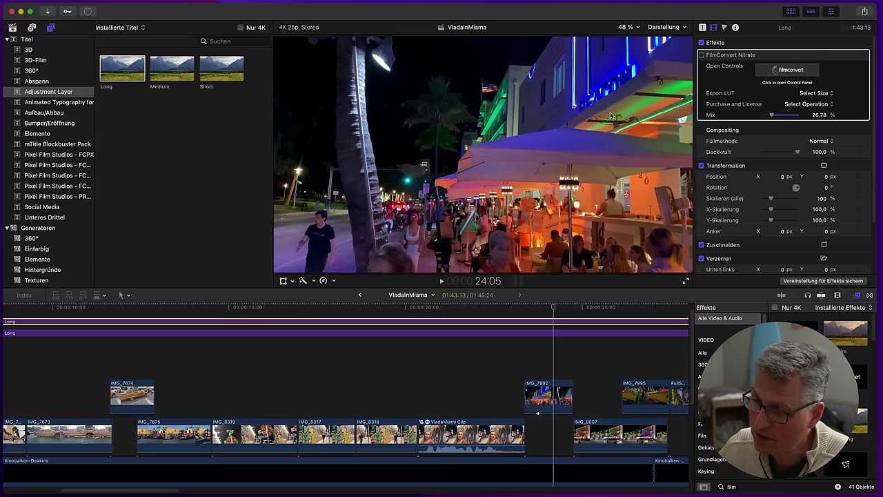
left_click(701, 55)
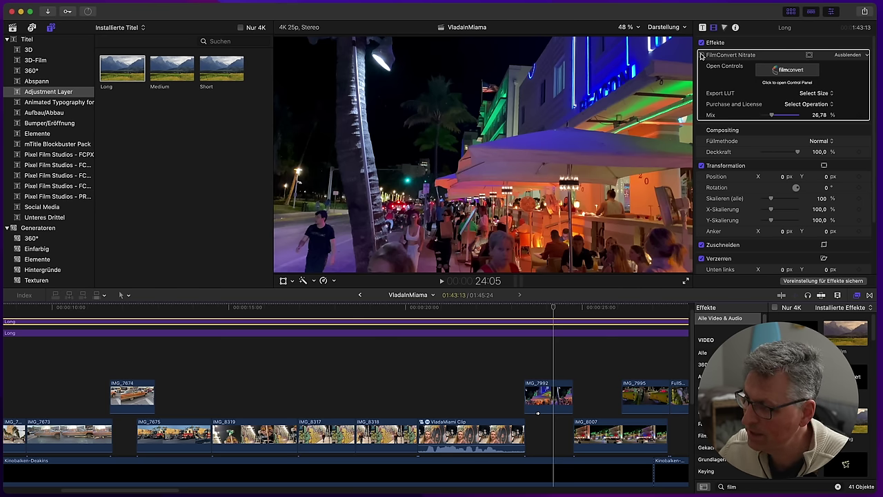
left_click(552, 336)
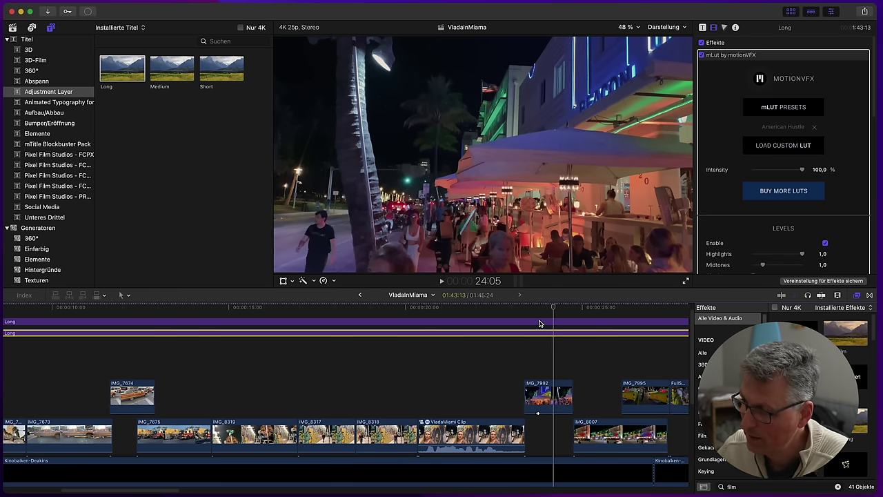
left_click(542, 322)
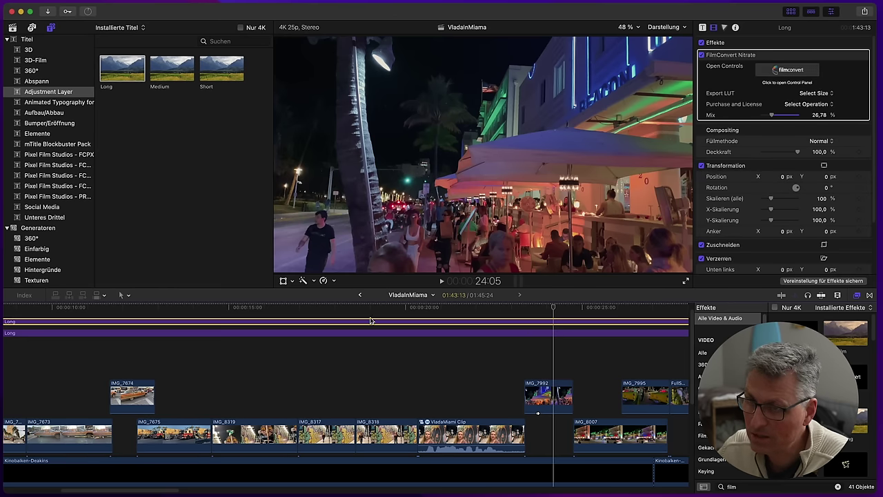
scroll(191, 361, "up", 2)
Drop a third Long adjustment layer at the timeline start and stretch it to the end
left_click_drag(116, 484, 27, 484)
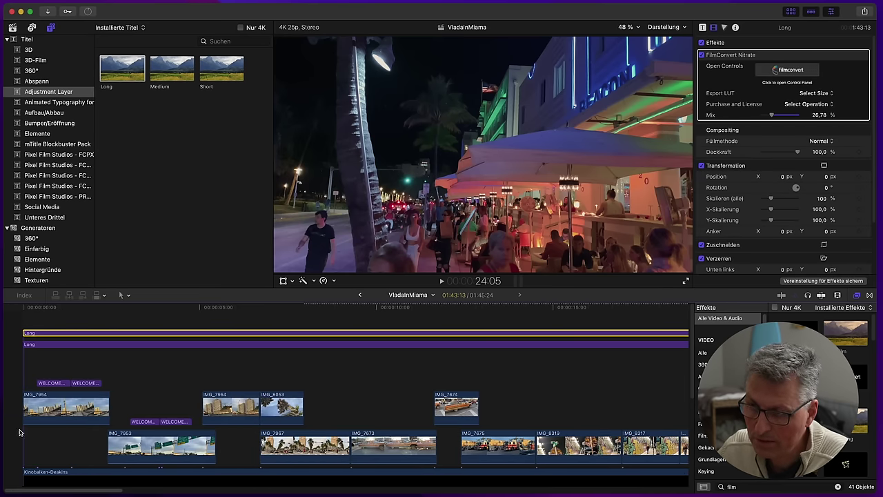
left_click_drag(123, 69, 23, 320)
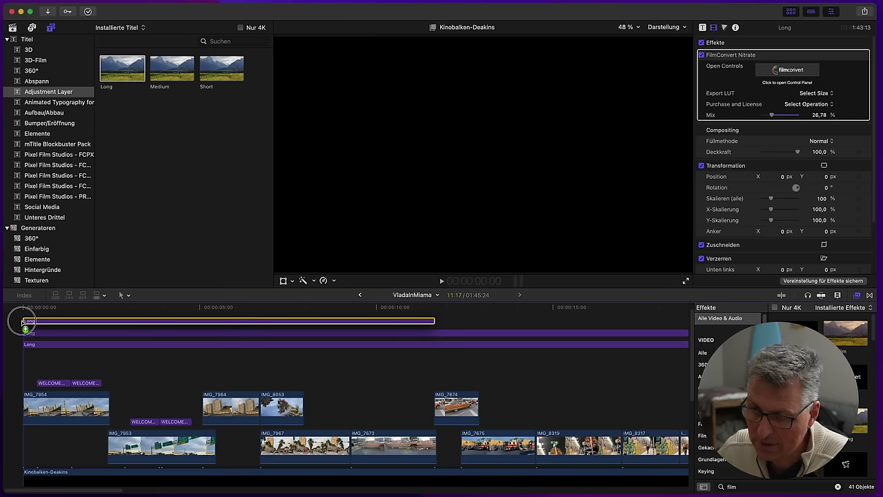
left_click_drag(433, 322, 152, 349)
left_click_drag(118, 310, 208, 349)
Add colour wheels and a Farbkurven luma curve with low and high points to IMG_7917
left_click(210, 439)
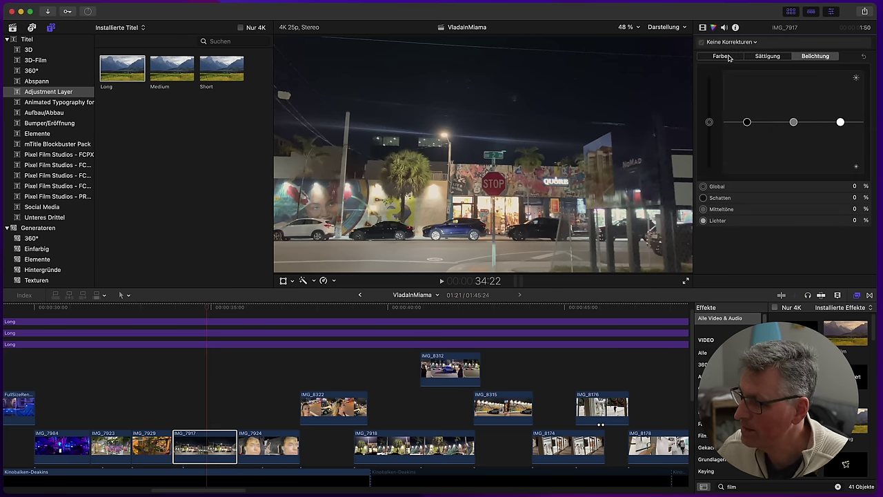
left_click(731, 41)
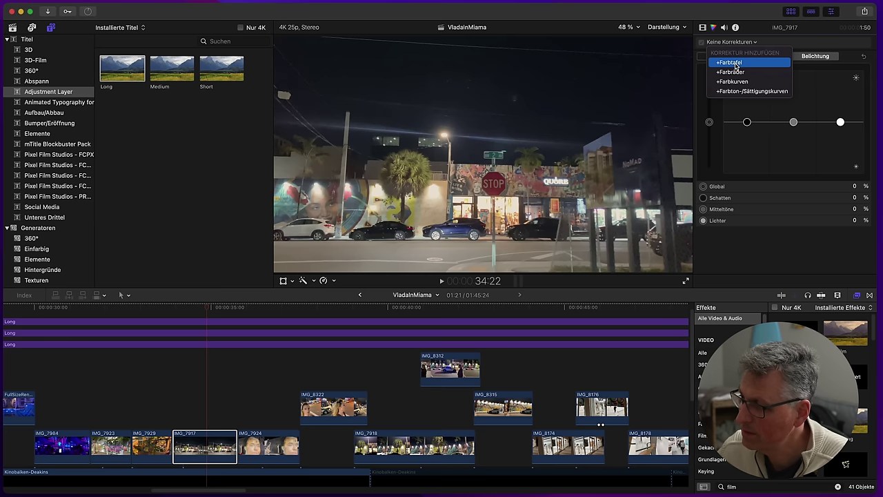
left_click(732, 71)
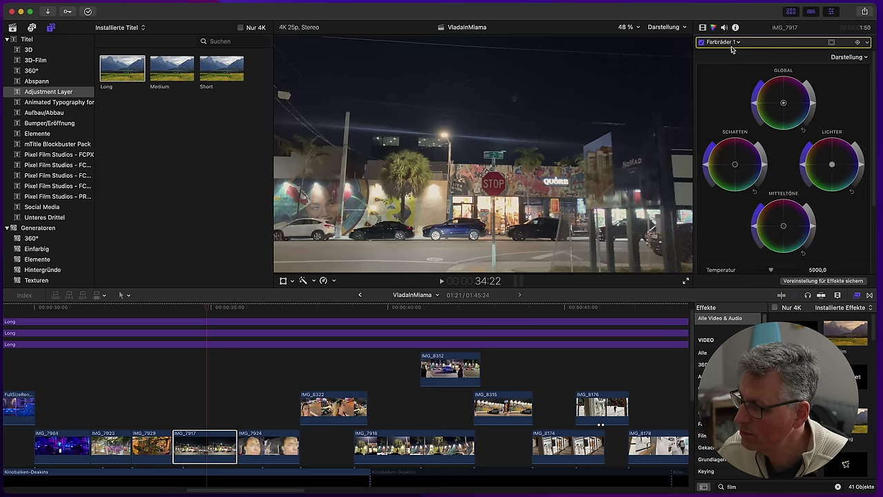
left_click(733, 47)
left_click(731, 107)
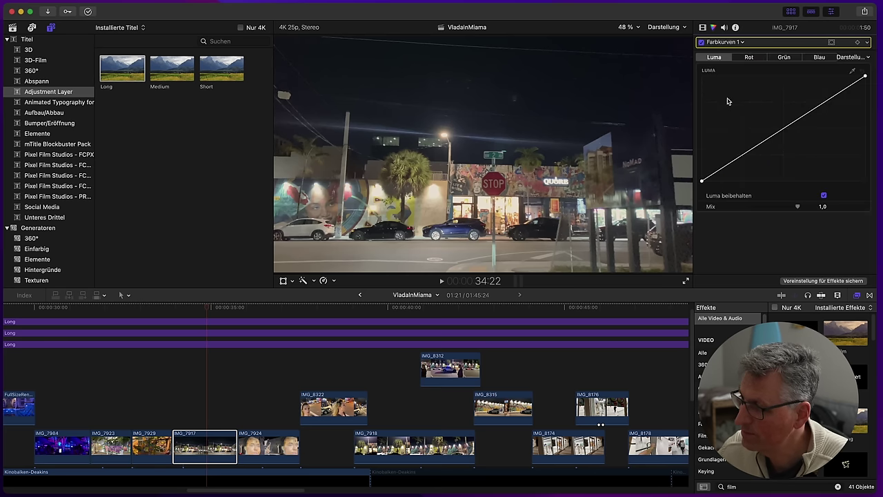
left_click(741, 159)
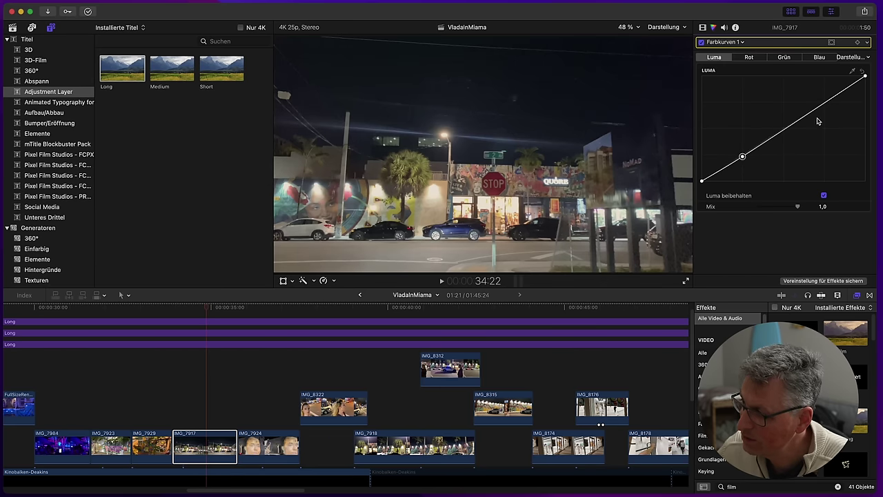
left_click_drag(826, 103, 821, 102)
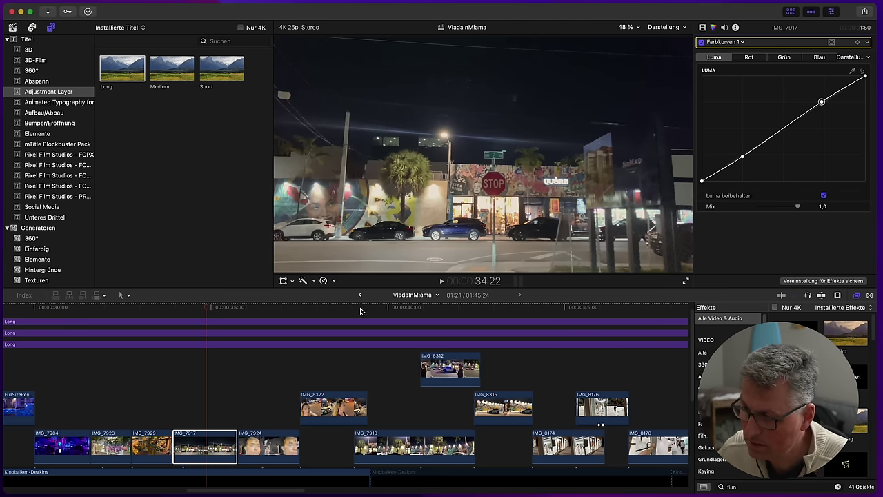
Give IMG_8322 a Farbkurven luma curve that darkens shadows and brightens highlights
left_click(330, 307)
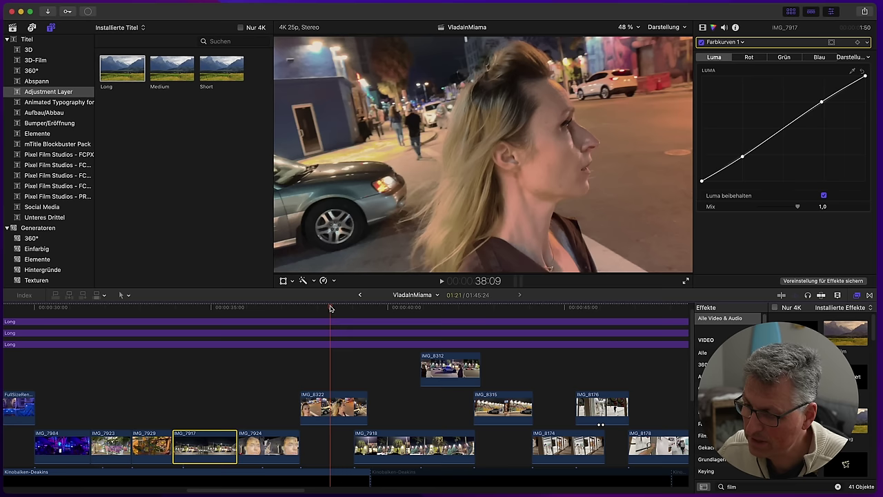
left_click(331, 401)
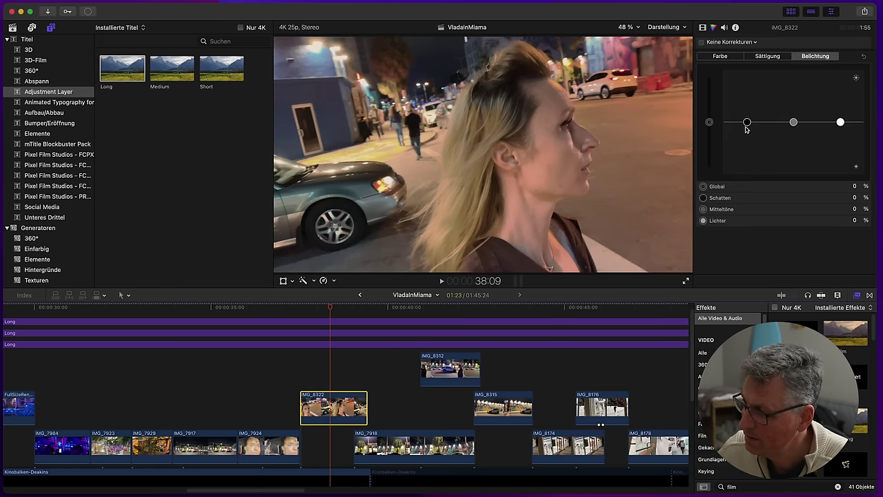
left_click(727, 42)
left_click(731, 78)
left_click_drag(750, 151, 751, 154)
left_click_drag(832, 104, 826, 96)
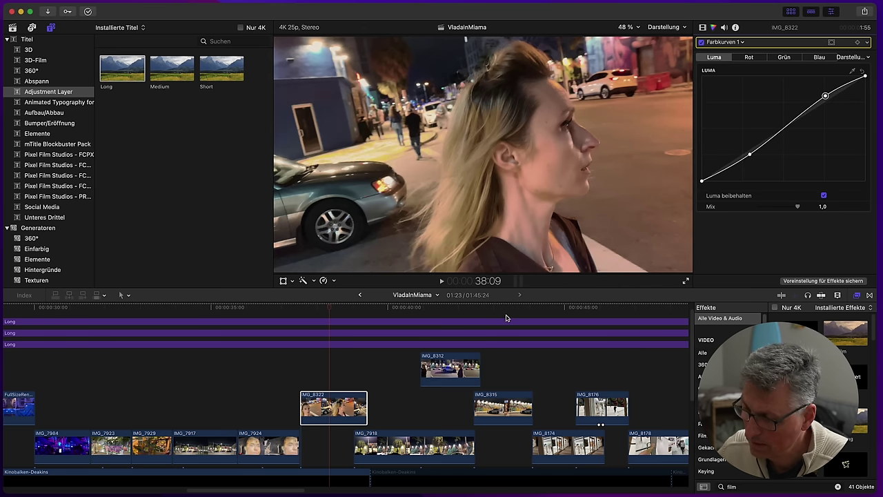
left_click(391, 308)
left_click_drag(394, 308, 445, 331)
Set the rotation of clip IMG_8312 to 1° in the Video inspector
left_click(448, 366)
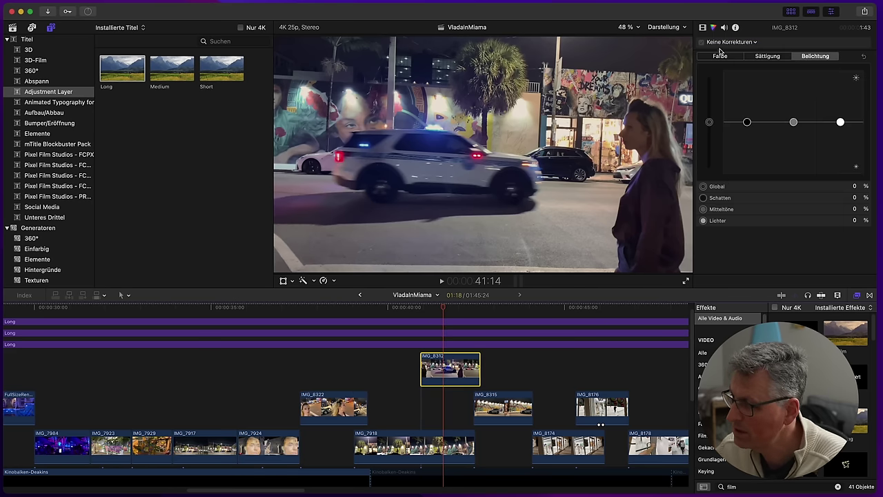
left_click(702, 28)
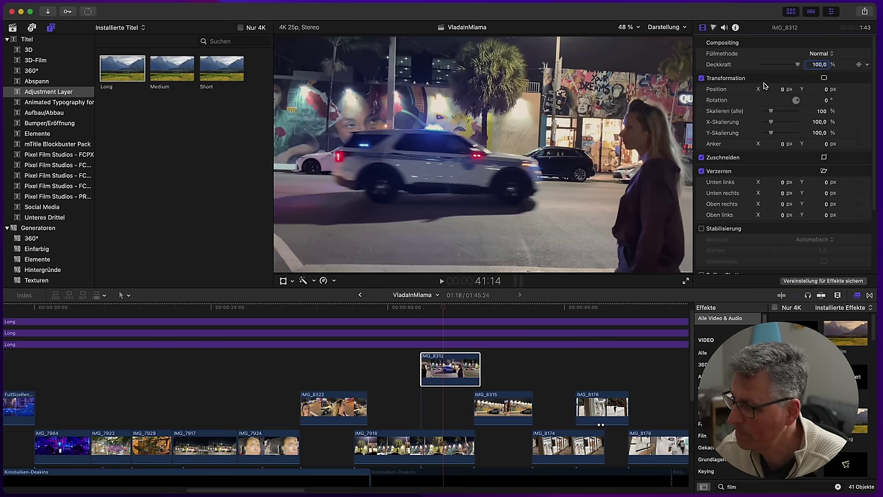
left_click(828, 102)
type("1")
key("Return")
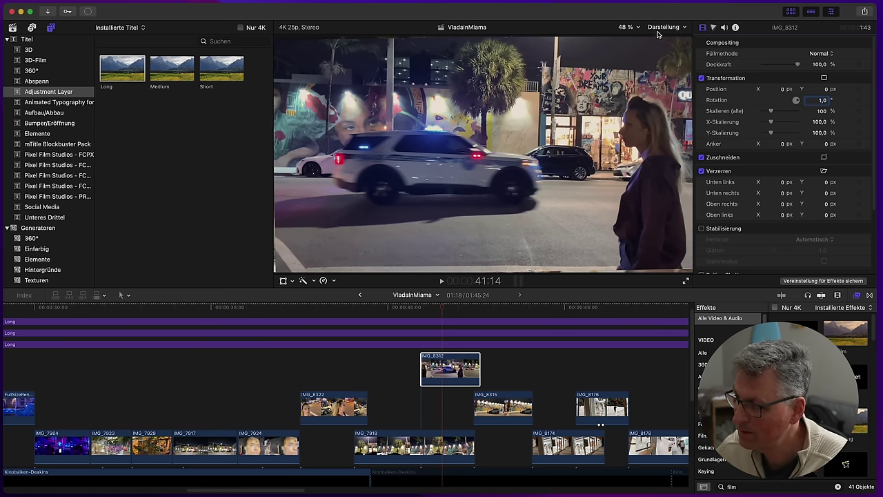
At 25% viewer zoom, scale IMG_8312 up with the Transform tool to hide rotated edges
left_click(636, 27)
left_click(639, 64)
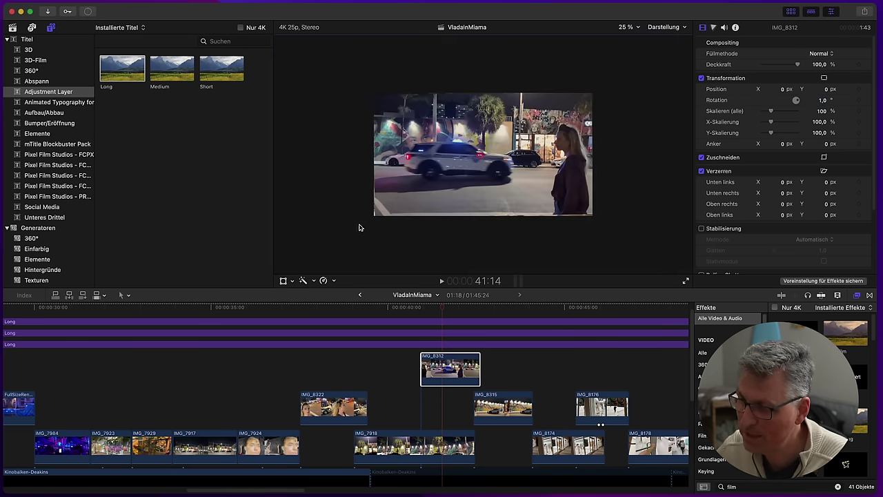
left_click(292, 280)
left_click(301, 293)
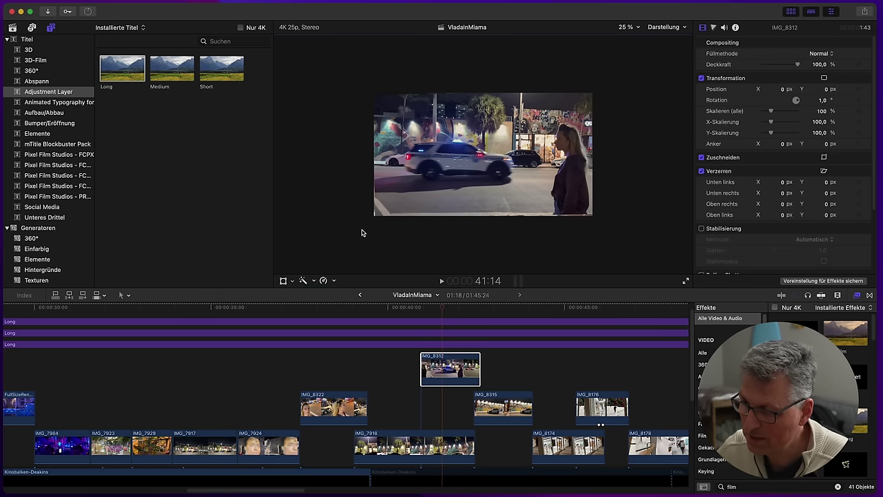
key("shift+t")
left_click_drag(375, 217, 378, 216)
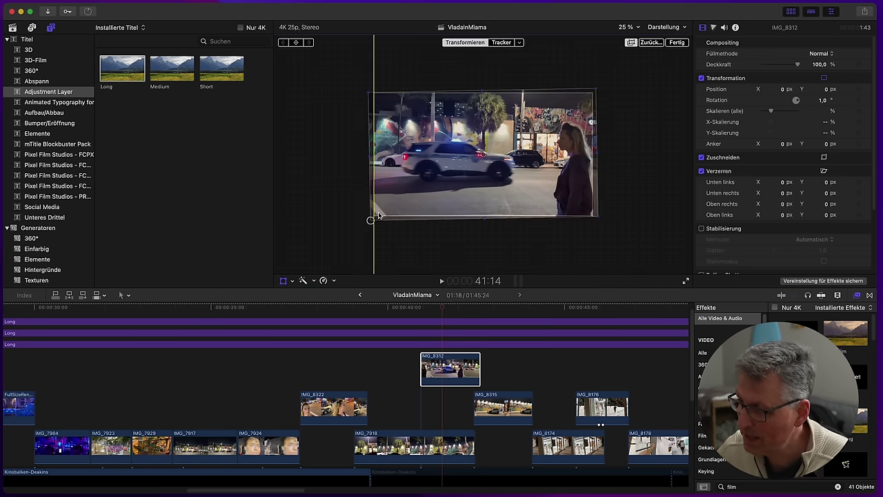
left_click(677, 42)
Return the viewer to Fit and move the playhead on to the next clip
left_click(633, 30)
left_click(642, 37)
left_click(472, 314)
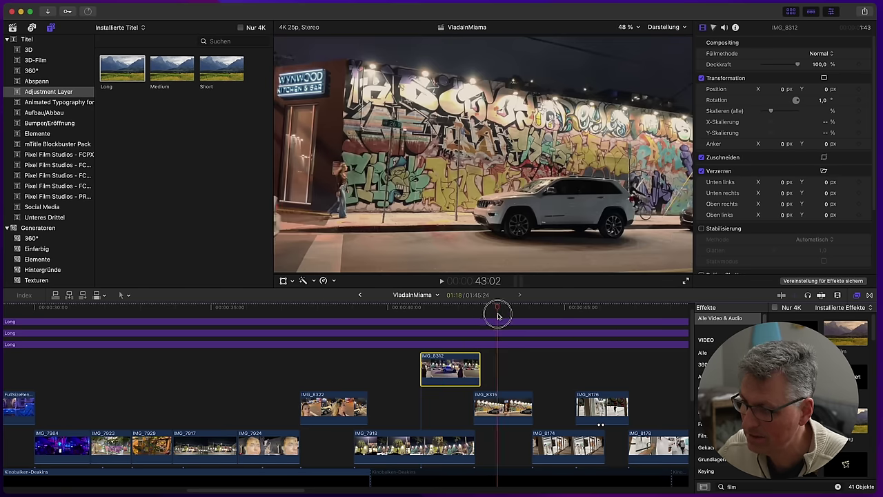
left_click_drag(276, 490, 69, 489)
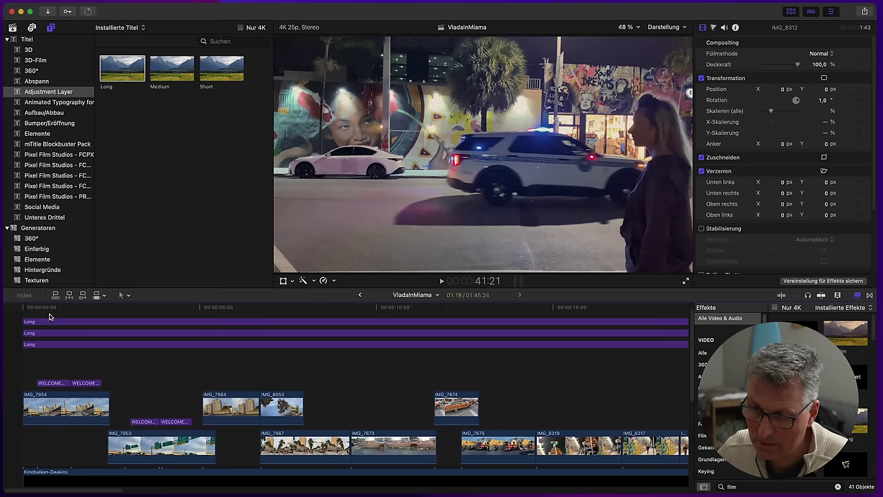
Add a Farbkurven luma curve with lifted low and upper points to the top Long layer
left_click(60, 322)
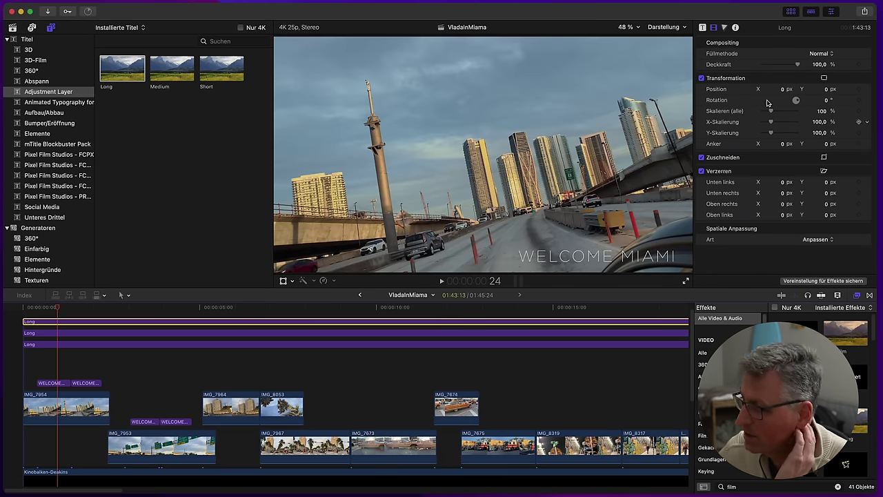
left_click(725, 29)
left_click(731, 42)
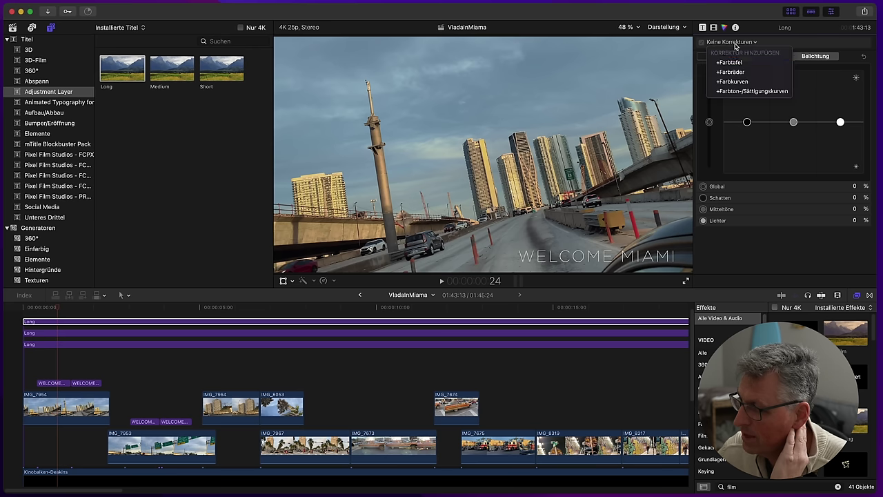
left_click(739, 82)
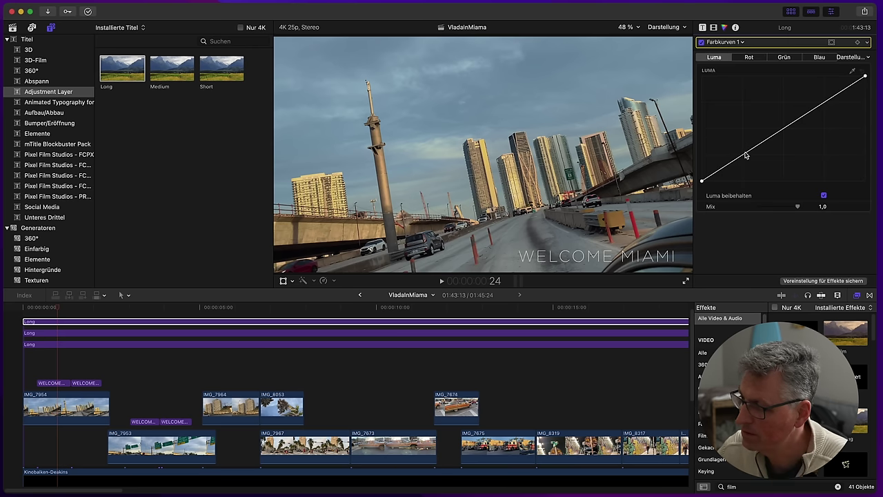
left_click_drag(740, 161, 746, 154)
left_click(820, 105)
left_click_drag(821, 106, 818, 103)
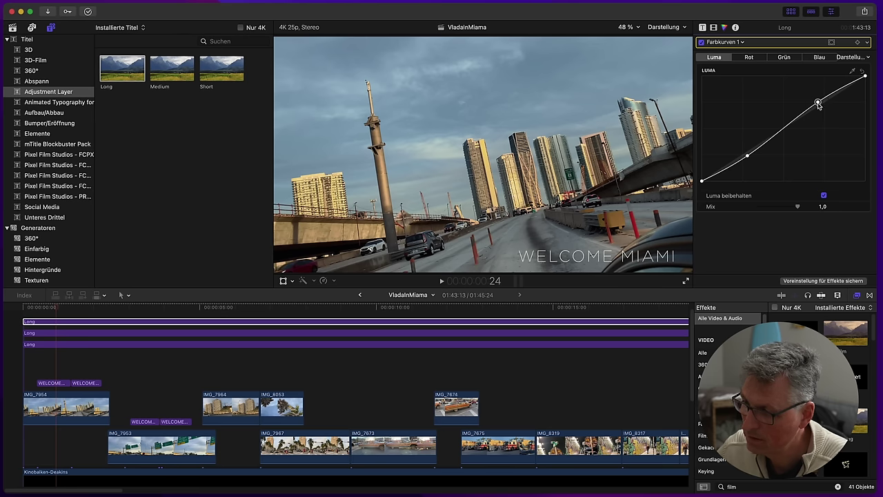
Compare the curve on and off, then show the lowest Long layer's American Hustle mLUT settings
left_click(701, 42)
left_click(702, 42)
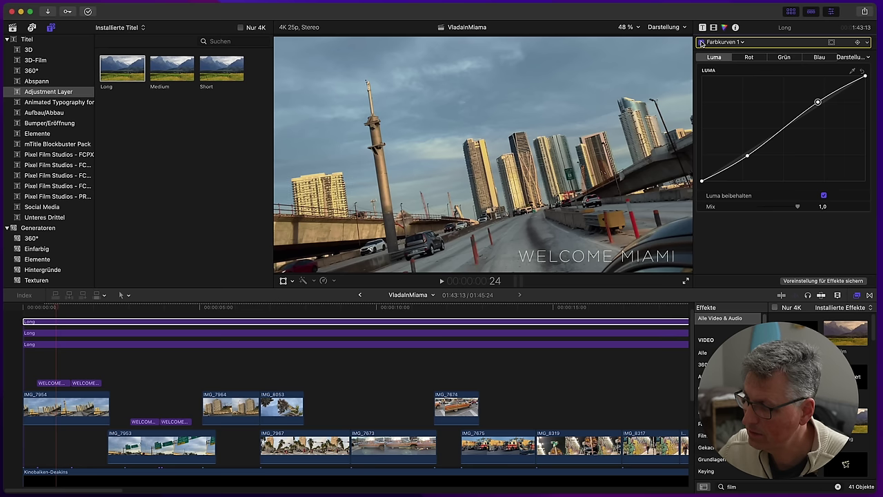
left_click(702, 42)
left_click(702, 42)
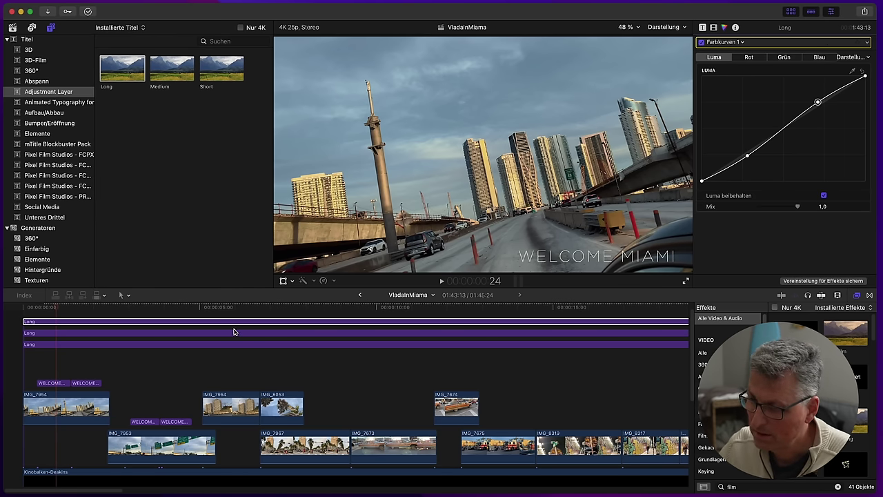
left_click(59, 345)
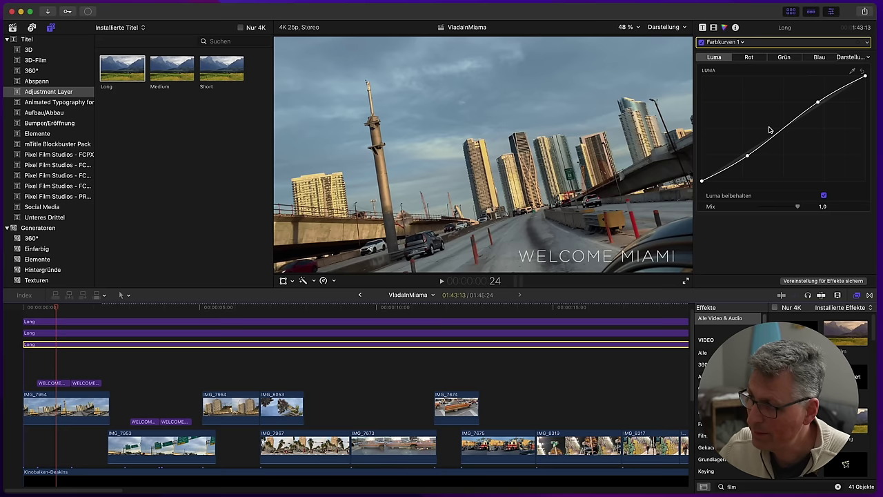
left_click(713, 26)
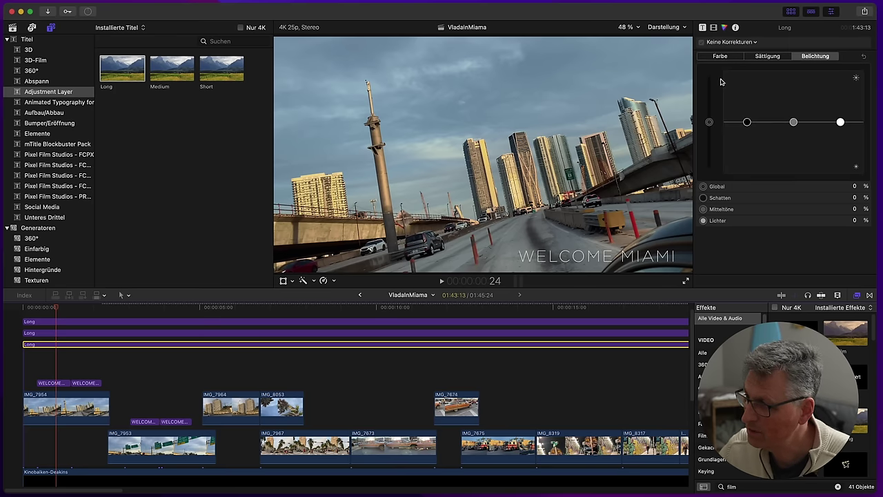
Inspect the FilmConvert, Farbkurven and mLut looks on each Long layer, then rewind to 00:00
left_click(52, 333)
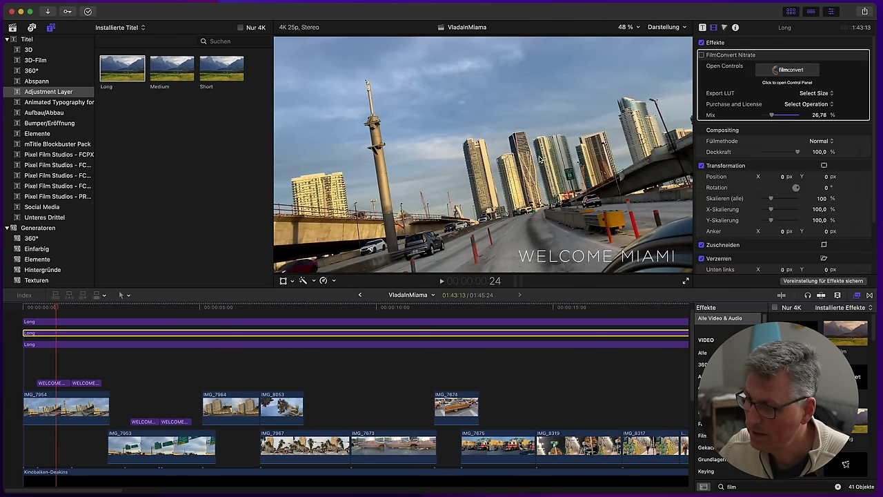
left_click(88, 323)
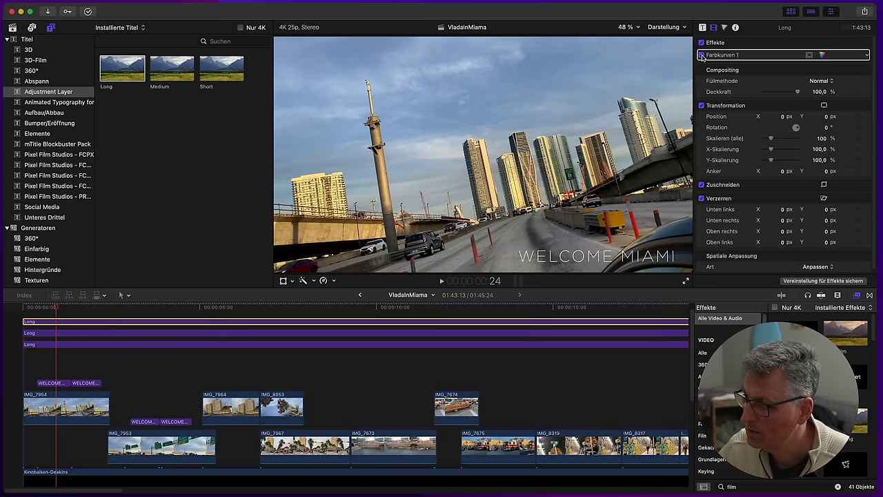
left_click(702, 55)
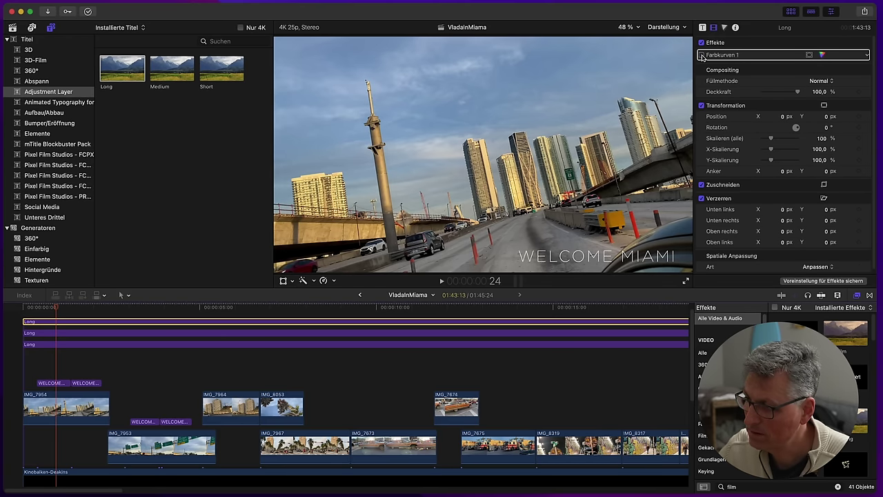
left_click(52, 333)
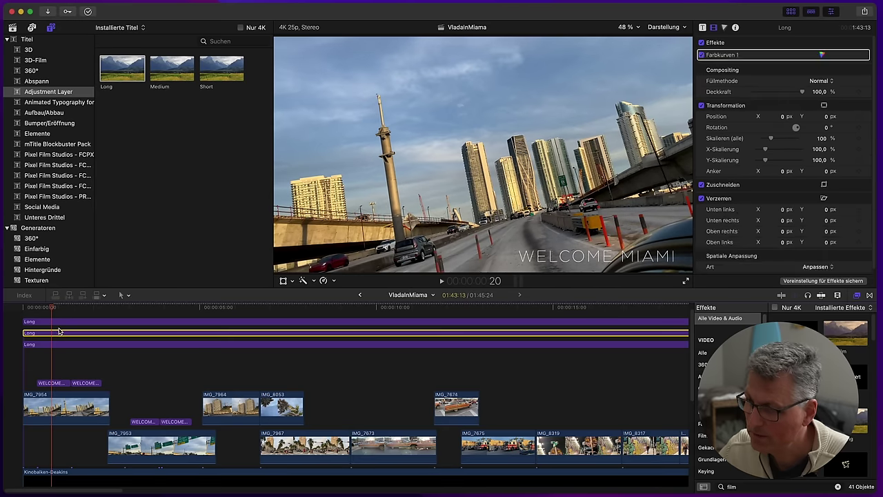
left_click(49, 345)
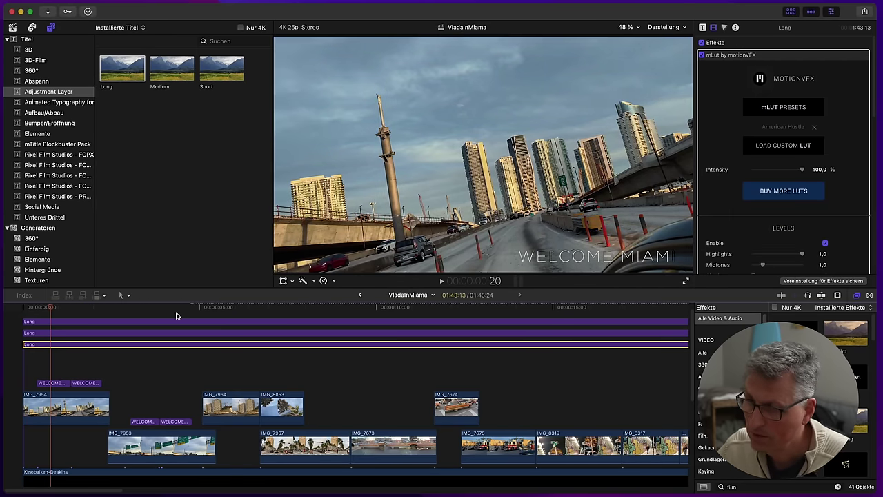
left_click(29, 307)
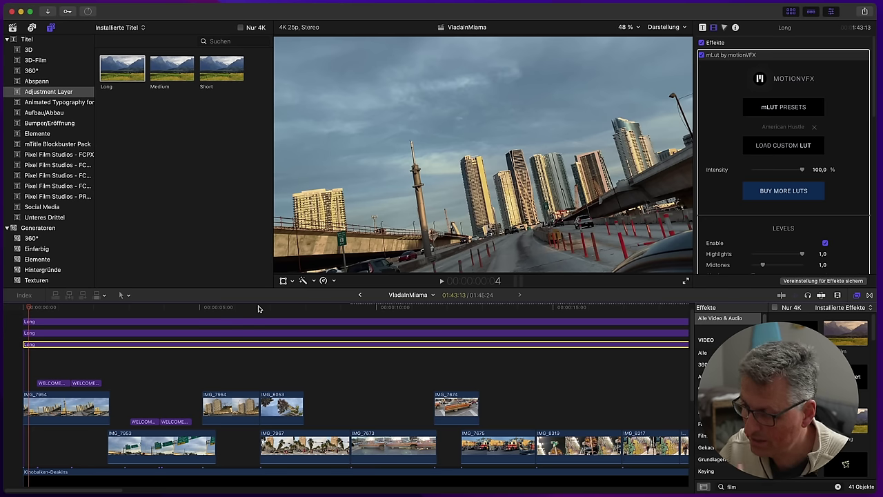
left_click_drag(249, 307, 2, 312)
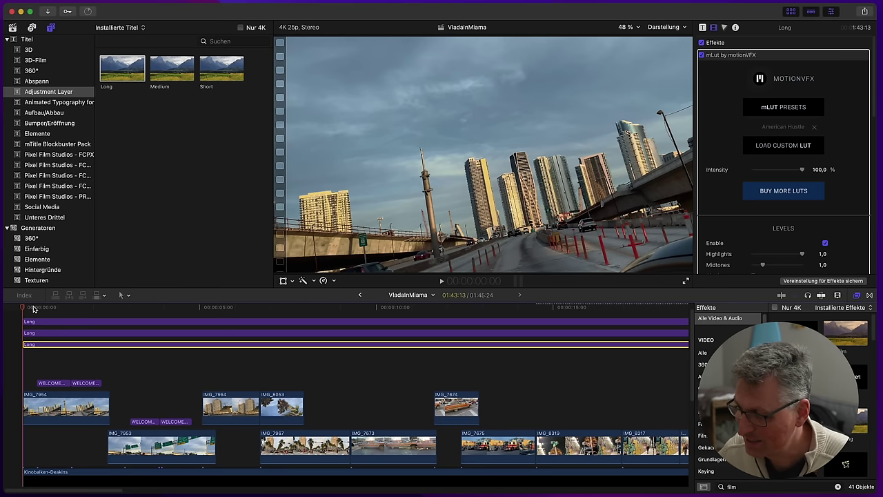
Play the graded edit from the start, jumping to about 8 s, and stop on the lowrider car
scroll(44, 334, "down", 2)
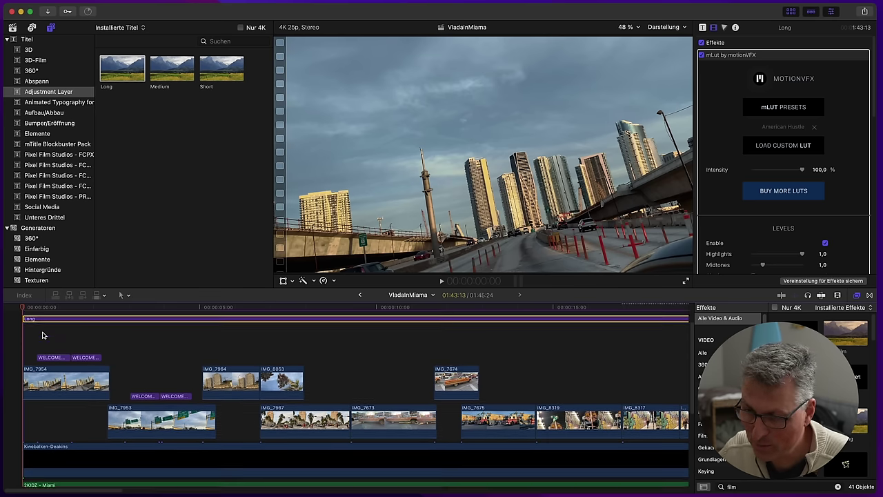
scroll(42, 332, "up", 1)
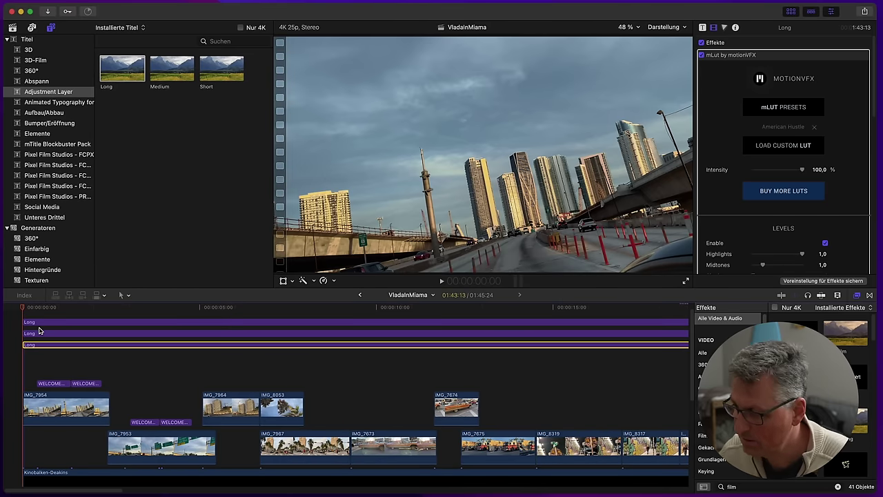
left_click(25, 307)
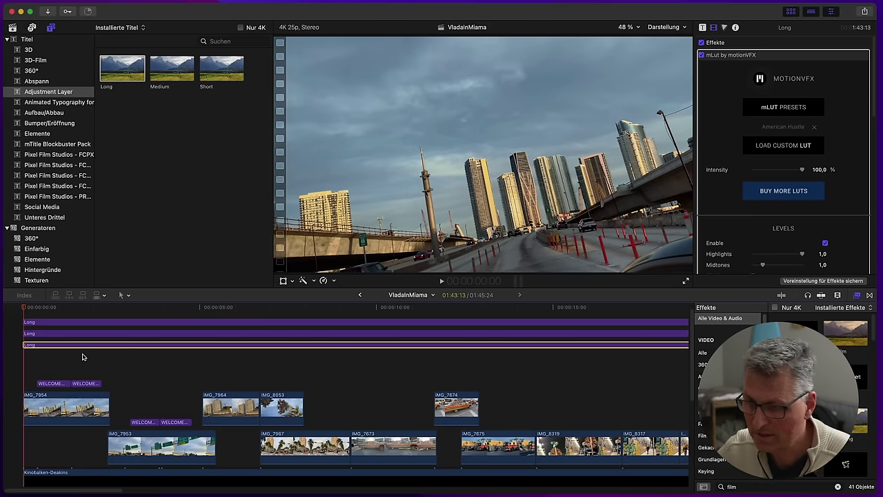
scroll(90, 379, "down", 3)
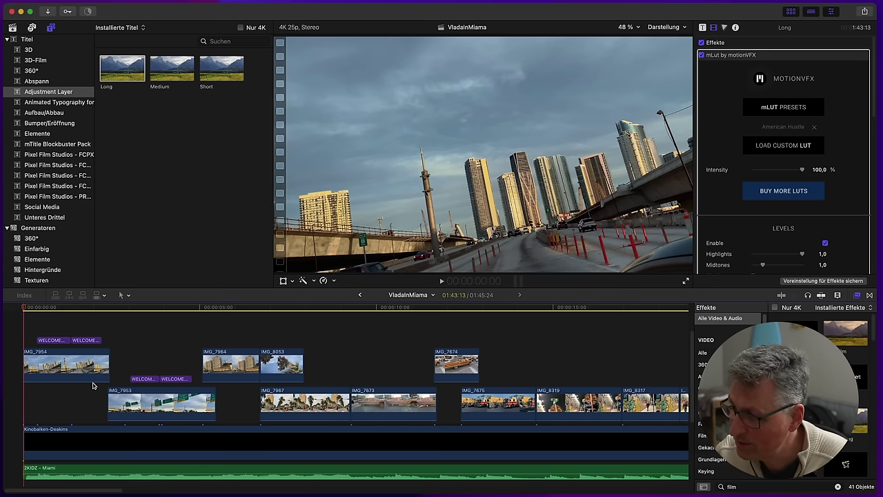
key("space")
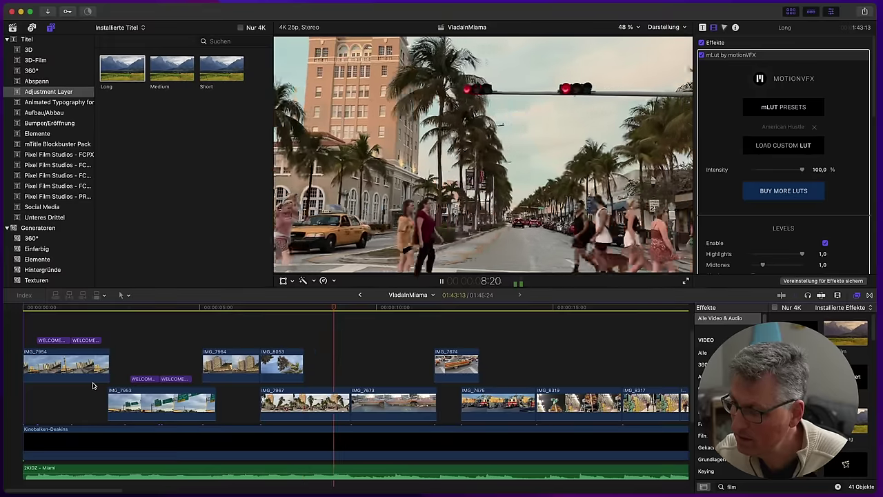
mouse_move(313, 309)
left_mouse_down()
mouse_move(329, 310)
mouse_move(310, 315)
mouse_move(336, 316)
mouse_move(312, 319)
left_mouse_up()
key("space")
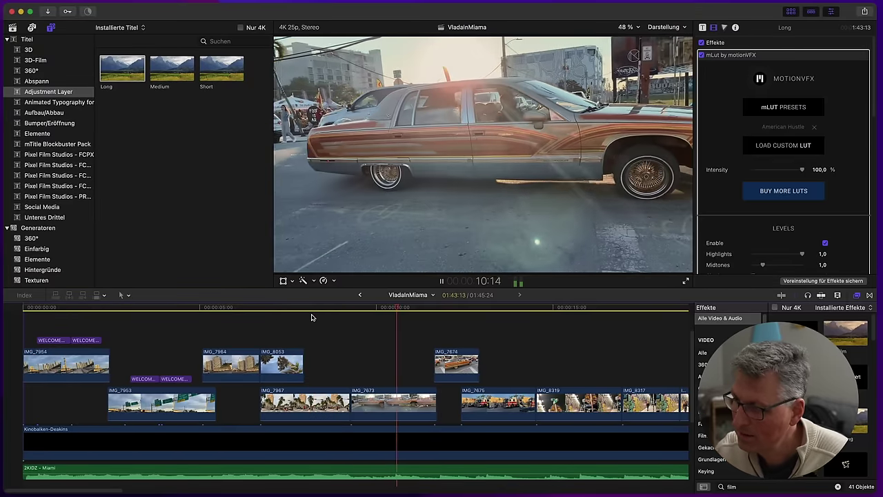
key("space")
Add a Farbkurven S-curve to IMG_7673, darkening shadows and lifting highlights, then compare and play back
left_click(417, 404)
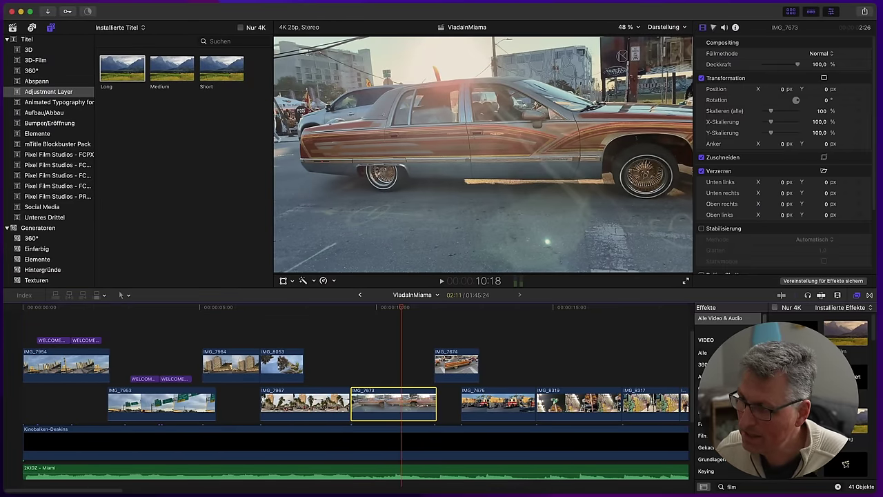
left_click(715, 28)
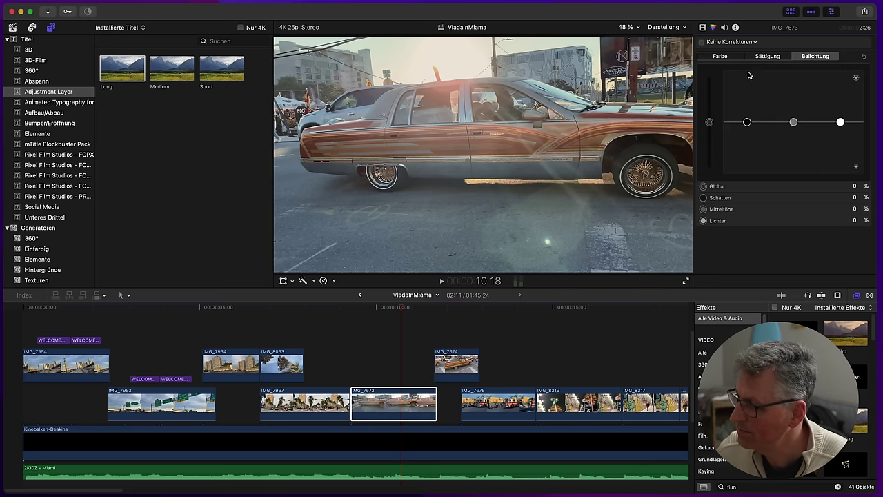
left_click(735, 44)
left_click(752, 82)
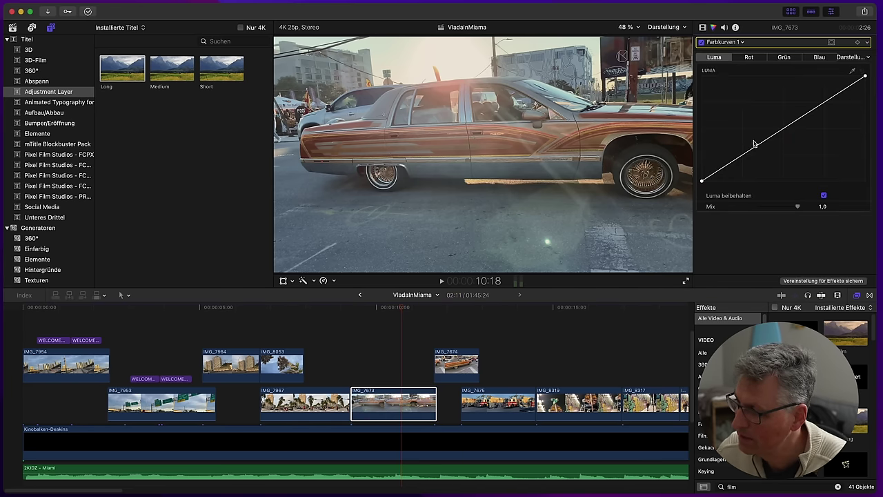
left_click_drag(752, 149, 755, 153)
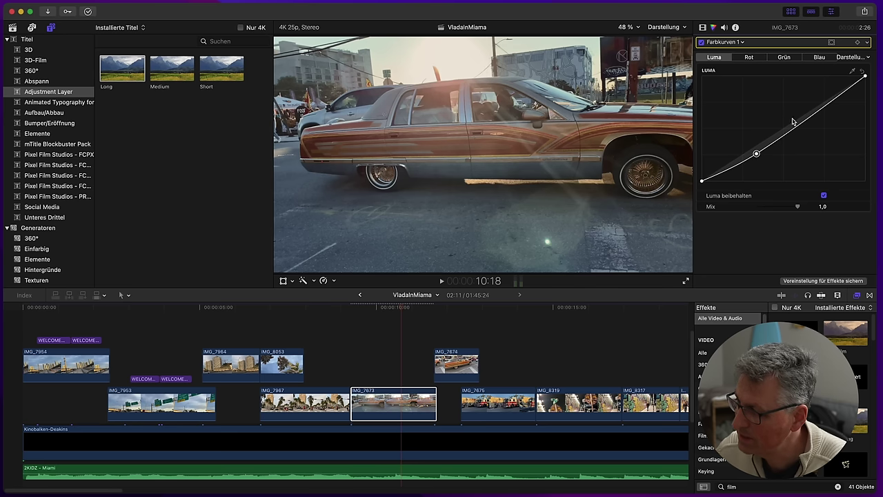
left_click_drag(821, 109, 818, 105)
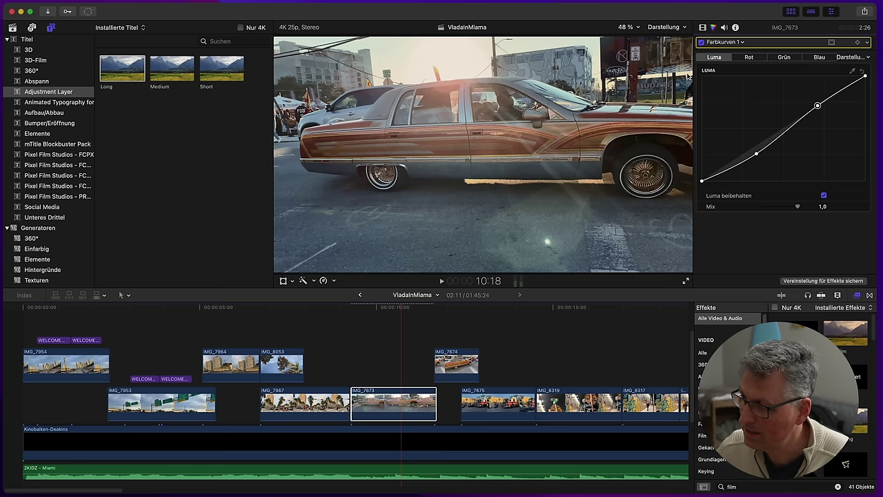
left_click(702, 42)
left_click(701, 43)
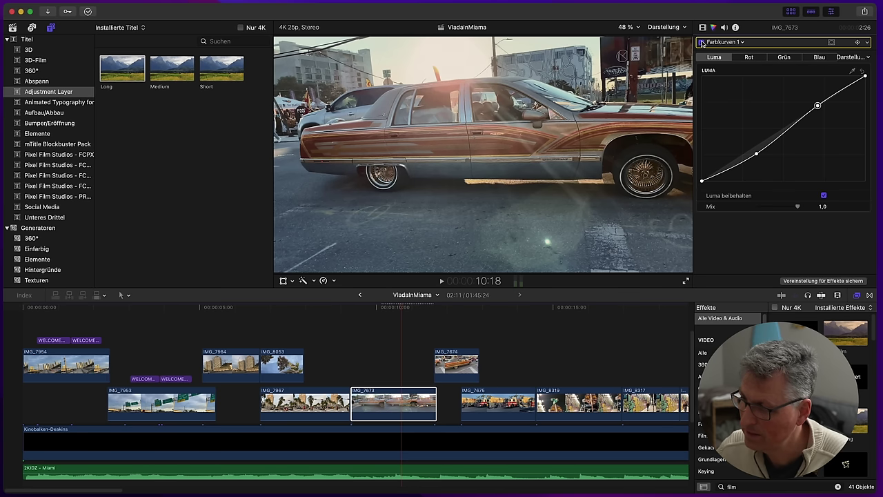
key("space")
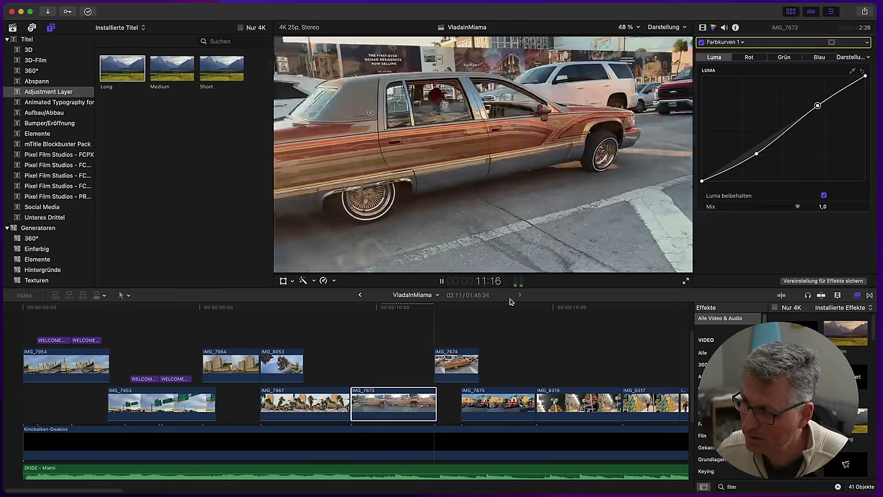
key("space")
Add a Farbkurven luma curve to IMG_7674 with two points deepening shadows and lifting highlights
left_click(462, 360)
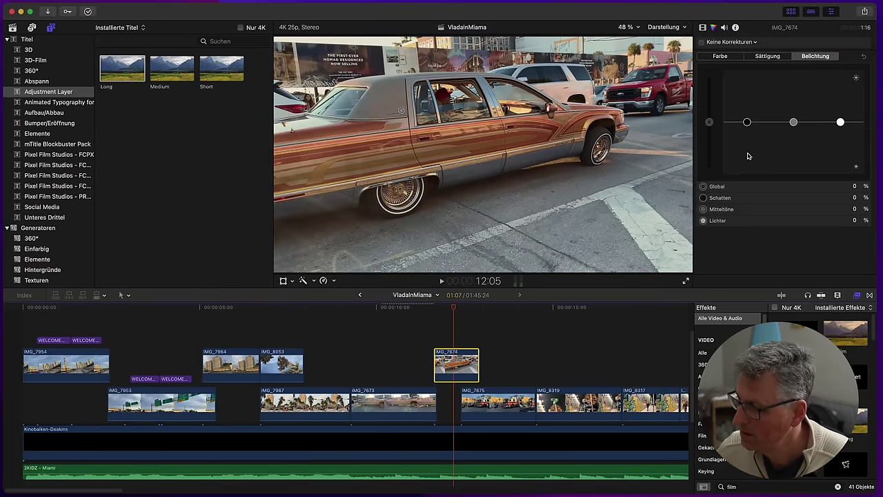
left_click(737, 43)
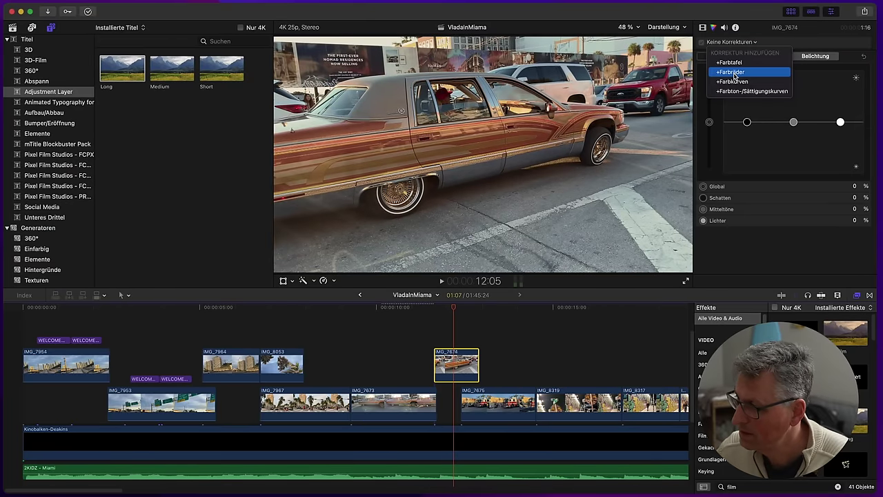
left_click(734, 81)
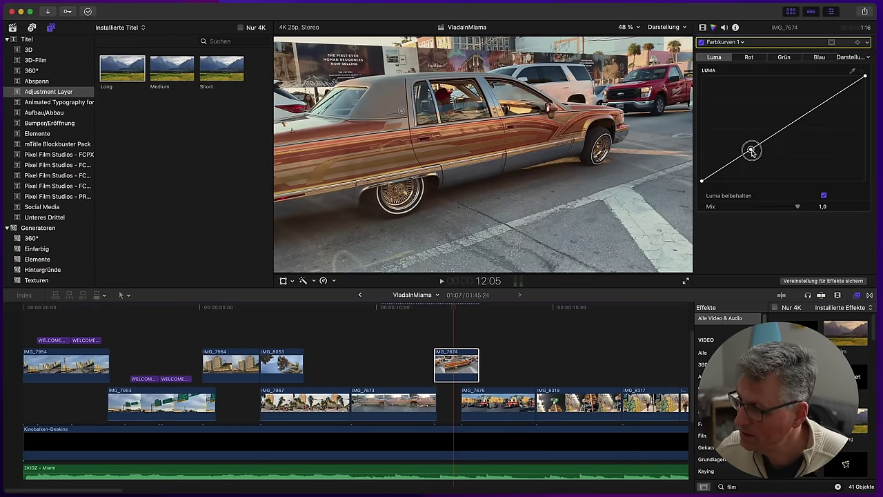
left_click_drag(752, 152, 755, 153)
left_click(821, 106)
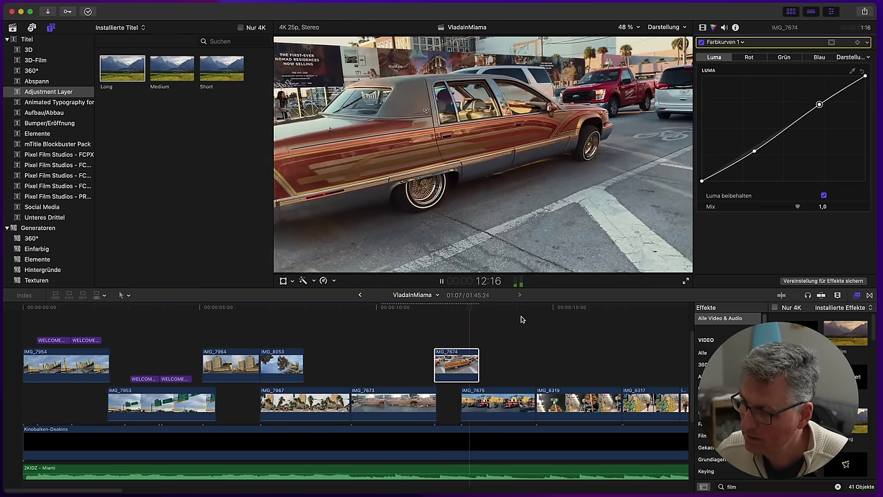
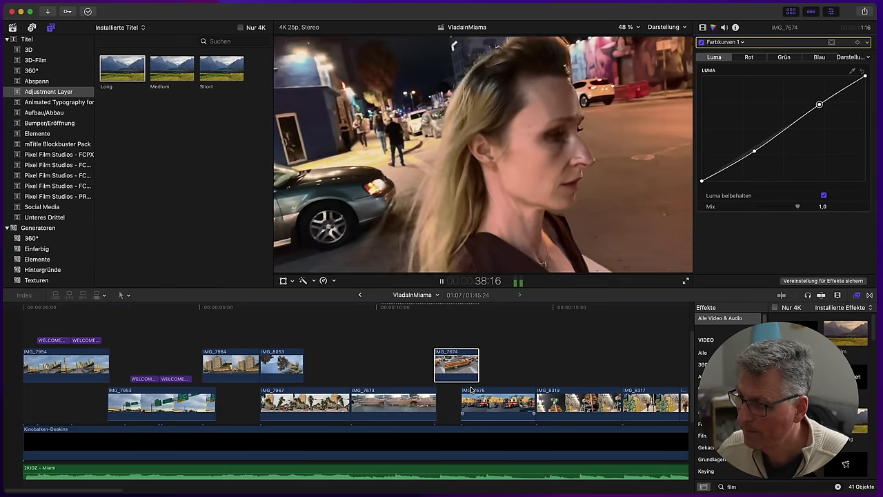
Enable Farbkurven 1 on clip IMG_8322 and reshape the upper part of its luma curve
key("space")
left_click(320, 364)
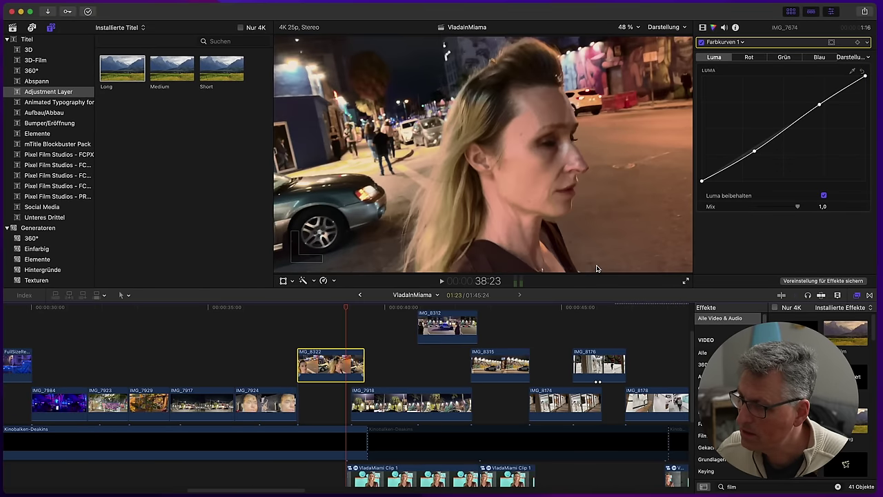
left_click(701, 43)
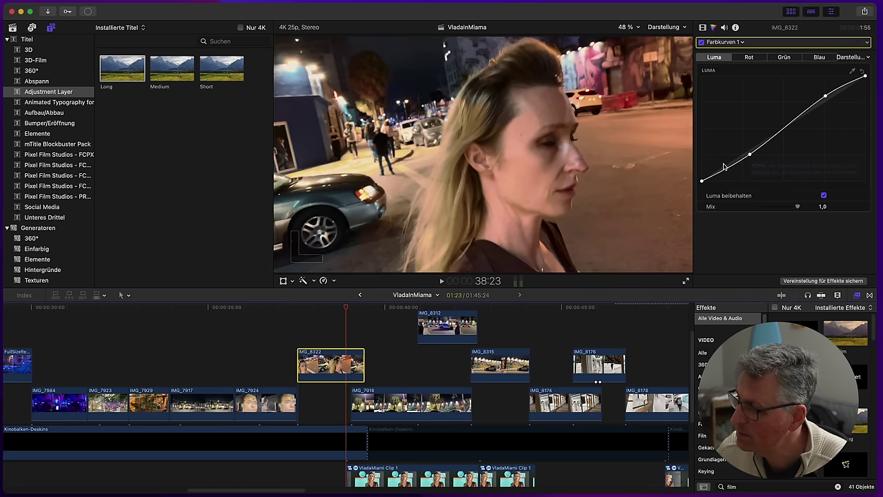
left_click(750, 154)
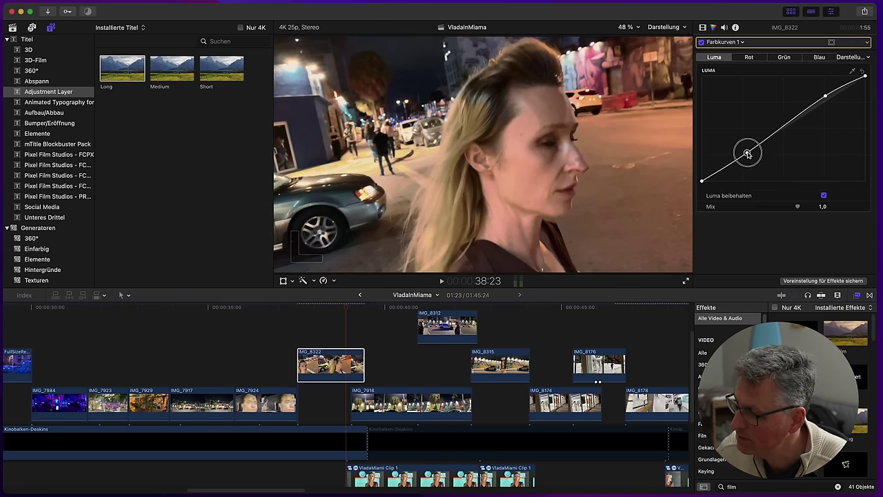
left_click_drag(827, 97, 830, 98)
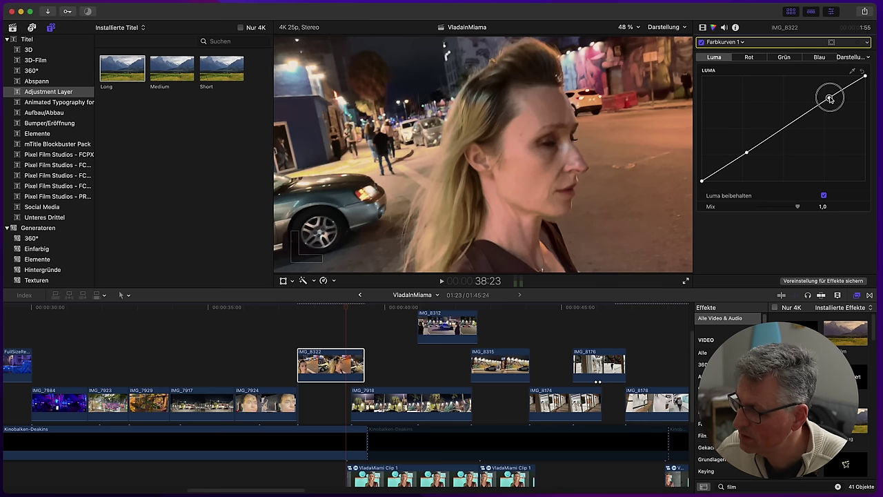
Play back from just before IMG_8322, then select clip IMG_8312
left_click(275, 341)
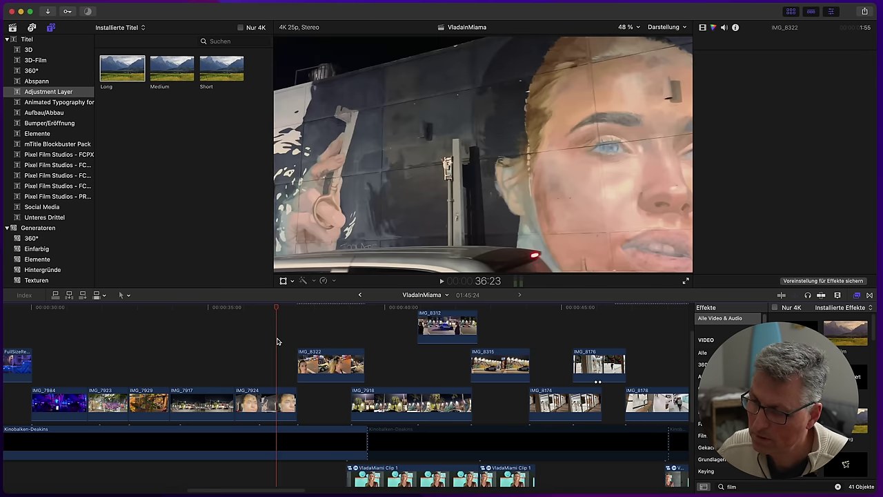
key("space")
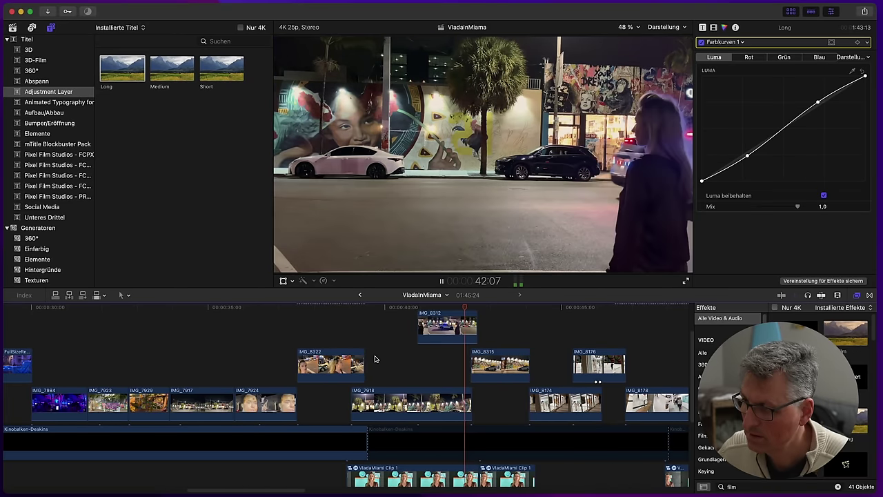
left_click(462, 324)
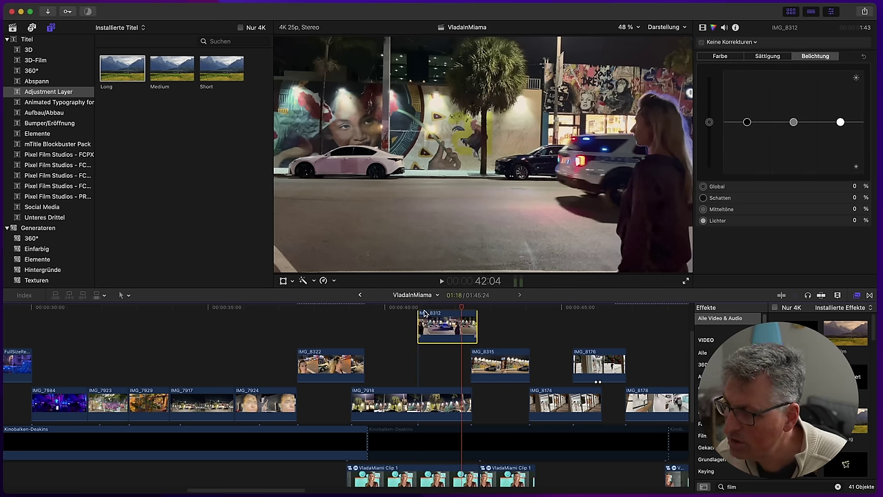
Transform IMG_8312 at 25 % viewer zoom: reshape its lower-left corner and position it at X -42, Y 31
left_click(292, 281)
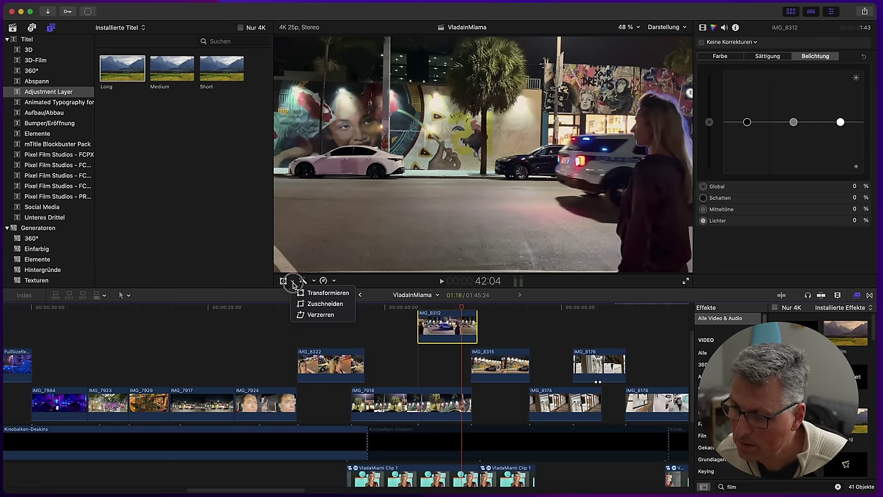
left_click(330, 230)
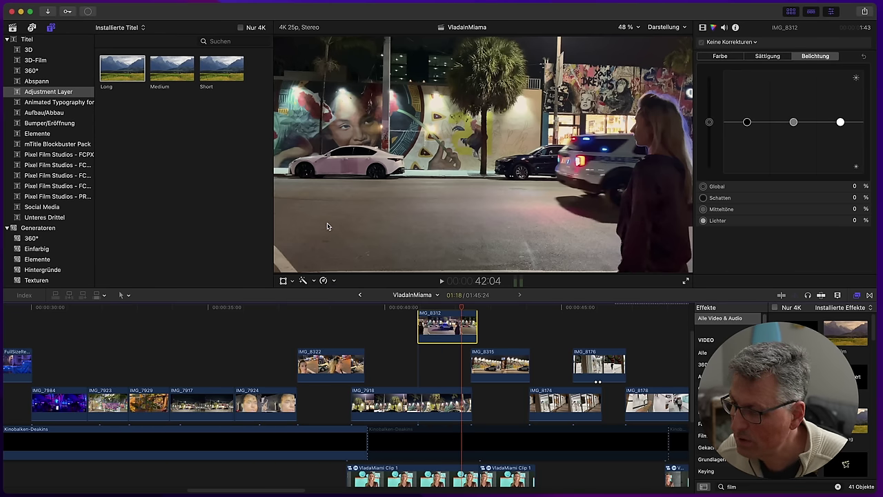
key("shift+t")
left_click_drag(332, 223, 334, 222)
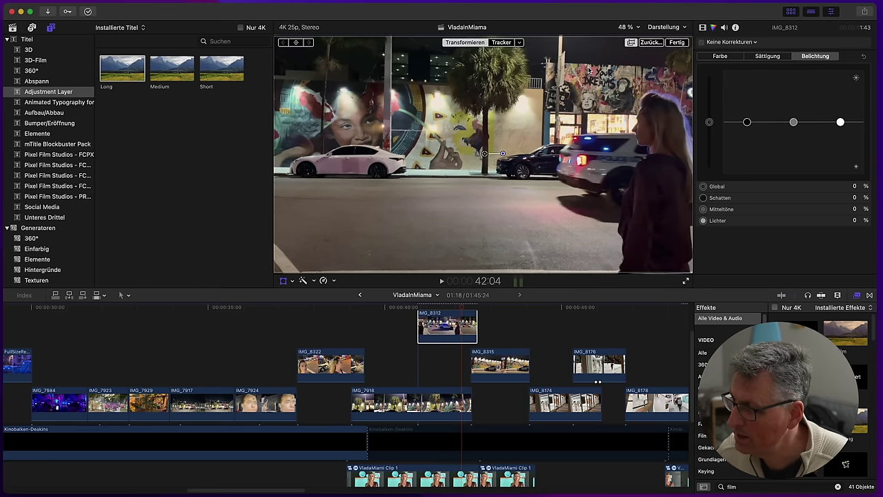
left_click(629, 28)
left_click(636, 60)
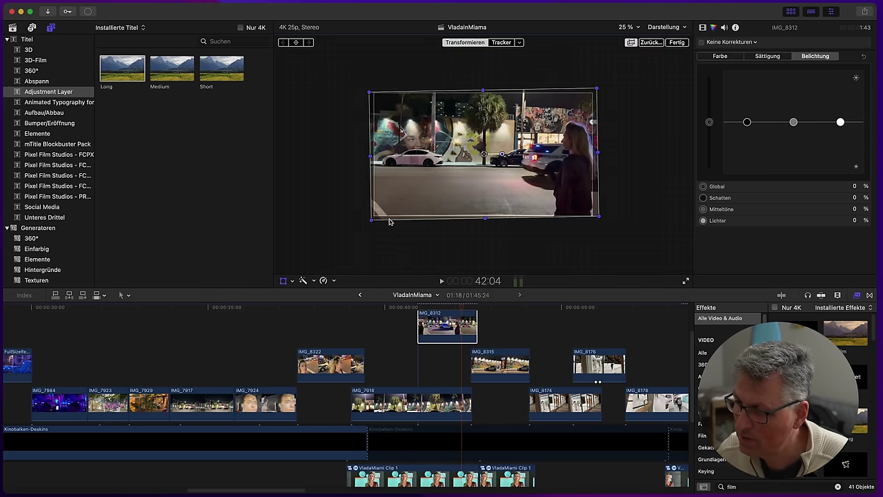
left_click_drag(370, 222, 365, 223)
left_click_drag(478, 202, 468, 196)
left_click(673, 43)
Fit the viewer back to Anpassen and play back from 40:18
left_click(633, 28)
left_click(639, 36)
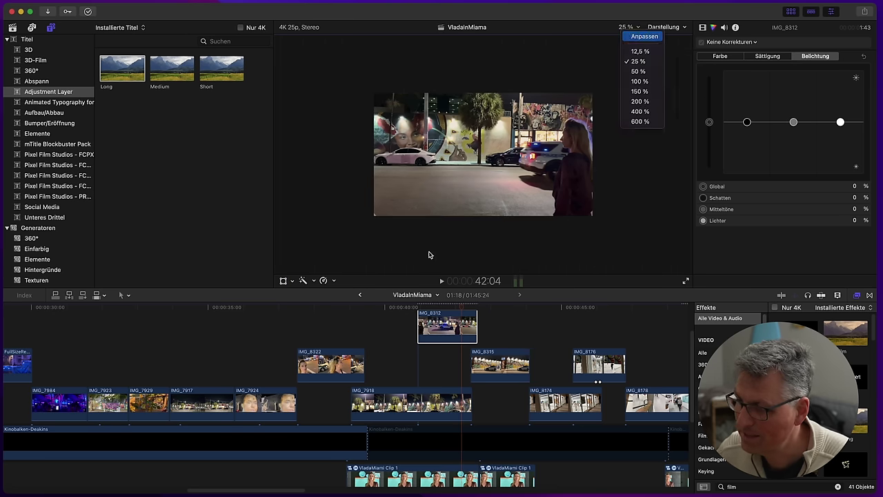
left_click(411, 308)
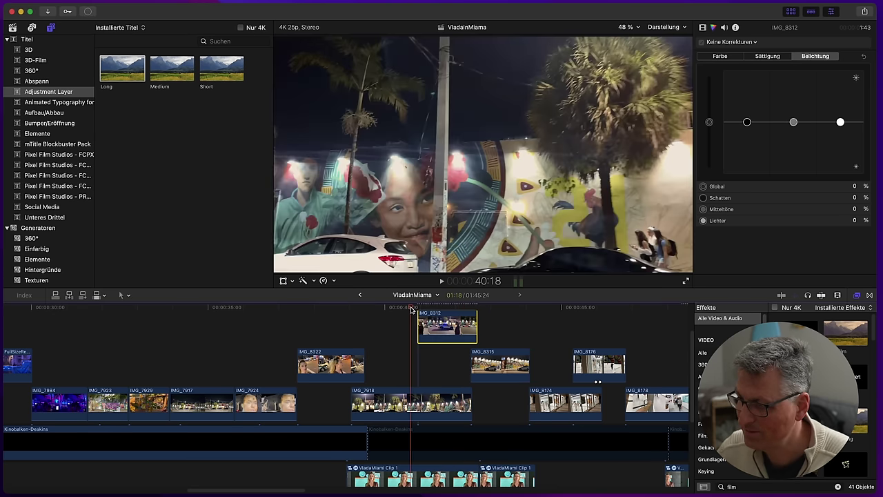
key("space")
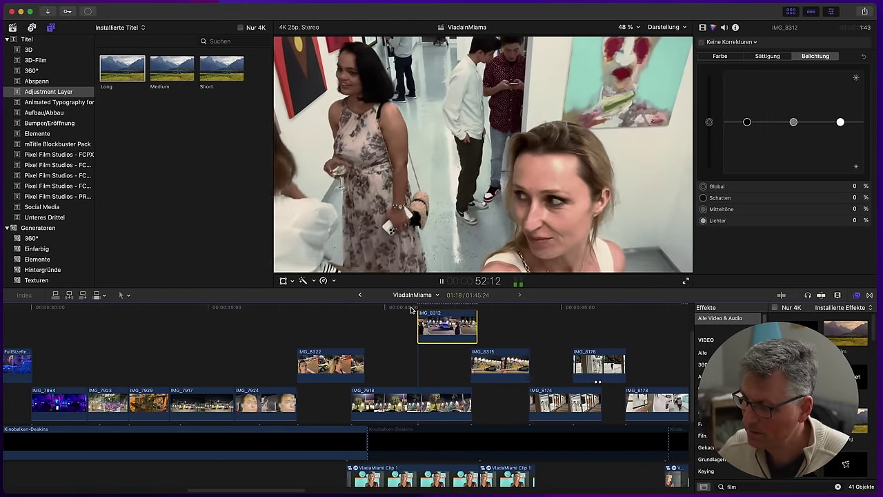
key("space")
Select clip IMG_8141 and view its video properties, then its colour correction settings
left_click(376, 403)
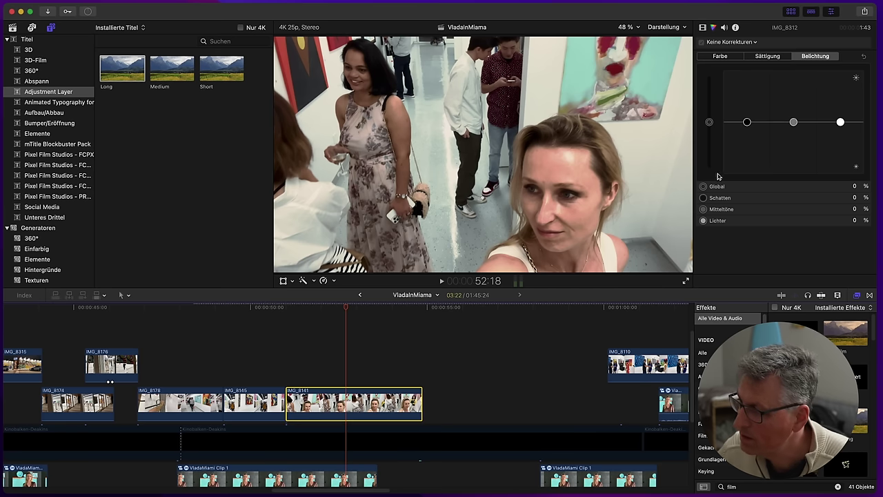
left_click(702, 28)
left_click(714, 28)
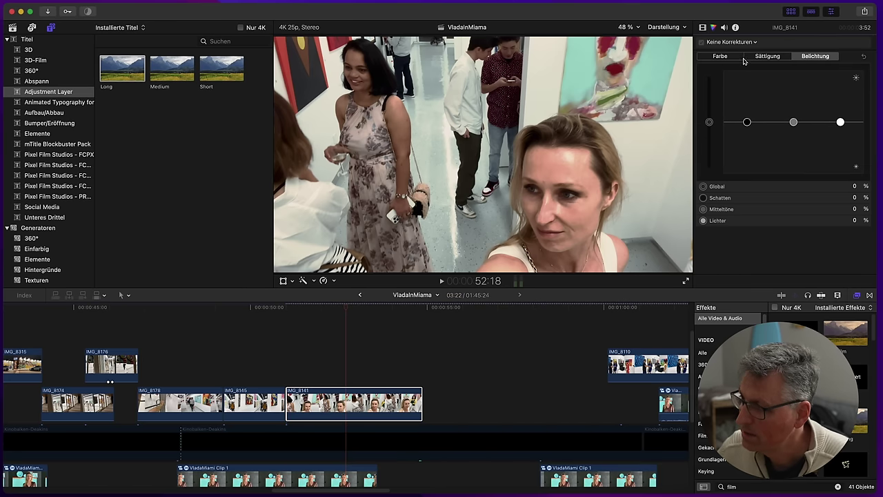
Add three Long adjustment layers and compare the top layer with its colour curves off and on
key("q")
left_click(345, 321)
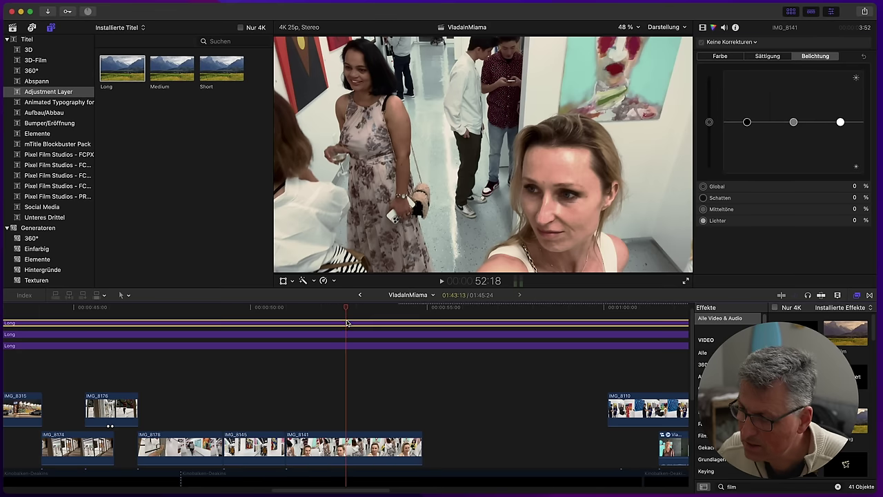
left_click(702, 42)
left_click(701, 42)
Blade the top Long layer at 51:00 and at IMG_8141's end, deleting the middle piece
left_click(288, 308)
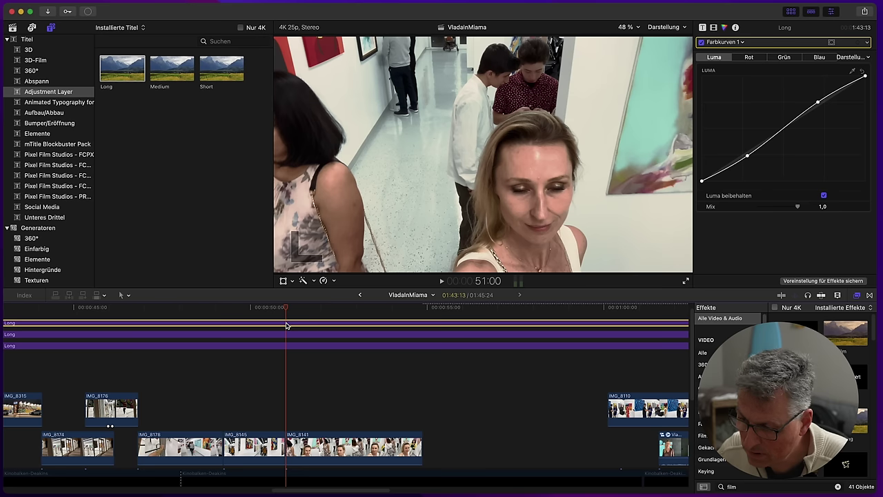
key("super+b")
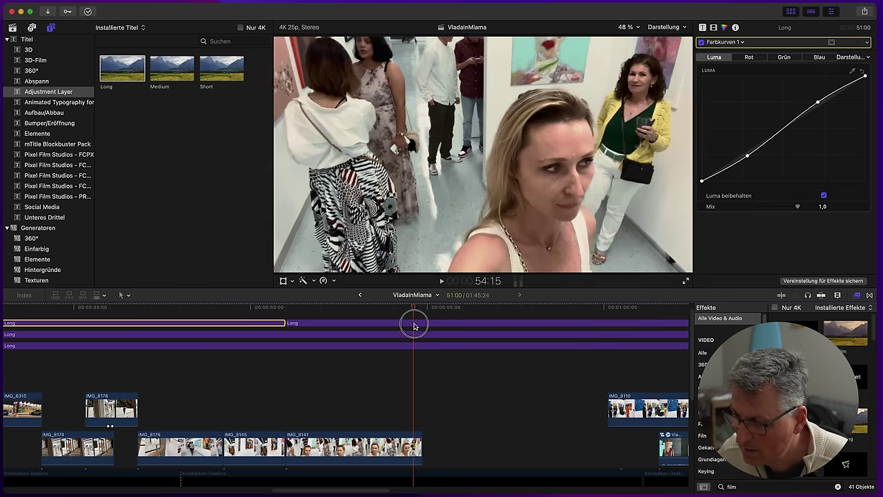
left_click(420, 324)
key("super+b")
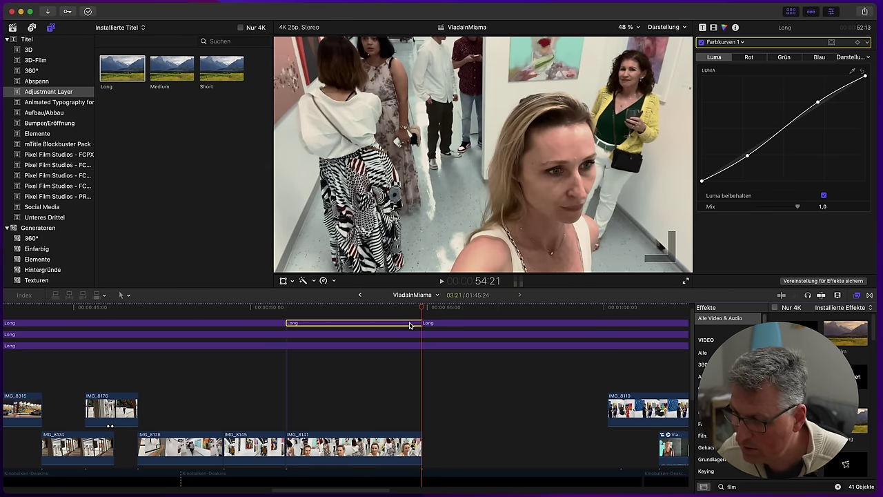
key("BackSpace")
Play across the new gap and trim the start of the right Long piece
left_click(262, 308)
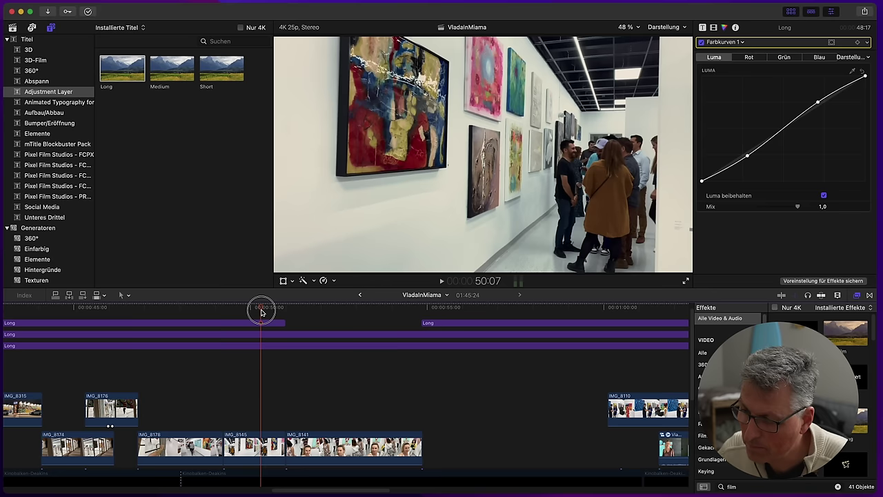
key("space")
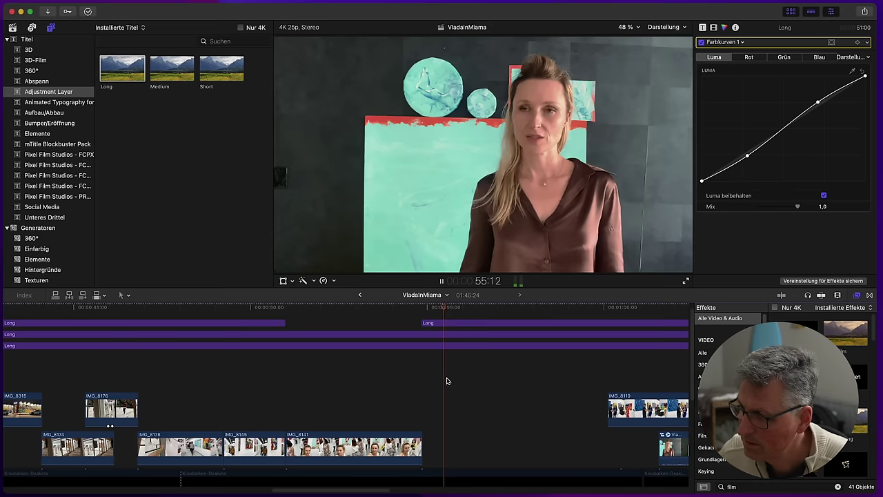
left_click(418, 308)
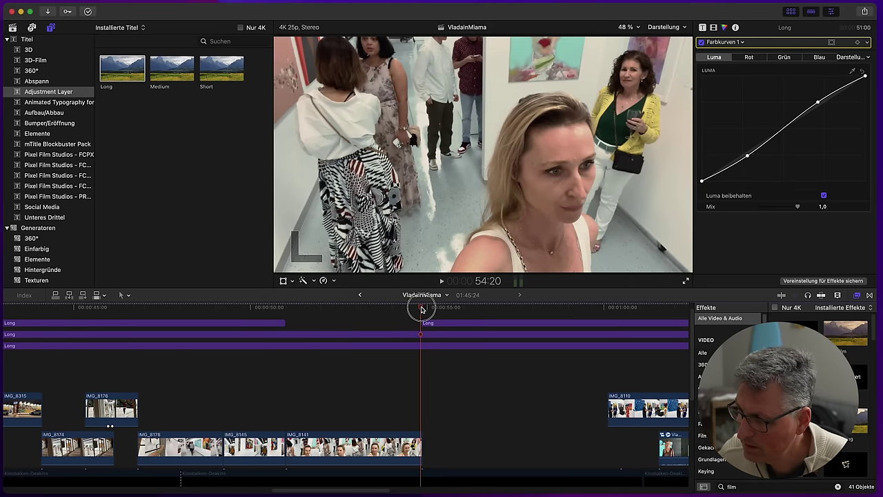
left_click_drag(423, 323, 421, 310)
key("space")
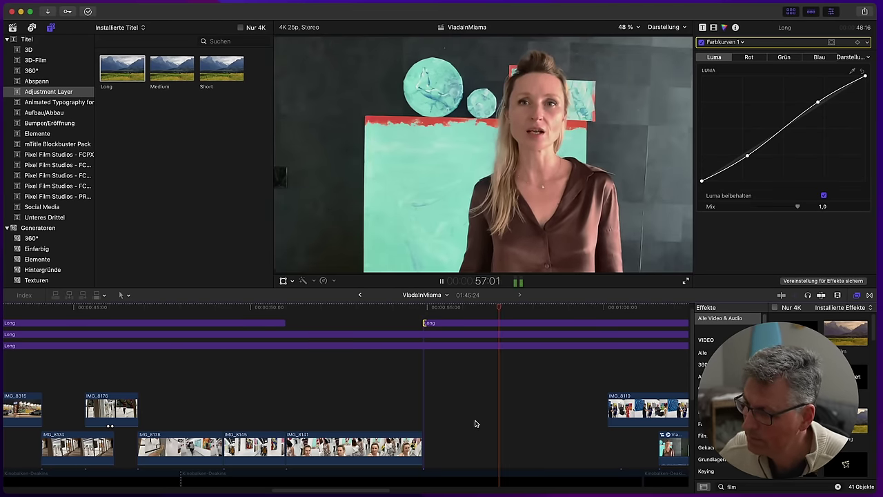
left_click_drag(366, 490, 404, 489)
scroll(335, 424, "down", 5)
key("space")
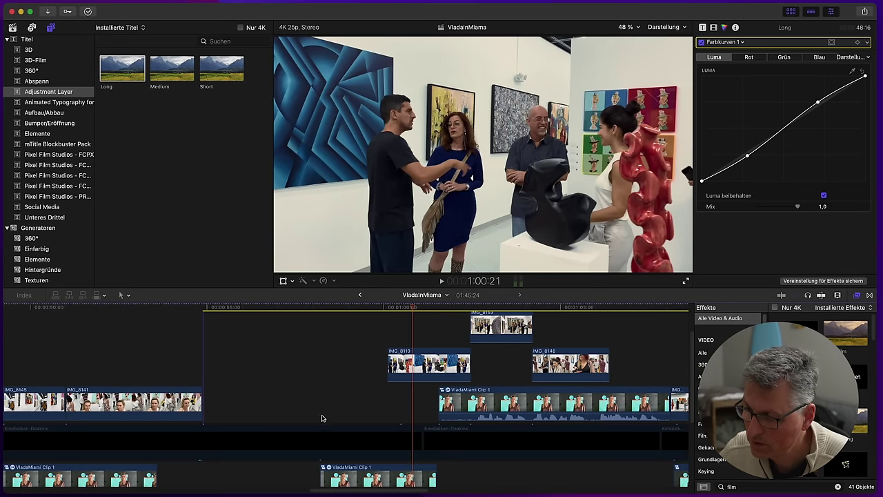
left_click(293, 359)
Select a VladaMiami Clip 1 segment and shrink the viewer to 25 %
key("space")
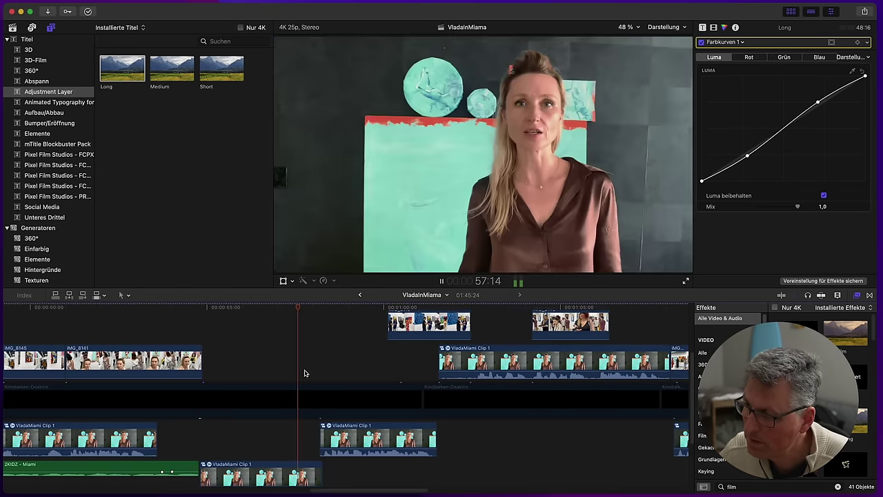
key("space")
left_click(357, 439)
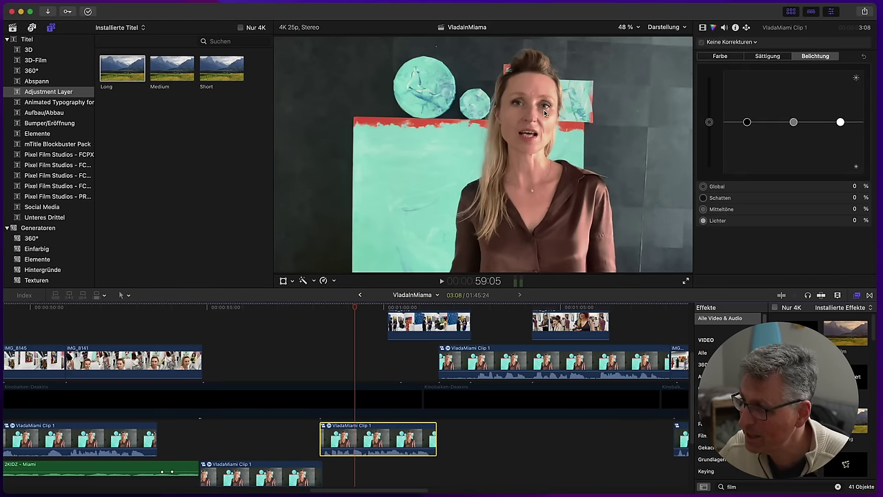
left_click(630, 38)
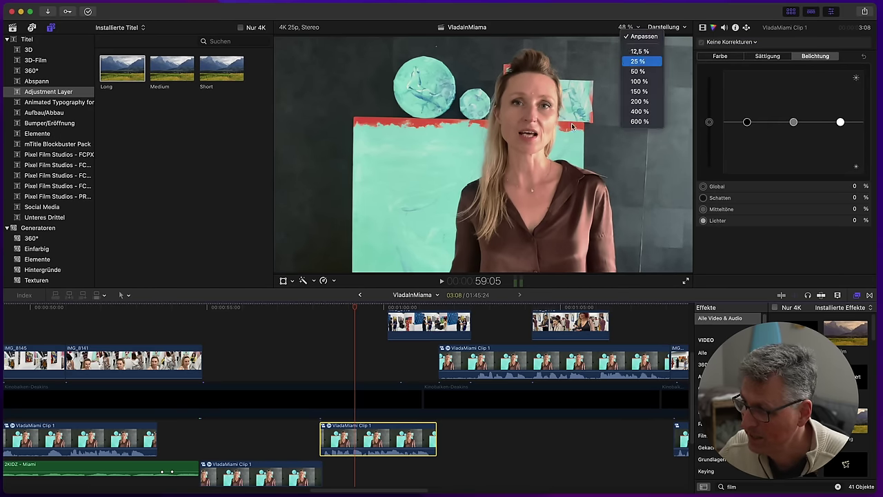
left_click(635, 60)
Scale the VladaMiami clip to 120 % in Transform mode, finish, and fit the viewer to Anpassen
left_click(293, 283)
left_click(392, 227)
key("shift+t")
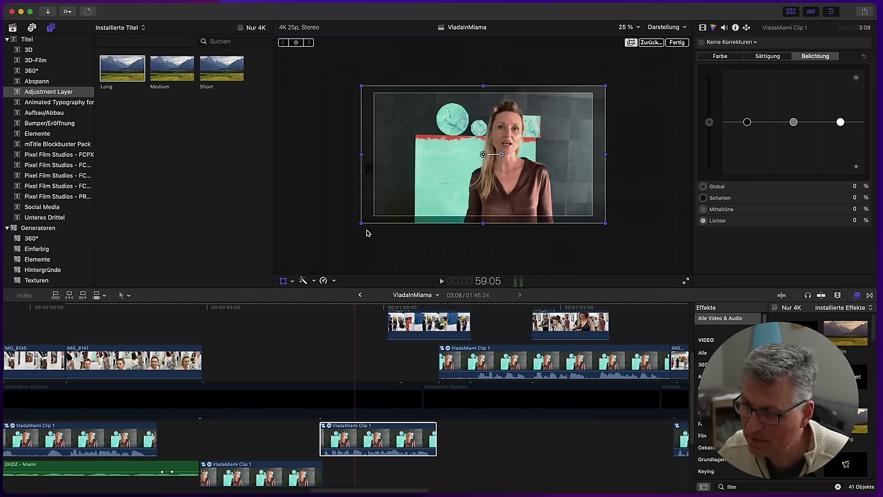
left_click_drag(362, 223, 353, 229)
left_click(676, 43)
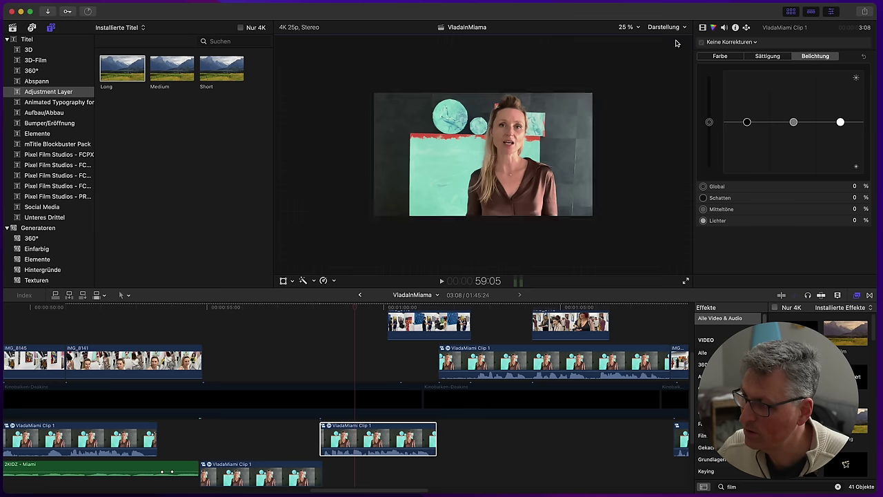
left_click(635, 28)
left_click(638, 36)
Play the timeline from the playhead into the gallery clips
left_click(262, 358)
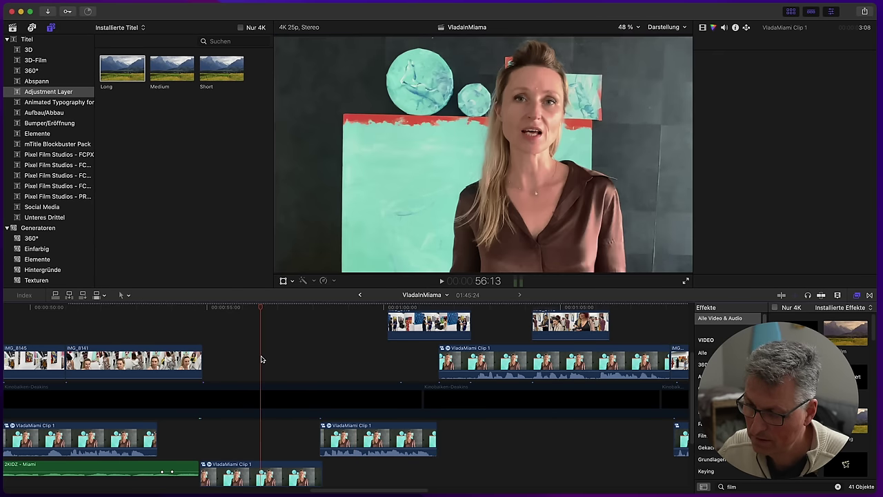
key("space")
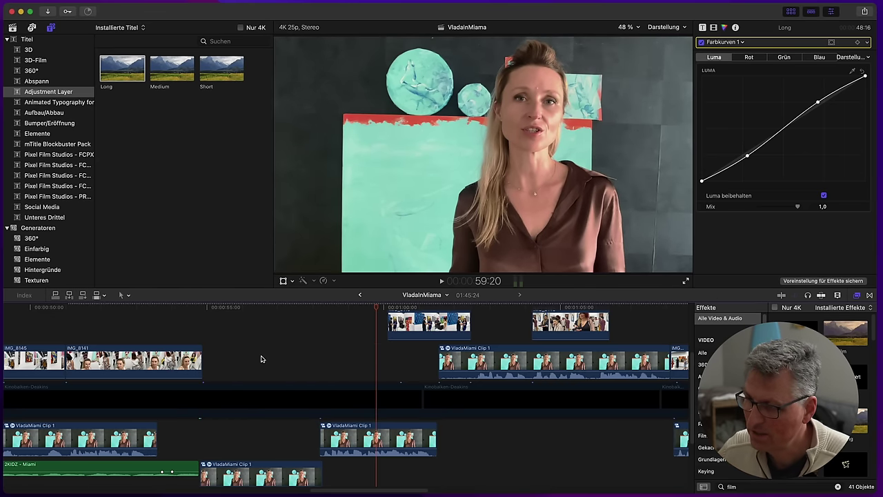
key("space")
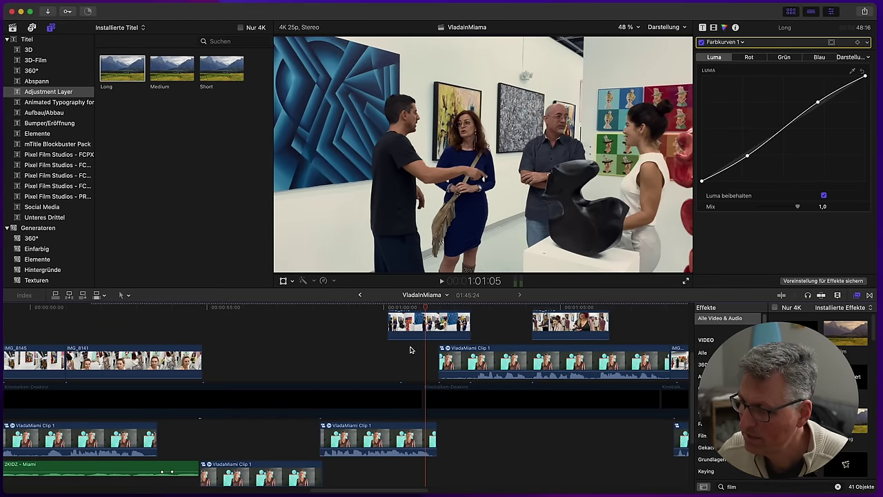
scroll(414, 351, "up", 4)
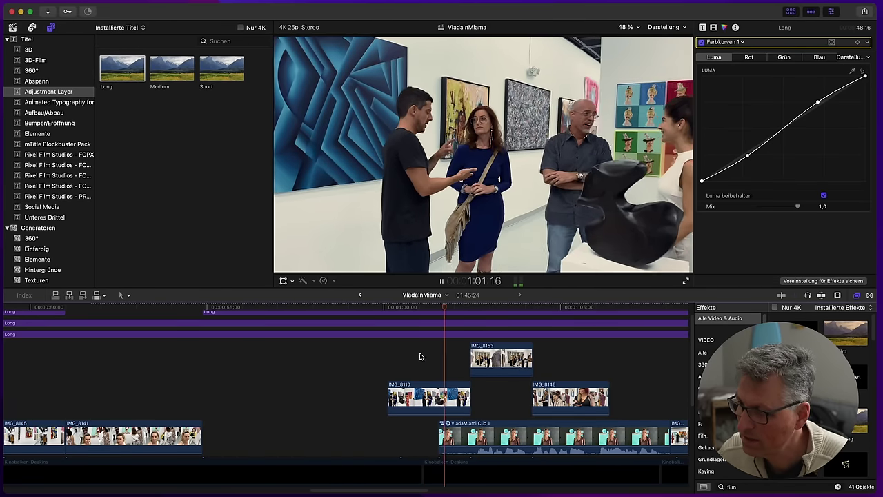
key("space")
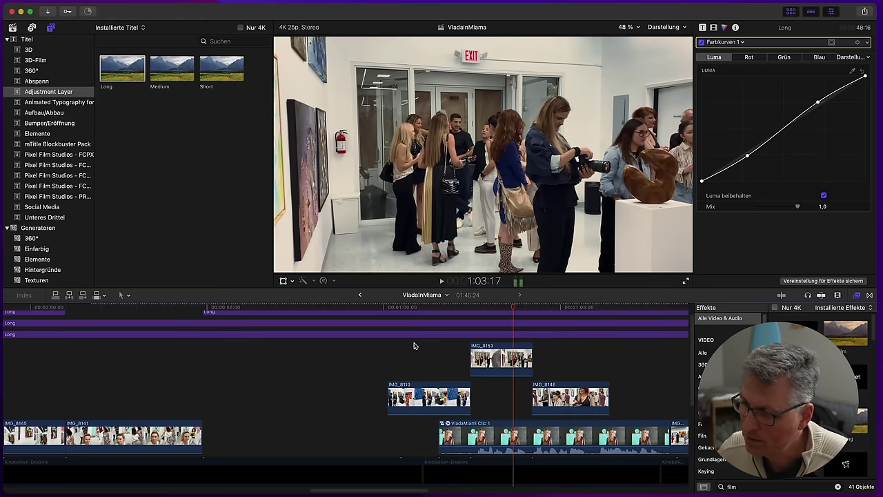
Select the top Long adjustment layer at 1:00:20 and switch off its Farbkurven 1 curve
left_click(414, 310)
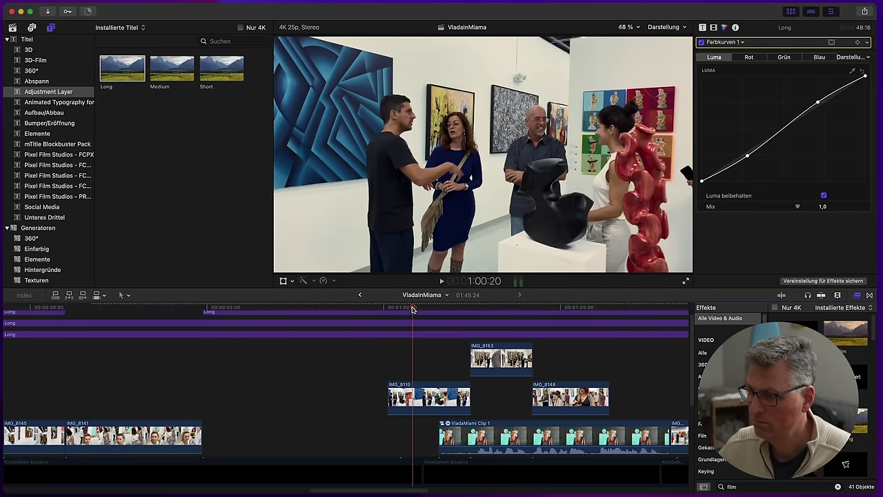
scroll(416, 327, "up", 1)
left_click(419, 333)
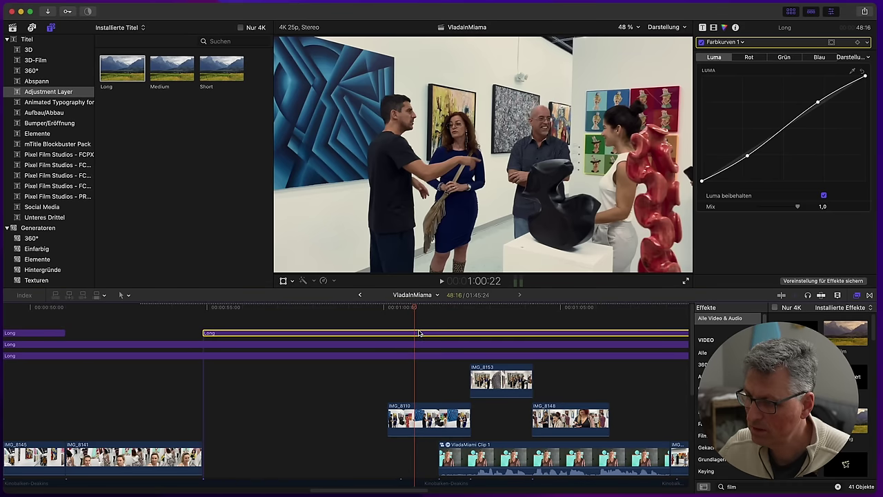
left_click(702, 42)
Toggle Farbkurven 1 repeatedly to compare the look, leaving the curve enabled
left_click(702, 42)
left_click(702, 42)
left_click(702, 42)
left_click(701, 42)
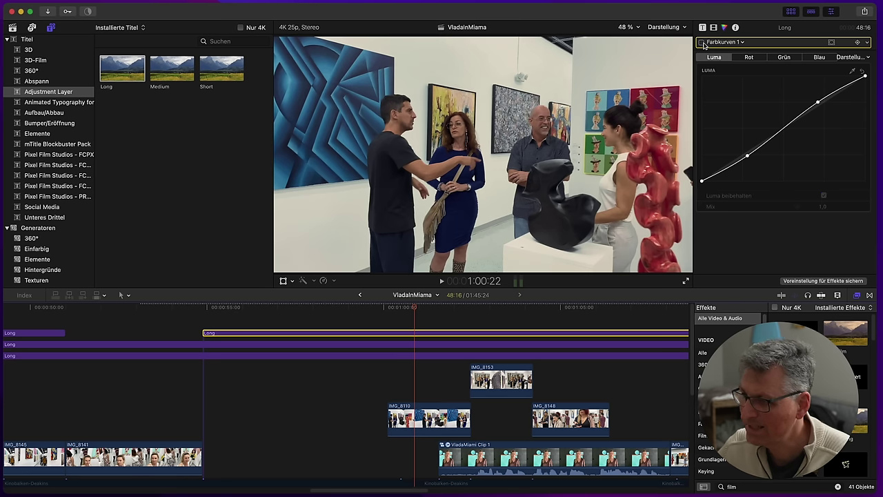
left_click(702, 42)
left_click(701, 42)
left_click(702, 42)
left_click(702, 42)
left_click(702, 42)
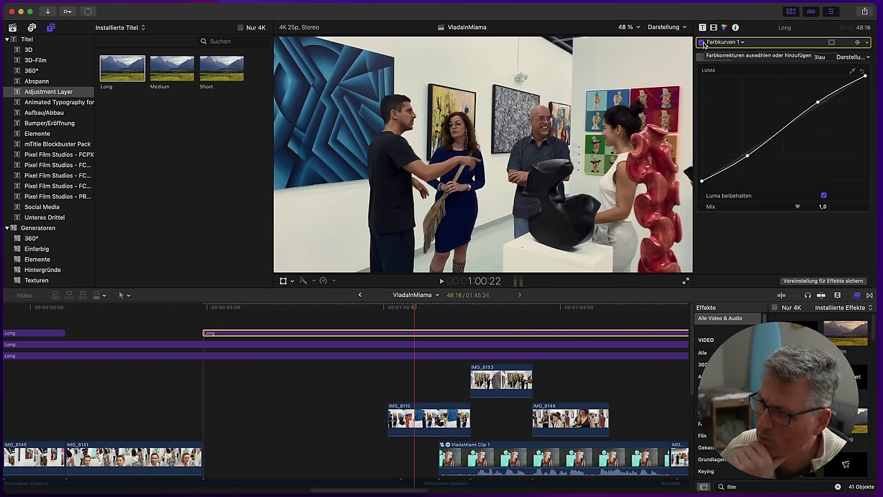
Play forward through the gallery shots
key("space")
key("space")
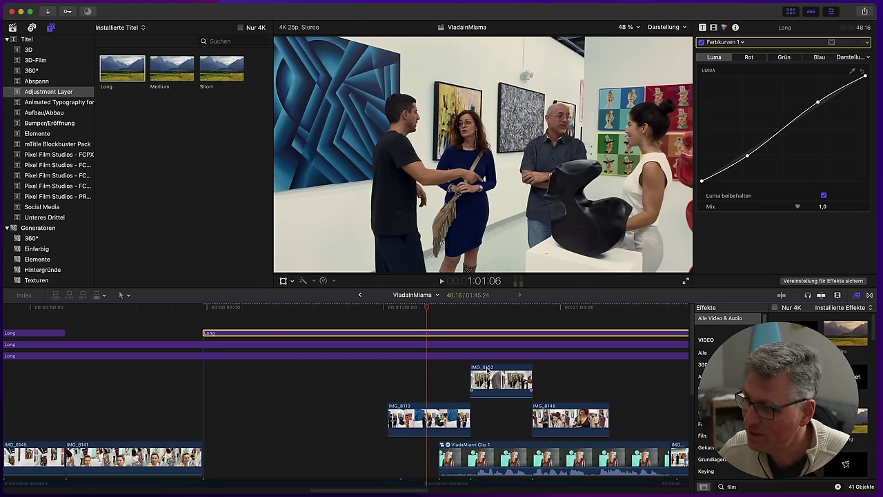
key("space")
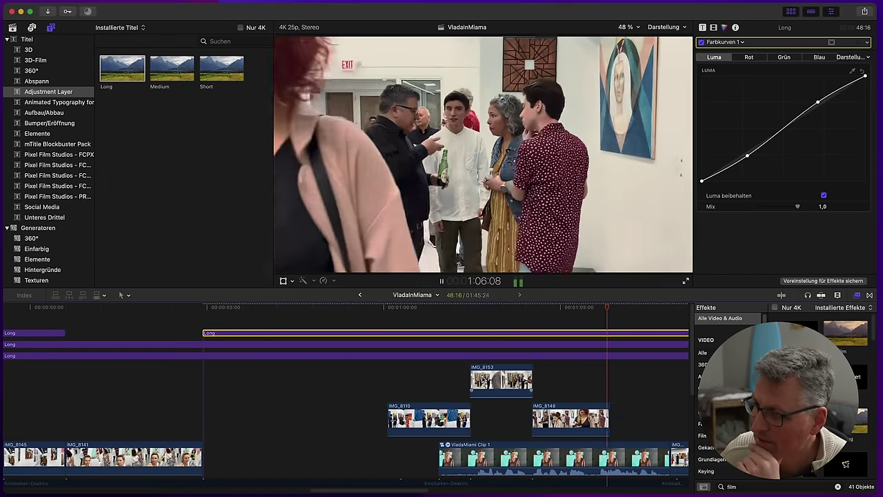
left_click_drag(414, 489, 491, 493)
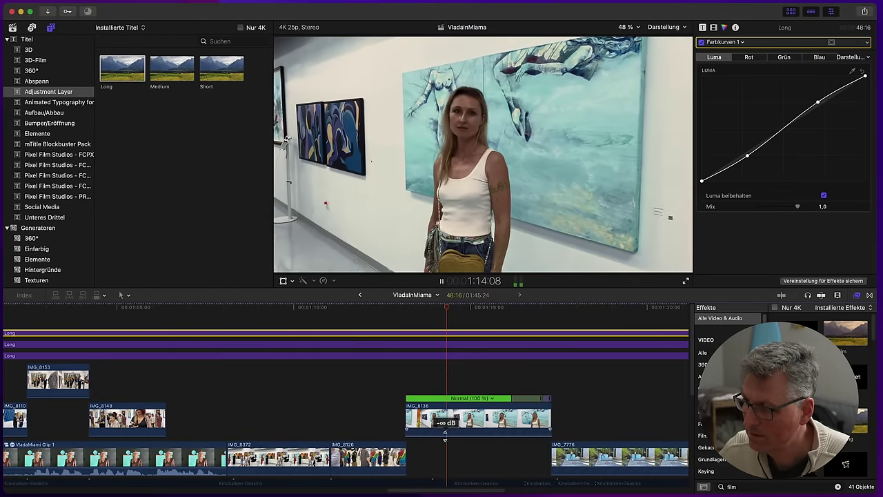
key("space")
Blade the top Long layer at 1:17:07, delete the left part, and trim its start one frame
mouse_move(432, 309)
left_mouse_down()
mouse_move(410, 319)
mouse_move(342, 321)
mouse_move(551, 345)
left_mouse_up()
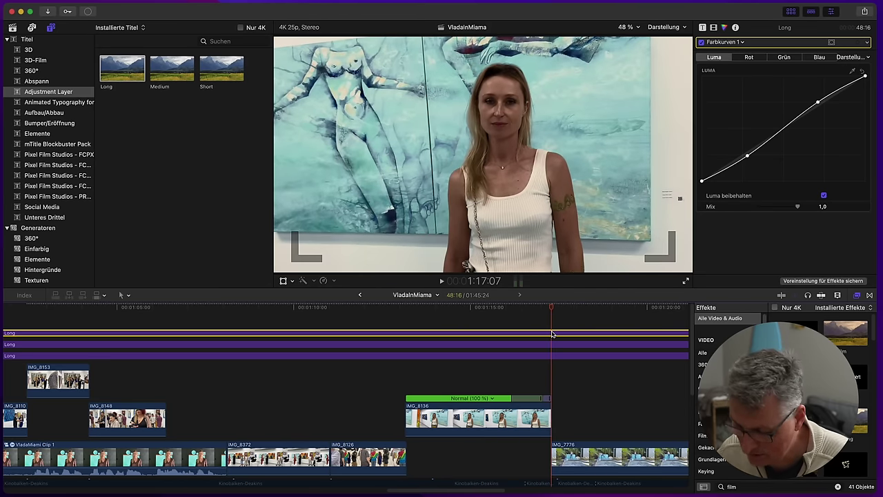
left_click(552, 334)
key("super+b")
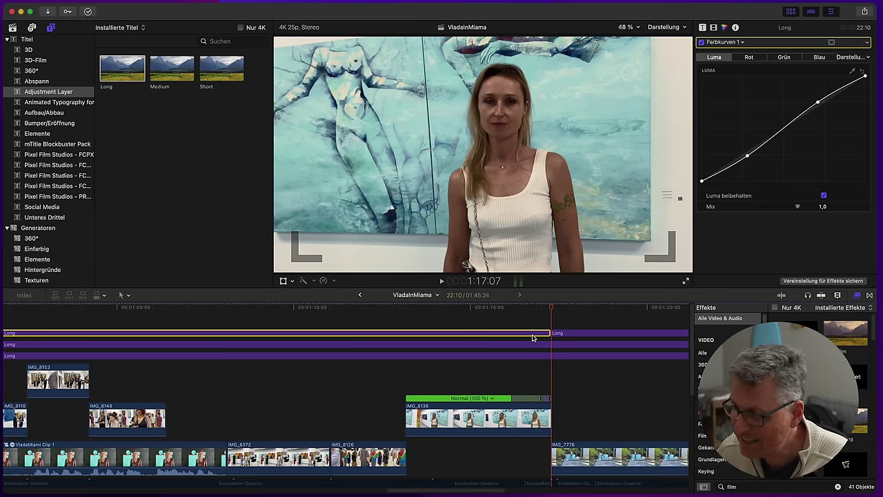
key("Delete")
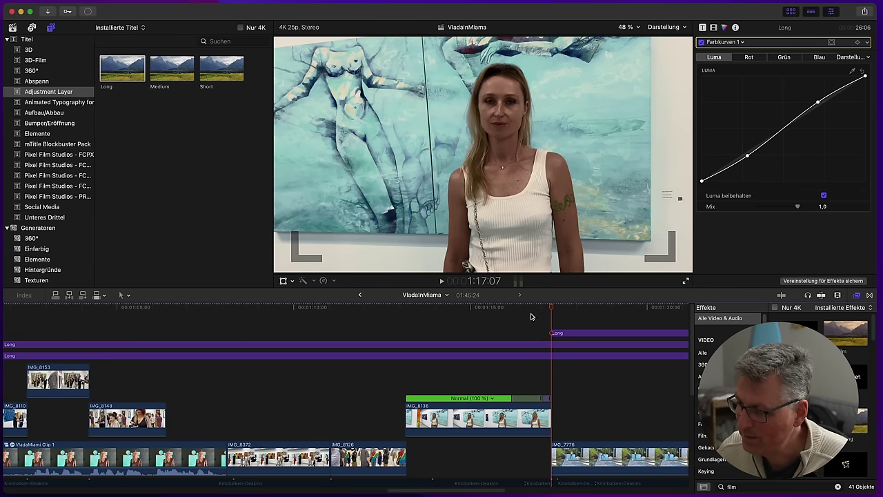
left_click_drag(554, 333, 533, 309)
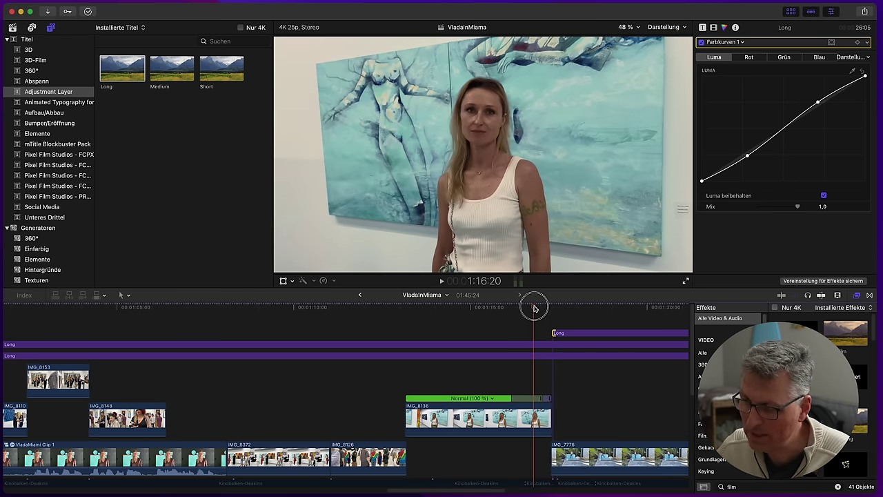
Play and scrub across the Long layer's new start to review the cut
left_click(451, 316)
key("space")
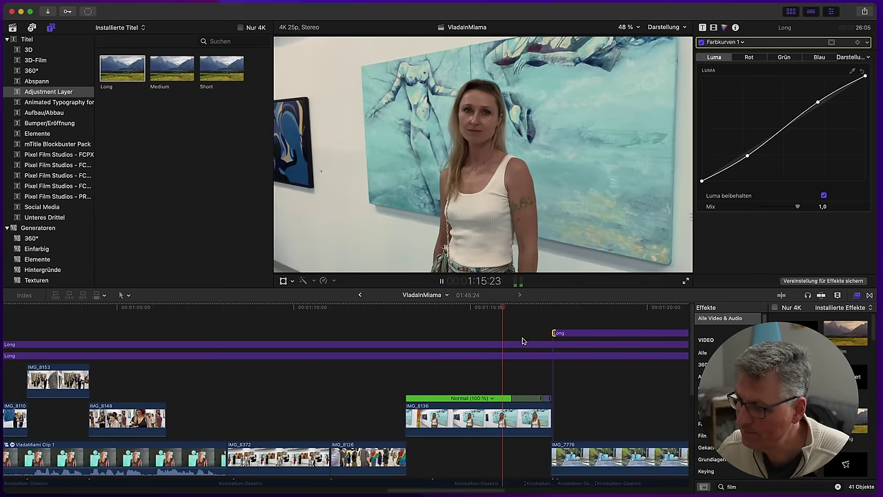
key("space")
left_click(231, 328)
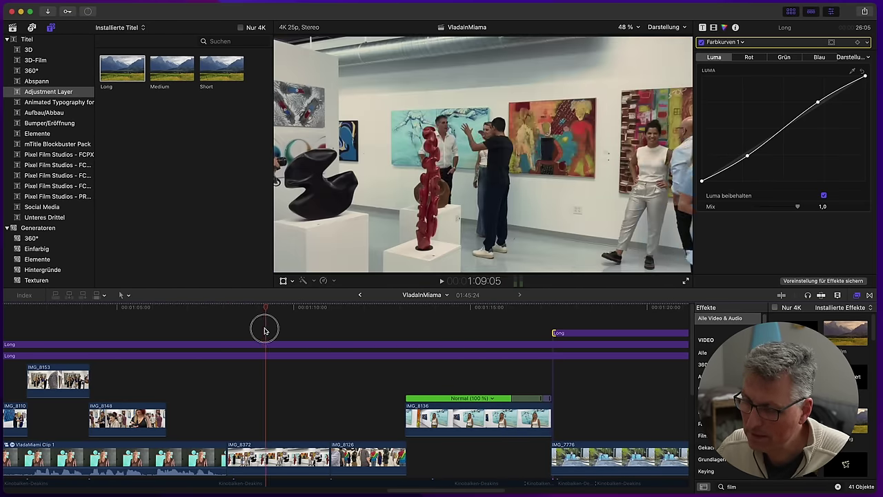
left_click(128, 335)
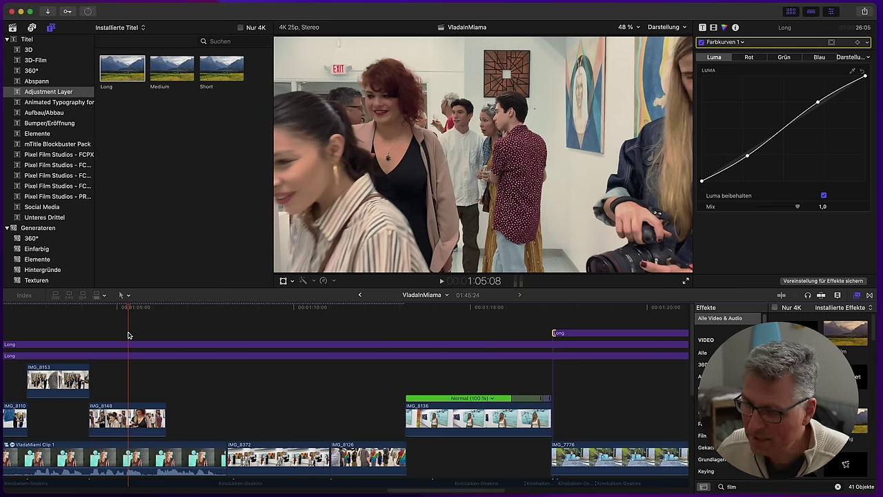
left_click_drag(147, 314, 478, 325)
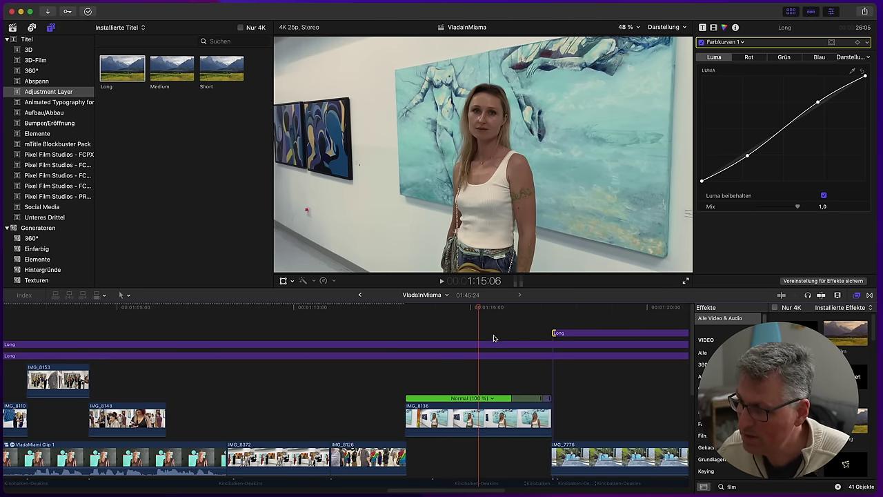
key("space")
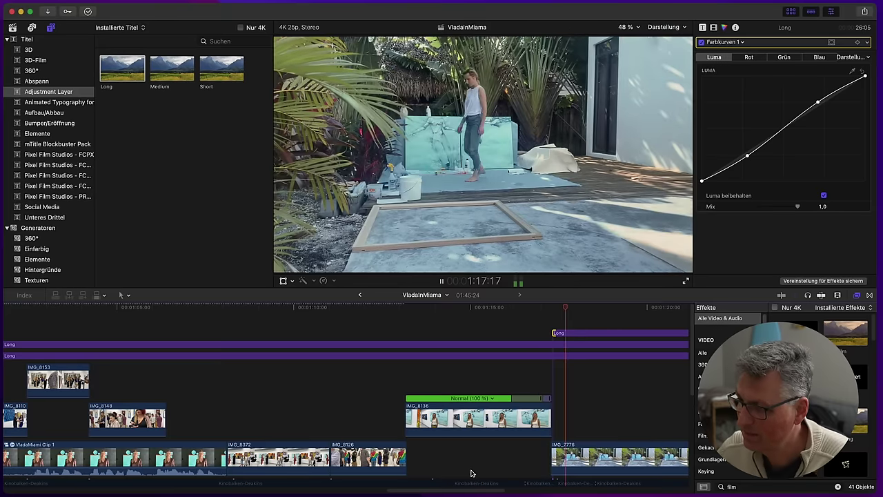
left_click_drag(469, 490, 501, 490)
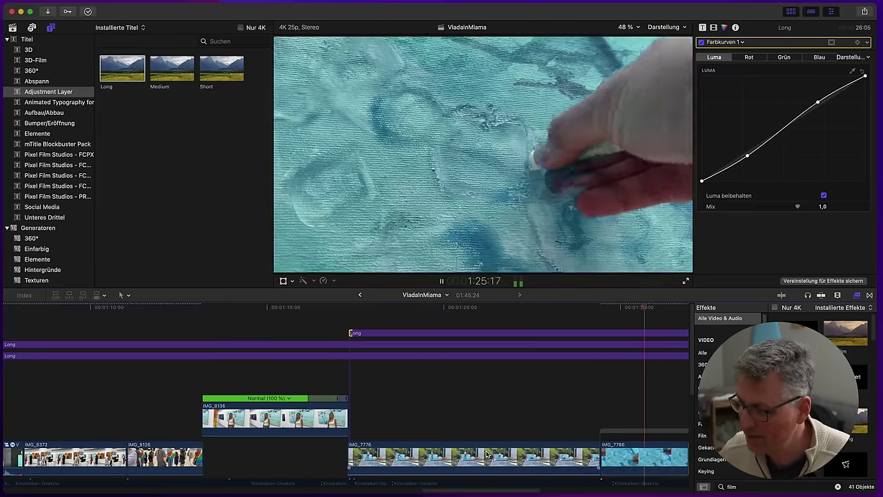
left_click_drag(507, 491, 584, 488)
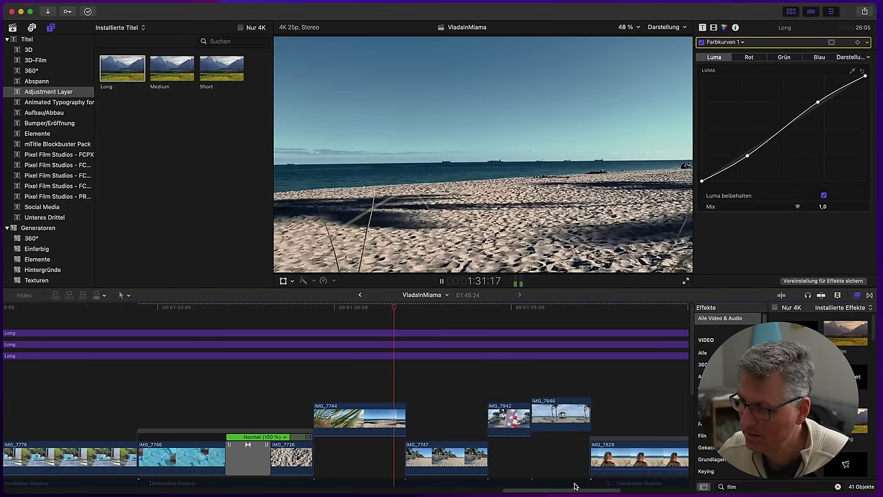
scroll(551, 448, "down", 1)
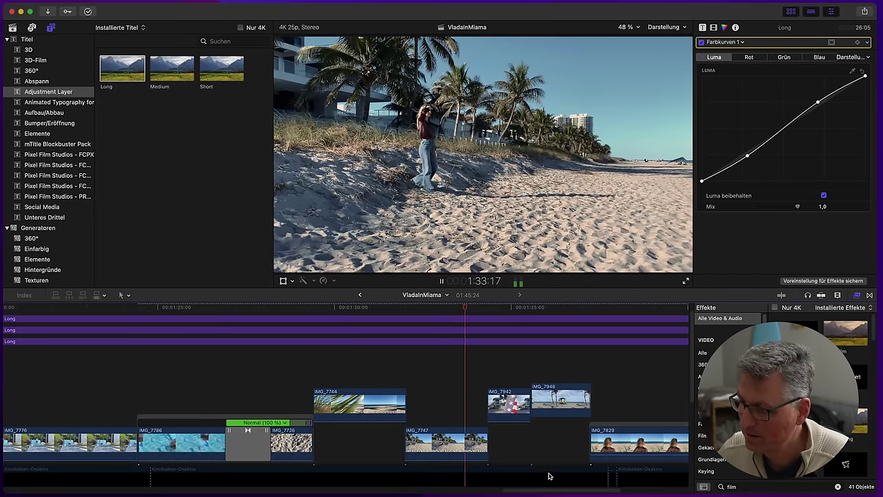
left_click_drag(548, 490, 570, 489)
scroll(491, 419, "down", 6)
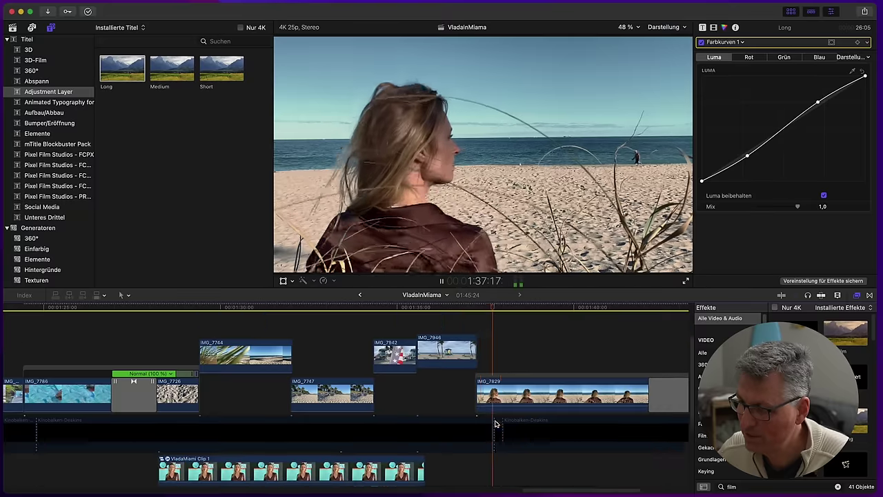
scroll(488, 422, "up", 2)
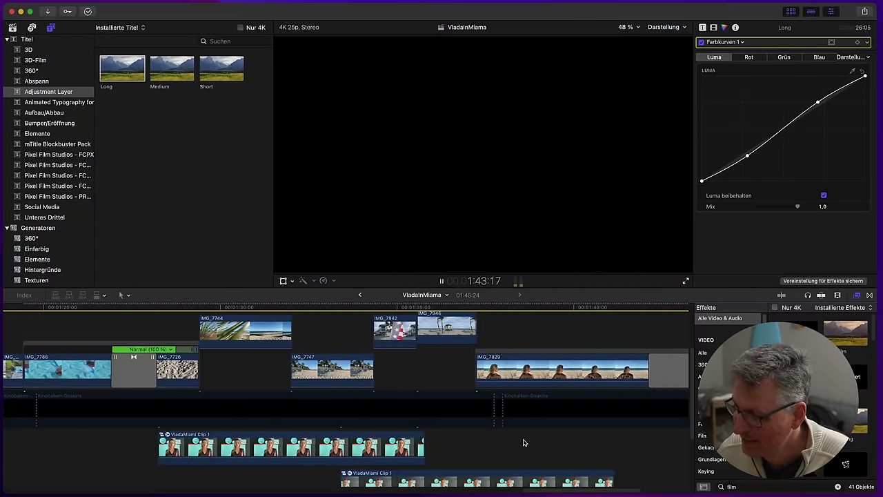
key("space")
scroll(508, 431, "up", 1)
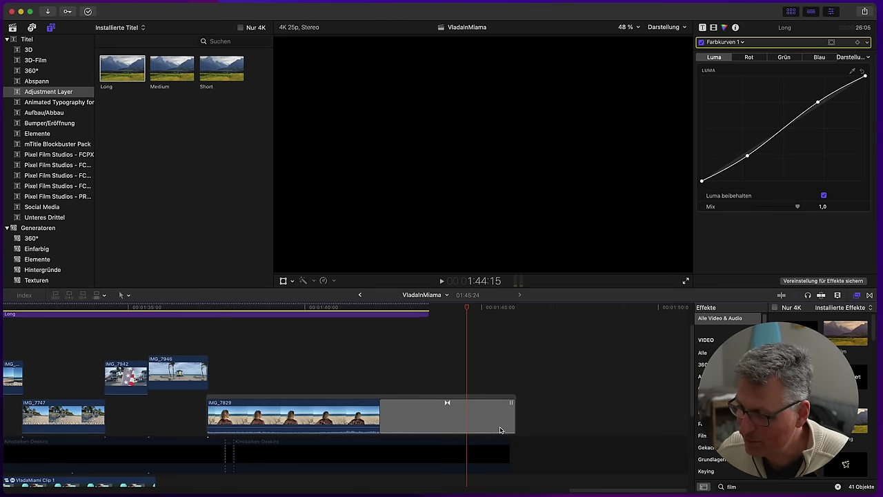
scroll(546, 462, "up", 1)
scroll(571, 483, "left", 20)
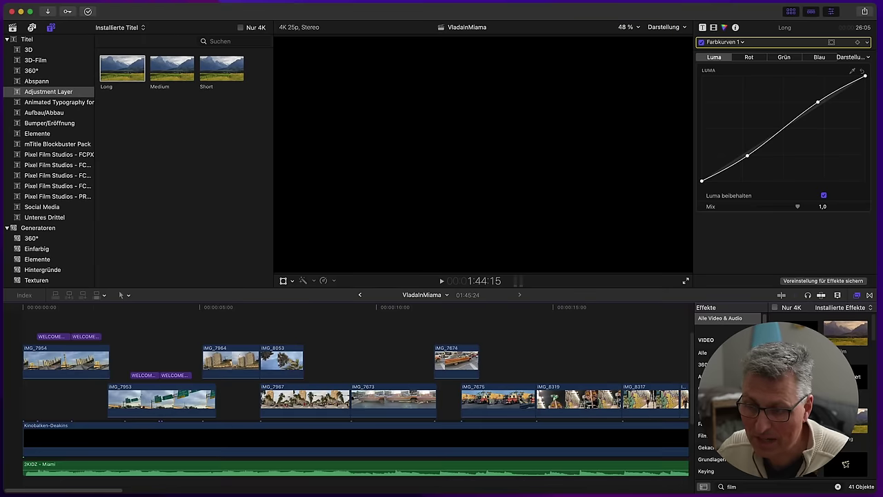
Play the timeline from the start, pausing at the palm tree shot and stopping at the lowrider
left_click(82, 307)
left_click_drag(82, 307, 24, 306)
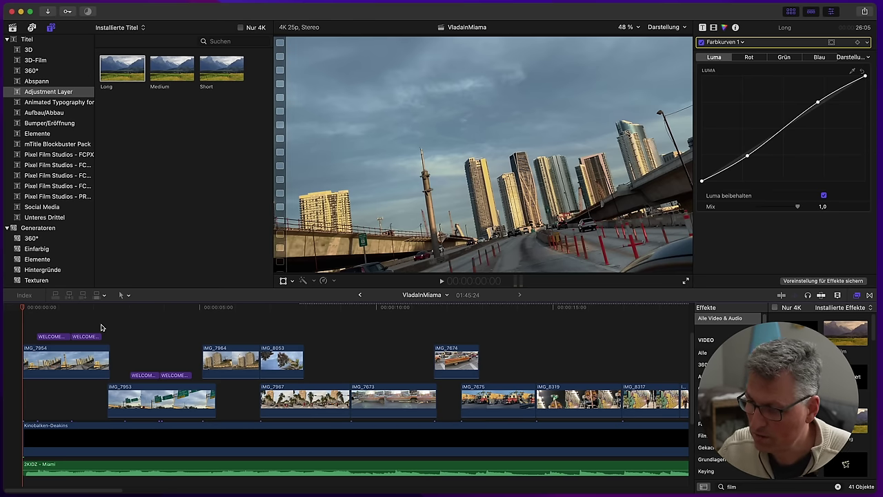
left_click_drag(60, 305, 8, 311)
scroll(66, 328, "down", 2)
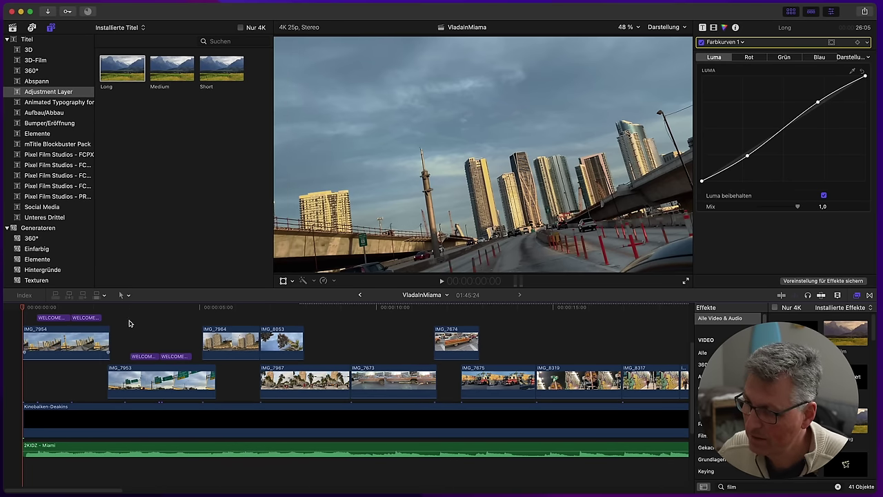
key("space")
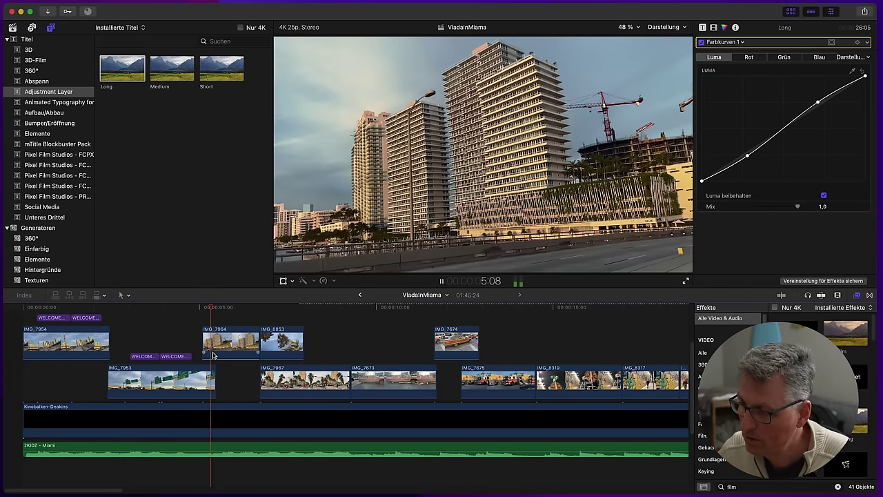
left_click_drag(223, 355, 222, 358)
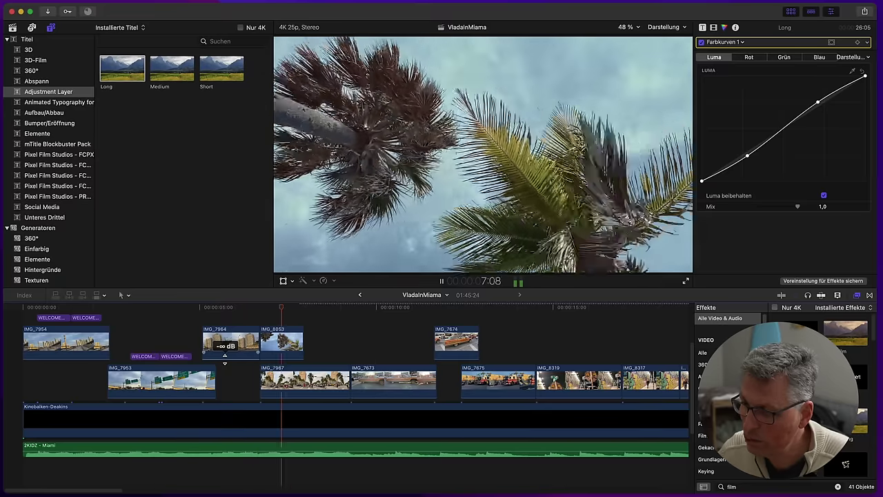
key("space")
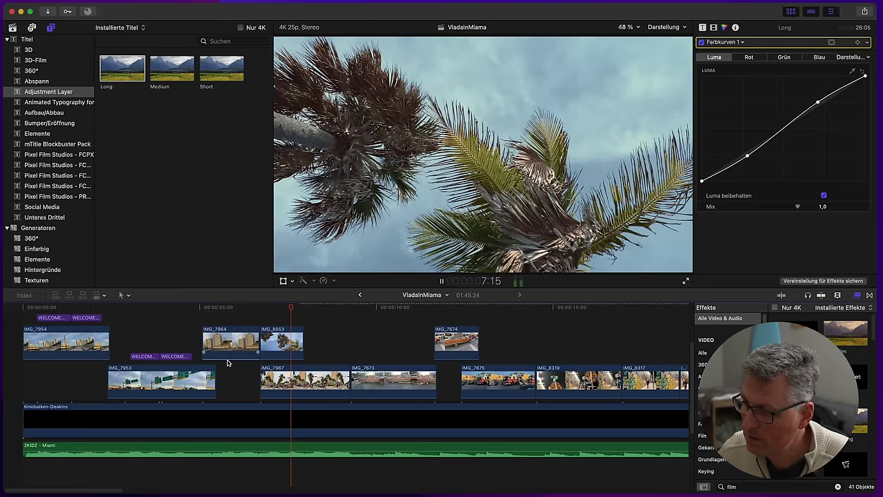
key("space")
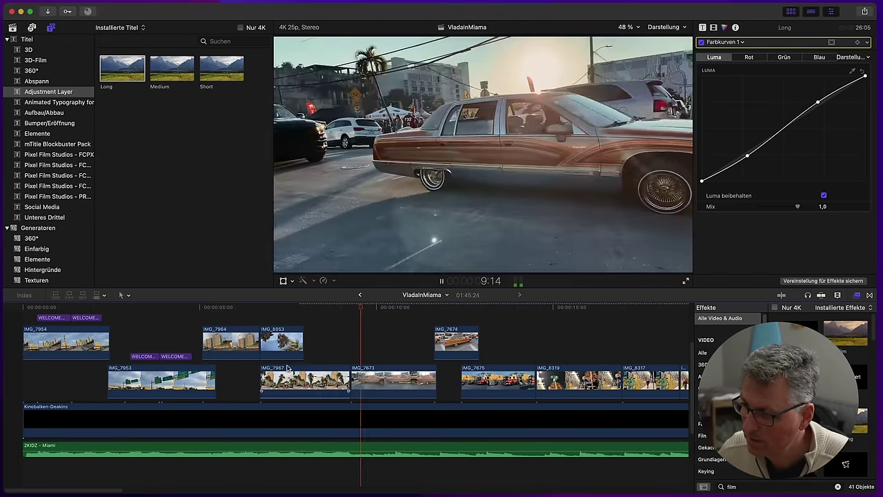
key("space")
Park the playhead on the lowrider car clip and bring up the Soundly window beside Final Cut Pro
left_click(366, 306)
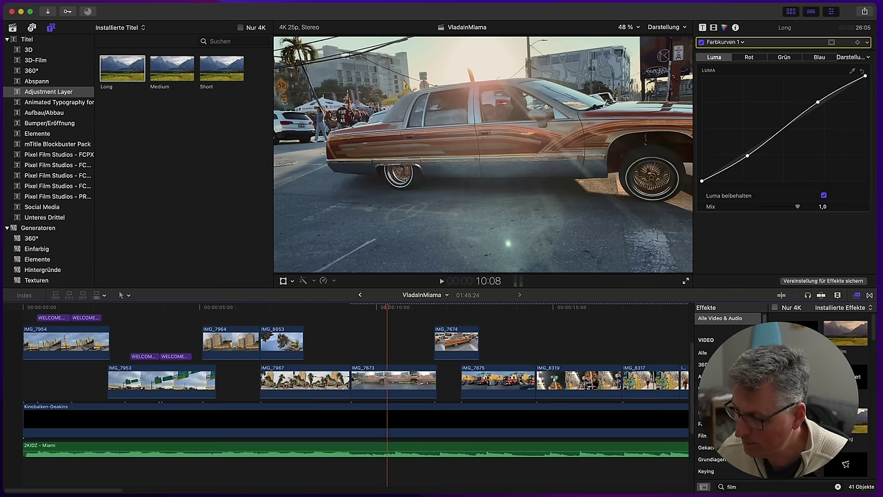
key("super+Tab")
left_click_drag(317, 17, 378, 89)
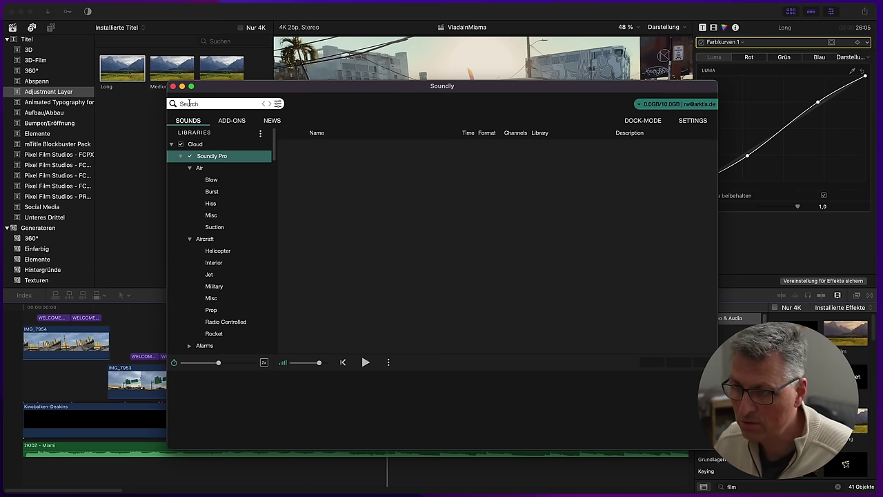
Search Soundly for whoosh and mark a 0.84-second portion of Swish, Fast Digital, Scifi
type("whoosh")
key("Return")
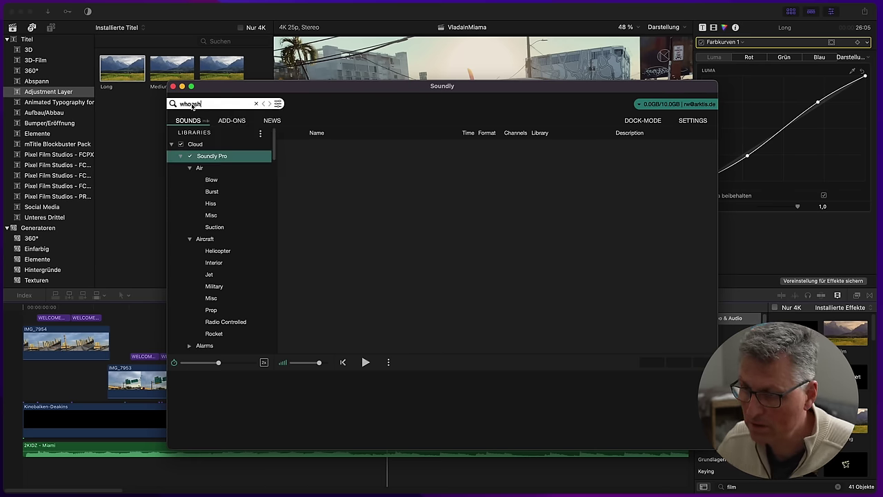
left_click(296, 195)
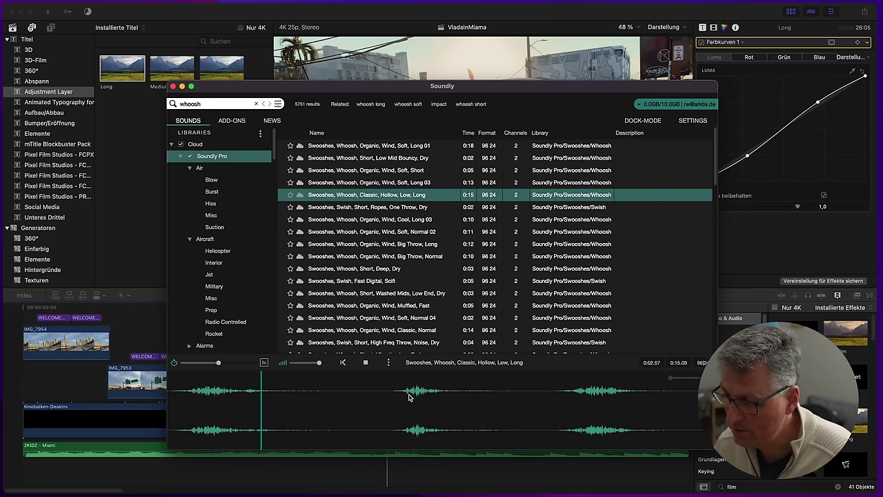
key("Down")
key("Down")
key("Down")
key("Down")
key("Down")
key("Down")
key("Down")
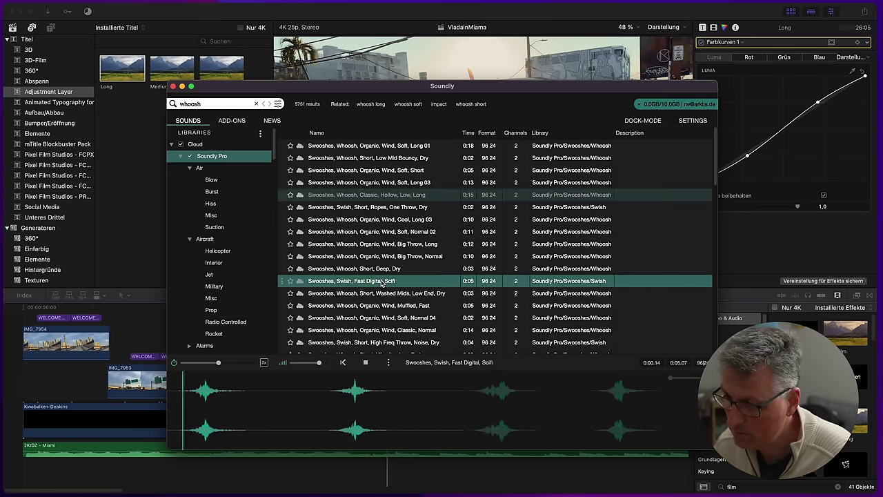
key("space")
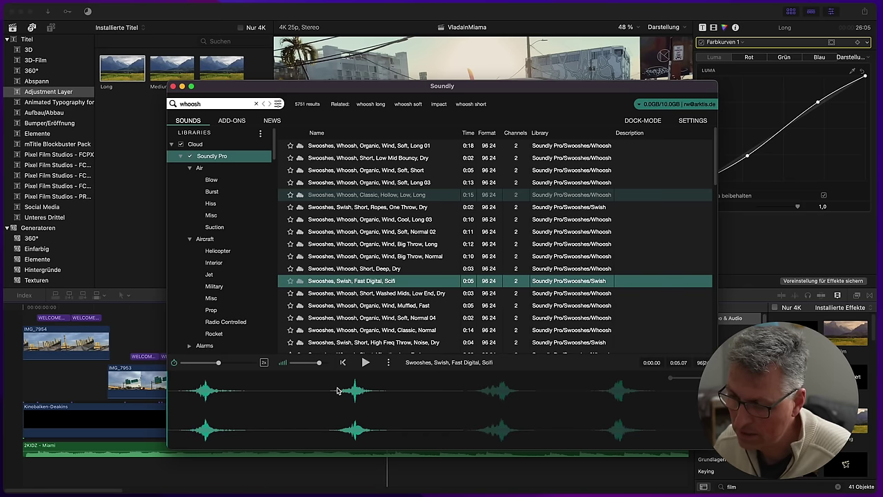
left_click_drag(317, 399, 355, 432)
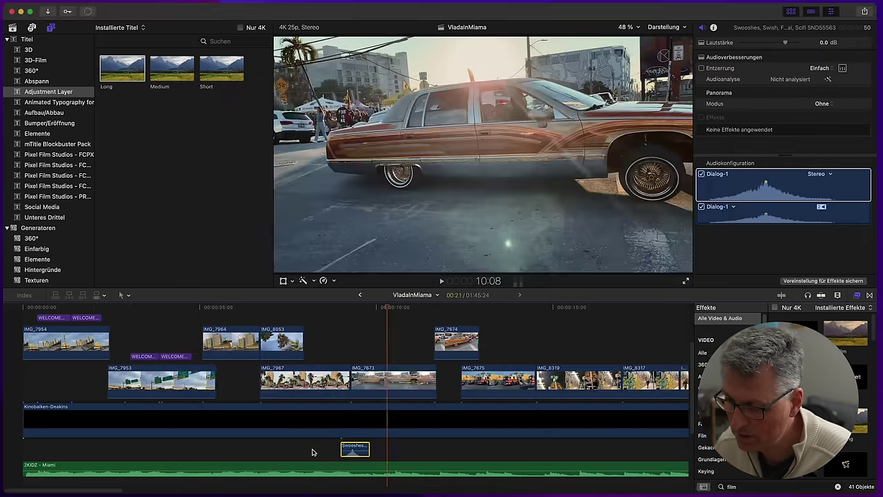
Listen to the Swooshes clip, delete it from the timeline, and switch back to Soundly
left_click(322, 447)
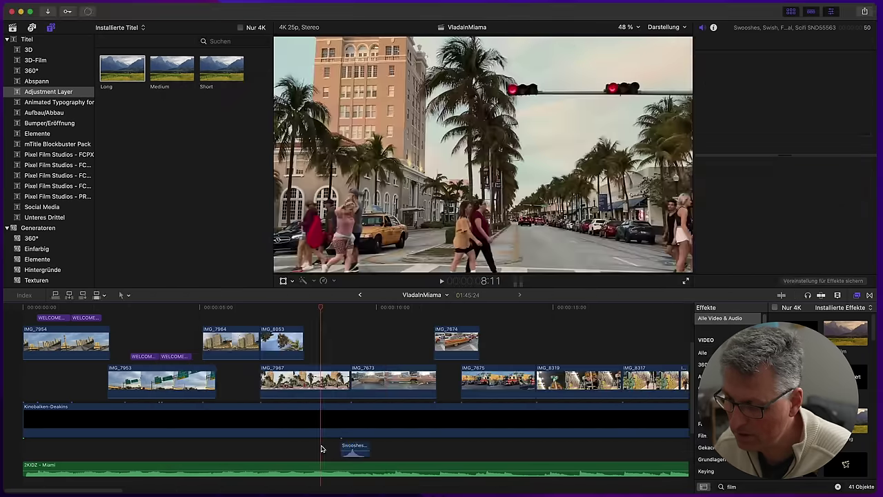
key("space")
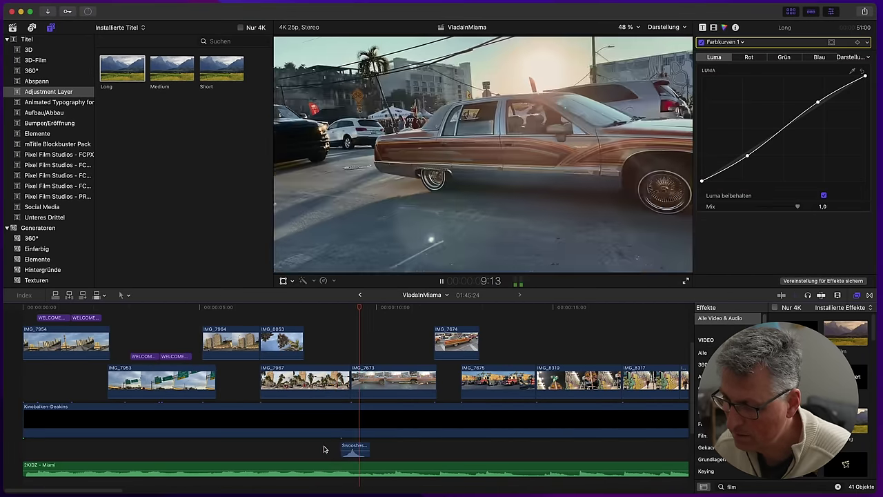
key("space")
left_click(354, 447)
key("Delete")
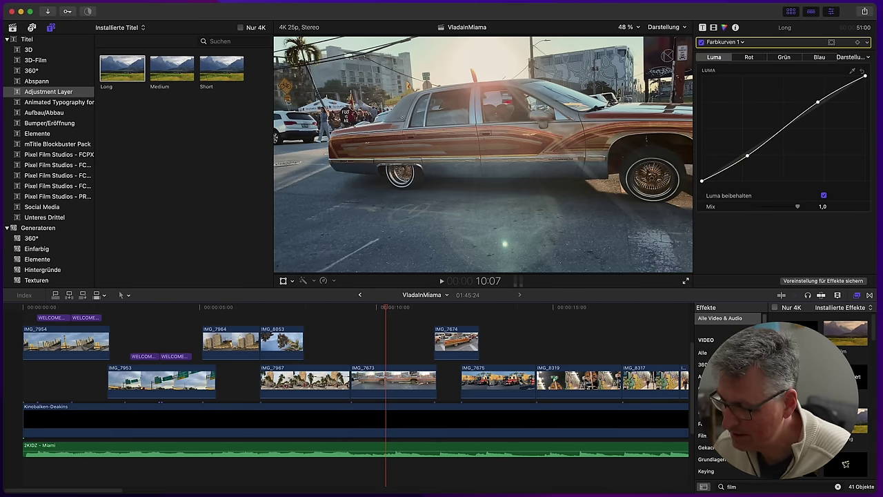
key("alt+space")
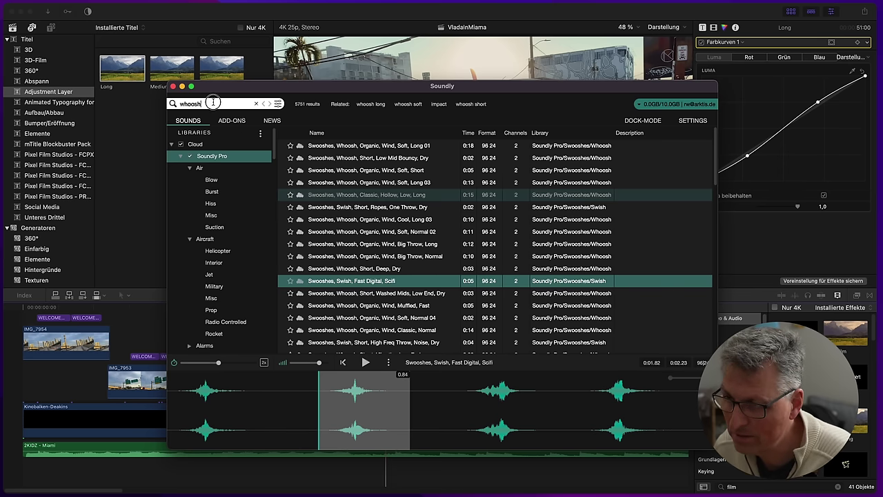
Search Soundly for car and audition the Tesla pass-bys, car door and Lada Samara driving sounds
type("car")
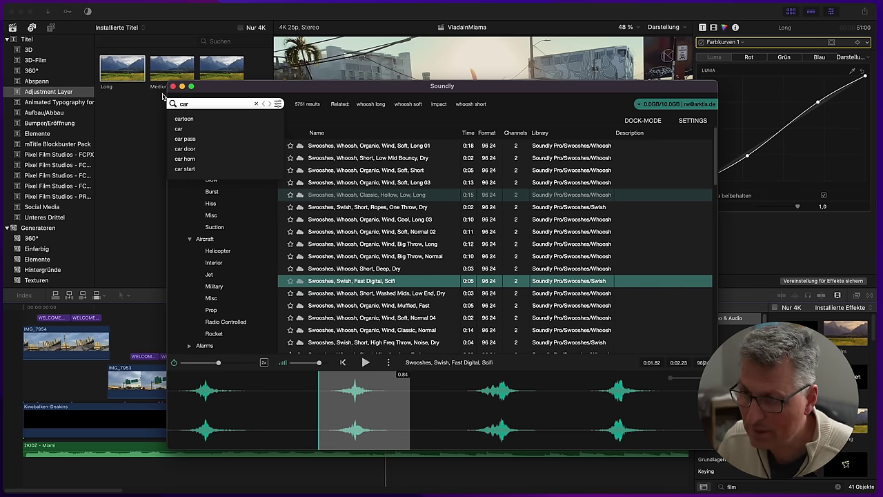
key("Return")
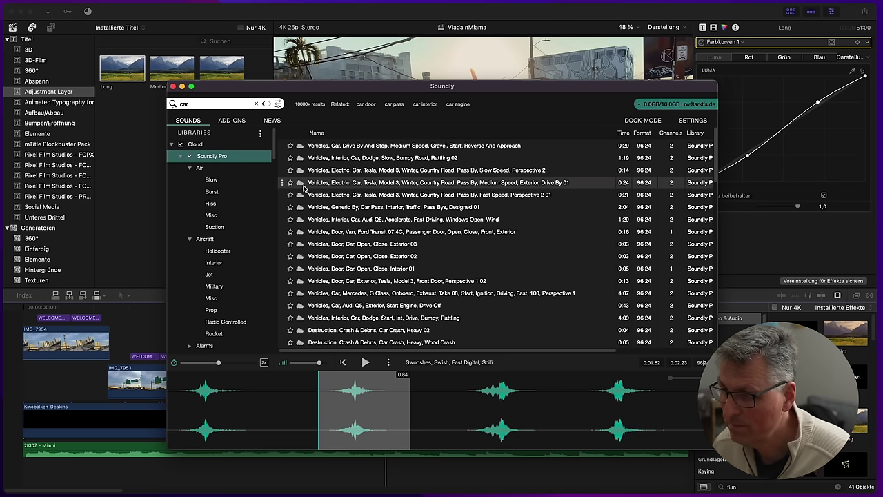
left_click(358, 196)
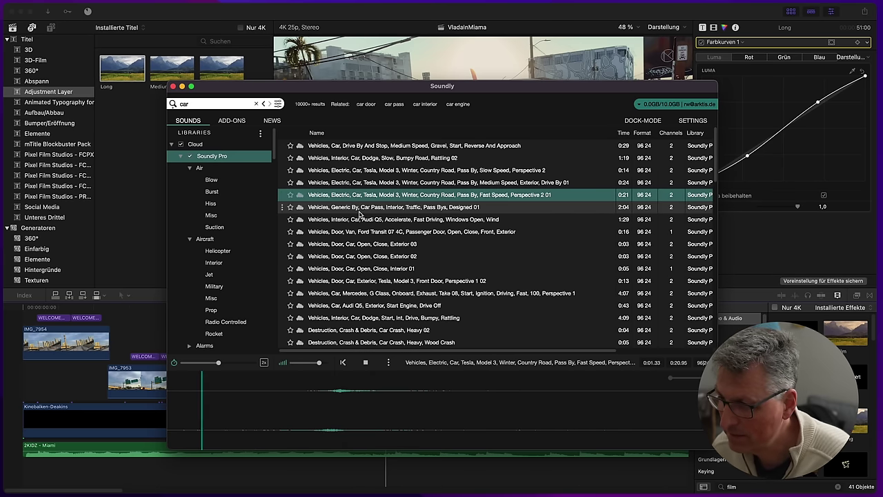
left_click(357, 268)
scroll(355, 272, "down", 3)
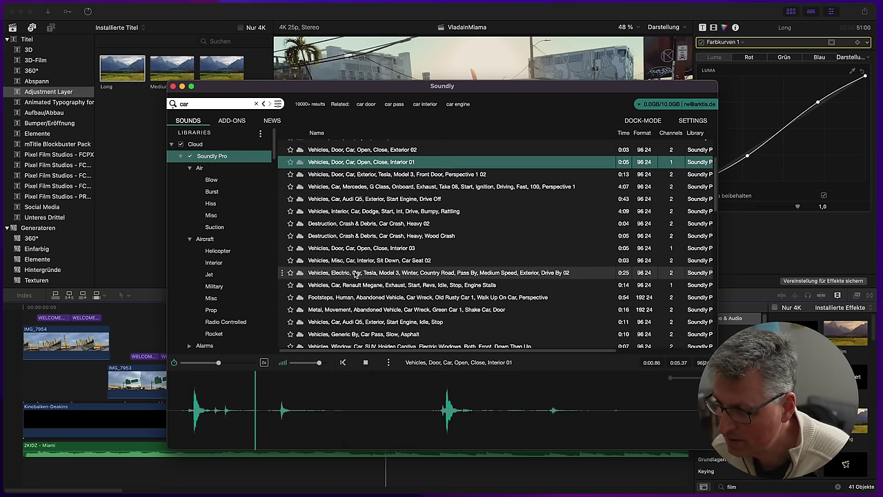
left_click(355, 274)
scroll(359, 259, "down", 6)
scroll(360, 255, "down", 10)
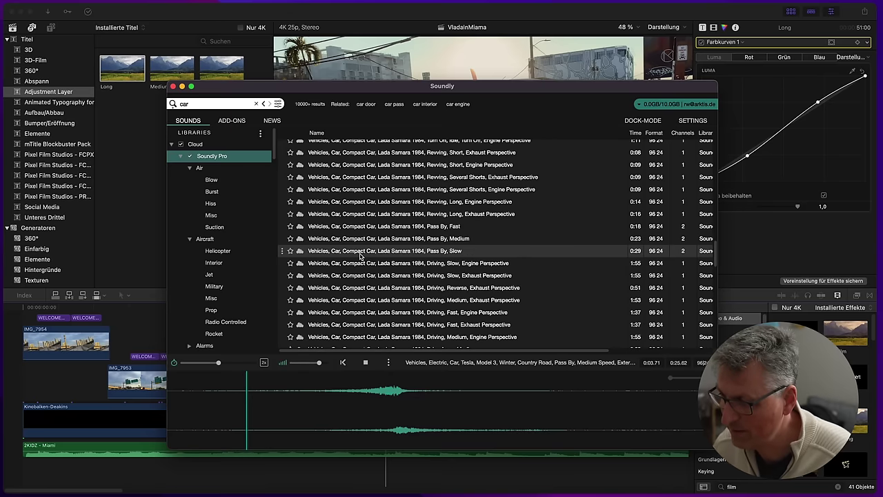
left_click(363, 264)
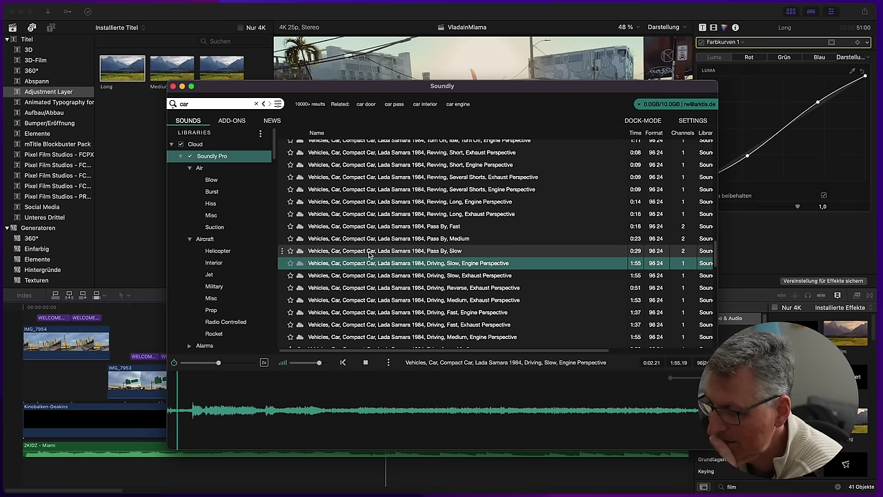
Audition more engine and driving sounds, then mark the first 1.44 seconds of the Audi Q5 horn
left_click(381, 207)
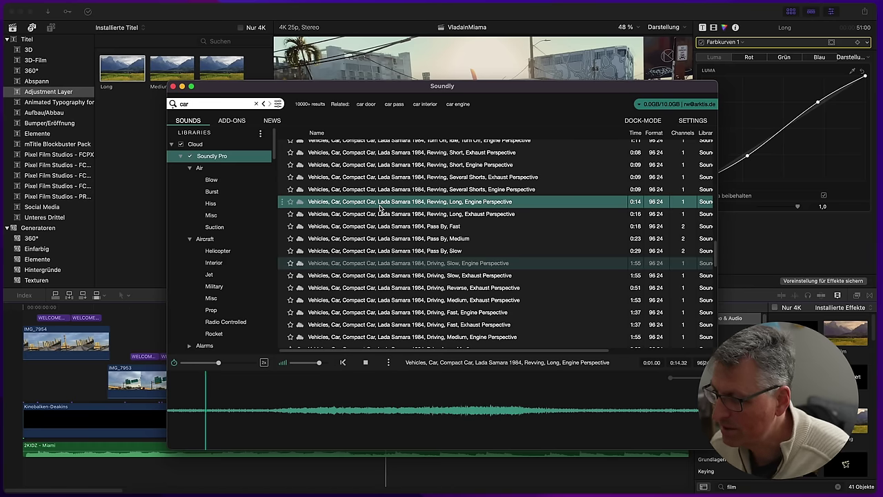
left_click(417, 301)
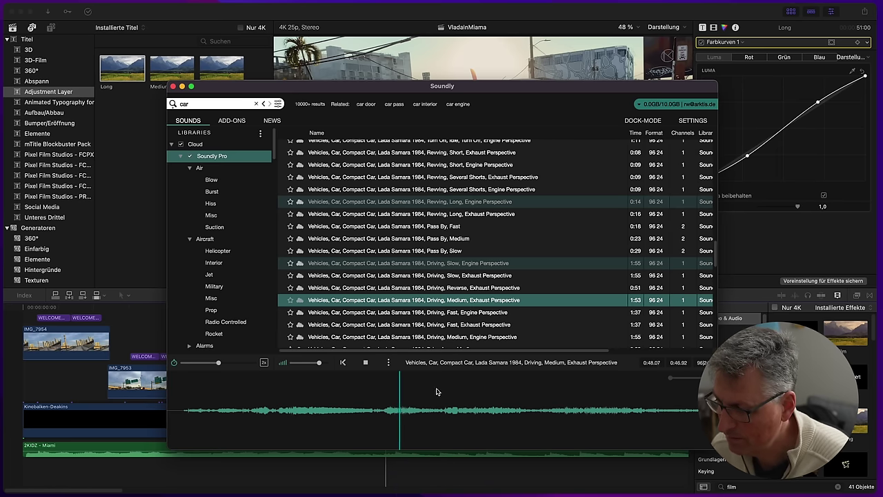
left_click(450, 337)
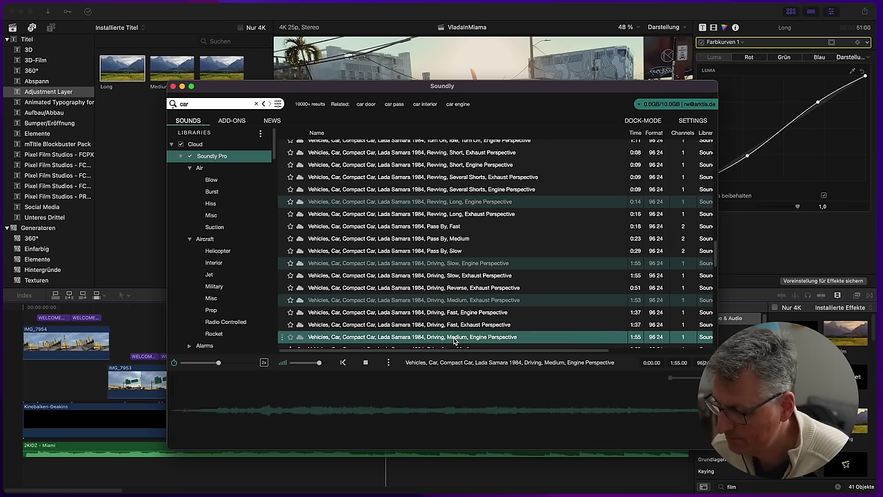
scroll(428, 279, "down", 8)
left_click(428, 276)
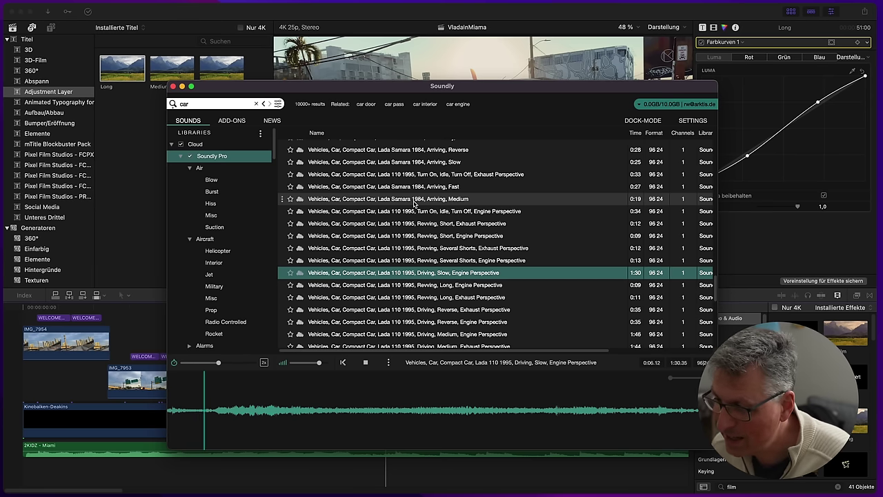
scroll(414, 203, "down", 6)
left_click(408, 279)
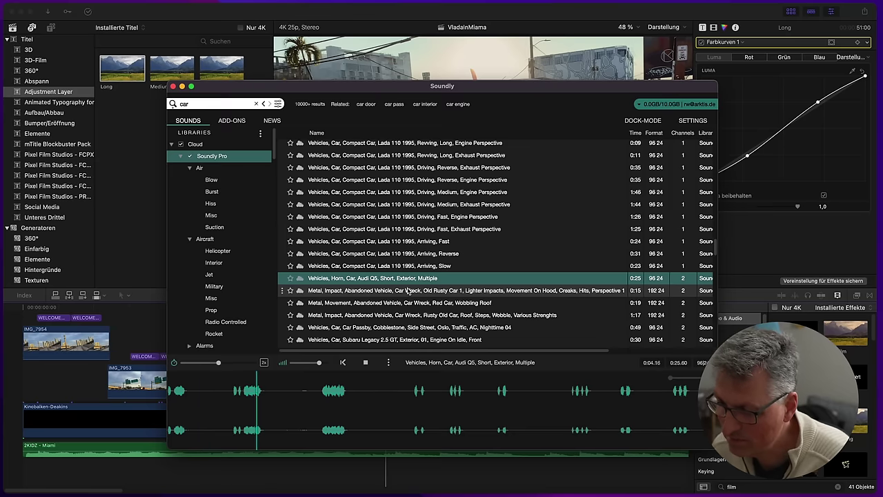
key("space")
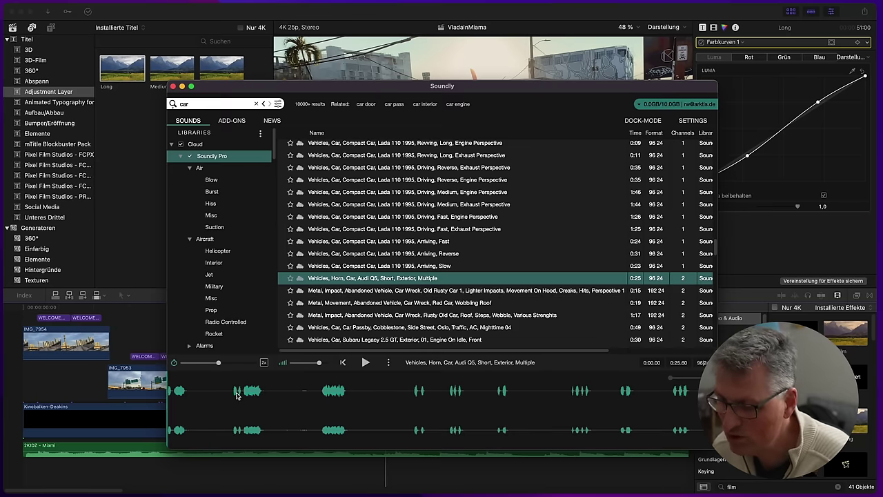
left_click_drag(198, 400, 327, 449)
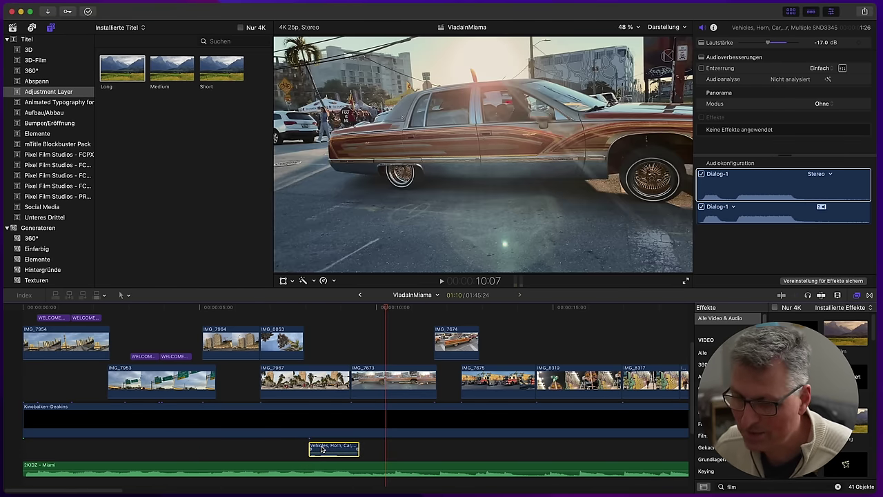
Nudge the Vehicles, Horn, Car clip slightly right to match the lowrider, then return to Soundly
left_click(300, 448)
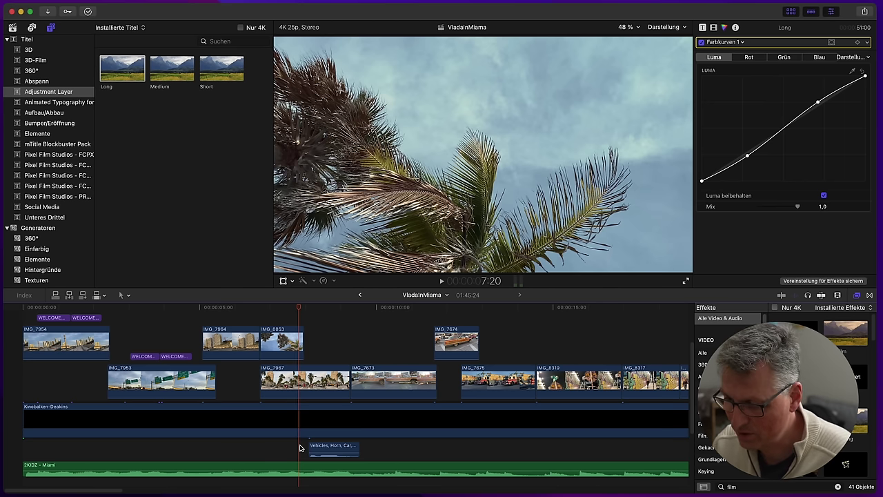
key("space")
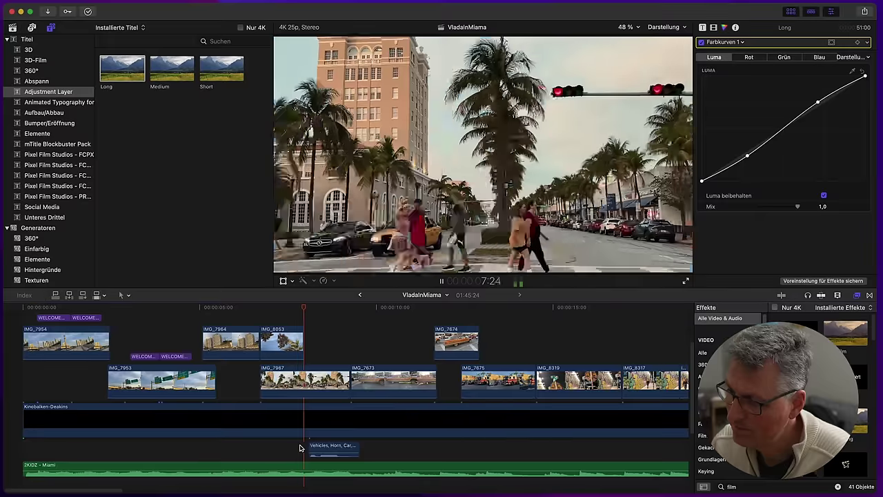
key("space")
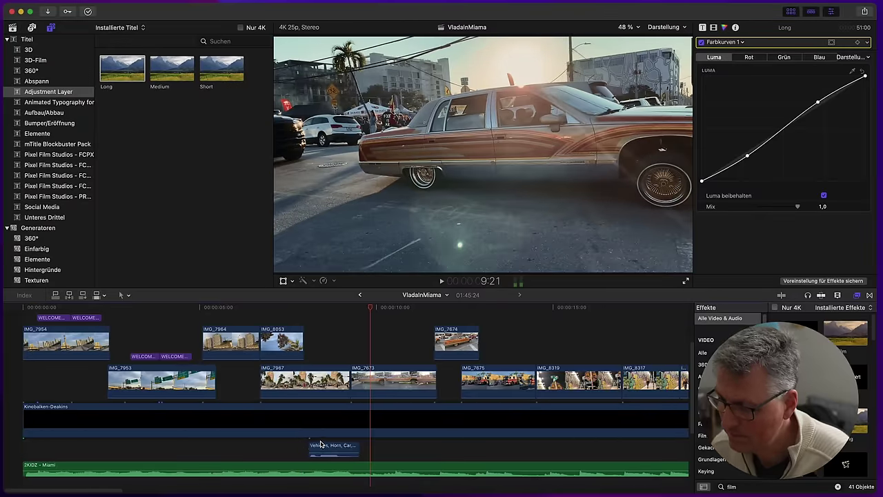
left_click_drag(325, 446, 340, 447)
key("space")
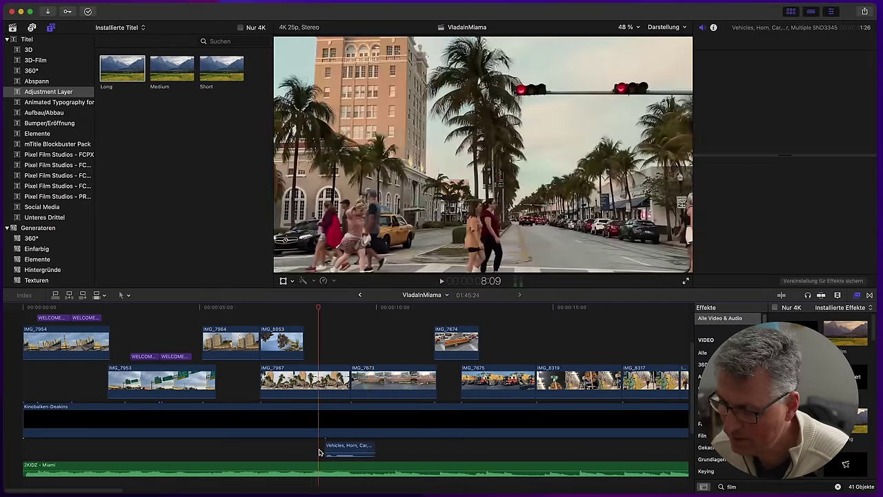
left_click(322, 452)
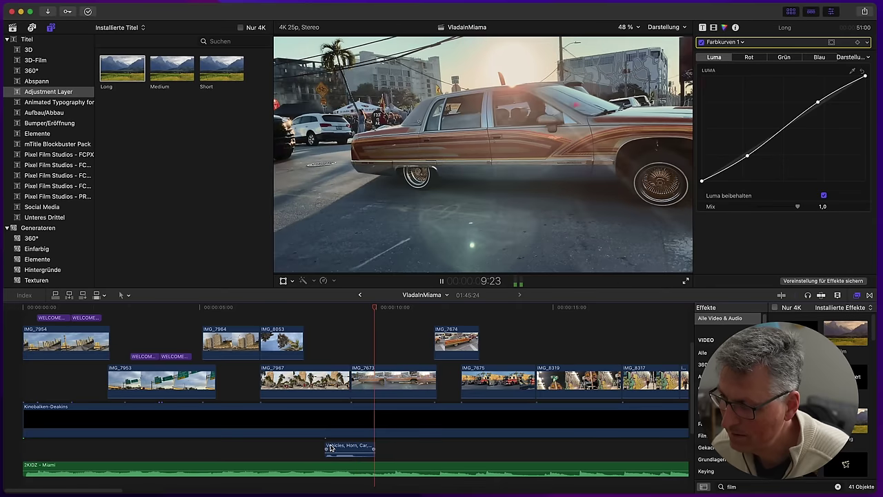
key("space")
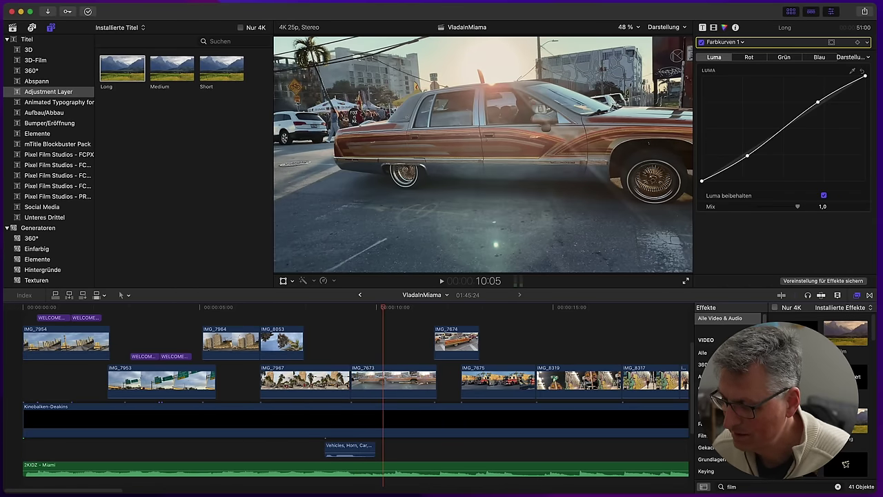
key("super+Tab")
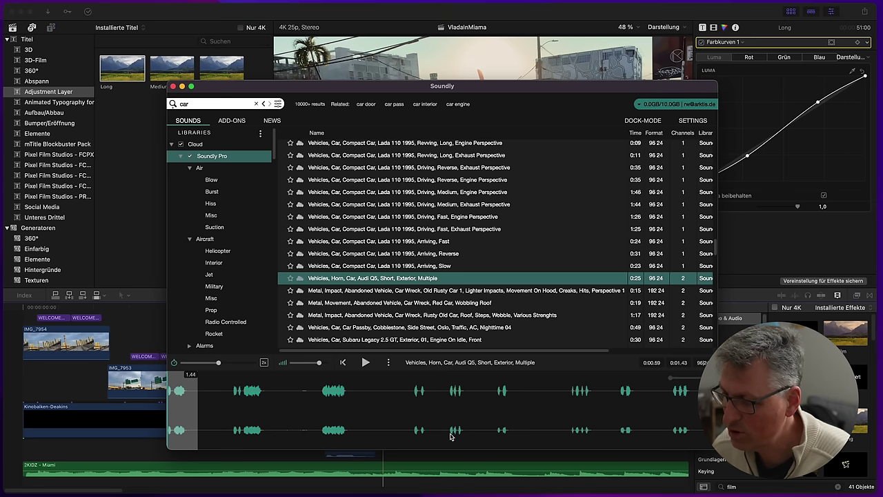
Search Soundly for 'whoosh' and preview the soft organic wind whooshes, choosing Normal 02
left_click(414, 254)
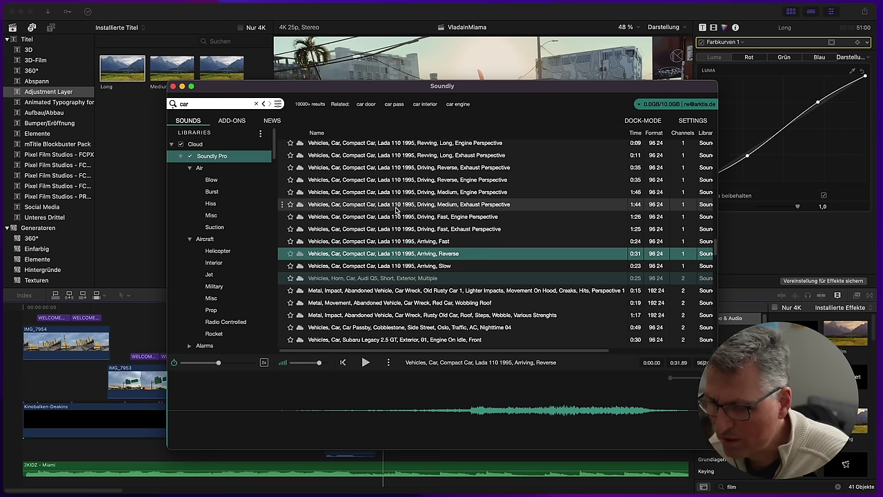
scroll(368, 205, "up", 5)
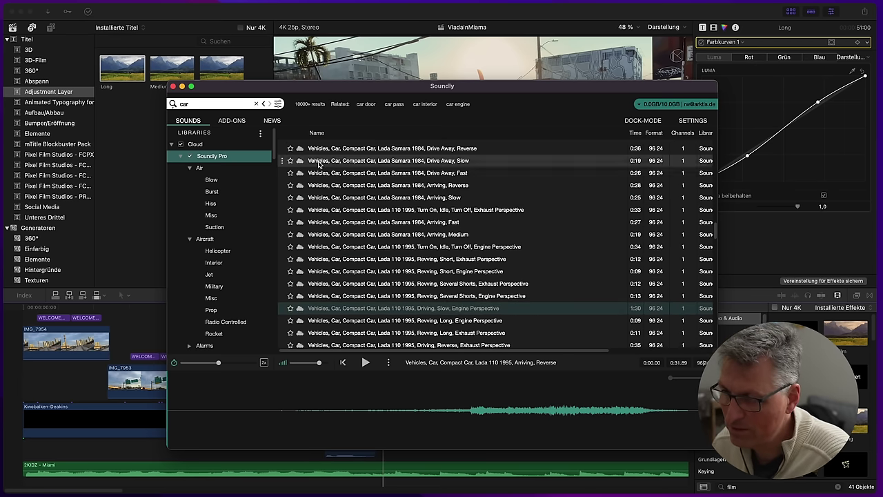
type("whoo")
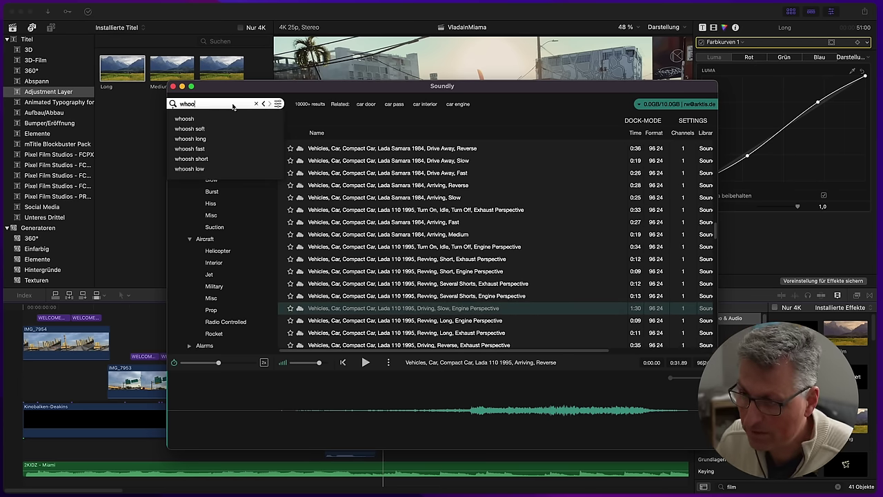
type("sh")
key("Return")
left_click(357, 184)
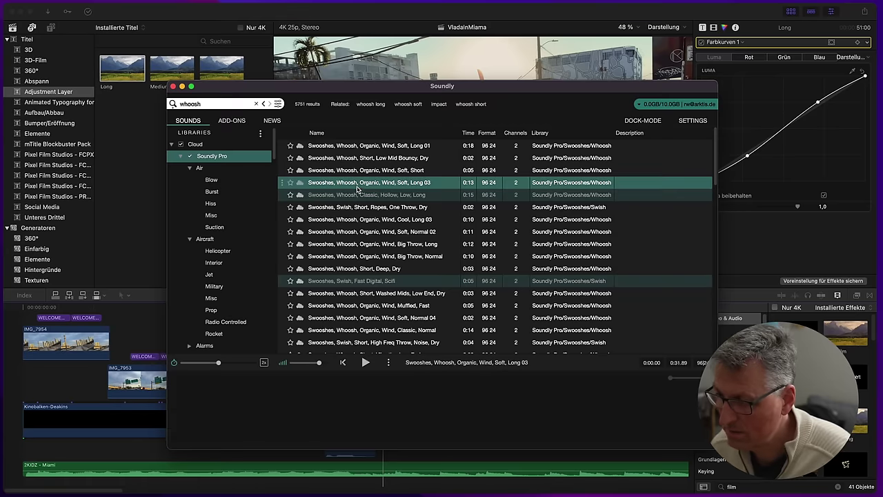
left_click(390, 232)
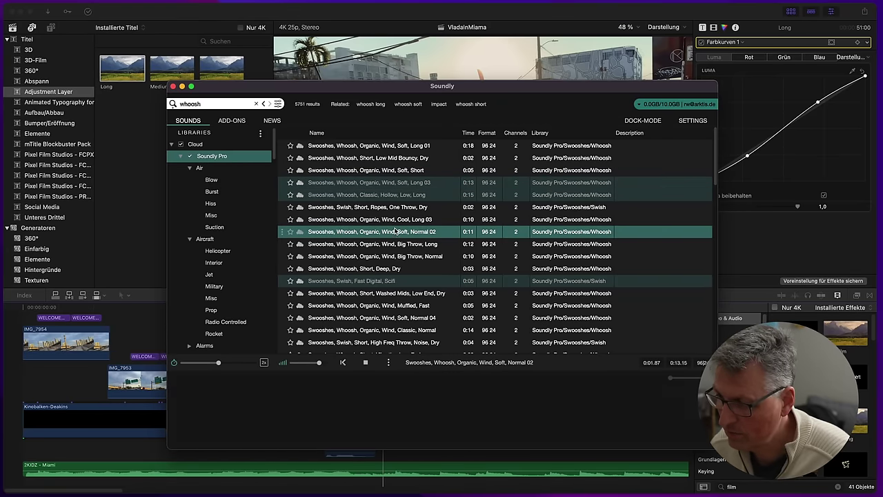
Mark a 2.19 s section of the Normal 02 whoosh and drag it onto the timeline
left_click_drag(271, 397, 562, 455)
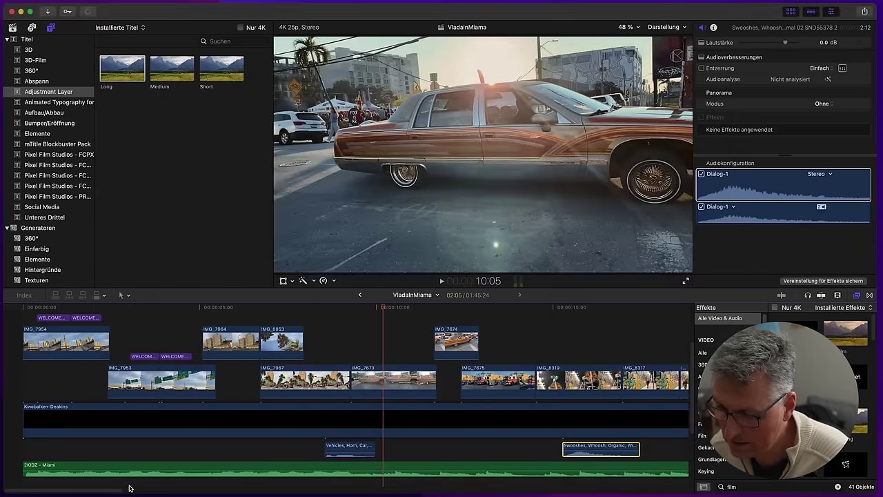
left_click_drag(114, 490, 187, 488)
left_click_drag(199, 448, 280, 467)
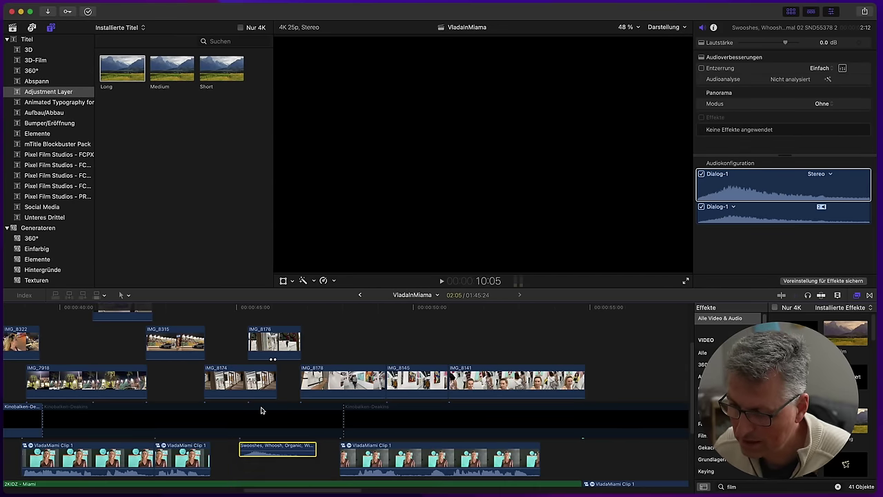
Move the whoosh clip under the door-opening shot and play it
left_click(337, 309)
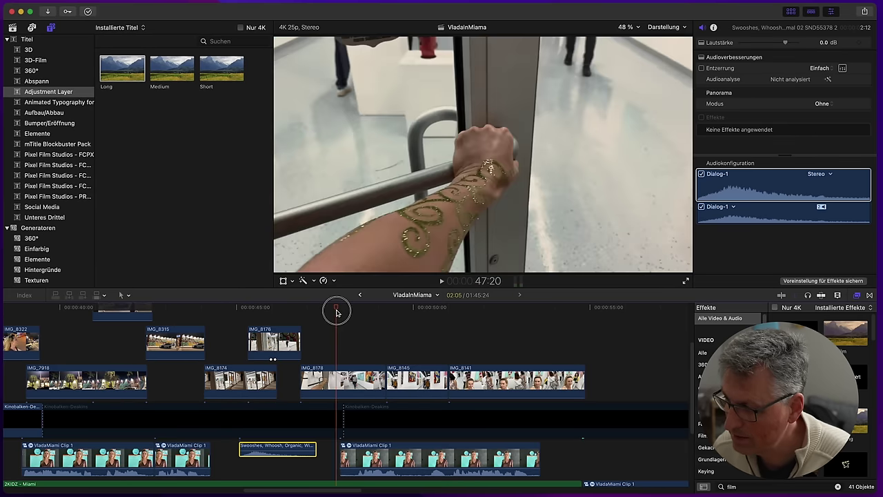
left_click_drag(286, 445, 357, 454)
scroll(358, 454, "down", 3)
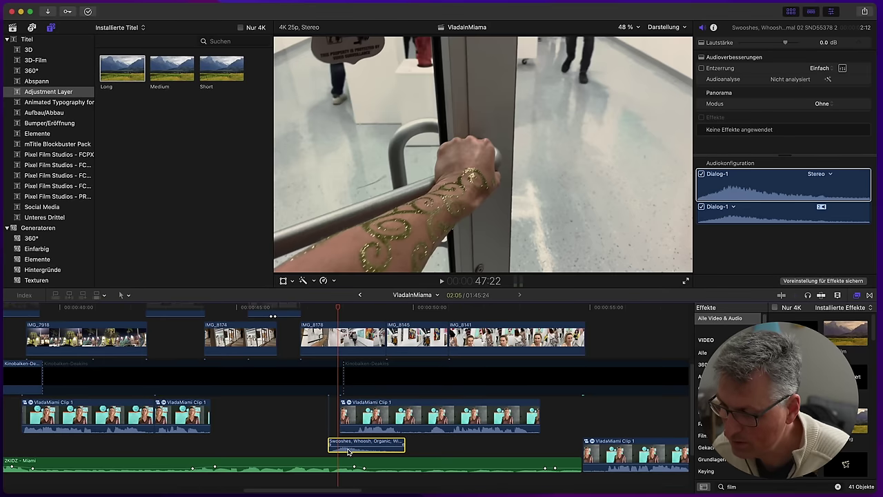
key("space")
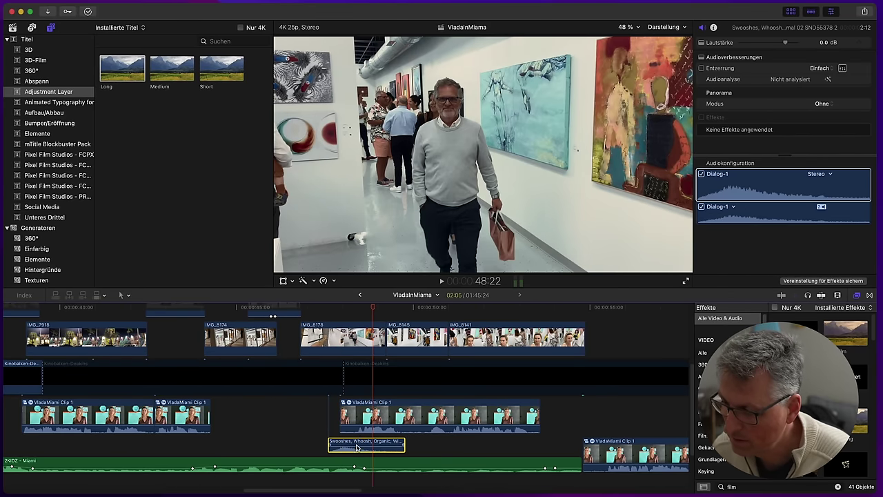
Lower the whoosh volume to -7 dB and play back the result
left_click_drag(356, 447, 331, 438)
left_click(331, 438)
key("space")
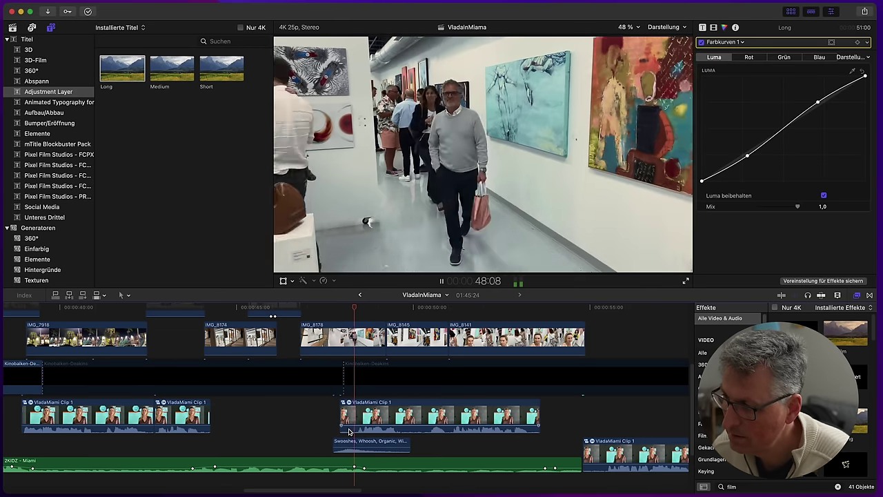
left_click(334, 422)
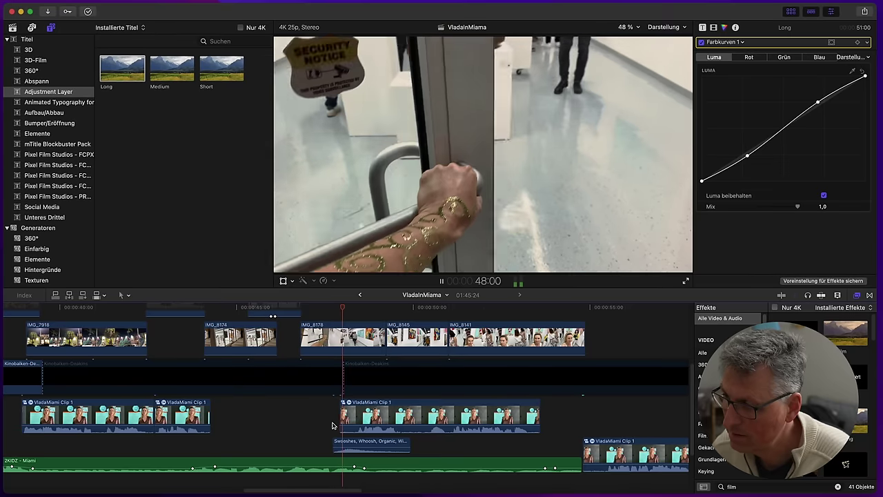
key("space")
Replay the door transition from just before the door shot to check the whoosh
left_click(295, 425)
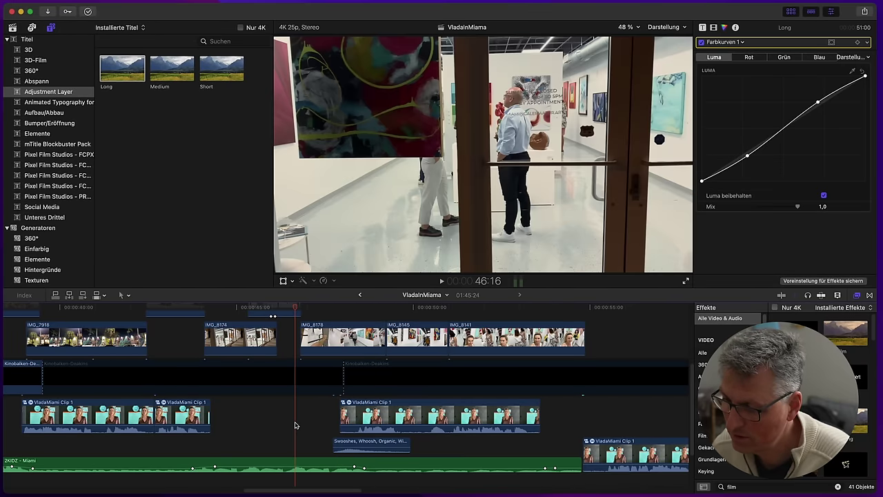
key("space")
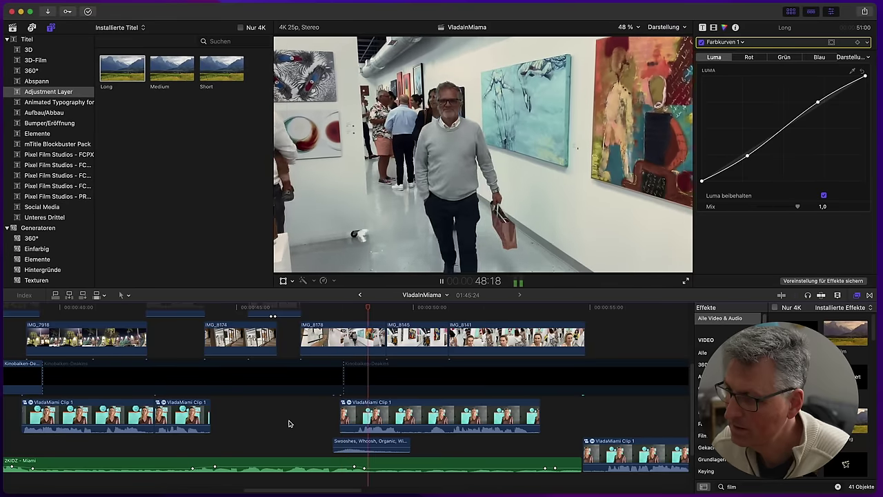
key("space")
left_click(325, 430)
key("space")
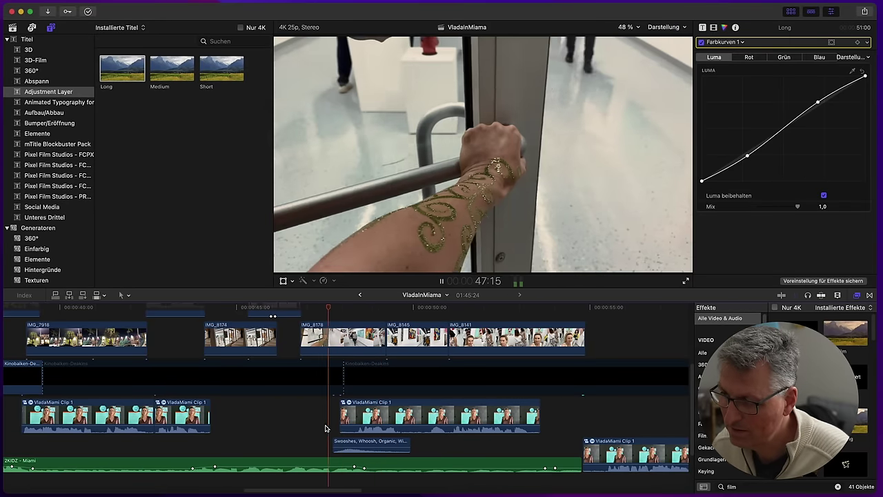
key("space")
Scroll the timeline back and park the playhead on the car shot near 9 s
left_click_drag(327, 490, 79, 492)
scroll(301, 362, "up", 2)
left_click_drag(359, 305, 368, 309)
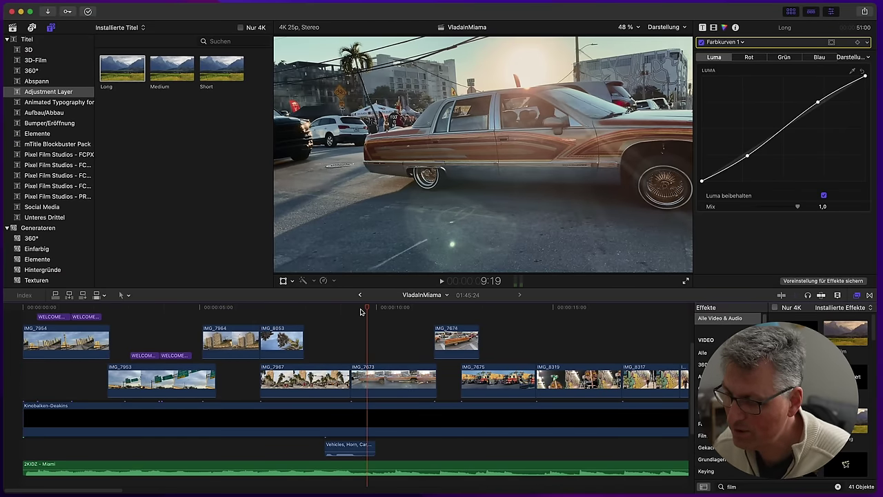
Raise the IMG_7673 car clip's volume to 2.0 dB and play it back
left_click(378, 389)
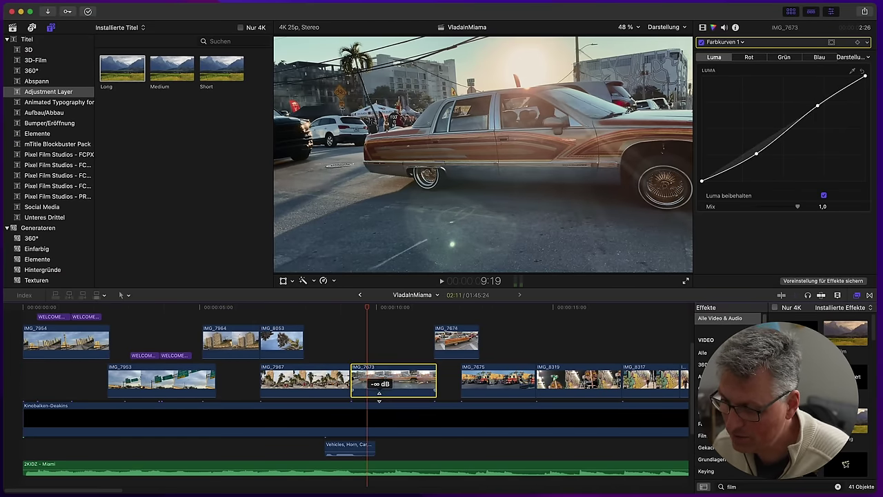
left_click_drag(377, 390, 378, 391)
key("space")
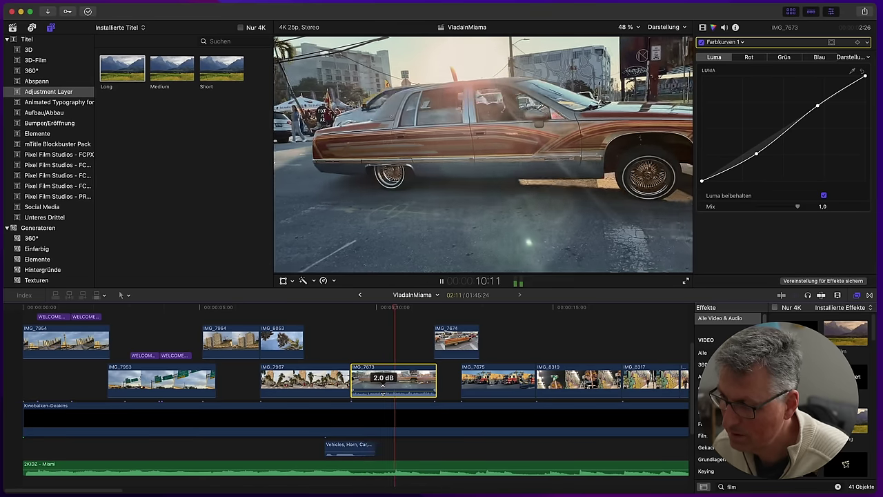
key("space")
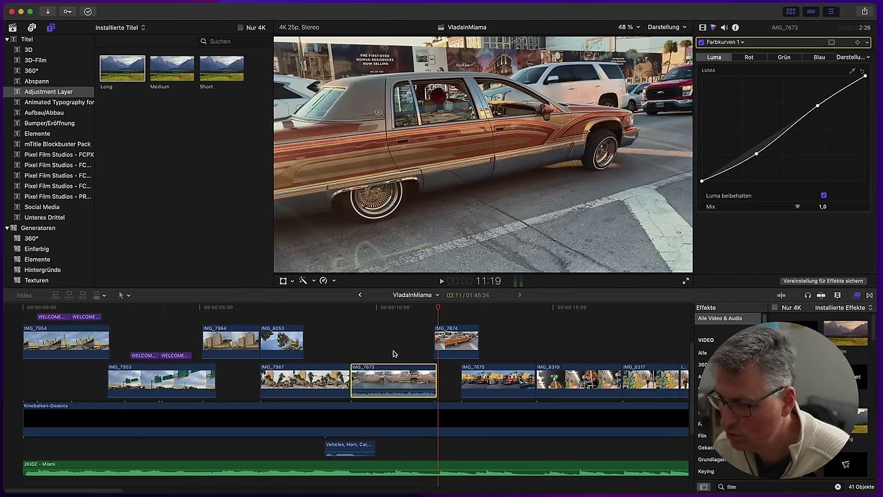
Detach IMG_7673's audio, trimming its start and extending its end
left_click(394, 382)
right_click(394, 381)
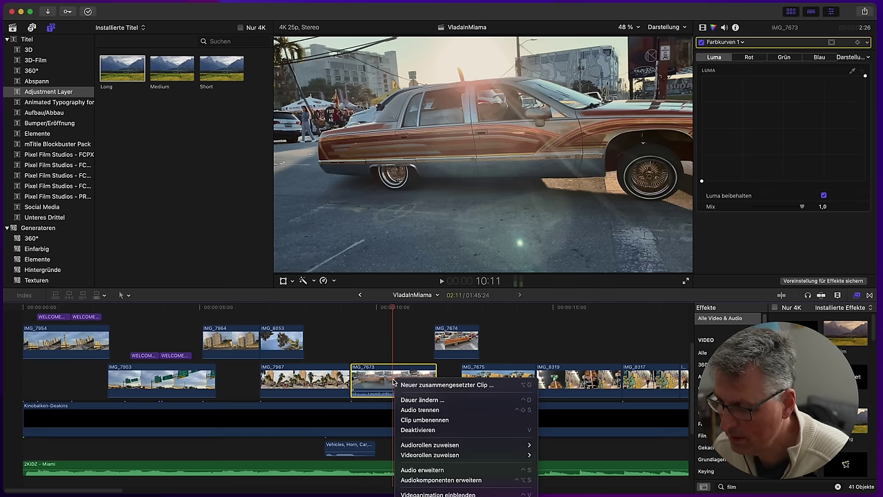
left_click(414, 410)
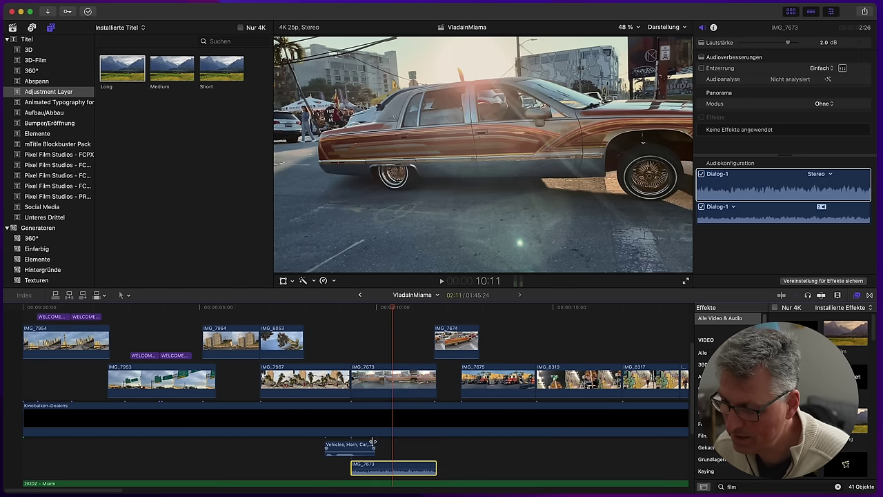
scroll(373, 443, "down", 2)
left_click_drag(351, 447, 369, 447)
mouse_move(434, 444)
left_mouse_down()
mouse_move(487, 446)
mouse_move(450, 447)
left_mouse_up()
Replay the car section, stop at the fire truck shot, and bring up Soundly
left_click(320, 450)
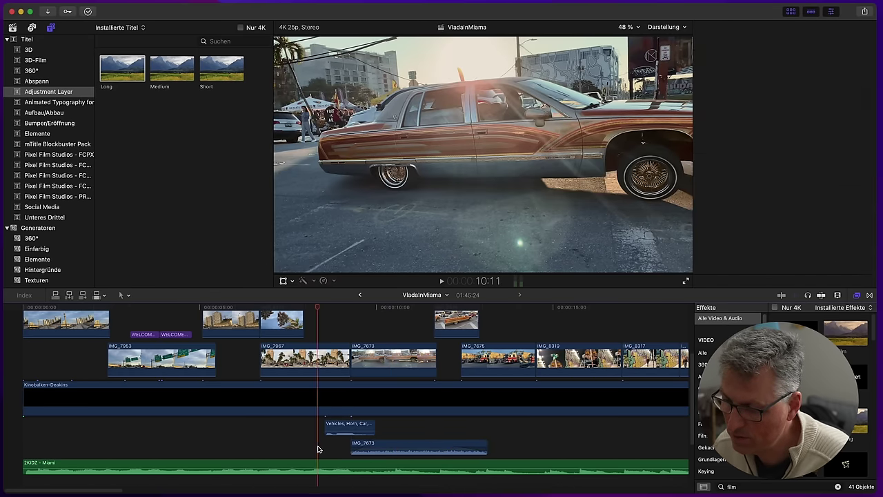
key("space")
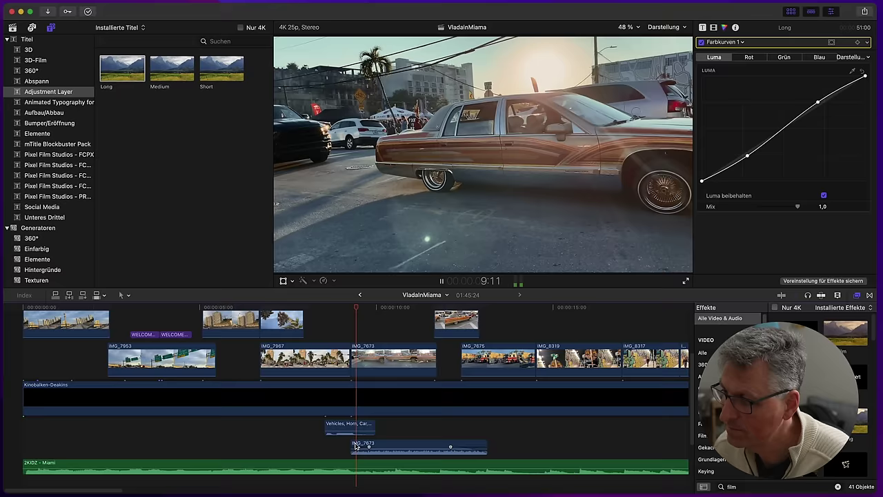
key("space")
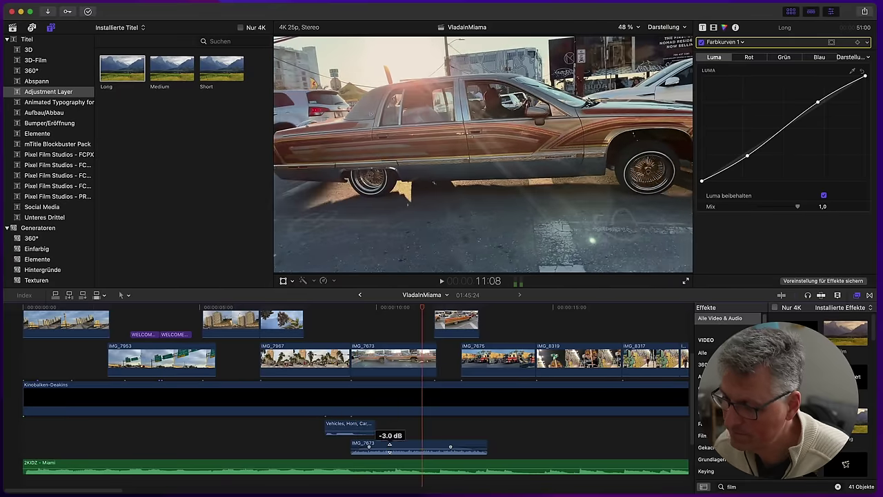
left_click(330, 450)
key("space")
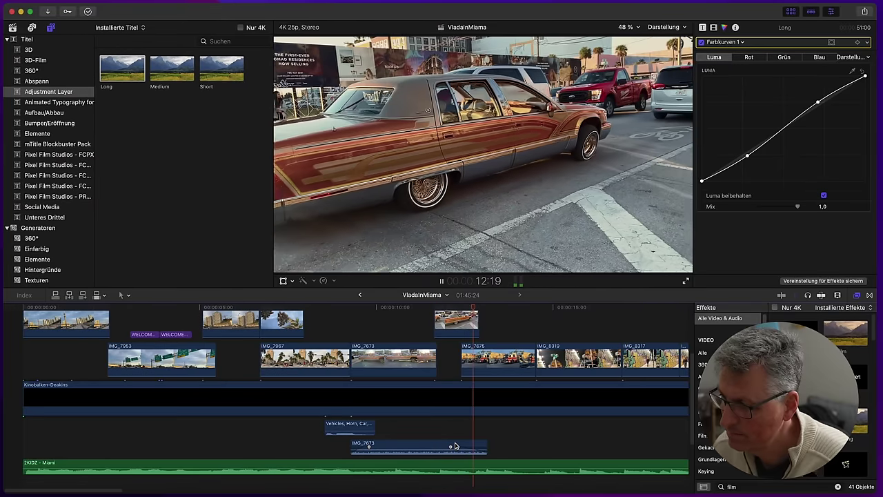
key("space")
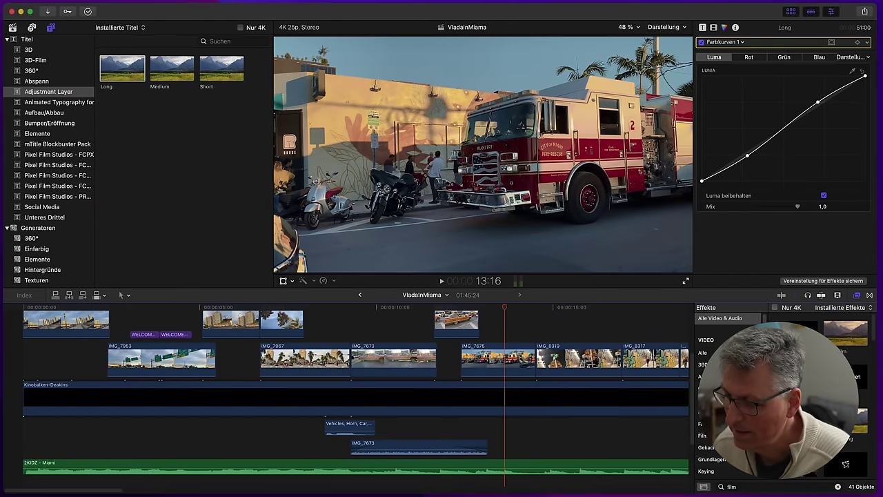
key("super+Tab")
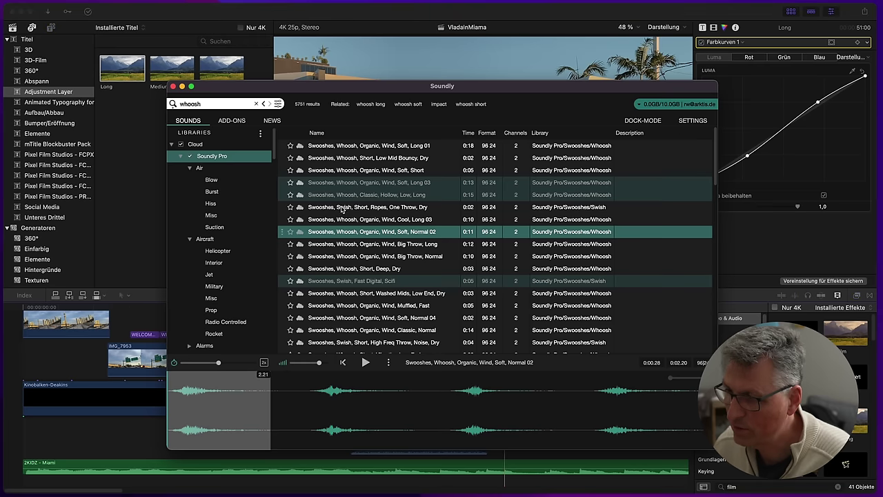
Search 'fire truck' and drag the 'Air Horn, Blaring, Close' sound under the fire truck shot
type("fire truck")
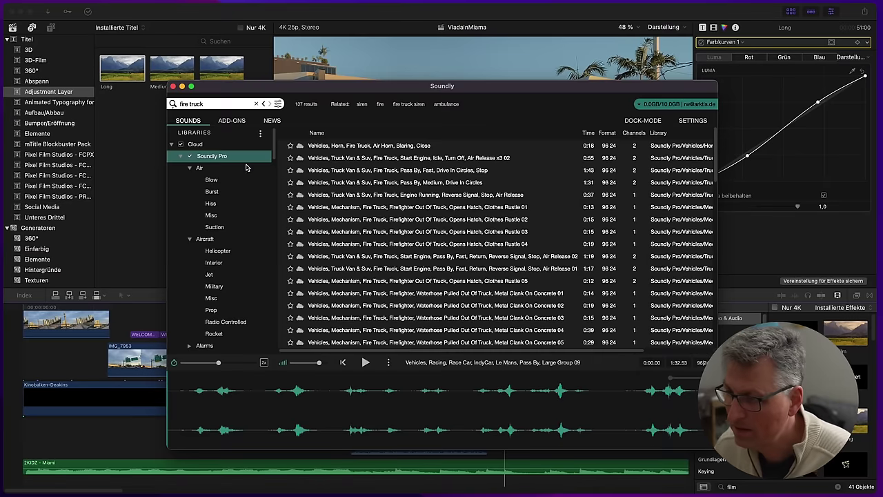
left_click(401, 146)
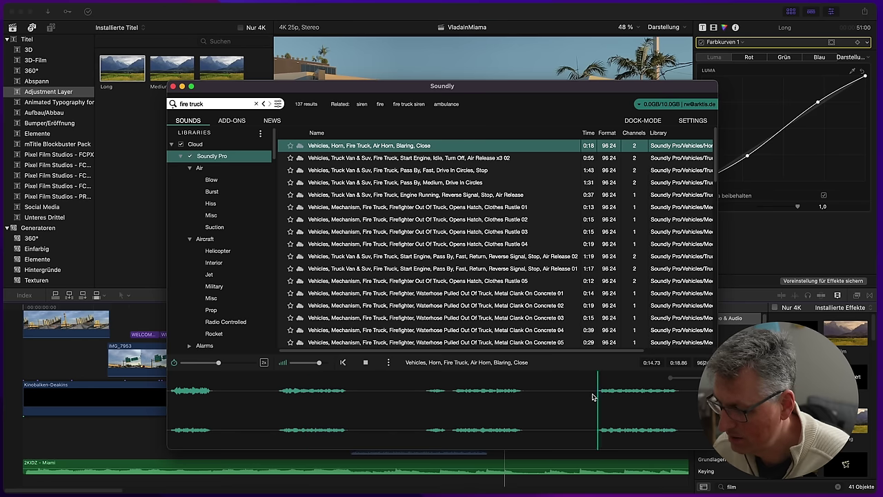
left_click_drag(307, 404, 449, 426)
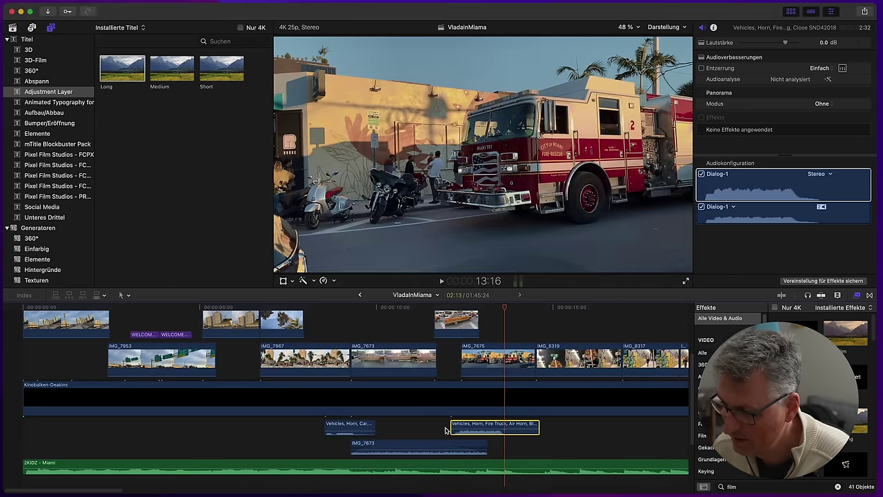
Shift the fire truck horn clip later and play back to check its timing
left_click(439, 429)
key("space")
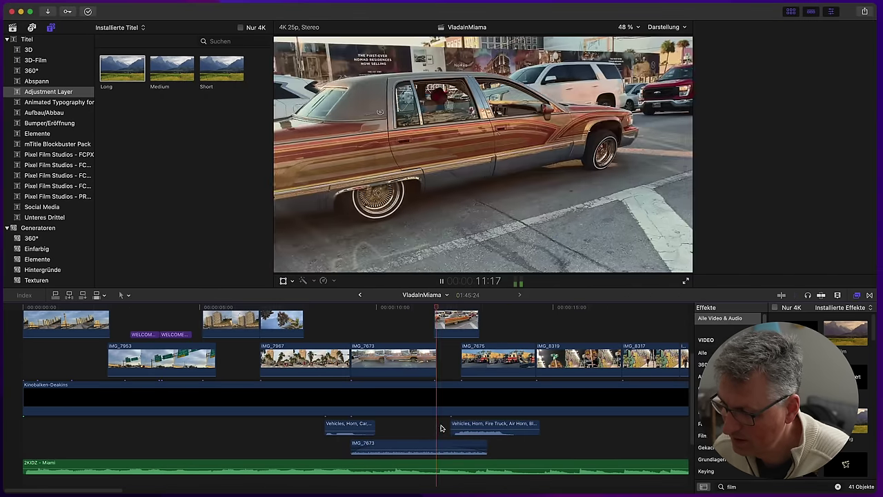
left_click_drag(477, 428, 503, 427)
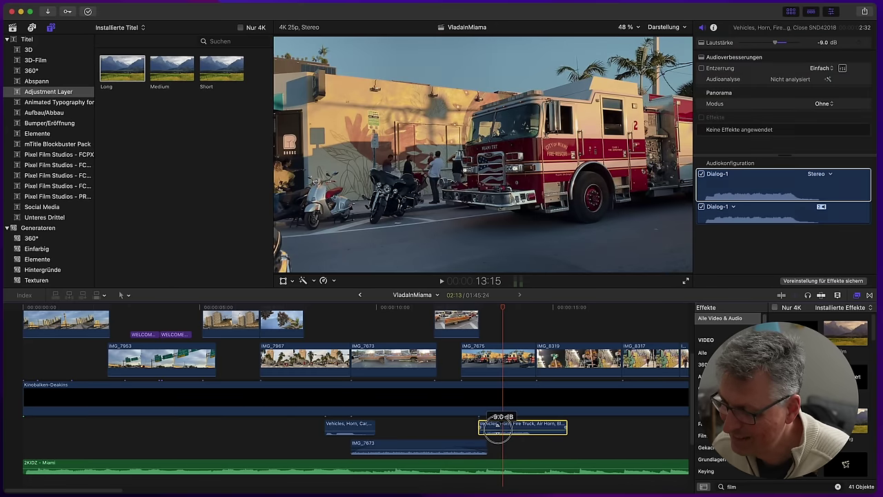
left_click(452, 430)
key("space")
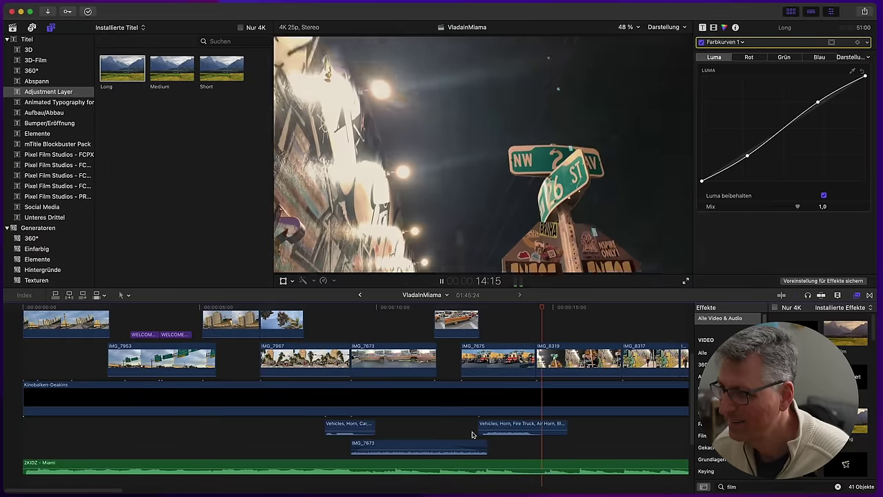
key("space")
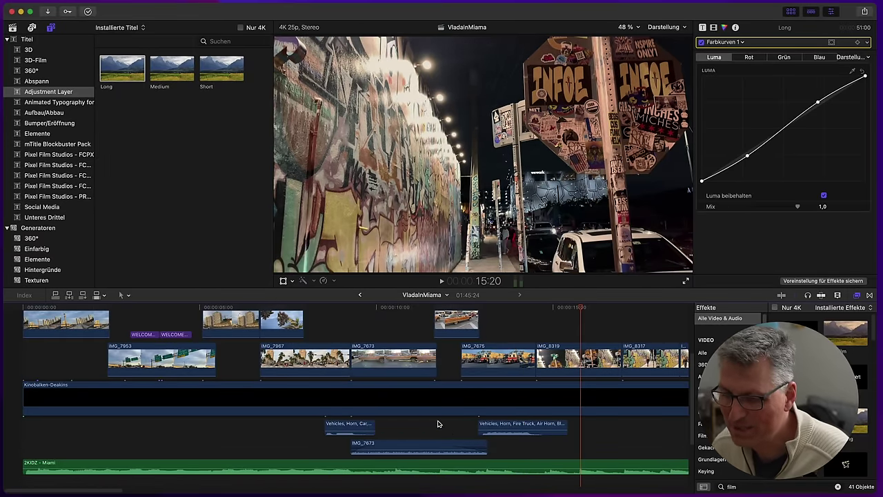
Move the playhead to the graffiti wall shot and return to Soundly
left_click_drag(113, 489, 196, 489)
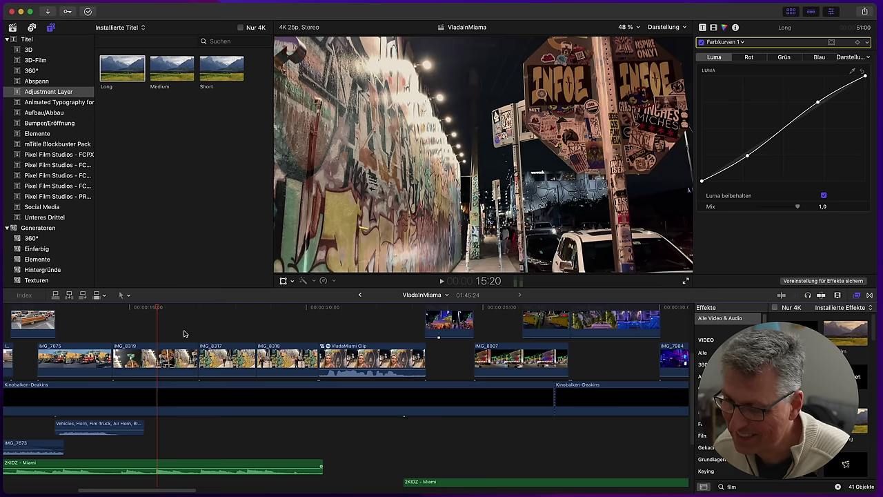
left_click(173, 310)
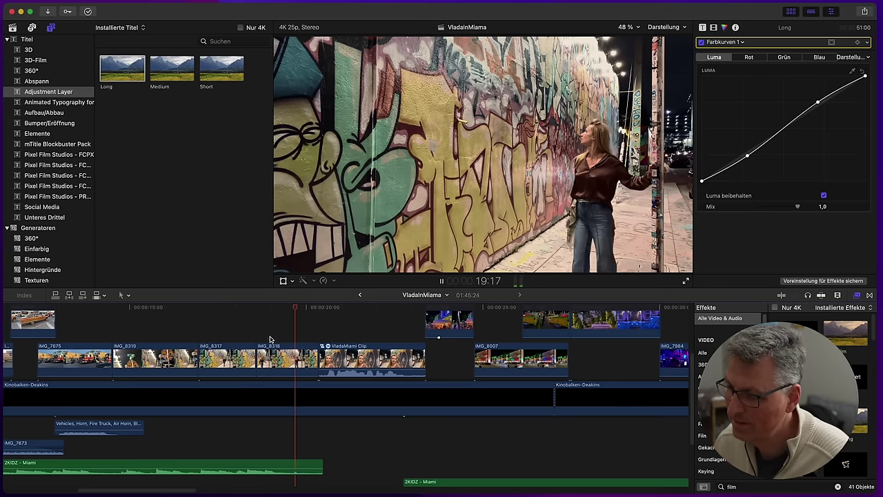
left_click(308, 309)
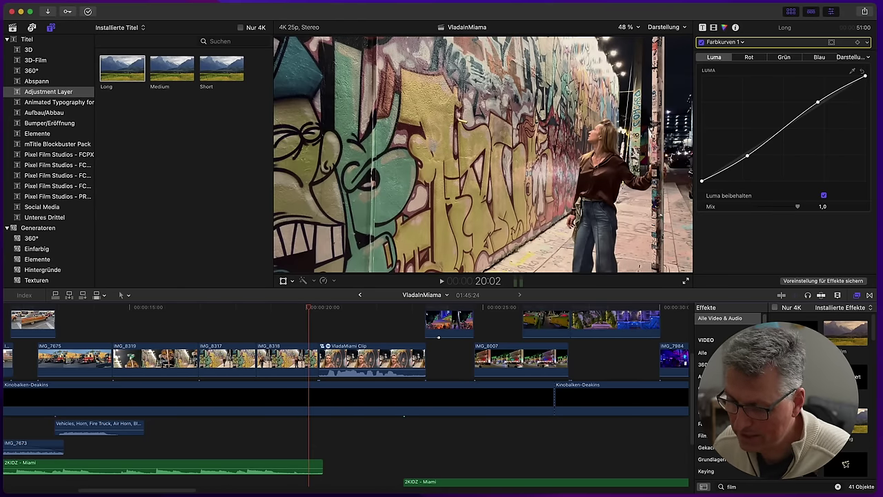
key("super+Tab")
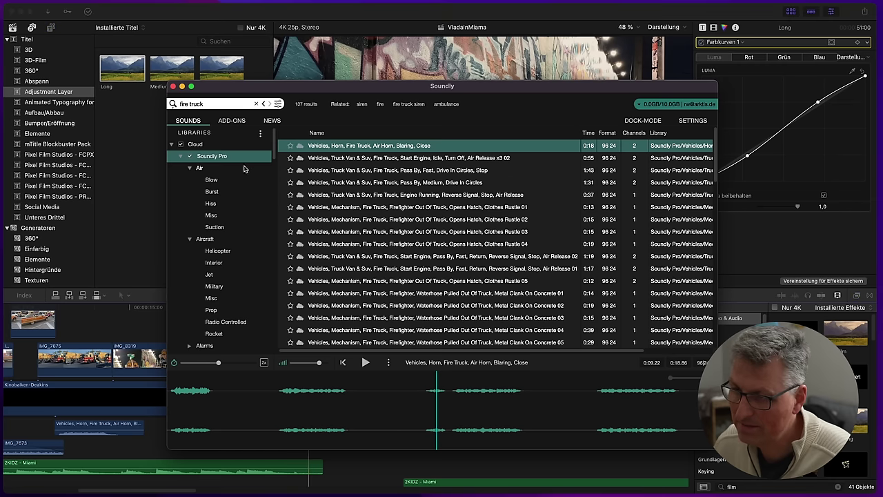
Search Soundly for 'trailer' and preview Surdo Hit, Trailer Swell, Stinger and String Rise sounds
type("tr")
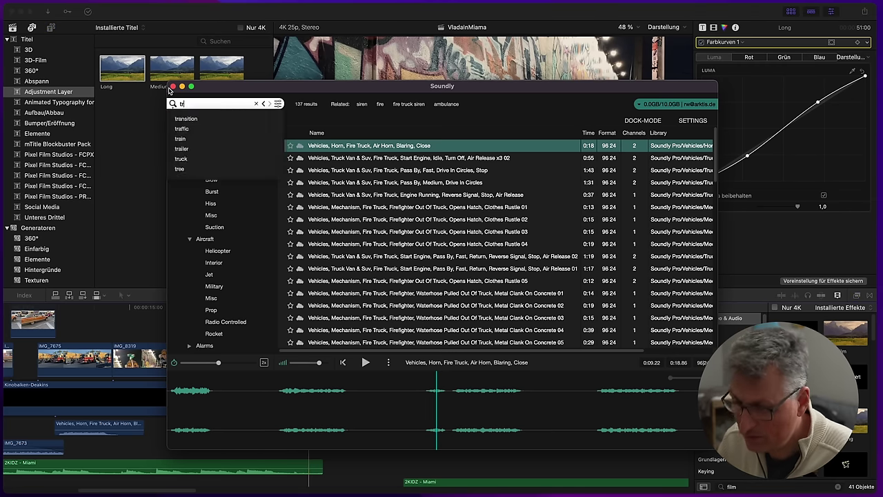
type("ililer")
key("Return")
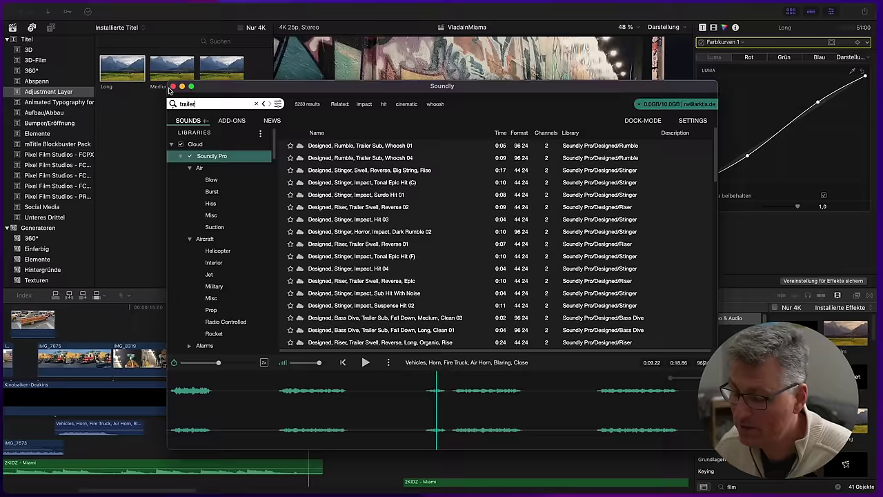
left_click(323, 198)
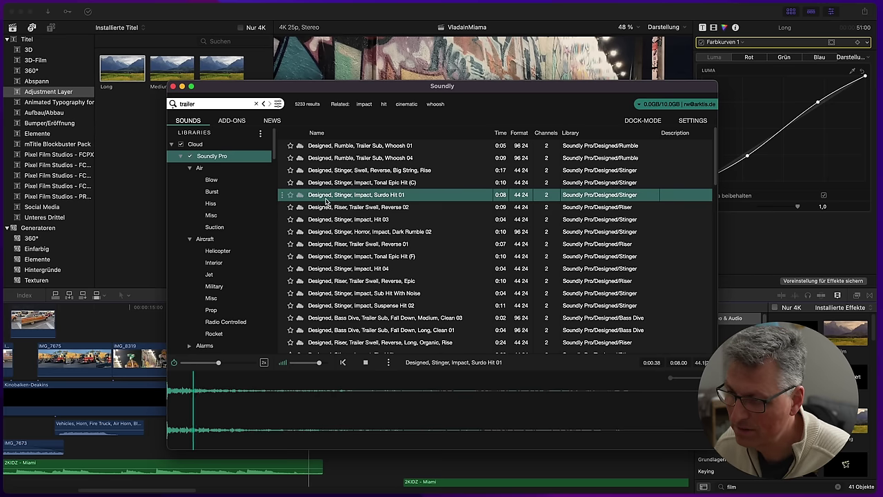
left_click(329, 209)
left_click(329, 218)
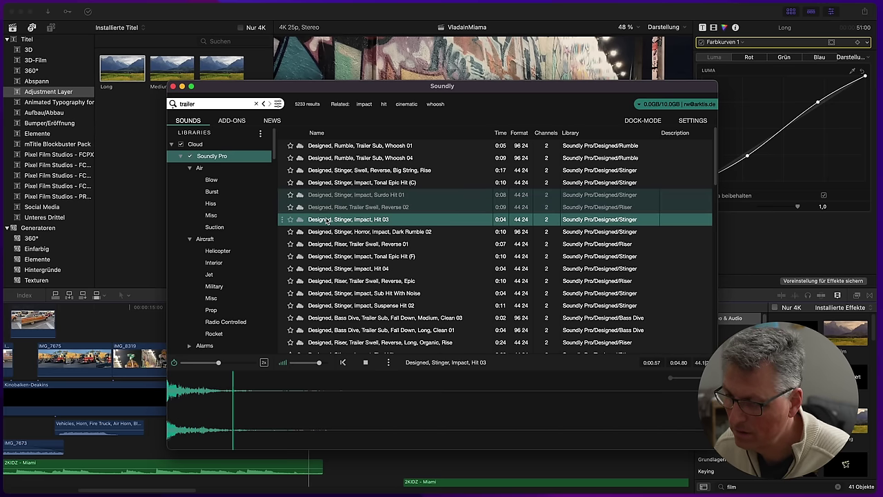
left_click(334, 170)
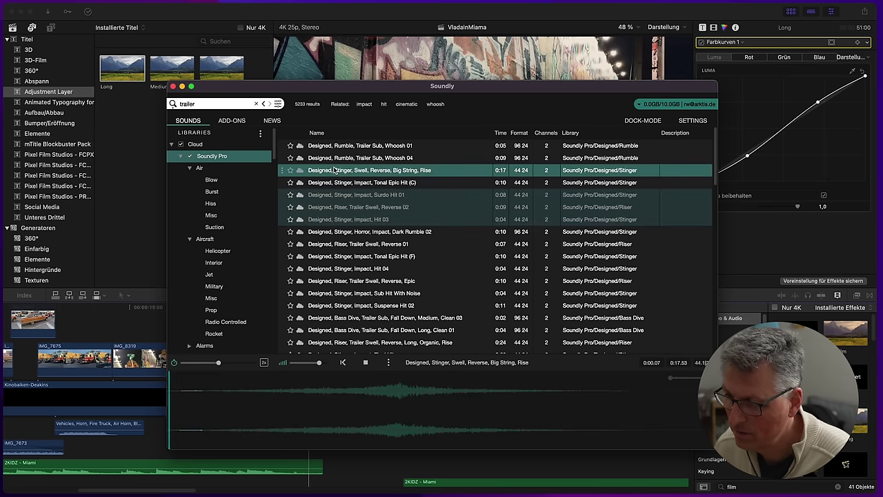
left_click(356, 281)
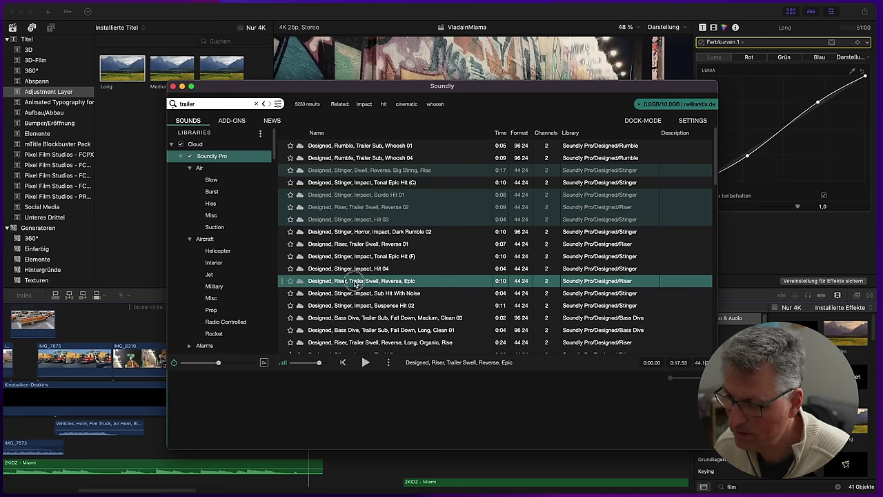
Preview more hits and drones, settling on 'Swooshes, Whoosh, Fast, Close, Airy, Zoom 01'
left_click(355, 294)
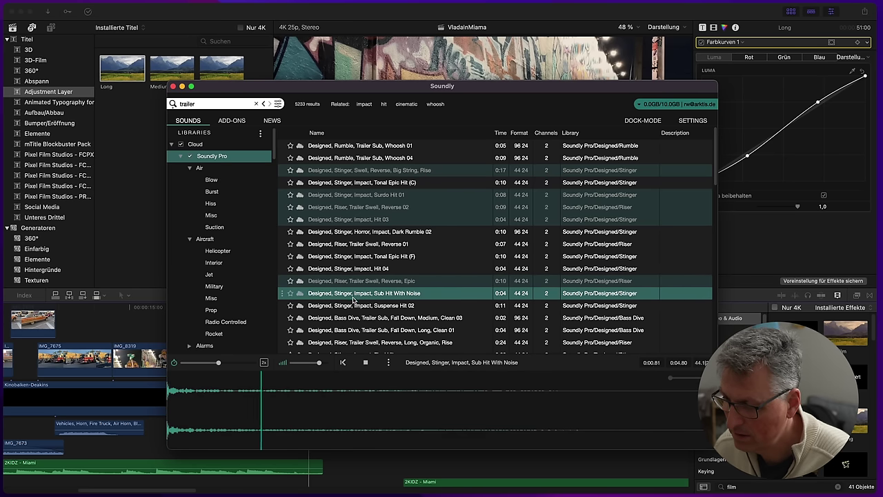
left_click(354, 302)
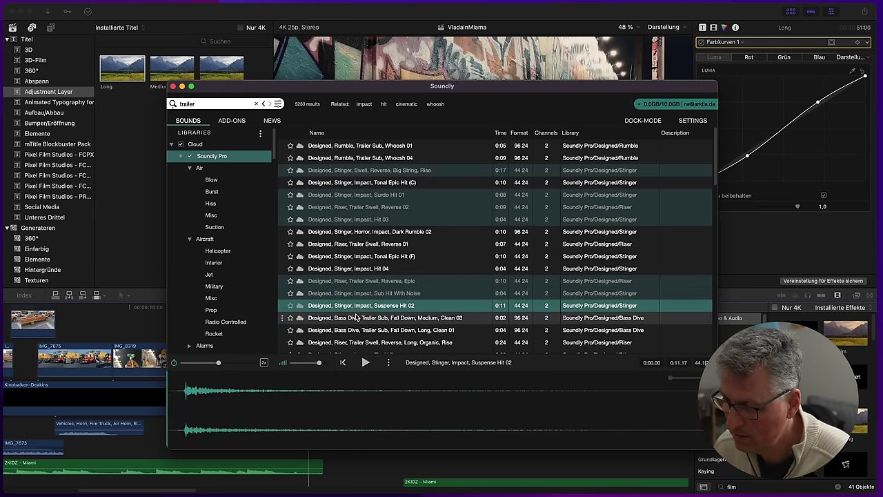
scroll(354, 311, "down", 5)
left_click(360, 298)
left_click(362, 288)
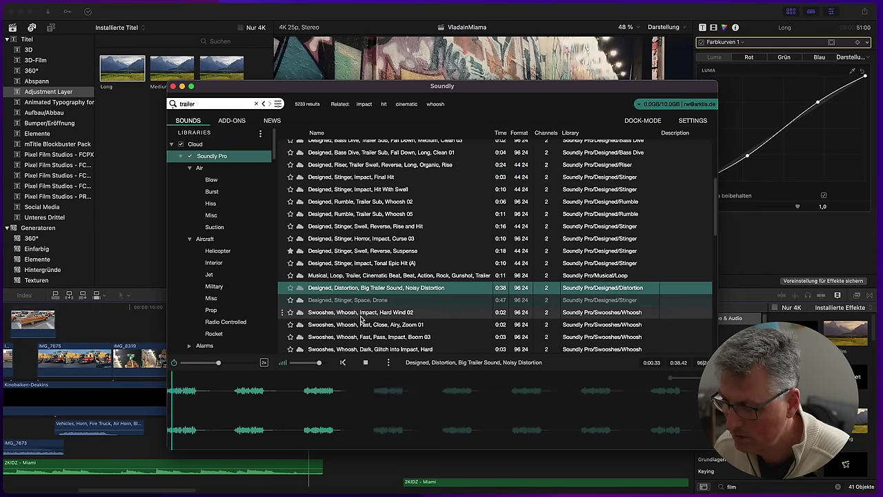
left_click(362, 325)
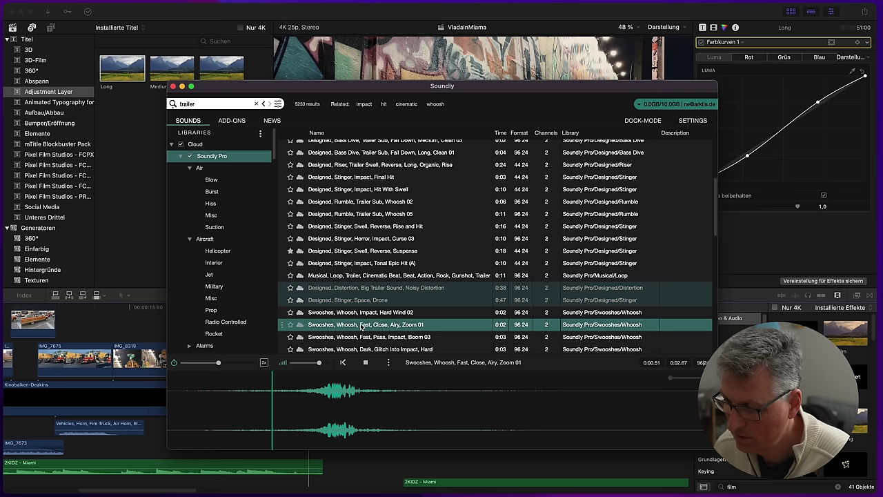
left_click(299, 403)
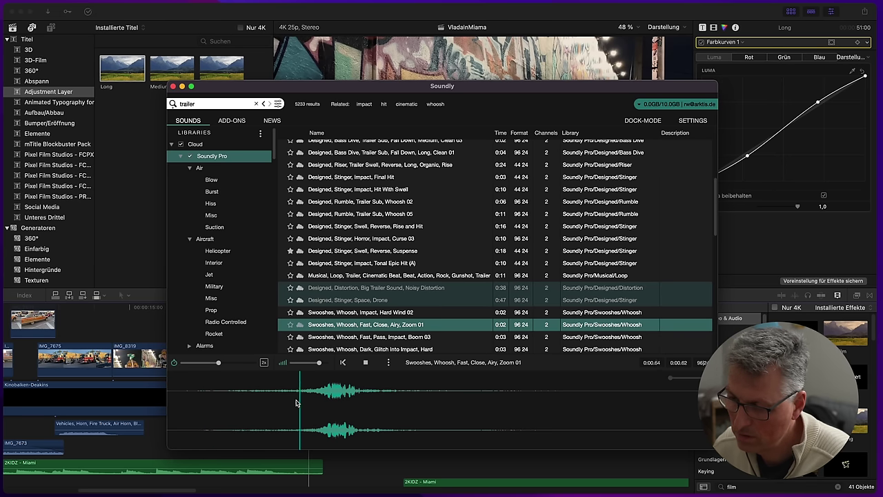
Place a two-second excerpt of the zoom whoosh in the timeline under the wall shot
left_click_drag(210, 407, 583, 410)
left_click_drag(339, 404, 394, 429)
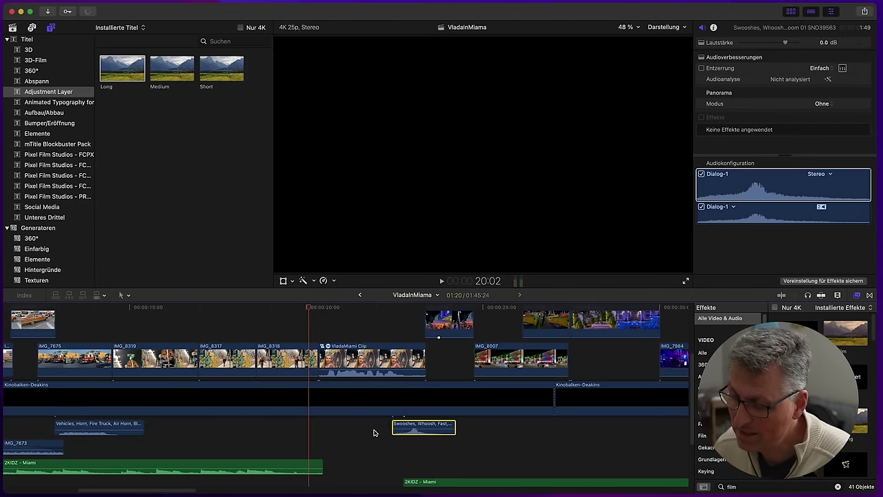
left_click(375, 433)
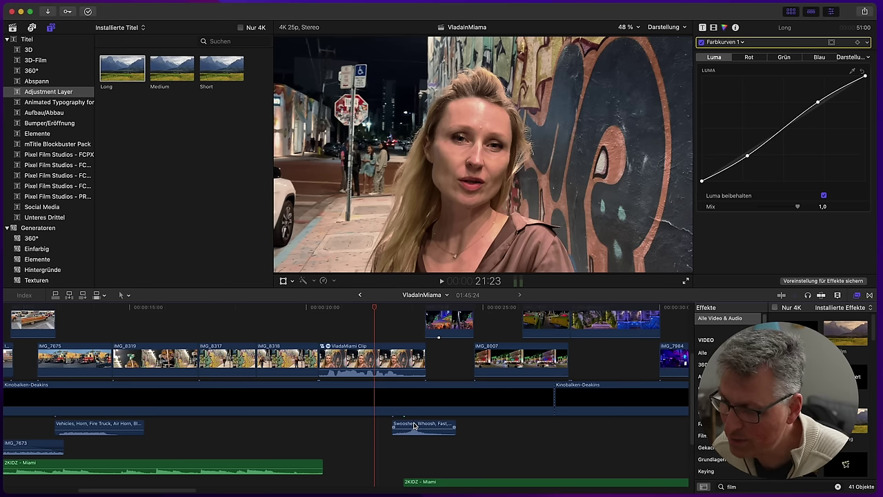
left_click_drag(409, 426, 315, 431)
Replay from 19:01 to check the whoosh timing and set its volume to -12 dB
left_click(294, 430)
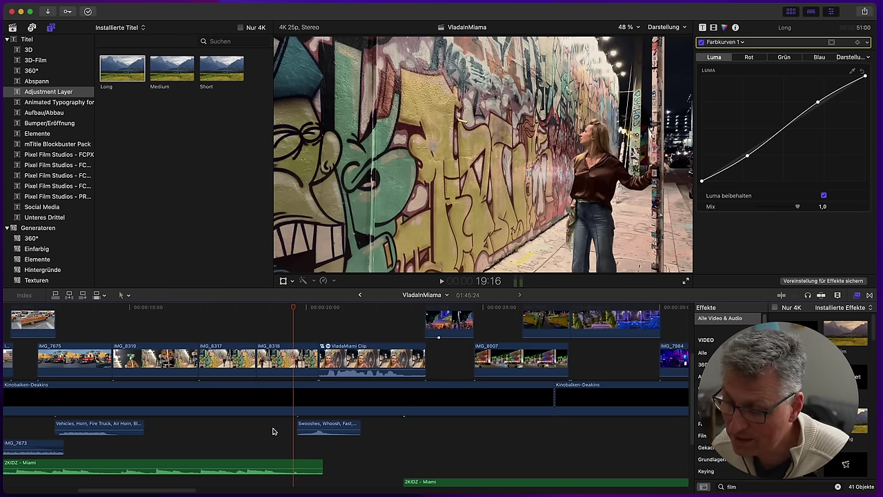
left_click(274, 432)
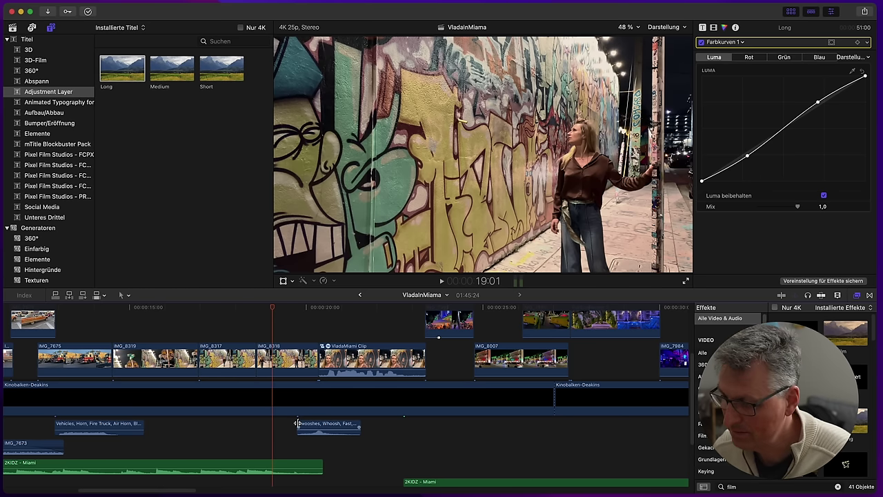
key("space")
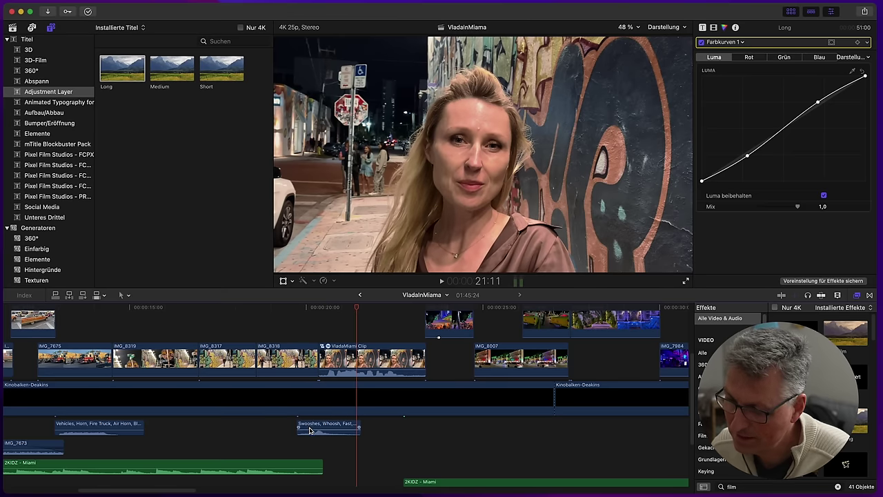
left_click(297, 439)
key("space")
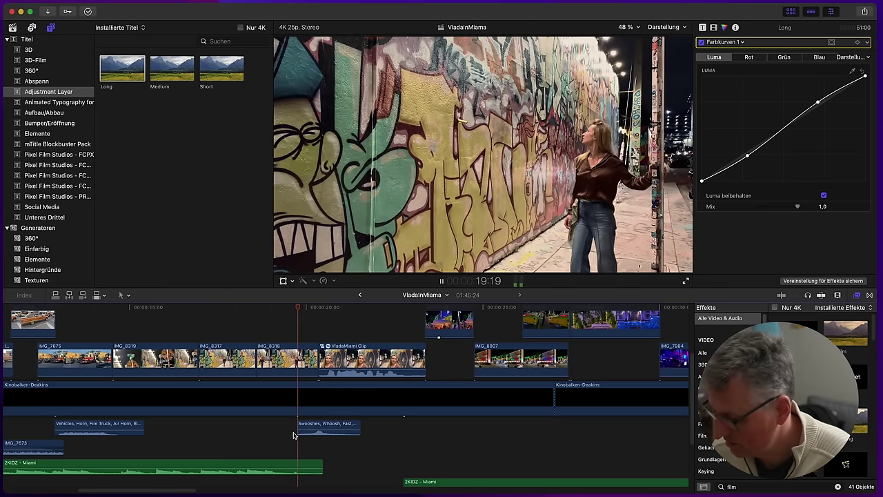
left_click(198, 428)
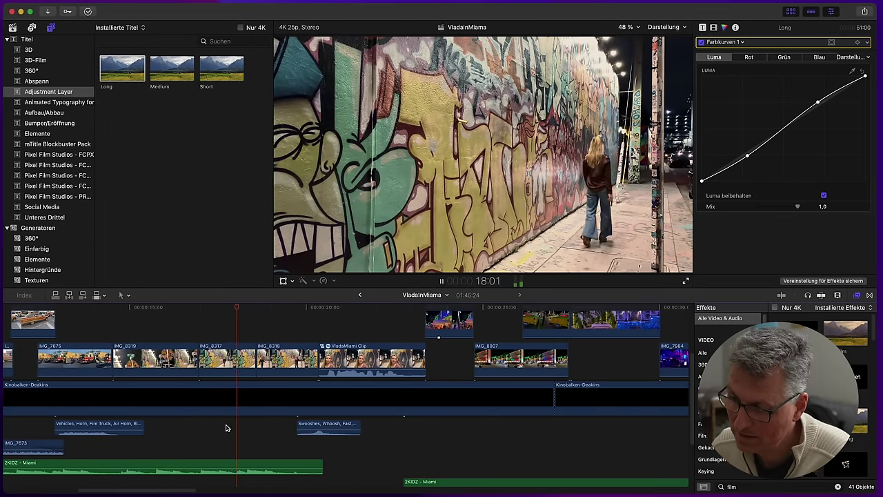
key("space")
left_click(316, 429)
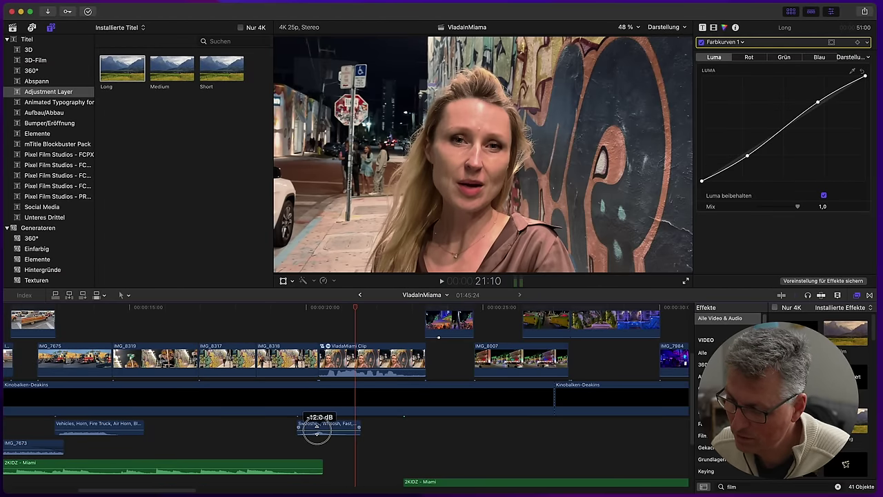
left_click(272, 440)
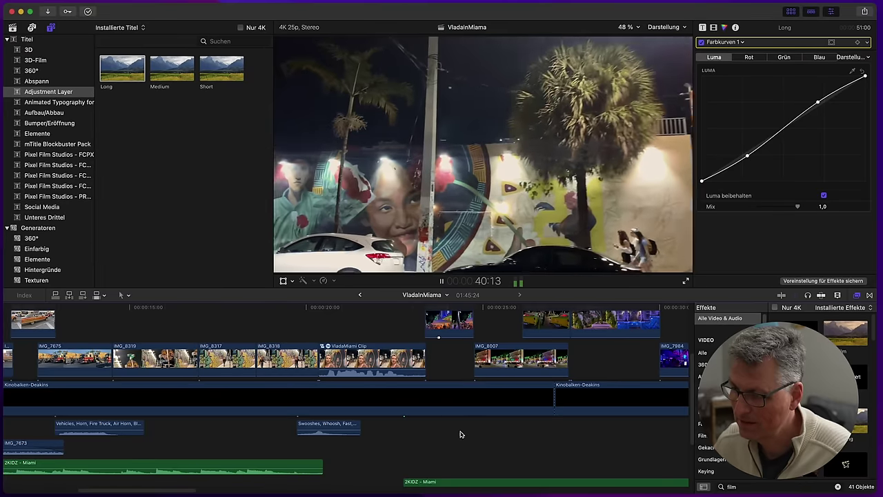
Stop playback and scrub back to the police car shot at 41:08
key("space")
left_click_drag(336, 307, 331, 307)
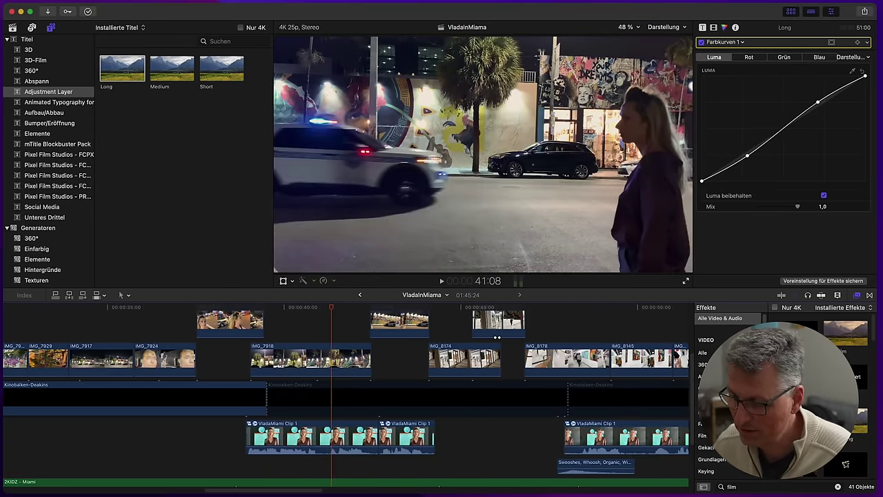
Search Soundly for 'police car' and audition city, distant, pass-by and approaching sirens
key("super+shift+s")
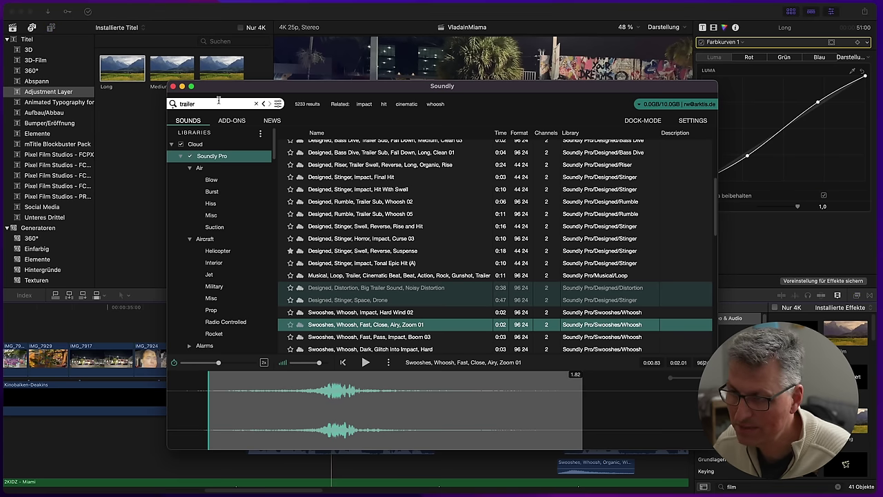
type("po")
type("lice car")
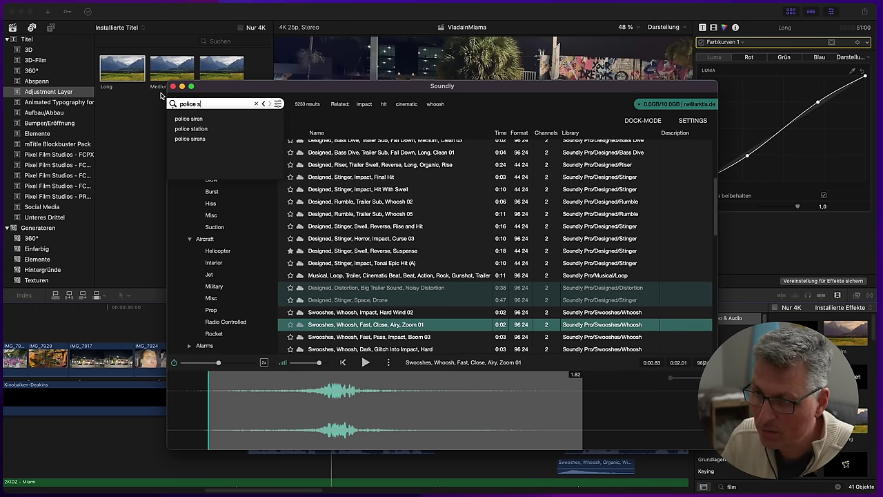
key("Return")
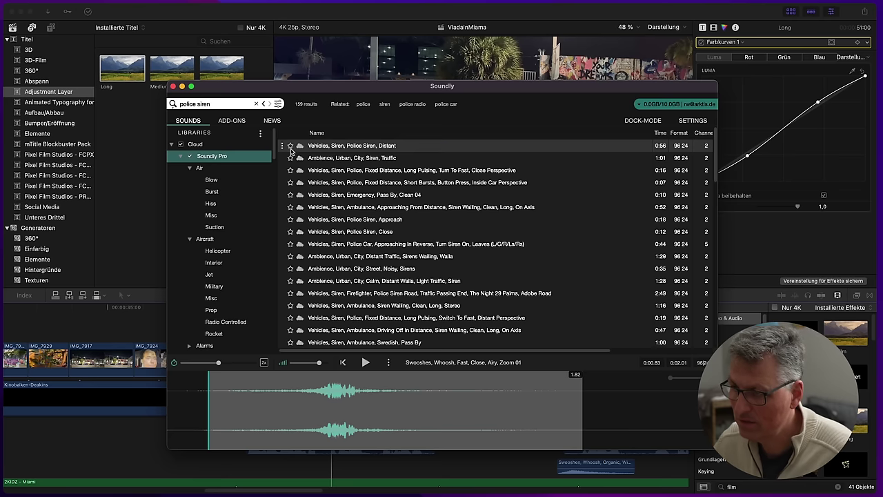
left_click(339, 159)
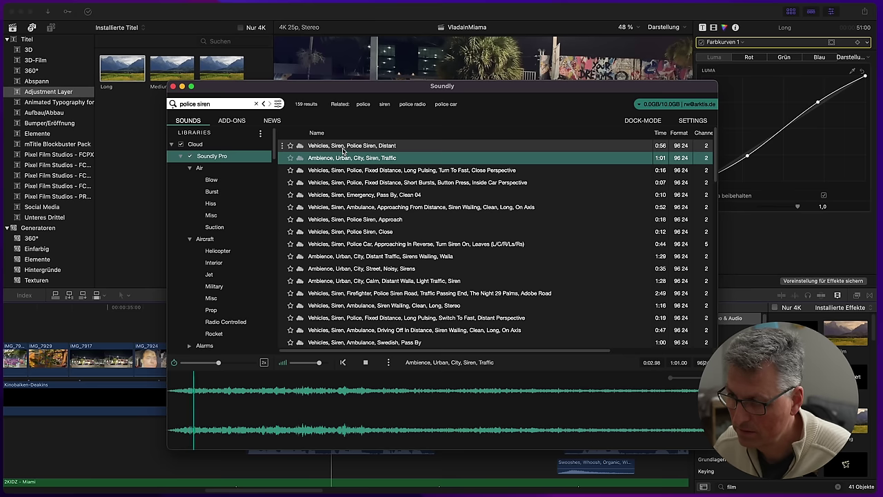
left_click(345, 147)
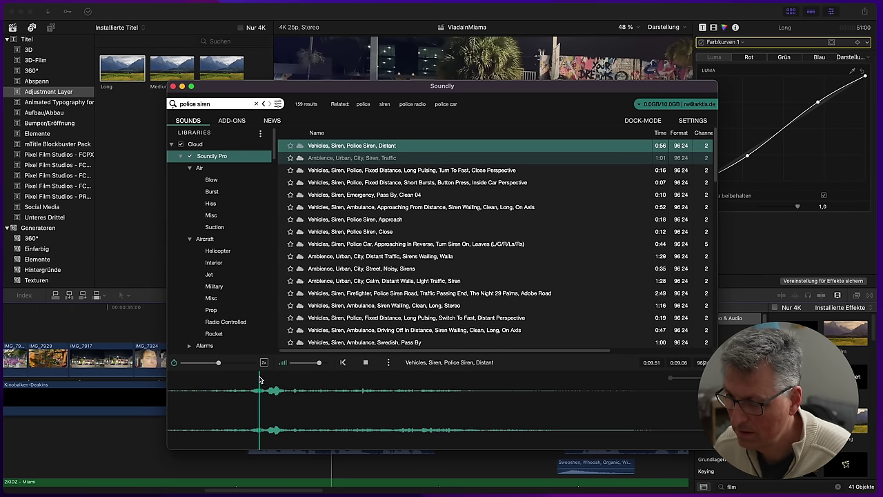
left_click(350, 195)
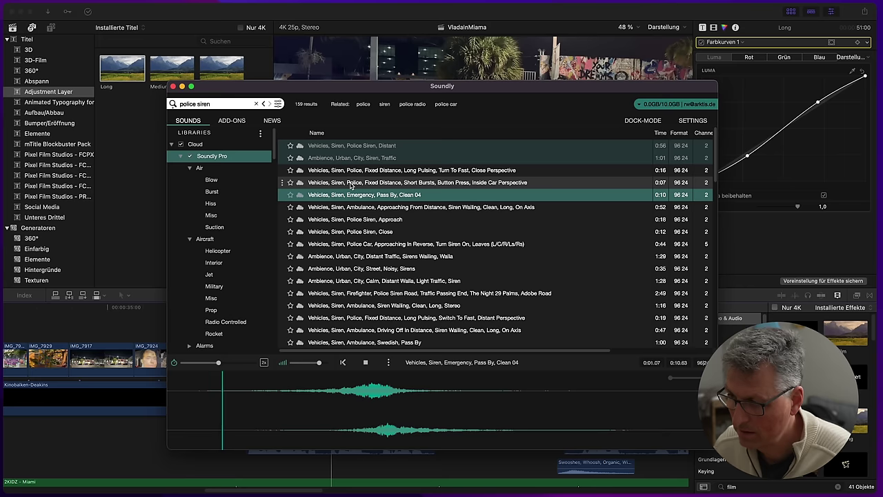
left_click(356, 234)
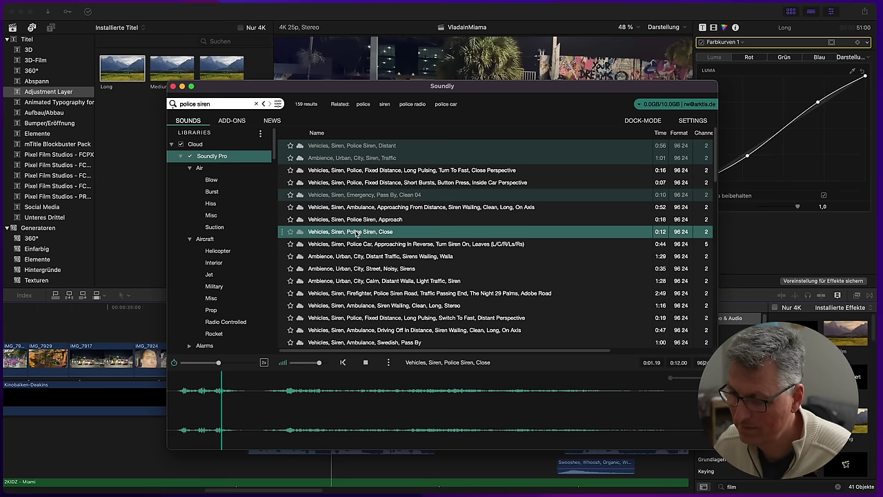
left_click(359, 244)
left_click(365, 268)
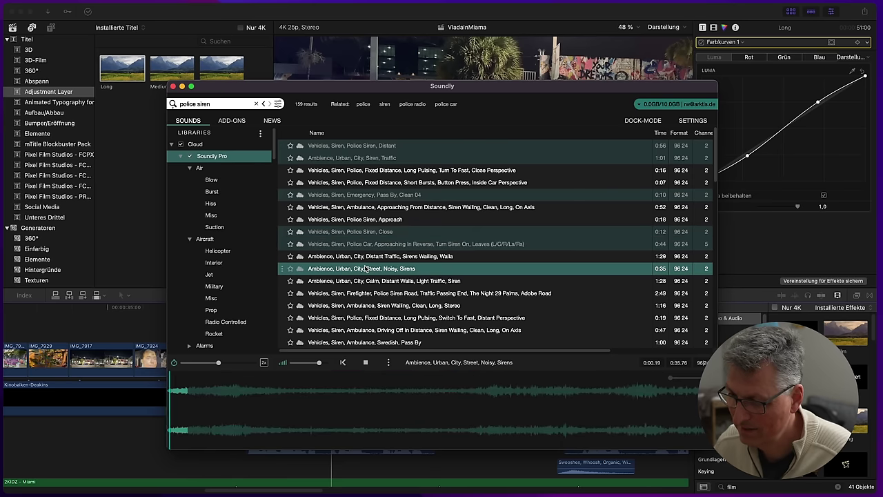
Audition more sirens and pick the long pulsing, turn-to-fast, close-perspective police siren
left_click(384, 159)
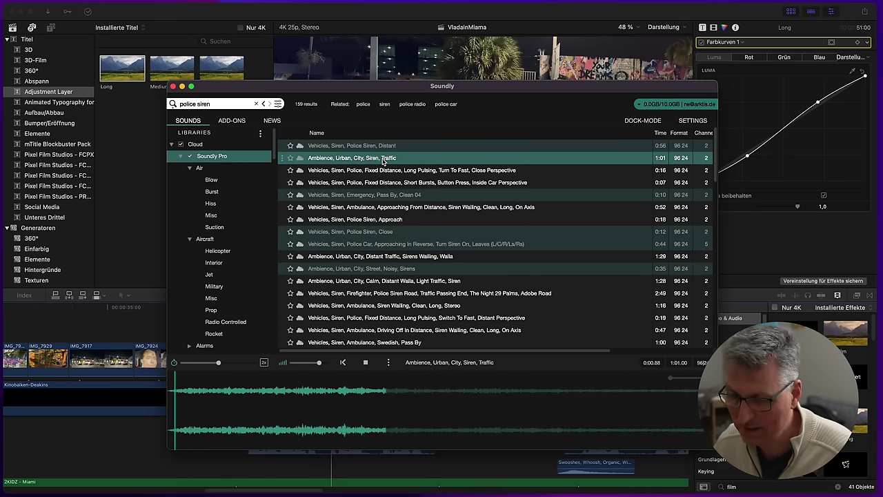
left_click(337, 147)
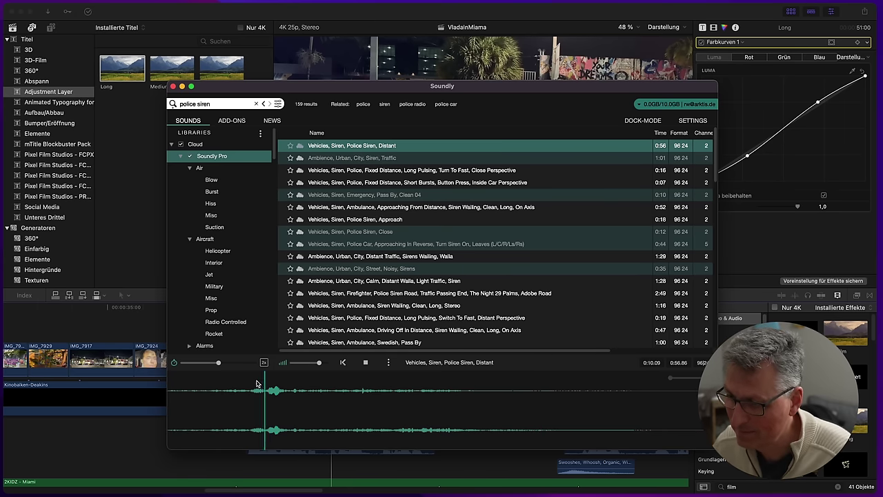
key("space")
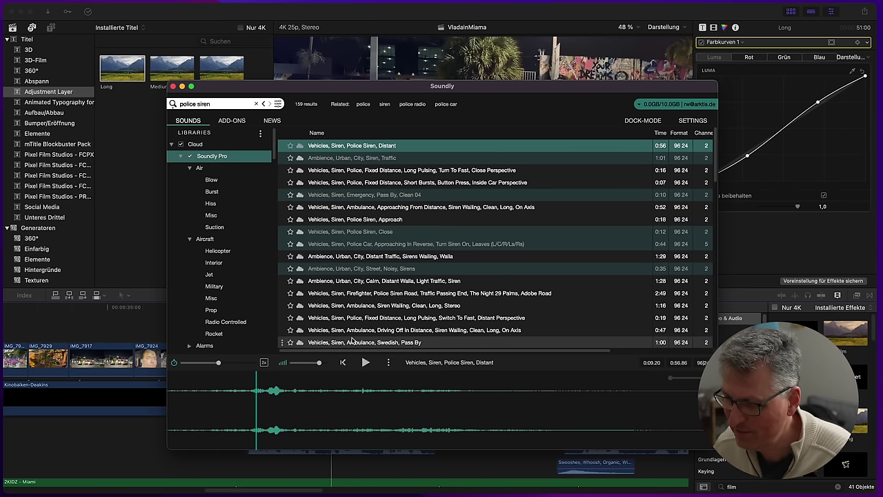
left_click(354, 319)
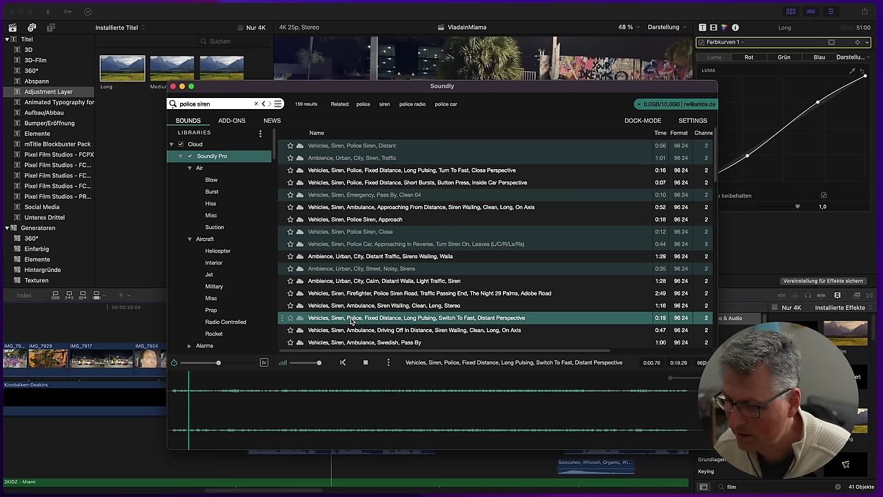
key("space")
scroll(348, 320, "down", 5)
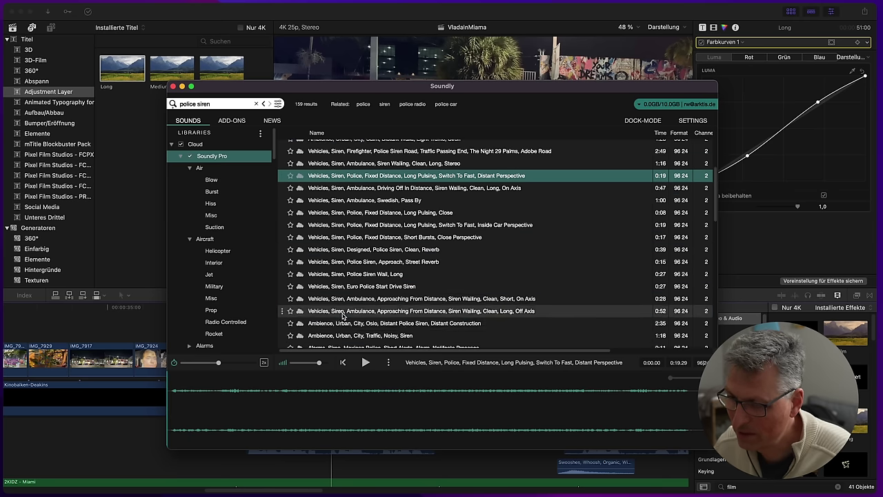
left_click(348, 274)
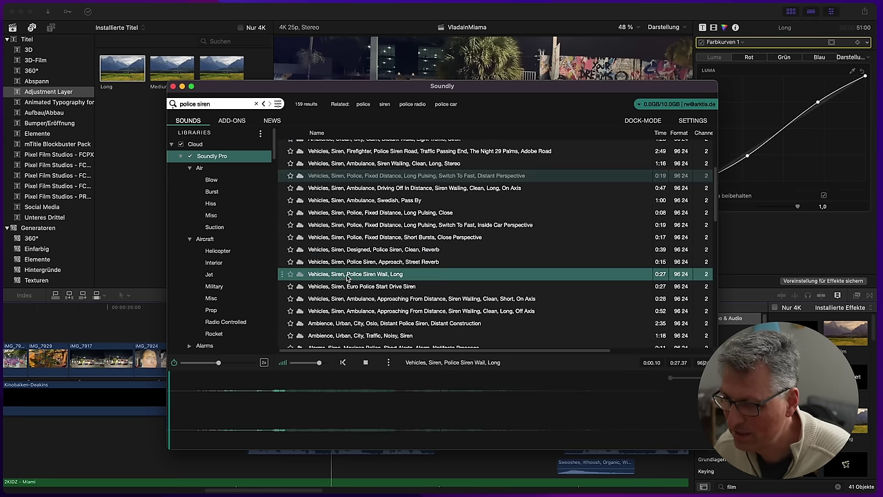
left_click(325, 391)
scroll(335, 304, "up", 5)
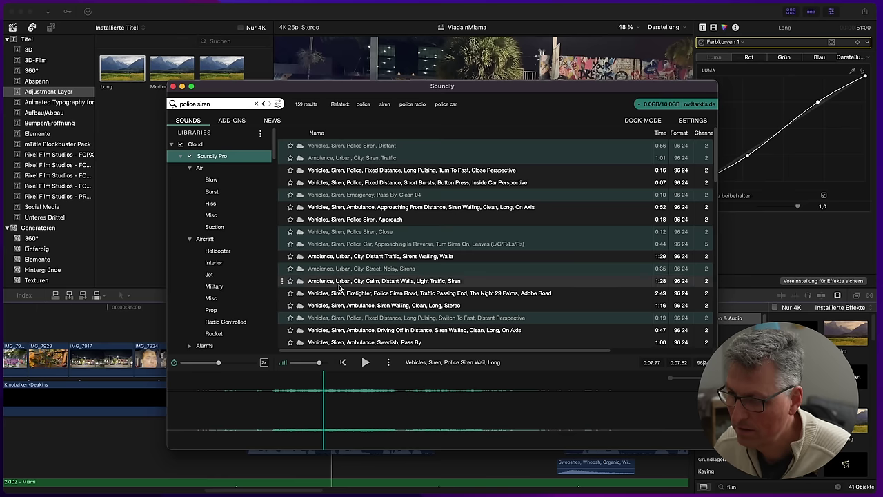
left_click(345, 182)
key("space")
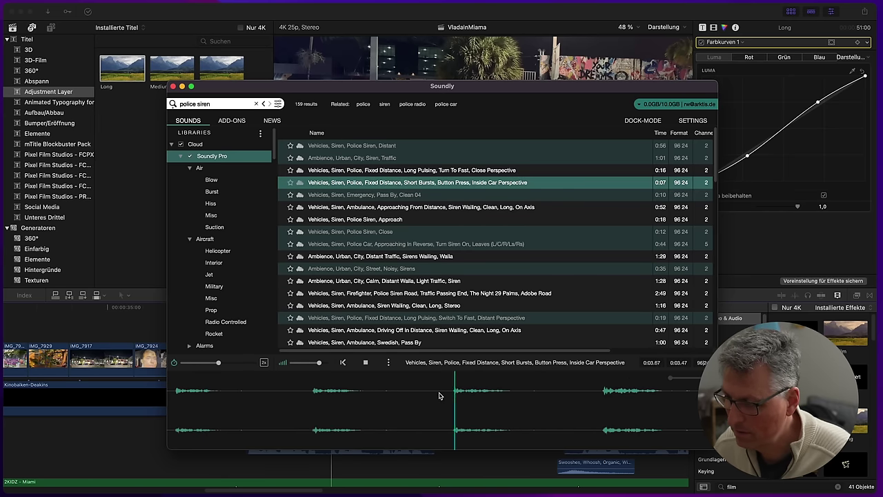
left_click(395, 172)
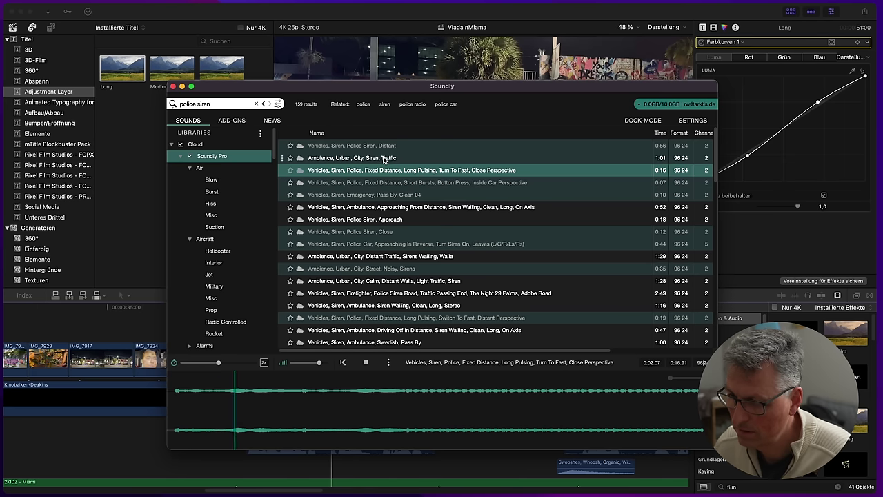
Drop the siren under the police car clips, shorten its end, and move it earlier
left_click_drag(313, 412, 352, 452)
left_click_drag(358, 418, 388, 466)
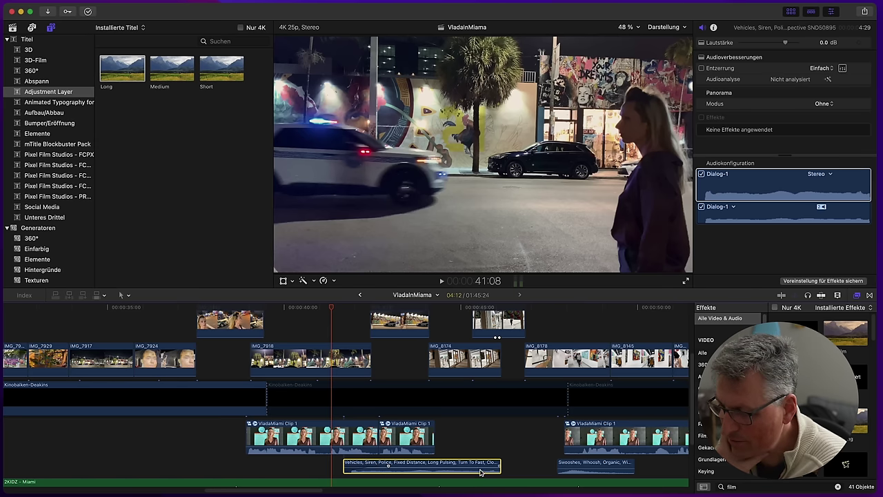
left_click_drag(497, 467, 432, 466)
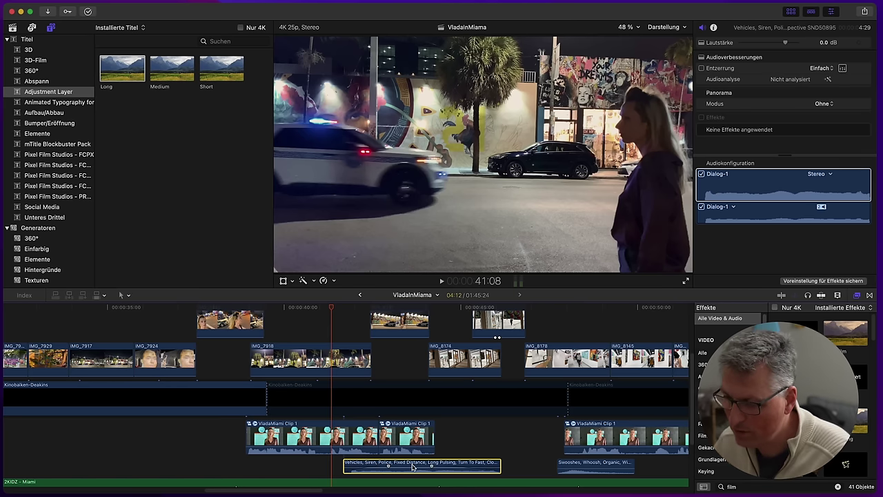
key("space")
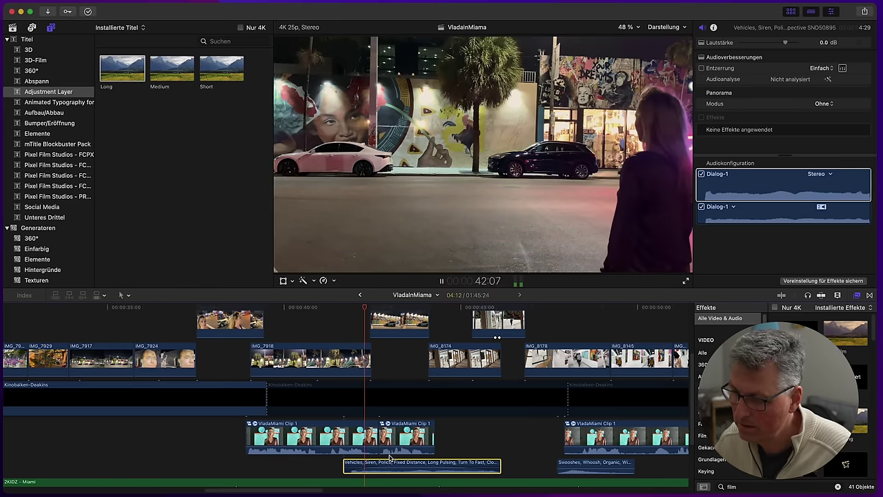
left_click_drag(388, 466, 291, 467)
left_click(227, 454)
key("space")
Shift the siren slightly earlier and replay it from 38:11
left_click_drag(247, 452, 231, 450)
left_click(163, 434)
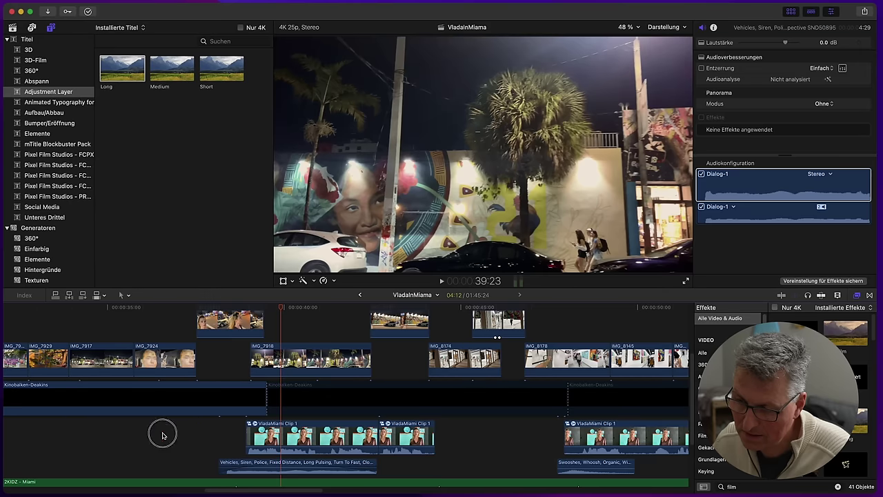
key("space")
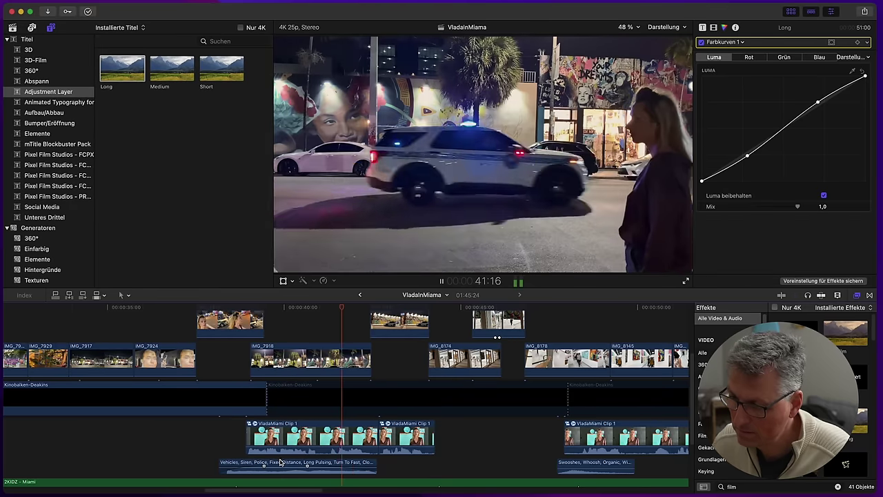
key("space")
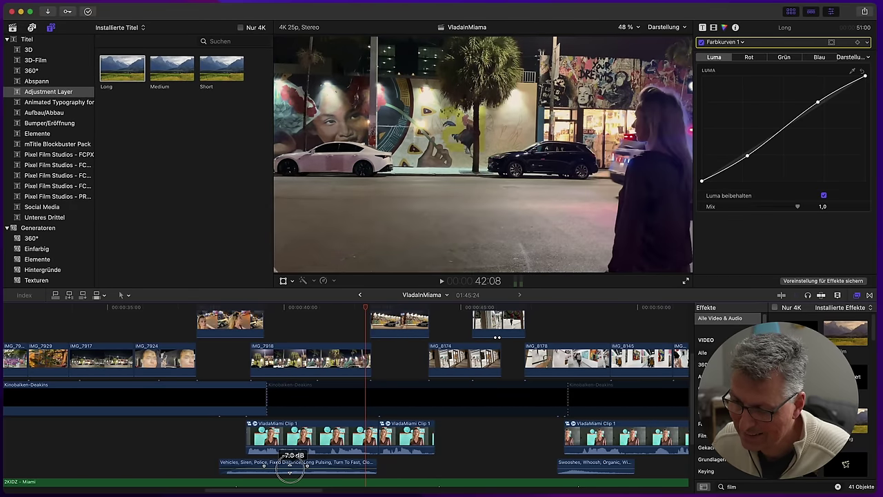
scroll(243, 442, "down", 1)
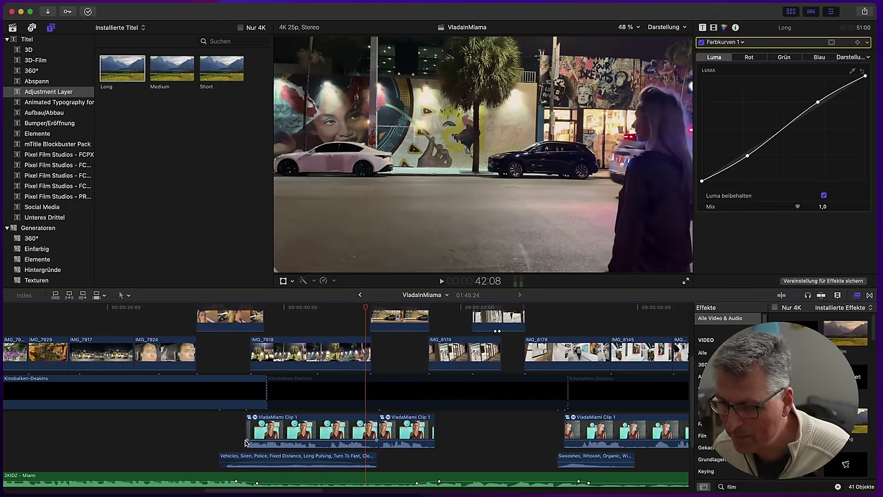
left_click(229, 432)
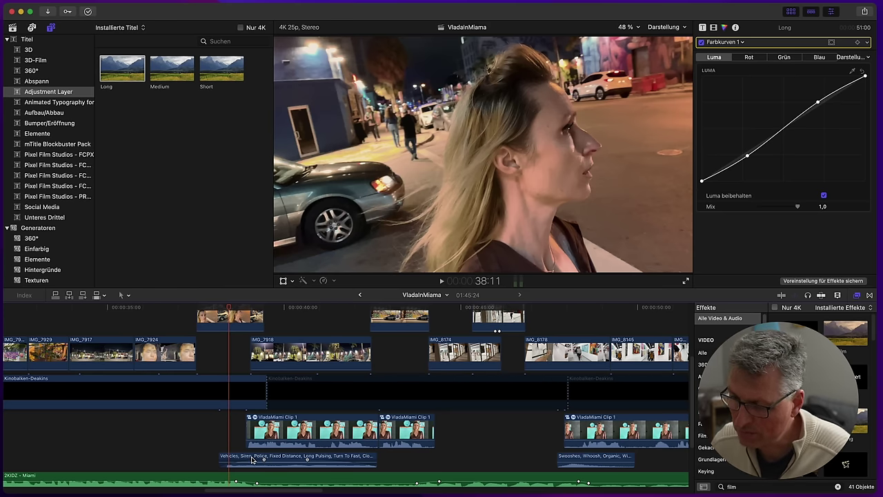
key("space")
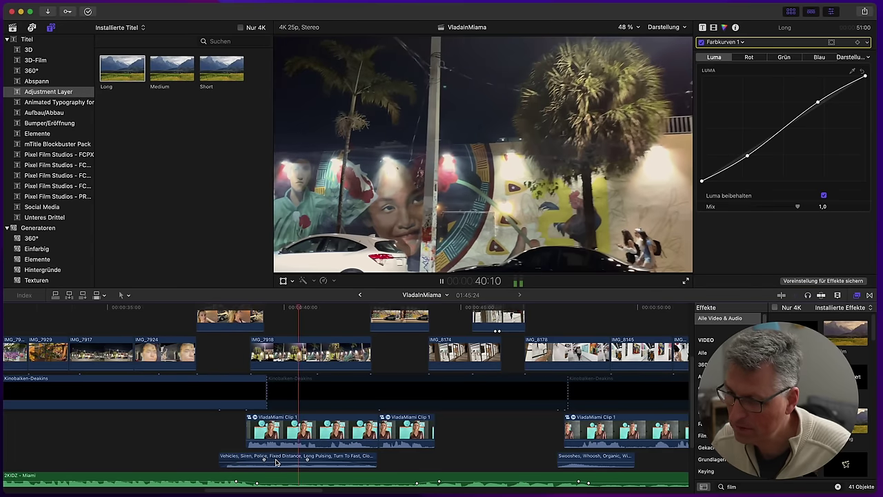
Move the siren later under the VladaMiami clip and shorten its end
left_click_drag(278, 459, 331, 459)
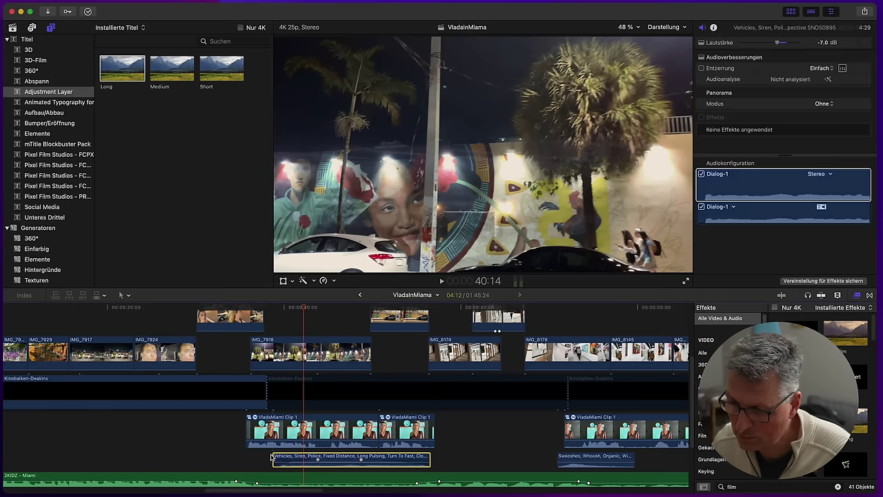
left_click(263, 457)
key("space")
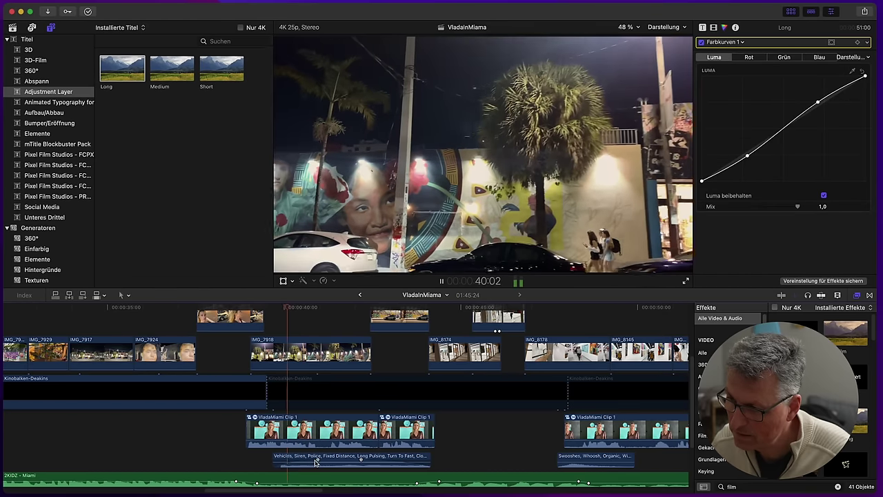
left_click_drag(429, 458, 369, 458)
key("space")
key("space")
left_click(250, 461)
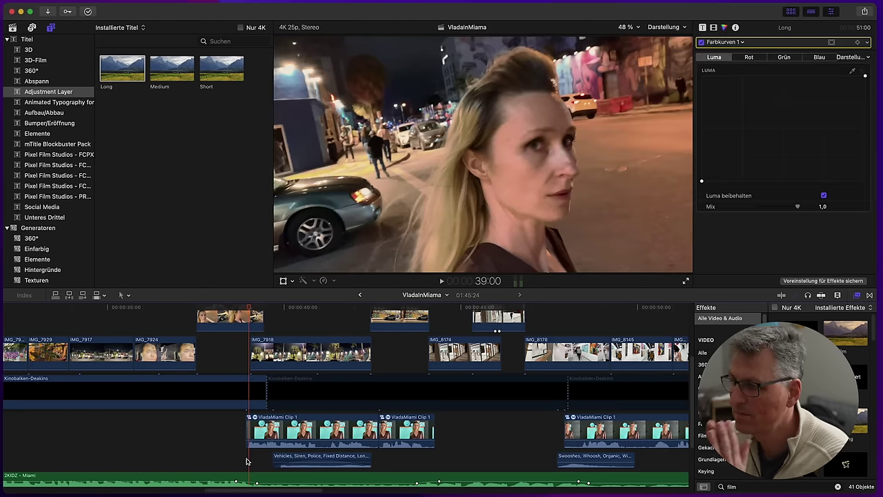
key("space")
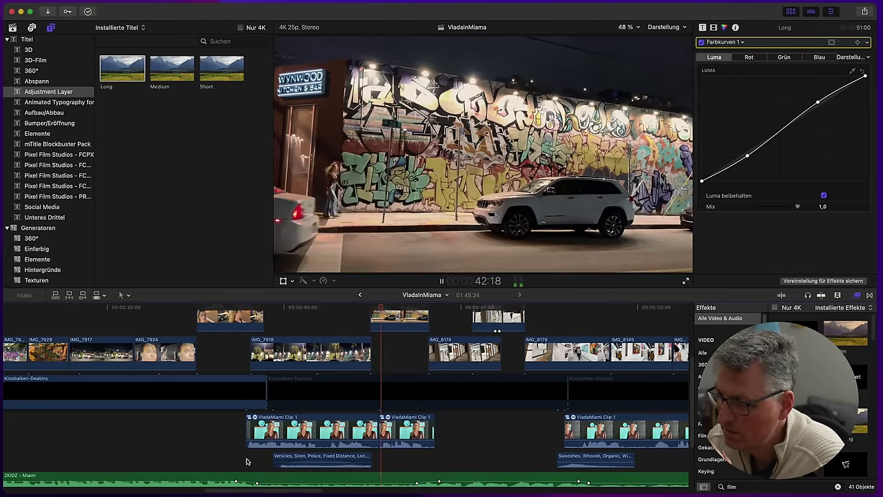
Extend the siren's end by about two seconds, replaying from 39:05 to check
left_click_drag(373, 457, 387, 457)
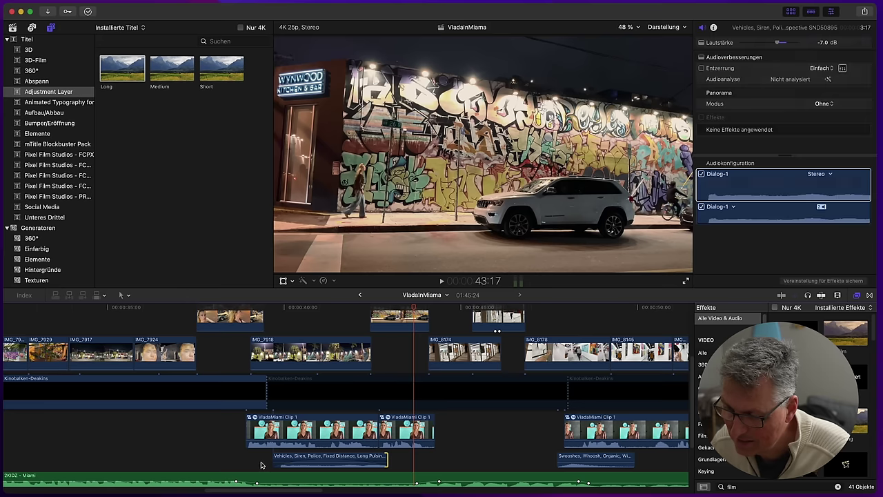
left_click(261, 464)
key("space")
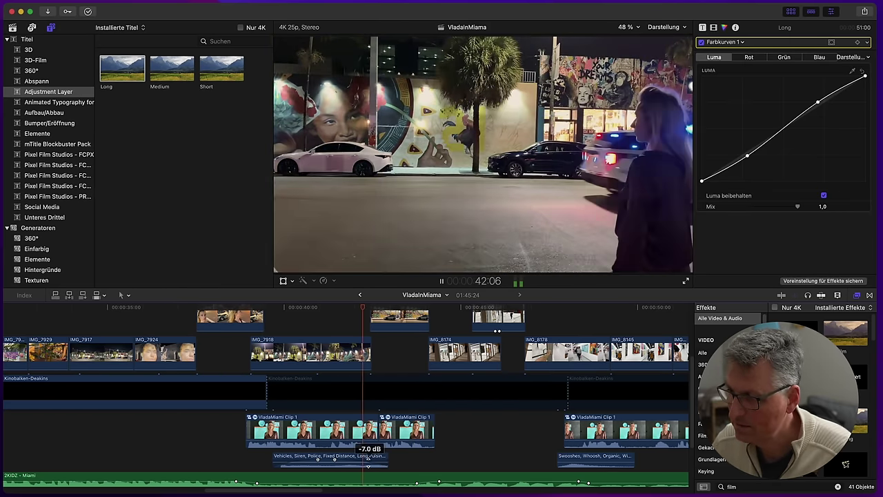
left_click_drag(388, 456, 399, 455)
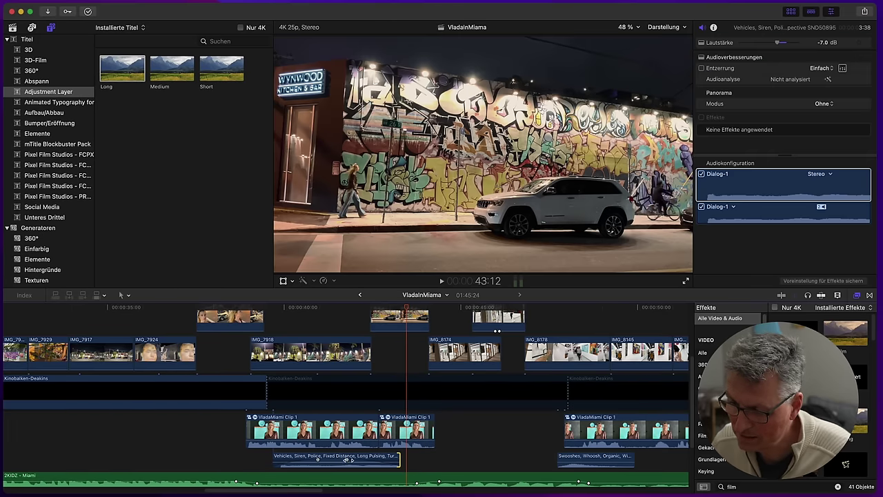
left_click(257, 459)
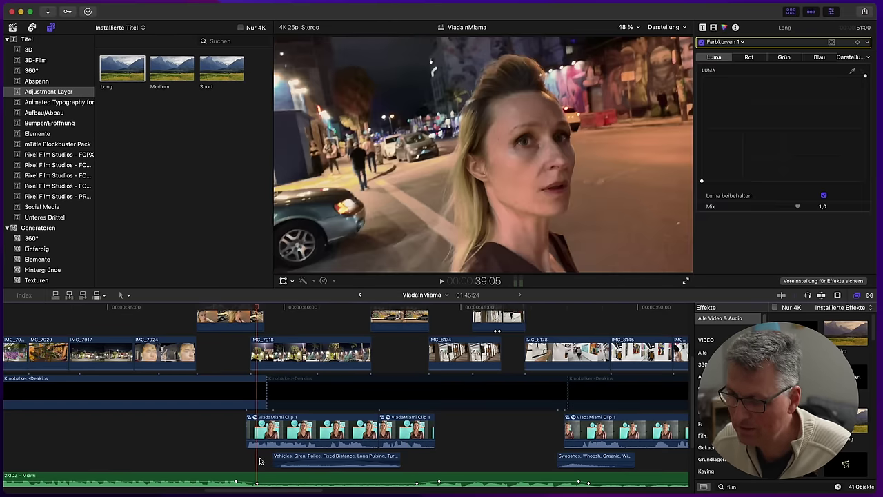
key("space")
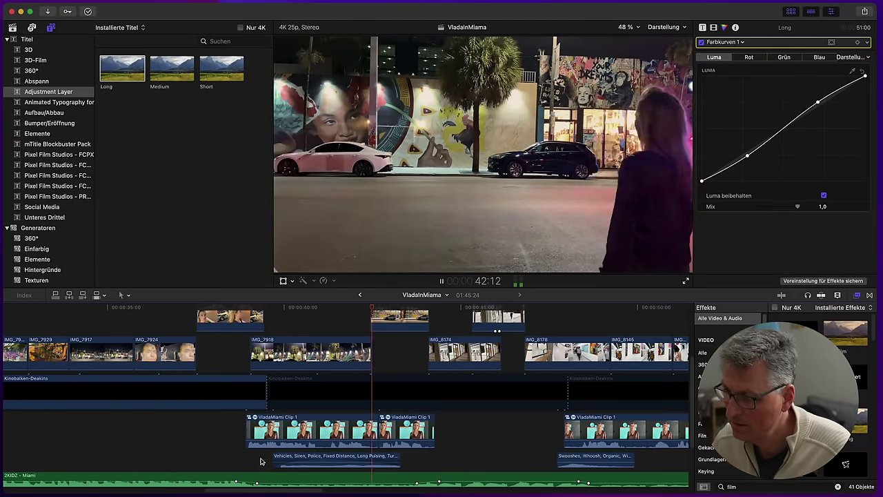
left_click_drag(400, 458, 405, 457)
left_click(332, 325)
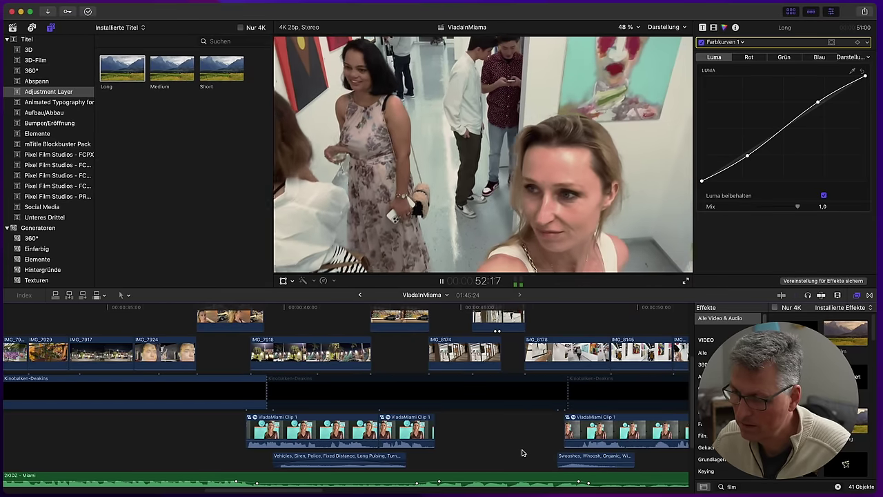
key("space")
left_click_drag(341, 308, 199, 329)
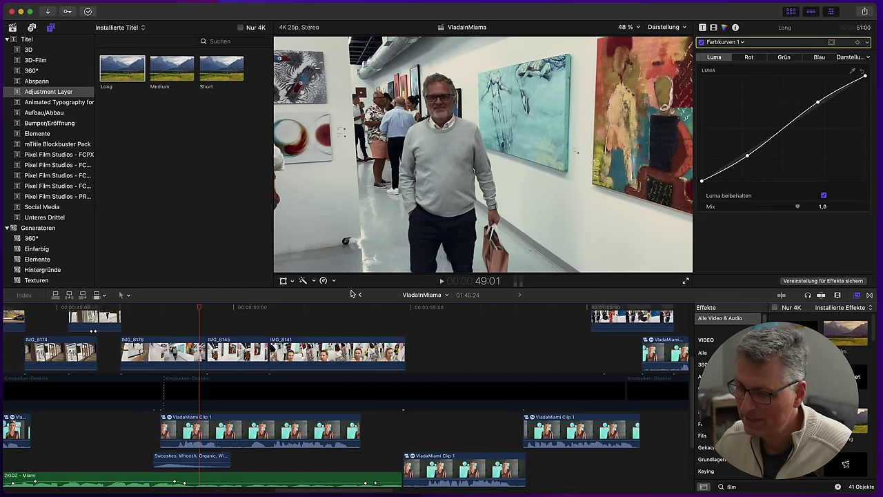
Search Soundly for 'people talking' and audition the hall, public place, exterior and museum crowd sounds
key("super+Tab")
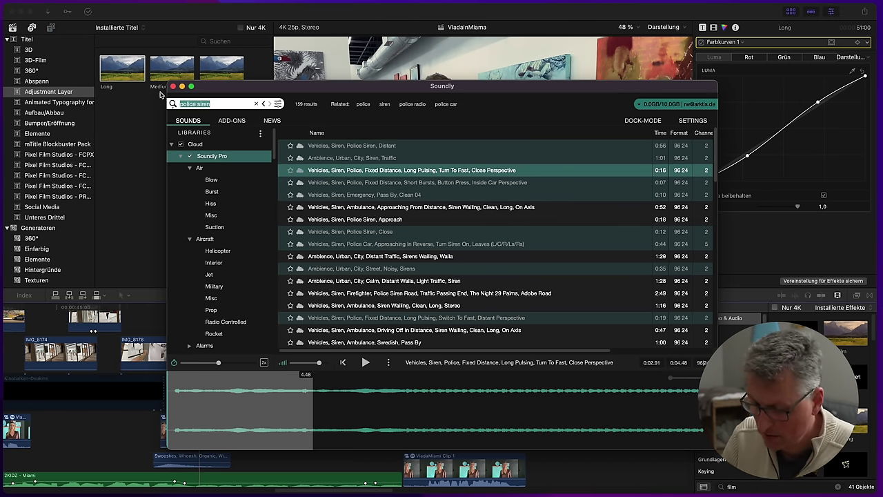
type("people")
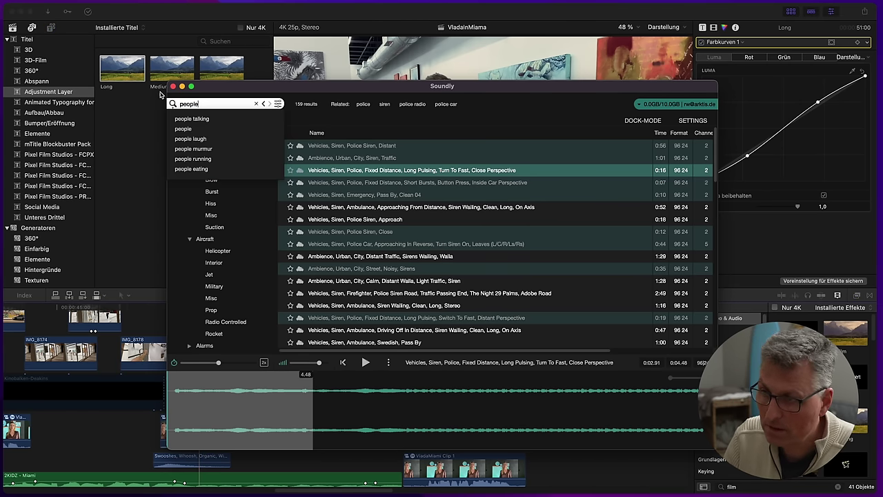
type(" talking")
key("Return")
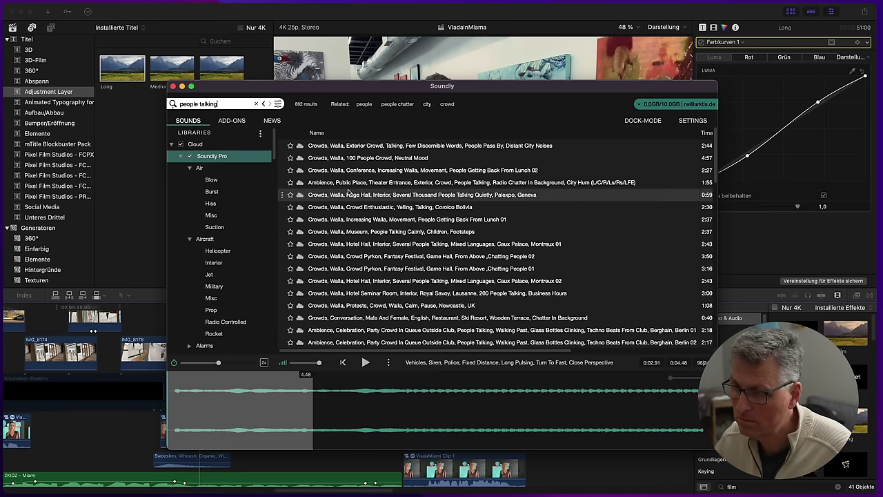
left_click(350, 196)
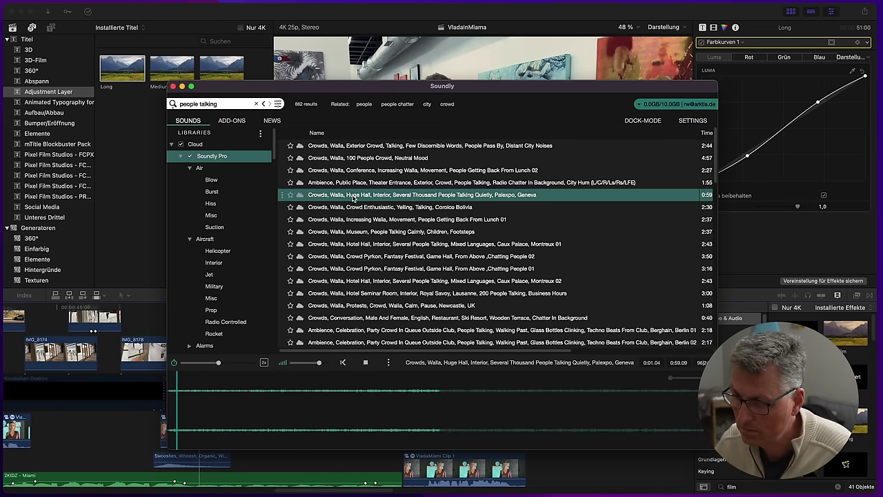
left_click(366, 186)
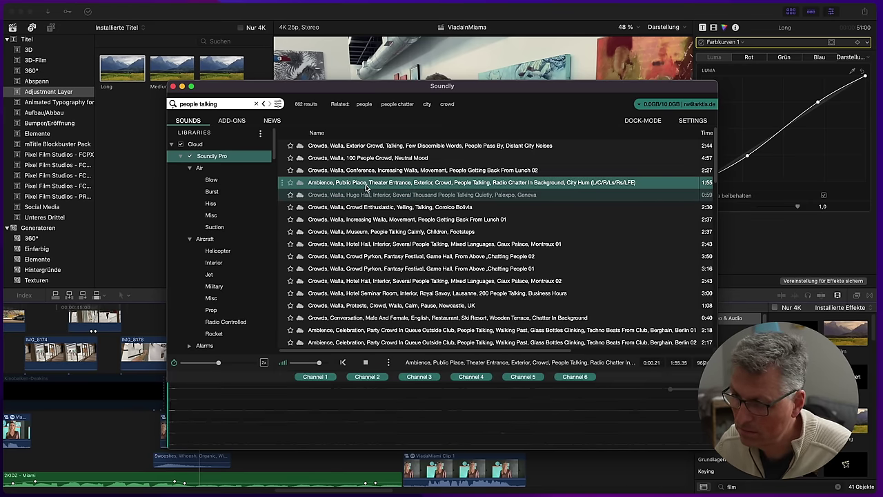
left_click(367, 146)
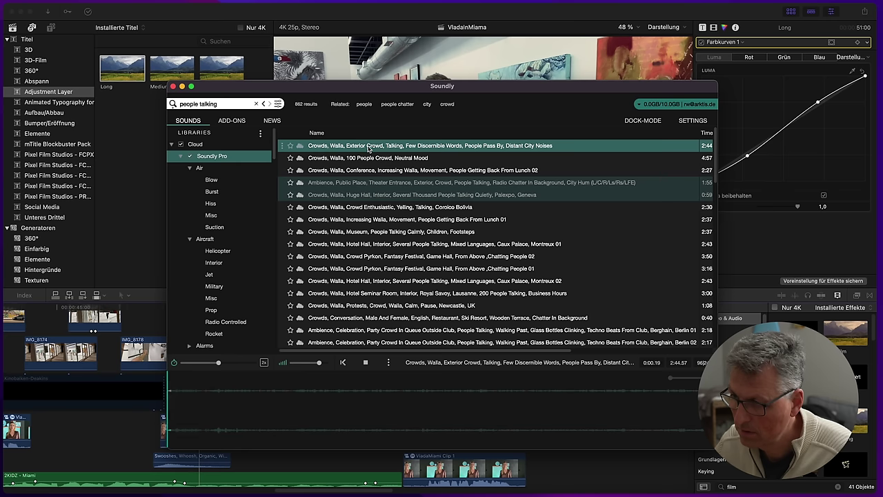
left_click(373, 234)
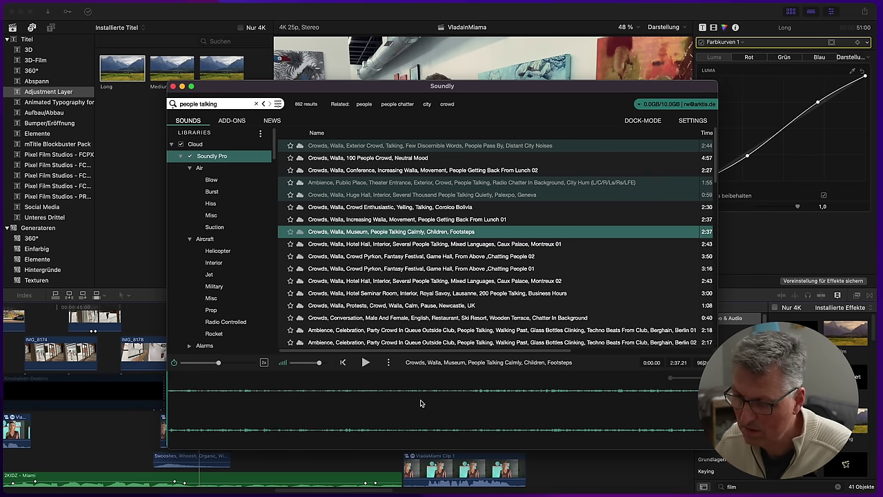
Drag the Crowds, Walla, Museum recording into the Final Cut Pro timeline beneath the gallery shot
left_click_drag(522, 416, 330, 459)
left_click(331, 459)
scroll(310, 463, "down", 4)
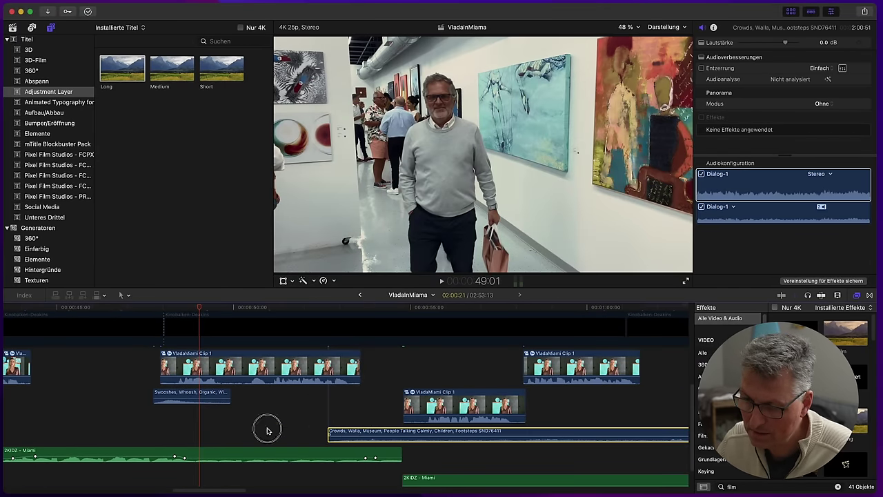
Extend the crowd clip to start earlier and play through it up to the gallery shot
left_click_drag(268, 431, 174, 424)
left_click(120, 424)
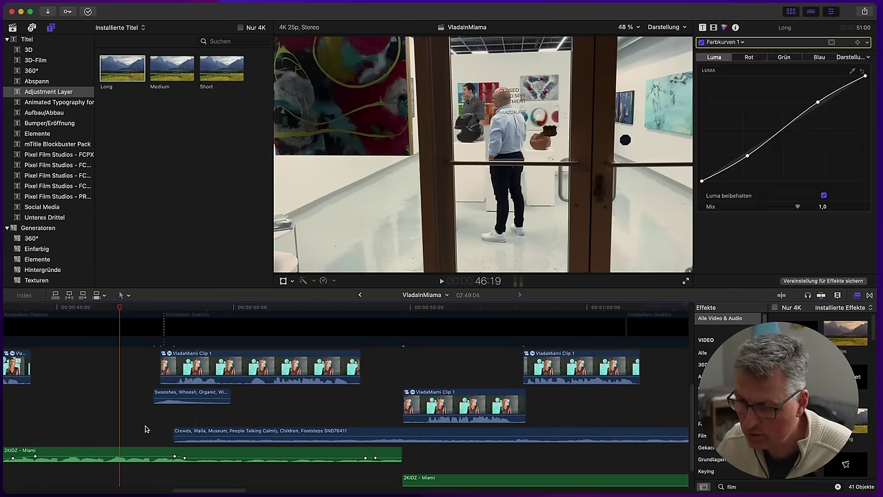
key("space")
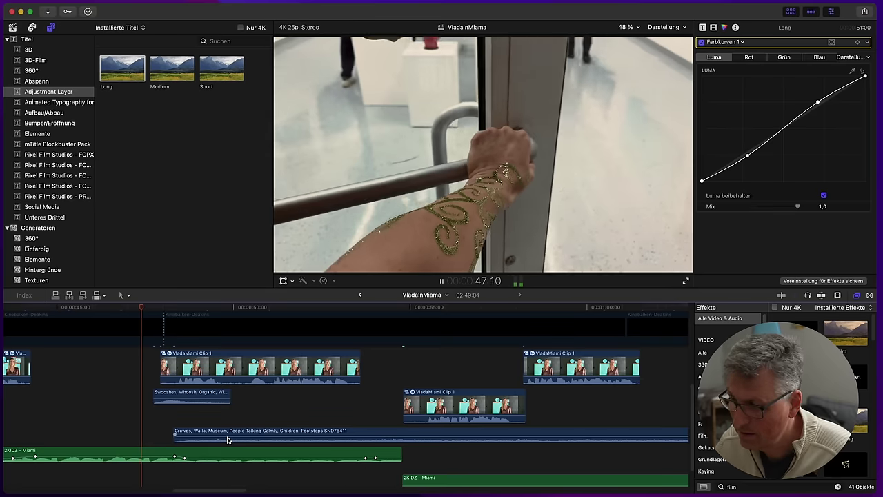
left_click(240, 438)
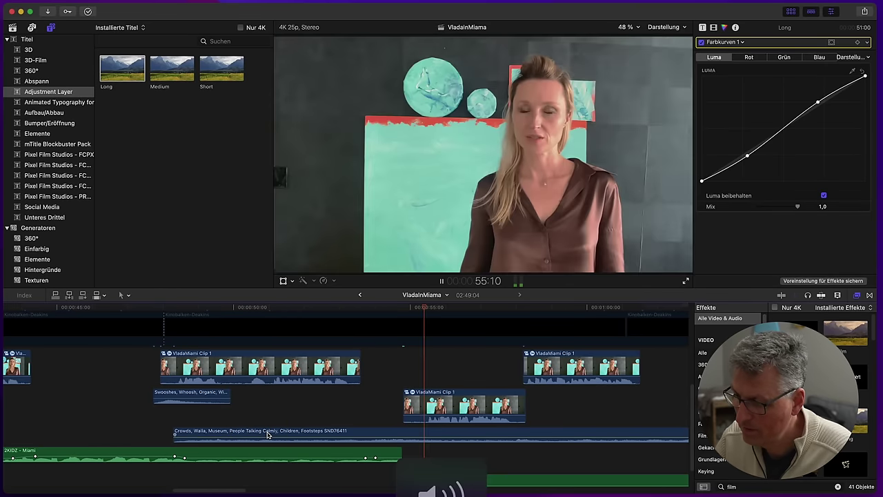
key("space")
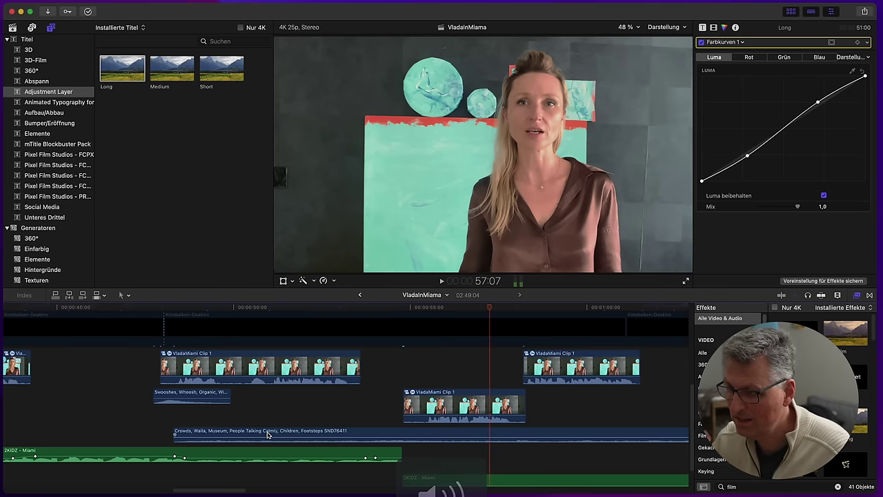
key("space")
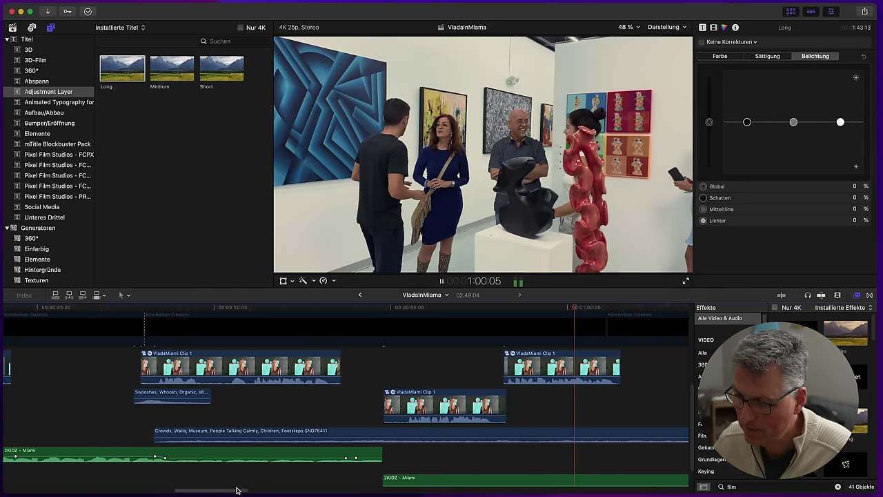
key("space")
scroll(410, 365, "up", 3)
scroll(388, 379, "down", 3)
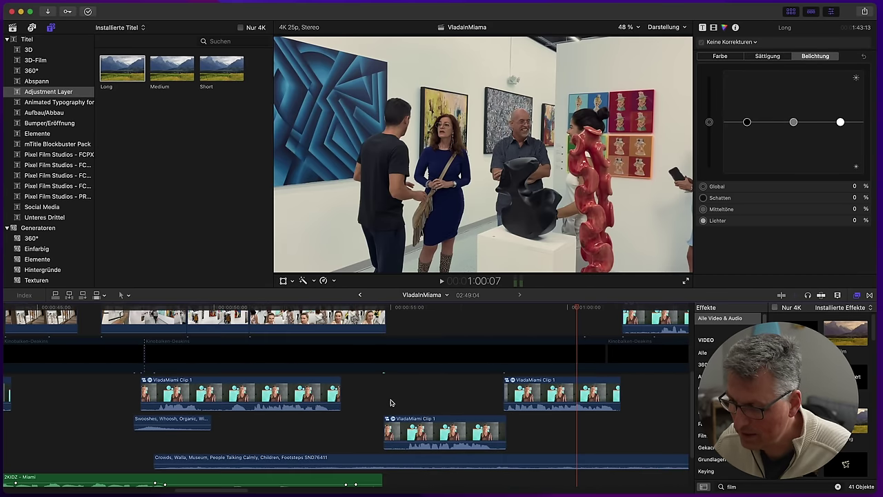
Trim the crowd clip's end at the playhead, set it to -4.0 dB, and replay it
left_click(407, 460)
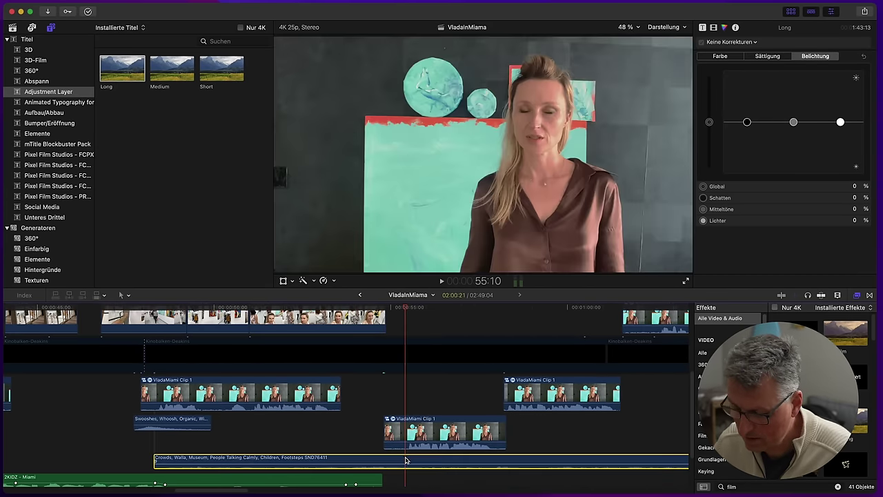
key("super+b")
key("Delete")
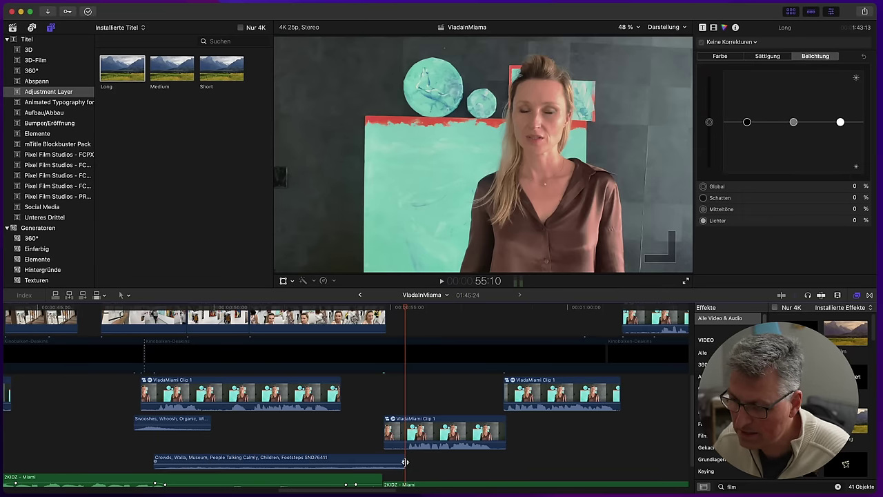
left_click_drag(403, 456, 415, 457)
left_click_drag(267, 462, 269, 460)
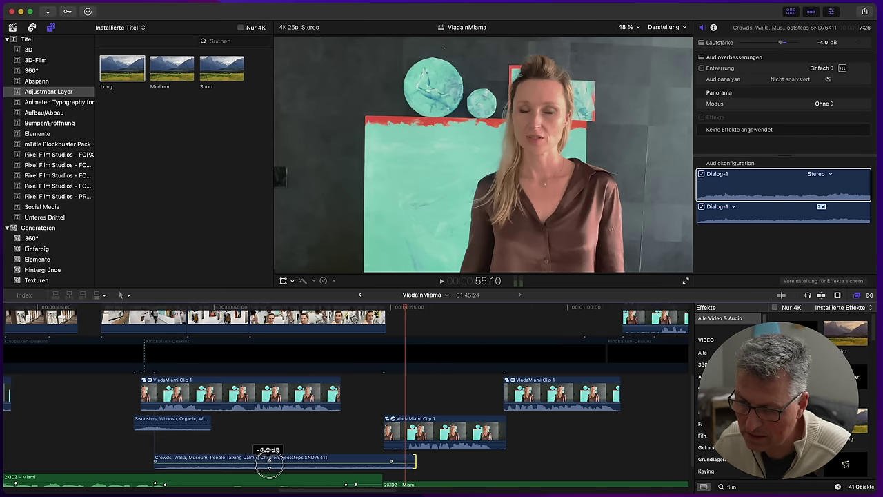
left_click(145, 463)
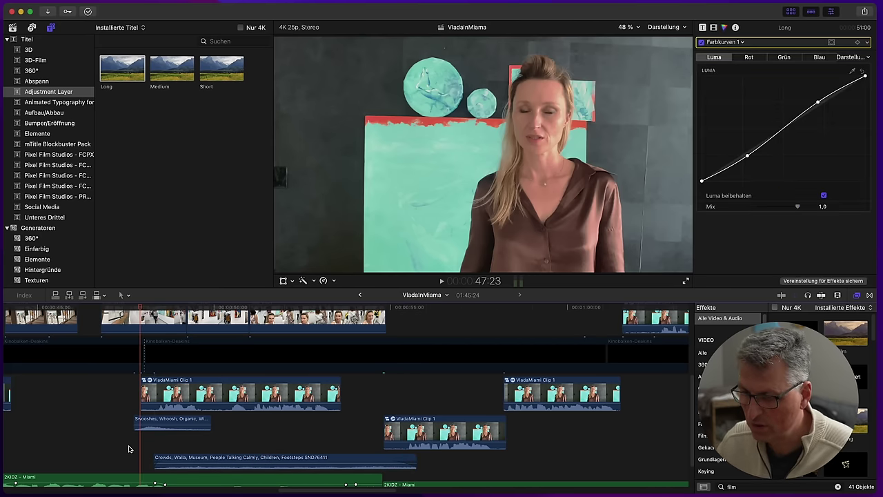
key("space")
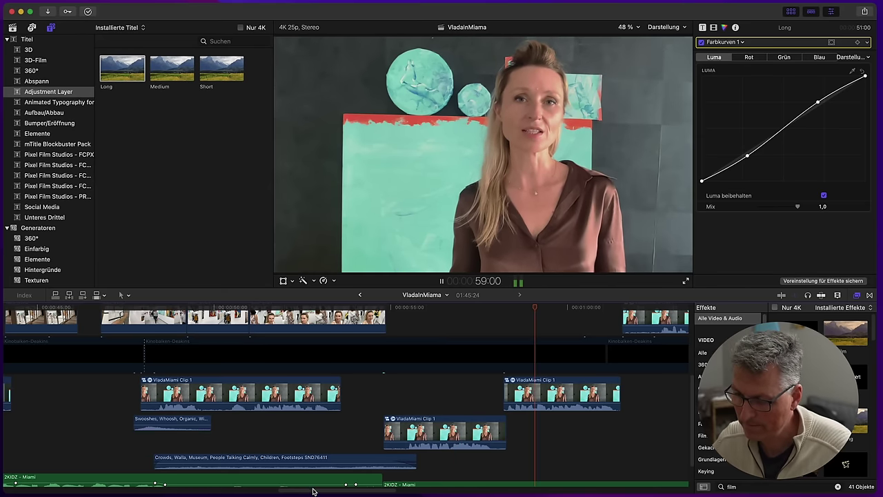
Play the timeline from 1:05:02 and park the playhead at 1:17:00, just before the garden shot
left_click_drag(312, 491, 374, 494)
key("space")
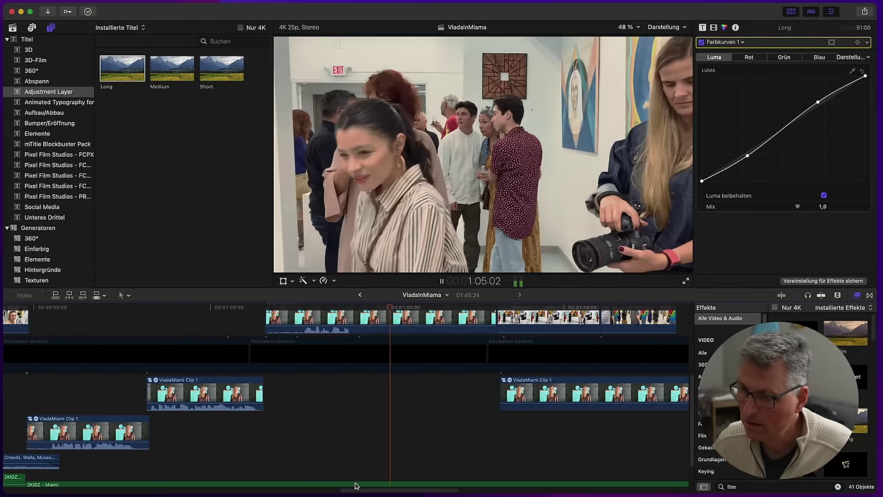
key("ctrl+super+e")
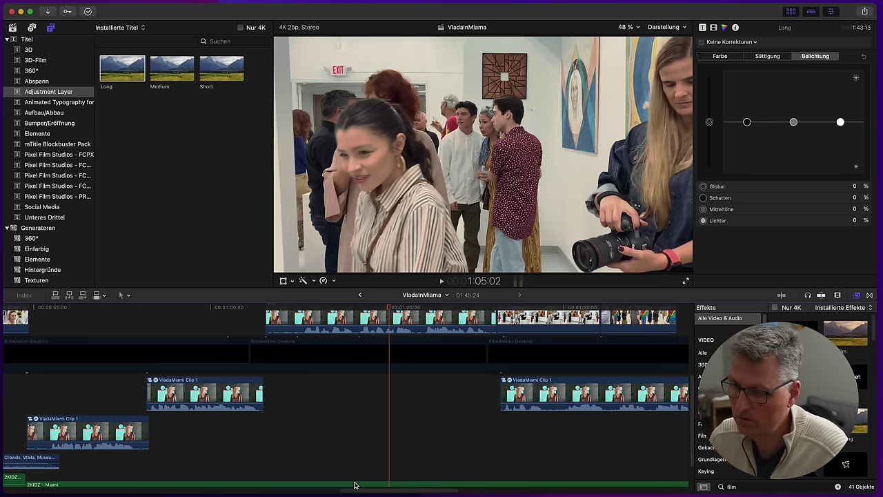
key("space")
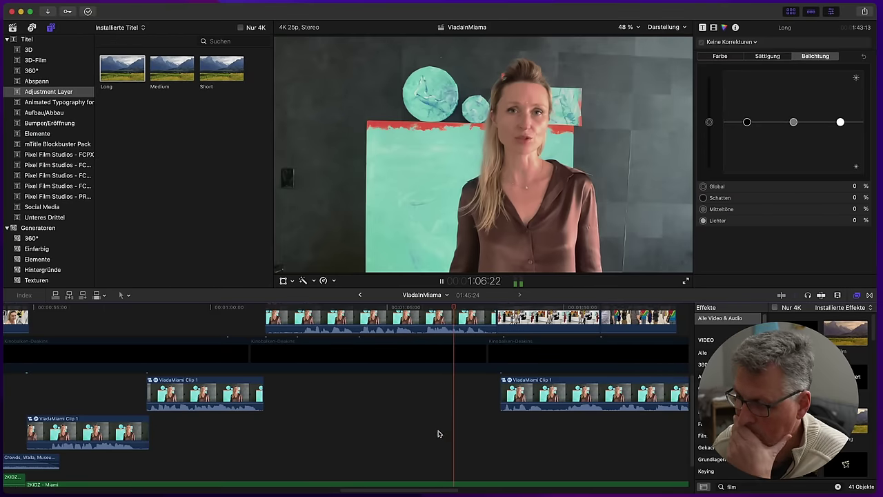
left_click_drag(411, 489, 480, 490)
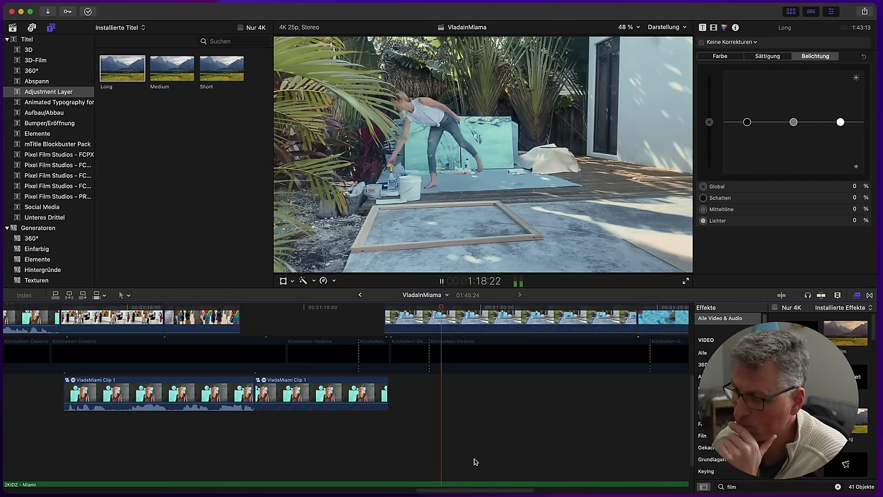
left_click_drag(394, 306, 365, 309)
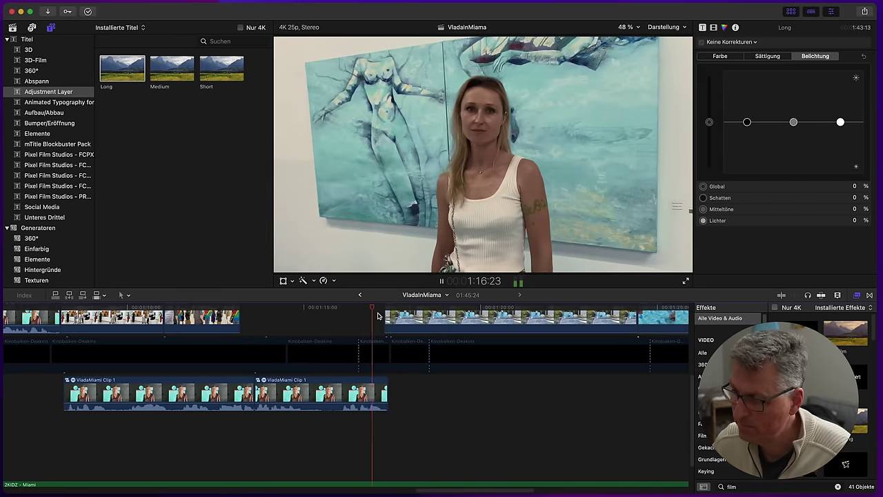
left_click_drag(397, 308, 376, 310)
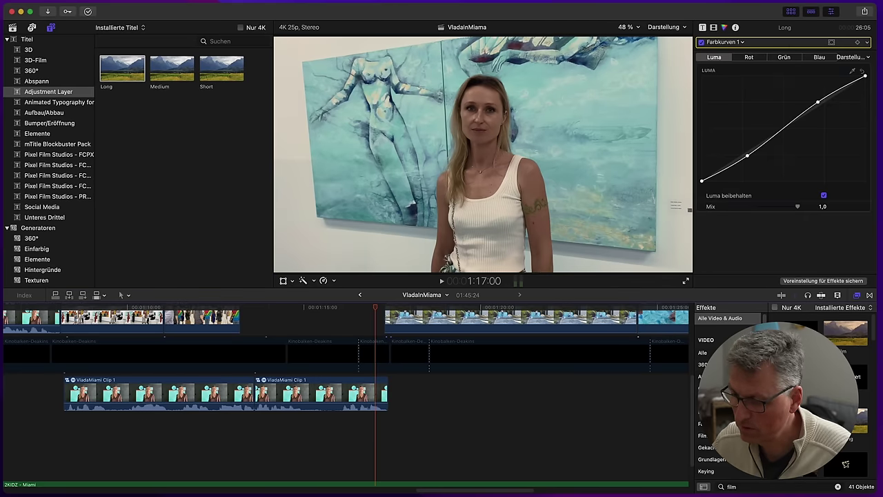
Search Soundly for 'whoosh' and mark 1.38 seconds of the Soft, Short organic whoosh
key("super+Tab")
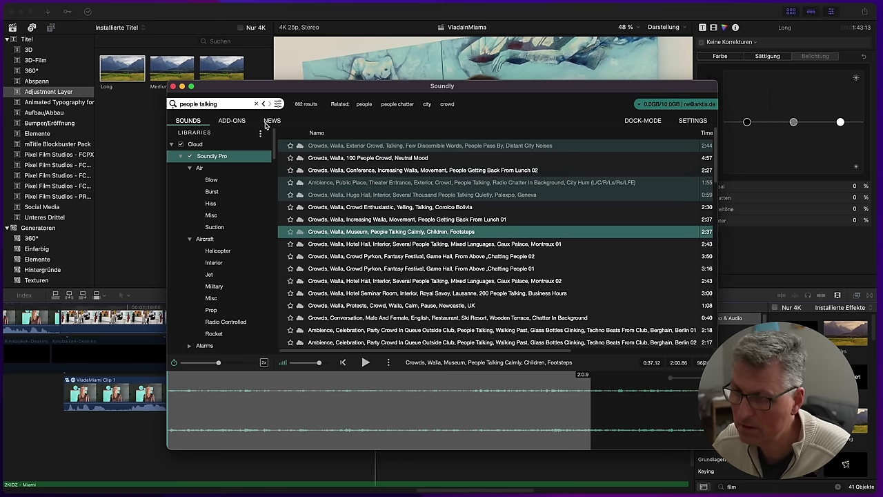
type("whoos")
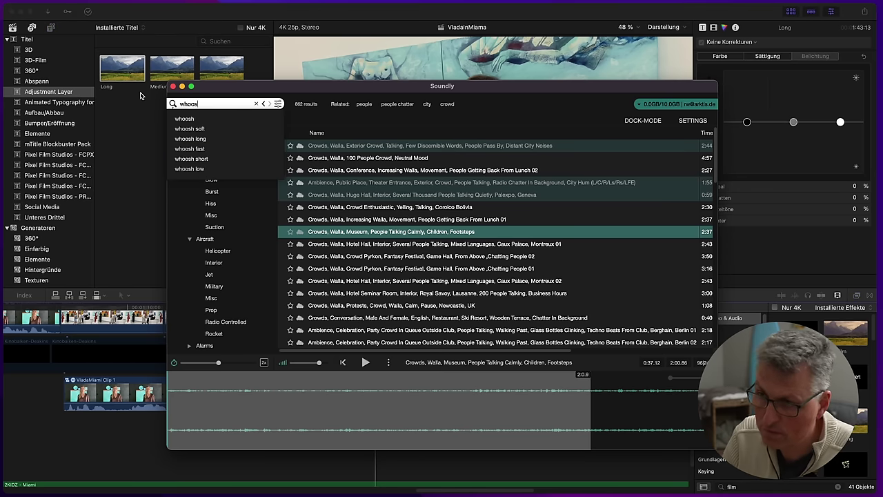
type("h")
key("Return")
left_click(398, 173)
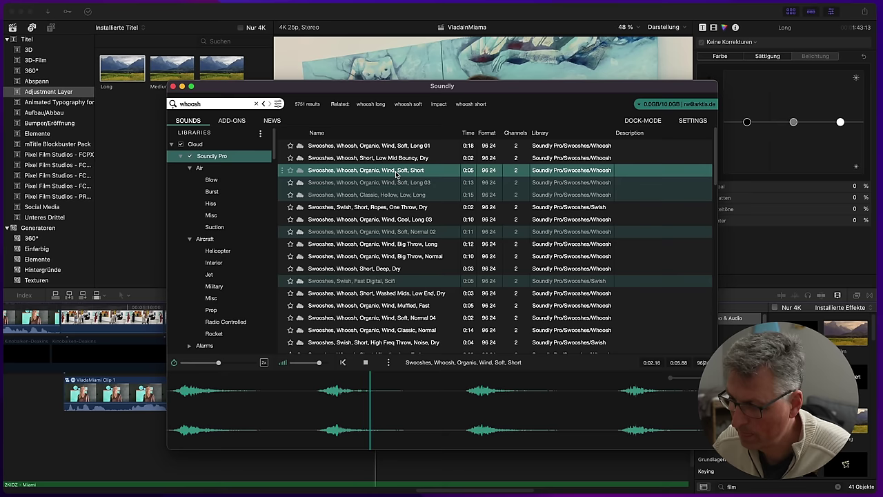
left_click_drag(445, 400, 381, 427)
Send the marked whoosh to the playhead at 1:17 and play it over the cut
left_click(383, 434)
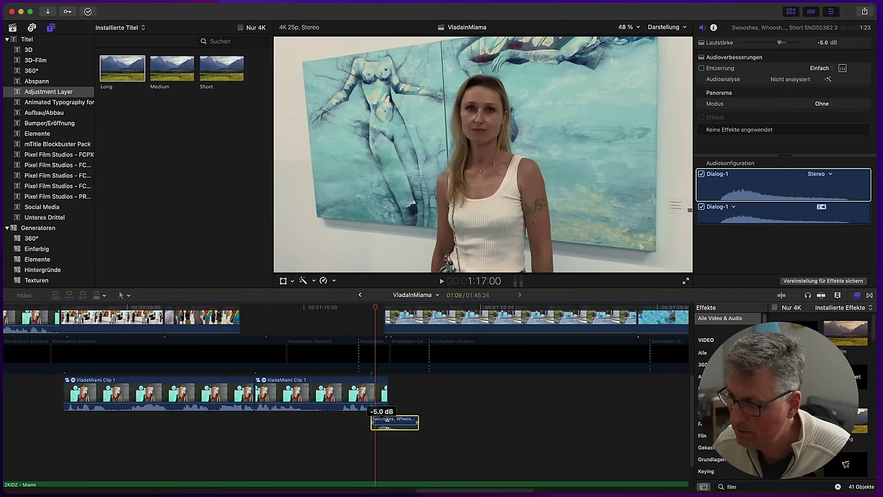
left_click(356, 433)
key("space")
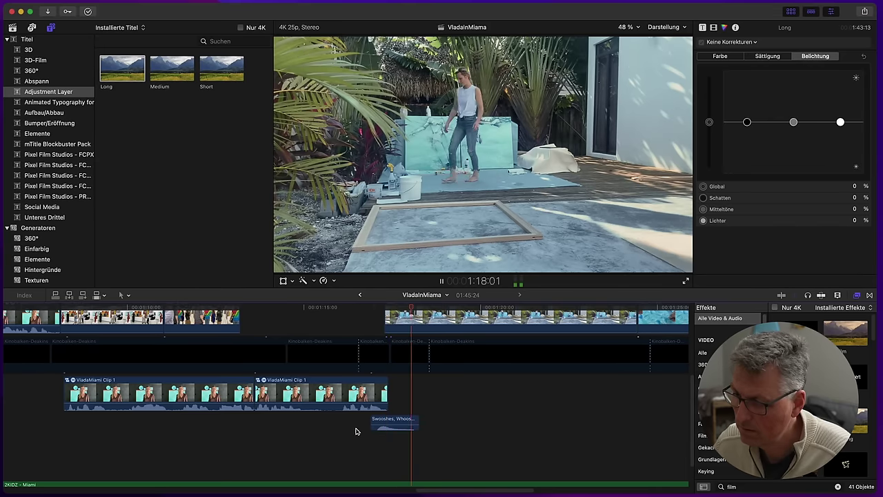
left_click(356, 431)
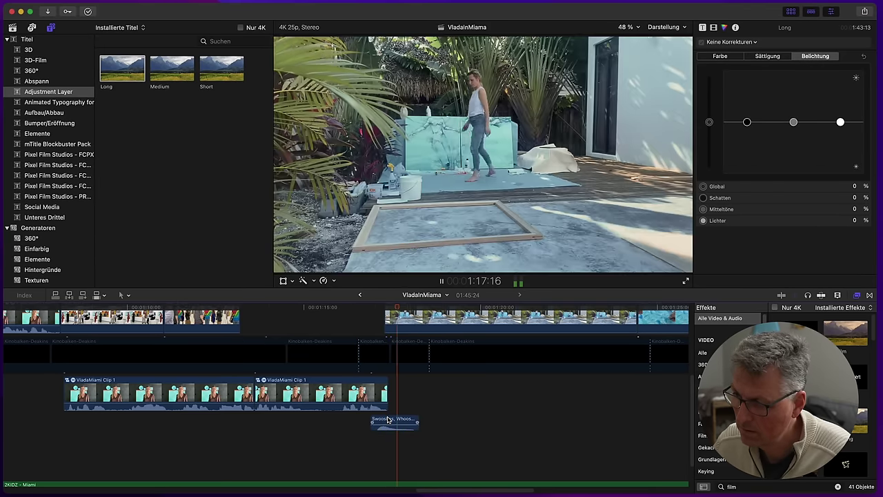
Move along the timeline and park the playhead at 1:28:16 on the sand shot
left_click_drag(433, 489, 460, 485)
scroll(434, 442, "up", 3)
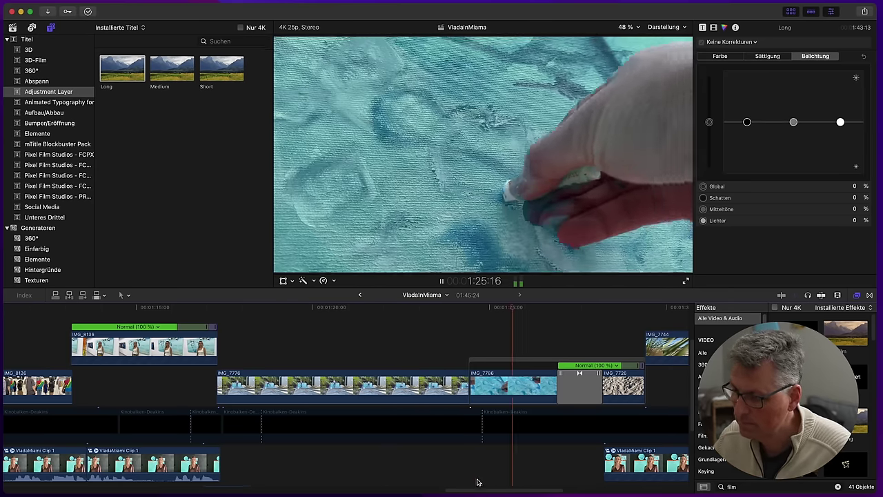
left_click_drag(477, 487, 518, 492)
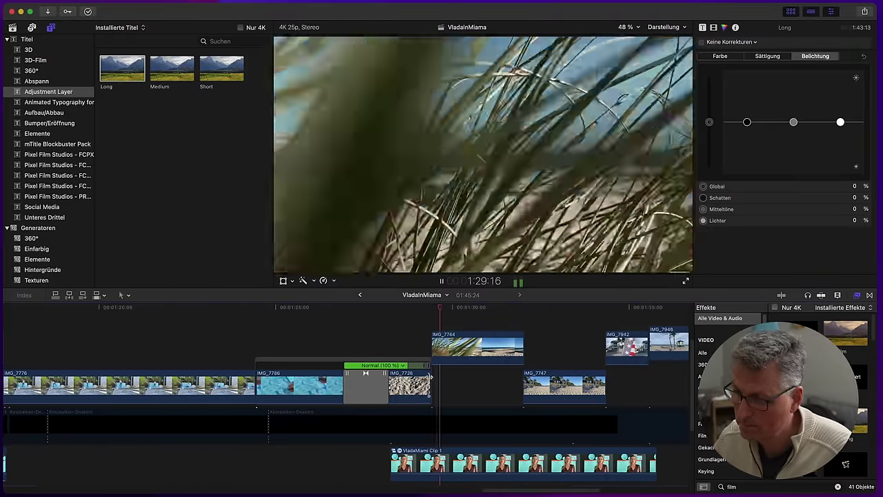
left_click(406, 309)
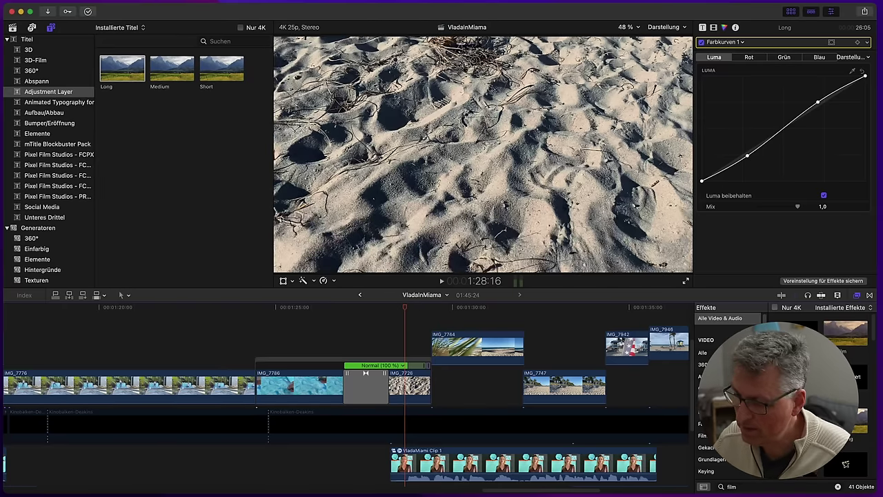
Search Soundly for 'beach', audition several ambiences, and settle on the Coming In On Beach surf
key("ctrl+alt+s")
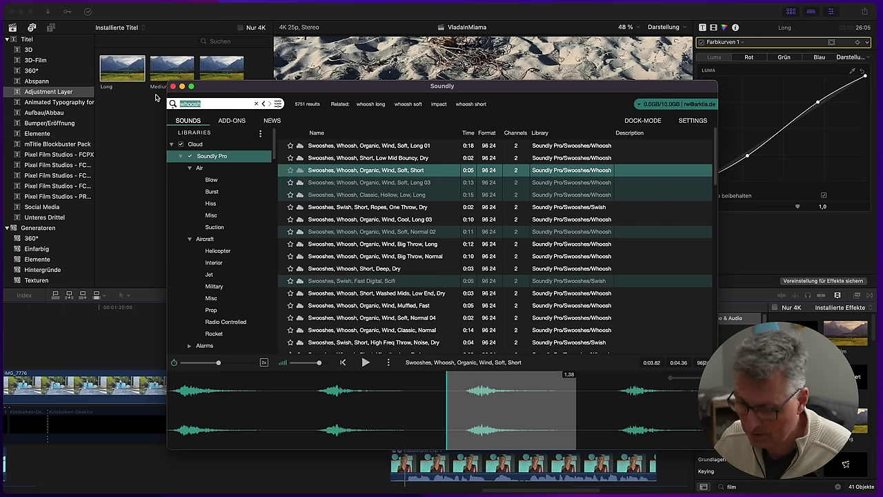
type("beach")
key("Return")
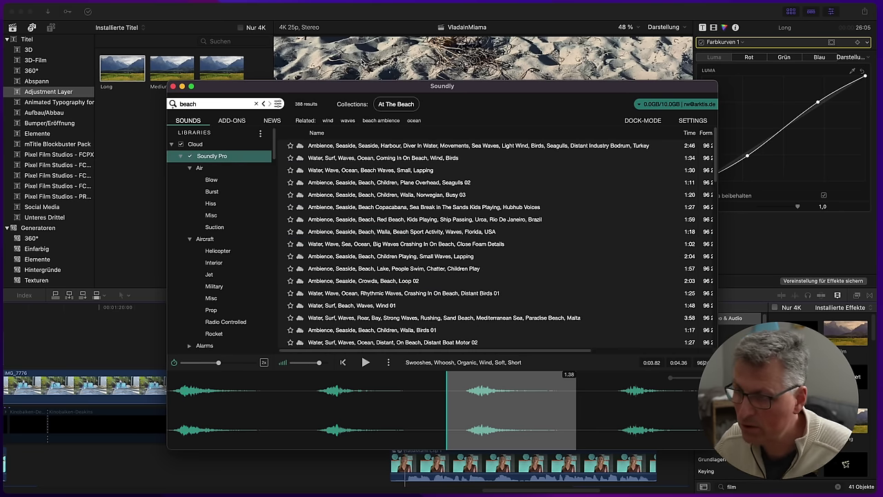
left_click(346, 159)
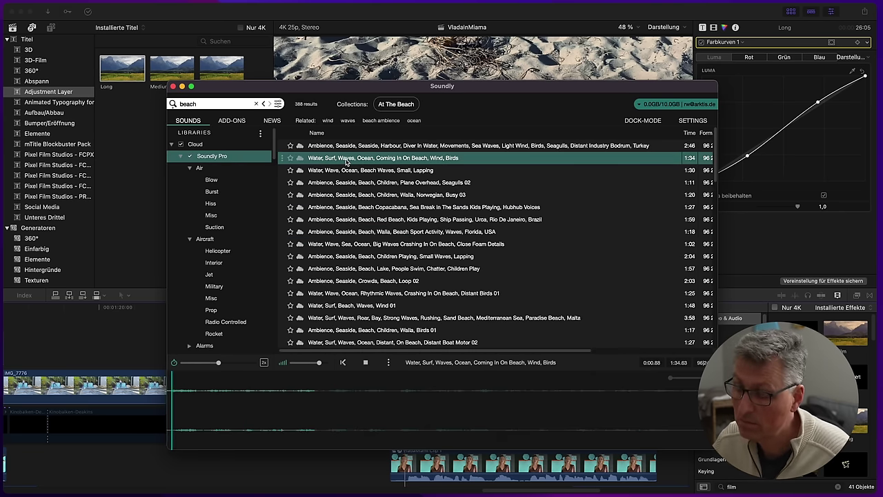
left_click(361, 172)
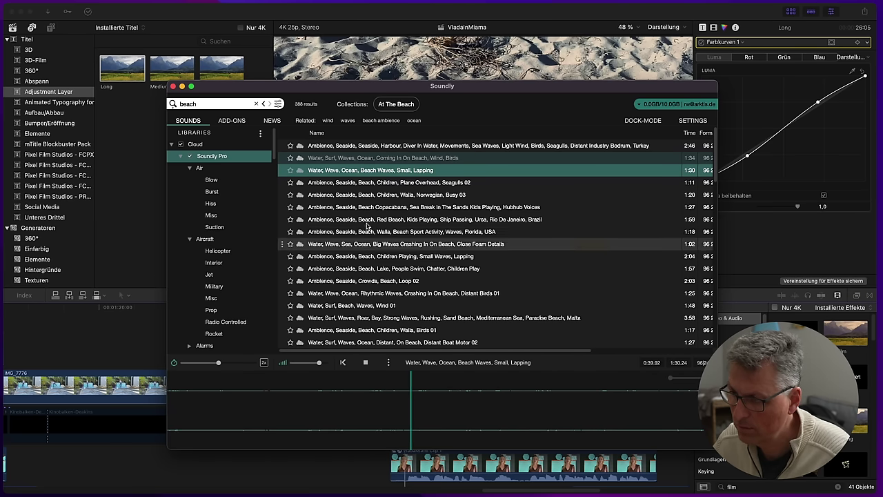
left_click(365, 146)
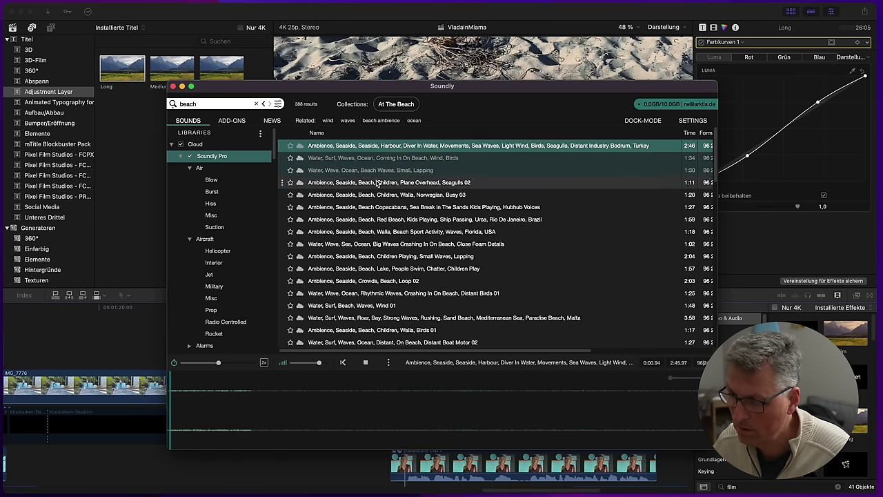
left_click(376, 231)
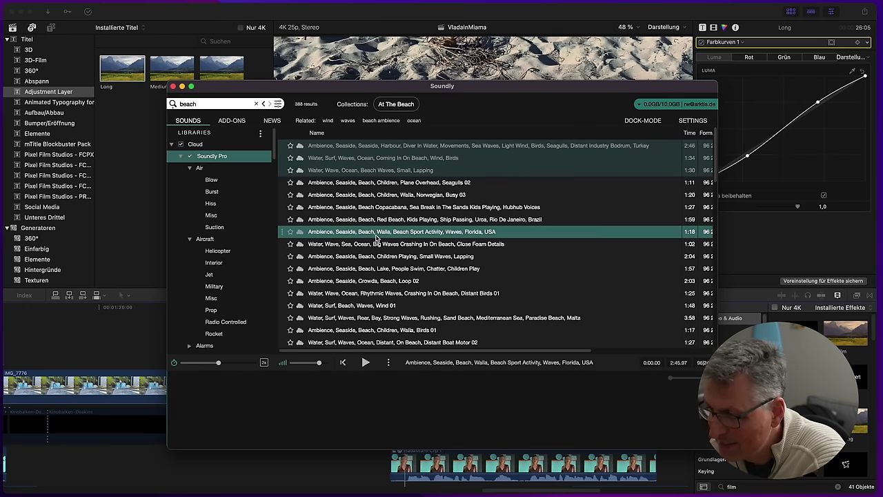
key("space")
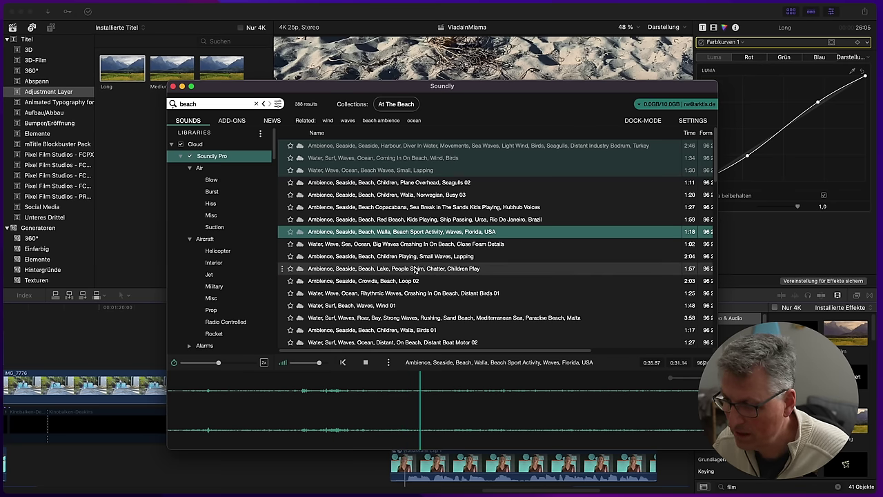
left_click(410, 281)
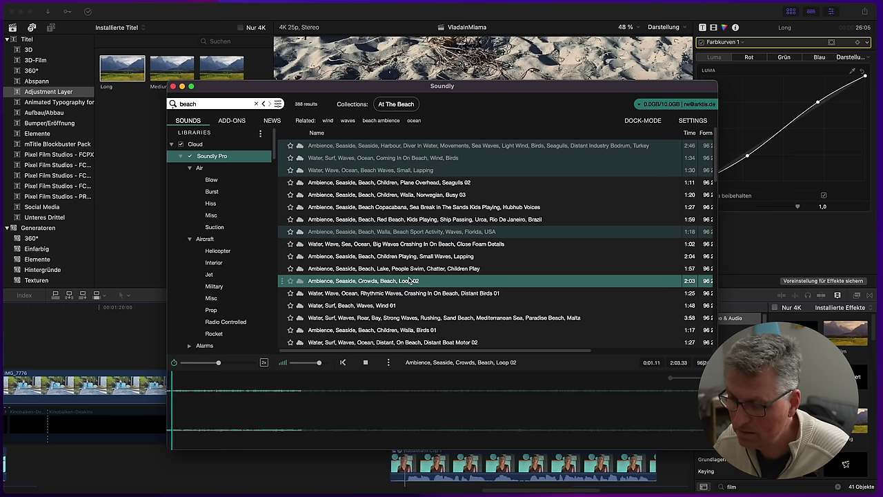
left_click(400, 158)
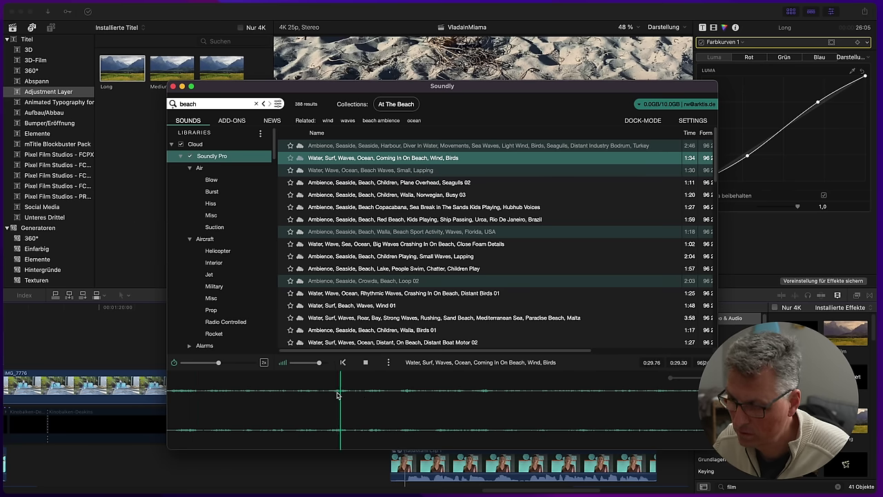
Mark about 50 seconds of the surf sound and place it under the beach clips
left_click_drag(315, 400, 609, 398)
left_click_drag(496, 407, 355, 454)
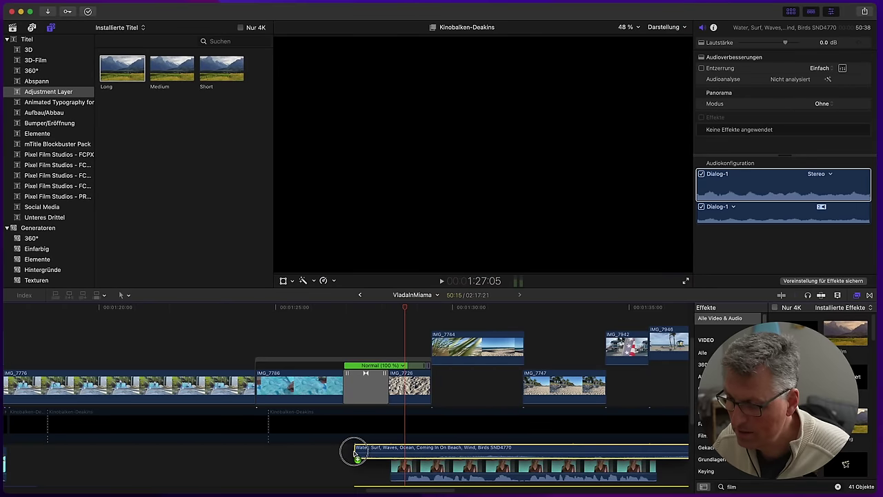
left_click_drag(405, 408, 366, 414)
left_click_drag(381, 457, 417, 386)
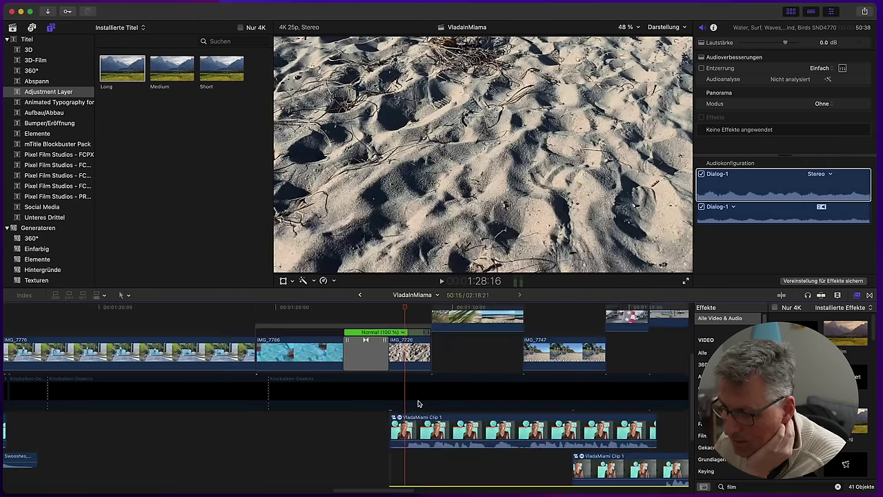
scroll(414, 387, "down", 2)
Extend the surf clip's start earlier toward the painting close-up, then play from 1:27:17
left_click_drag(397, 305, 352, 305)
left_click_drag(385, 471, 364, 472)
key("space")
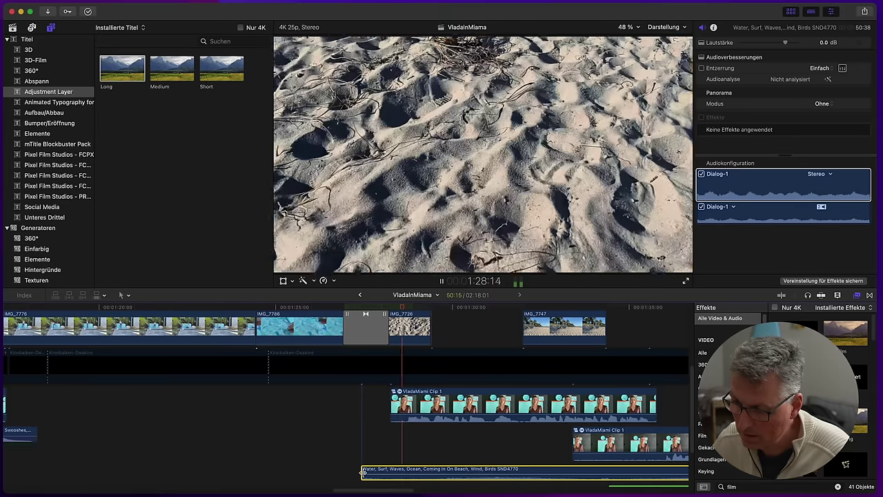
key("space")
left_click_drag(362, 472, 329, 469)
left_click_drag(286, 307, 285, 309)
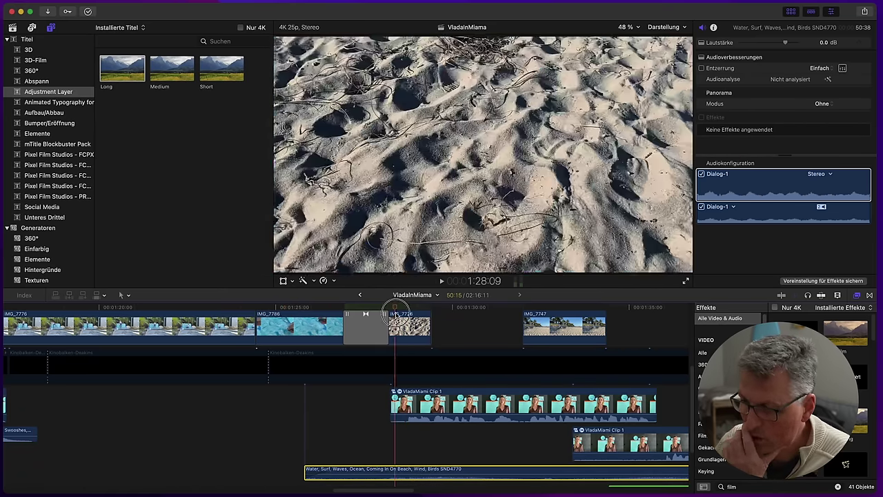
left_click_drag(336, 468, 316, 471)
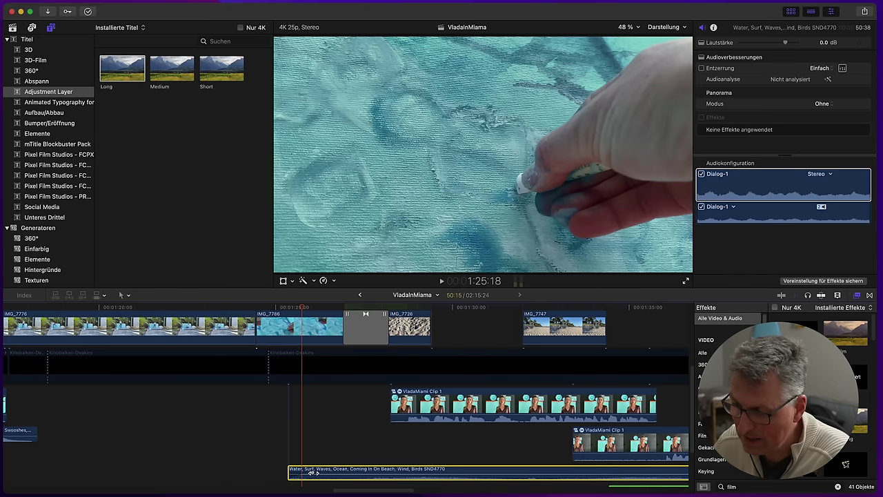
left_click(281, 310)
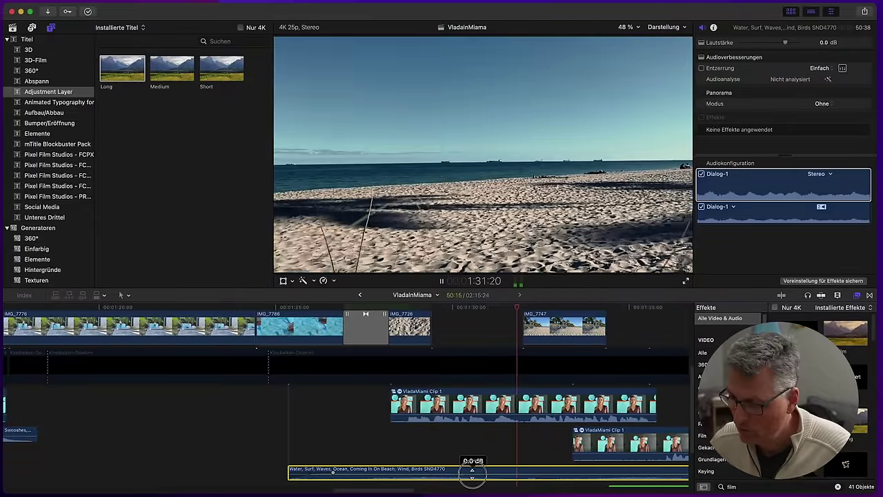
left_click(369, 445)
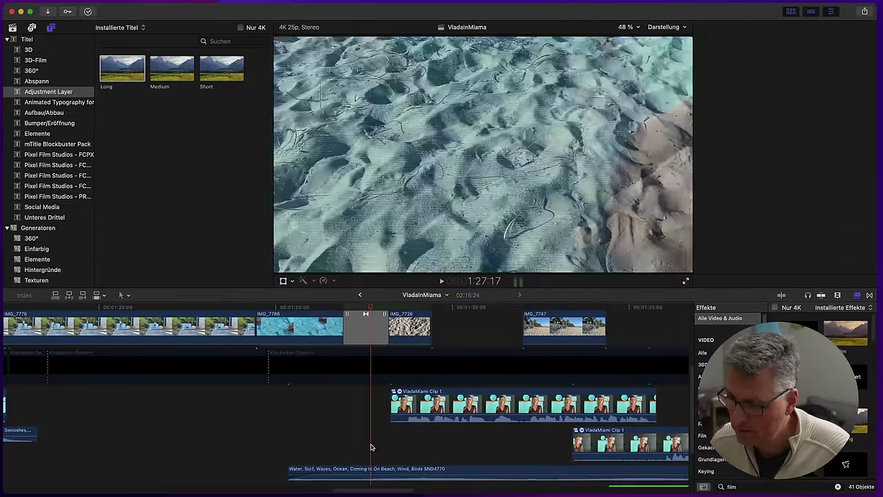
key("space")
Lower the beach waves ambience volume to -7 dB
left_click_drag(406, 489, 434, 493)
scroll(435, 494, "right", 3)
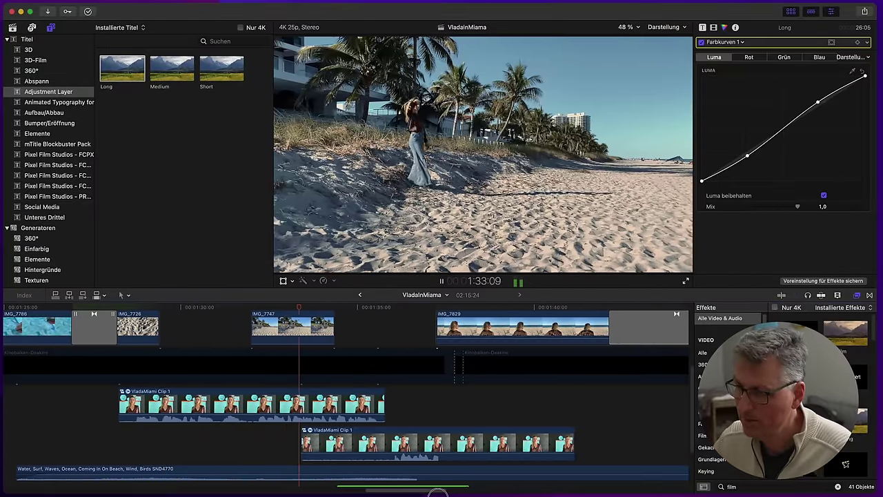
scroll(439, 493, "right", 3)
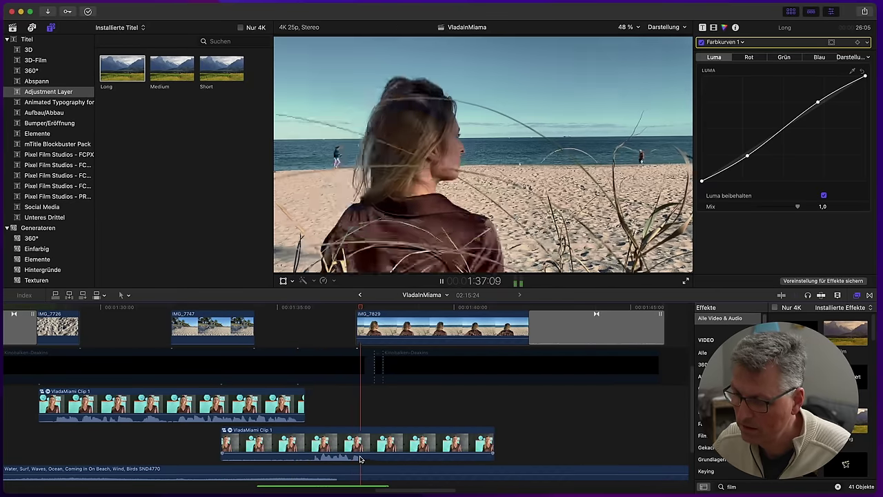
scroll(360, 459, "down", 1)
key("space")
left_click_drag(337, 454, 338, 454)
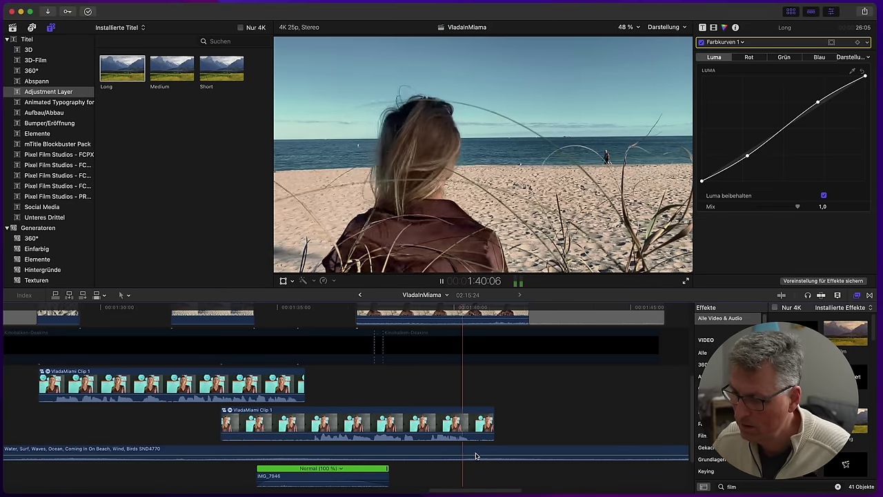
key("space")
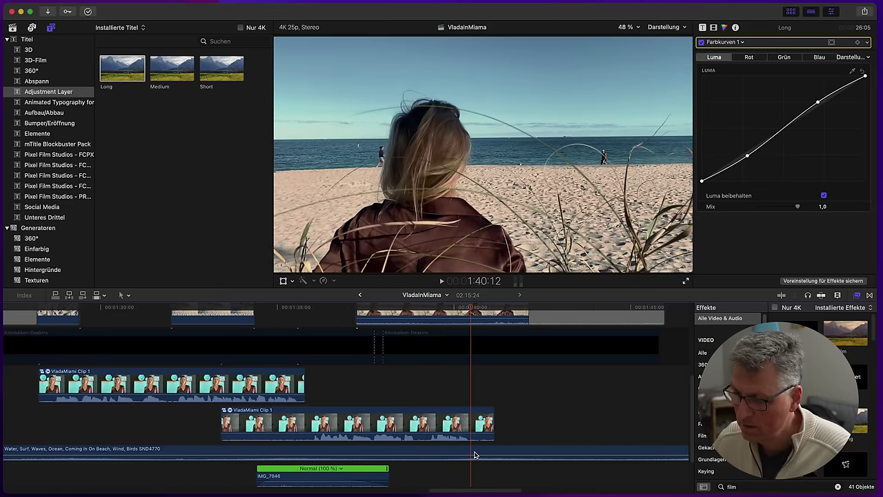
With the Range tool, raise the ambience volume over its later section
left_click(130, 297)
left_click(147, 347)
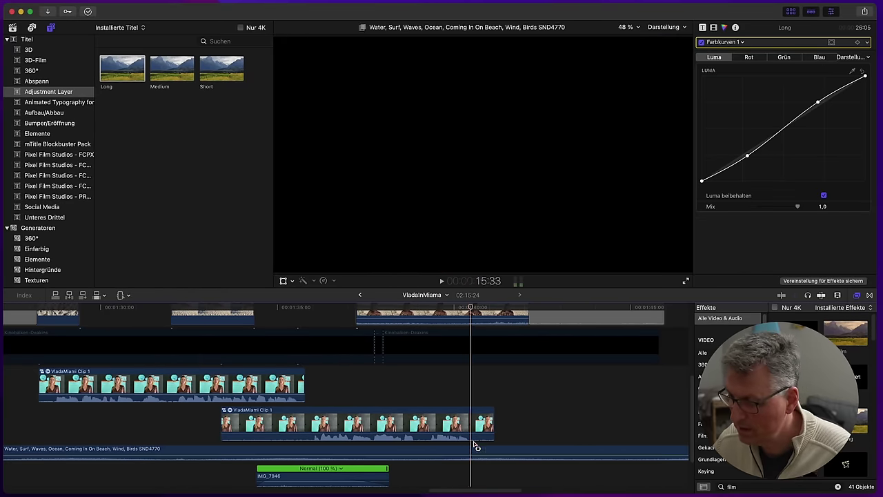
left_click_drag(471, 453, 677, 455)
left_click_drag(611, 452, 611, 457)
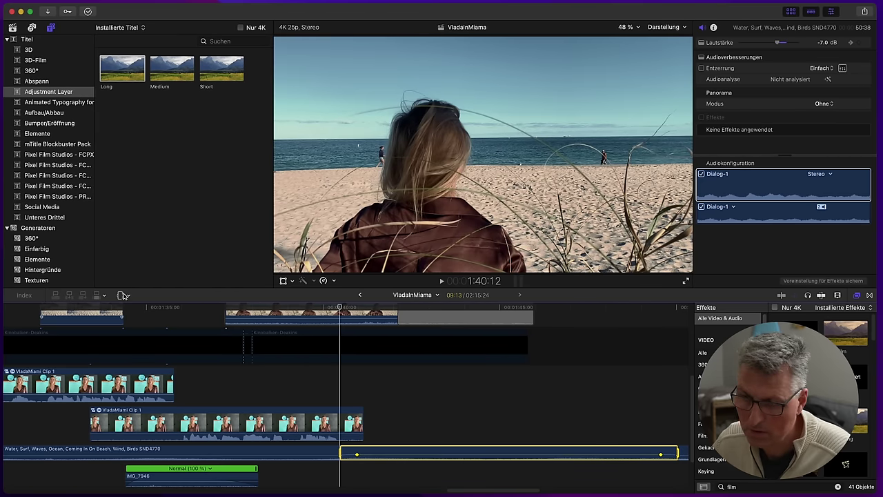
Reposition the volume keyframes so the rise from -7 dB starts later, checking playback
left_click(127, 297)
left_click(144, 306)
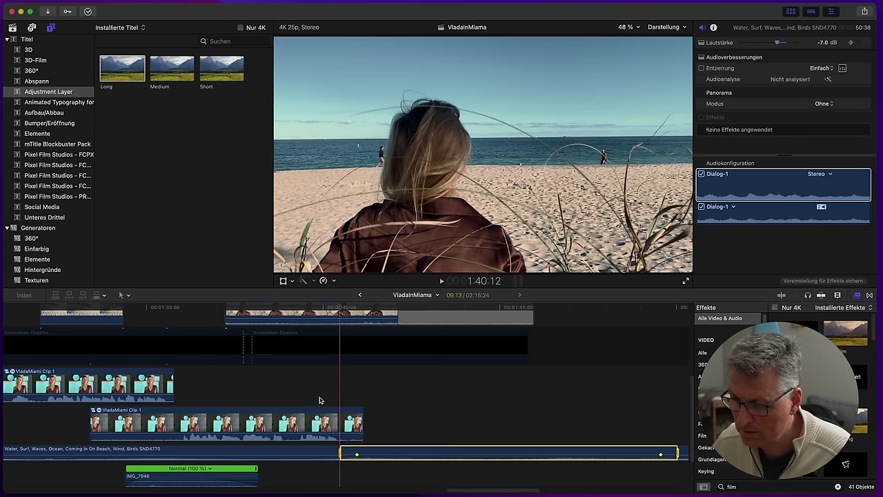
left_click_drag(336, 455, 290, 456)
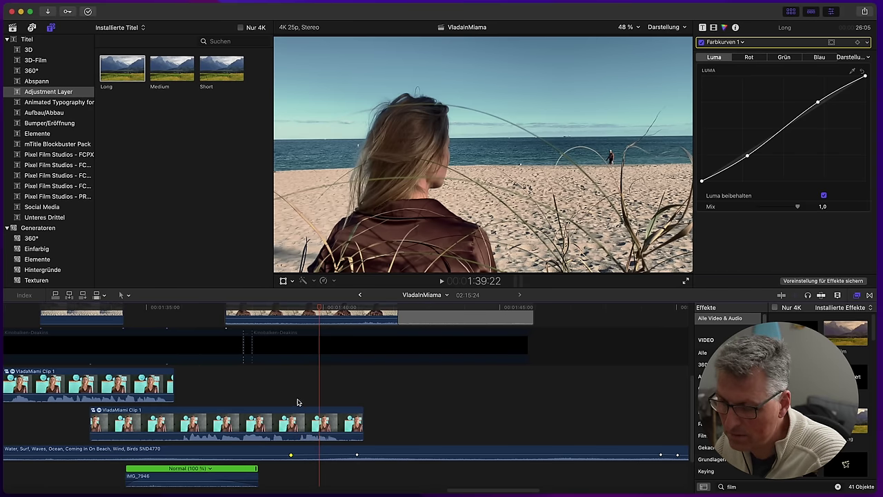
left_click_drag(290, 455, 123, 454)
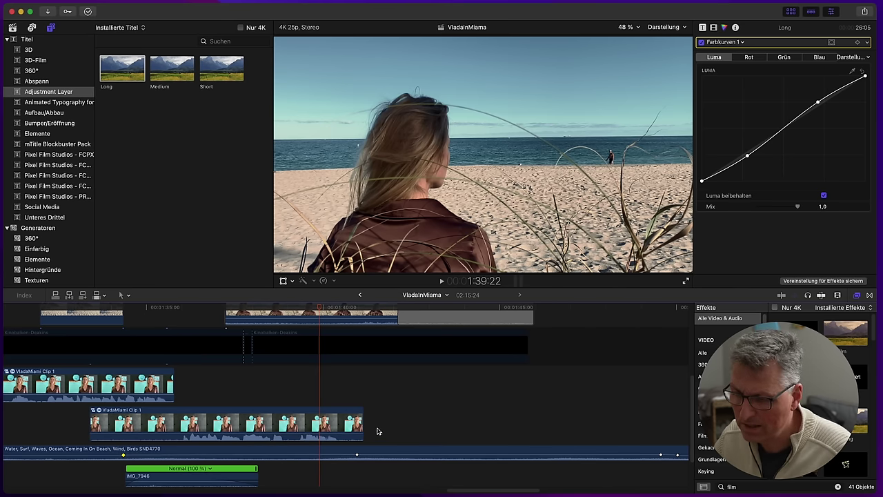
left_click(114, 474)
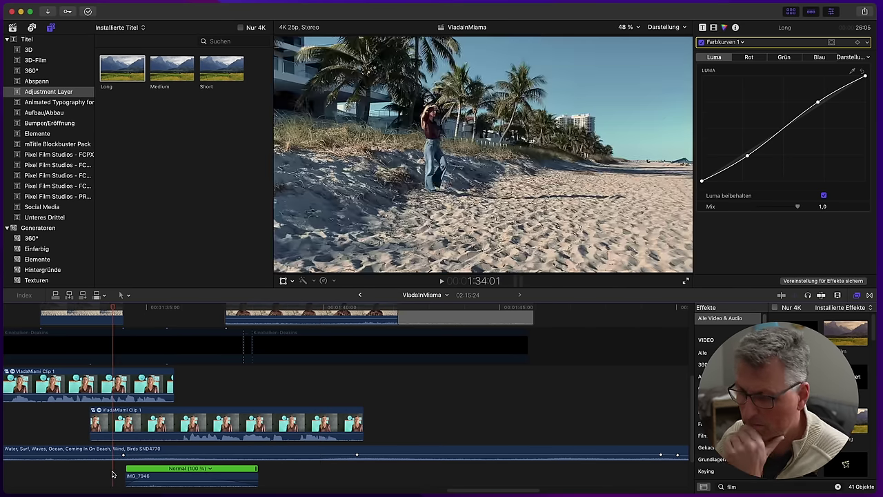
key("space")
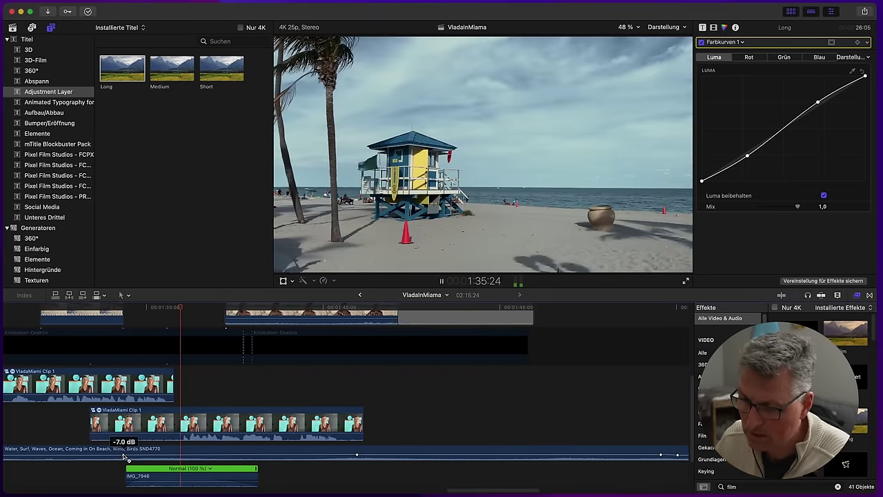
left_click_drag(125, 456, 258, 468)
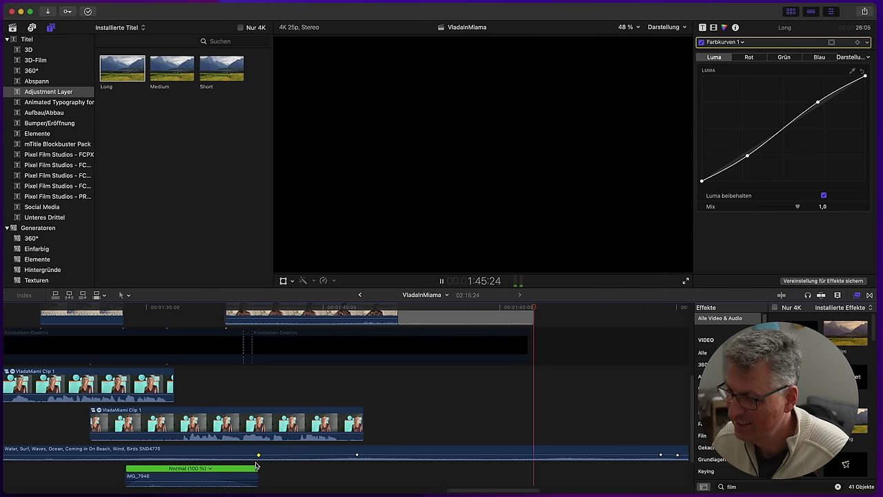
Cut the beach ambience at 1:49:06 and delete its leftover tail
key("space")
left_click(648, 456)
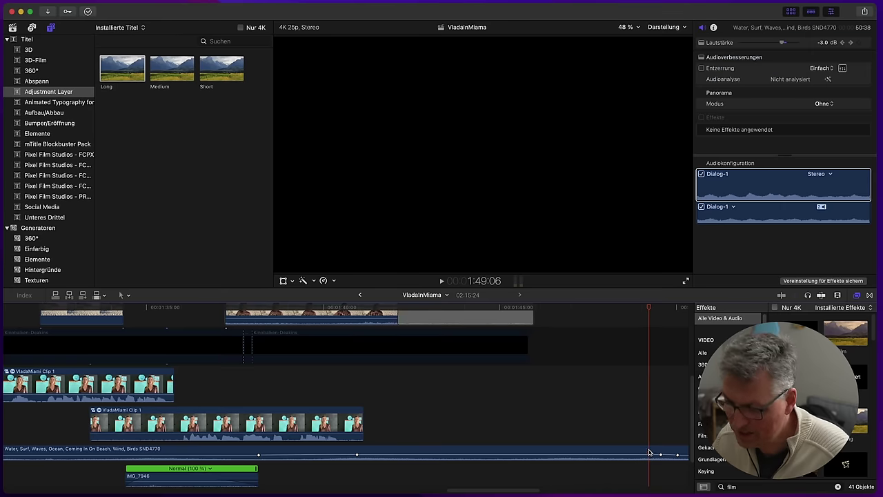
key("super+b")
left_click(667, 437)
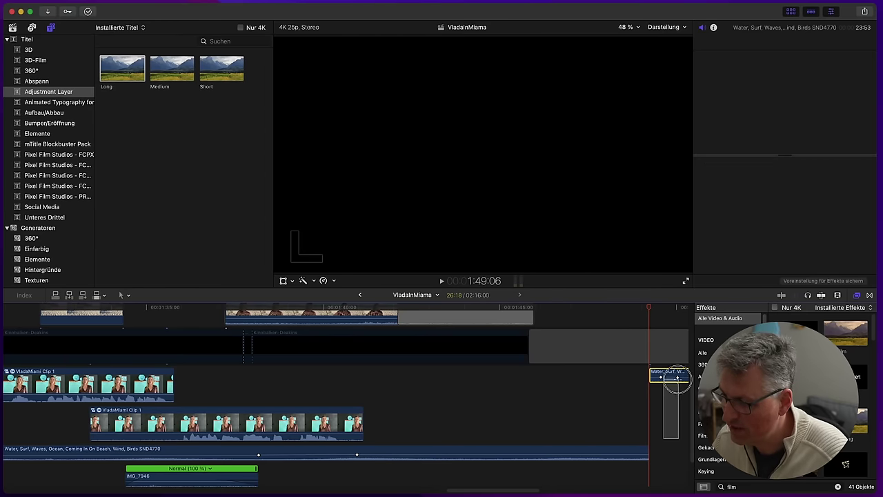
left_click(673, 376)
key("Delete")
left_click_drag(648, 453, 483, 446)
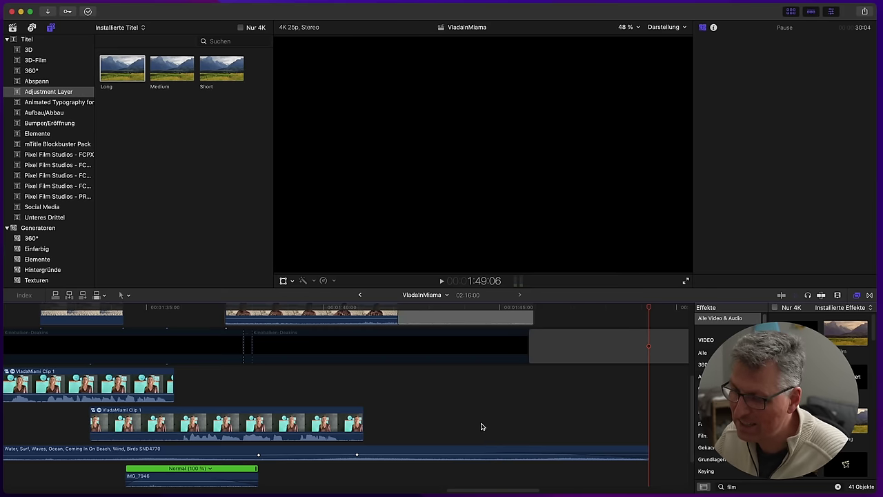
Split the grey upper-lane clip where the ambience ends and select the piece past it
left_click(482, 427)
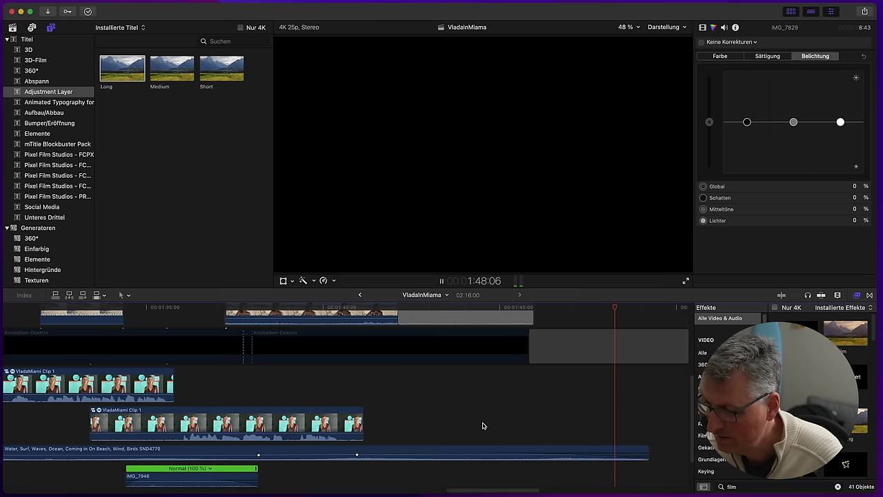
key("space")
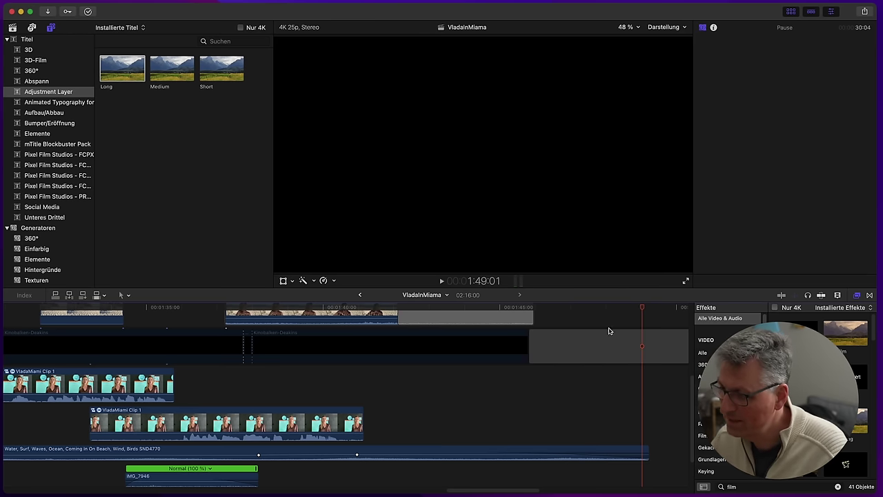
left_click(646, 310)
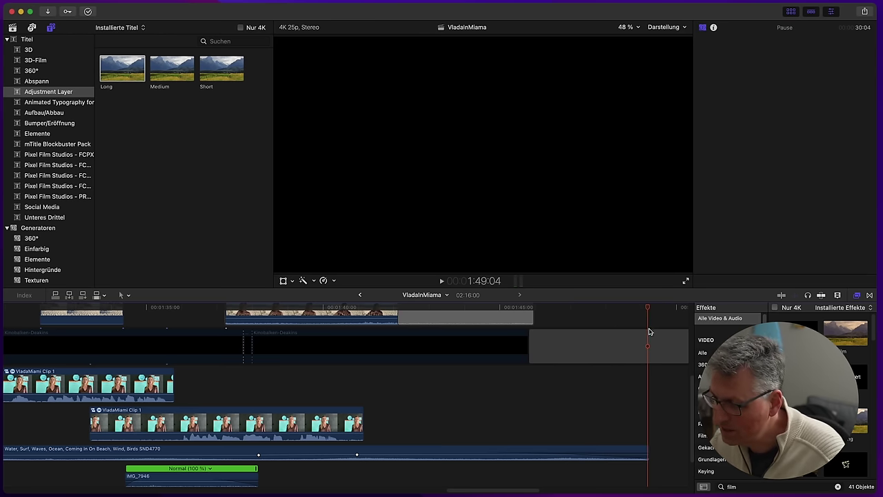
left_click(651, 335)
key("cmd+b")
left_click(659, 348)
key("Delete")
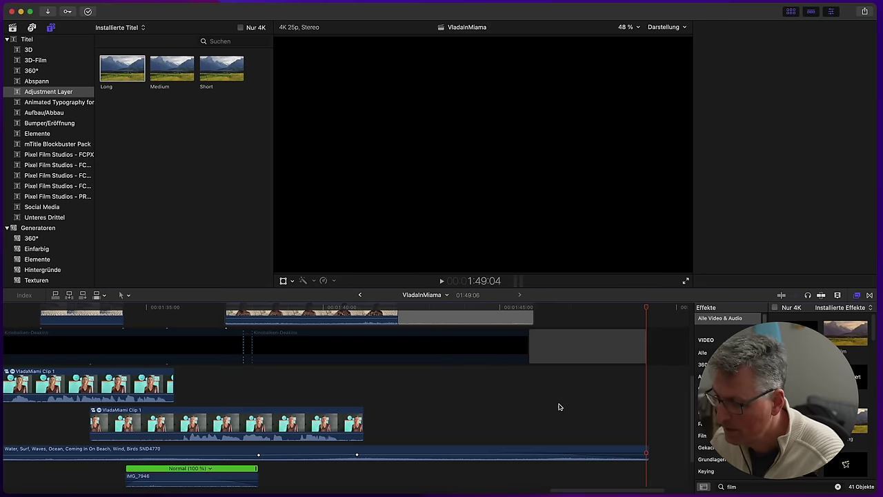
scroll(558, 406, "down", 2)
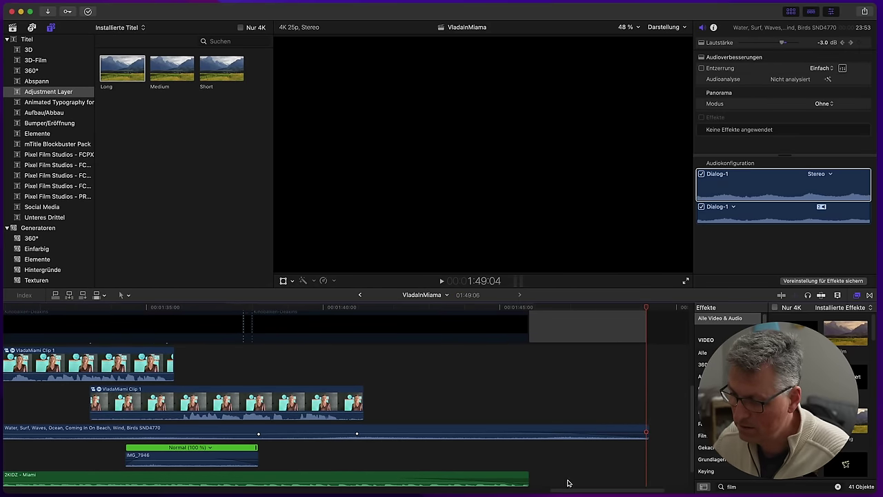
left_click_drag(572, 490, 63, 469)
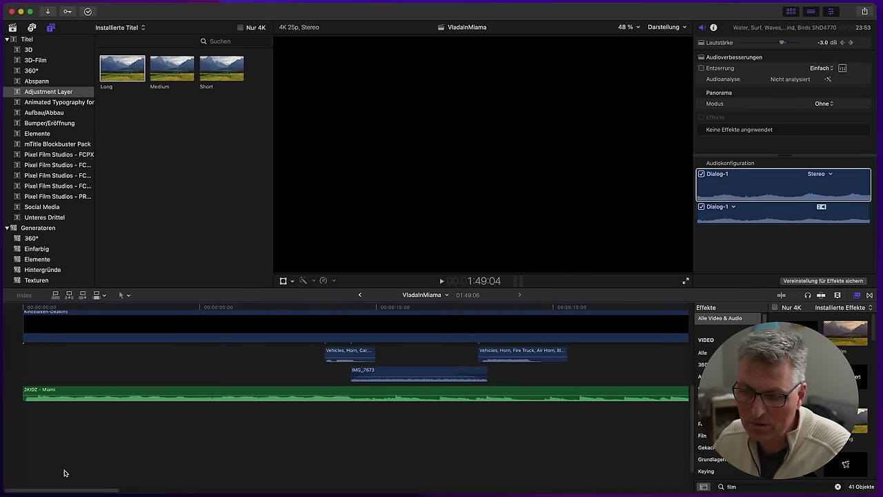
scroll(115, 453, "up", 5)
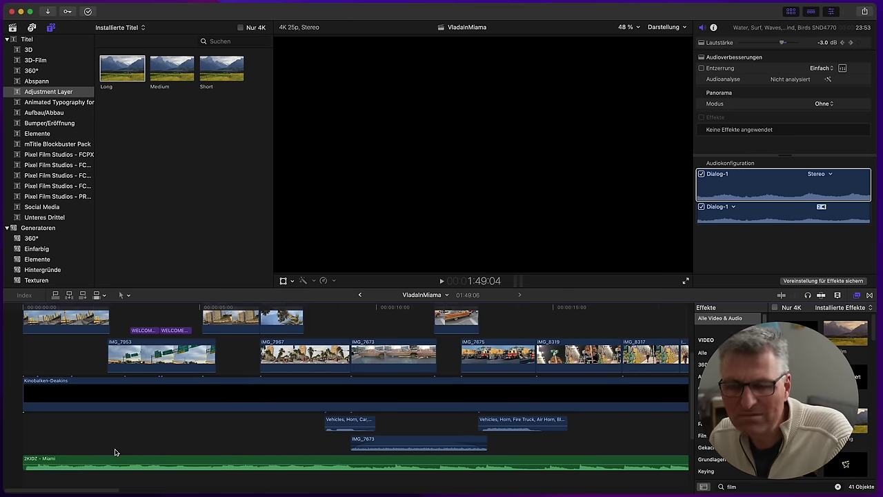
scroll(228, 384, "up", 3)
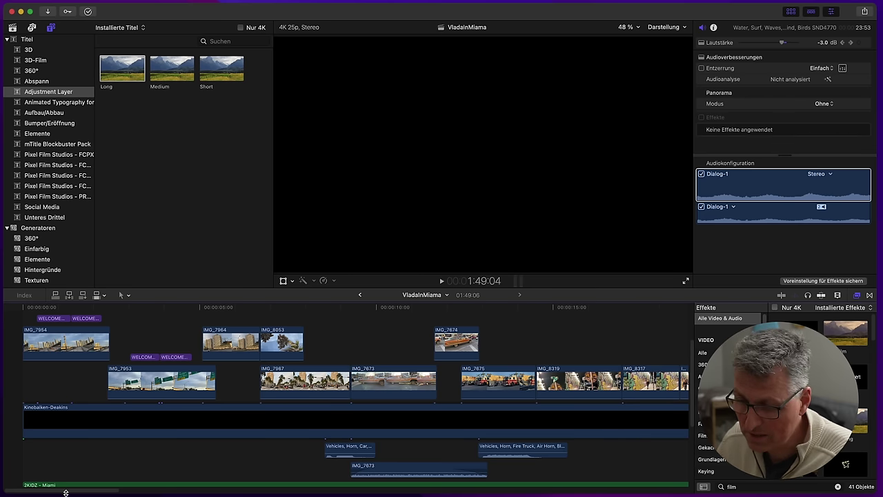
left_click_drag(69, 490, 625, 494)
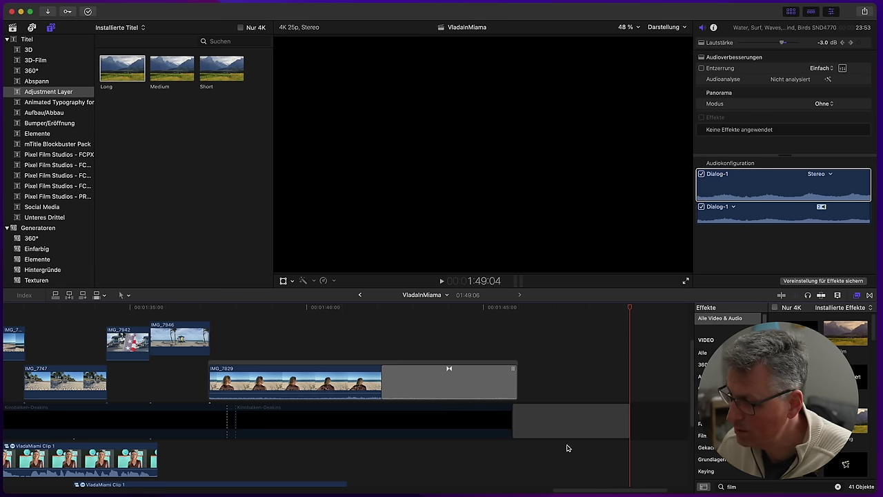
left_click_drag(568, 490, 7, 487)
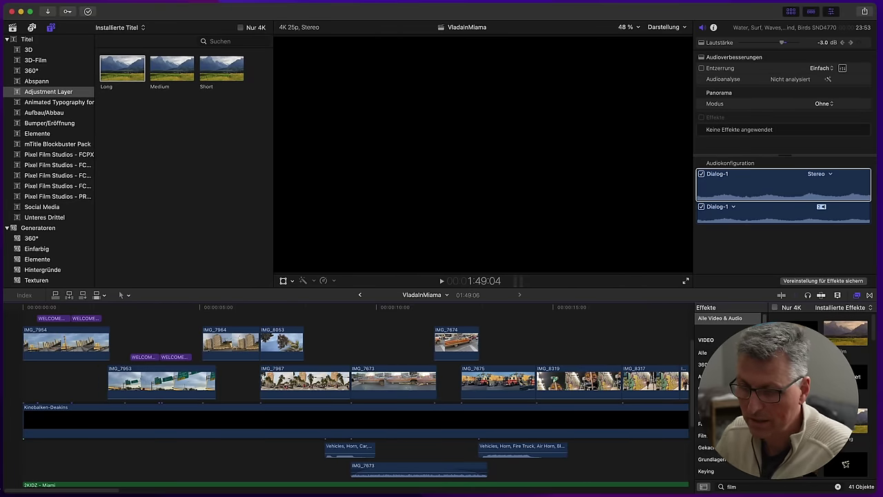